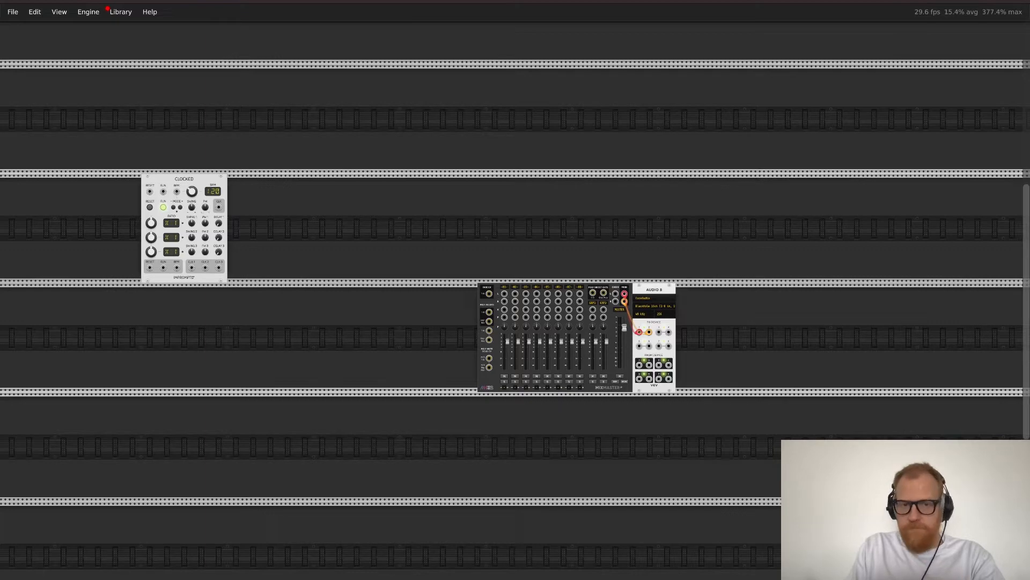
Step: Add the OrangeLine Mother module to the Clocked module's row, leaving a gap between them
right_click(263, 213)
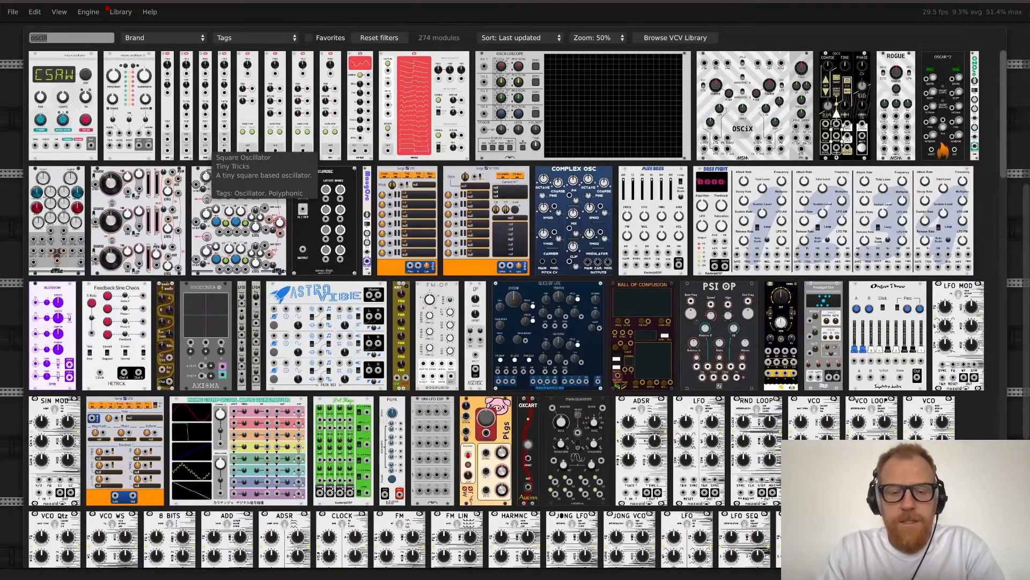
text(mother)
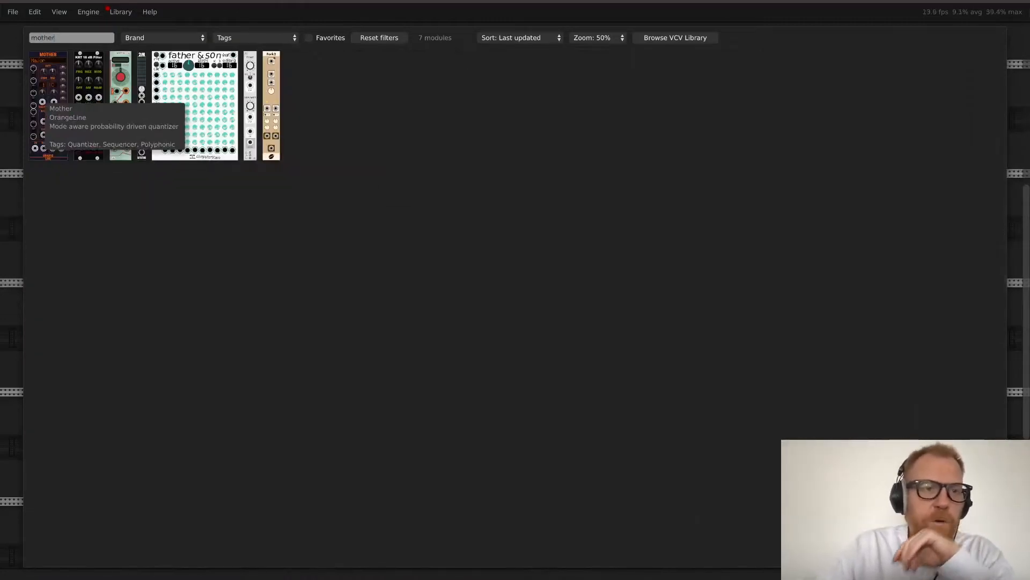
click(48, 104)
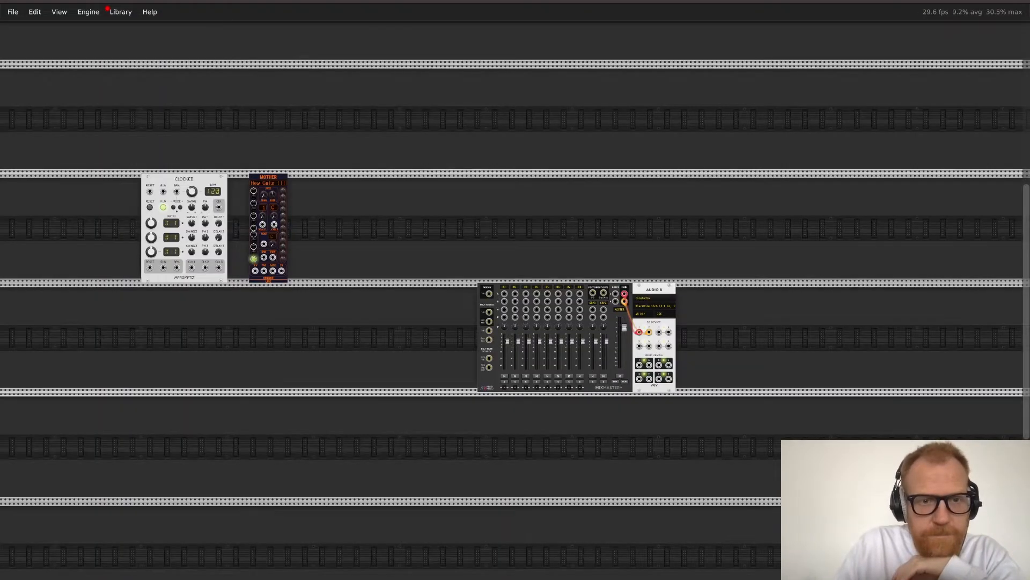
drag(268, 226, 342, 226)
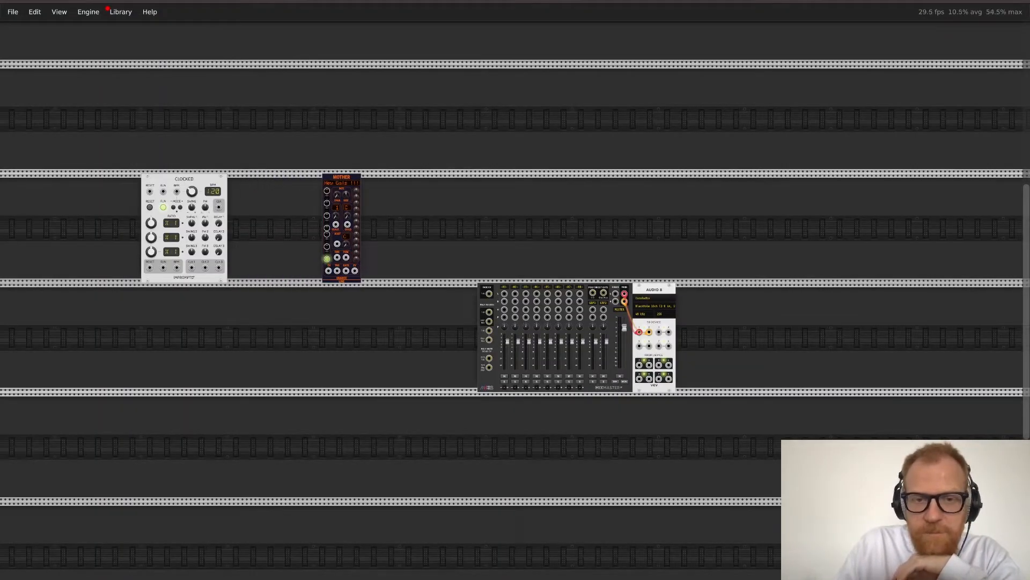
Step: Set Mother's scale to Miyako-bushi and move the module back closer to Clocked
right_click(343, 185)
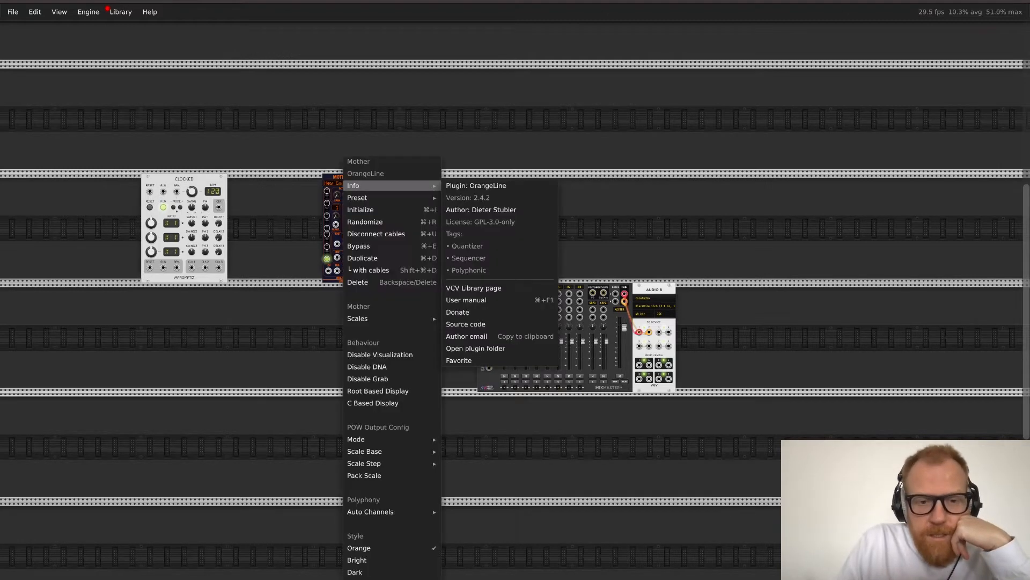
mouse_move(376, 439)
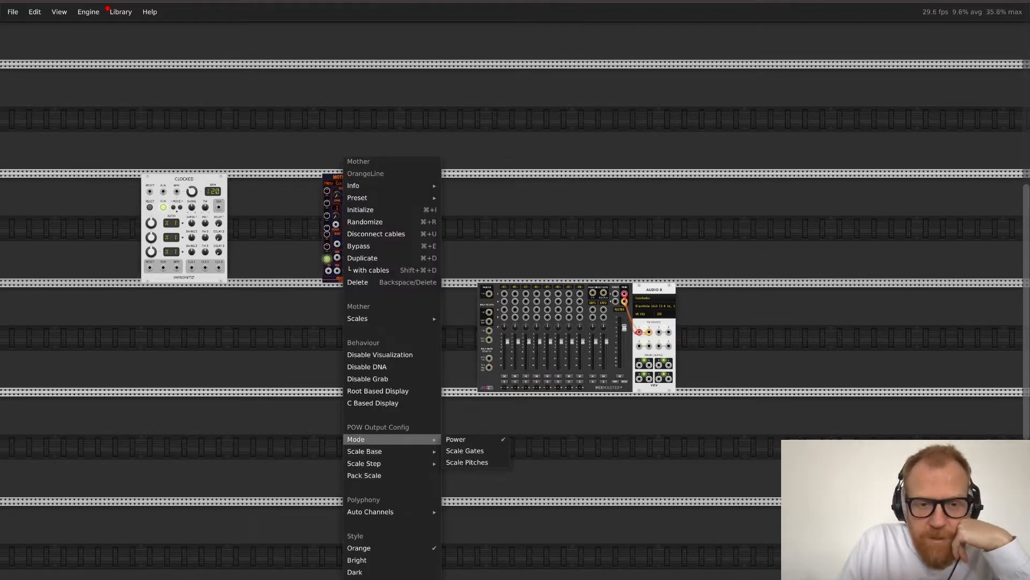
mouse_move(375, 318)
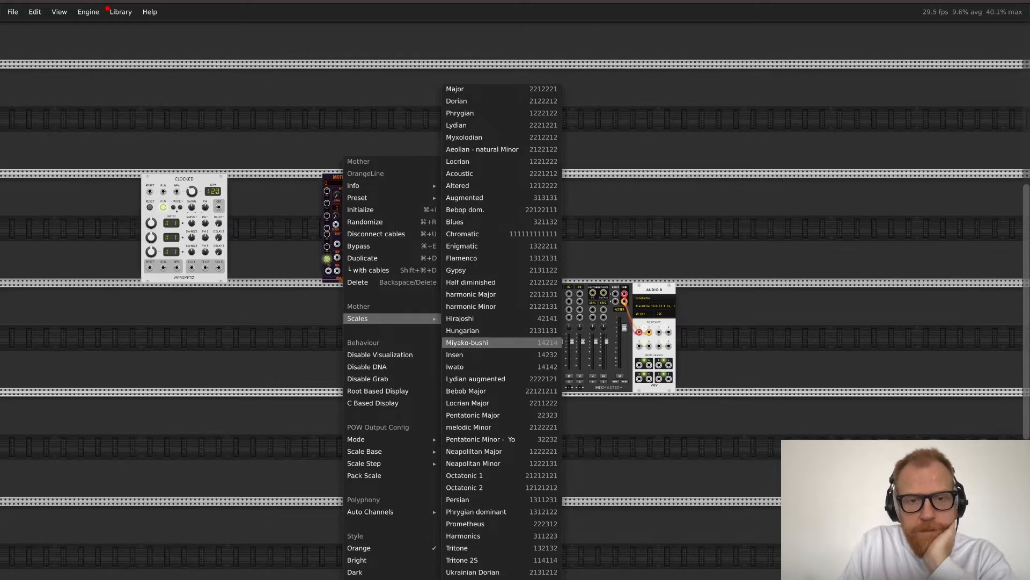
click(483, 342)
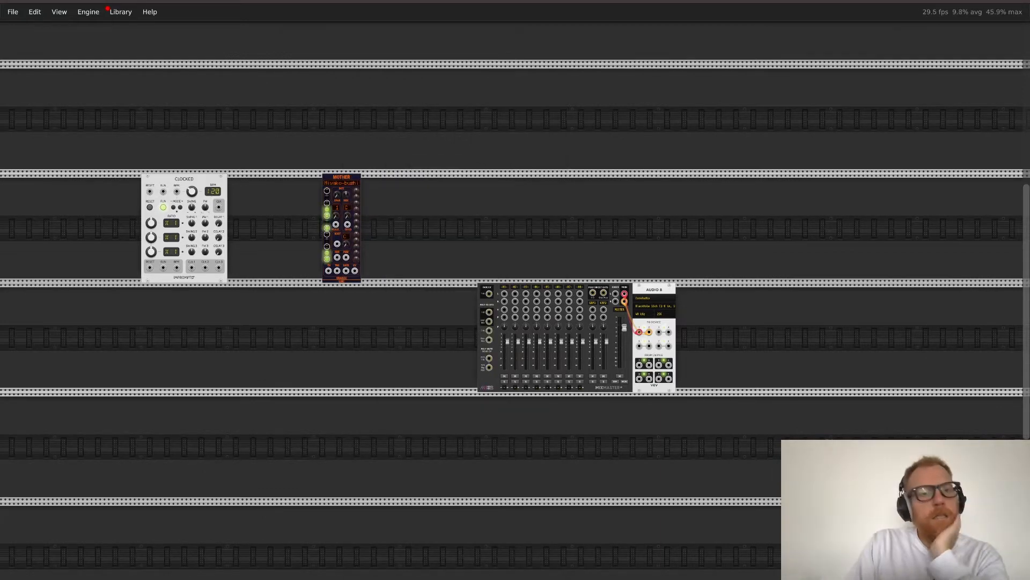
drag(341, 178, 267, 178)
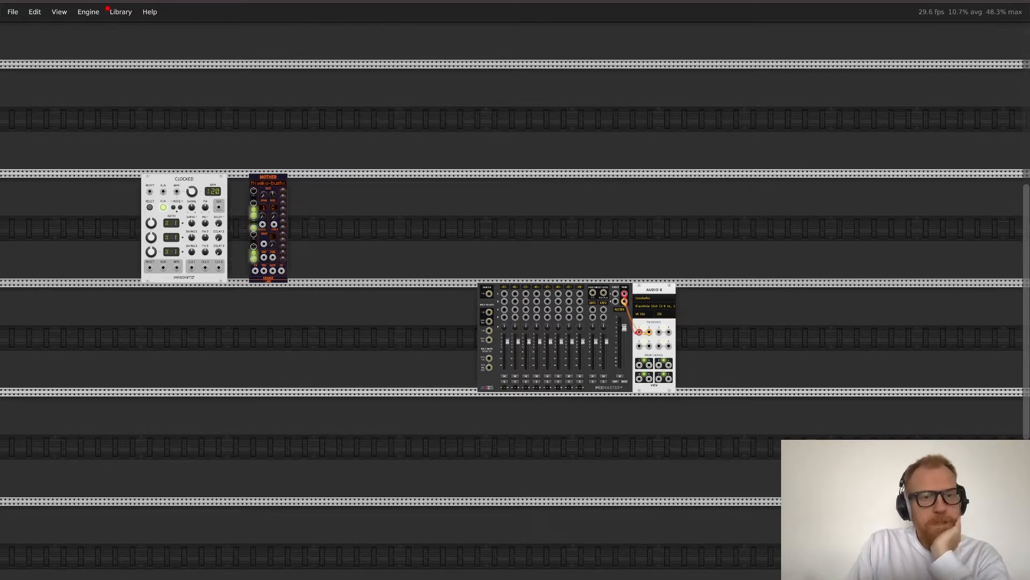
drag(191, 268, 231, 308)
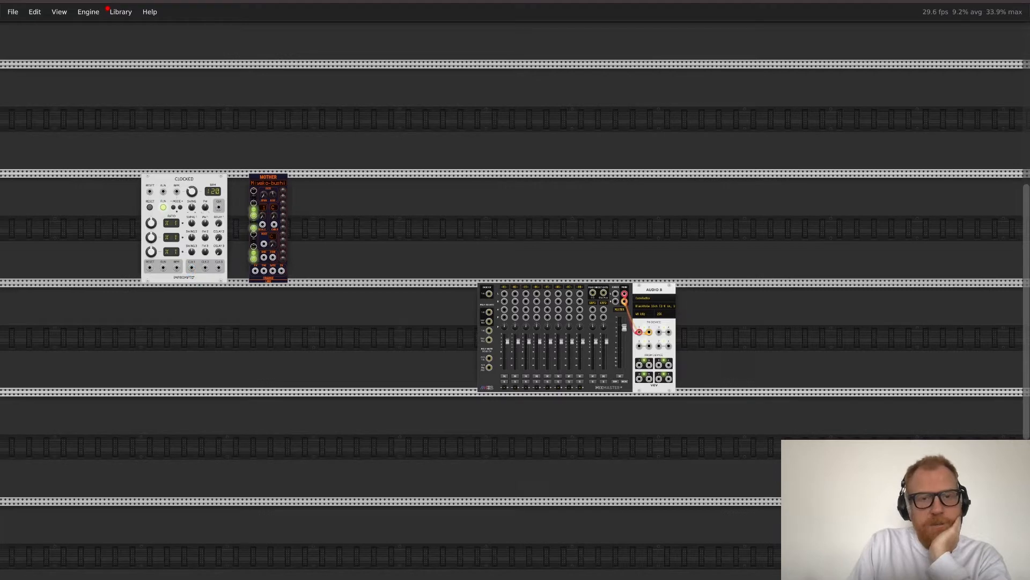
Step: Search the module library for fence and add the OrangeLine Fence module in the same row as Mother
key(Return)
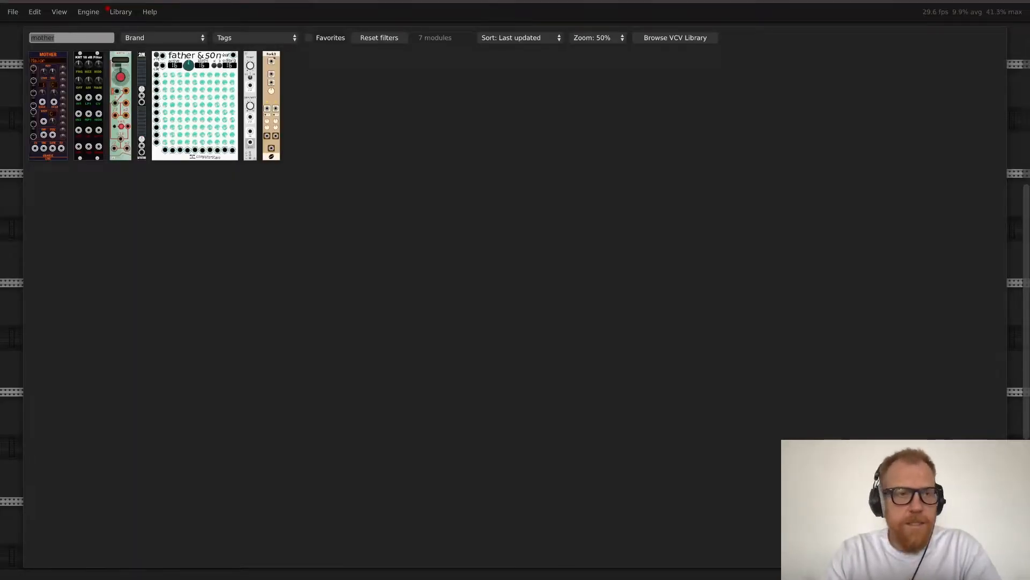
text(fence)
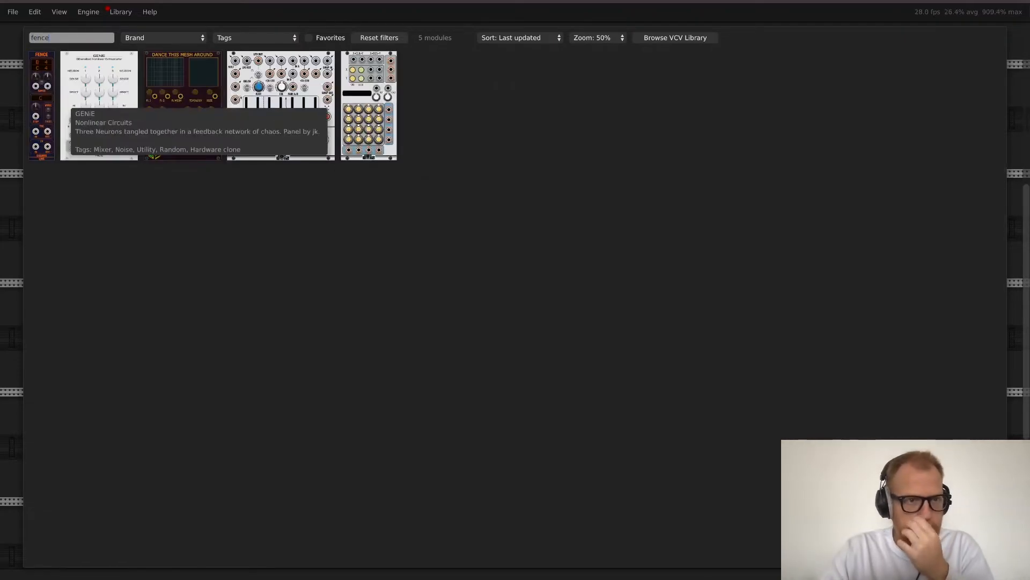
click(47, 101)
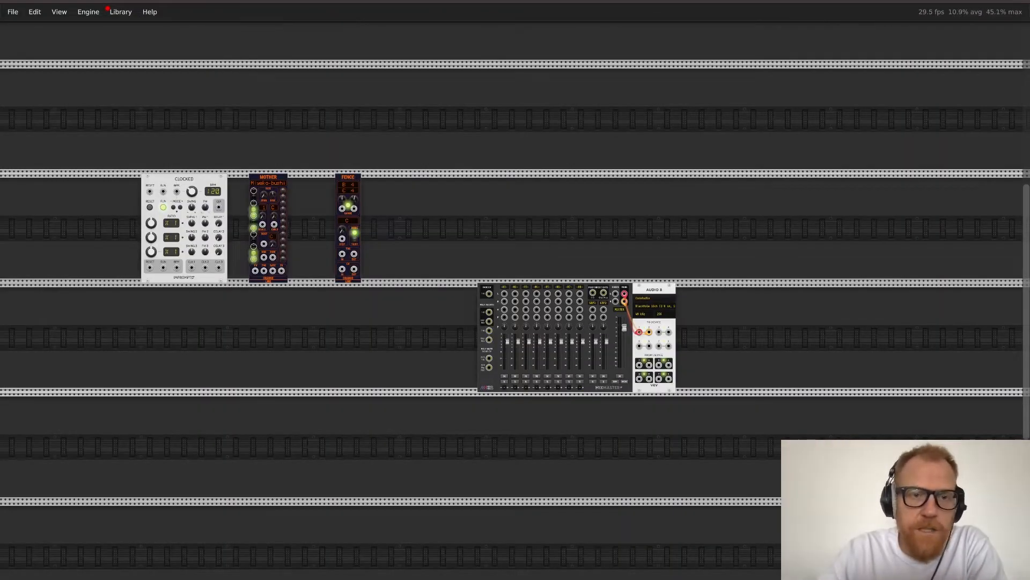
Step: Place Mother directly against Fence and shift both modules together farther away from Clocked
drag(268, 177, 316, 178)
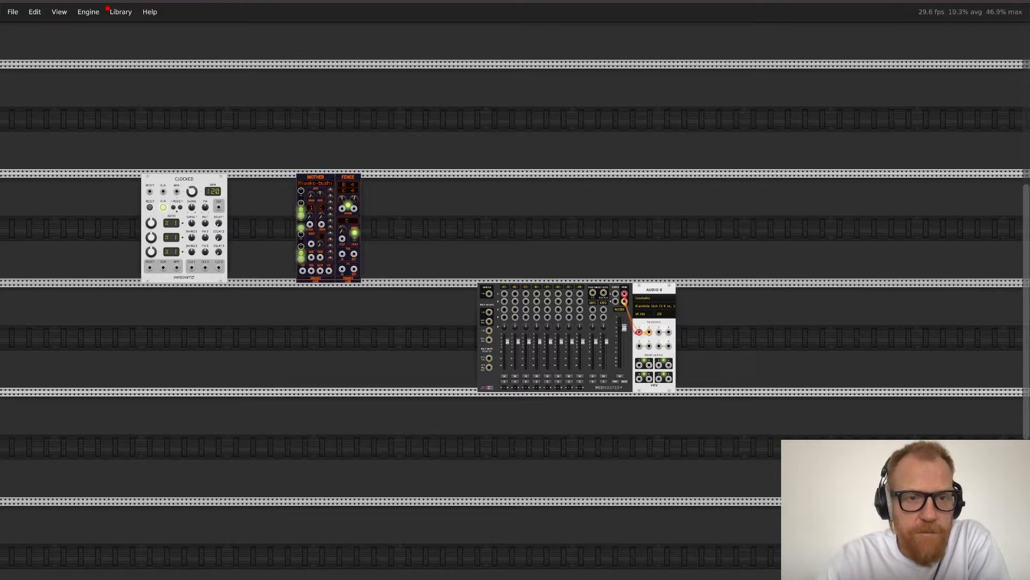
drag(258, 187, 412, 253)
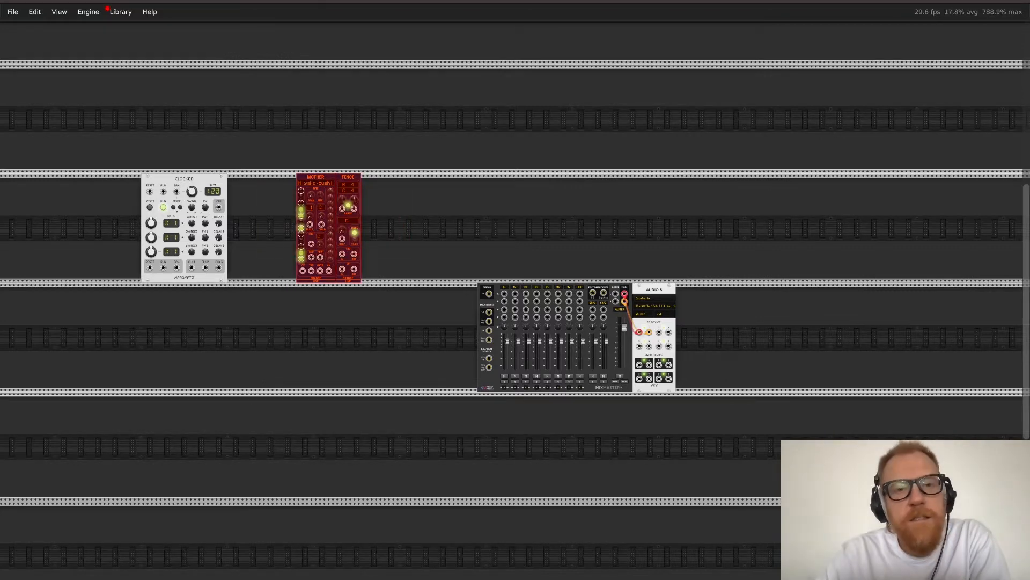
drag(347, 178, 372, 177)
key(super+shift+a)
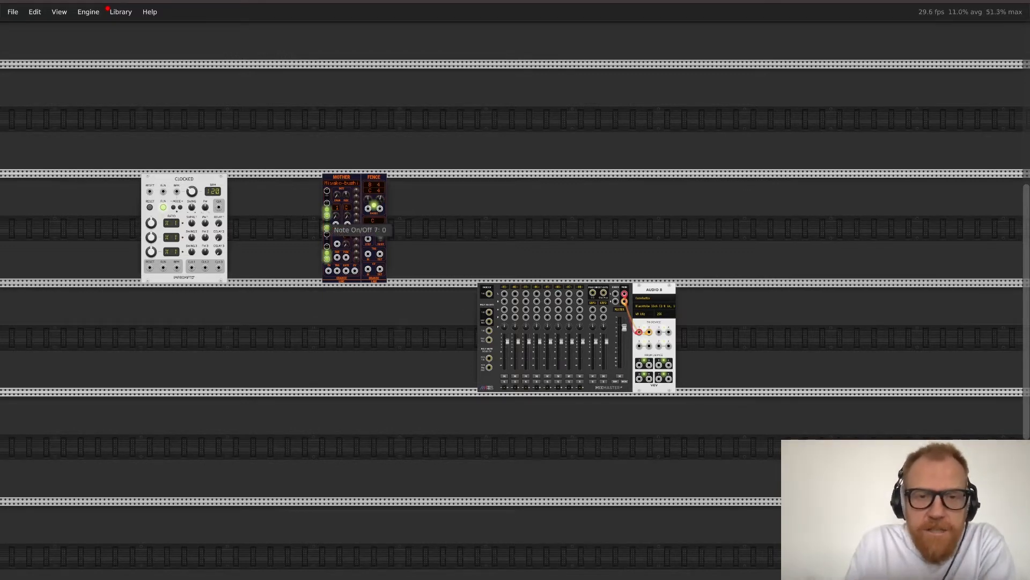
Step: Search the module library for orange to look over the OrangeLine modules, and clear the search
key(Return)
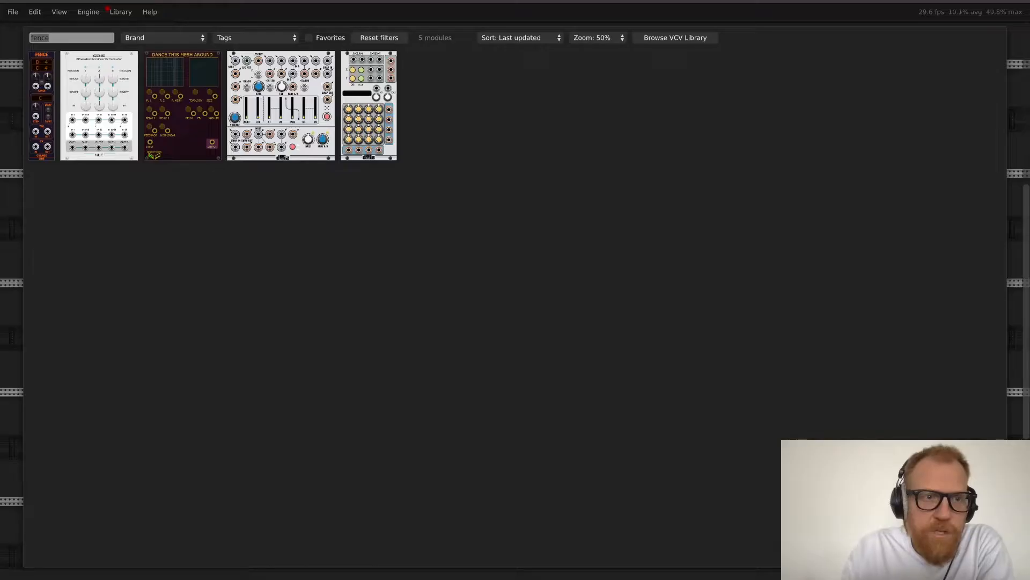
text(orange)
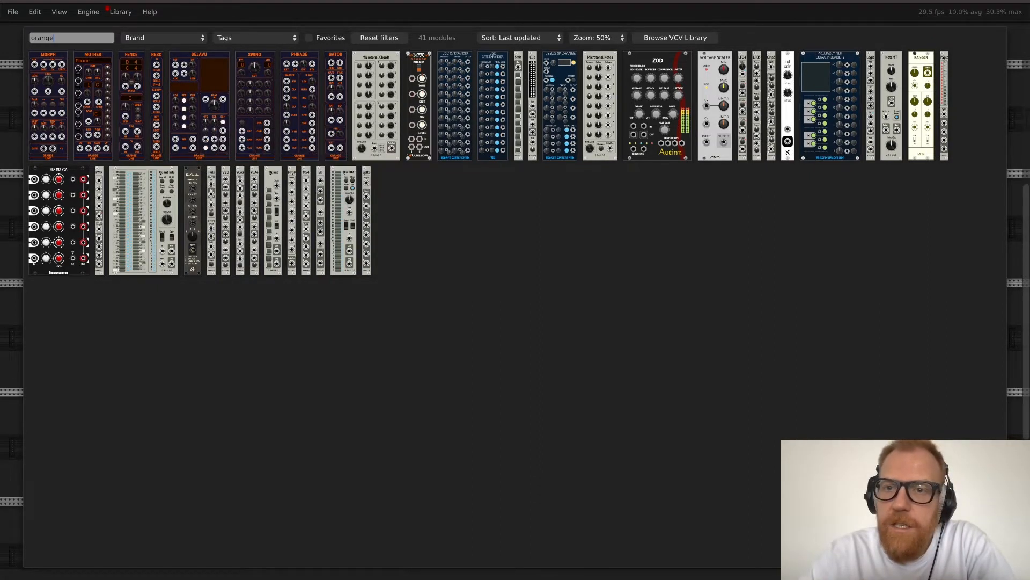
key(BackSpace)
key(BackSpace)
key(BackSpace)
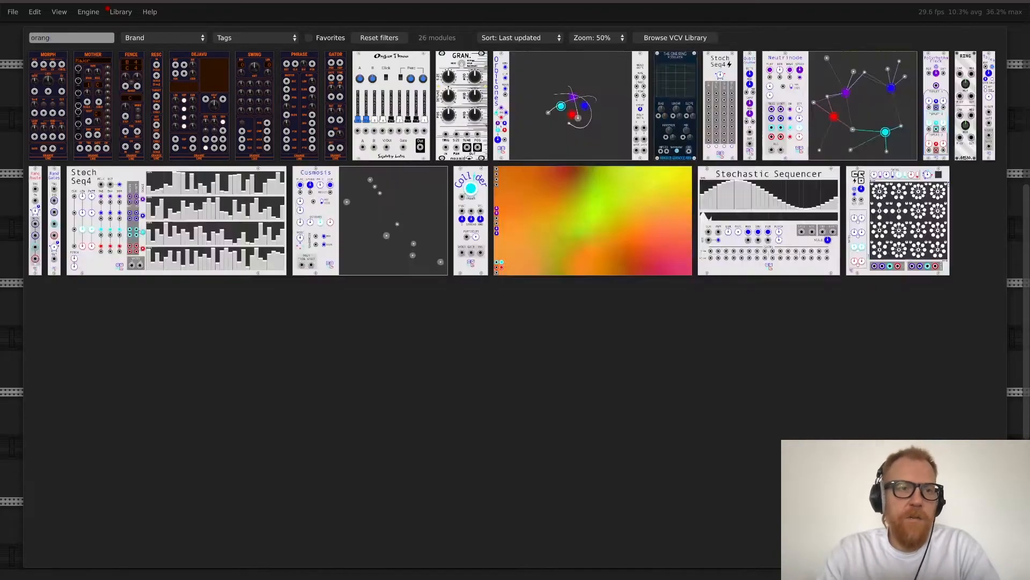
key(BackSpace)
key(BackSpace)
key(BackSpace)
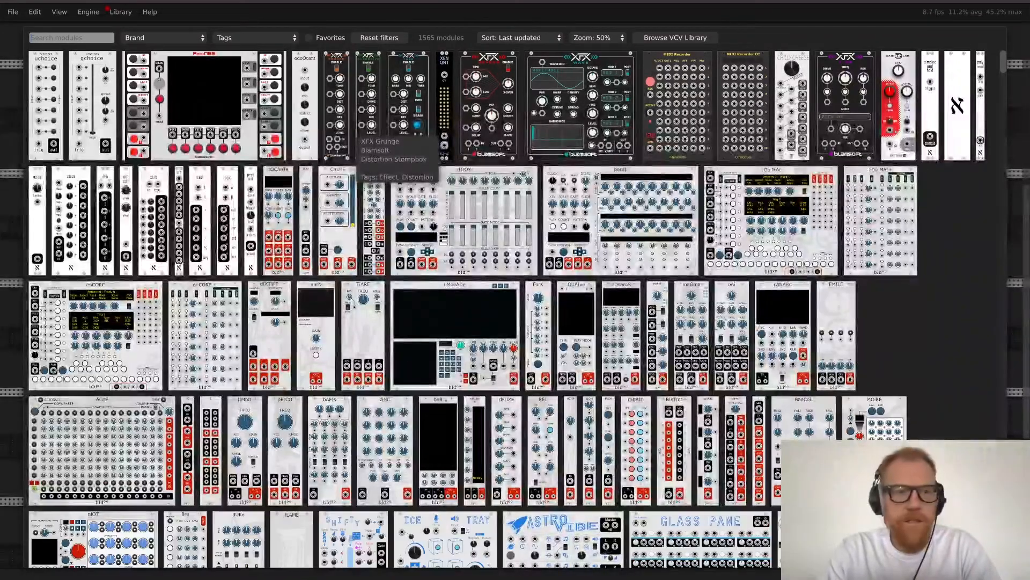
Step: Search the library for random and add the Clocked Random Gates module between Clocked and Mother
text(random)
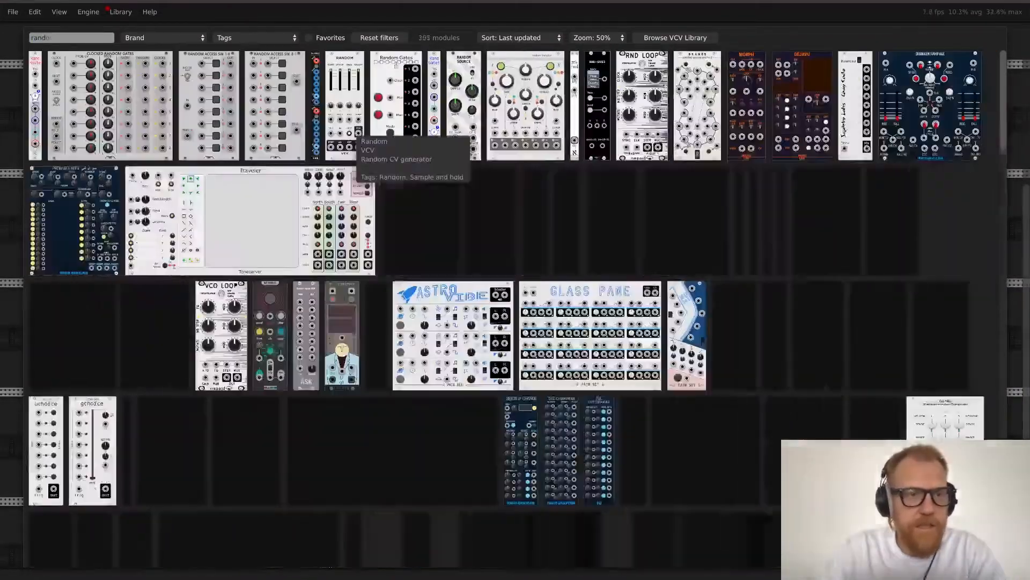
click(142, 92)
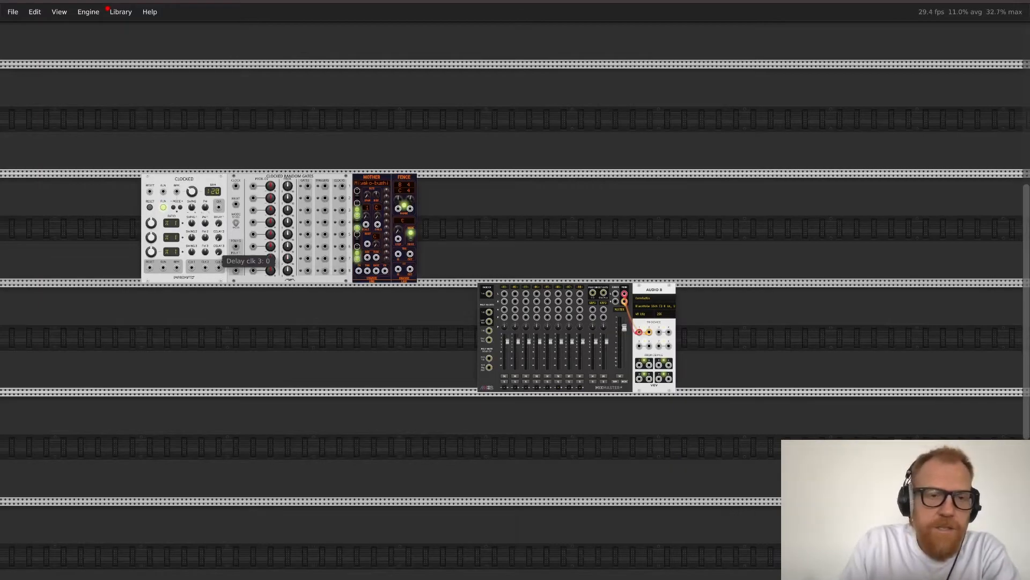
scroll(286, 165, up, 3)
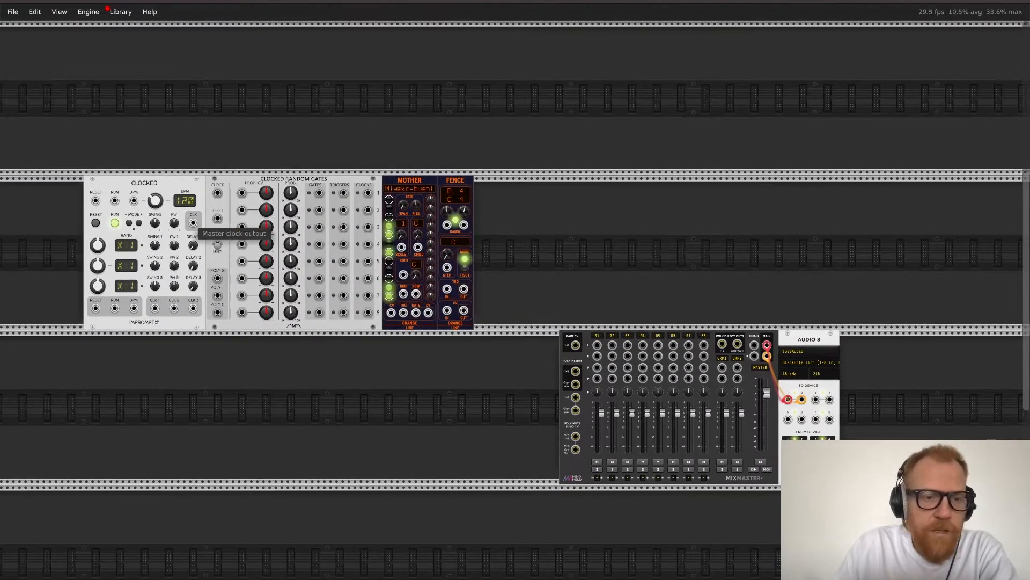
Step: Patch Clocked's CLK 1 output to the Clocked Random Gates clock input, and its channel 1 trigger output to Mother's TRG input
drag(155, 308, 217, 192)
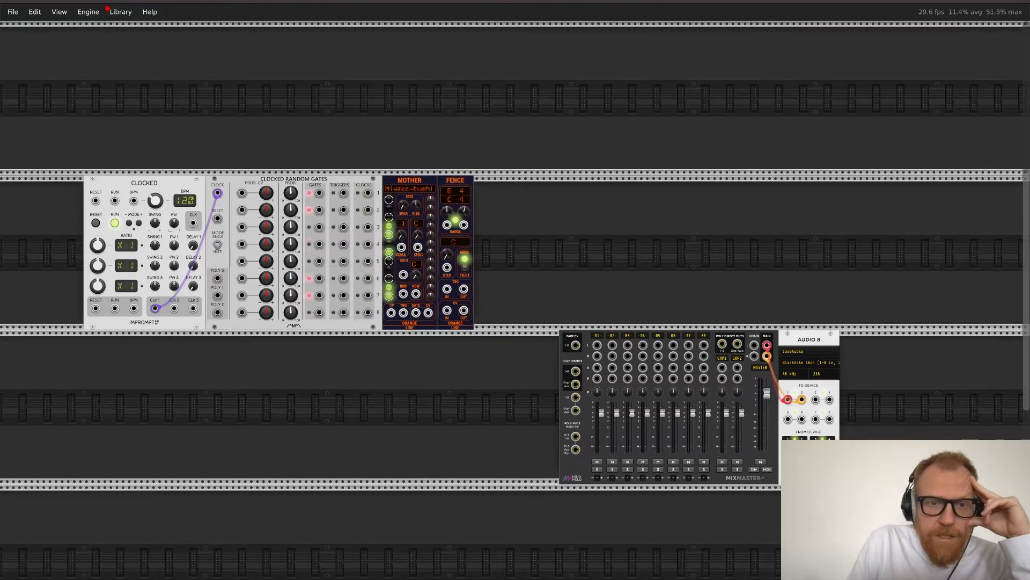
drag(343, 261, 242, 227)
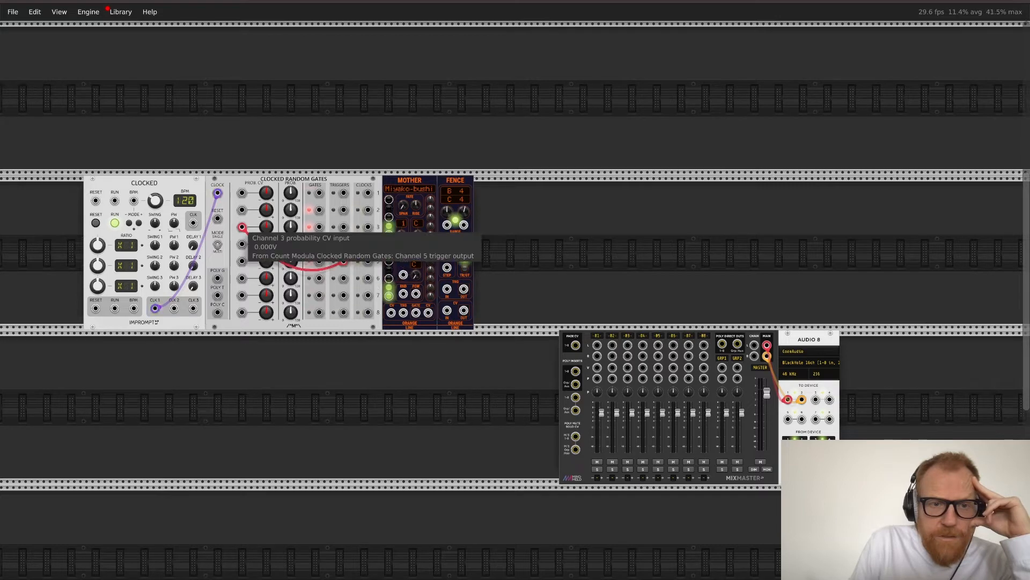
drag(242, 226, 250, 337)
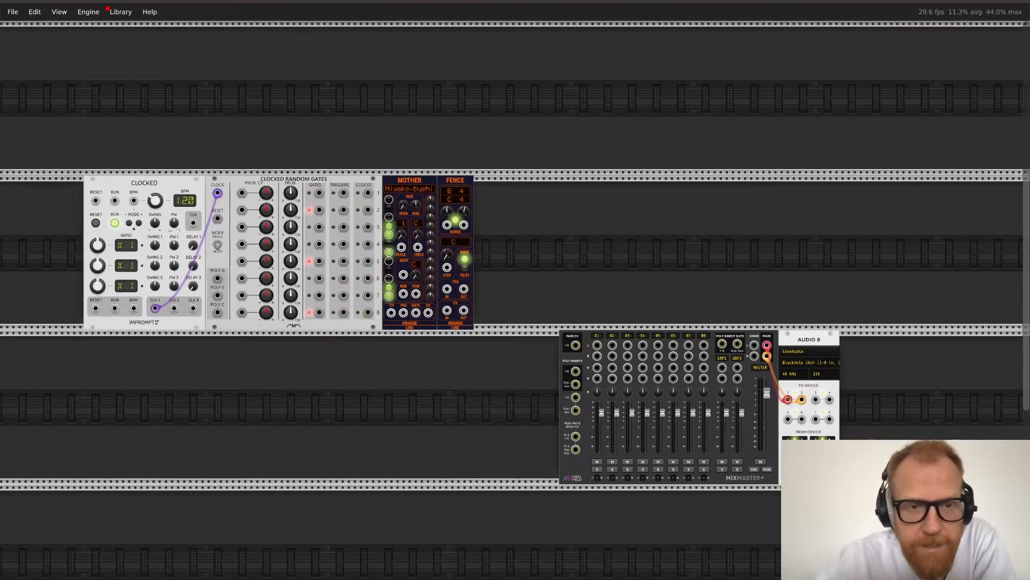
drag(343, 193, 403, 313)
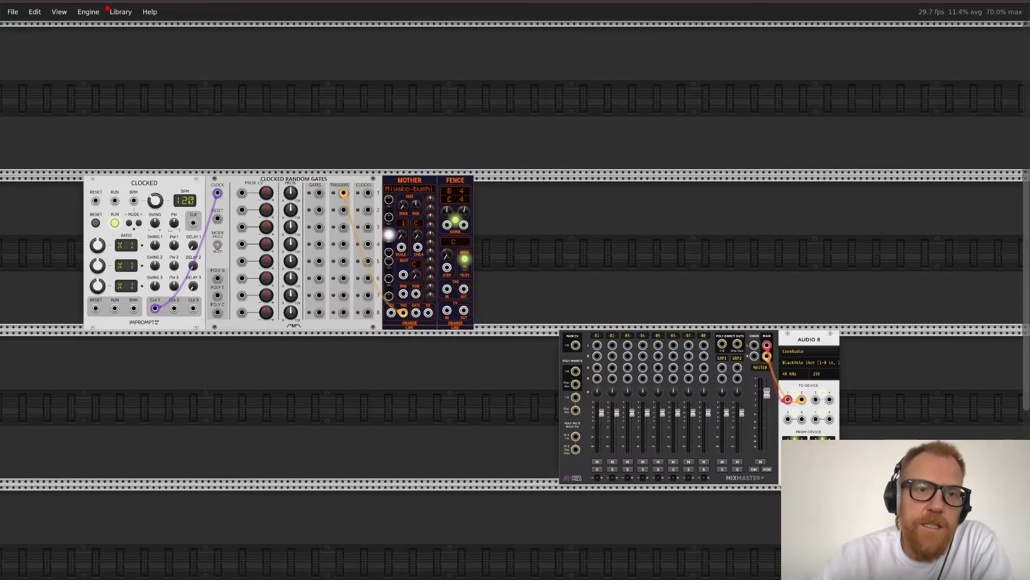
Step: Try out the OrangeLine Dejavu module in the row above Clocked Random Gates, and delete it again
key(Return)
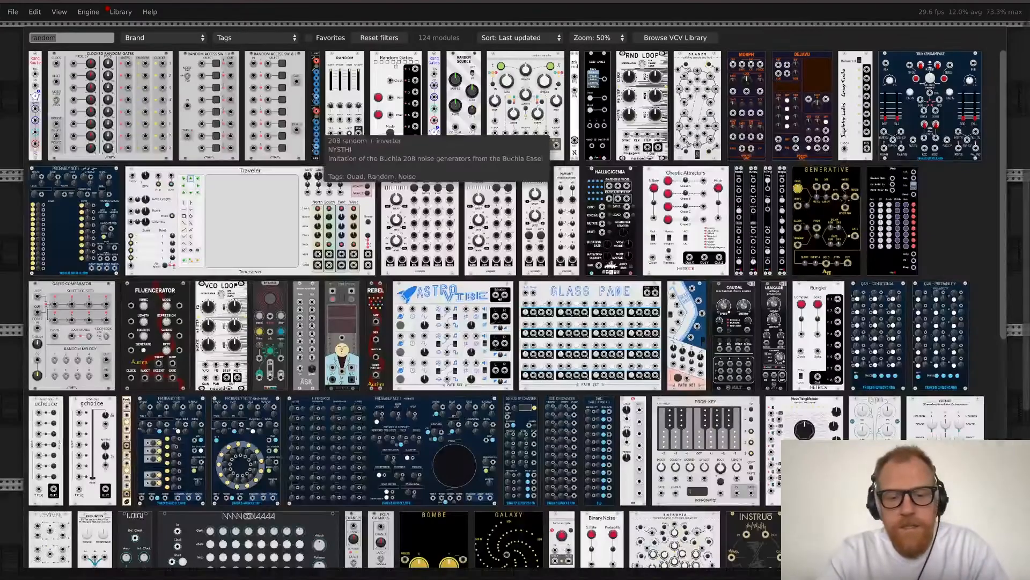
text(dej)
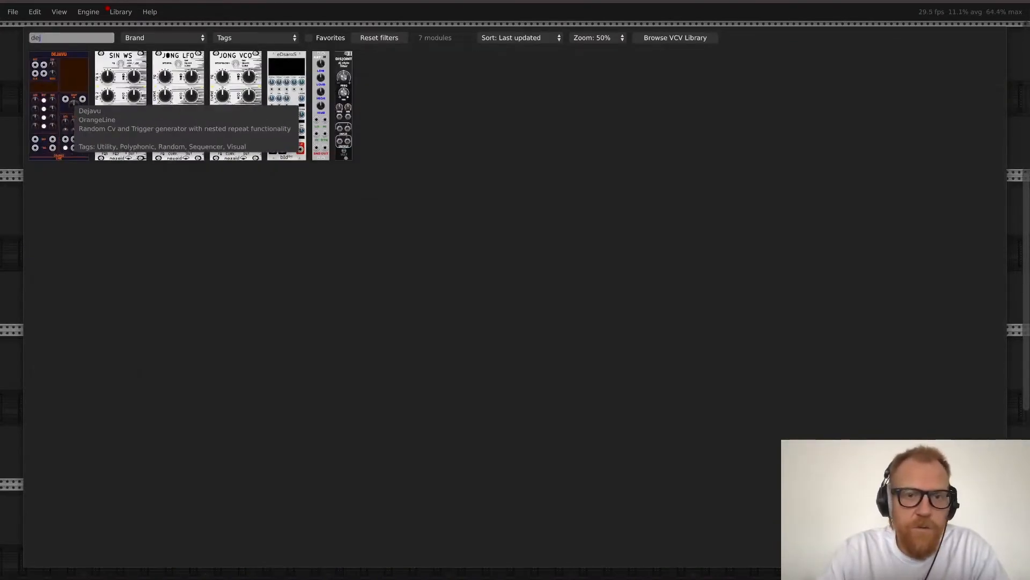
click(63, 96)
scroll(313, 151, up, 2)
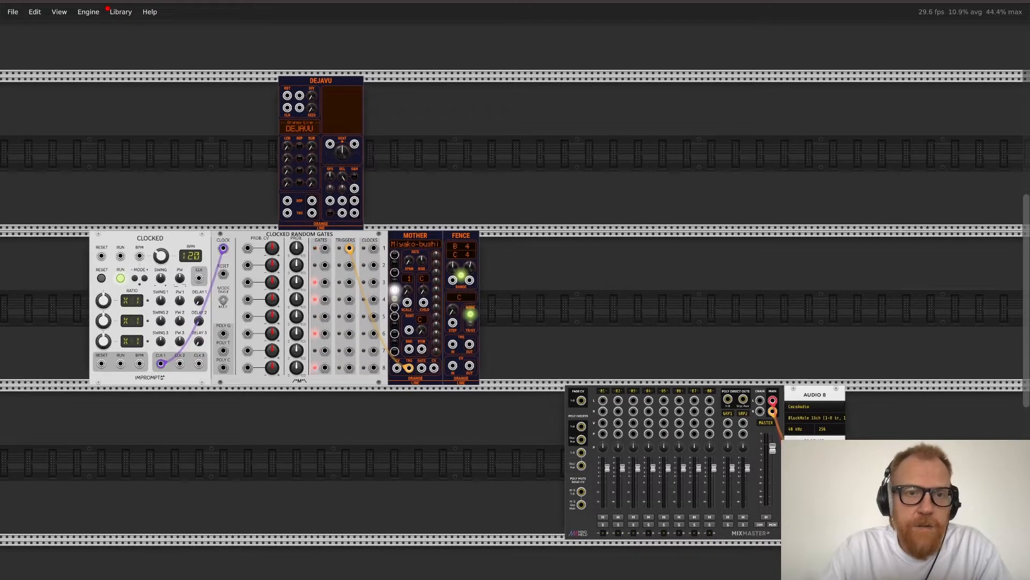
drag(340, 113, 363, 114)
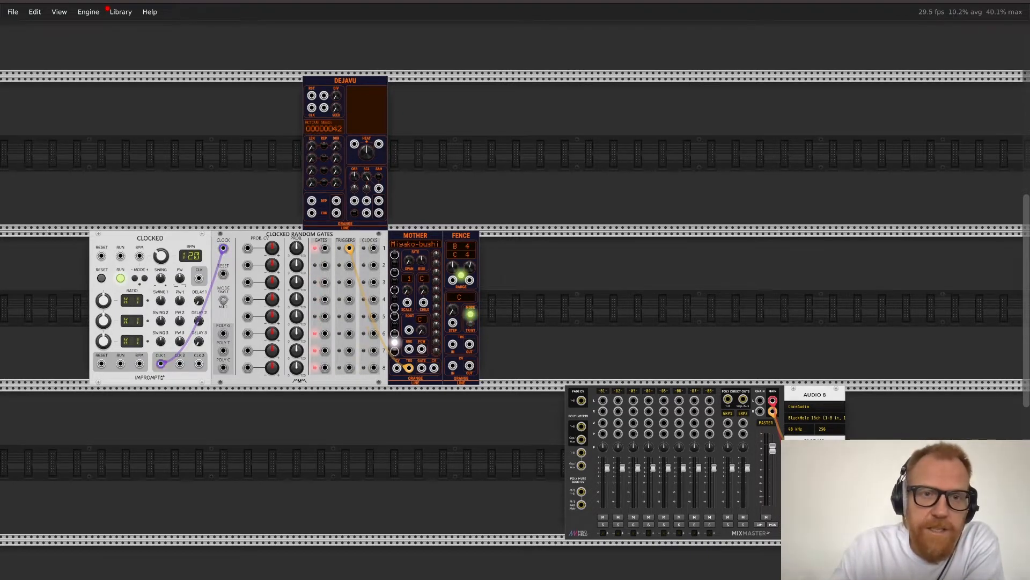
key(Delete)
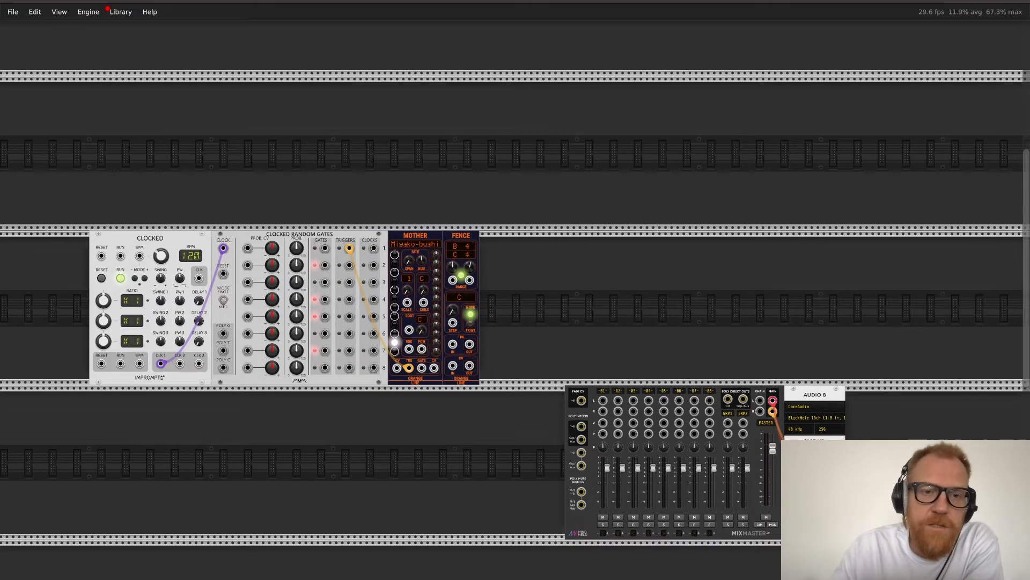
Step: Search the module library for sample and add the Super Sample & Hold module between Clocked Random Gates and Mother
scroll(515, 301, down, 5)
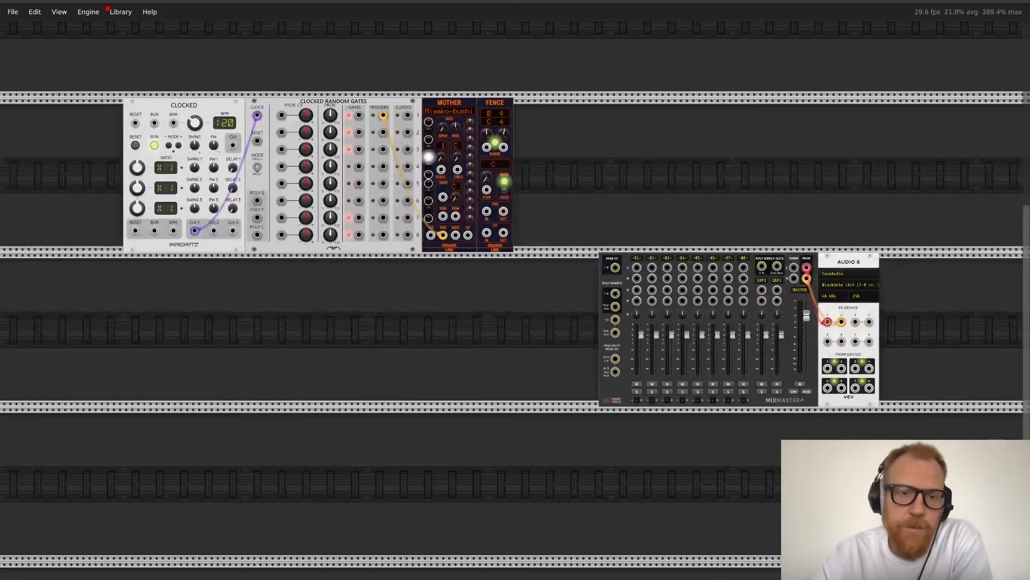
key(Return)
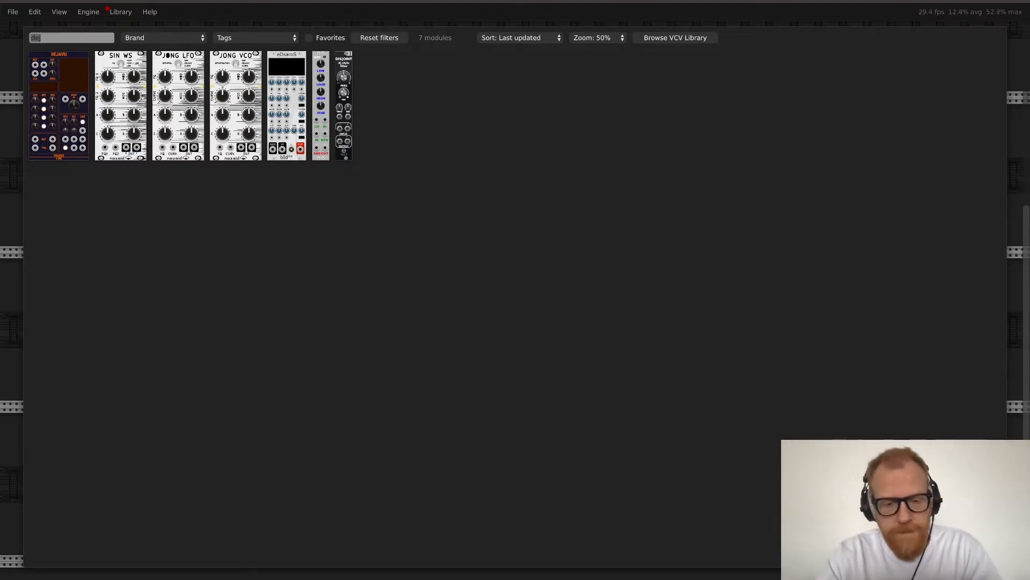
text(sample)
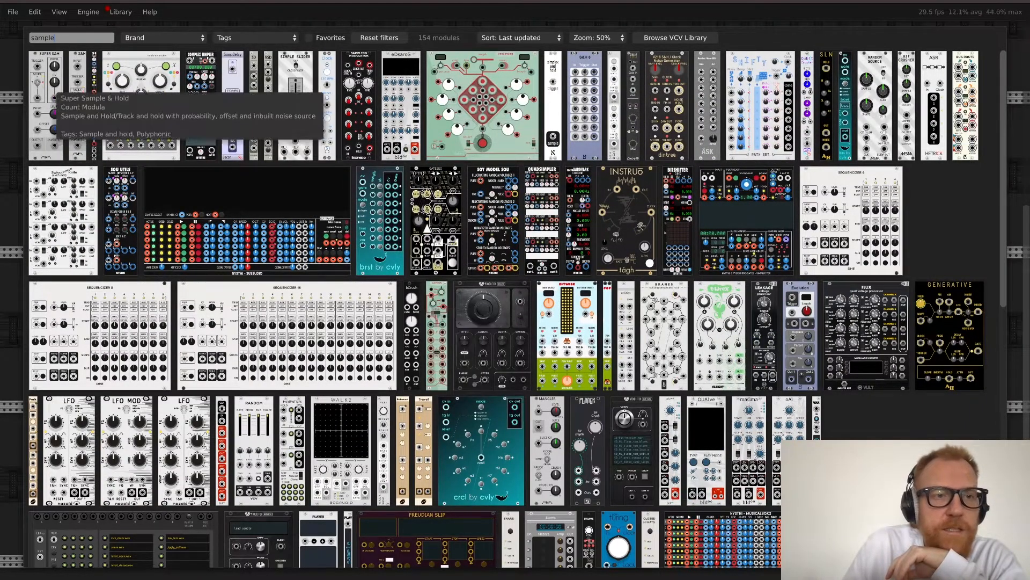
click(46, 91)
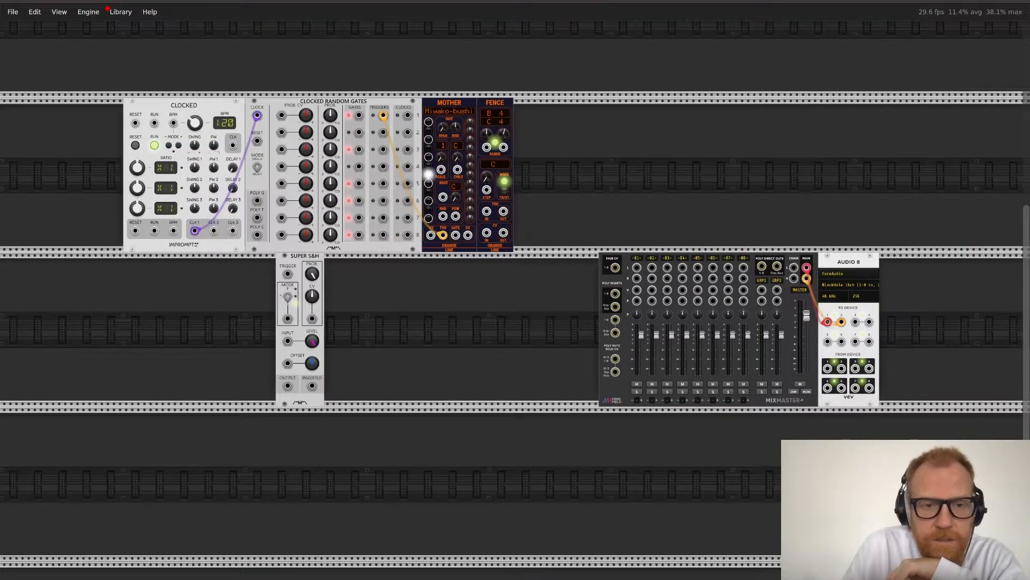
drag(300, 322, 446, 167)
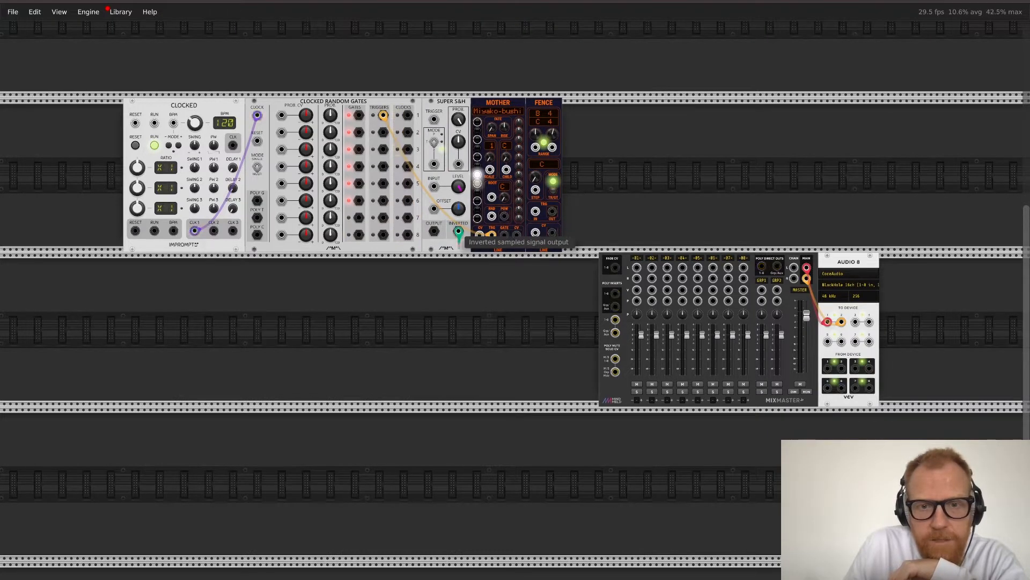
Step: Patch Super S&H's inverted output to Mother's CV input, and Mother's CV output to Fence's CV input
drag(459, 231, 536, 233)
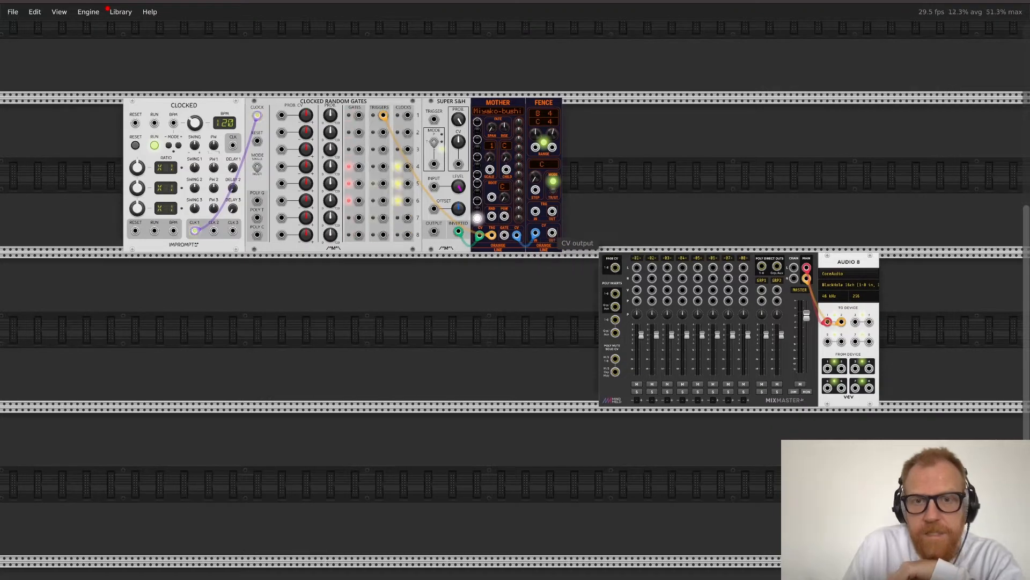
Step: Search the module library for oscilla and look through the oscillator modules for a suitable sound source
key(Return)
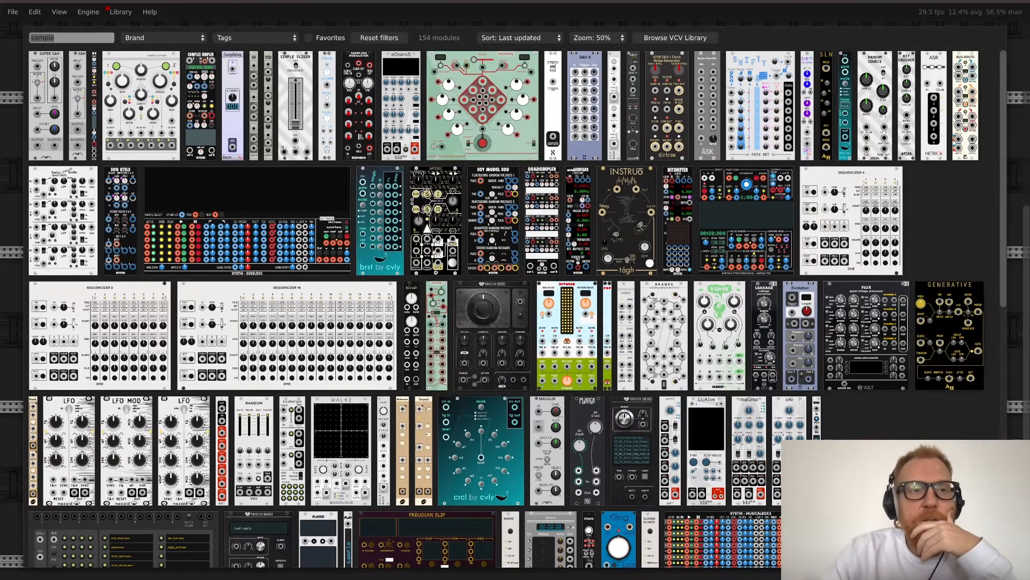
key(BackSpace)
text(oscilla)
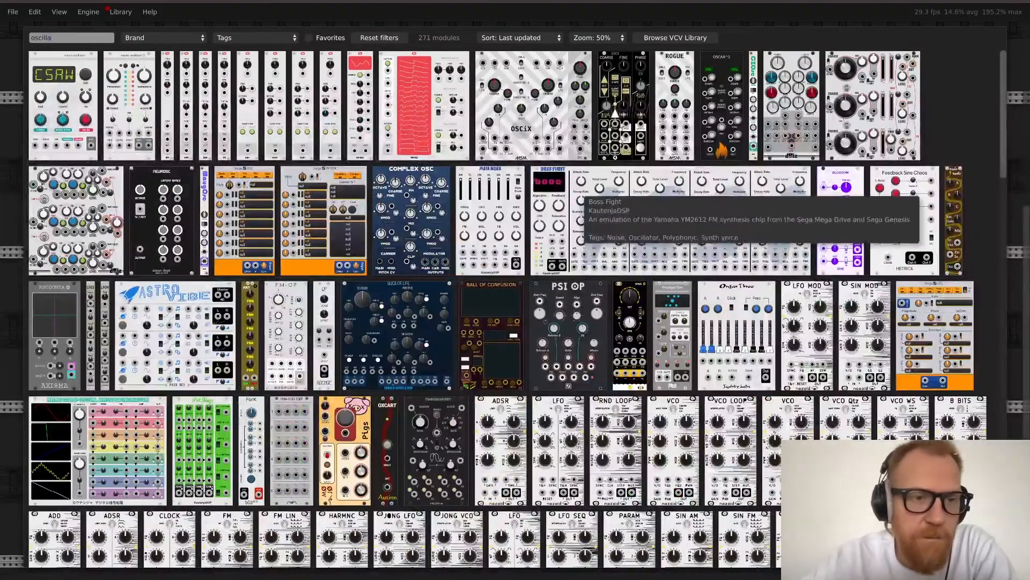
scroll(302, 384, down, 1)
scroll(309, 394, down, 2)
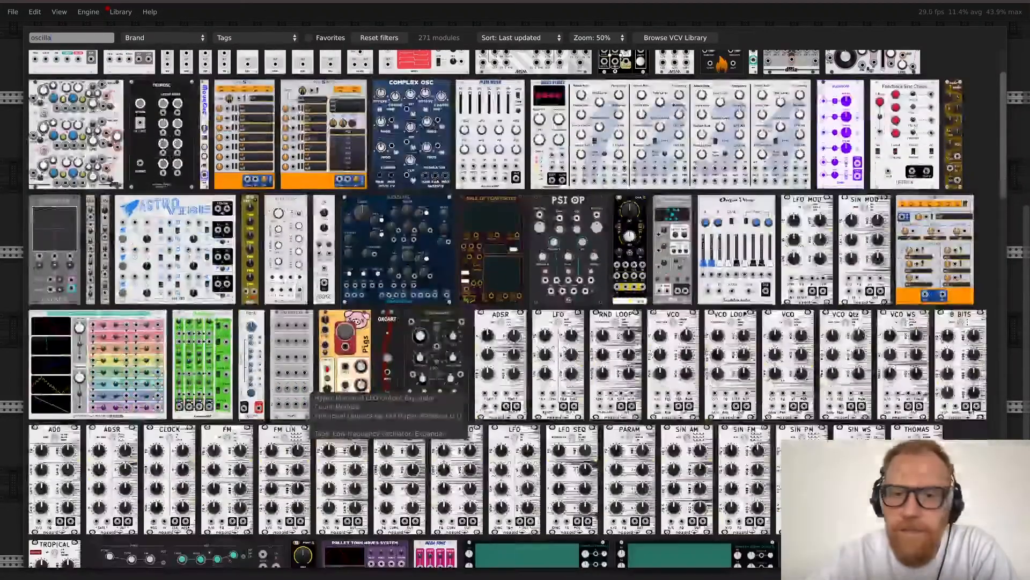
scroll(309, 394, up, 2)
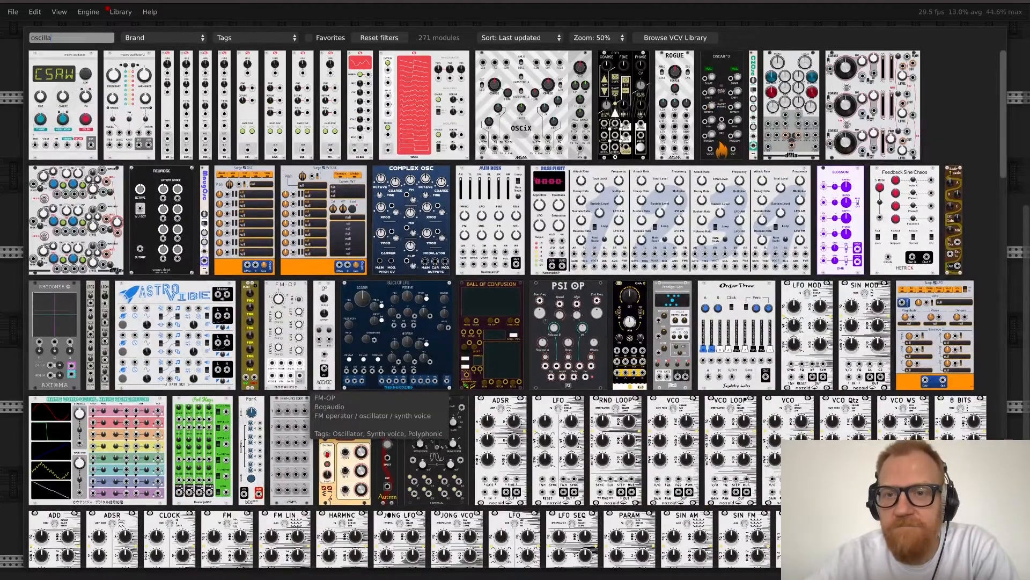
scroll(309, 395, down, 10)
scroll(308, 394, down, 1)
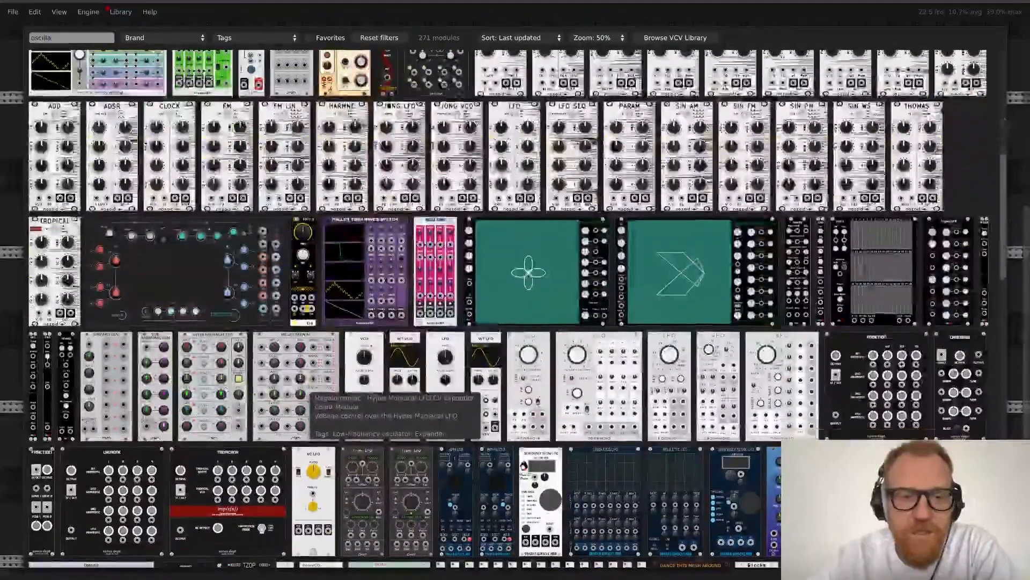
scroll(309, 394, up, 8)
scroll(308, 394, down, 11)
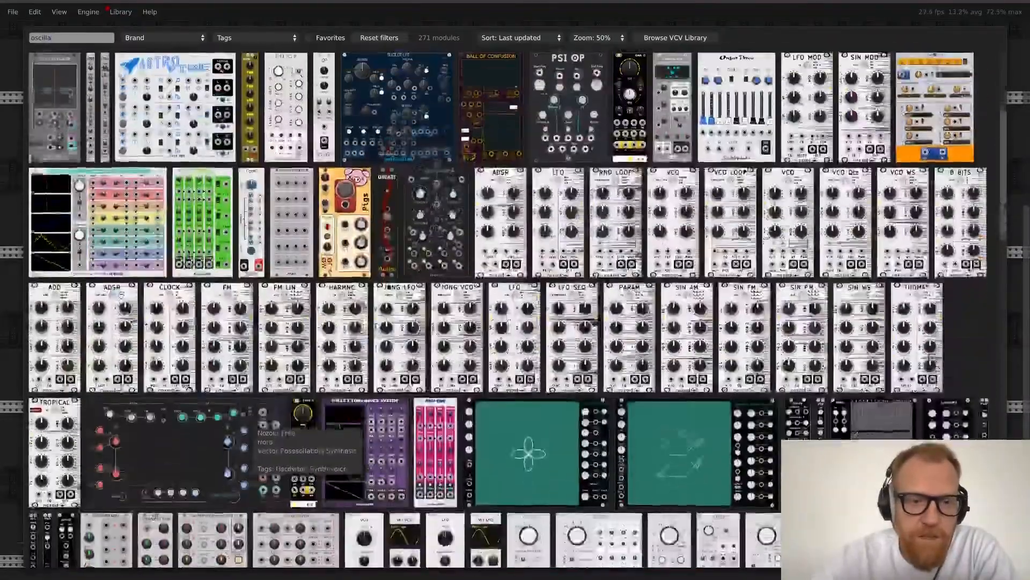
scroll(308, 395, up, 1)
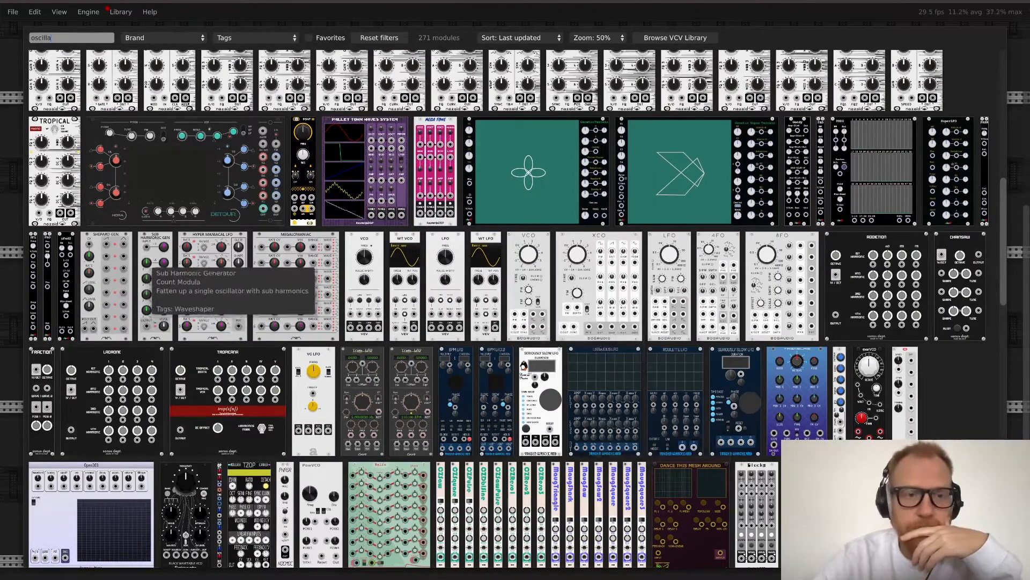
scroll(151, 266, down, 5)
scroll(161, 295, up, 4)
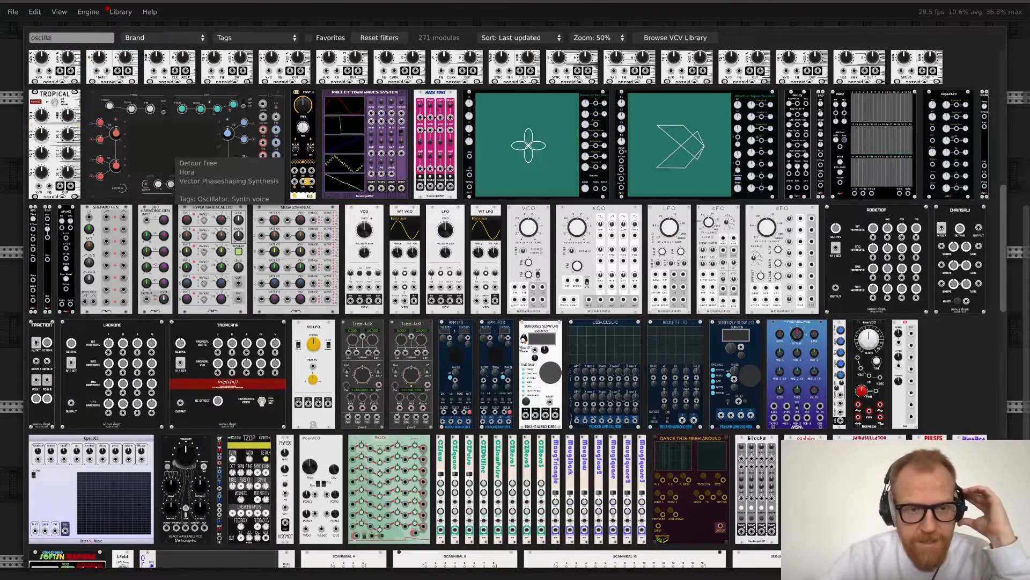
scroll(177, 160, down, 2)
scroll(177, 160, down, 5)
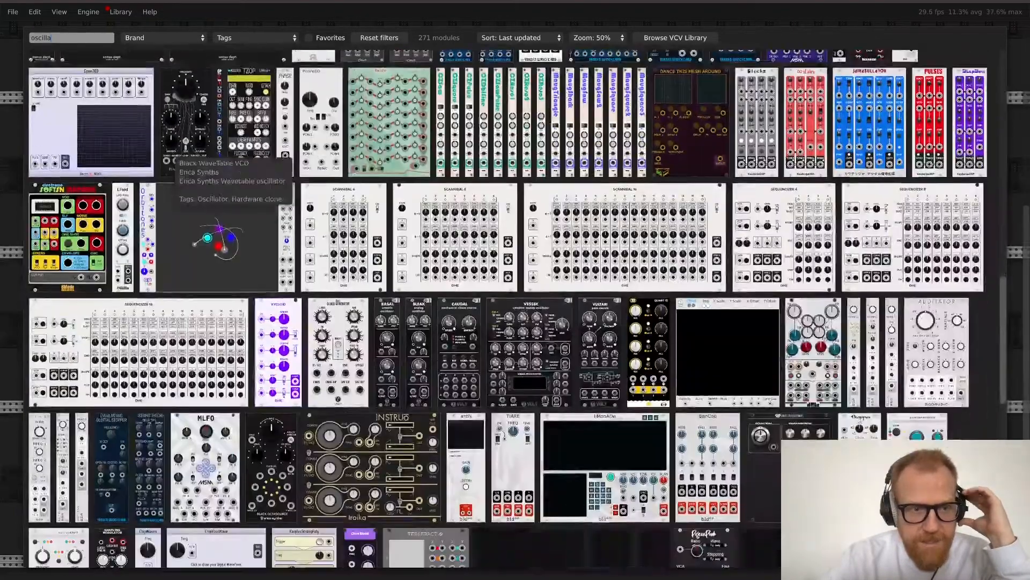
scroll(177, 160, down, 3)
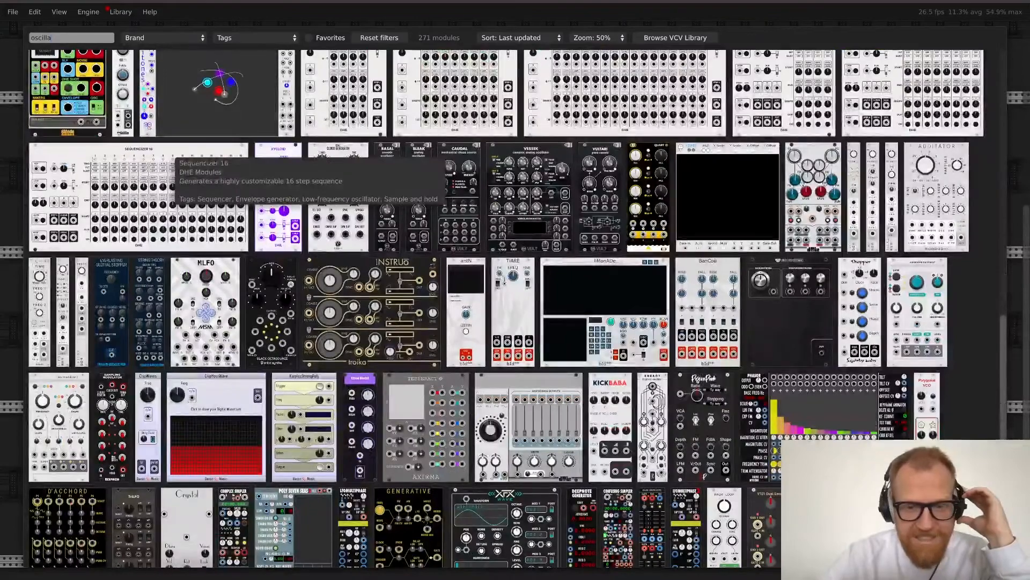
scroll(178, 159, down, 1)
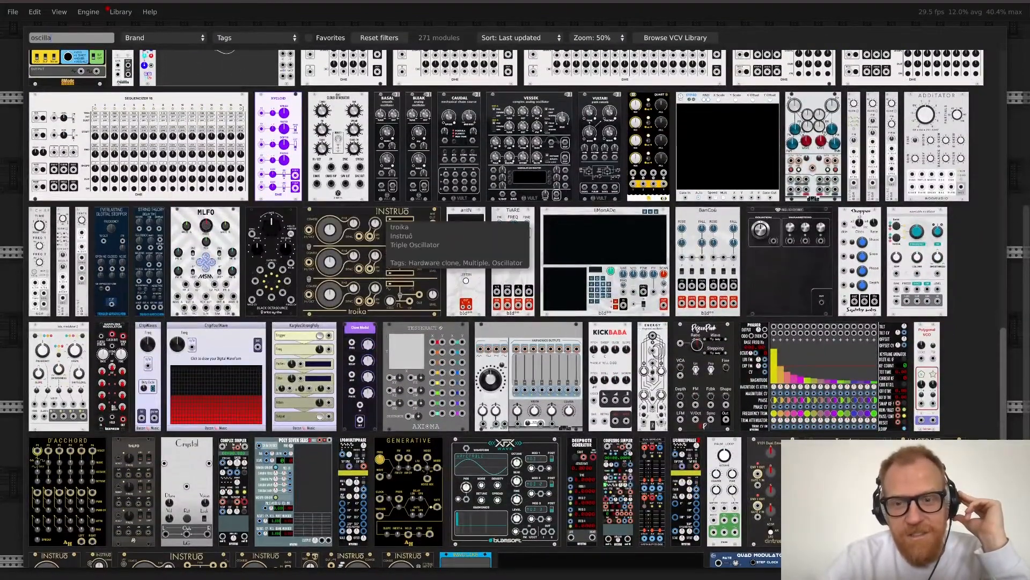
scroll(482, 337, down, 4)
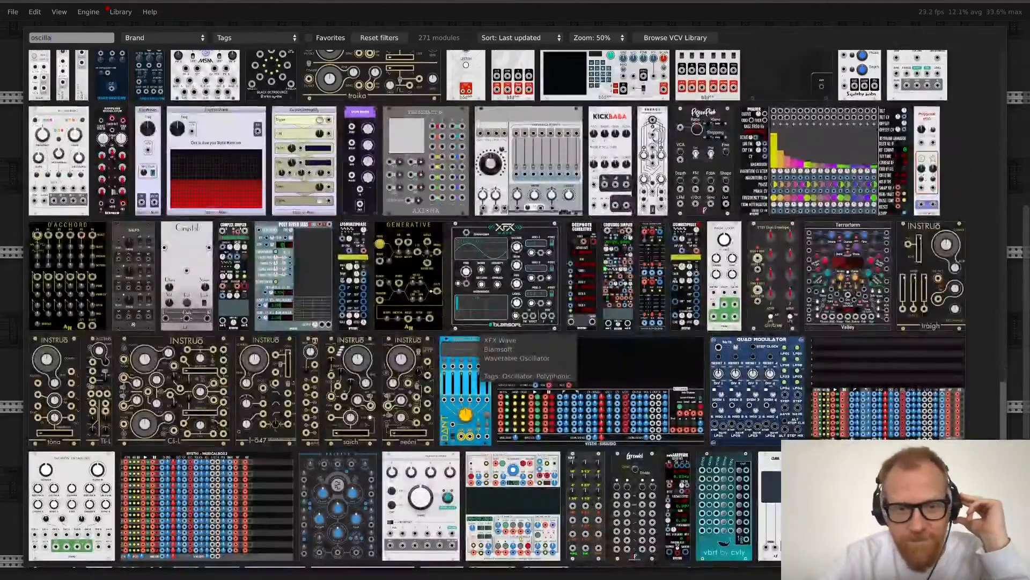
scroll(481, 336, down, 4)
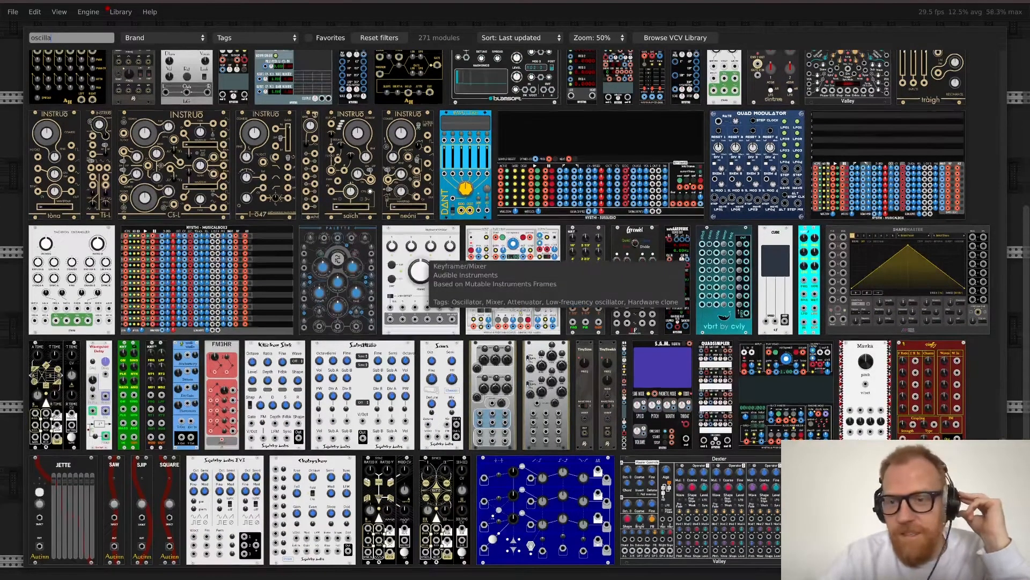
scroll(429, 262, down, 5)
scroll(427, 260, up, 3)
scroll(427, 260, down, 6)
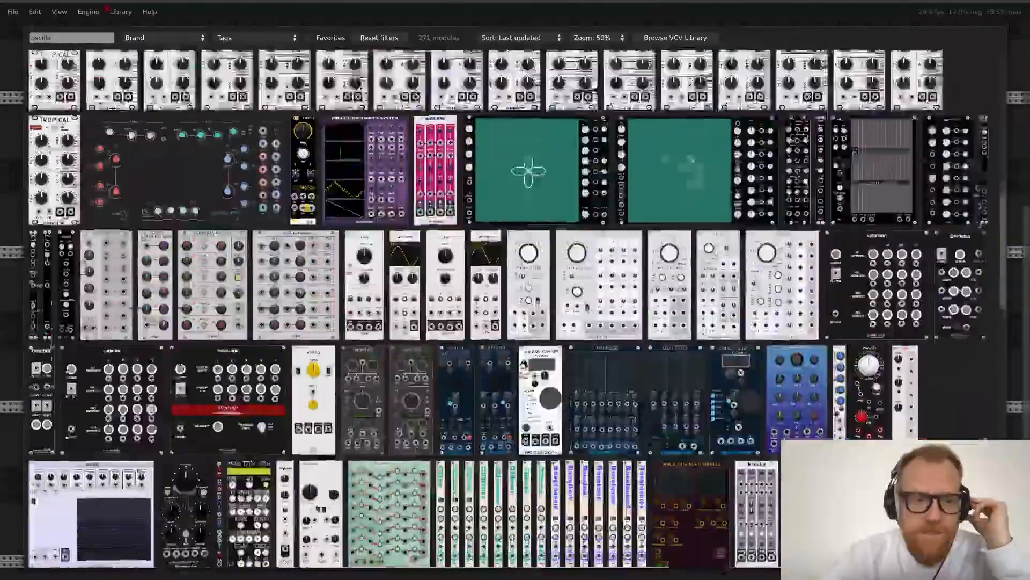
Step: Add Hora's Detour module and place it directly before the MixMaster mixer in the lower row
scroll(419, 257, up, 3)
click(183, 329)
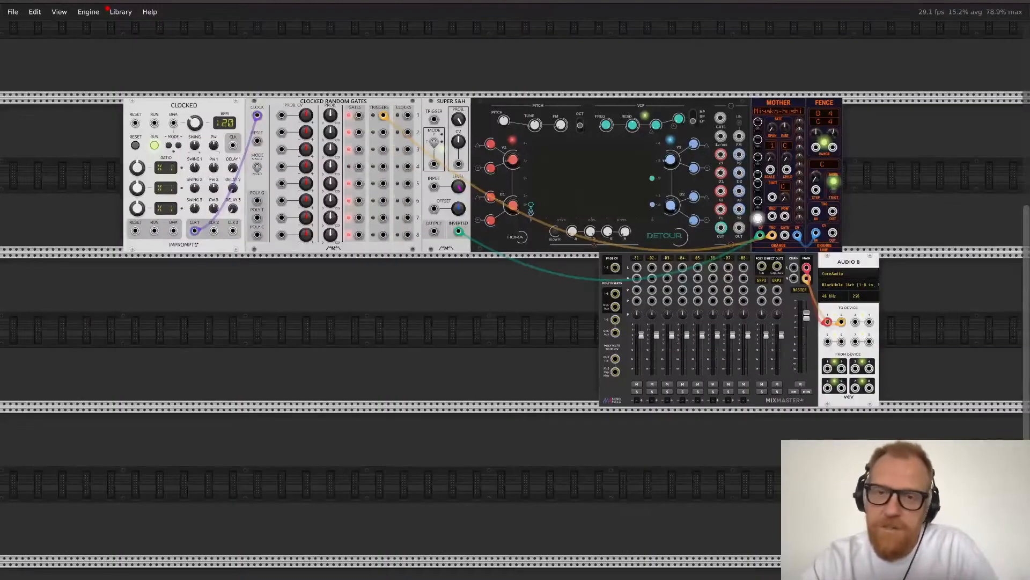
drag(591, 161, 438, 315)
Step: Shift the modules from Clocked to Fence left as one group, and place Detour directly beside Fence in their row
drag(77, 132, 652, 220)
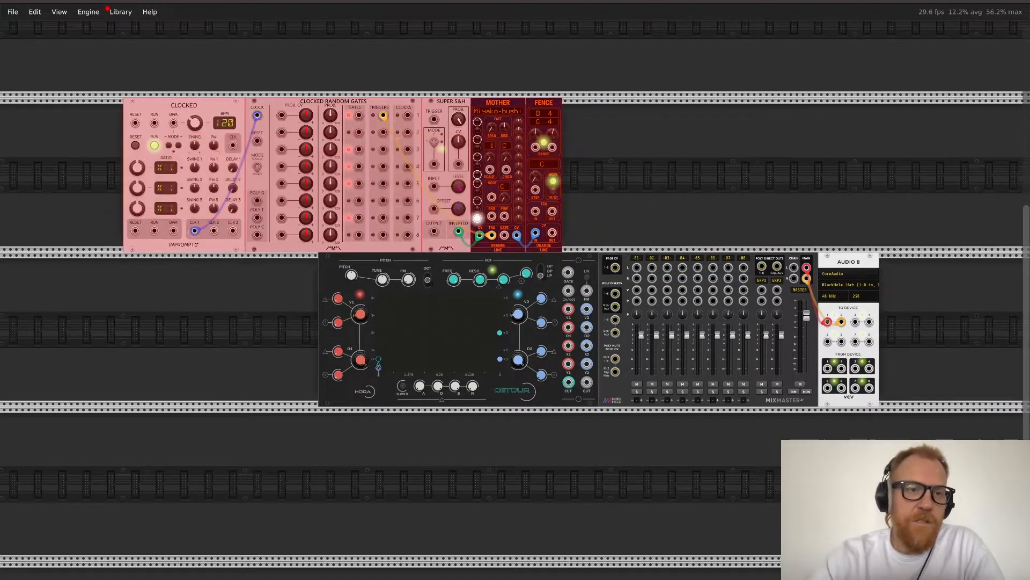
drag(498, 103, 351, 102)
scroll(352, 102, left, 5)
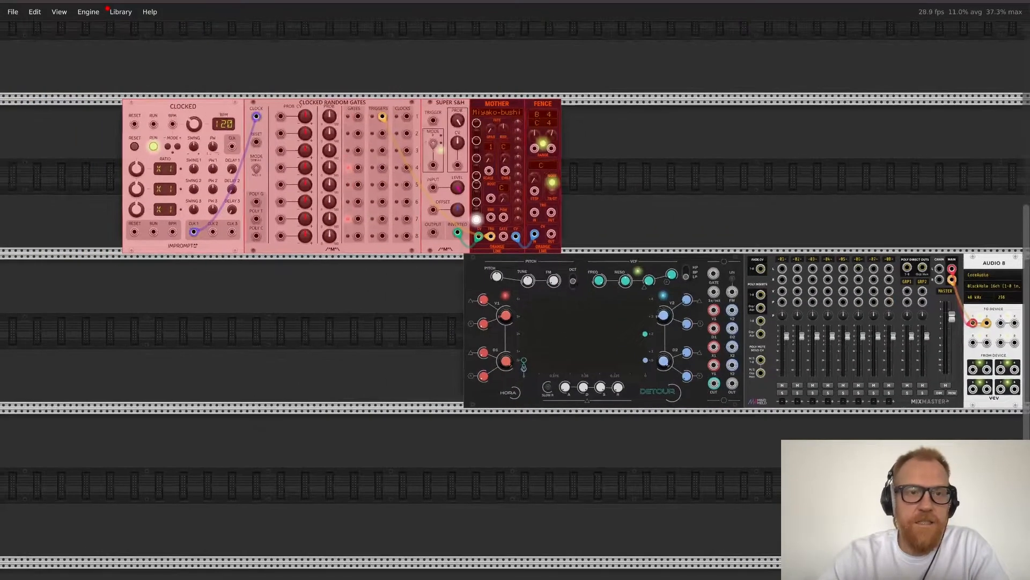
click(351, 64)
drag(175, 67, 496, 169)
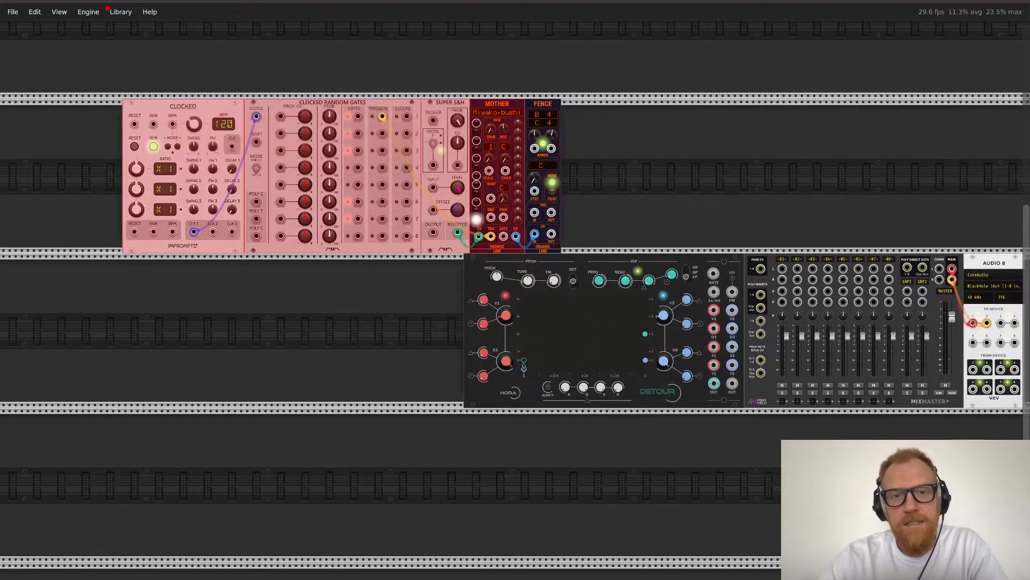
shift+click(543, 104)
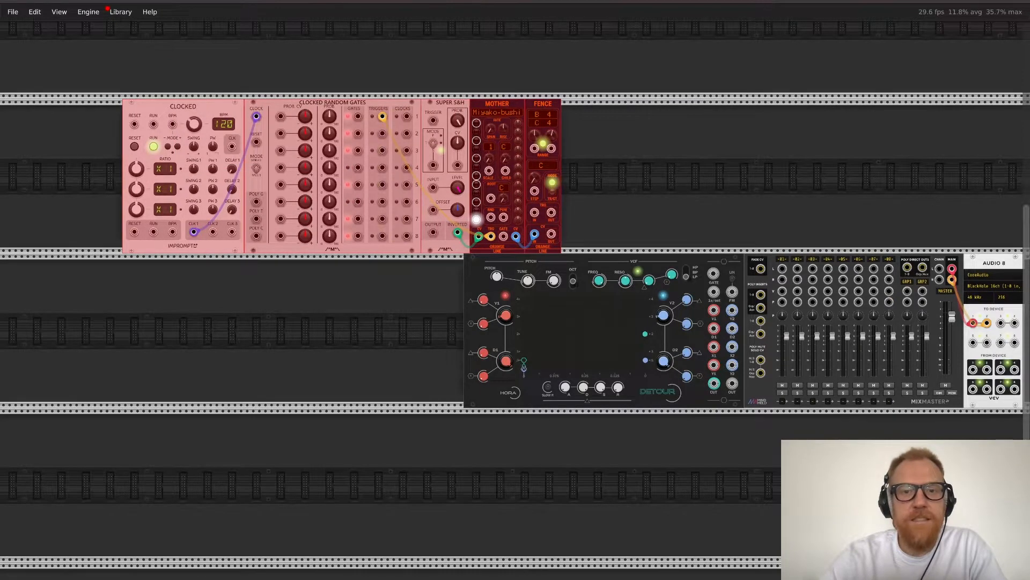
drag(543, 103, 446, 103)
click(445, 67)
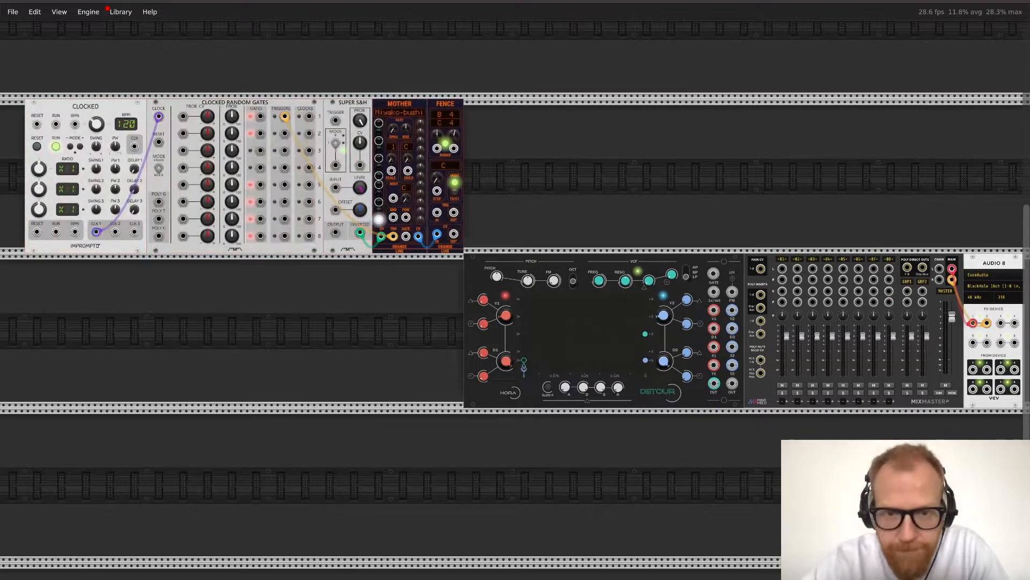
drag(558, 259, 558, 105)
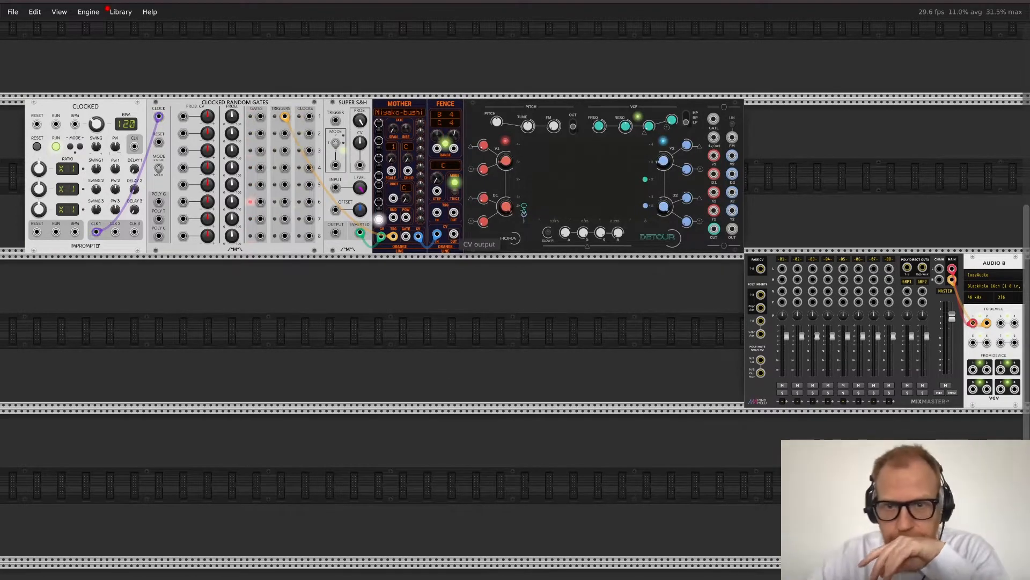
Step: Patch Fence's CV output to Detour's 1V/Oct input, Mother's gate output to Detour's gate input, and Detour's output to mixer channel 1
drag(453, 235, 714, 138)
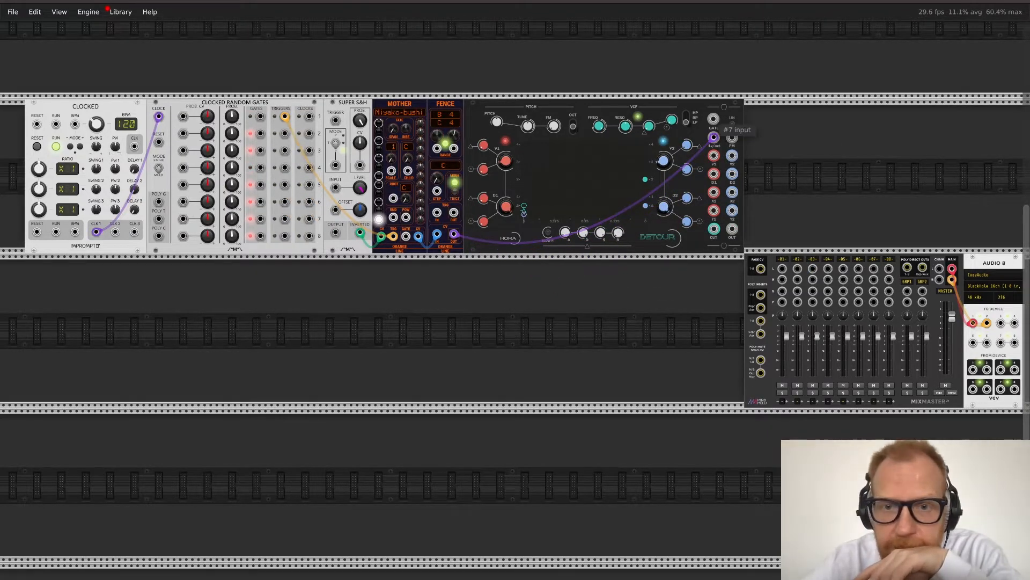
drag(713, 119, 406, 236)
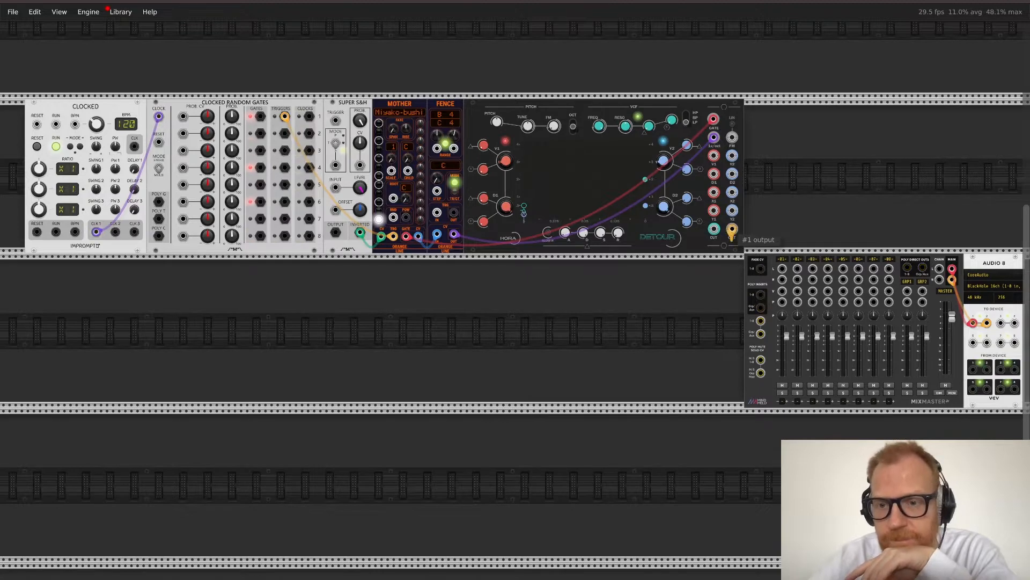
drag(732, 229, 783, 263)
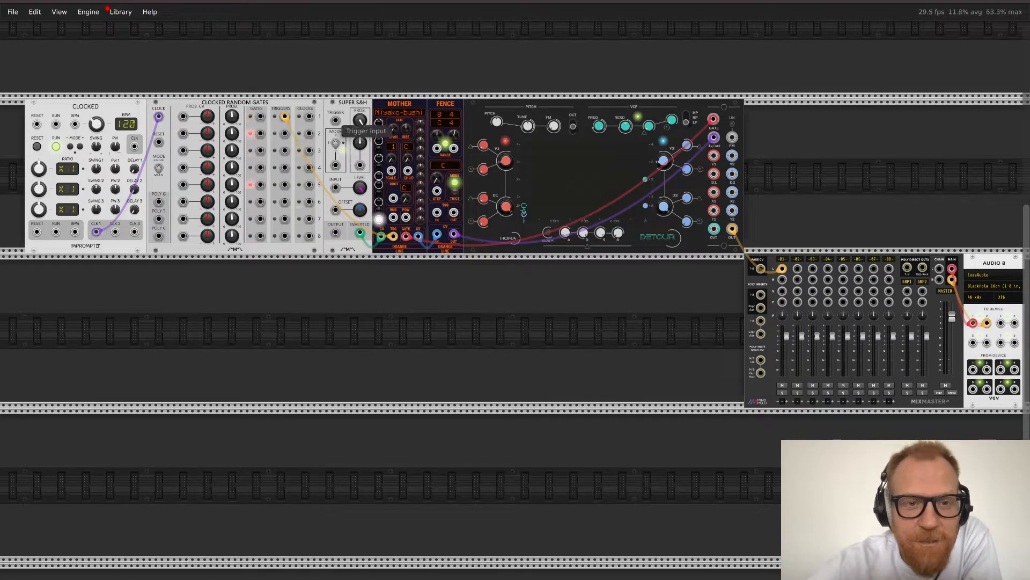
Step: Patch Clocked Random Gates' channel 1 clock output to Super S&H's trigger input, and lower mixer channel 1's level
drag(335, 120, 309, 116)
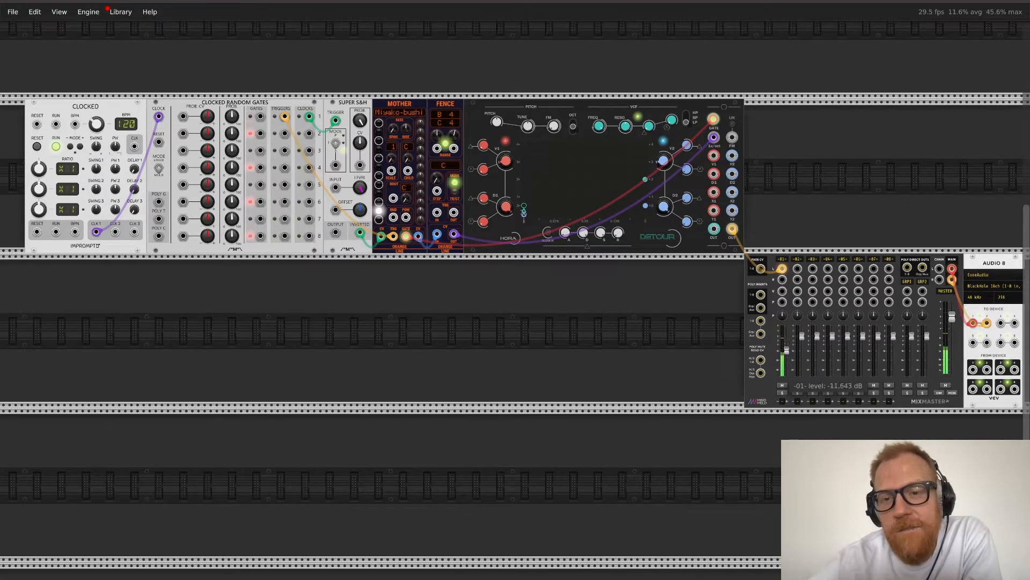
drag(786, 349, 786, 357)
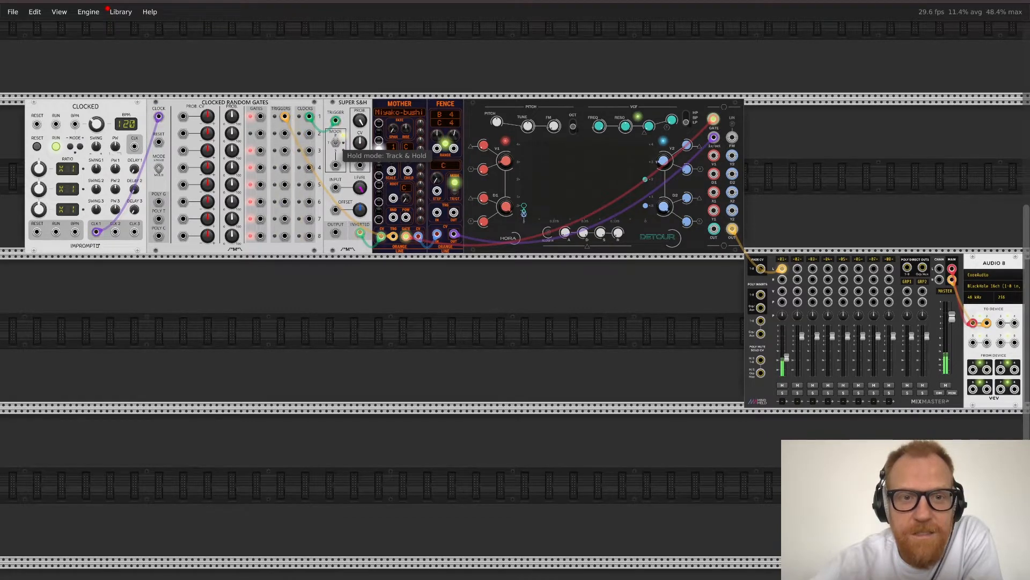
Step: Change Super S&H's hold mode and lower the level of mixer channel 1 further
click(337, 143)
click(337, 142)
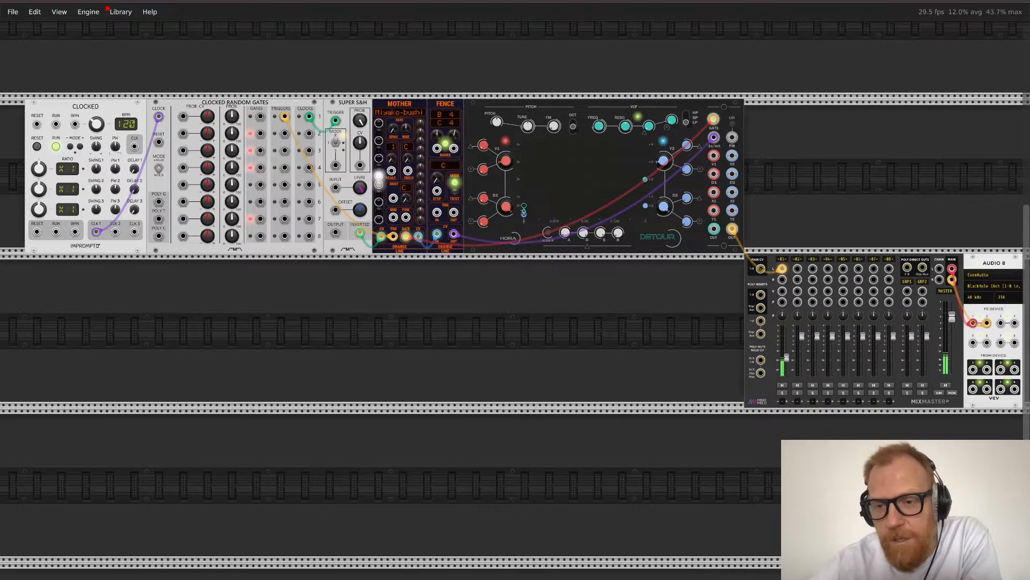
drag(787, 357, 786, 368)
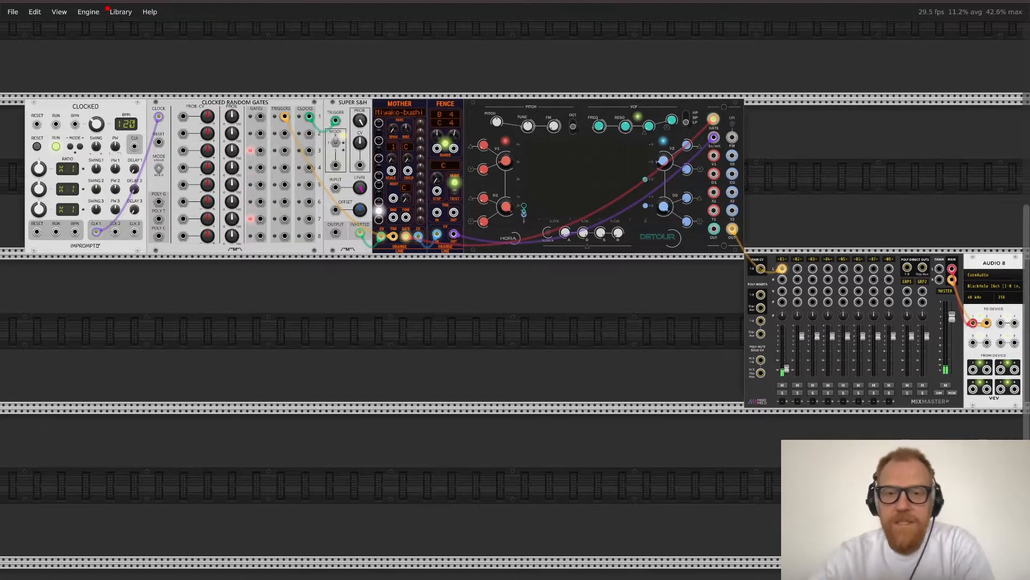
Step: Add the VCV VCA and ADSR modules to the right of Detour, placed directly side by side in its row
right_click(785, 147)
text(vca)
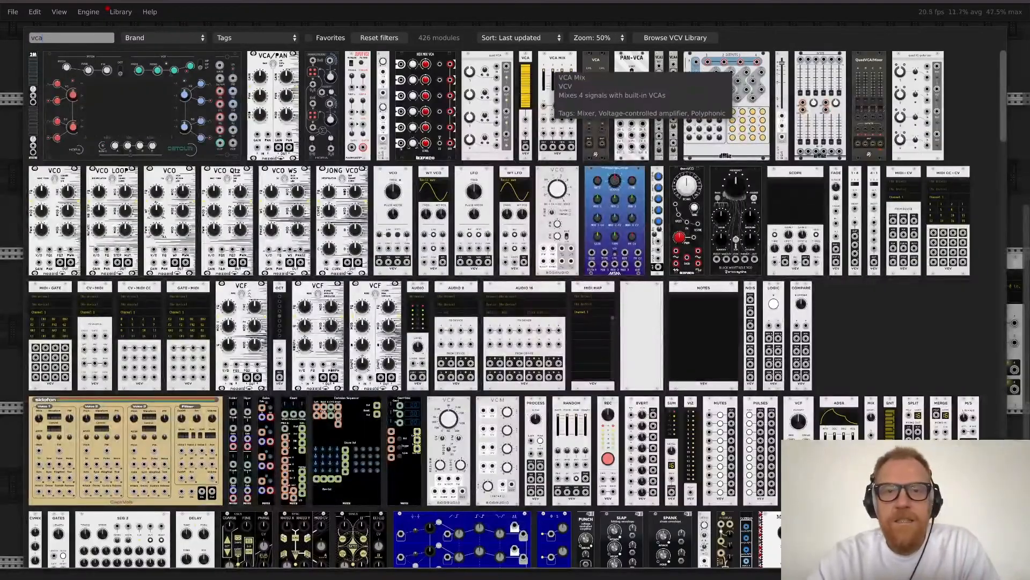
click(525, 107)
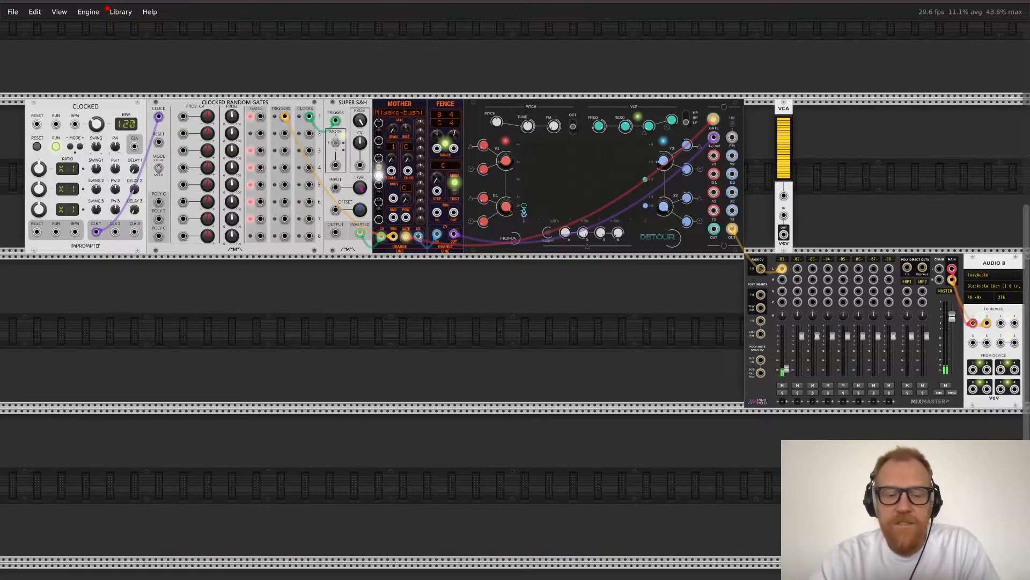
right_click(826, 155)
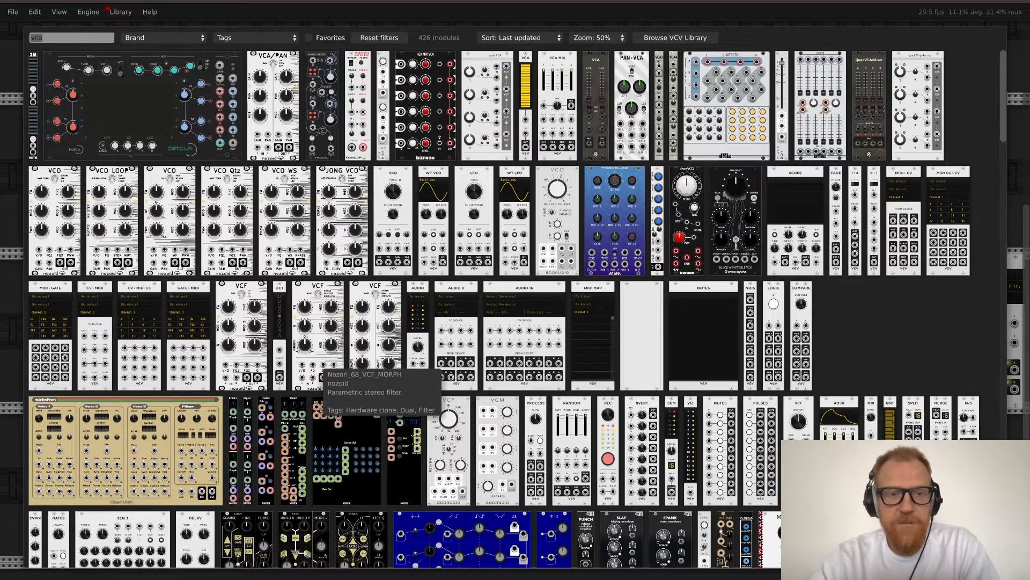
text(ads)
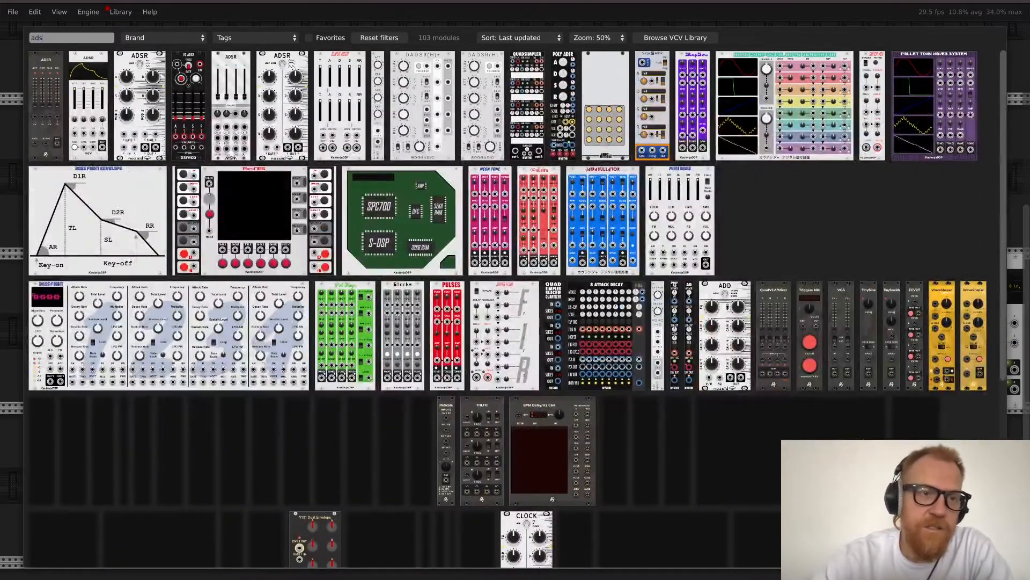
text(r)
click(92, 79)
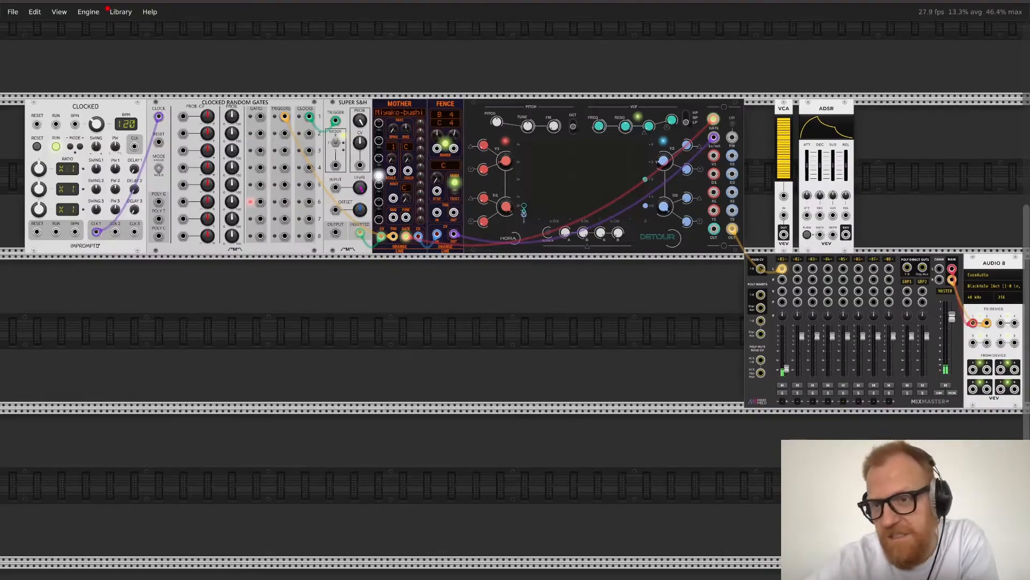
drag(826, 108, 821, 109)
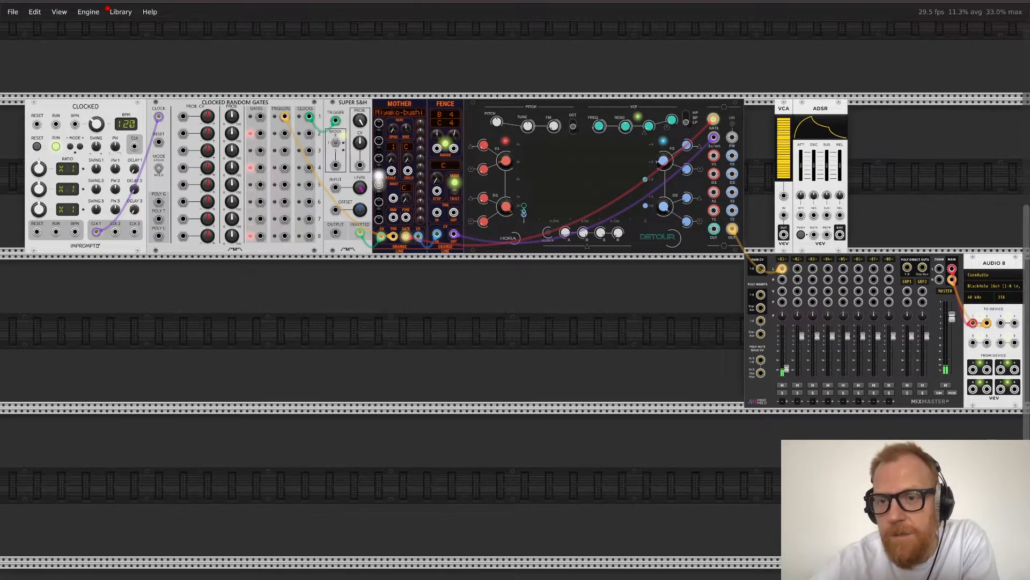
Step: Patch ADSR's envelope to VCA's CV input, route Detour through VCA to mixer channel 1 at default level, and move Mother's gate cable to ADSR
drag(840, 235, 784, 195)
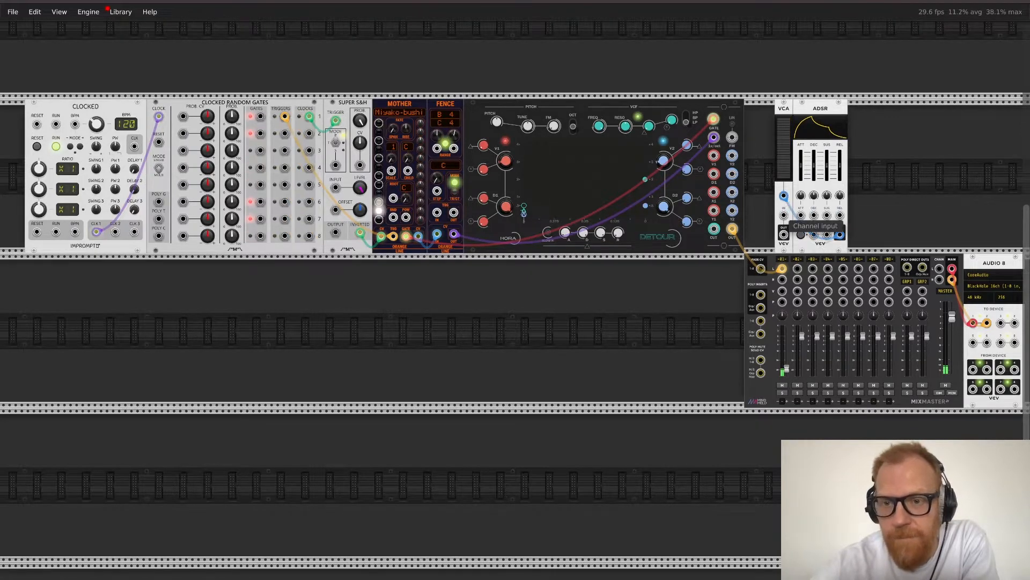
mouse_move(782, 232)
mouse_down()
mouse_move(783, 215)
mouse_move(785, 243)
mouse_up()
drag(783, 279, 782, 268)
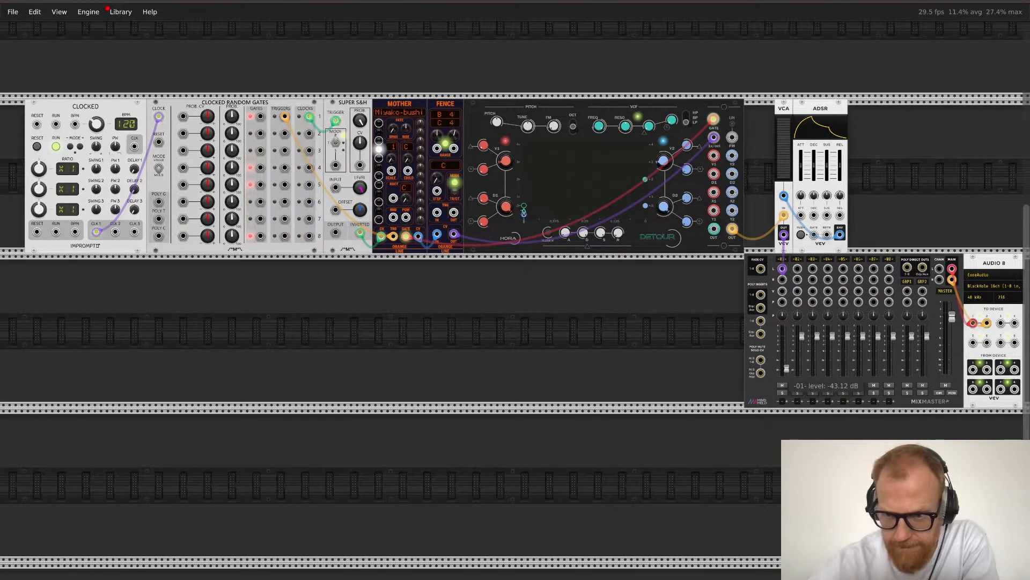
double_click(787, 369)
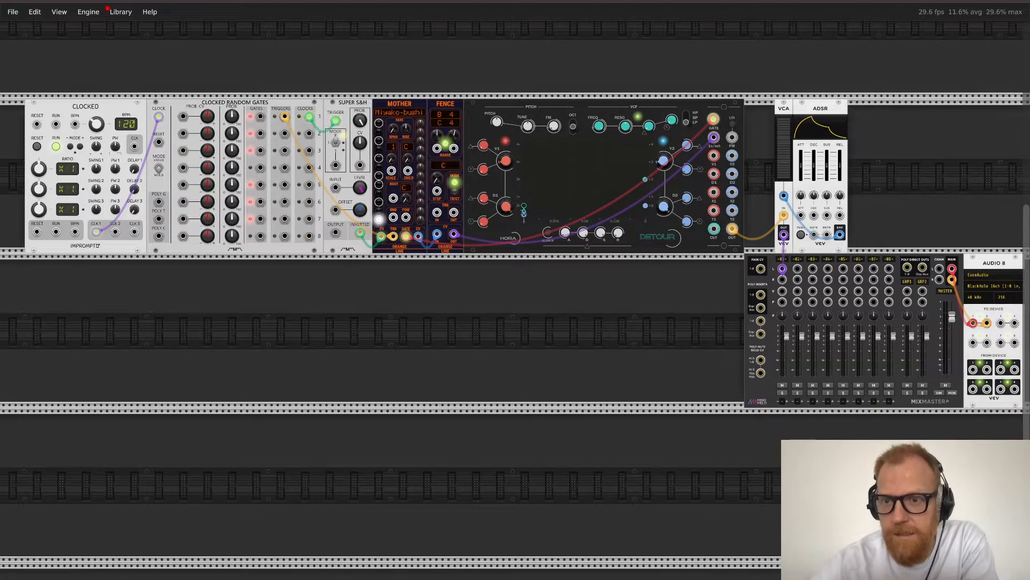
drag(814, 234, 406, 236)
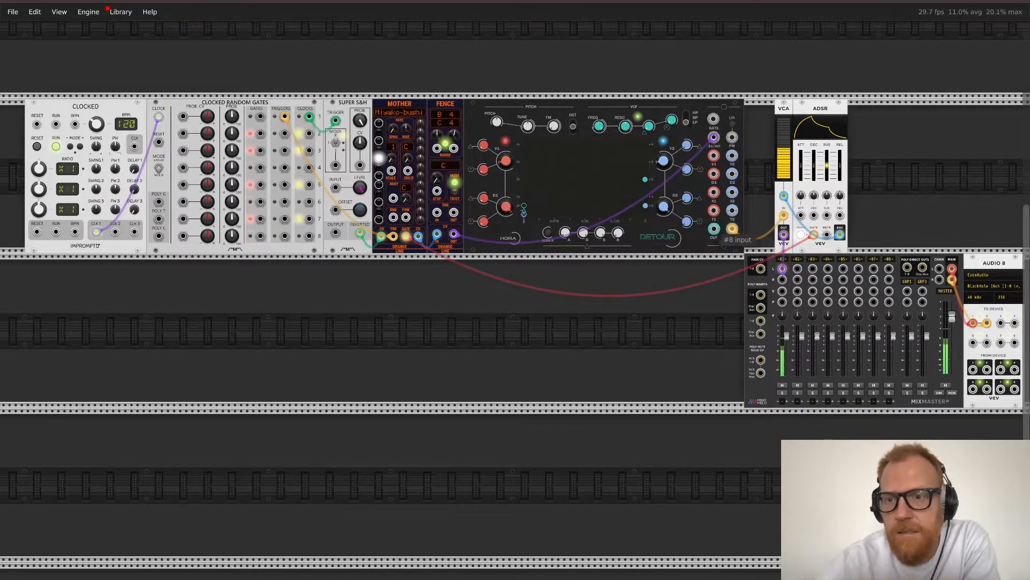
Step: Set the engine to a single processing thread for the lowest CPU usage
scroll(715, 230, right, 5)
scroll(714, 230, up, 2)
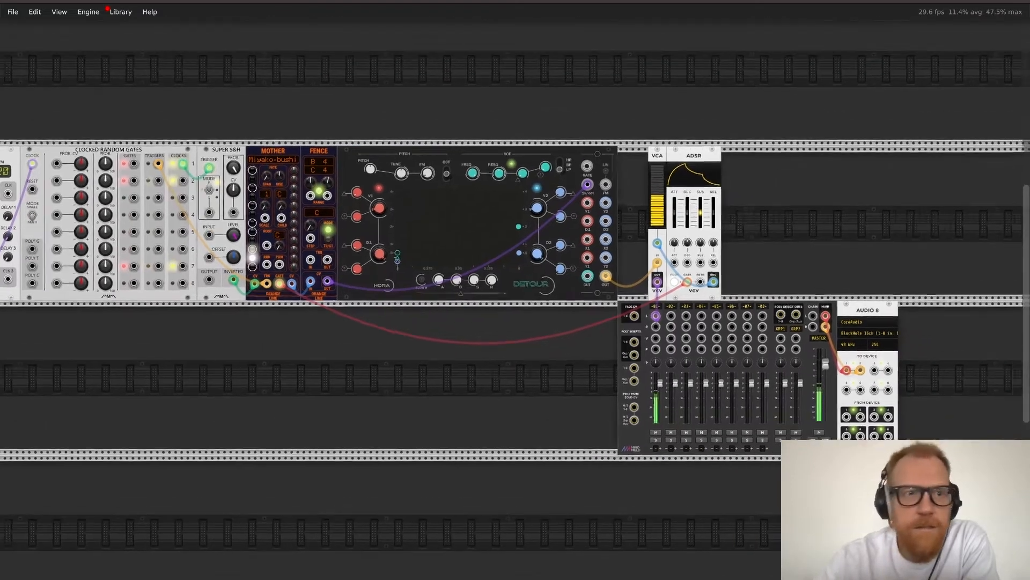
click(88, 11)
mouse_move(108, 48)
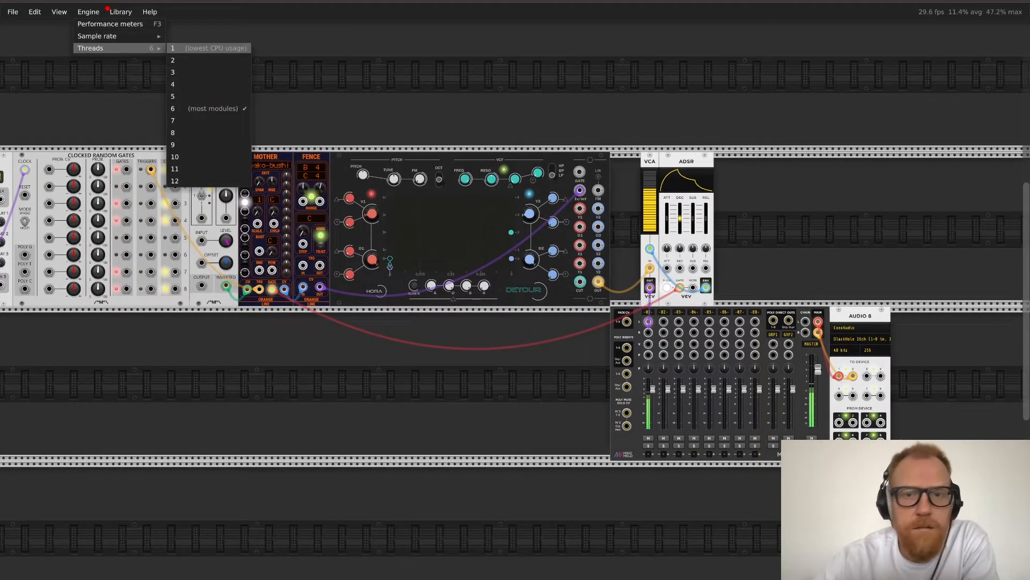
click(208, 48)
scroll(515, 290, left, 1)
scroll(515, 290, down, 1)
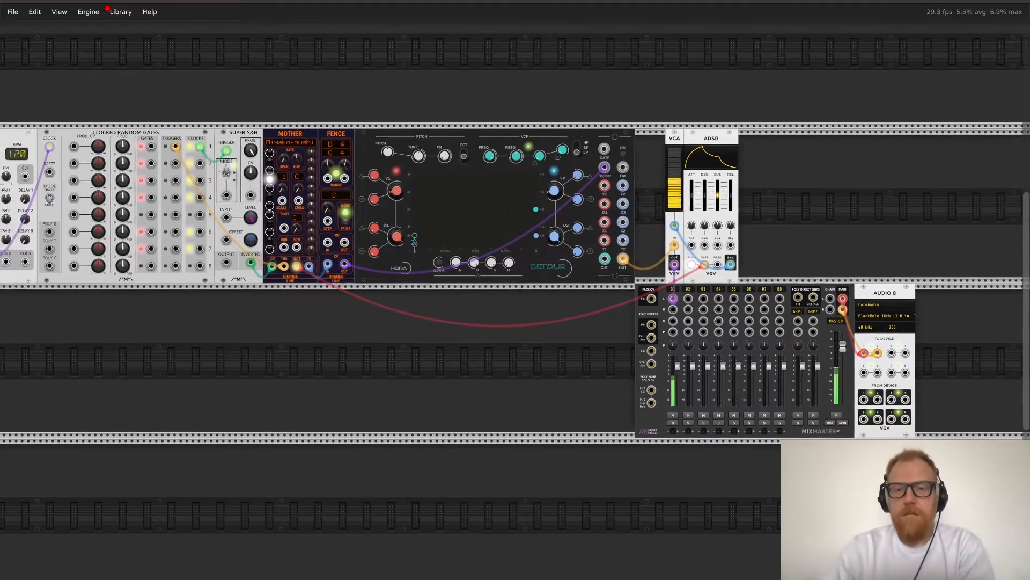
Step: Shape ADSR into a short plucked envelope with minimum attack, minimum sustain and a decay of about 850 ms
mouse_move(675, 201)
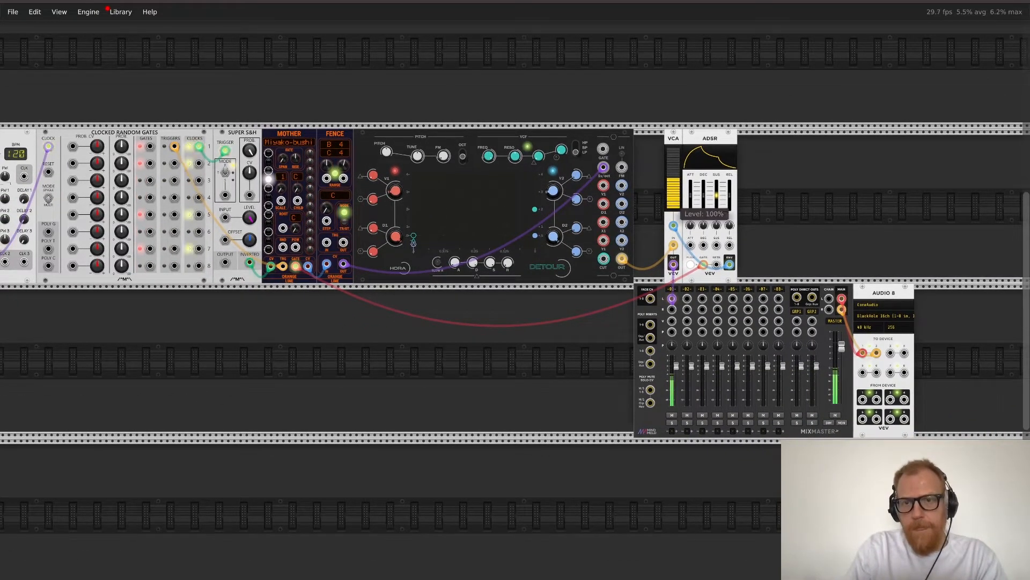
drag(673, 201, 673, 236)
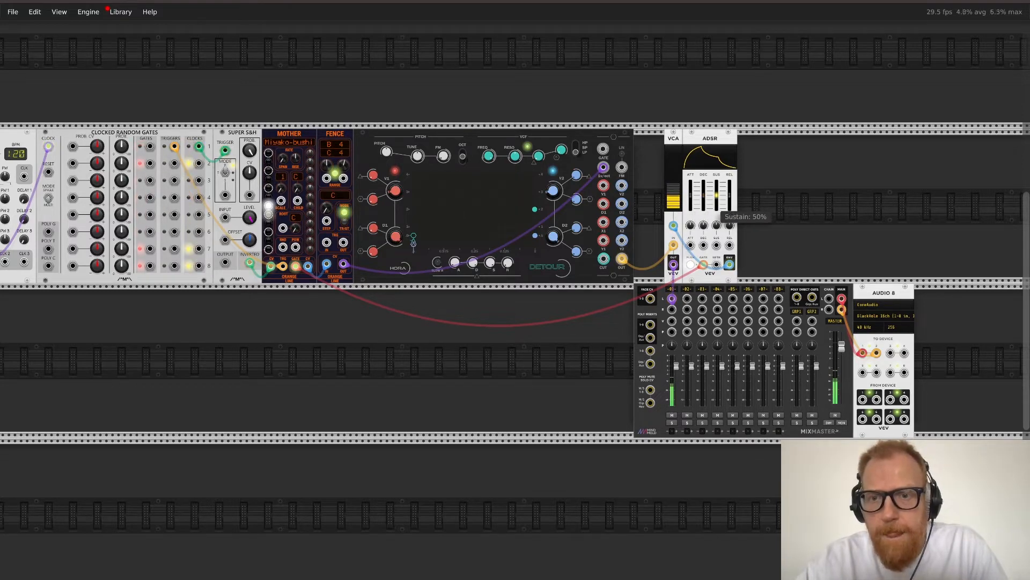
mouse_move(717, 195)
mouse_down()
mouse_move(717, 210)
mouse_move(691, 211)
mouse_move(729, 188)
mouse_up()
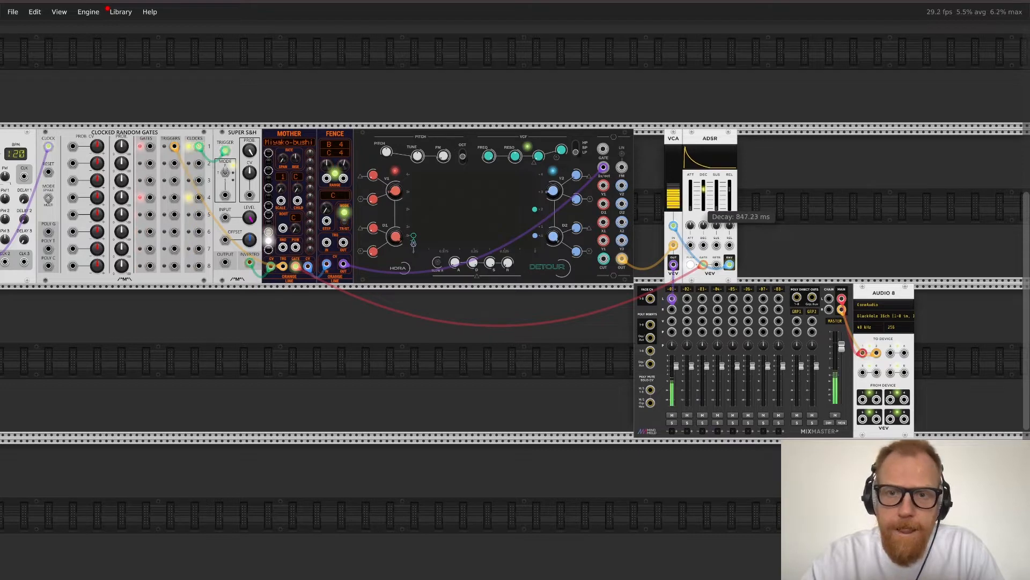
drag(703, 190, 704, 192)
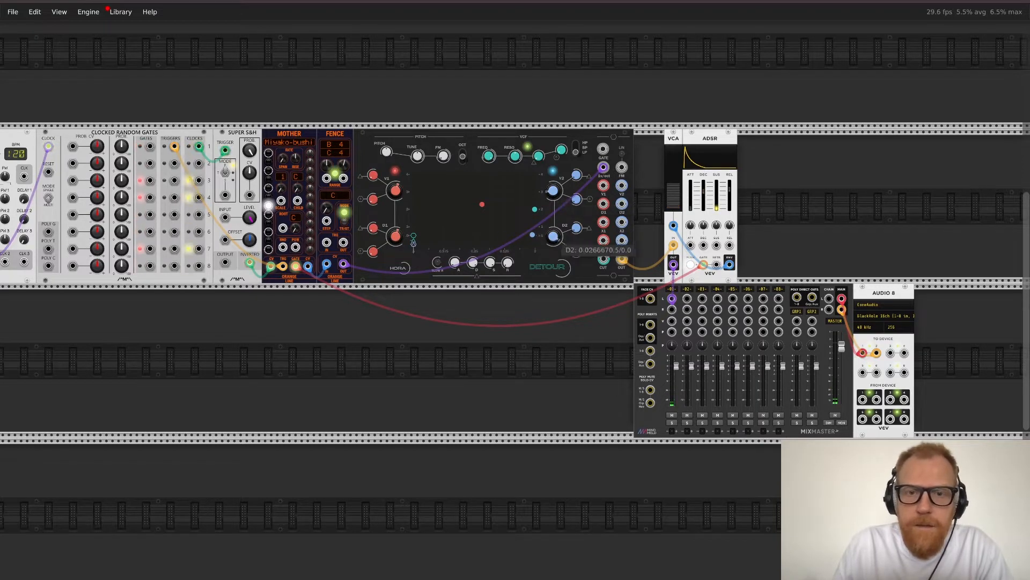
Step: Increase Detour's D2 decay, adjust its VCF controls, and mute mixer channel 1
drag(554, 236, 554, 145)
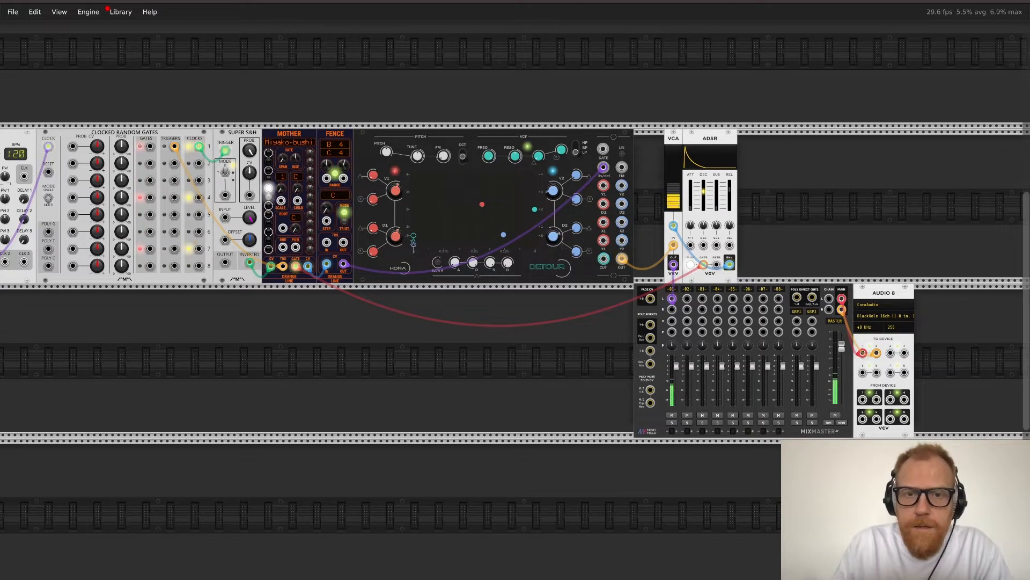
drag(488, 156, 488, 145)
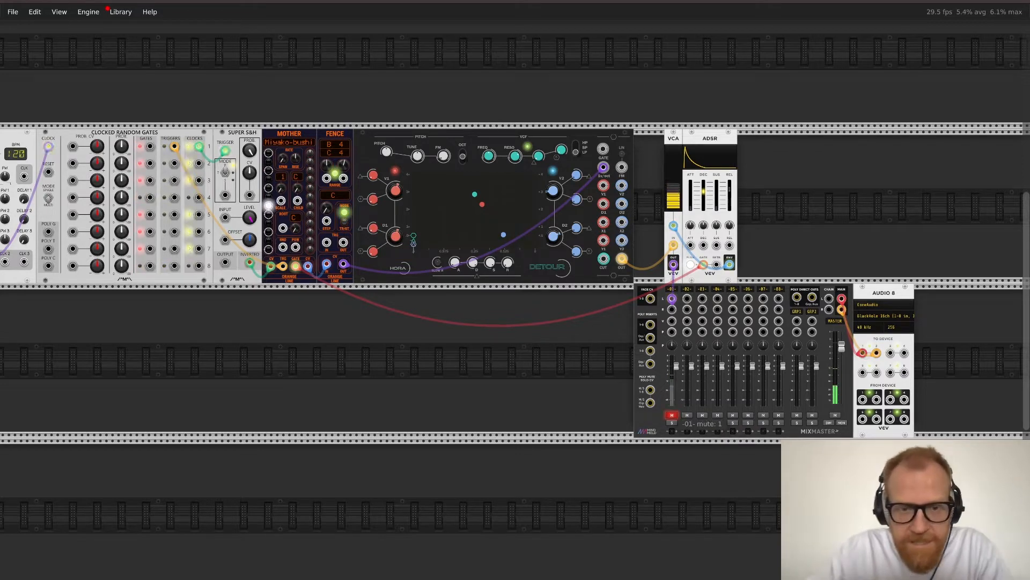
click(671, 414)
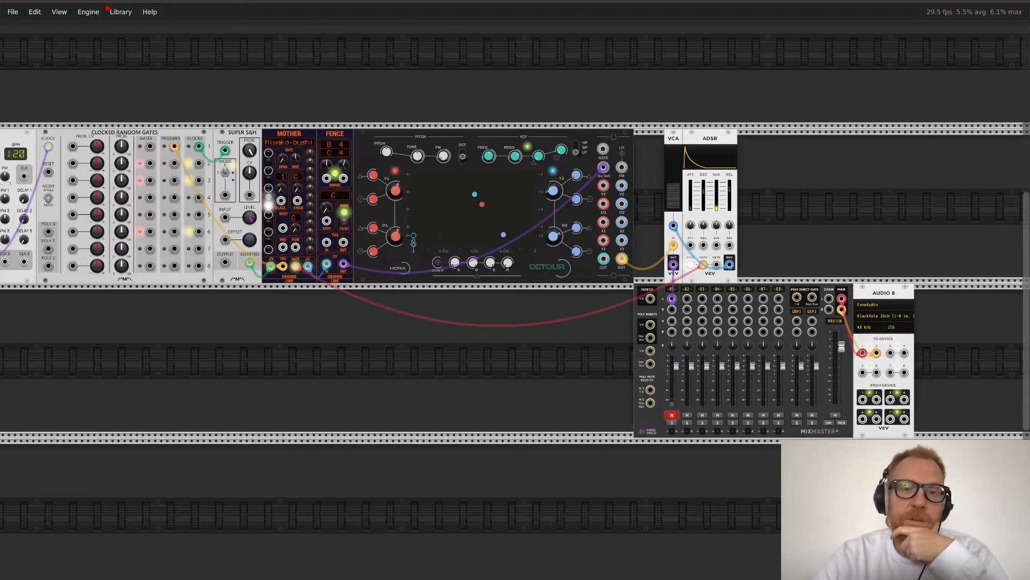
Step: Find random modules in the library and add Random Sampler to the empty row above Mother and Fence
scroll(515, 300, up, 5)
key(Return)
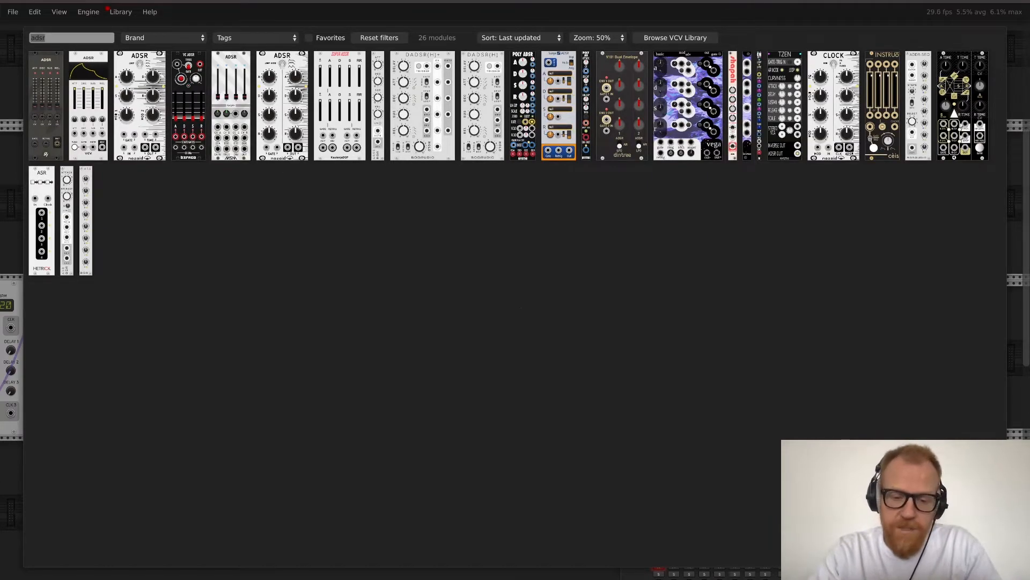
text(random)
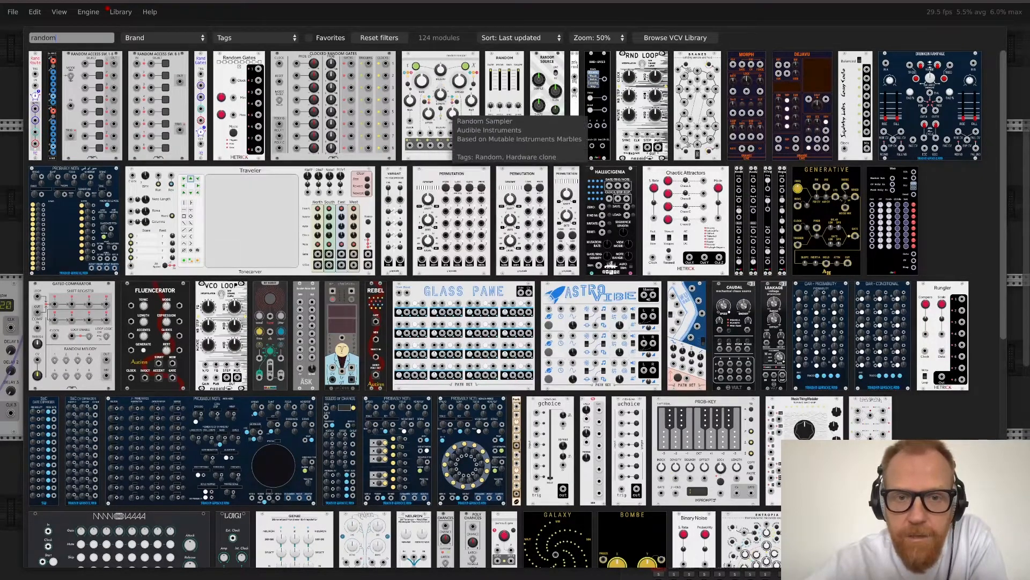
click(446, 95)
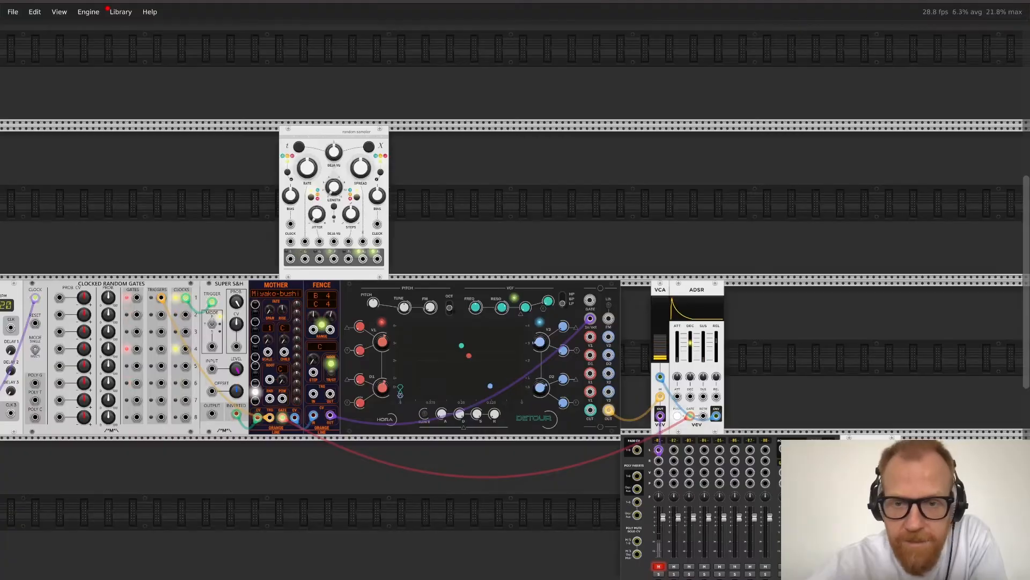
Step: Browse the remaining random modules and add Nonlinear Circuits' Double Neuron to the right of Random Sampler
right_click(445, 200)
scroll(534, 419, down, 3)
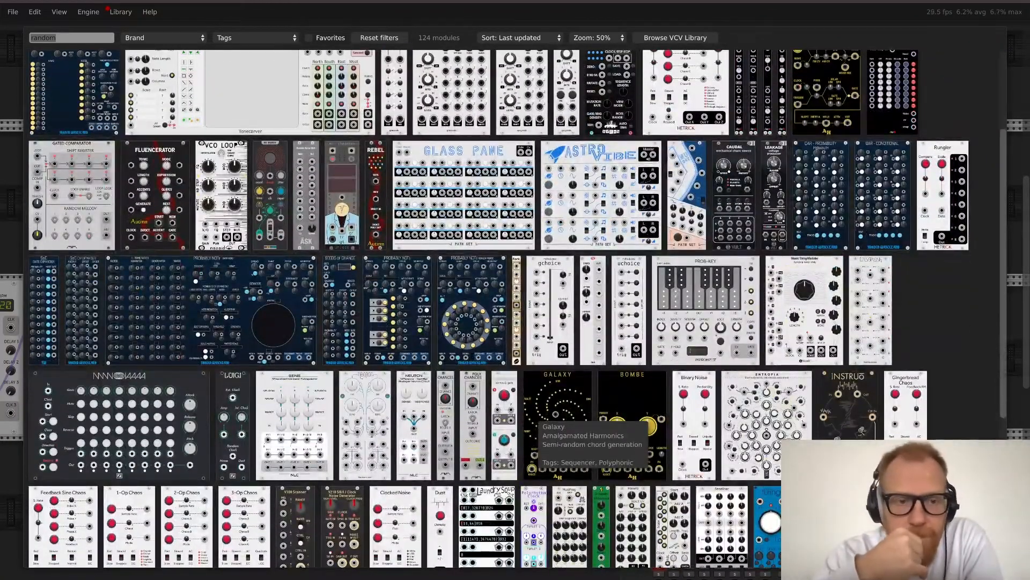
scroll(534, 419, down, 3)
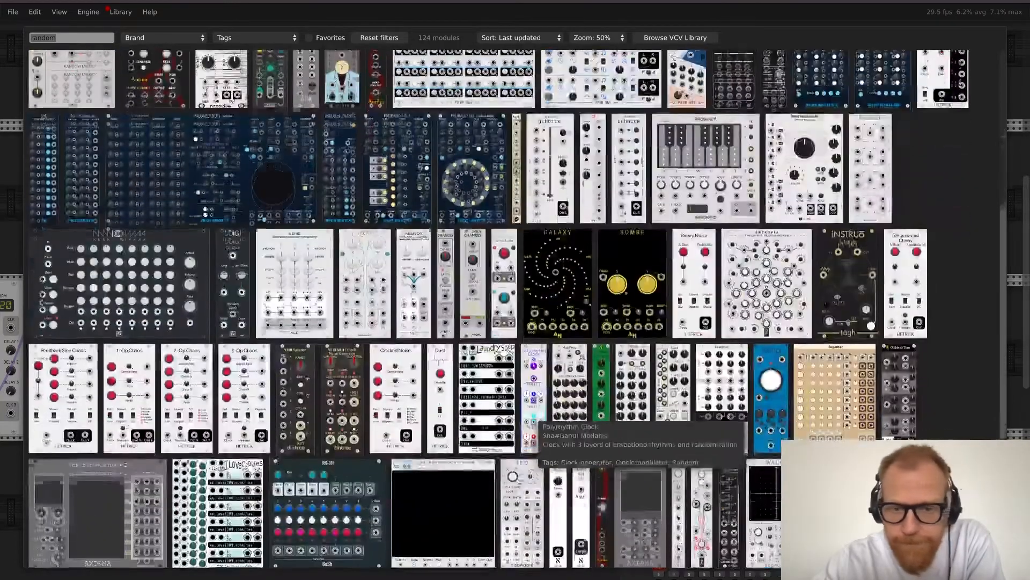
scroll(534, 419, down, 3)
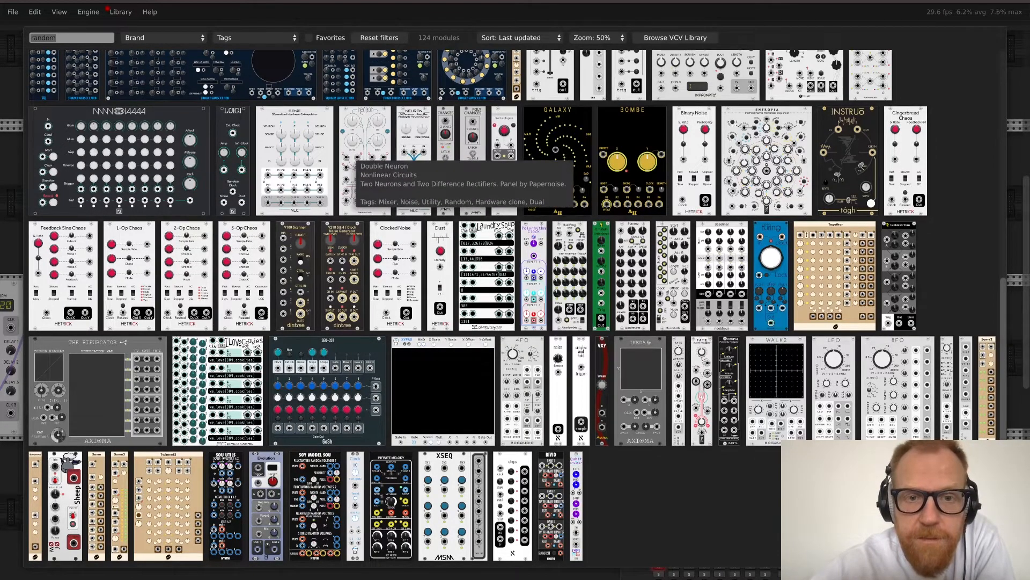
click(356, 158)
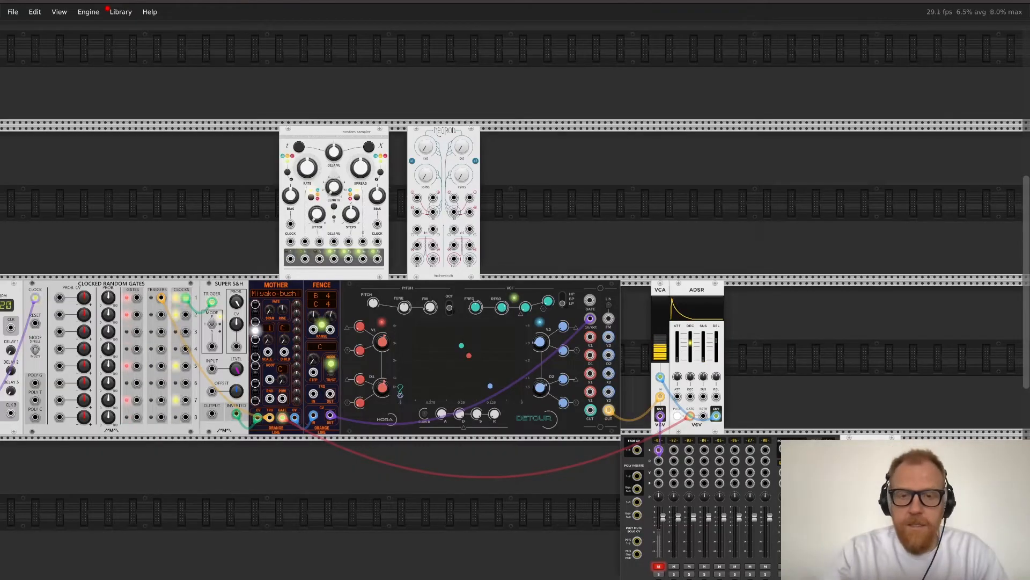
Step: Patch Double Neuron's first neuron output to Detour's V1 input and set the CV->V1 amount to about 55%
scroll(514, 295, up, 2)
key(ctrl+equal)
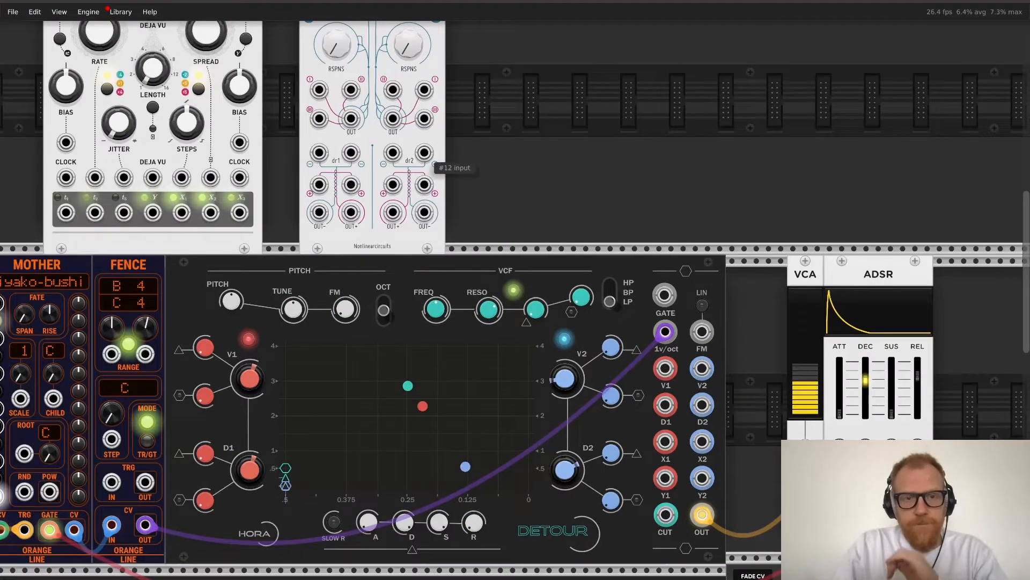
scroll(425, 153, left, 2)
scroll(426, 164, left, 4)
scroll(427, 164, up, 5)
scroll(427, 164, right, 2)
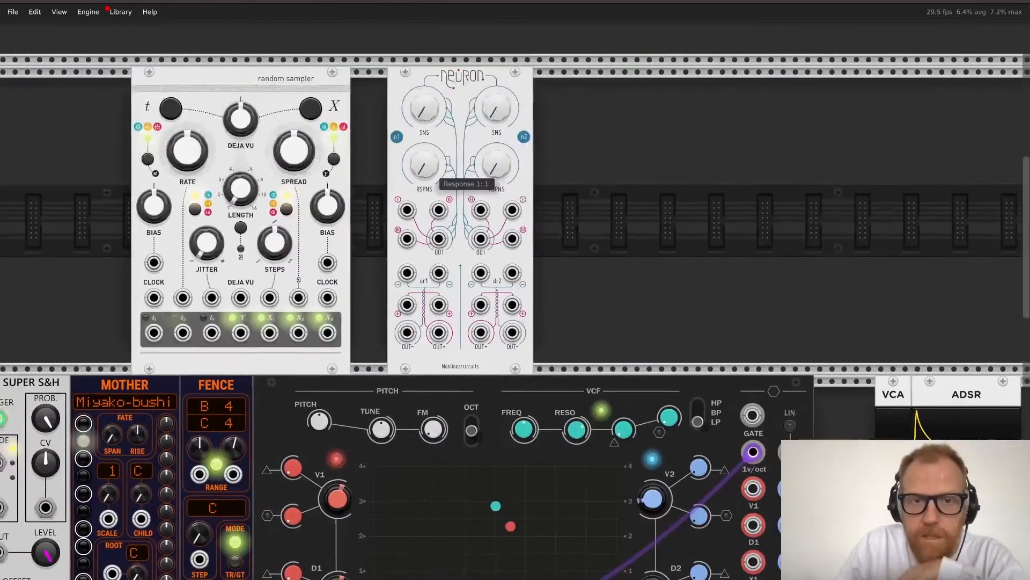
scroll(427, 164, down, 2)
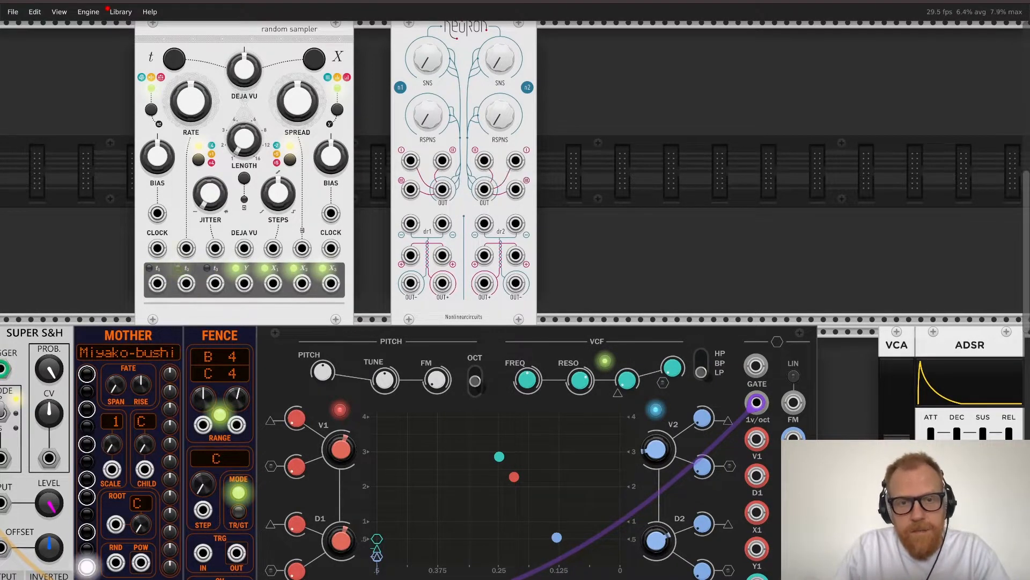
drag(442, 189, 757, 439)
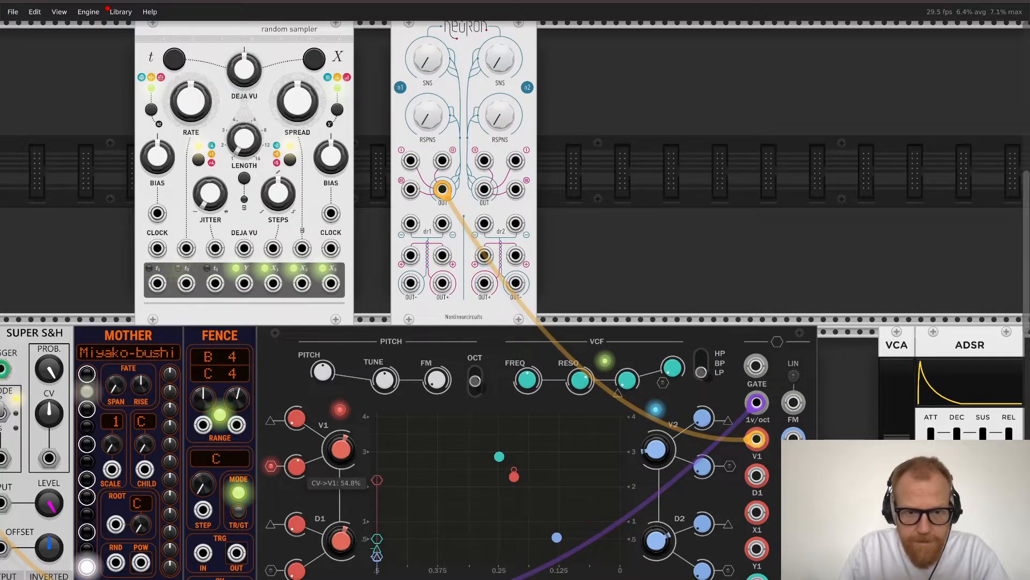
drag(377, 479, 378, 462)
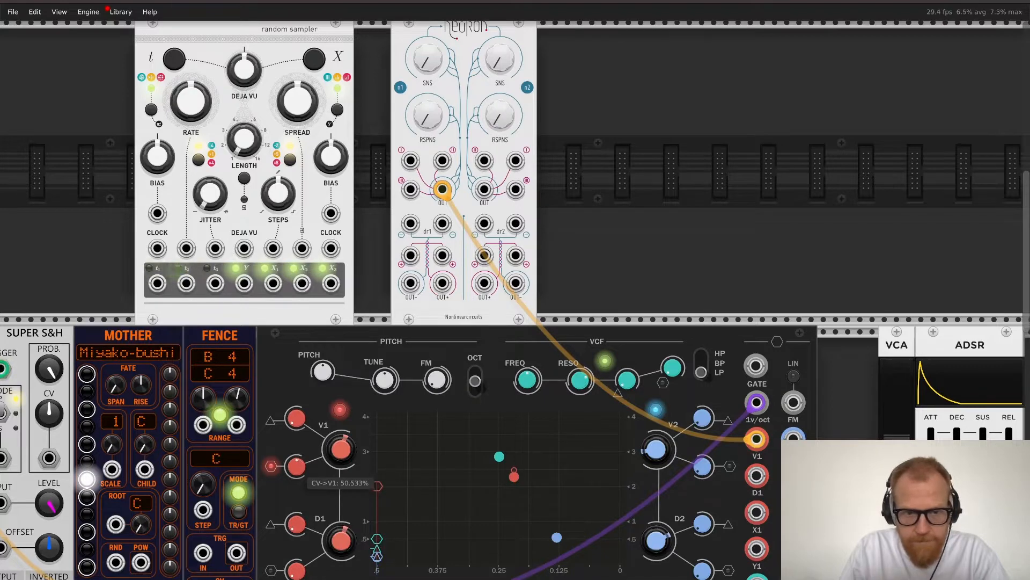
drag(377, 485, 378, 481)
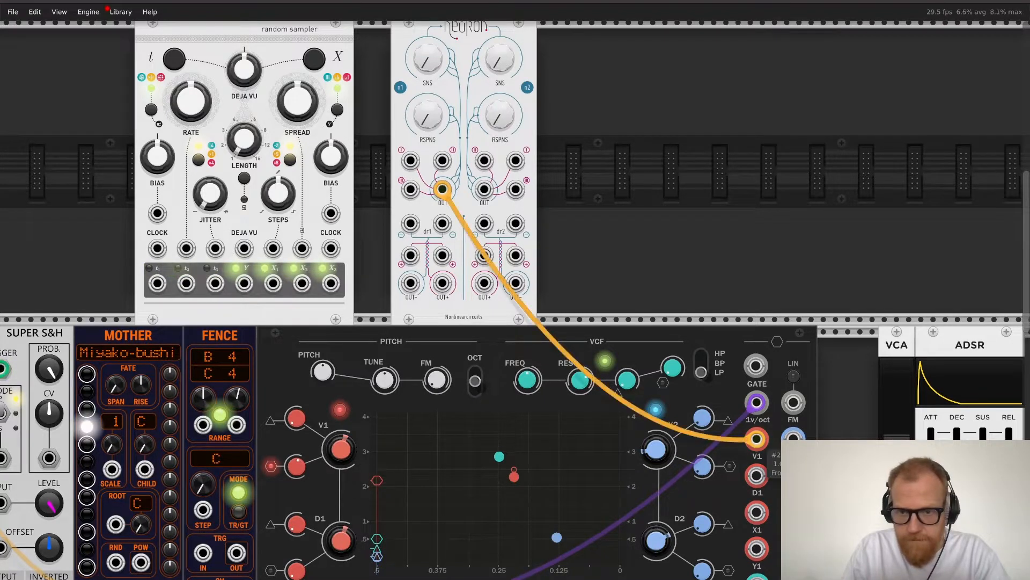
Step: Try the neuron output cable in Detour's D1 input, and return it to the V1 input
drag(757, 438, 757, 475)
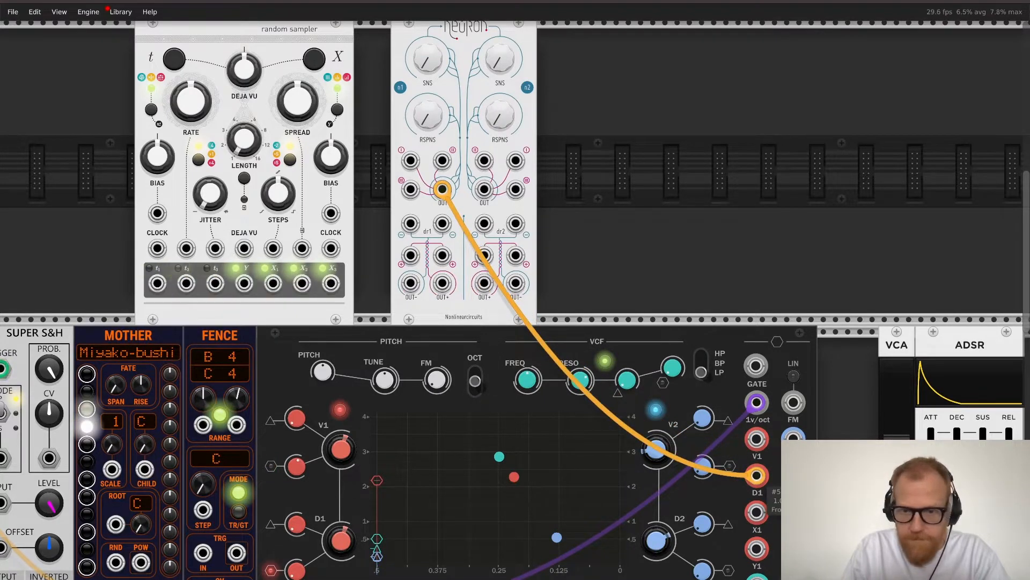
drag(757, 475, 756, 438)
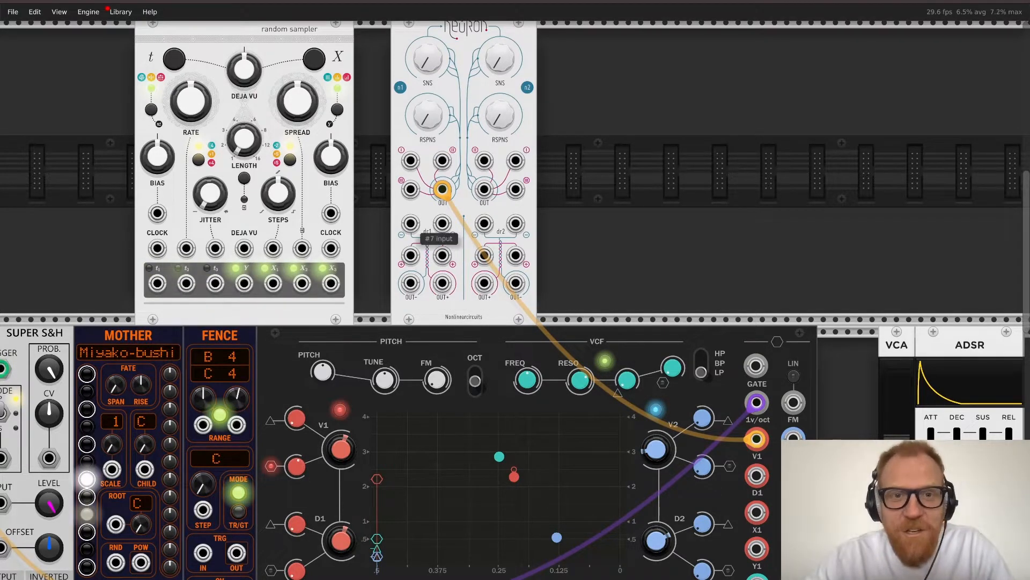
Step: Patch Random Gates' trigger outputs 4 and 7 to the two upper inputs of Double Neuron's first neuron
scroll(483, 204, left, 3)
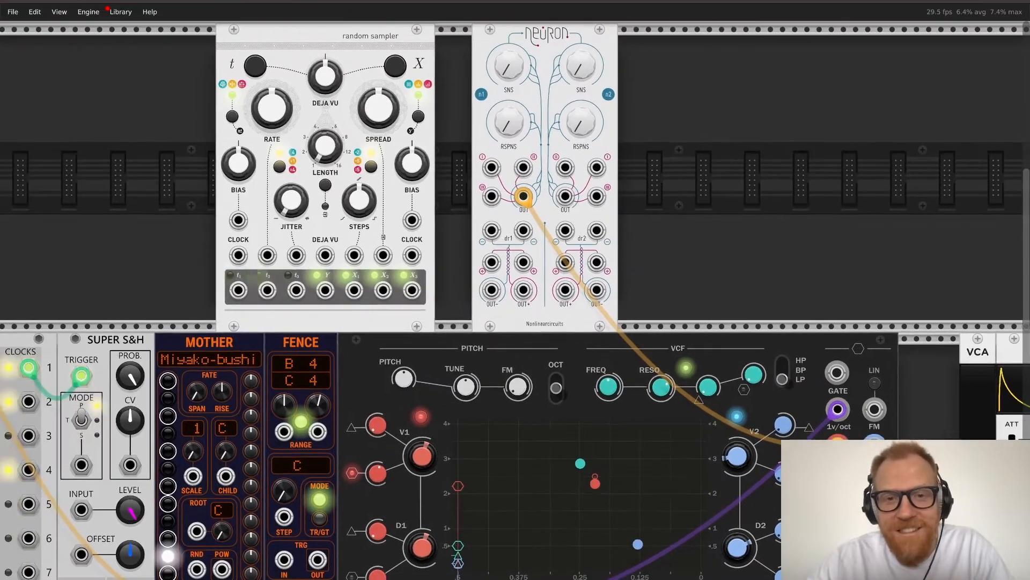
drag(491, 167, 109, 383)
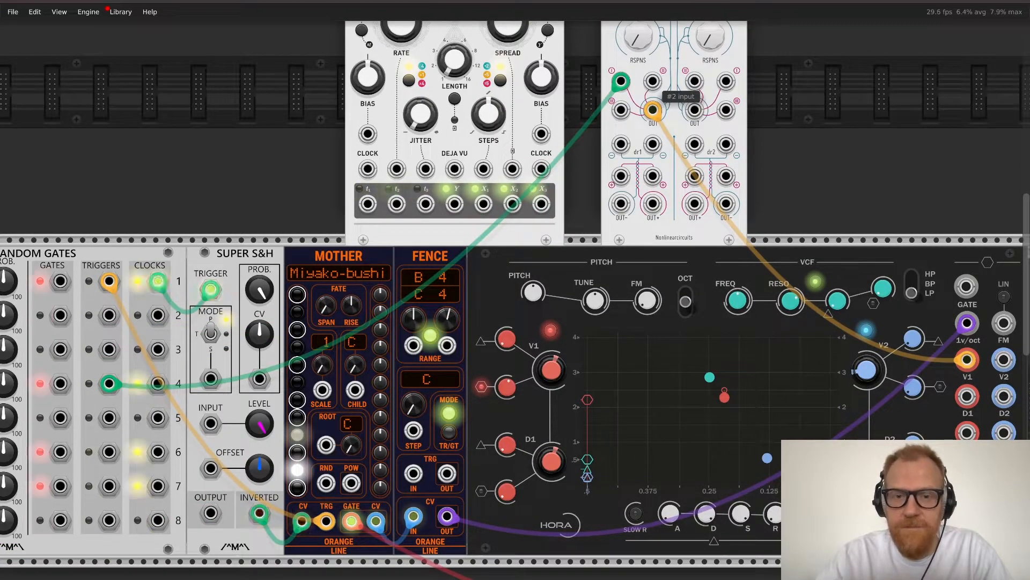
drag(652, 81, 109, 486)
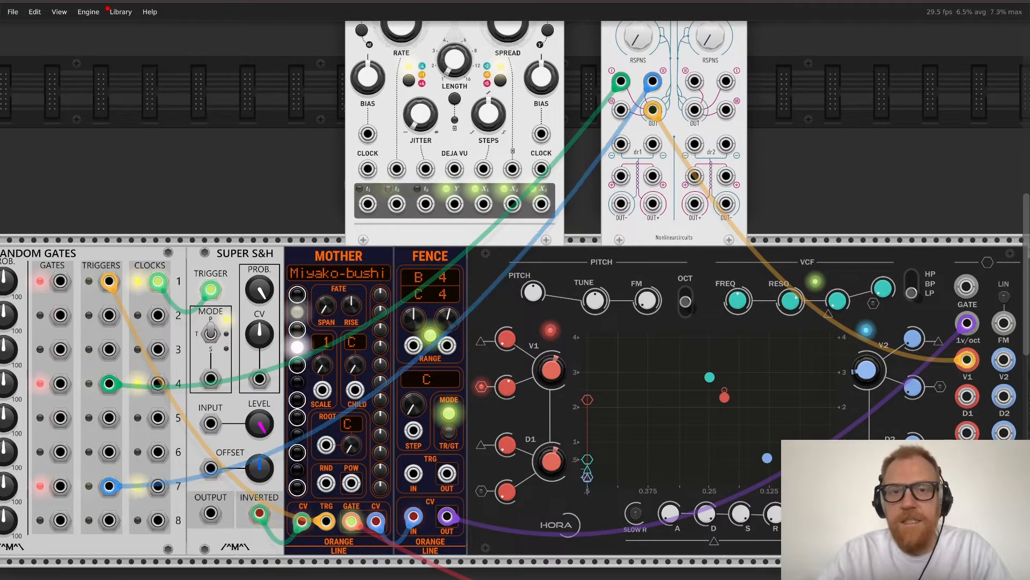
Step: Add a Bogaudio LFO directly before Double Neuron and patch its sine output to the first neuron's third input
scroll(109, 485, up, 3)
scroll(597, 161, up, 3)
drag(597, 137, 745, 137)
right_click(608, 163)
text(lfo)
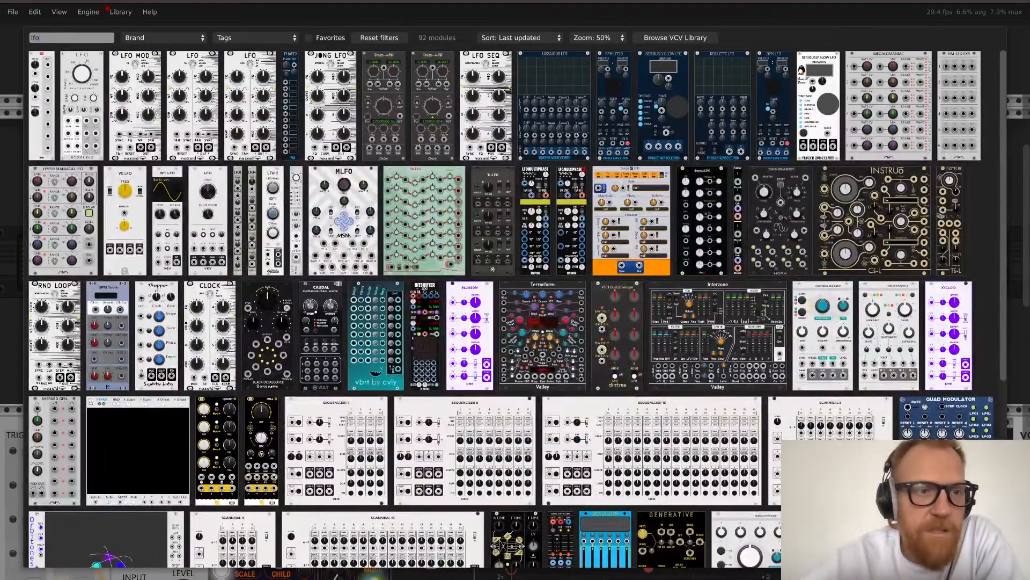
click(82, 85)
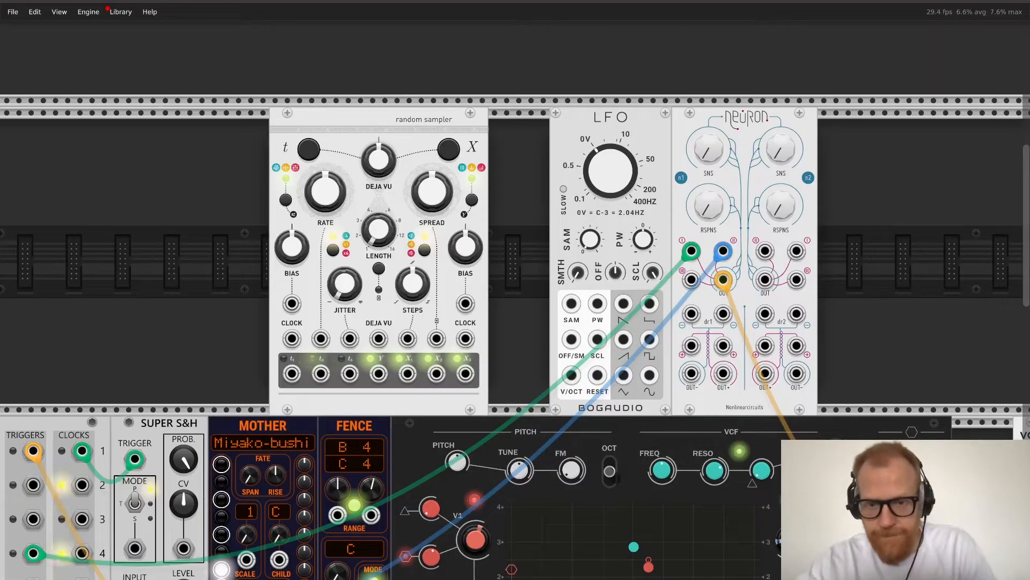
drag(649, 374, 691, 279)
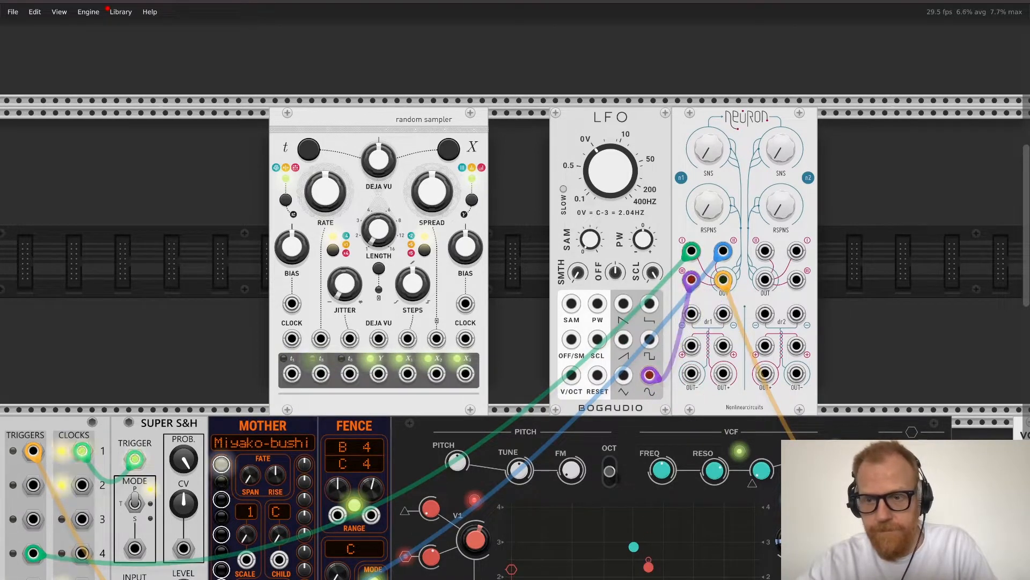
Step: Raise Double Neuron's Response 1 and both Sense amounts
scroll(729, 287, down, 5)
scroll(660, 437, down, 2)
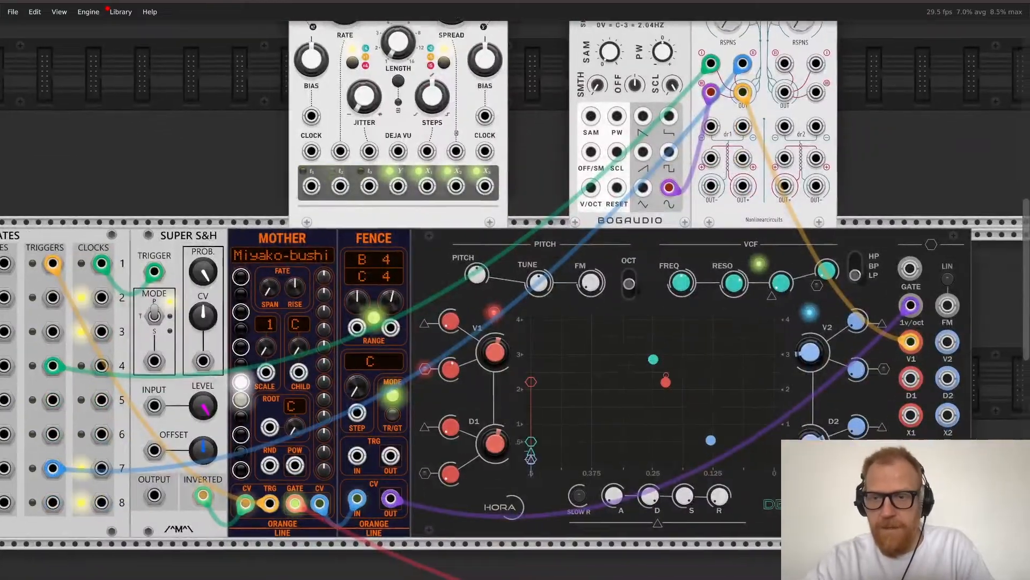
scroll(515, 290, down, 6)
scroll(515, 290, right, 5)
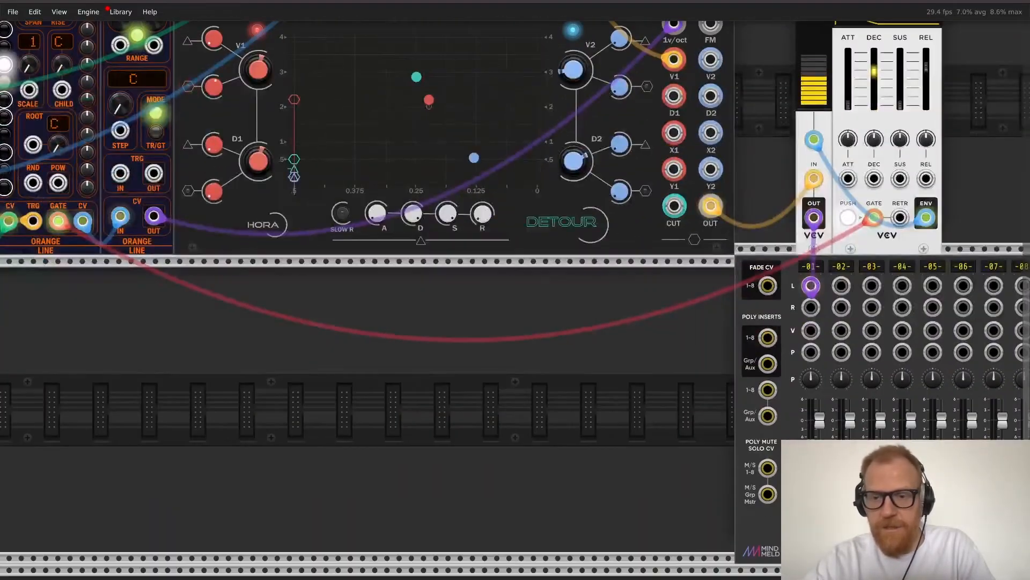
scroll(515, 289, up, 8)
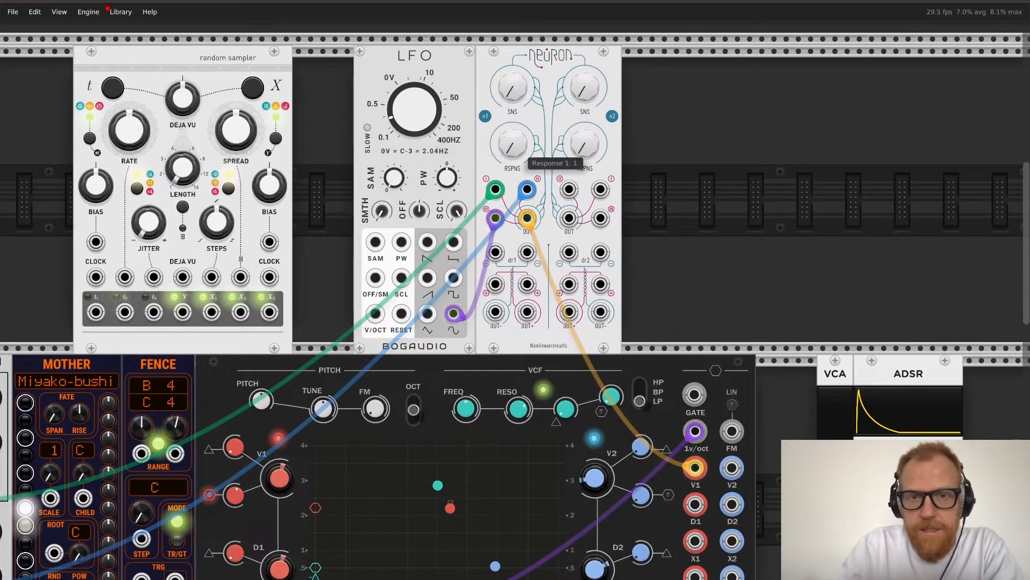
drag(513, 144, 513, 86)
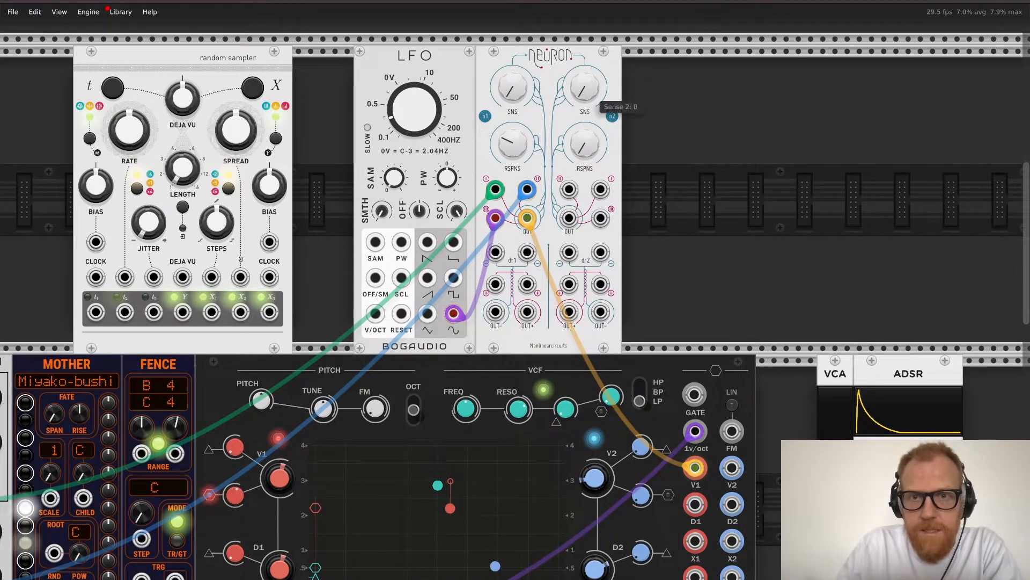
drag(585, 87, 585, 59)
drag(513, 87, 513, 74)
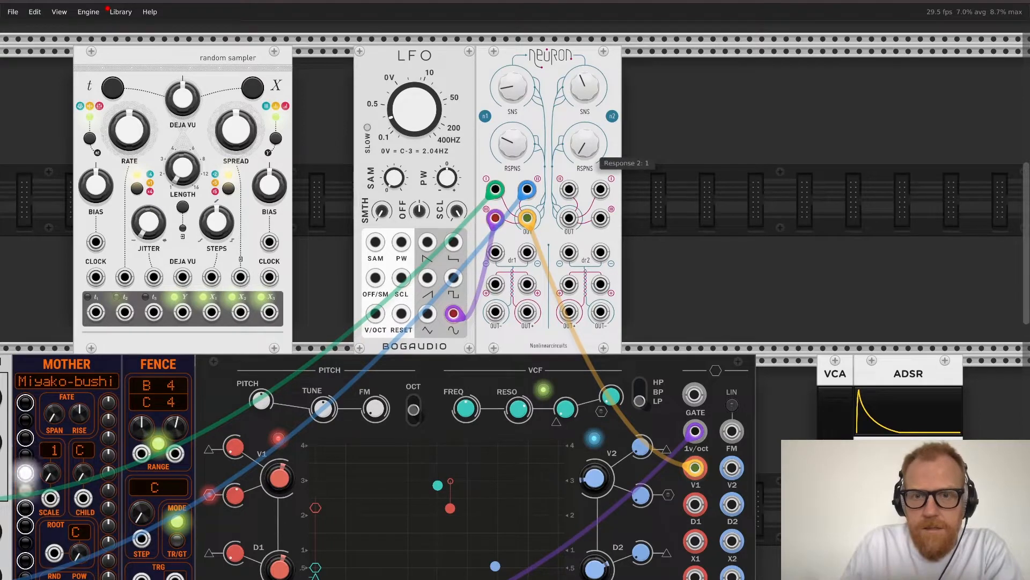
drag(520, 93, 520, 86)
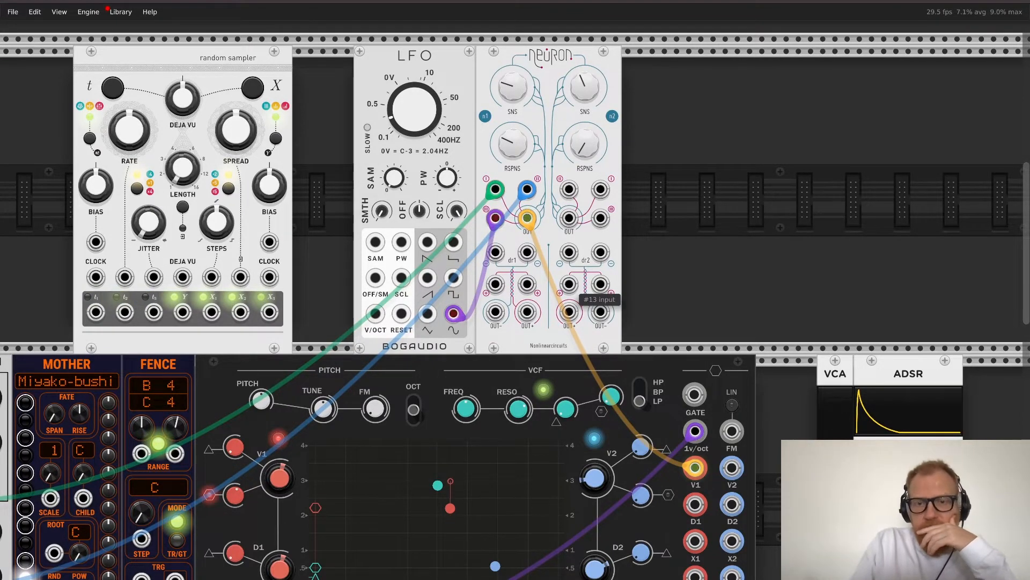
Step: Patch Double Neuron's second neuron output to Detour's X2 input and try out Detour's envelope and CV modulation amounts
scroll(571, 284, down, 1)
scroll(571, 285, down, 5)
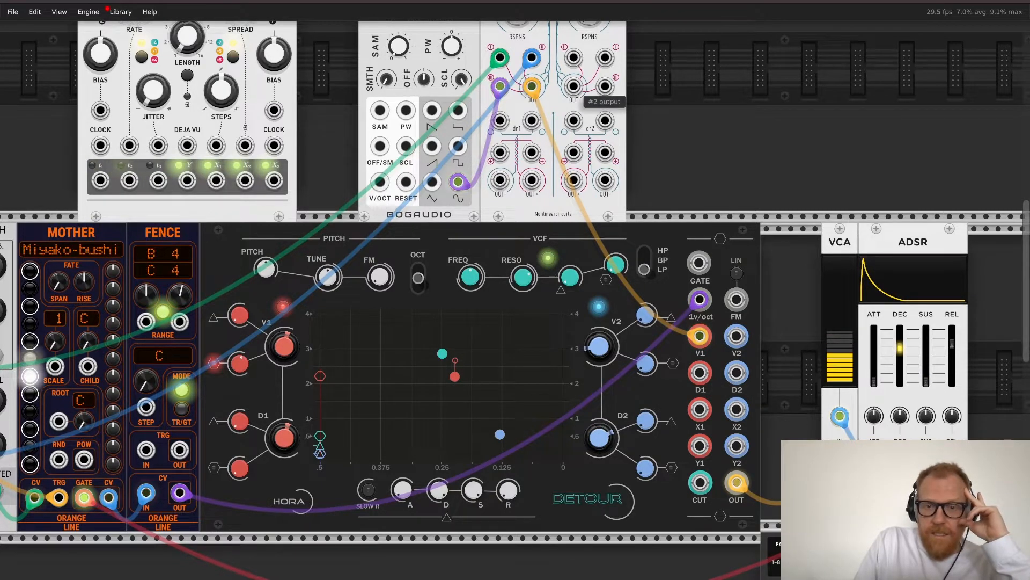
drag(574, 86, 736, 410)
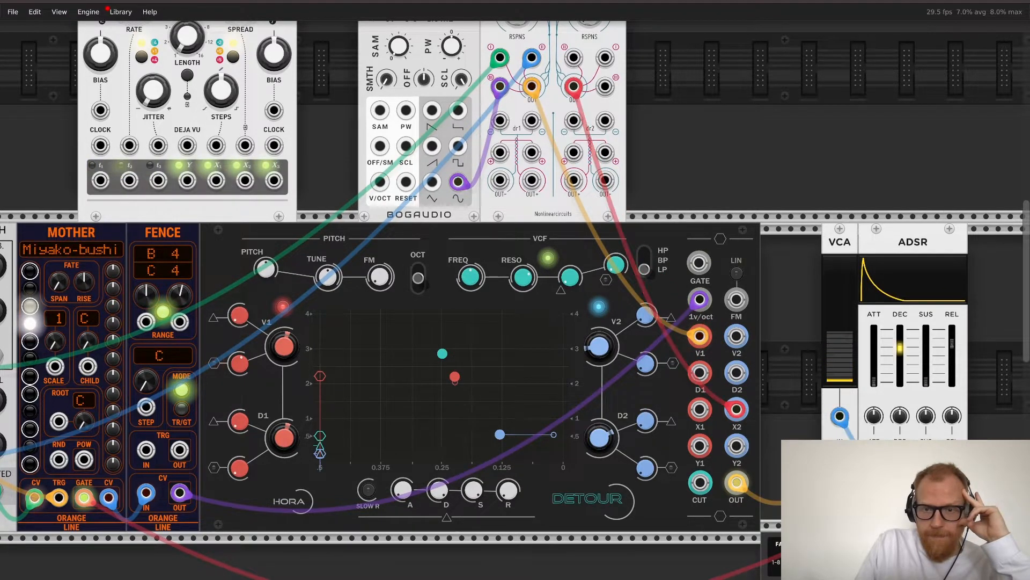
double_click(645, 421)
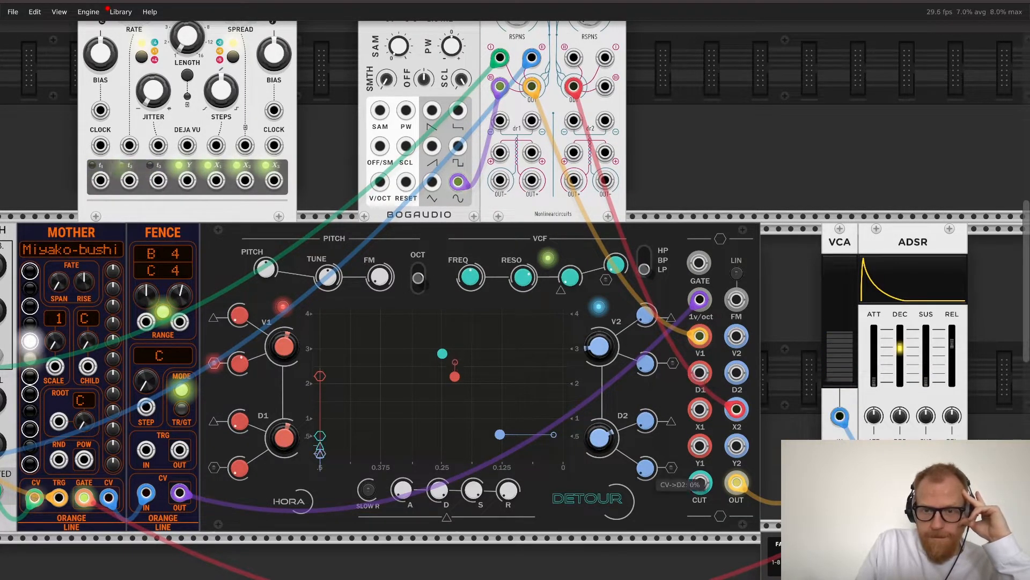
drag(646, 420, 645, 429)
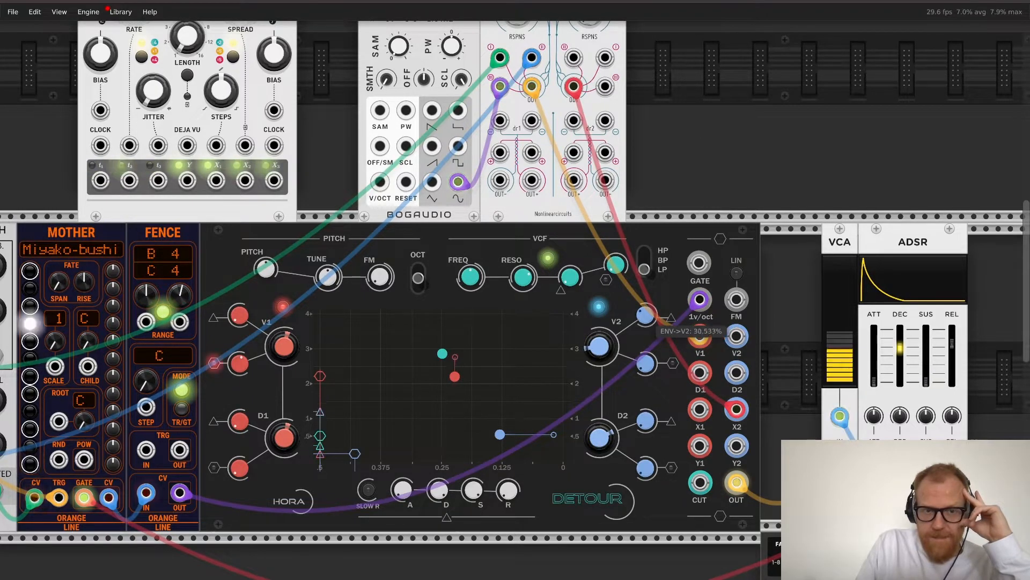
mouse_move(239, 421)
mouse_down()
mouse_move(239, 395)
mouse_move(240, 421)
mouse_up()
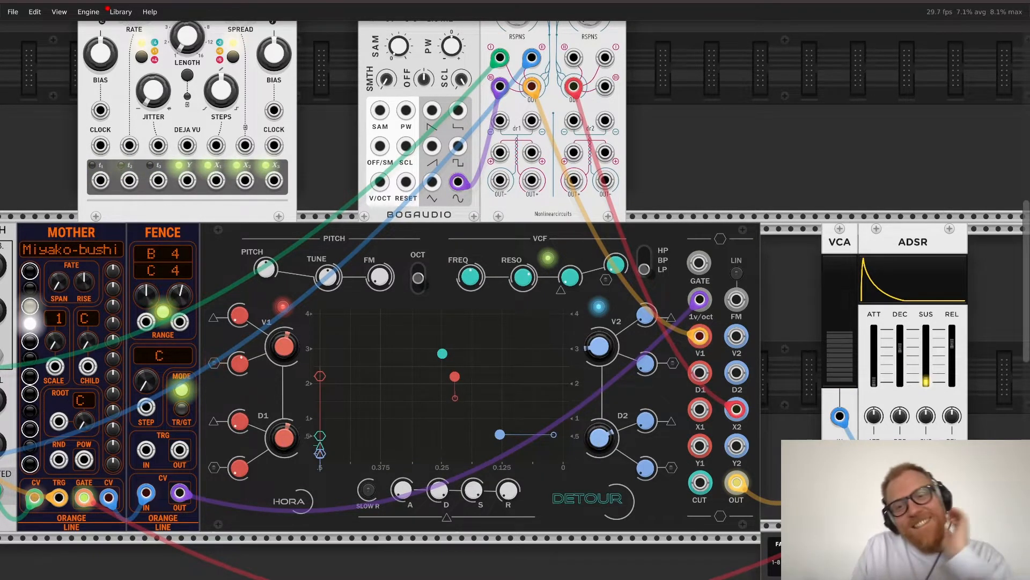
Step: Move the second neuron's cable to Detour's X1 input and patch the LFO's triangle output to Y1, with CV->D2 at about 32%
drag(736, 409, 699, 409)
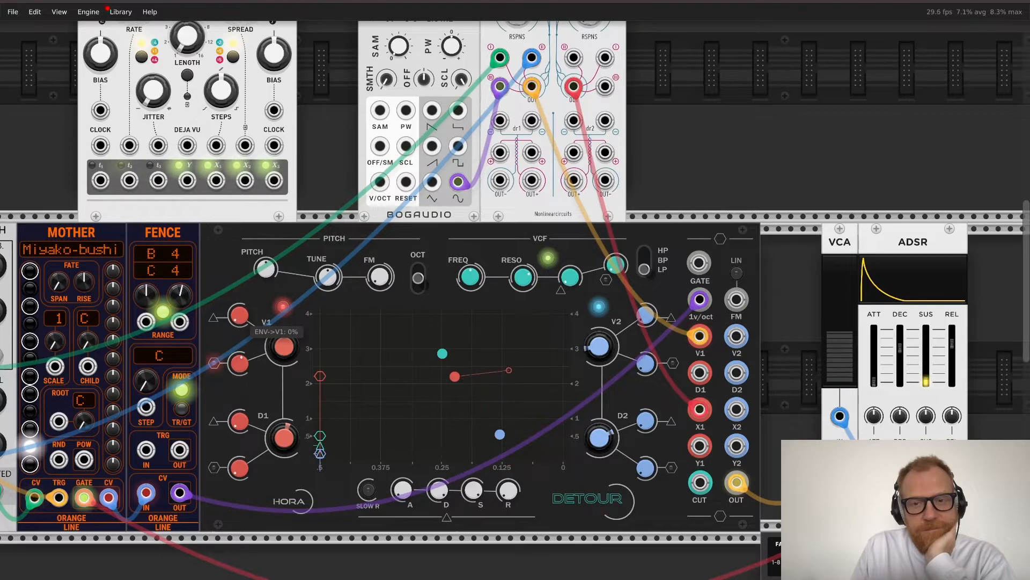
mouse_move(239, 362)
mouse_down()
mouse_move(239, 332)
mouse_move(239, 367)
mouse_up()
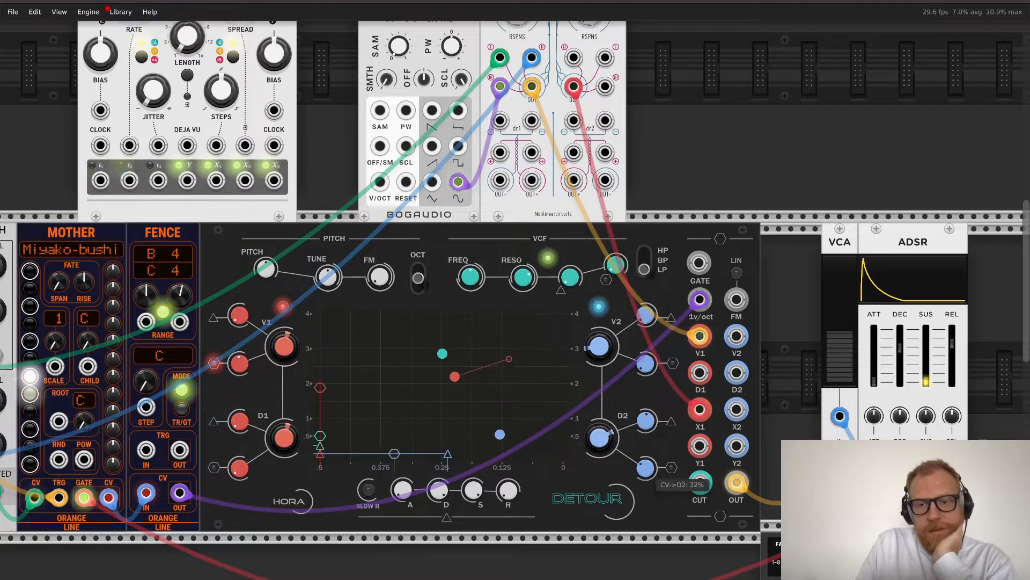
drag(700, 446, 432, 182)
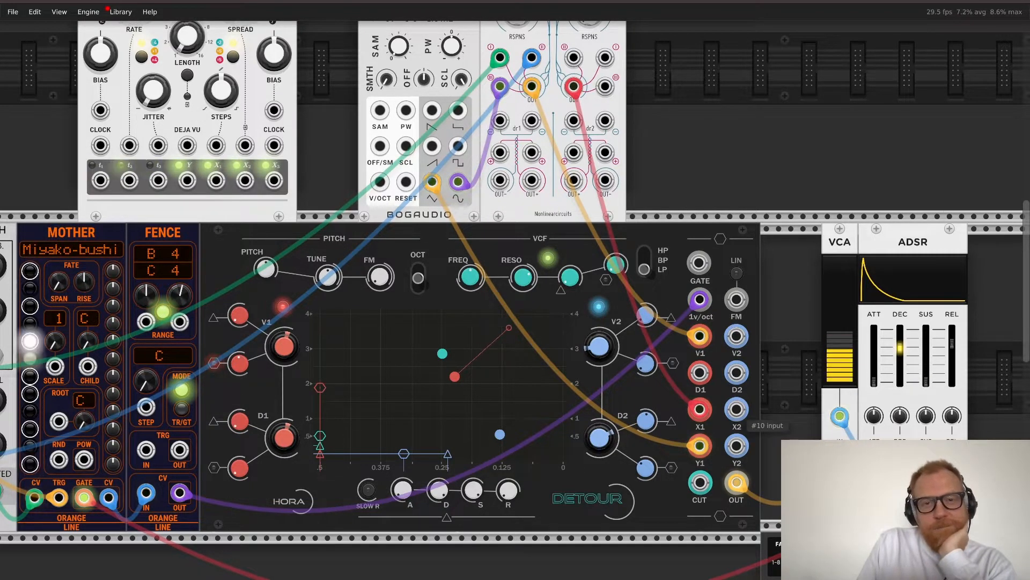
drag(736, 409, 630, 205)
Step: Add a second Bogaudio LFO directly after Double Neuron and Frozen Wasteland's Seriously Slow LFO further along the same row
scroll(515, 301, up, 7)
scroll(515, 300, right, 5)
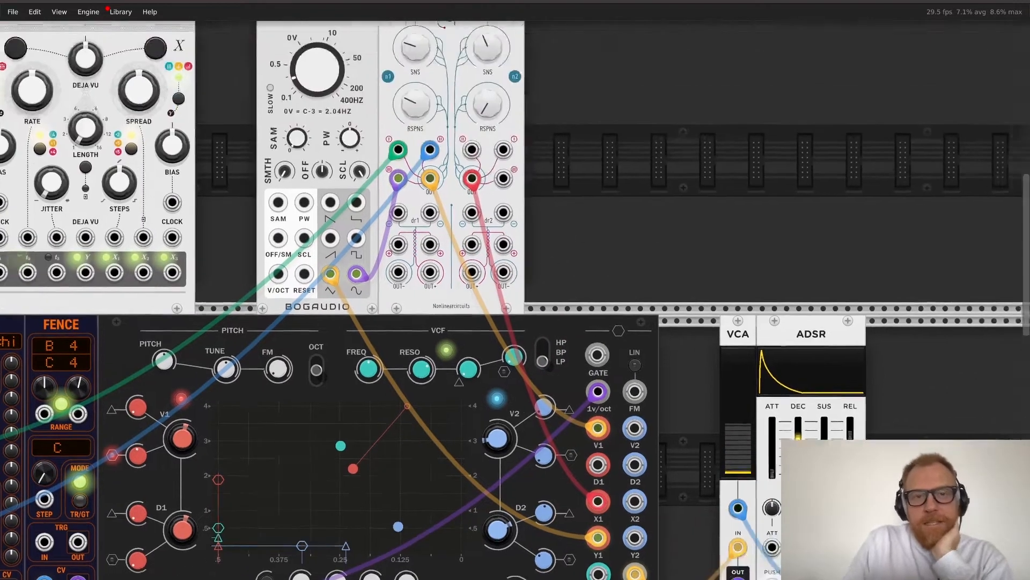
key(Return)
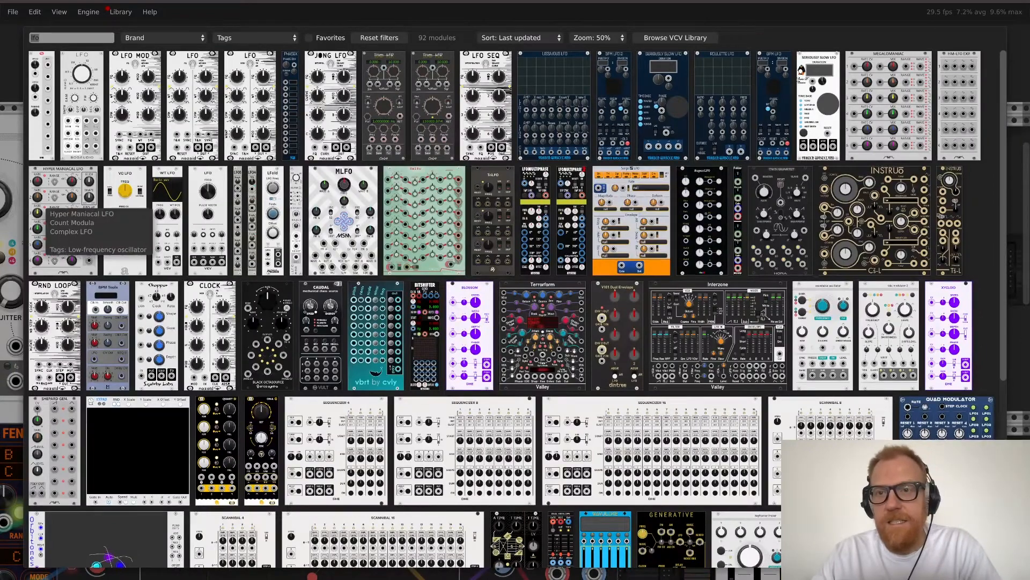
click(81, 100)
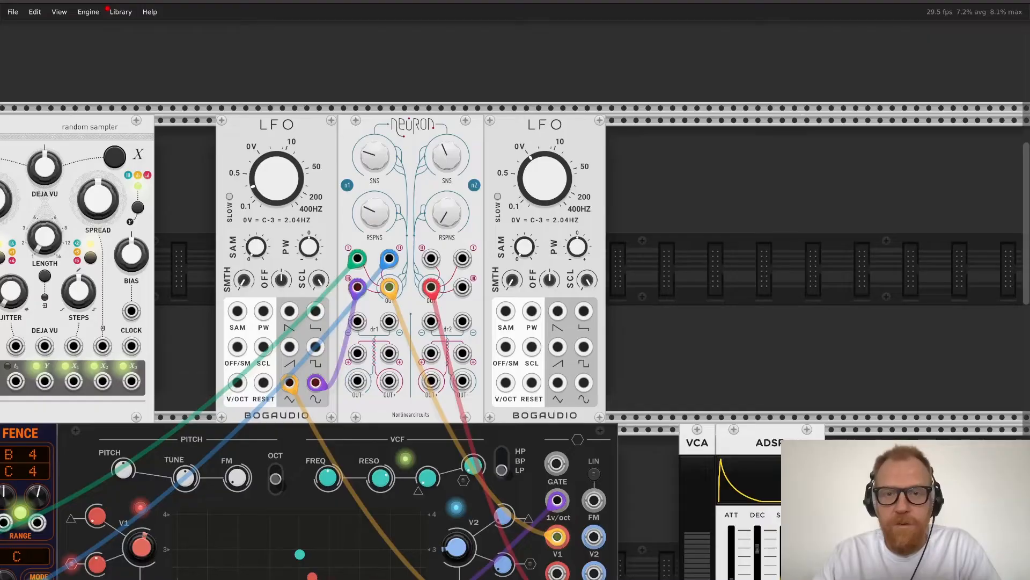
key(Return)
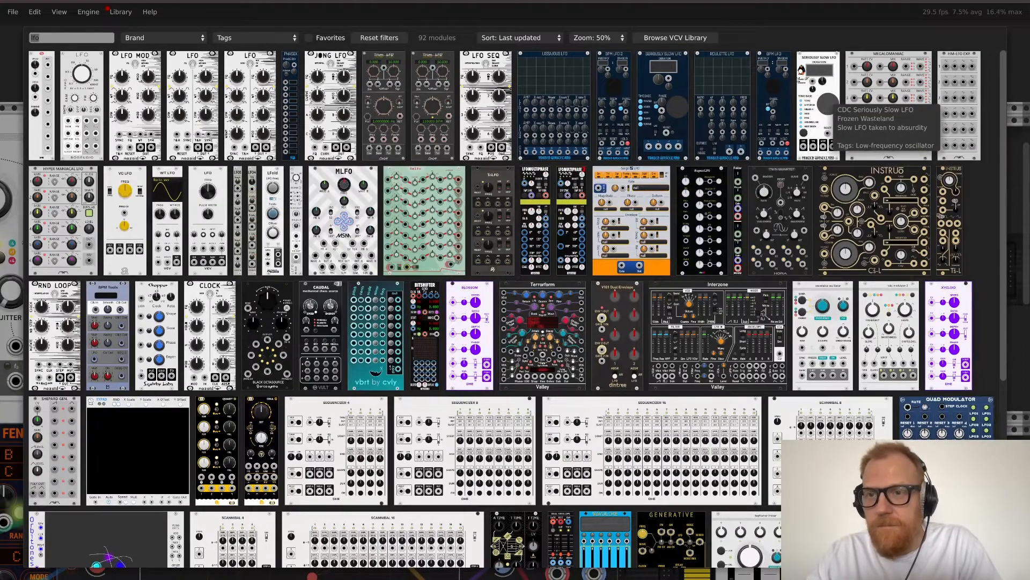
click(828, 103)
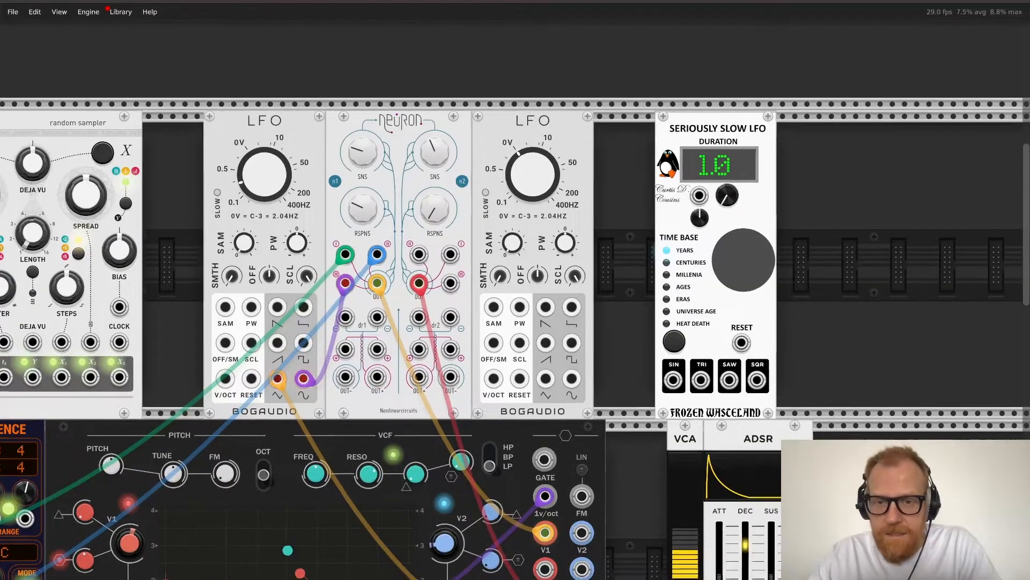
Step: Patch the sine outputs of Seriously Slow LFO and the second Bogaudio LFO to the second neuron's two upper inputs
scroll(717, 266, down, 2)
scroll(716, 266, right, 2)
drag(632, 336, 409, 211)
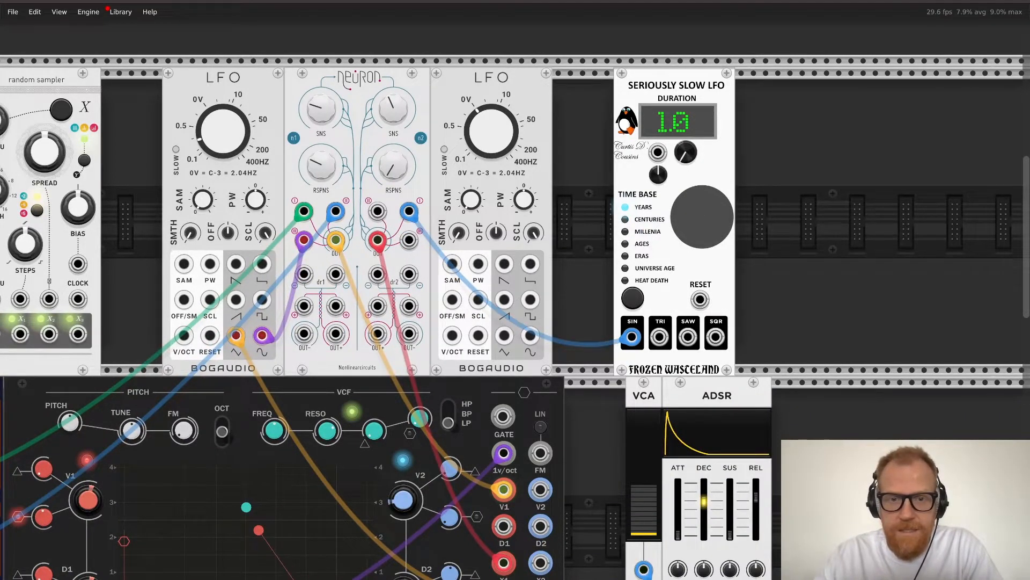
drag(530, 336, 379, 212)
Step: Switch both Bogaudio LFOs to slow mode, adjusting their frequencies, and patch the first one's sine output to the second one's V/OCT input
drag(505, 150, 506, 81)
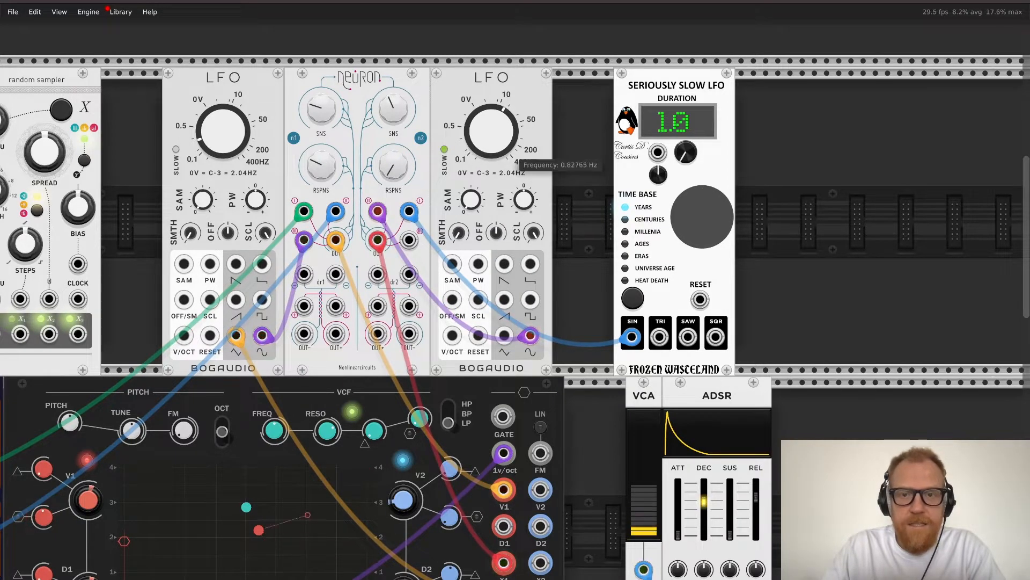
drag(510, 152, 511, 182)
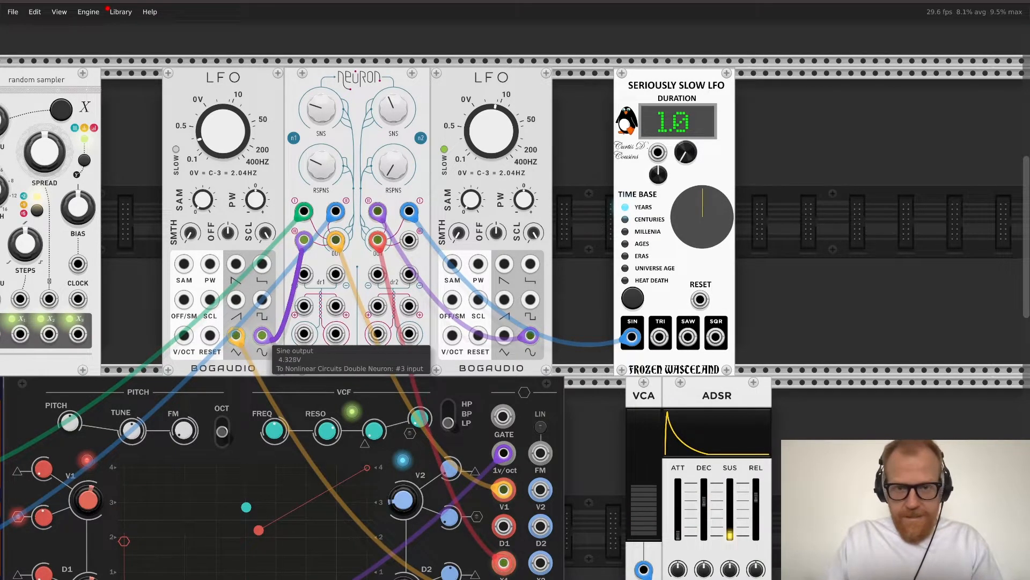
drag(261, 335, 452, 335)
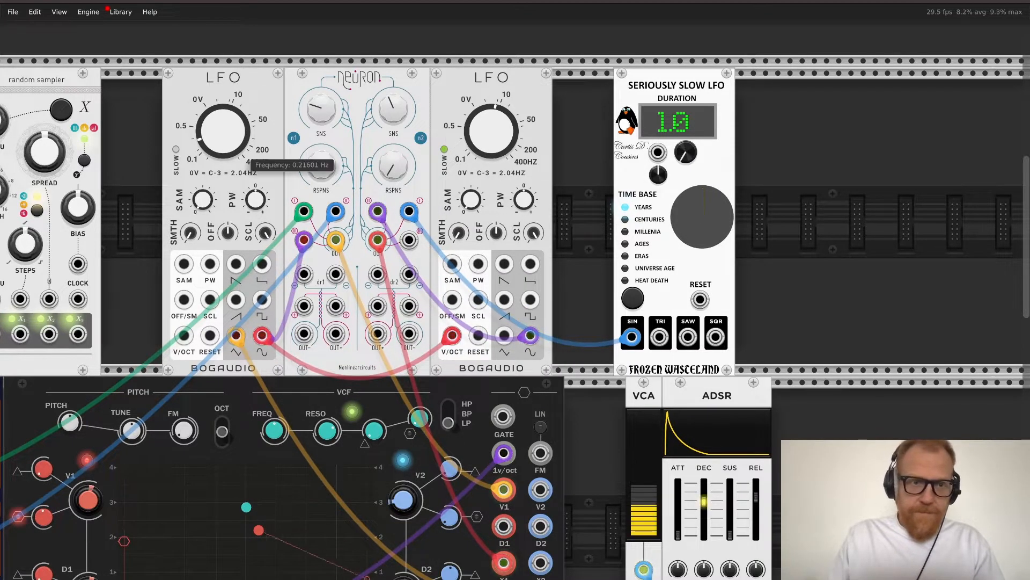
drag(222, 132, 223, 139)
click(176, 150)
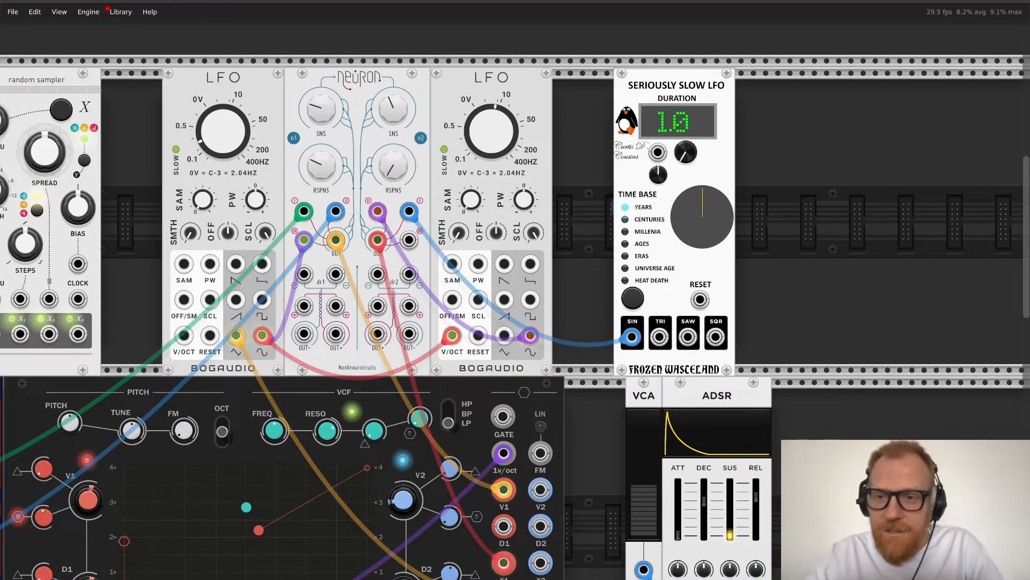
Step: Browse the LFO modules in the library and add Instruō's neóni beside Seriously Slow LFO
key(Return)
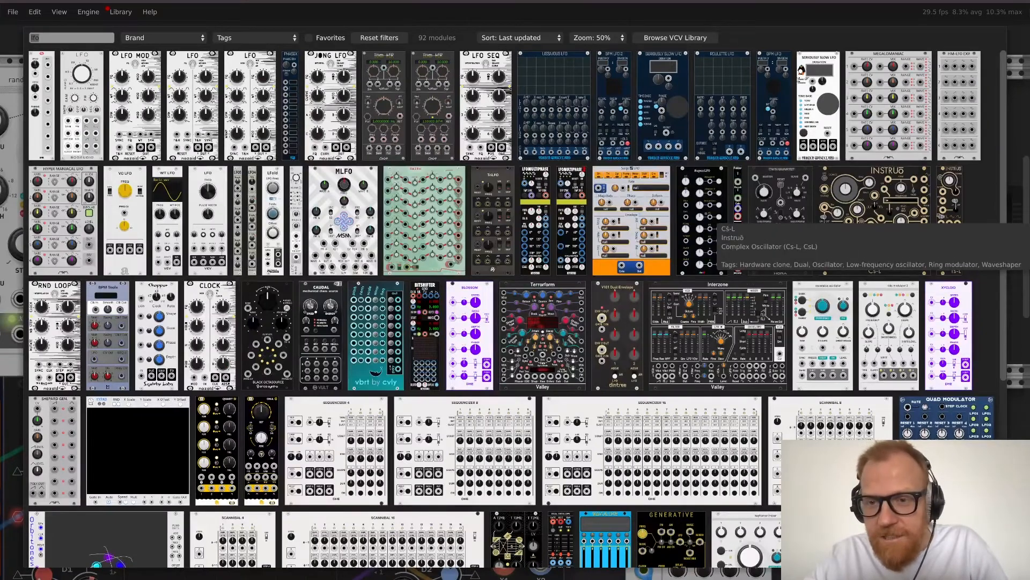
scroll(719, 225, down, 3)
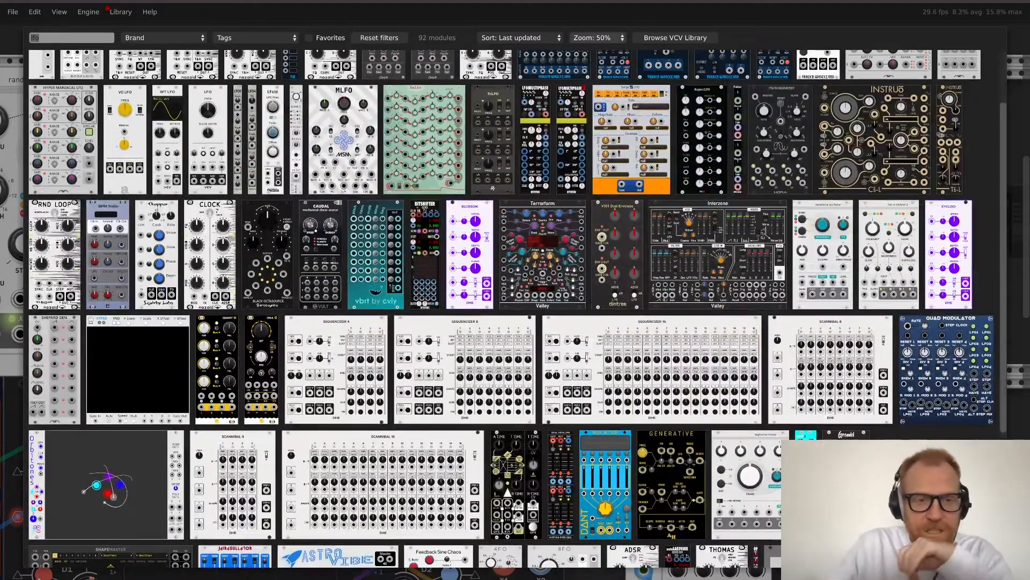
scroll(421, 161, down, 5)
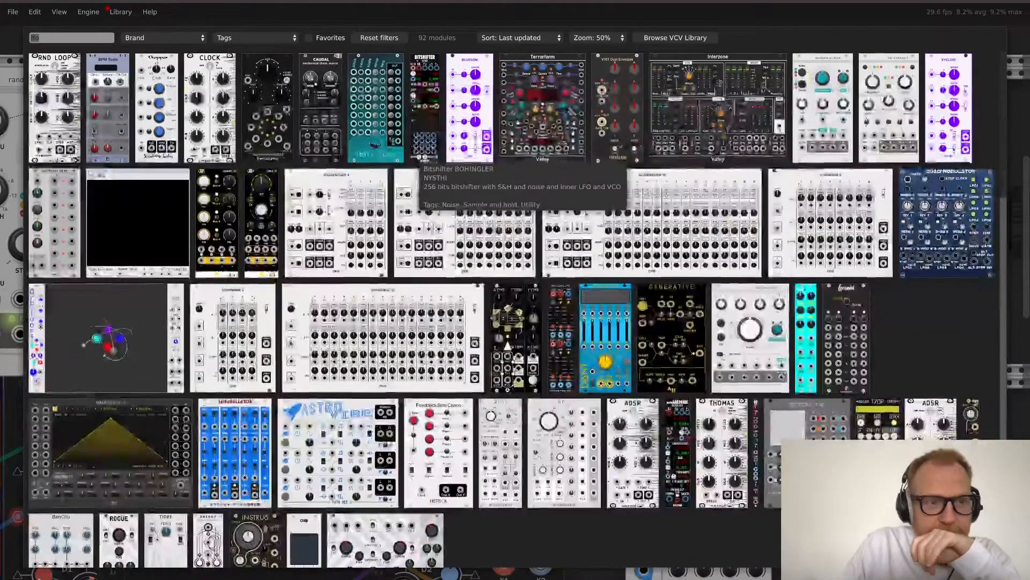
scroll(421, 161, down, 2)
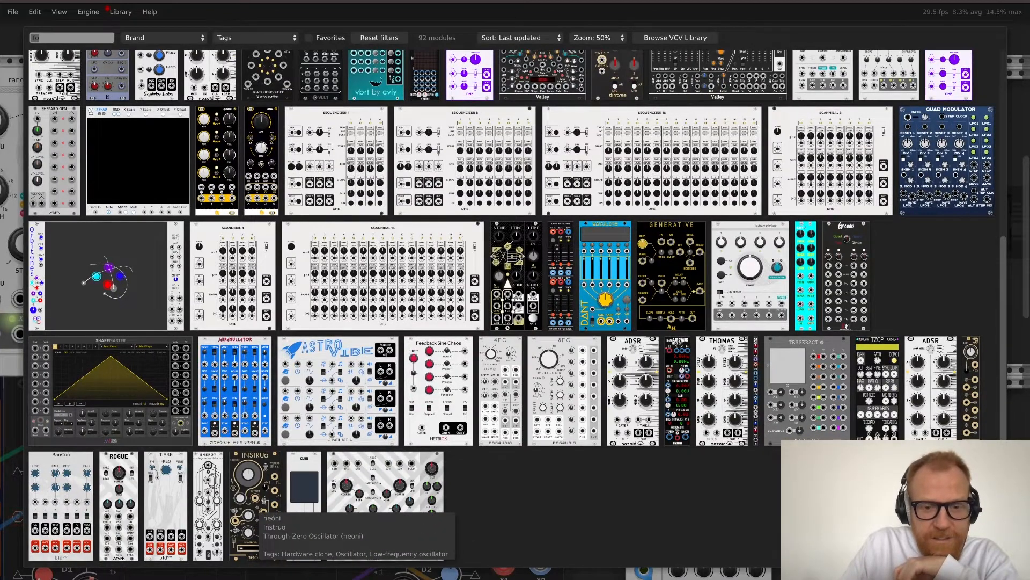
click(256, 510)
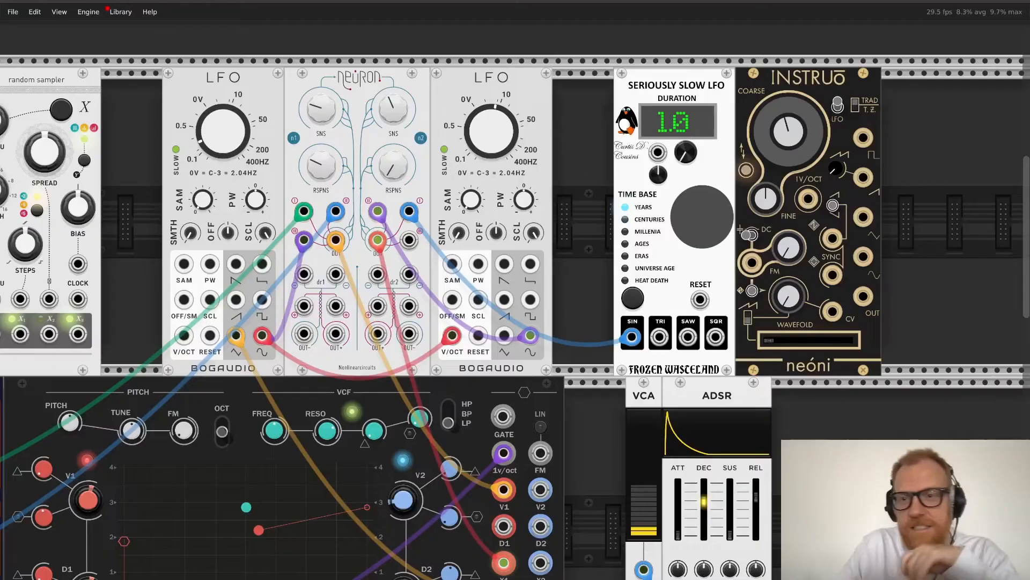
Step: Lower neóni's coarse rate, patching Seriously Slow LFO's triangle to its 1V/OCT input and its sine output to the second neuron's free input
drag(824, 172, 824, 102)
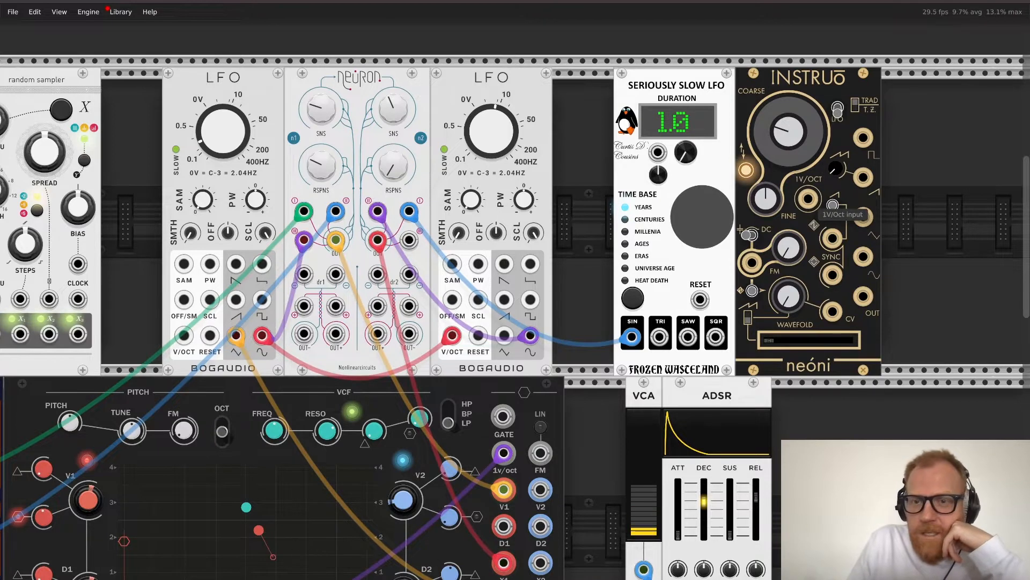
drag(808, 198, 659, 336)
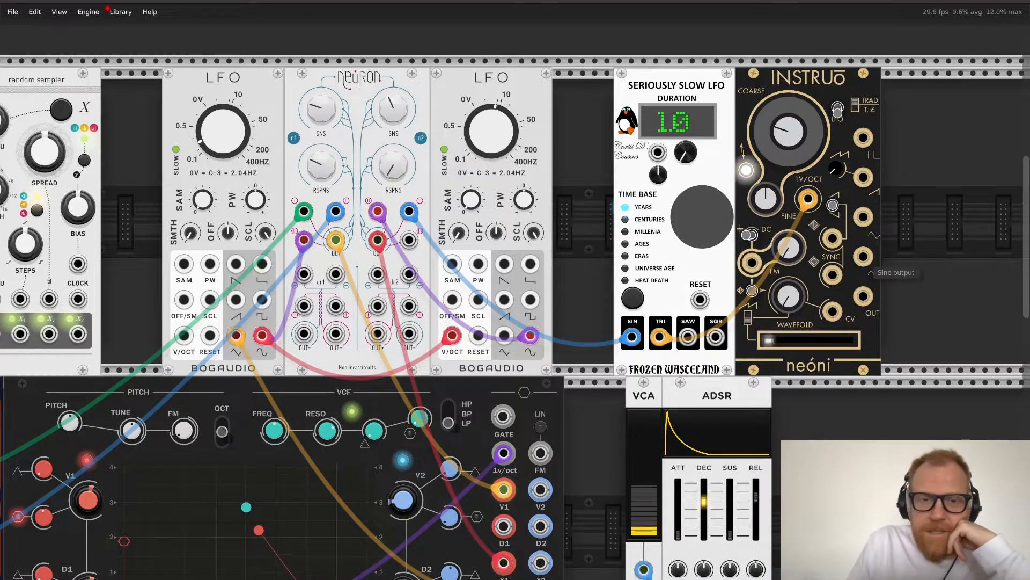
drag(864, 258, 409, 240)
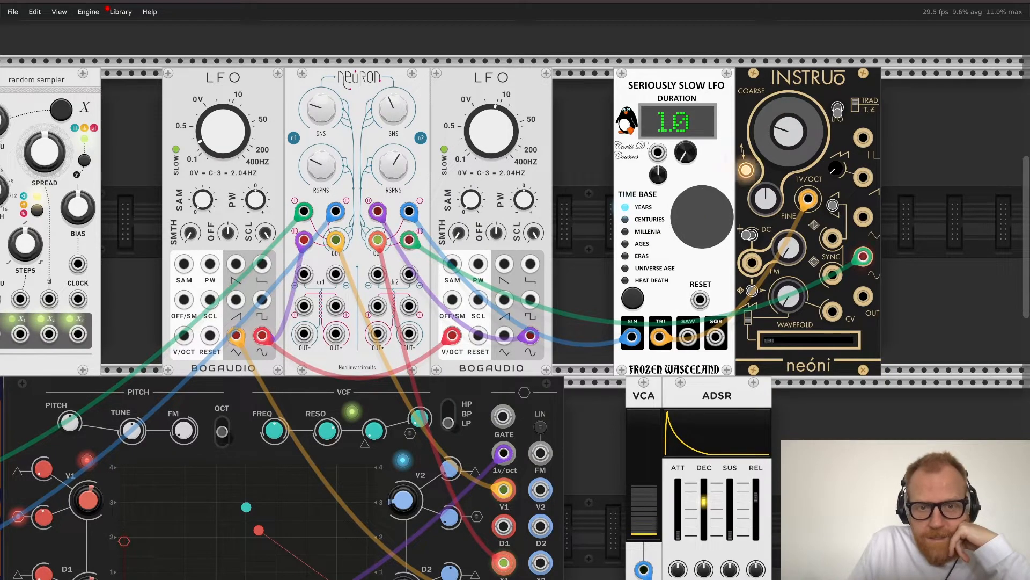
Step: Patch the OUT+ jack of Double Neuron's dr1 section to Detour's D1 input
scroll(409, 240, down, 3)
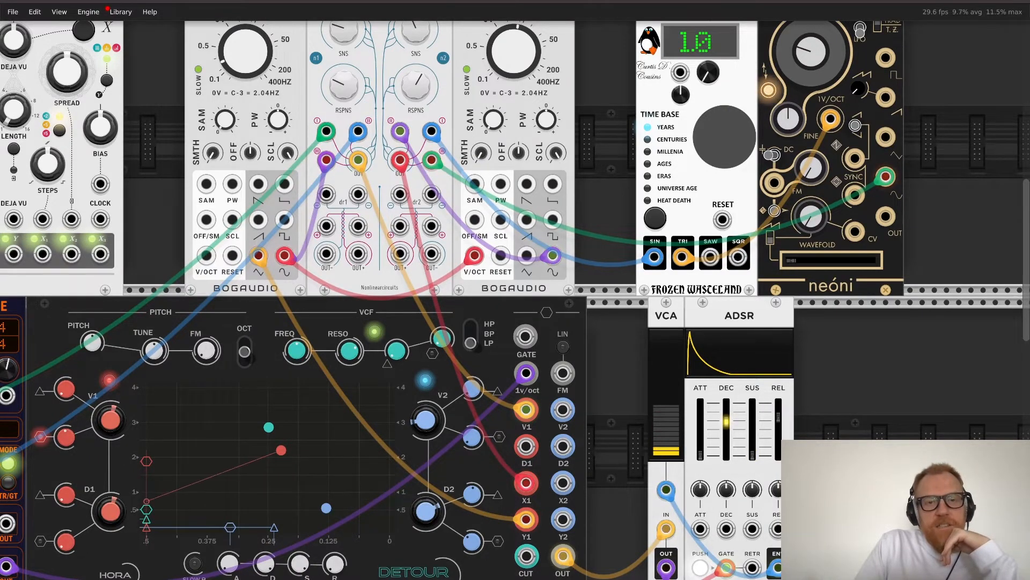
scroll(515, 290, down, 3)
scroll(516, 290, up, 5)
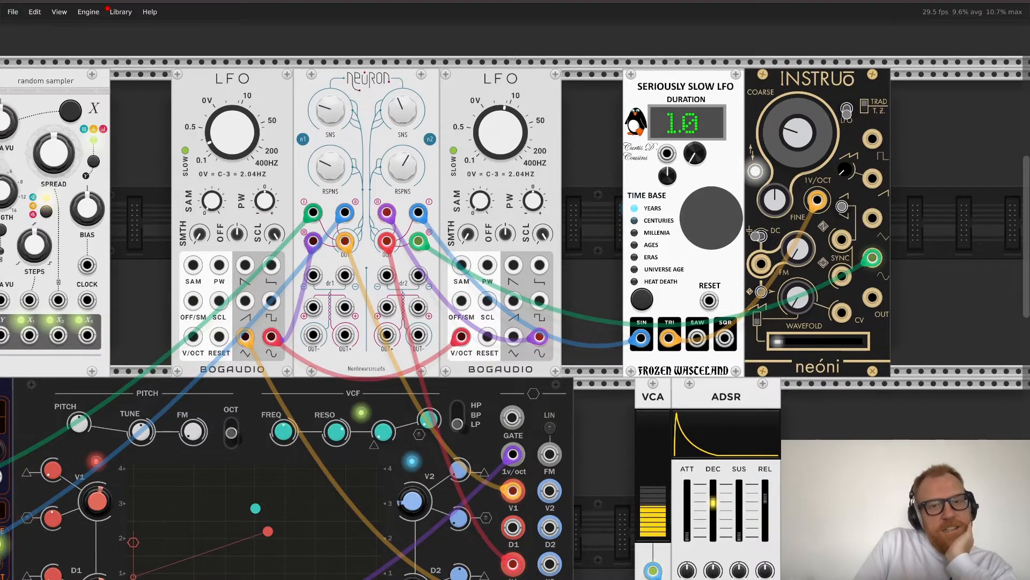
scroll(403, 224, down, 4)
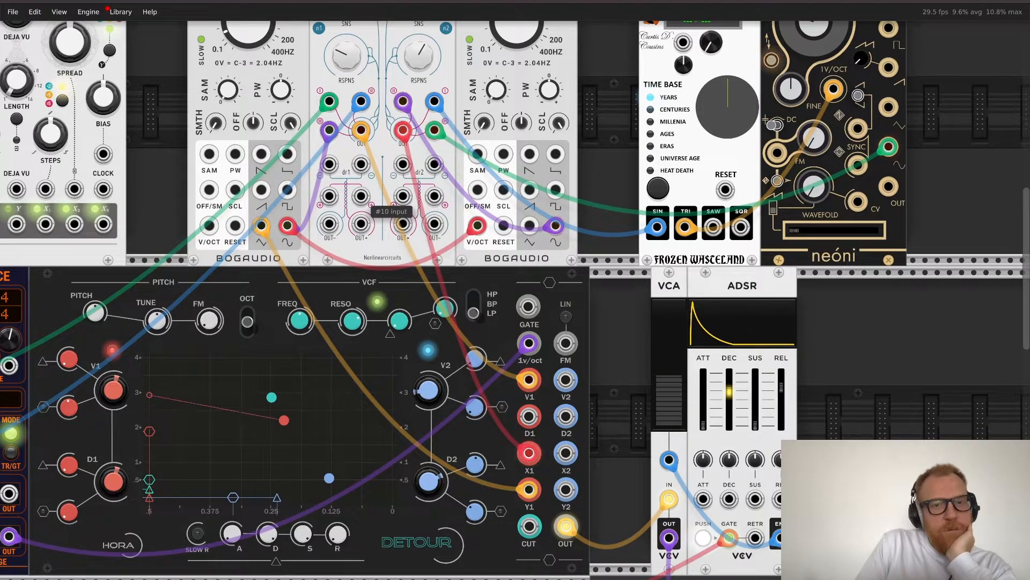
drag(359, 223, 530, 416)
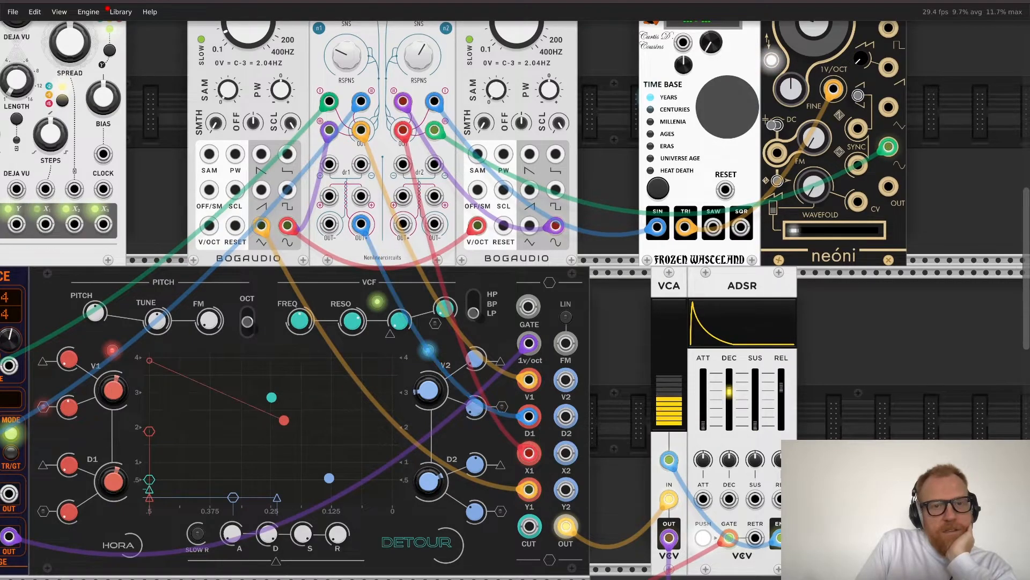
Step: Patch the first LFO's stepped and ramp-up outputs and the second LFO's ramp-down and ramp-up outputs to the four dr1 inputs
scroll(531, 421, up, 3)
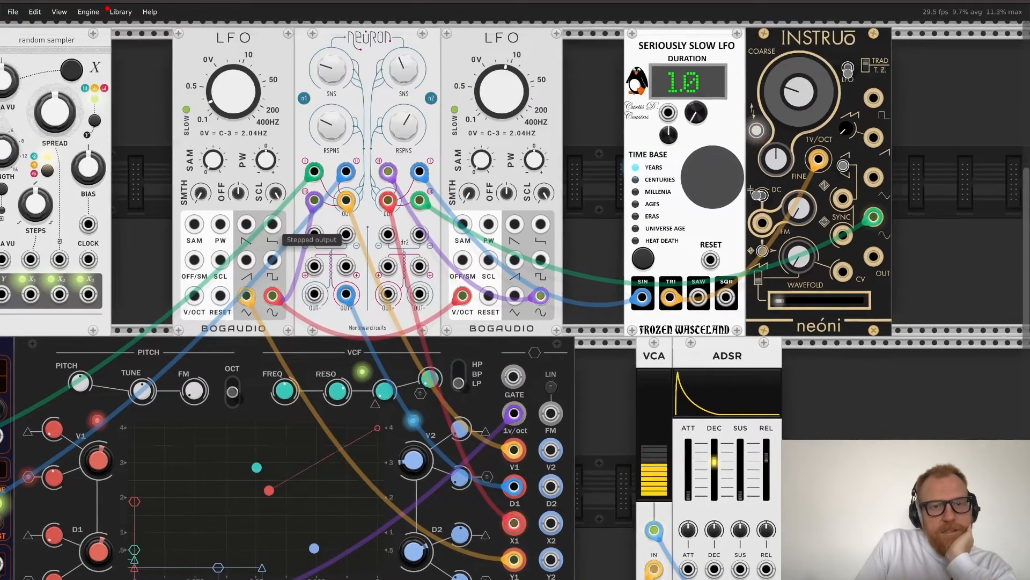
drag(272, 225, 314, 234)
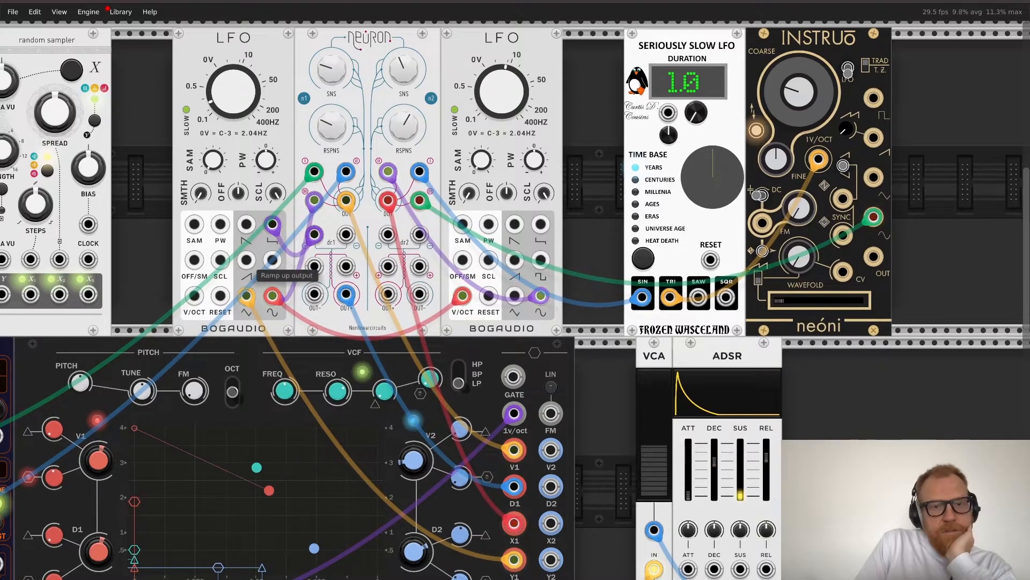
drag(246, 260, 346, 266)
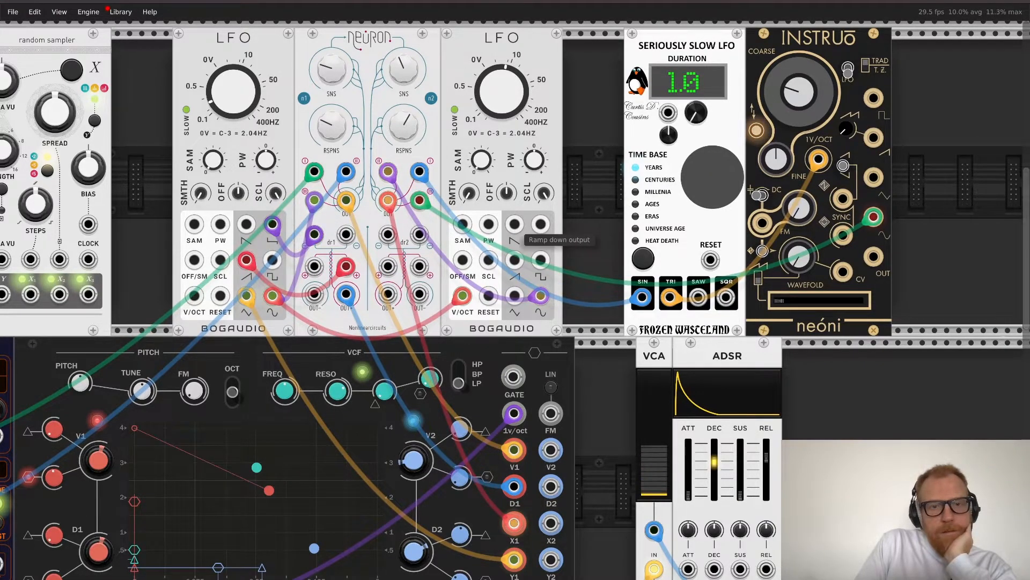
drag(514, 225, 346, 235)
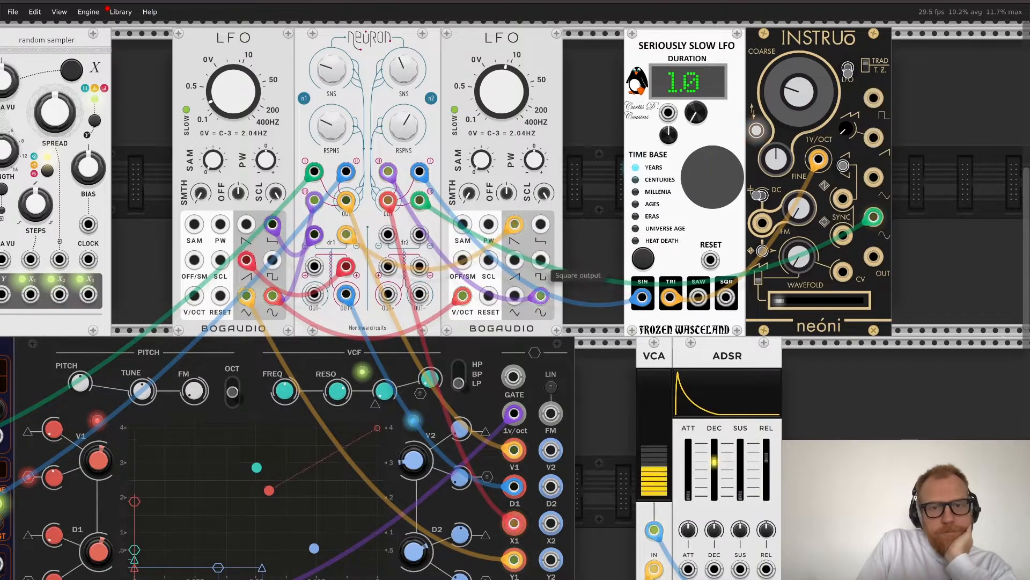
drag(514, 260, 315, 264)
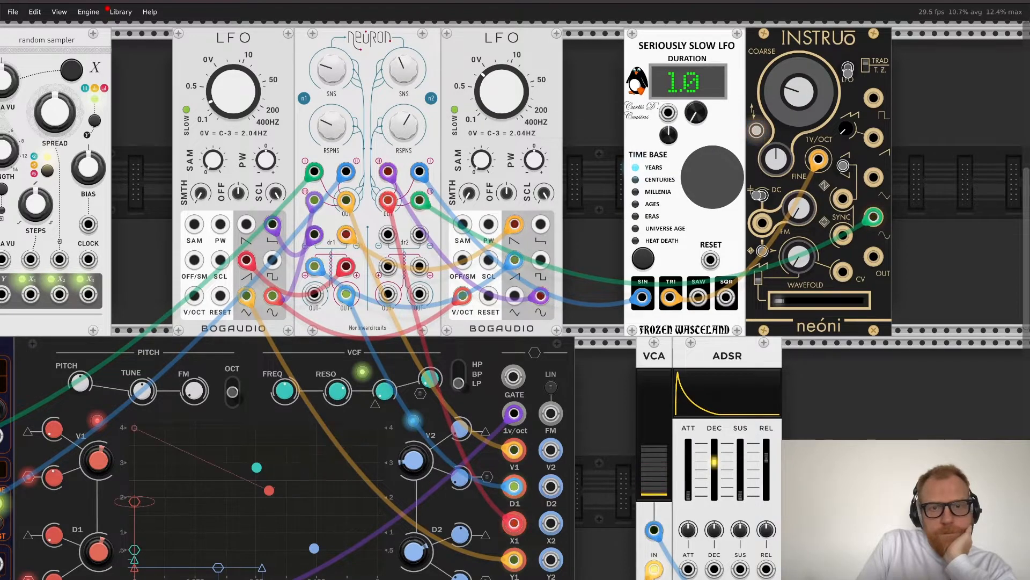
Step: Close the gaps in the modulation row by moving the random sampler against the first LFO and Seriously Slow LFO and neóni against the second
scroll(515, 299, down, 2)
scroll(515, 300, left, 1)
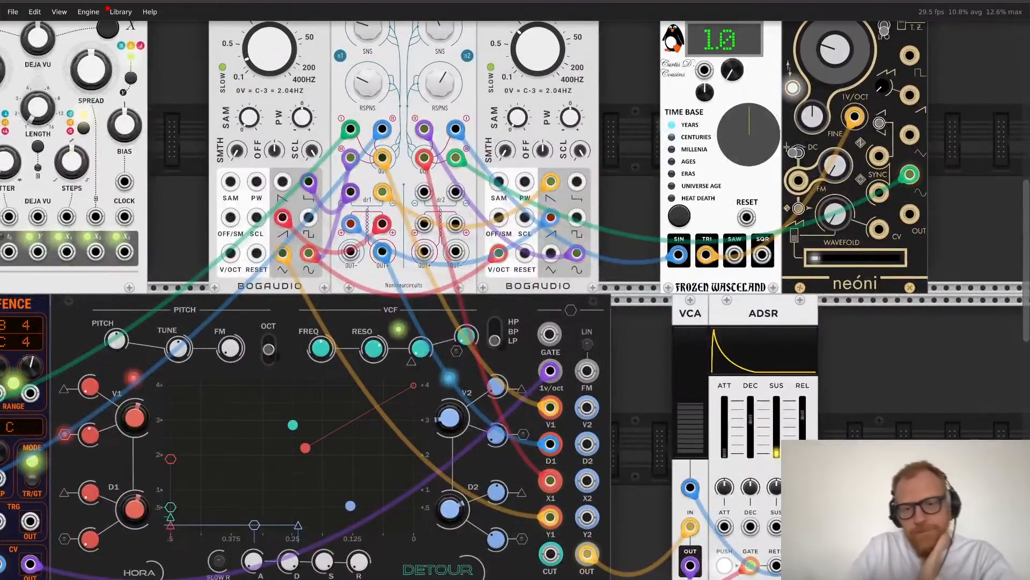
scroll(515, 300, left, 4)
scroll(515, 300, up, 1)
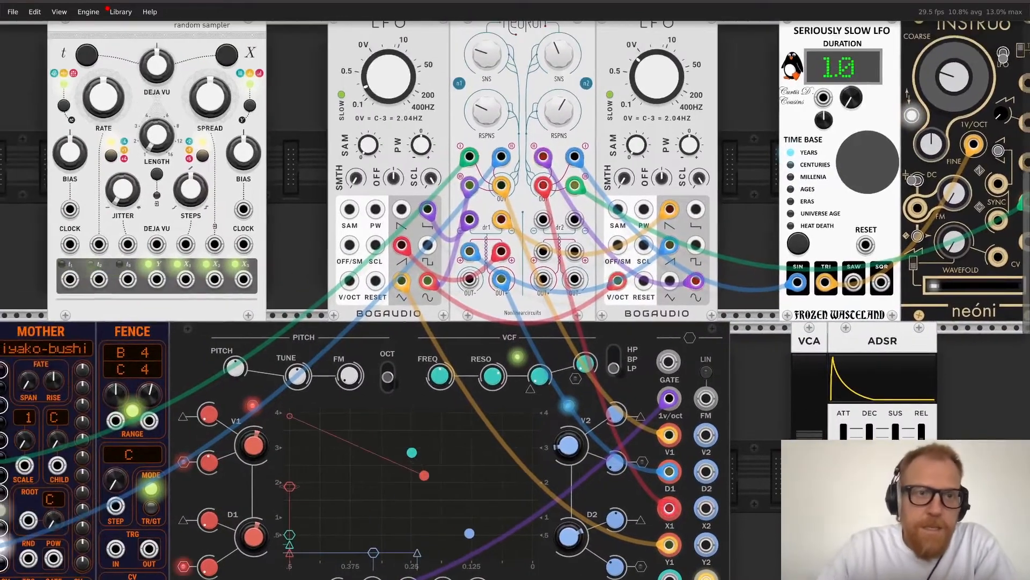
drag(161, 38, 222, 37)
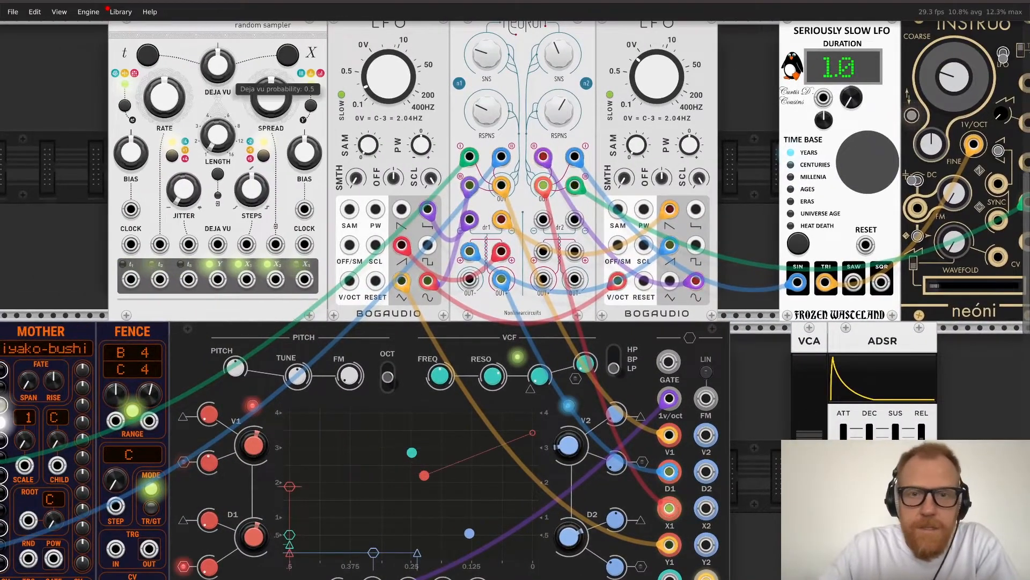
scroll(515, 300, left, 2)
scroll(515, 300, up, 1)
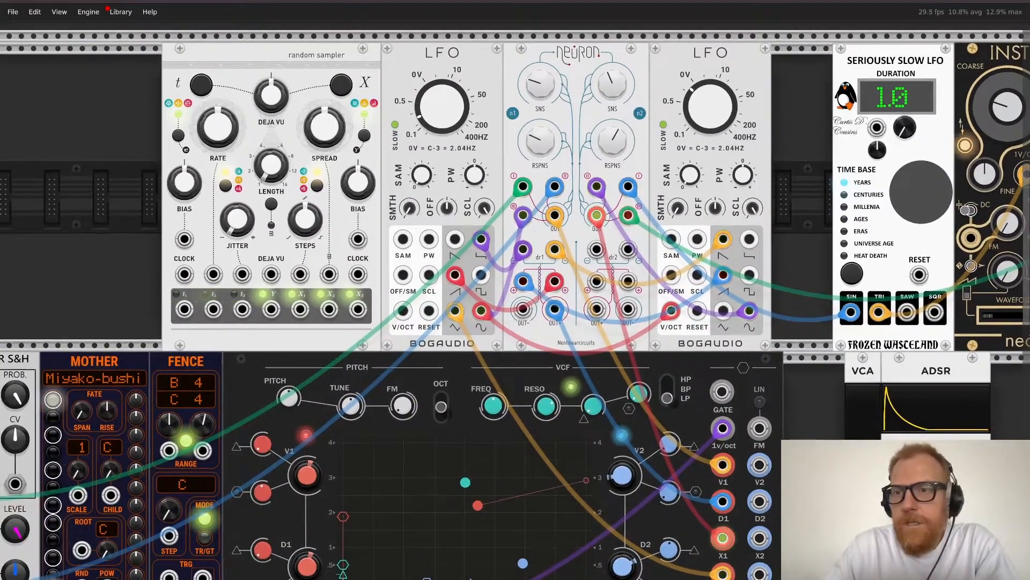
drag(893, 51, 832, 52)
drag(991, 52, 929, 51)
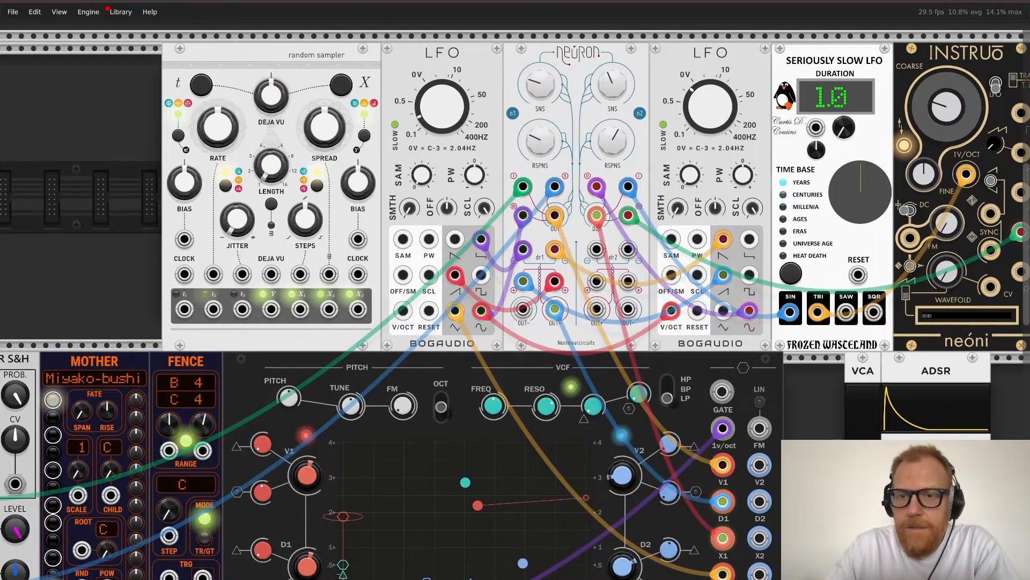
Step: Patch neóni's triangle and sine, Seriously Slow LFO's saw and the first LFO's square outputs to the four dr2 inputs
scroll(872, 192, right, 4)
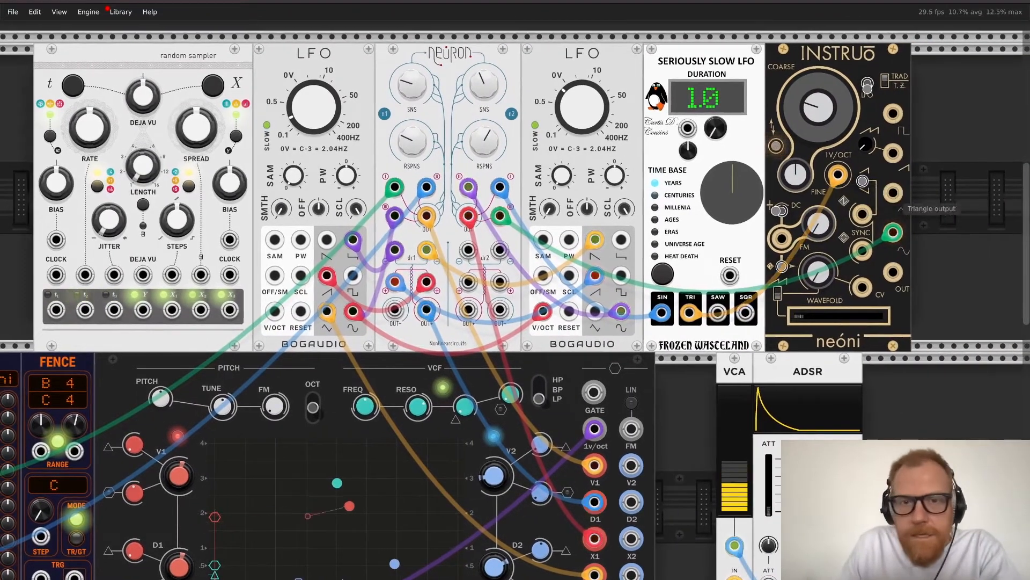
drag(895, 196, 469, 250)
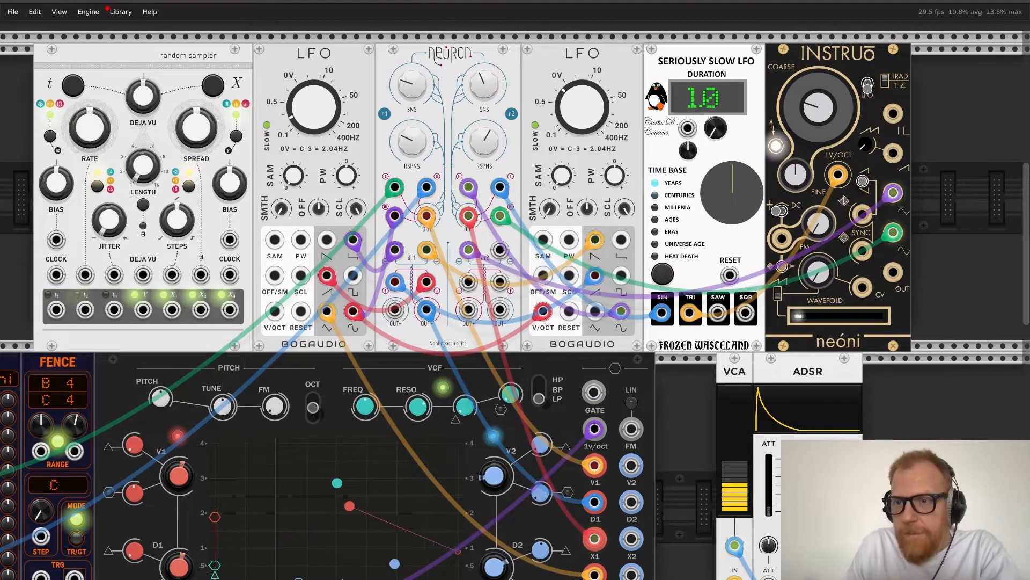
drag(893, 233, 502, 284)
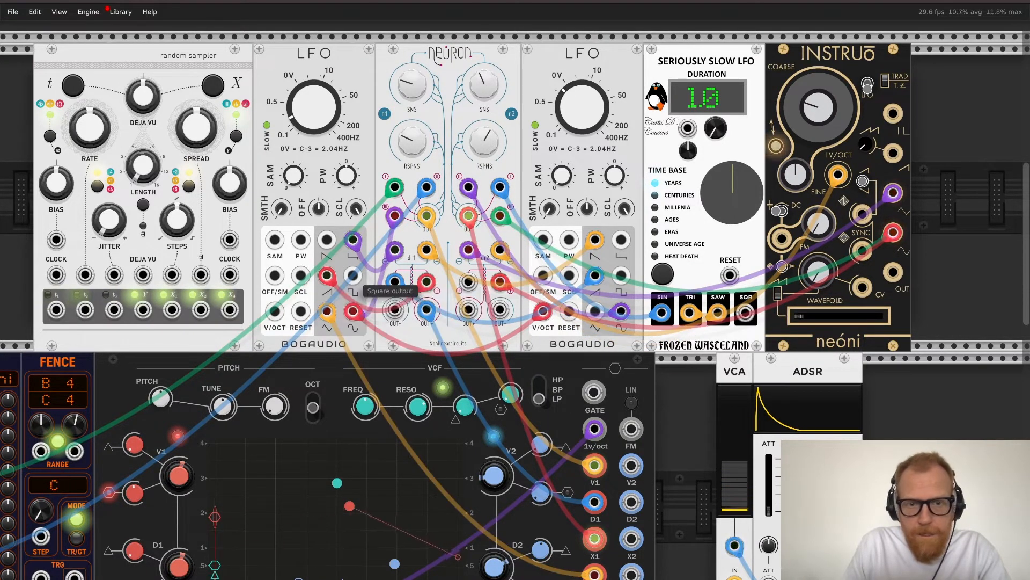
drag(352, 275, 468, 282)
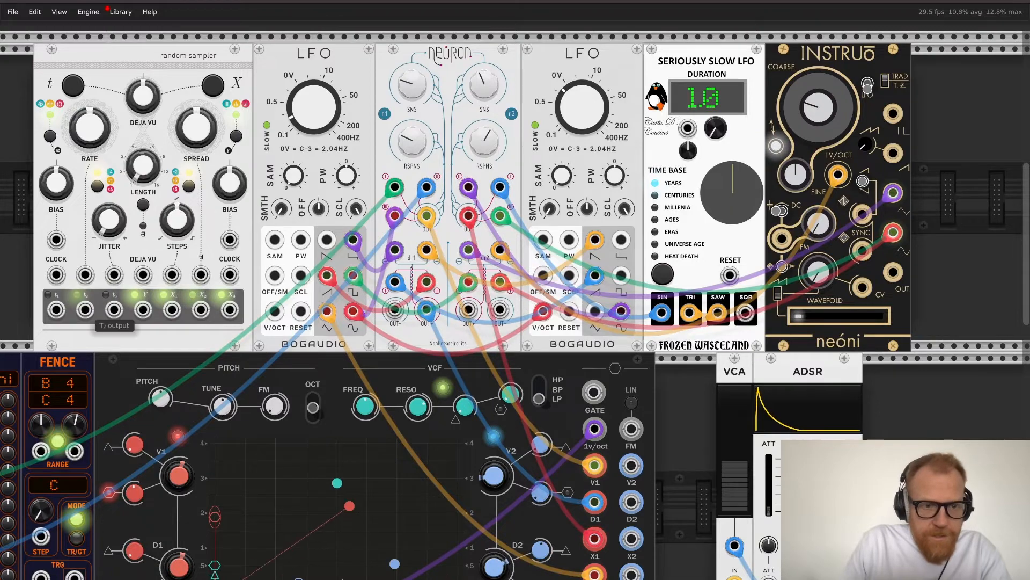
Step: Clock the random sampler from channel 5's clock output and patch its T3, T2, T1 and Y outputs to Detour's V2, D2, X2 and Y2
scroll(591, 301, down, 5)
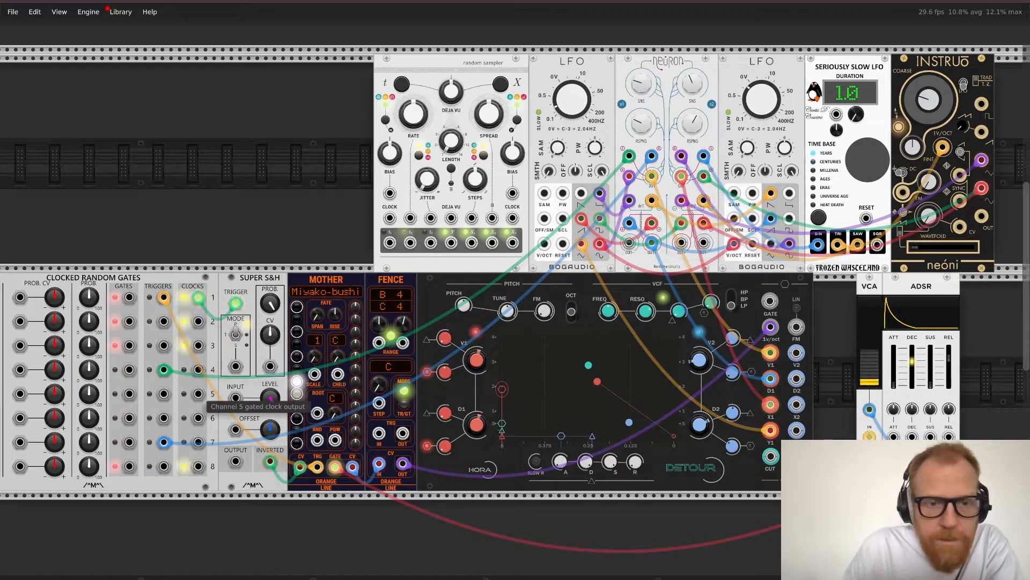
drag(198, 393, 389, 217)
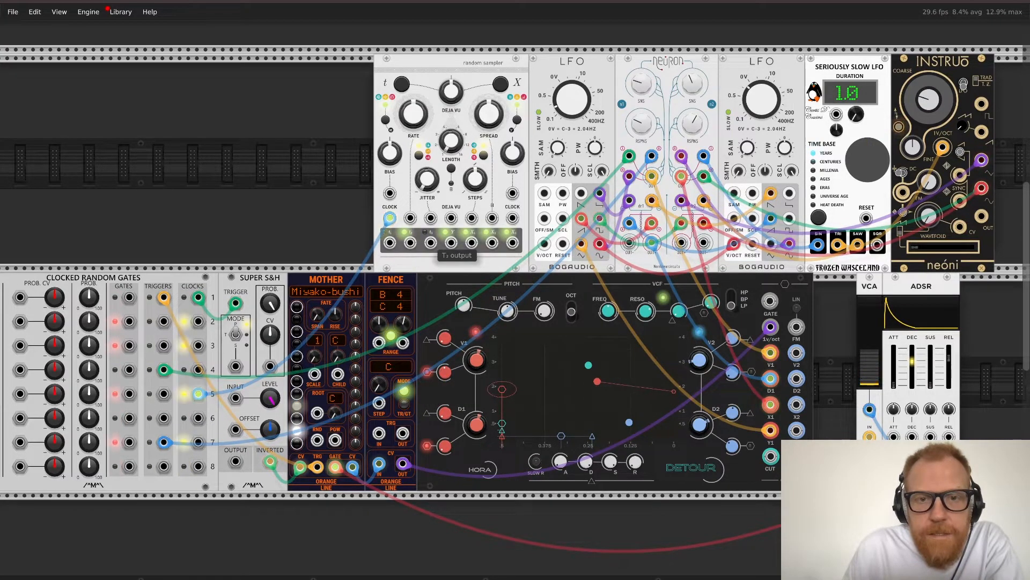
mouse_move(431, 244)
mouse_down()
mouse_move(459, 450)
mouse_move(603, 412)
mouse_move(665, 371)
mouse_move(797, 352)
mouse_move(430, 264)
mouse_move(410, 242)
mouse_up()
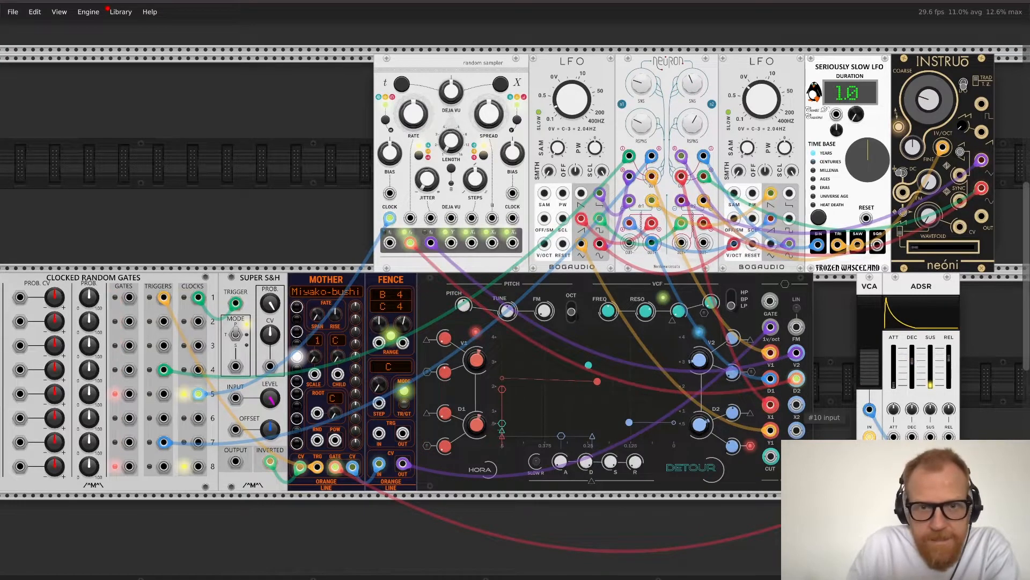
drag(796, 404, 390, 242)
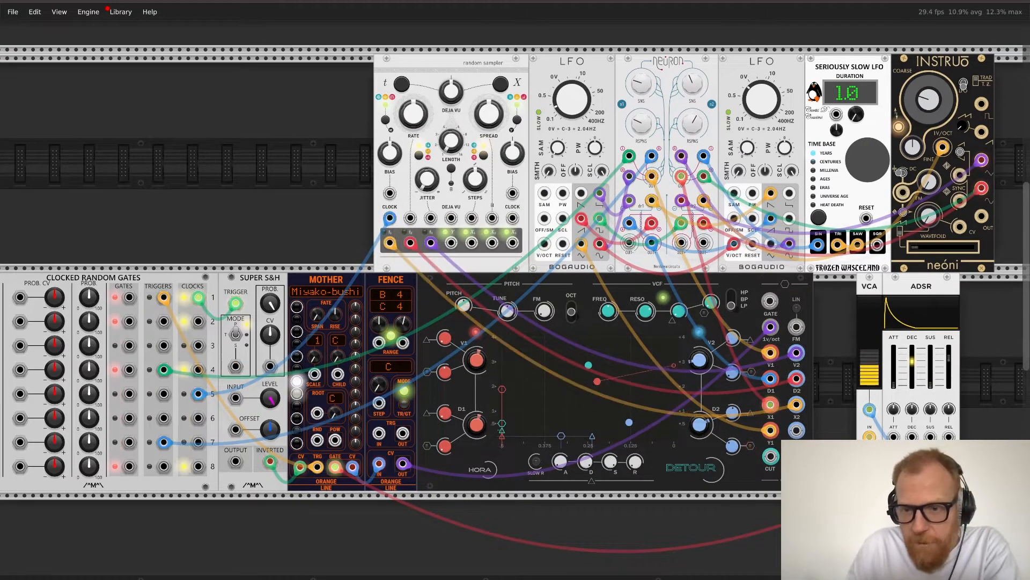
drag(796, 430, 453, 246)
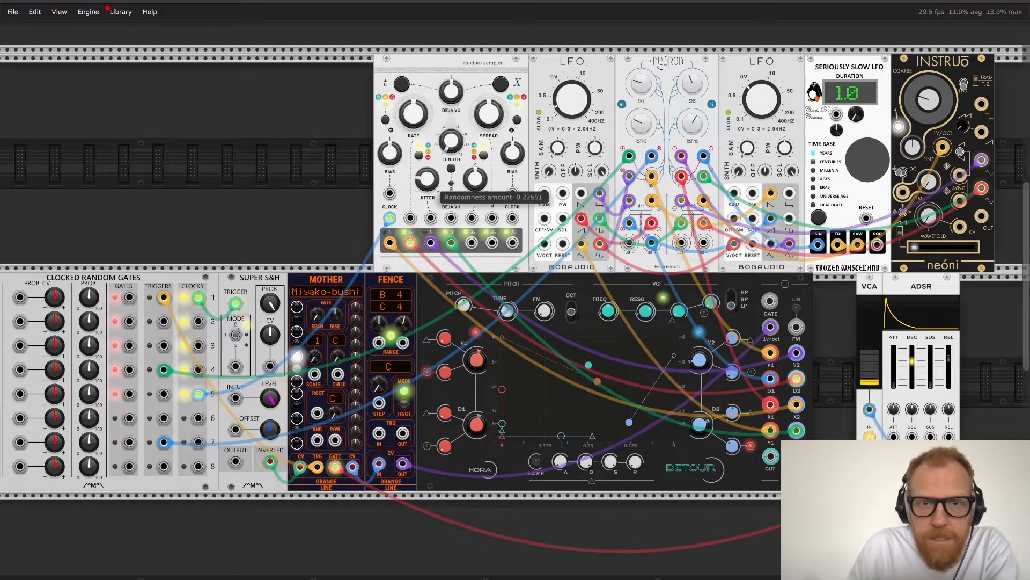
Step: Adjust the random sampler's jitter and length and raise its spread
drag(450, 142, 451, 153)
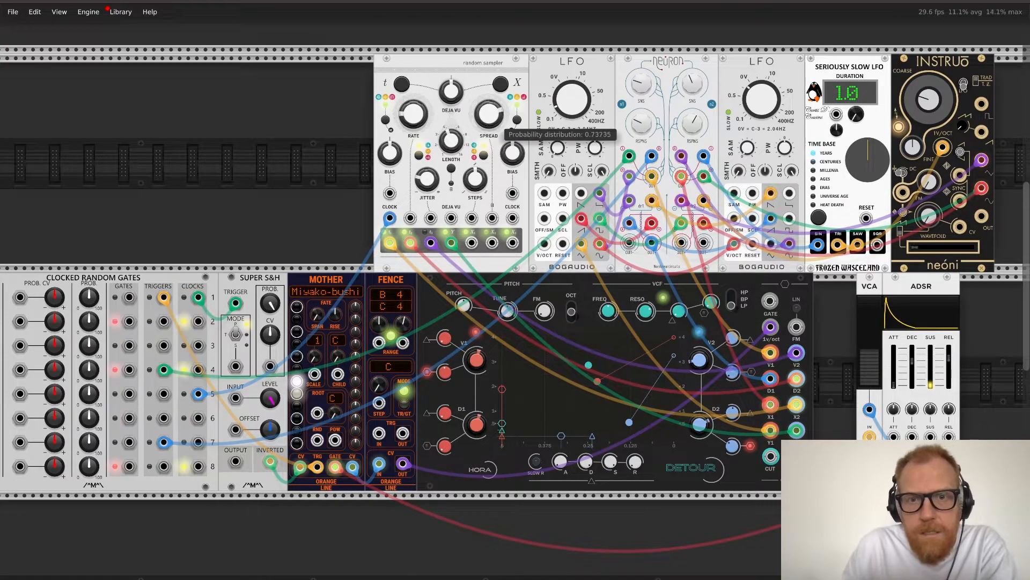
drag(489, 114, 489, 95)
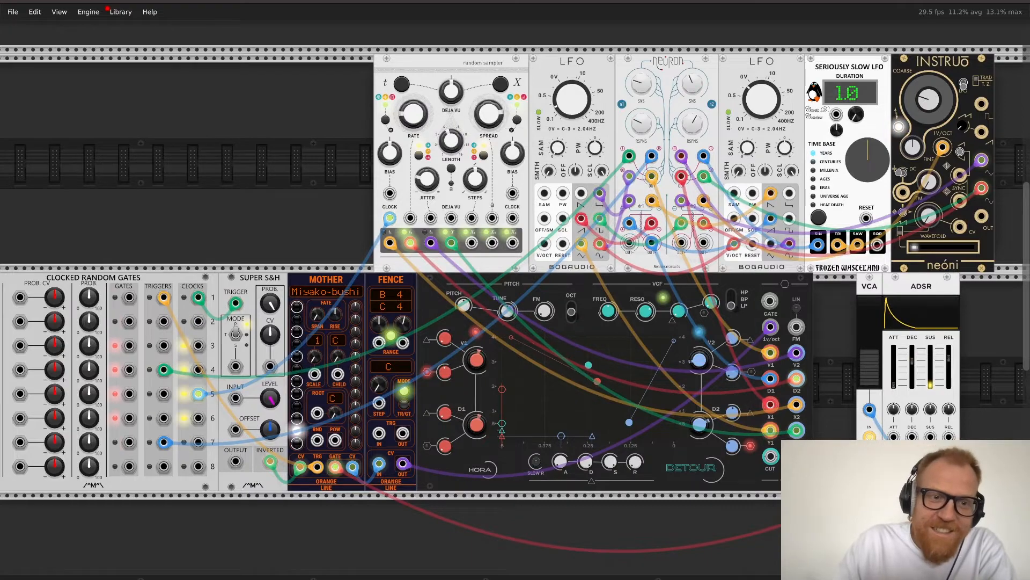
Step: Raise Detour's envelope modulation amounts for V1 and D1, with ENV->V1 at about 45%
scroll(515, 290, down, 5)
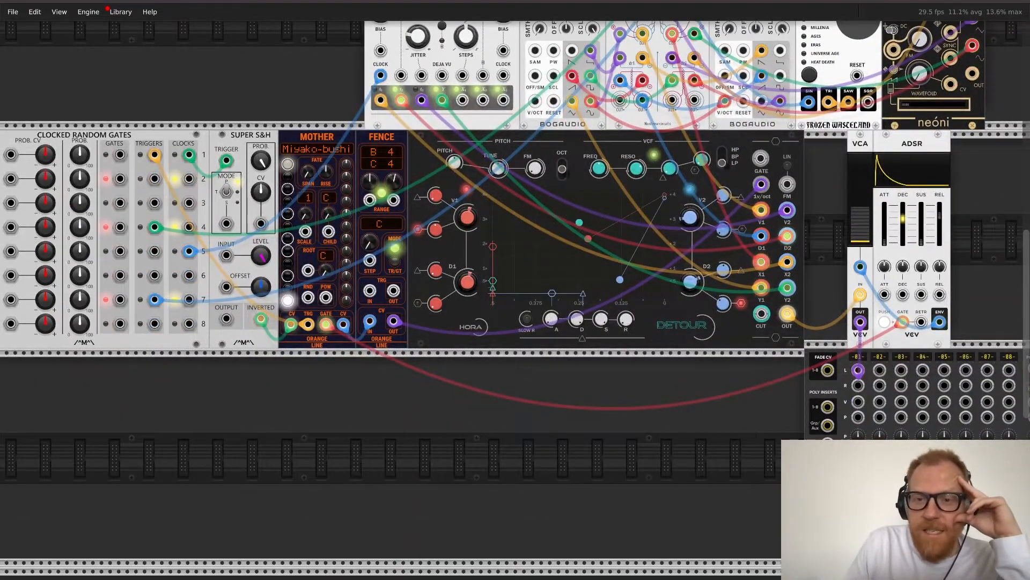
scroll(719, 300, up, 1)
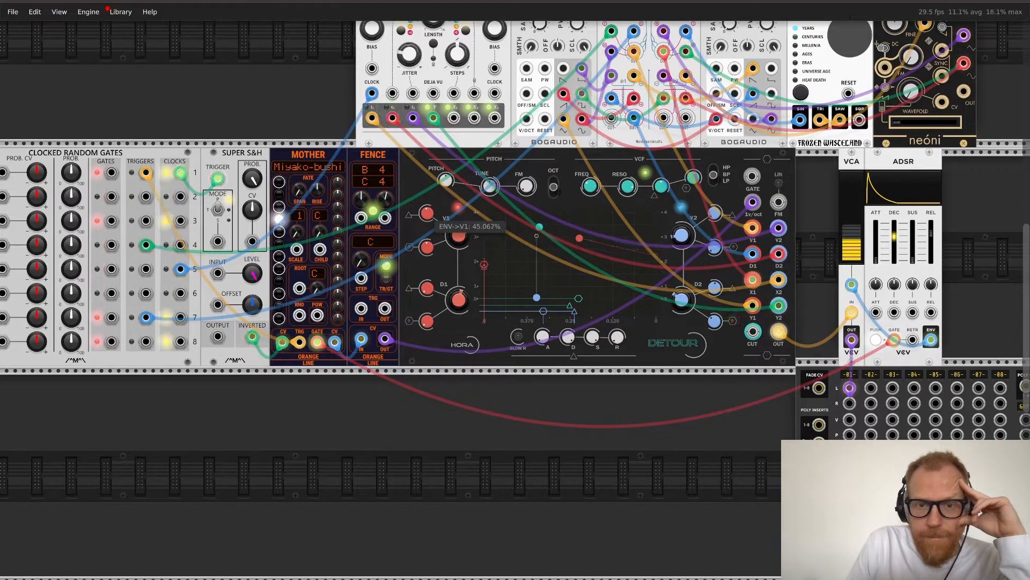
drag(427, 289, 428, 236)
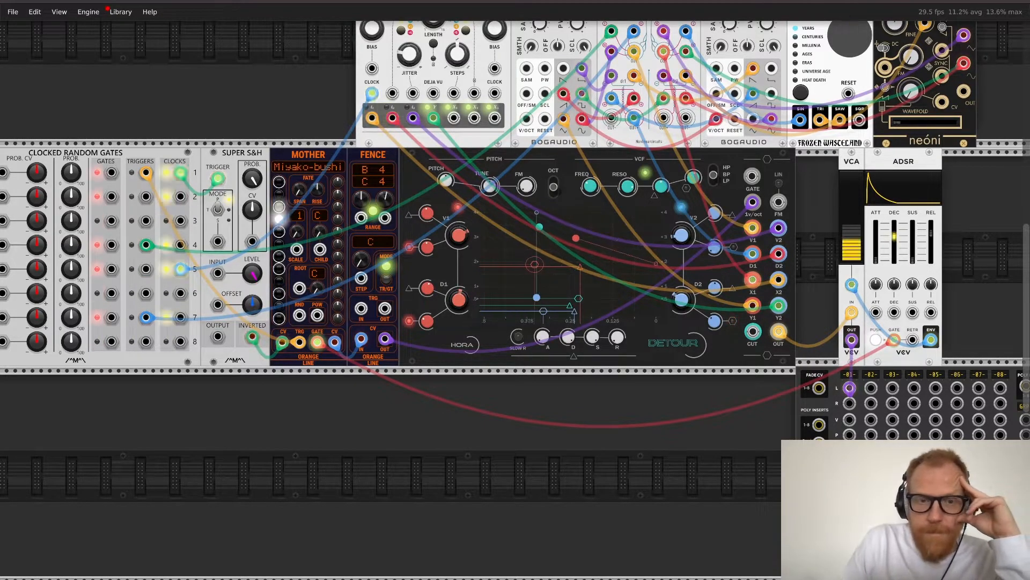
Step: Select the VCA and ADSR together and move them directly beside Detour
scroll(515, 290, up, 4)
scroll(515, 290, right, 5)
scroll(515, 290, down, 4)
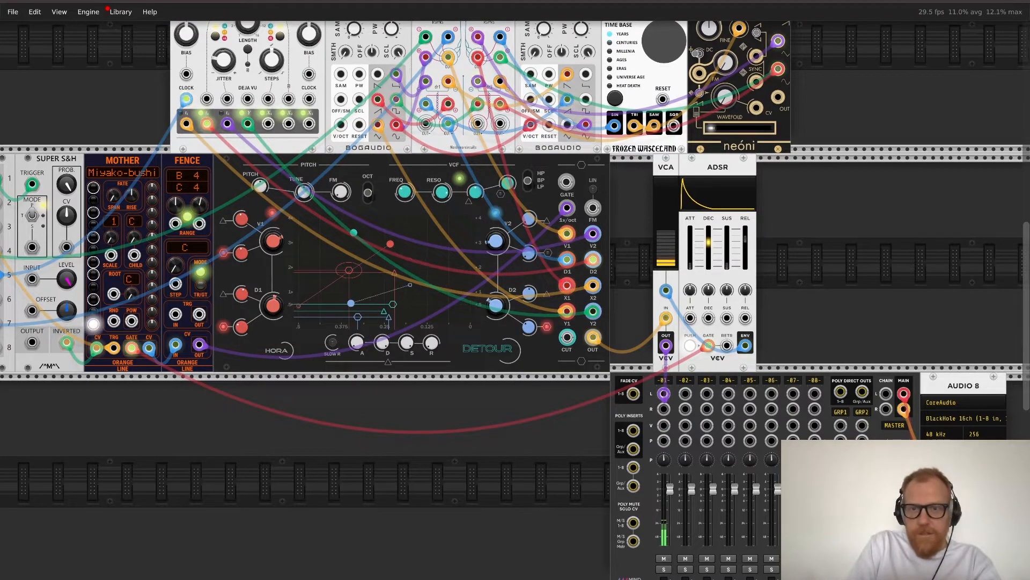
drag(794, 225, 670, 225)
drag(697, 167, 655, 168)
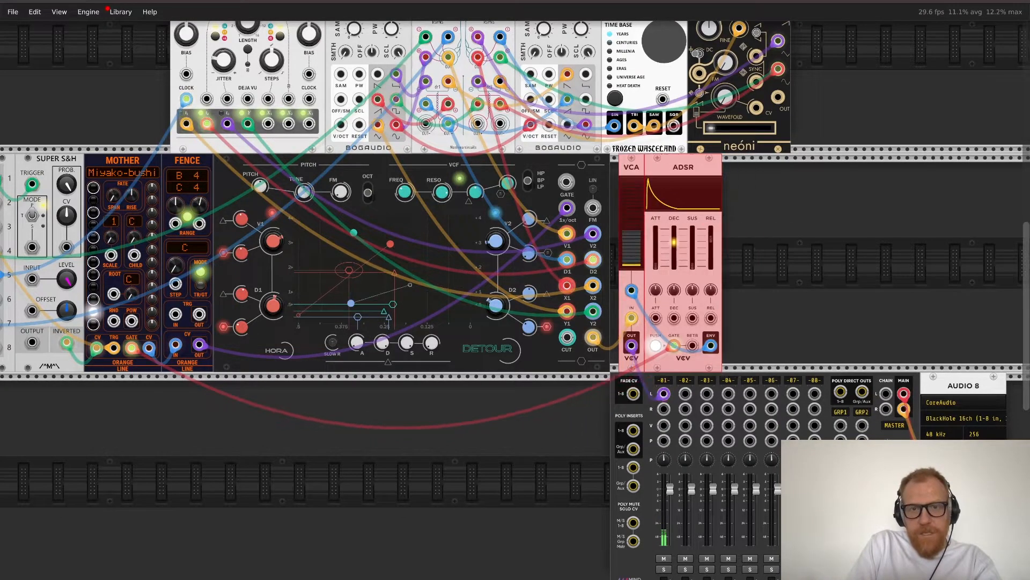
Step: Select the whole modulation row from the random sampler to neóni and move it to the row below Detour, beside the mixer
scroll(718, 177, up, 4)
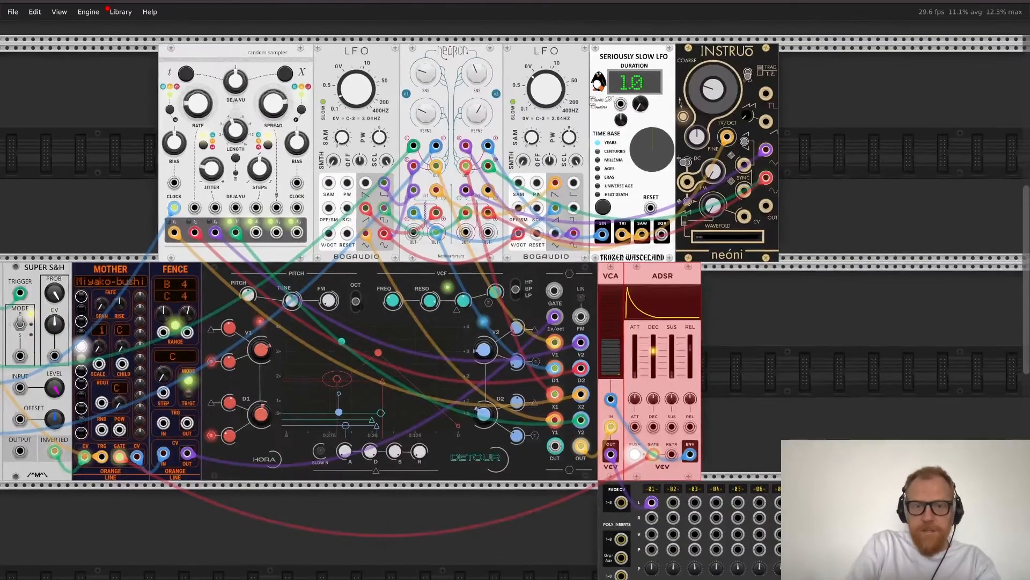
key(ctrl+minus)
drag(760, 165, 160, 486)
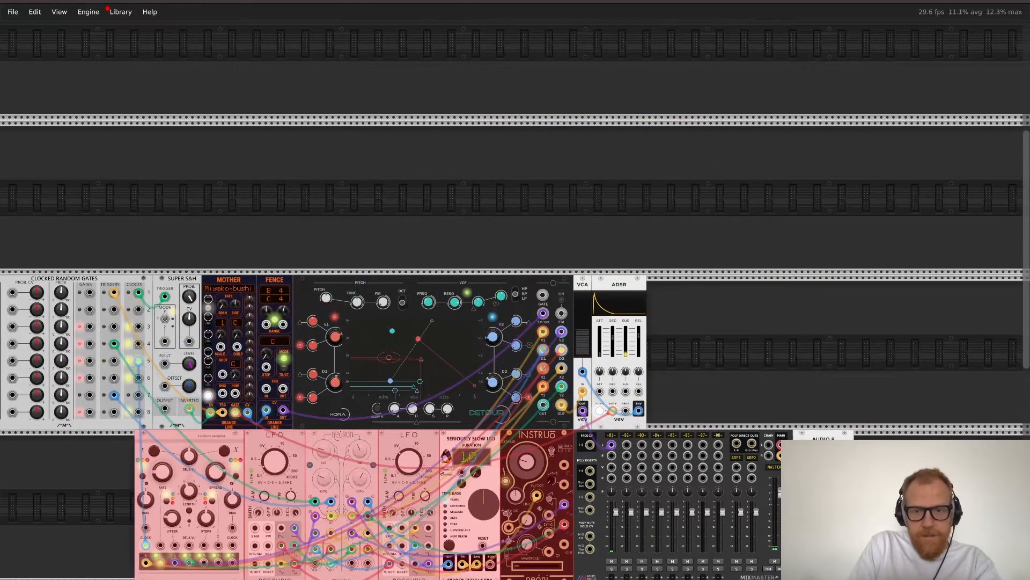
Step: Move the selected modulation row along its rail so its start lines up beneath Clocked Random Gates
scroll(515, 300, down, 4)
scroll(516, 300, left, 2)
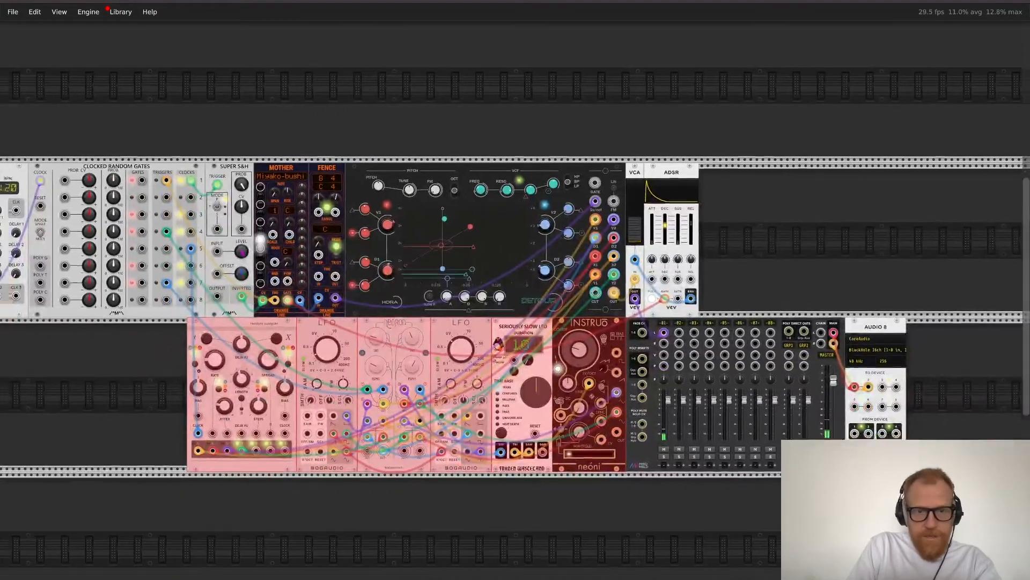
scroll(515, 300, left, 6)
scroll(515, 301, down, 1)
drag(577, 295, 418, 295)
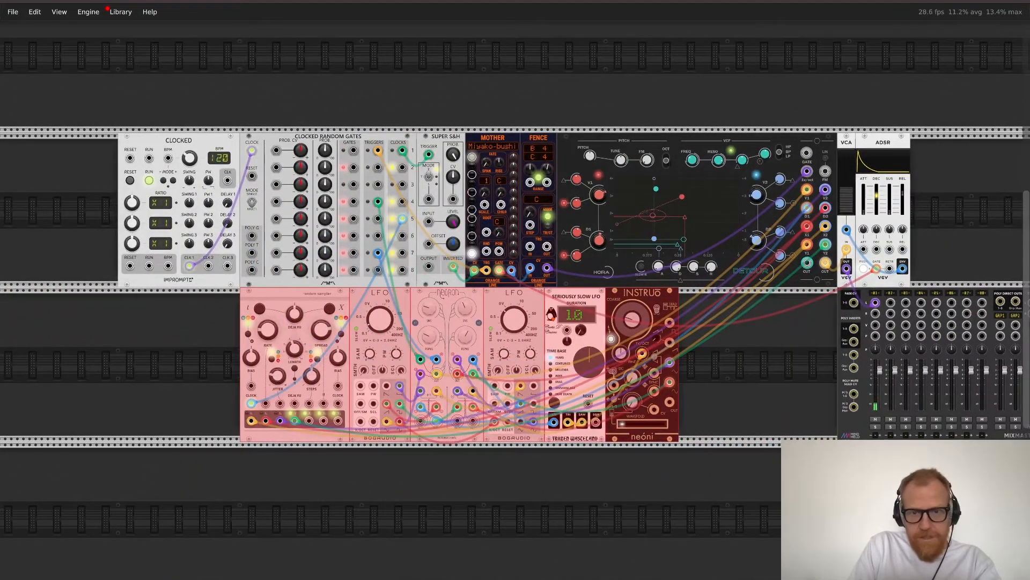
click(483, 483)
Step: Search the module library for "delay", add Tap Dancer and place it directly beside the ADSR
scroll(515, 300, right, 7)
scroll(515, 301, up, 1)
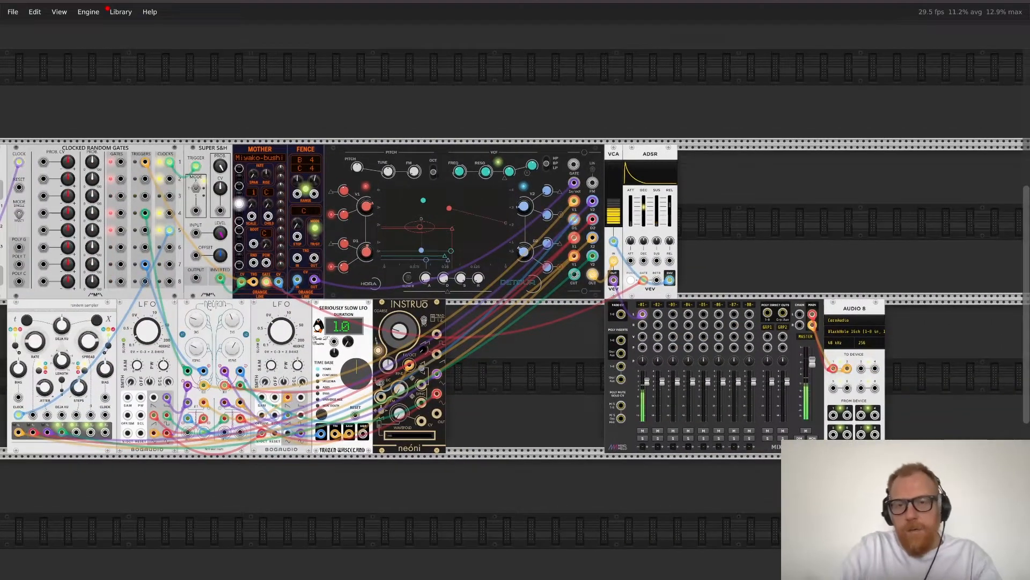
right_click(699, 178)
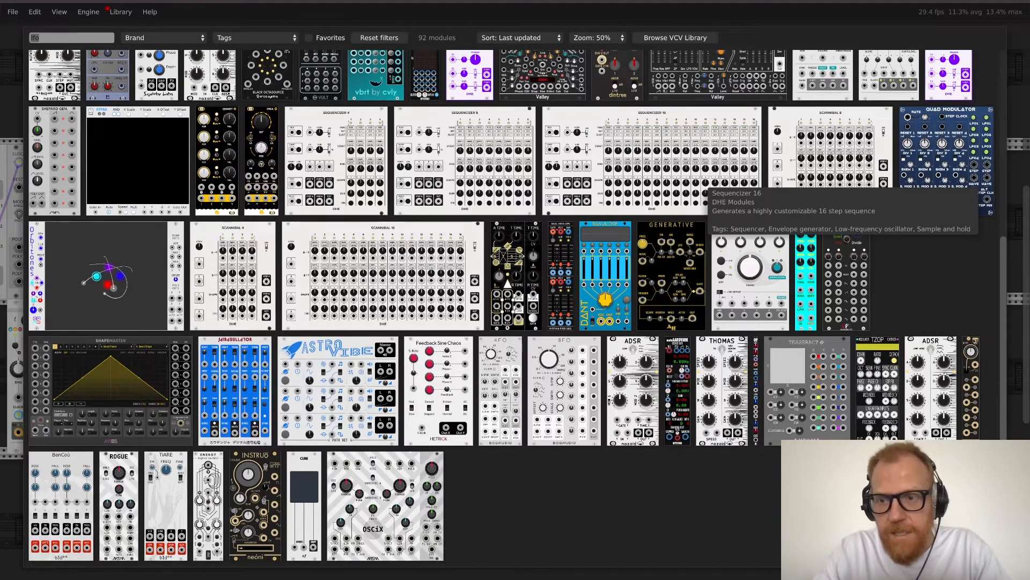
text(delay)
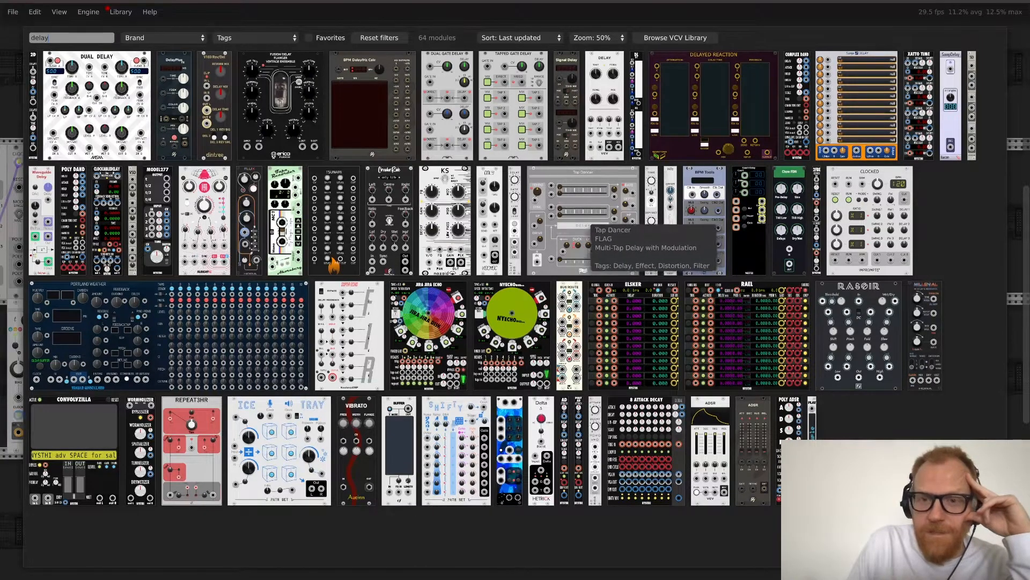
click(585, 220)
drag(702, 153, 757, 154)
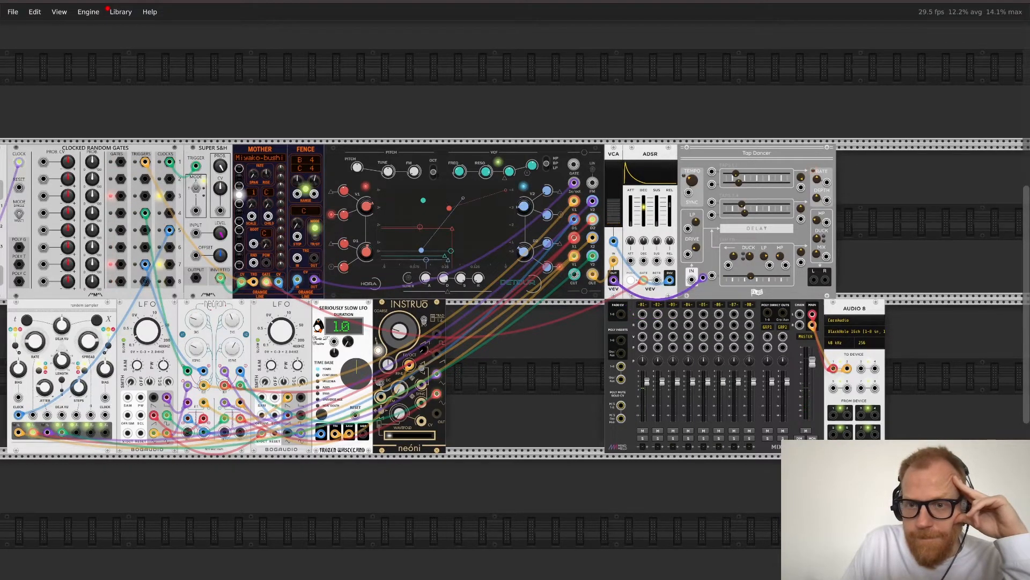
Step: Patch Tap Dancer between the VCA output and mixer channel 1 in stereo, and clock its sync from Clocked Random Gates' third clock output
drag(636, 315, 658, 324)
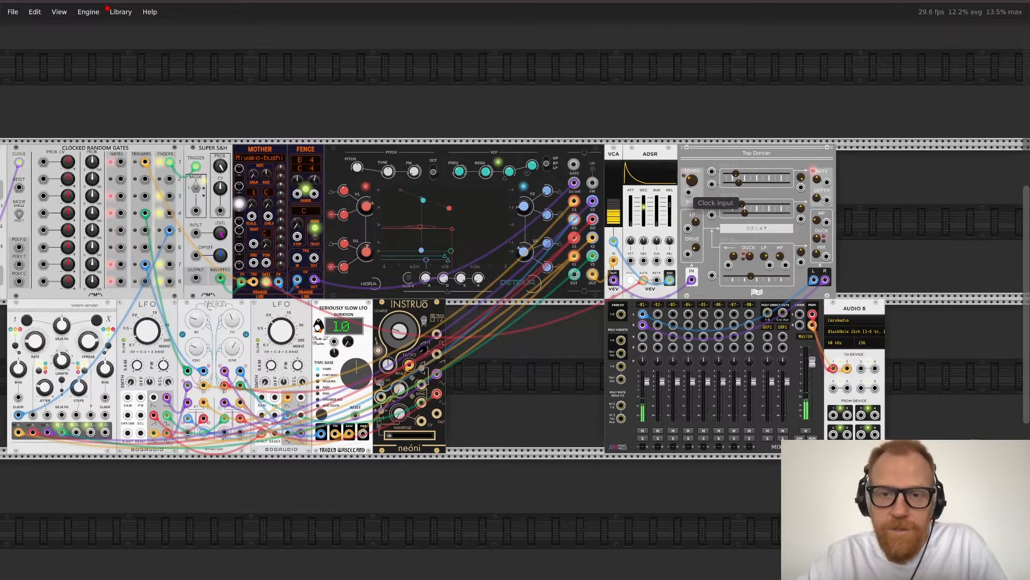
drag(688, 192, 394, 197)
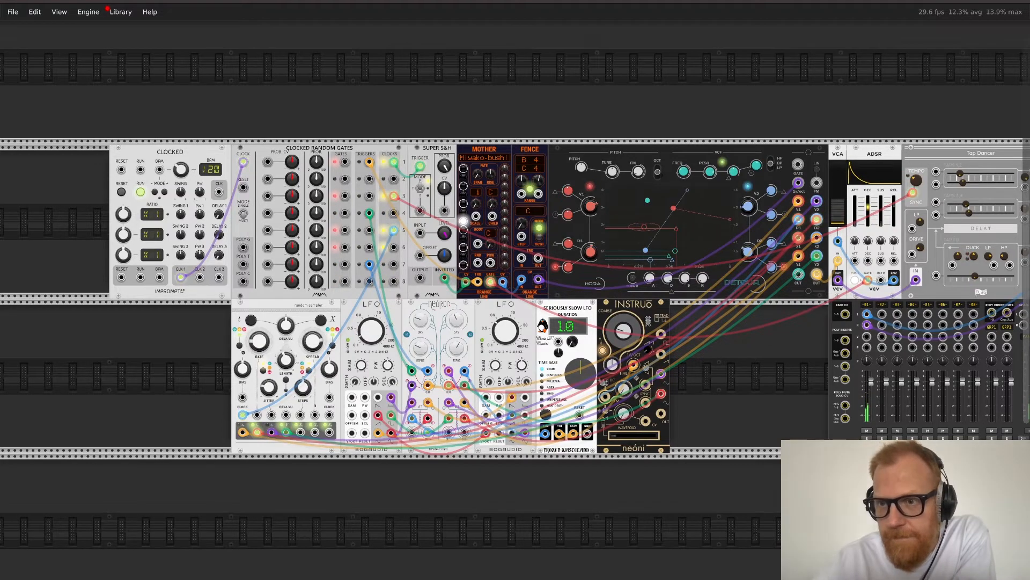
Step: Select the mixer and Audio 8 together and move them farther along their row, away from the modulation modules
scroll(421, 236, right, 5)
scroll(422, 236, up, 1)
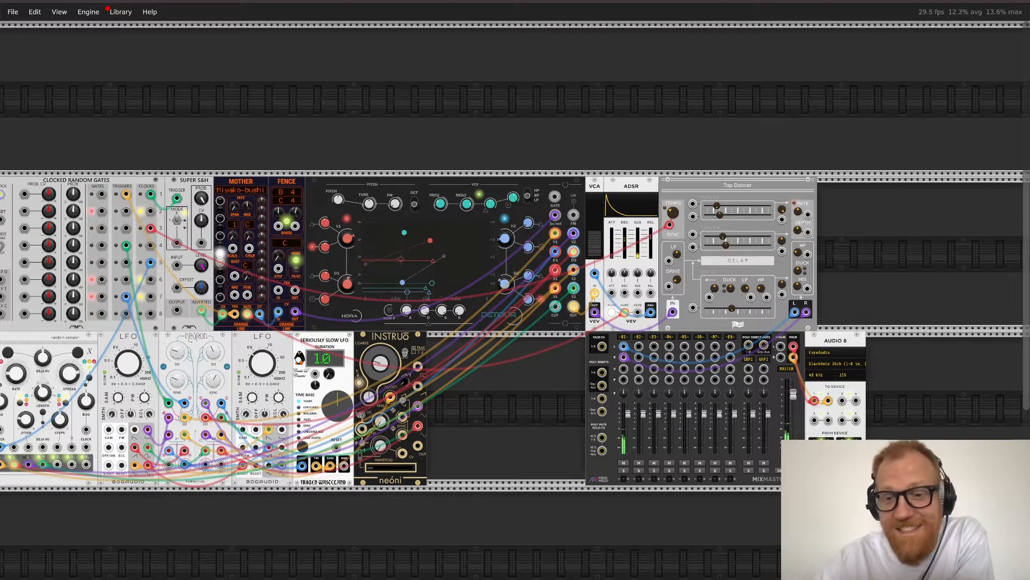
shift+click(778, 389)
shift+click(835, 343)
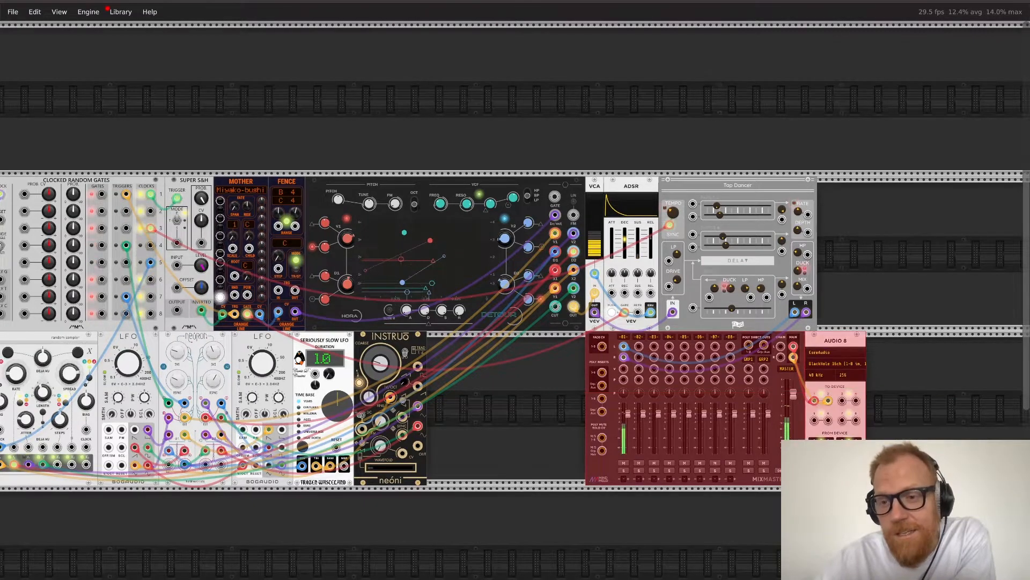
drag(840, 344, 1017, 346)
mouse_move(935, 343)
mouse_down()
mouse_move(954, 343)
mouse_move(917, 344)
mouse_move(948, 344)
mouse_up()
click(880, 289)
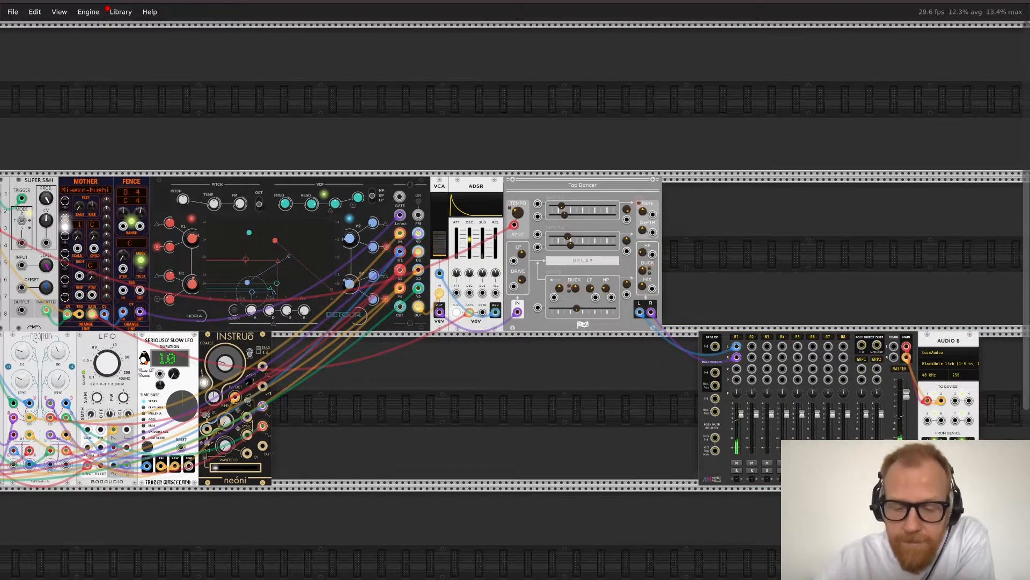
Step: Examine Tap Dancer's low-pass, modulation rate, modulation depth and drive controls
key(ctrl+equal)
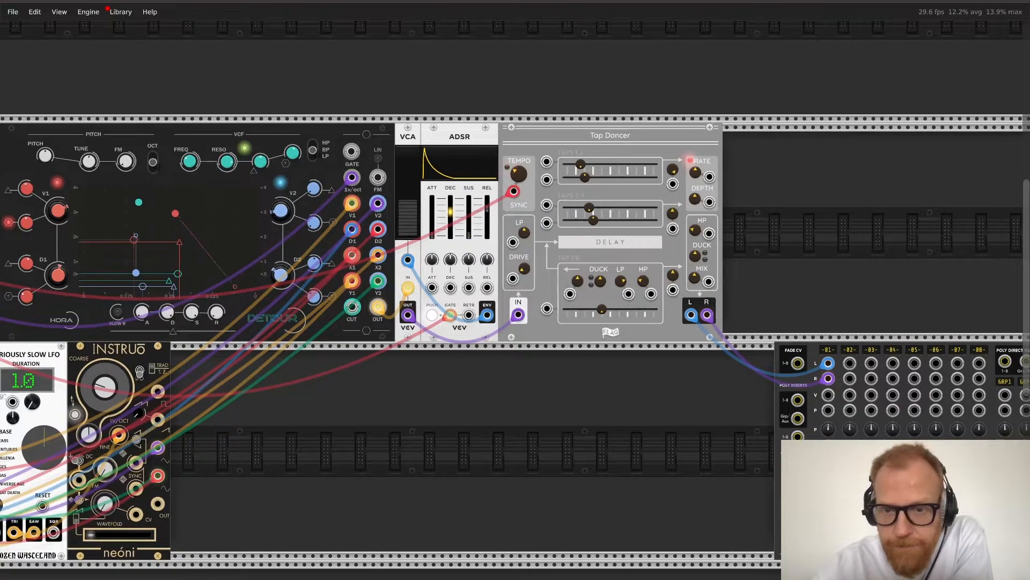
drag(620, 280, 620, 322)
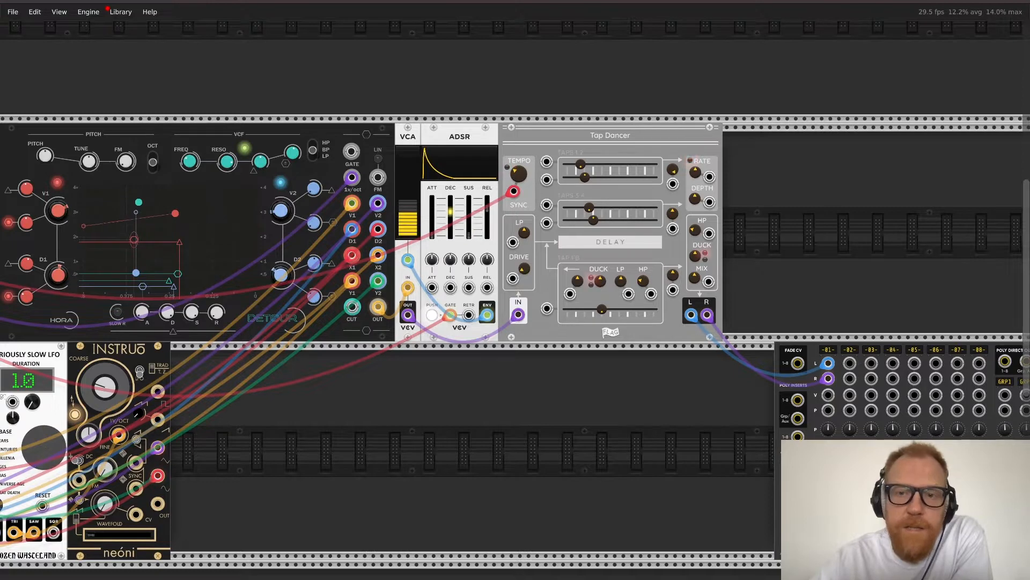
mouse_move(695, 172)
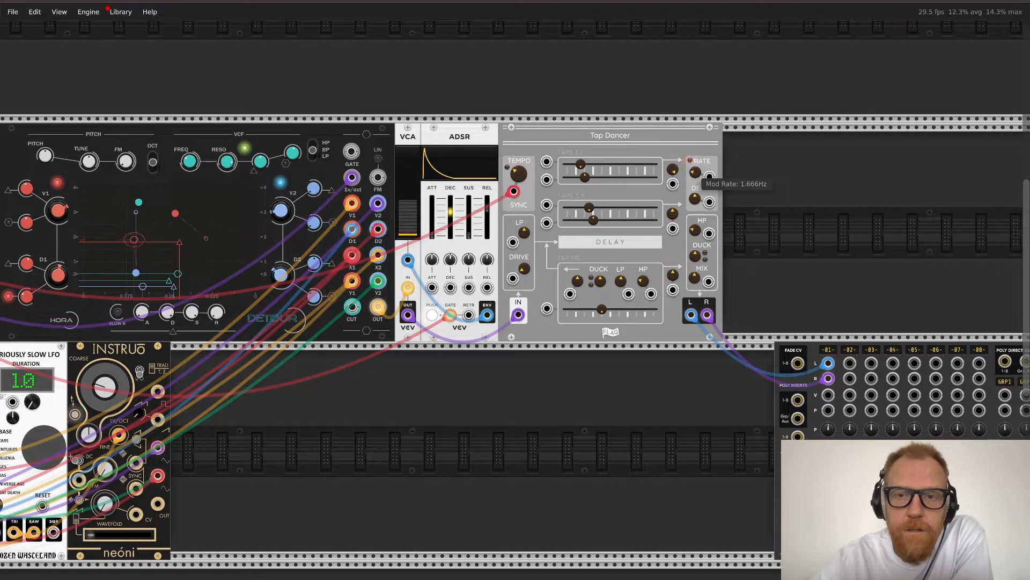
drag(695, 172, 694, 197)
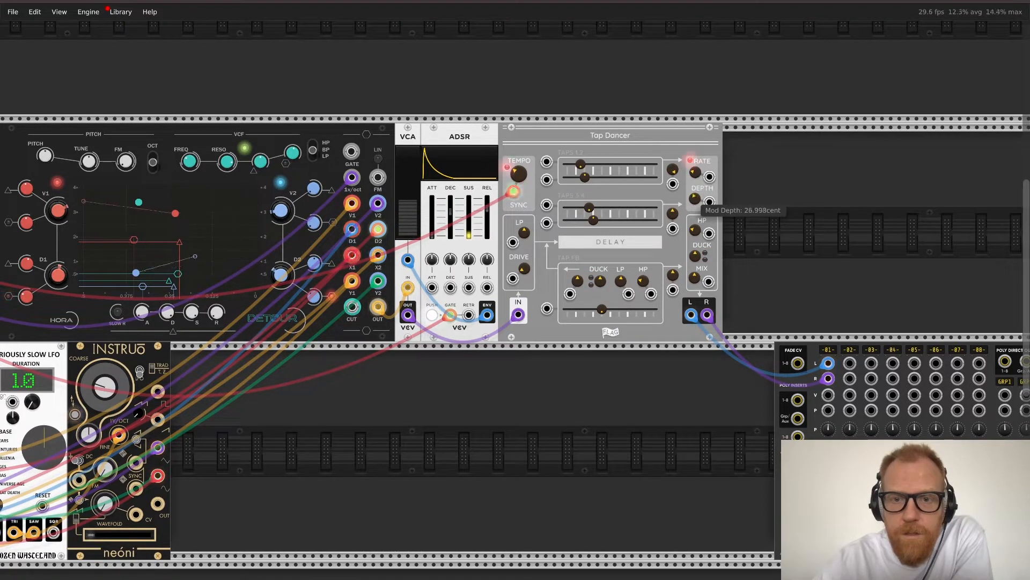
mouse_move(524, 268)
mouse_down()
mouse_move(524, 281)
mouse_move(524, 269)
mouse_up()
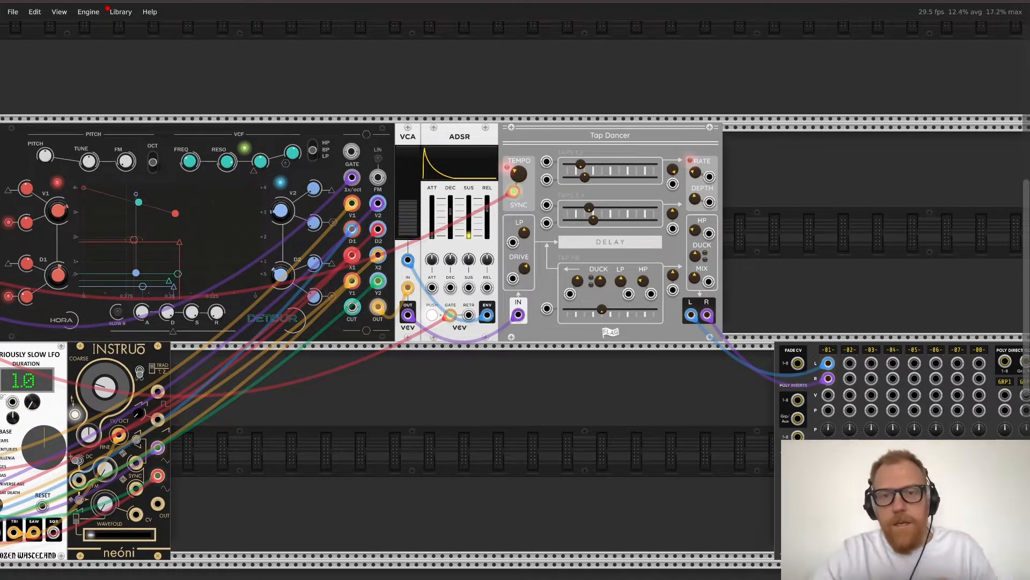
Step: Search the module library for "filter", add the Bogaudio VCF and insert it between the ADSR and Tap Dancer
right_click(796, 208)
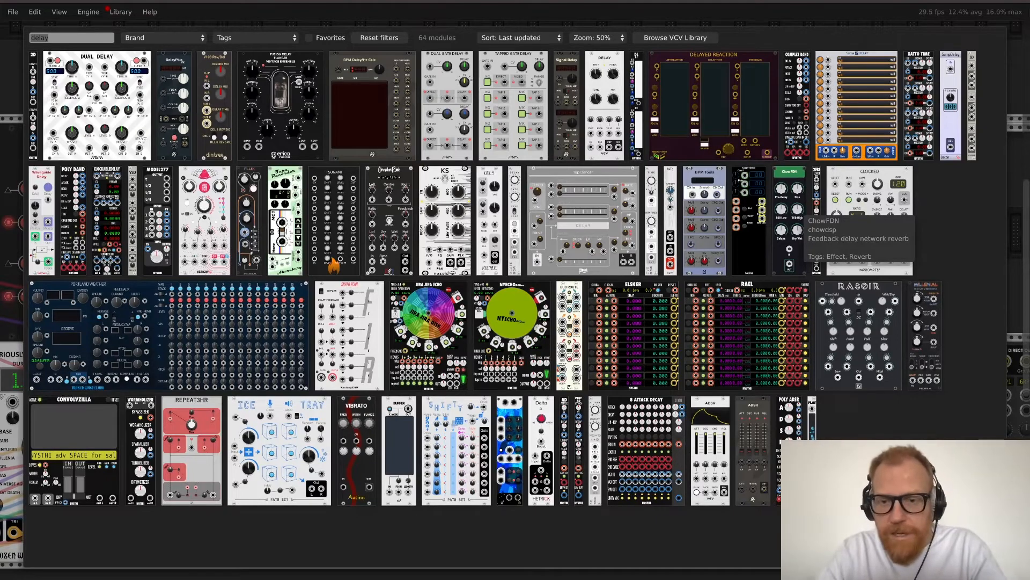
text(filter)
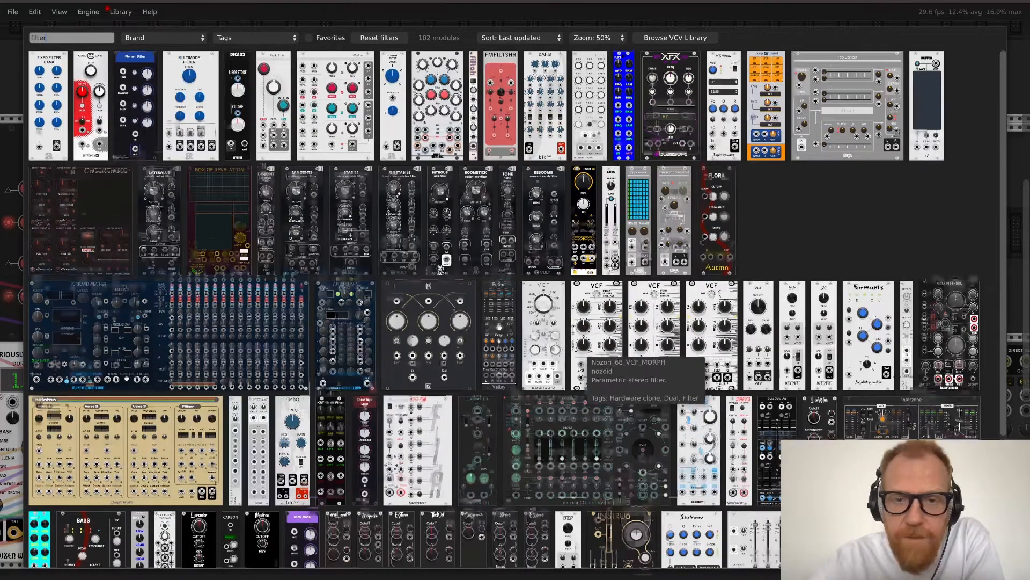
scroll(587, 357, down, 3)
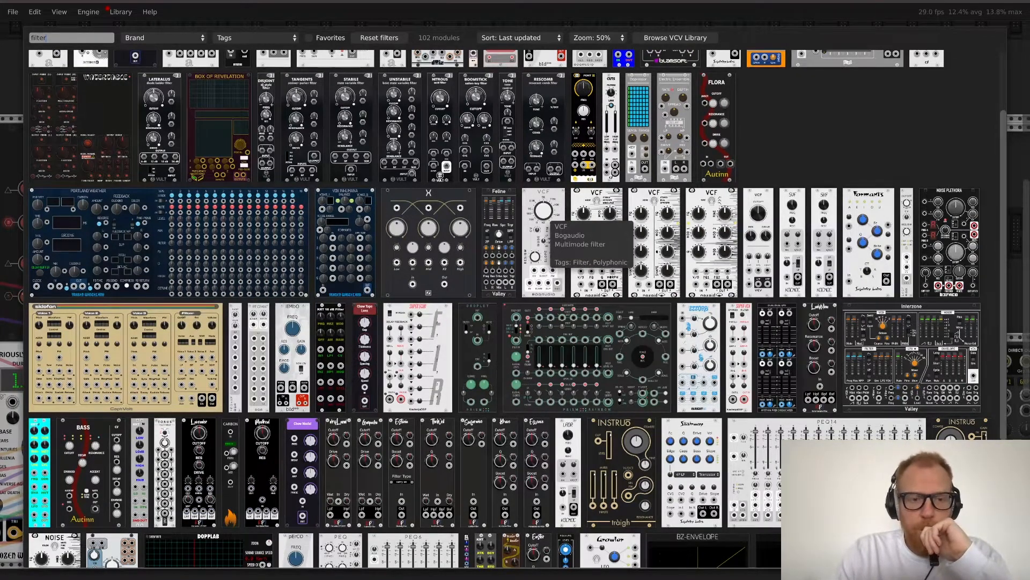
click(544, 215)
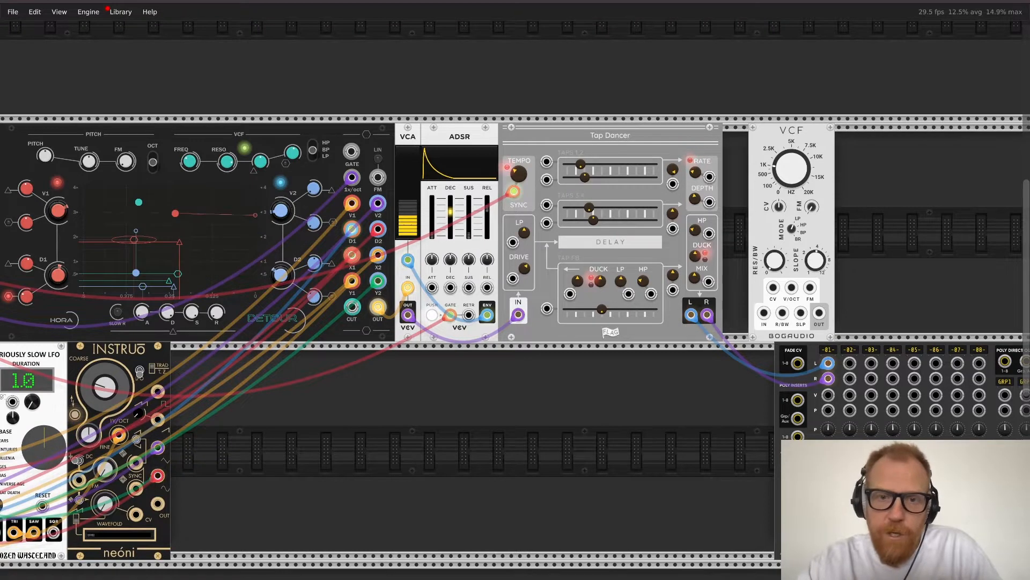
drag(792, 134, 542, 134)
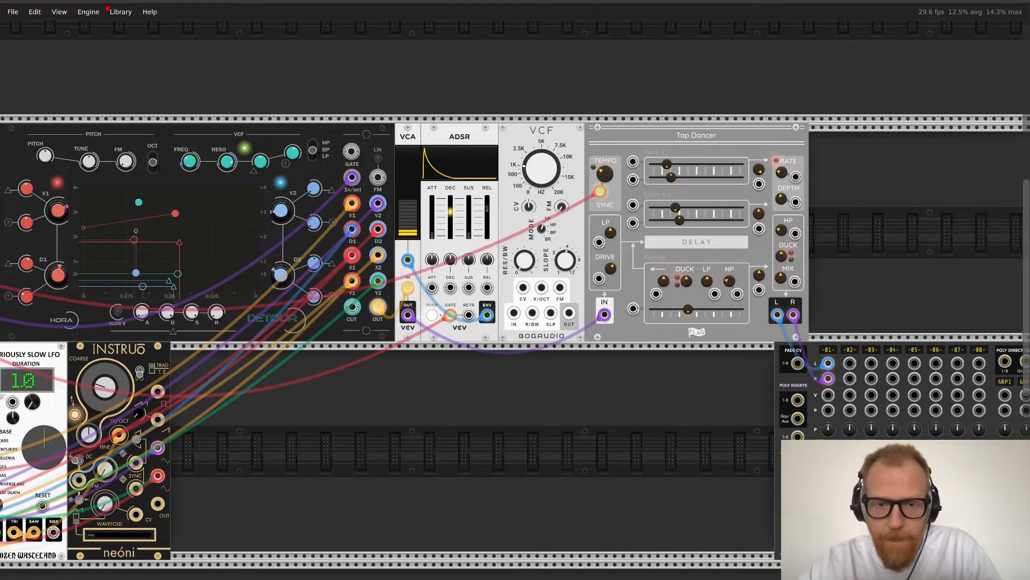
Step: Patch the VCA output into the VCF and the VCF output into Tap Dancer's input, then adjust the filter's slope
mouse_move(604, 314)
mouse_down()
mouse_move(514, 314)
mouse_move(604, 314)
mouse_up()
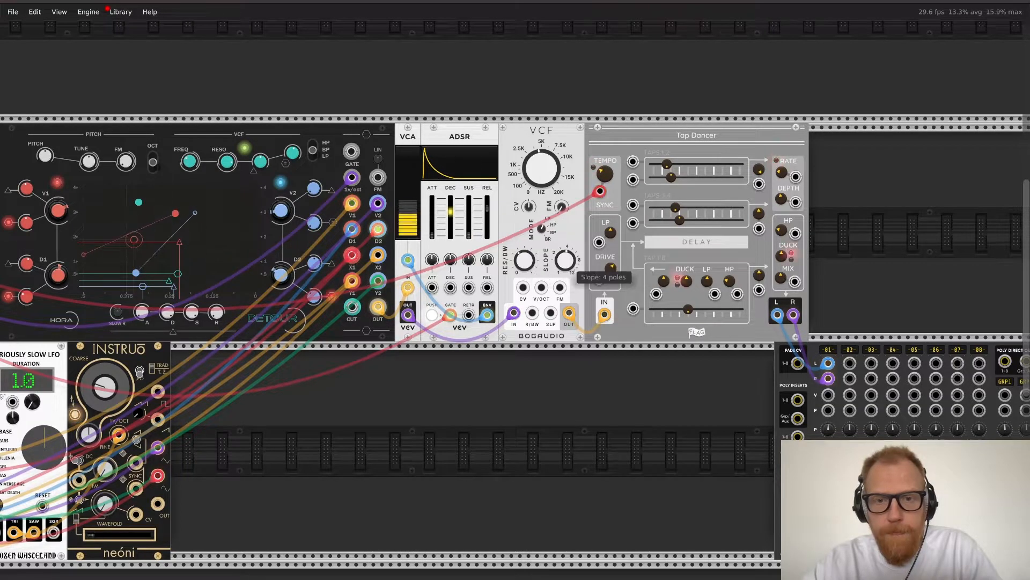
drag(565, 261, 565, 236)
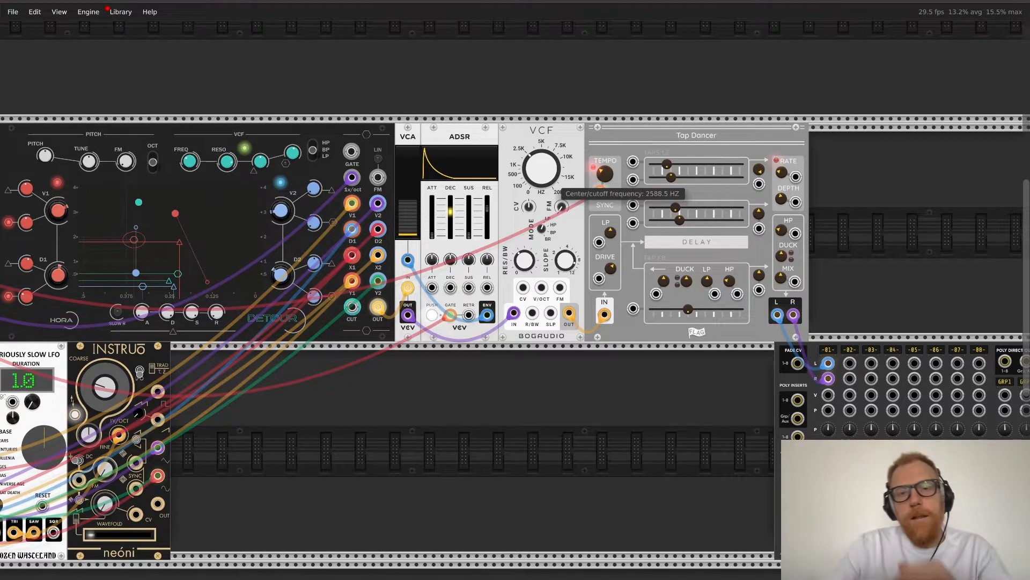
mouse_move(541, 169)
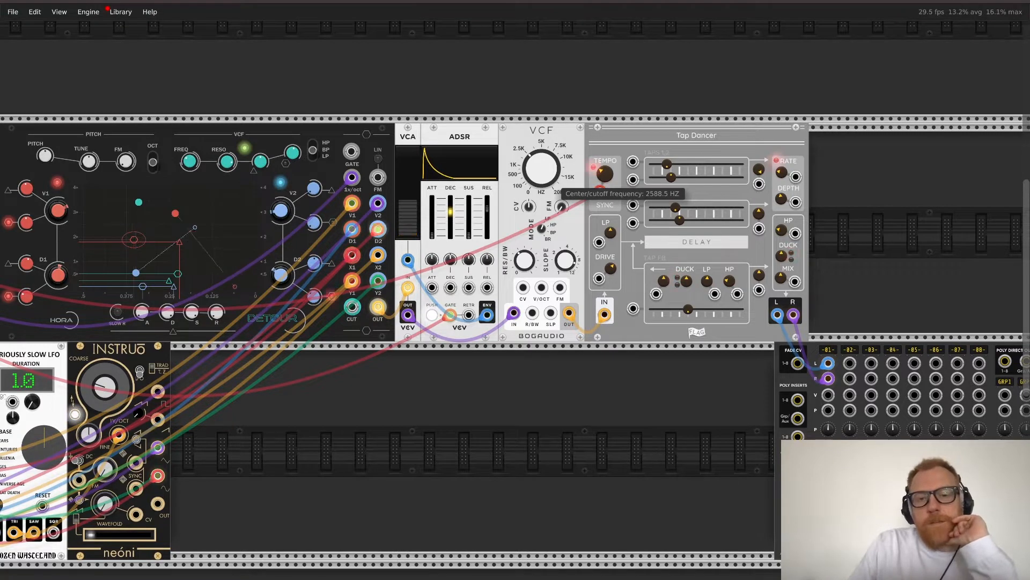
Step: Patch the Seriously Slow LFO's sine output to the VCF's V/OCT input and set its frequency CV attenuation to about -34%
scroll(553, 179, left, 3)
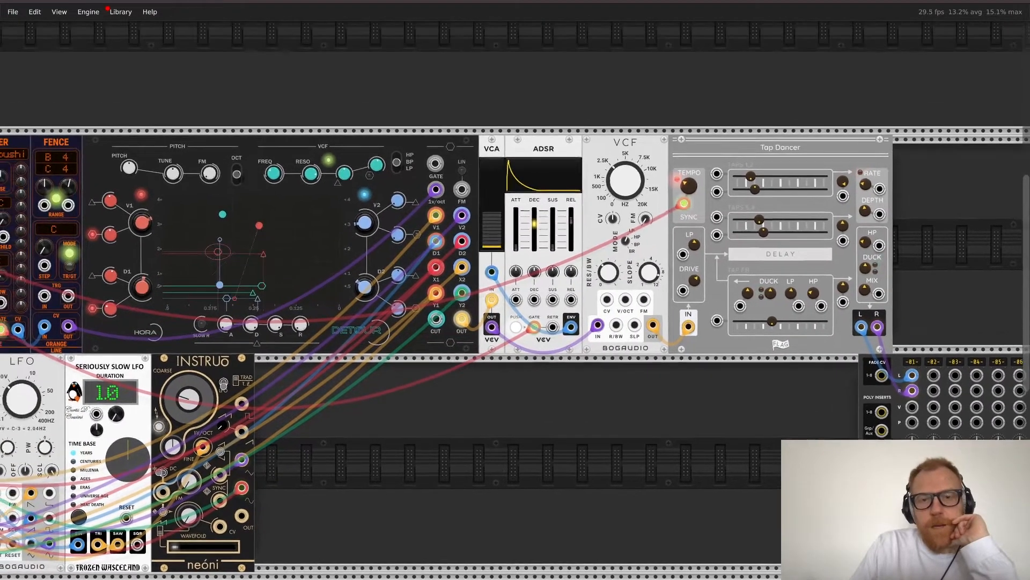
mouse_move(636, 192)
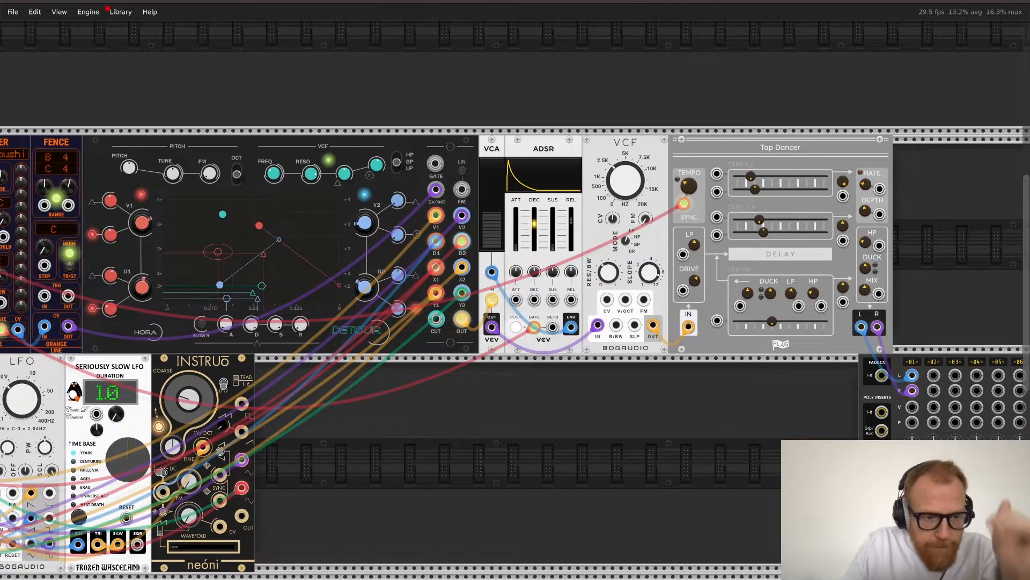
scroll(78, 544, left, 3)
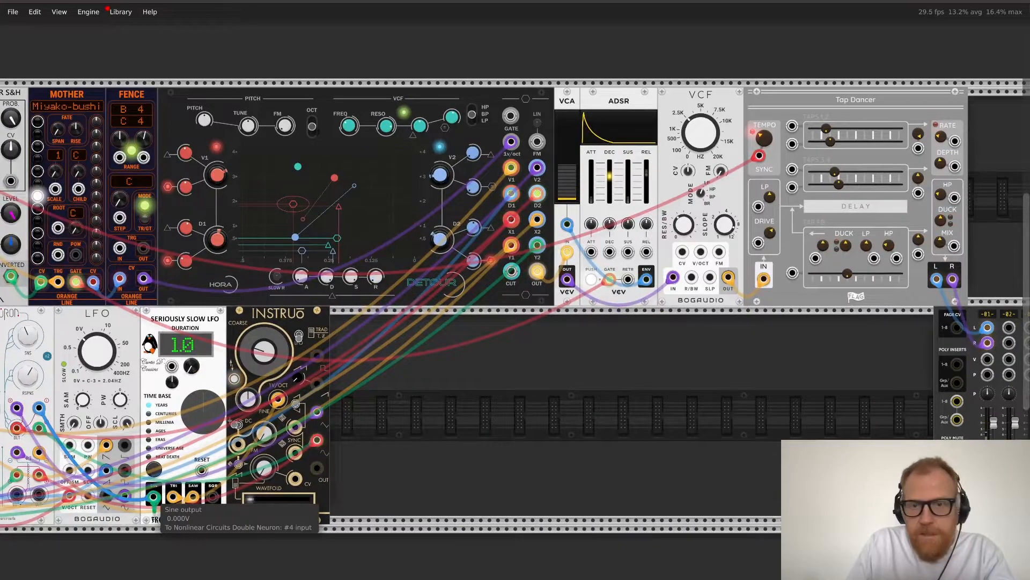
drag(153, 496, 701, 252)
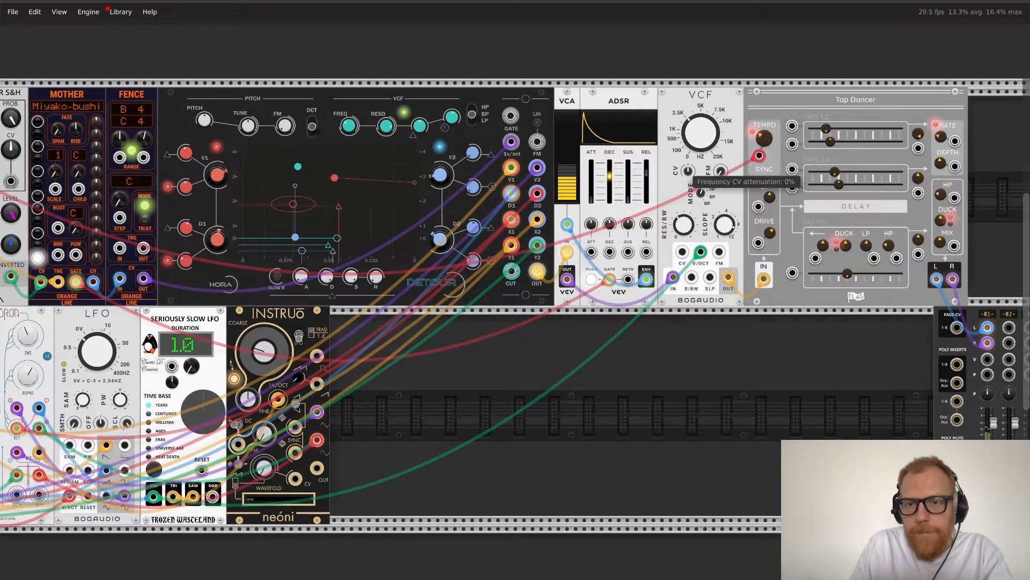
drag(688, 171, 688, 233)
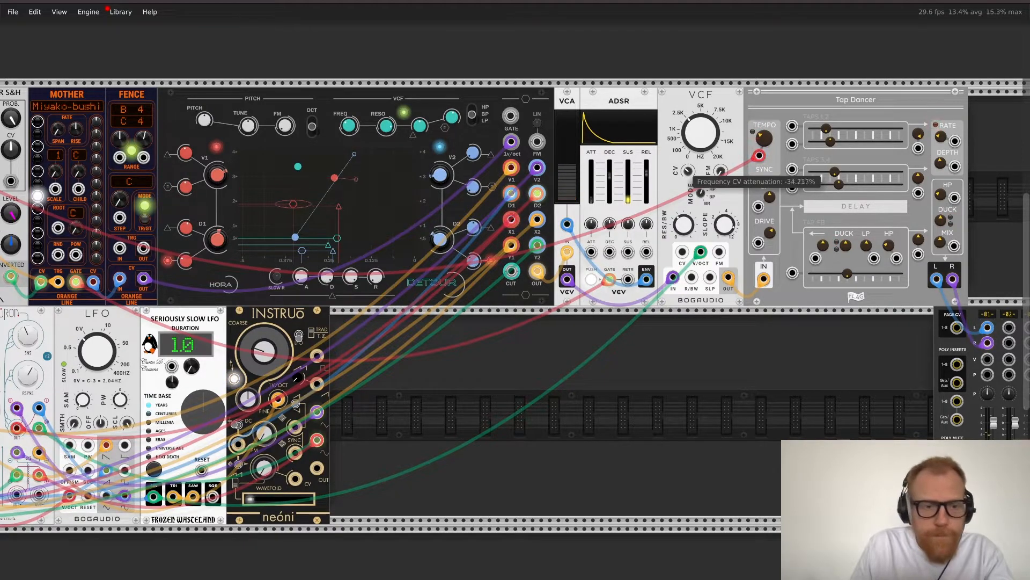
Step: Replace the slow LFO cable at the VCF's V/OCT input with one from Double Neuron's #6 output
scroll(515, 284, down, 4)
scroll(515, 283, left, 5)
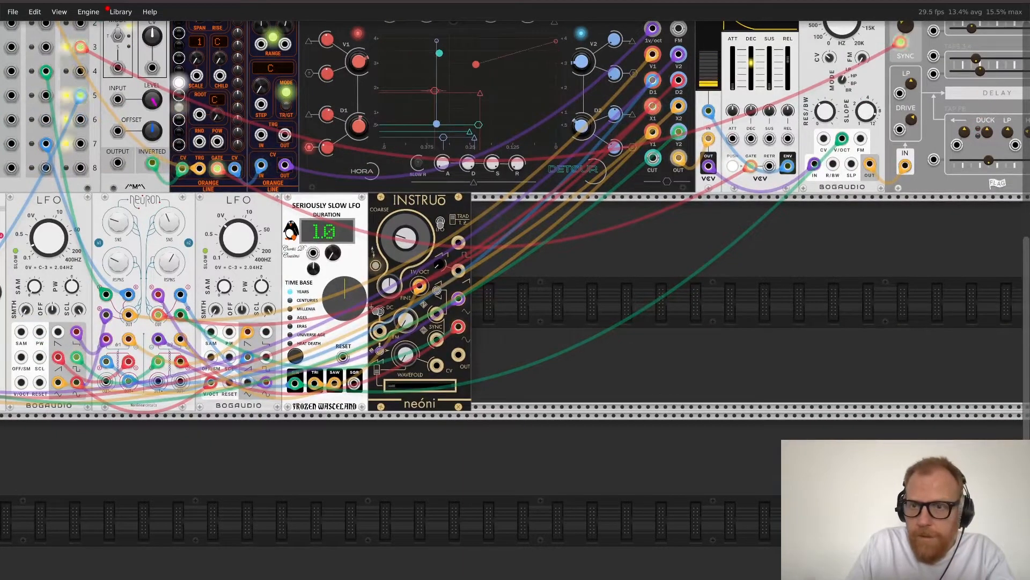
drag(842, 138, 840, 226)
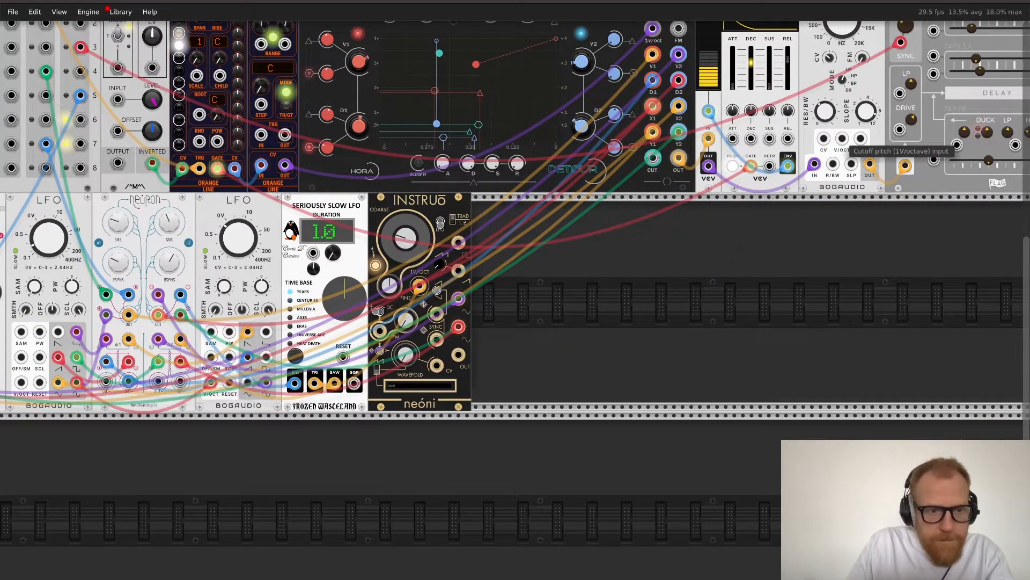
drag(843, 140, 159, 382)
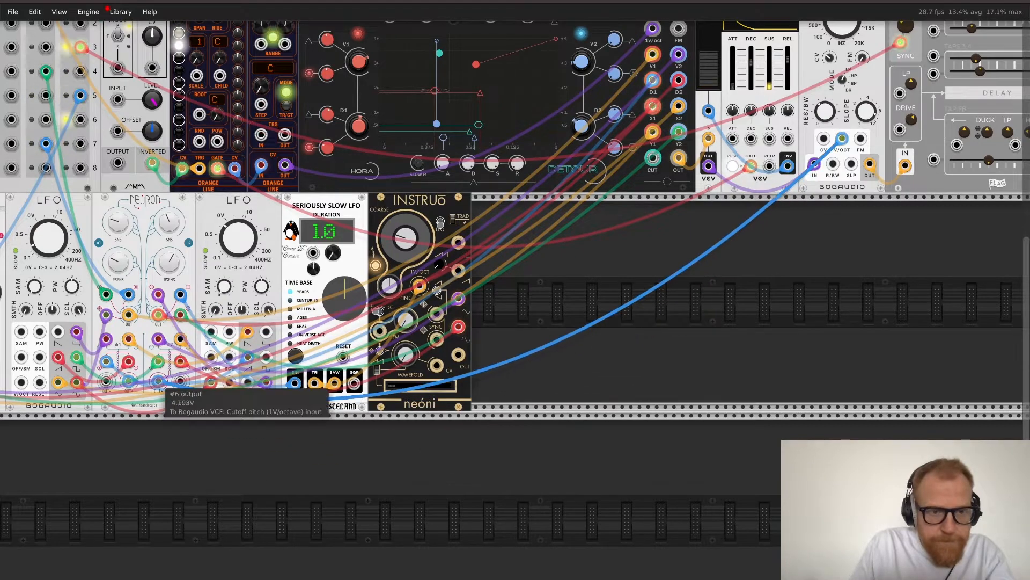
scroll(515, 301, up, 4)
scroll(515, 301, right, 3)
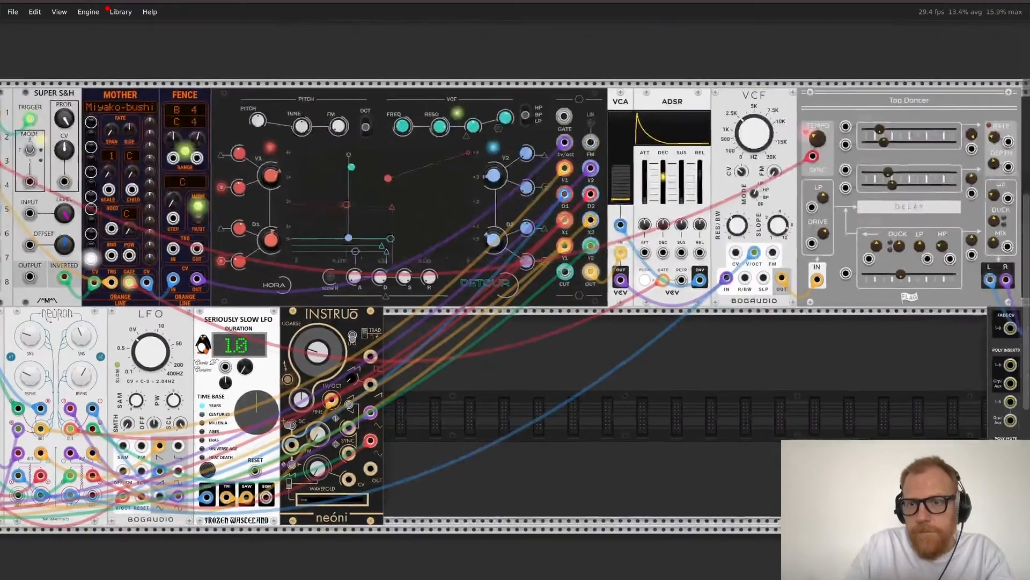
scroll(515, 301, up, 1)
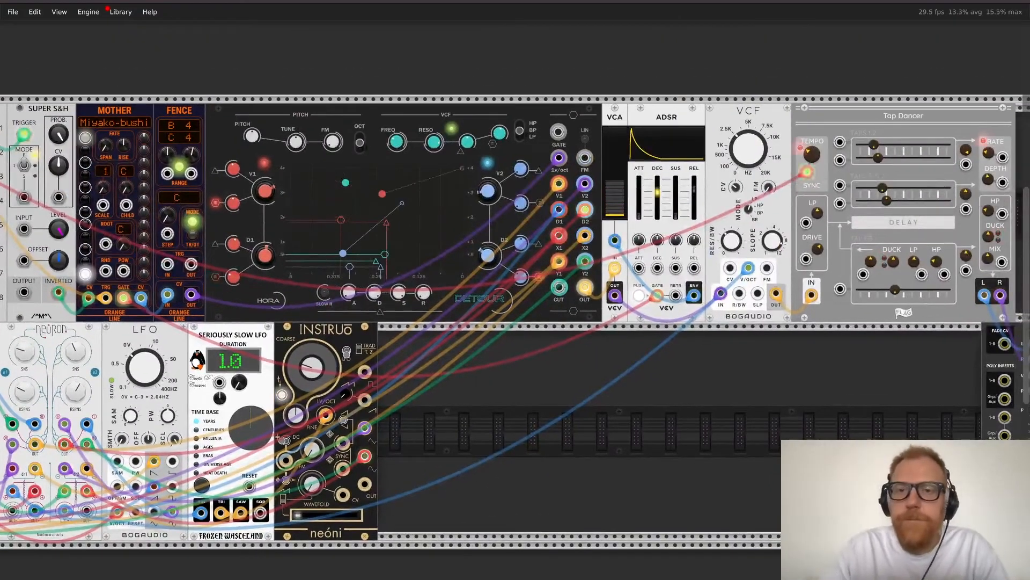
scroll(515, 301, up, 3)
scroll(515, 301, right, 8)
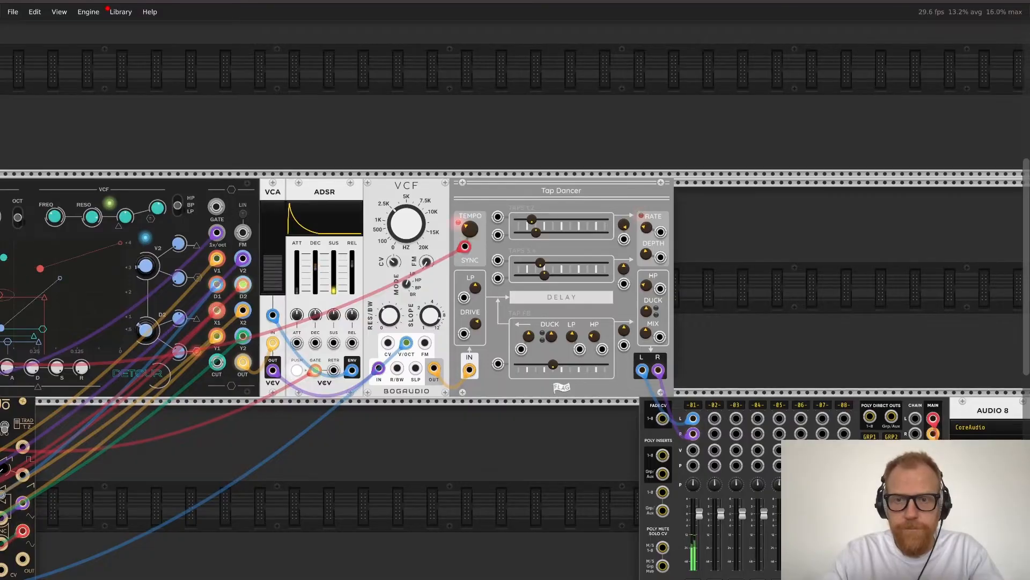
Step: Search the module library for "bog", add the Bogaudio FM-OP and place it in the row above Detour
right_click(762, 236)
text(bog)
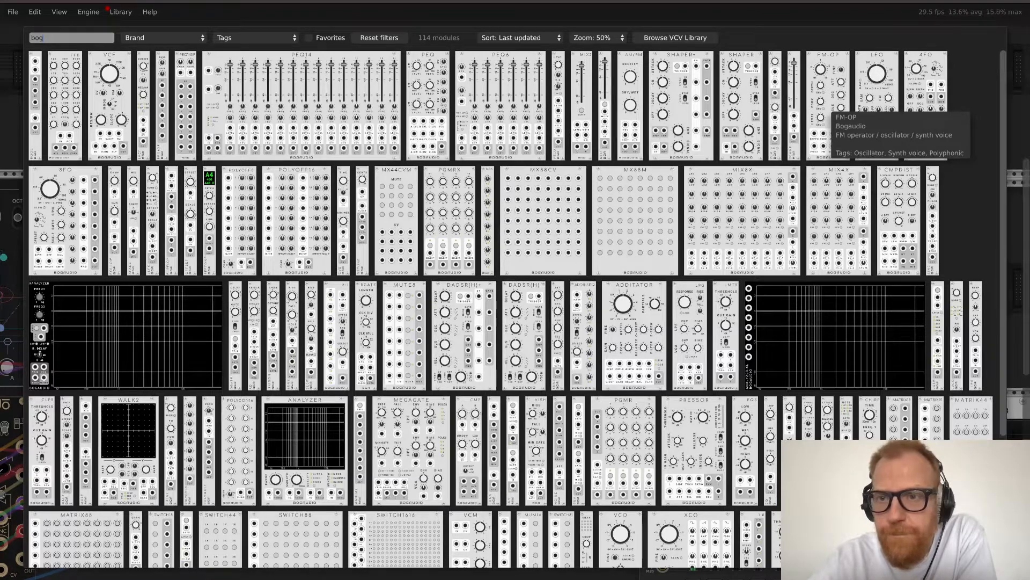
click(829, 110)
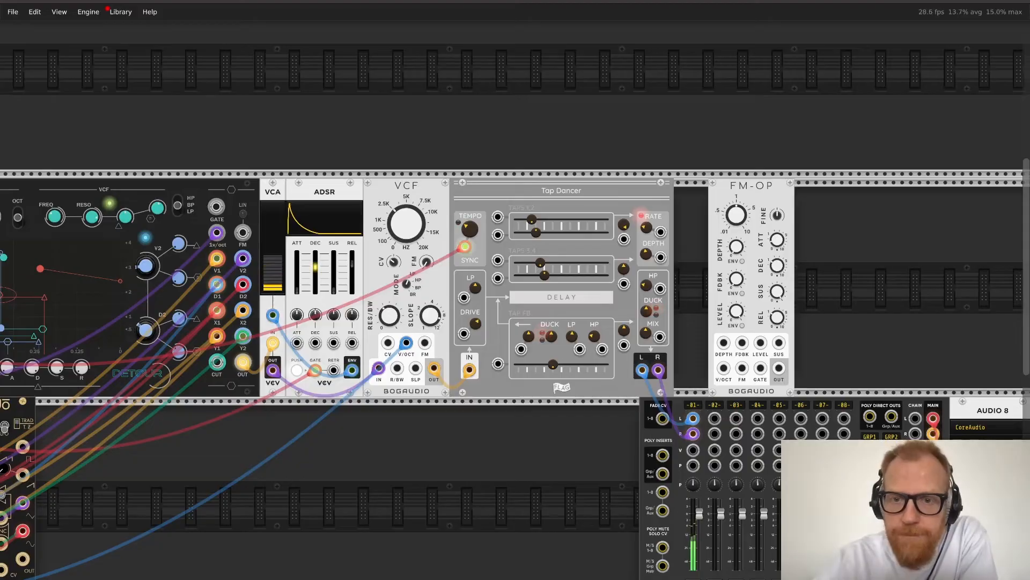
scroll(752, 215, down, 1)
drag(757, 171, 171, 69)
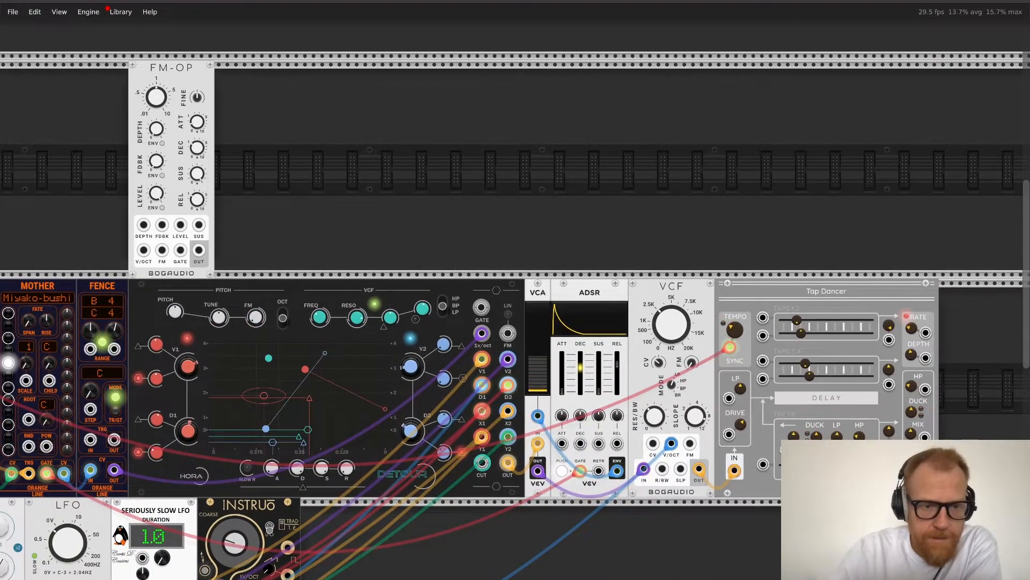
Step: Patch Fence's CV output to FM-OP's V/OCT, Mother's gate output to its gate input, and FM-OP's output to mixer channel 2
scroll(197, 126, left, 4)
scroll(197, 125, left, 1)
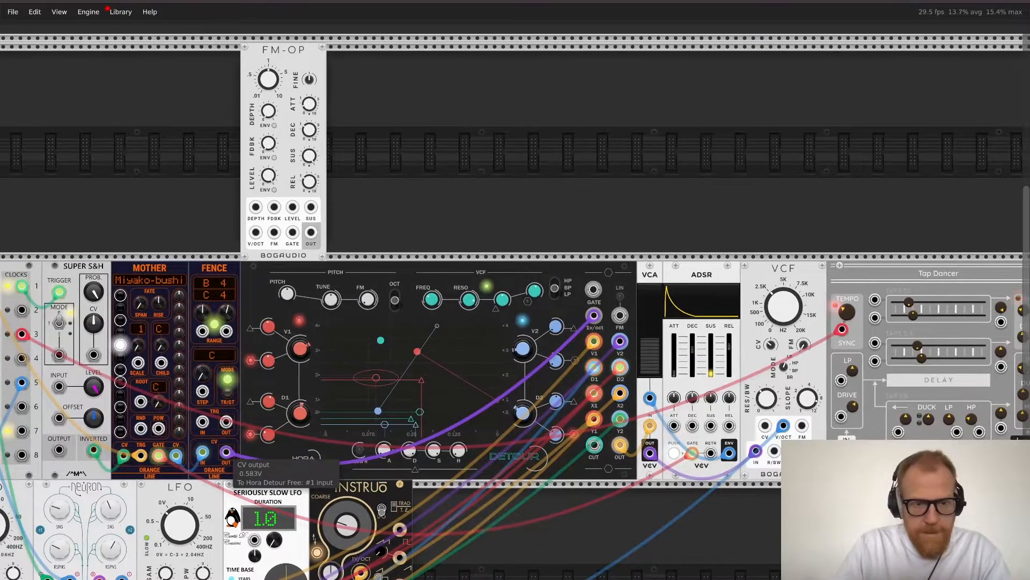
drag(226, 451, 256, 232)
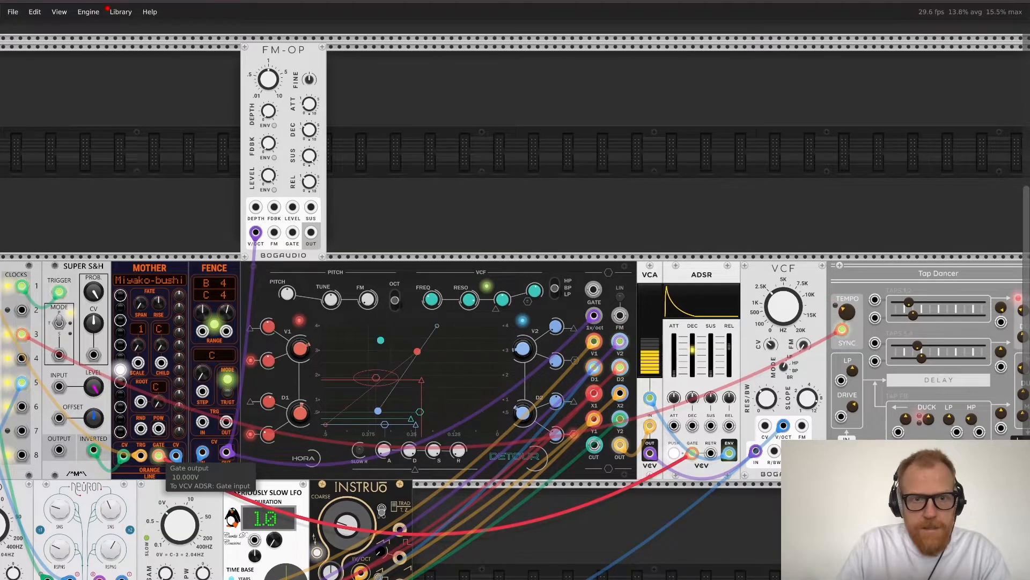
drag(158, 455, 293, 233)
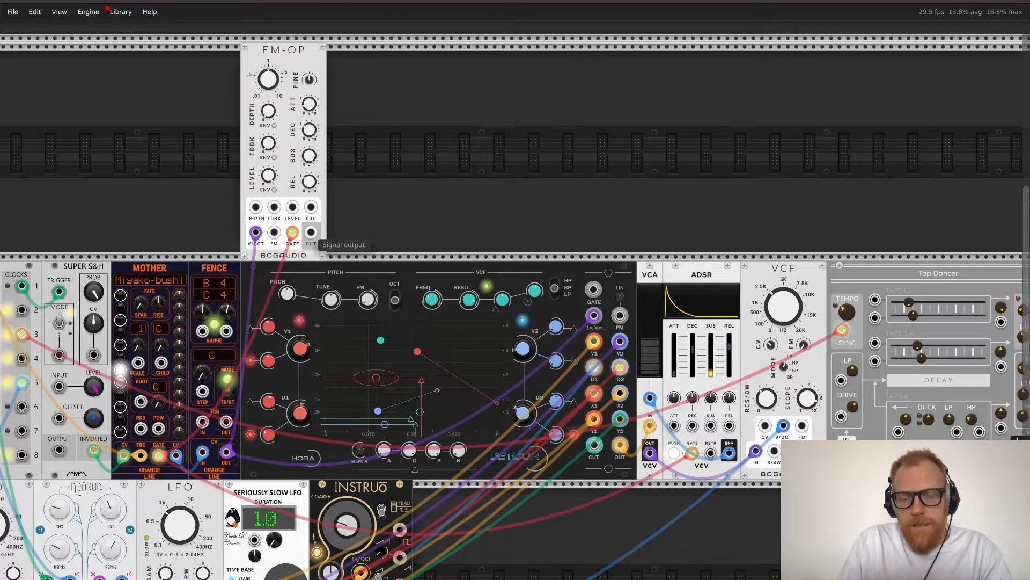
drag(311, 233, 1005, 380)
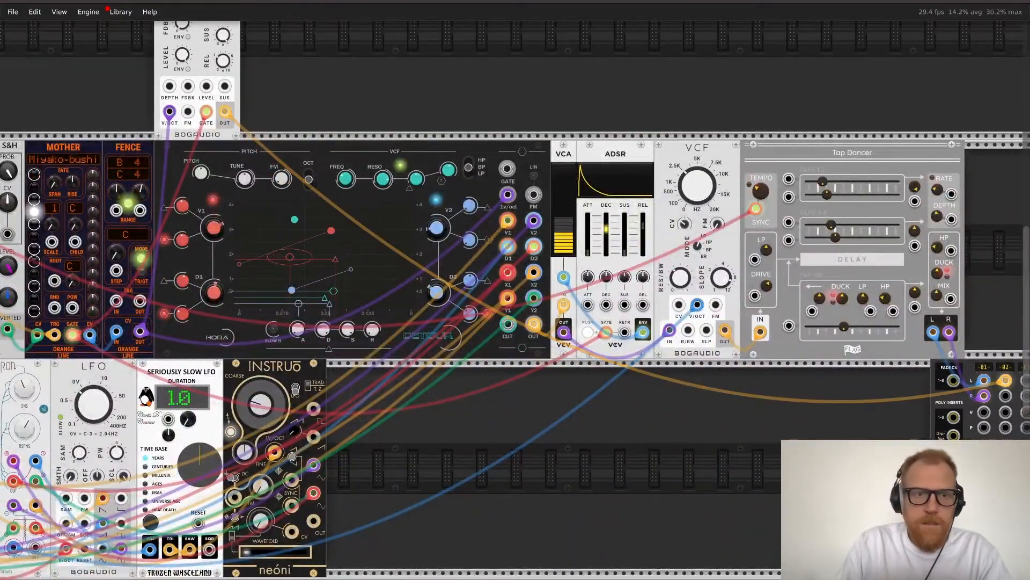
Step: Search the module library for "fence", add a second Fence and place it directly beside FM-OP
scroll(1005, 380, up, 5)
scroll(1005, 380, left, 3)
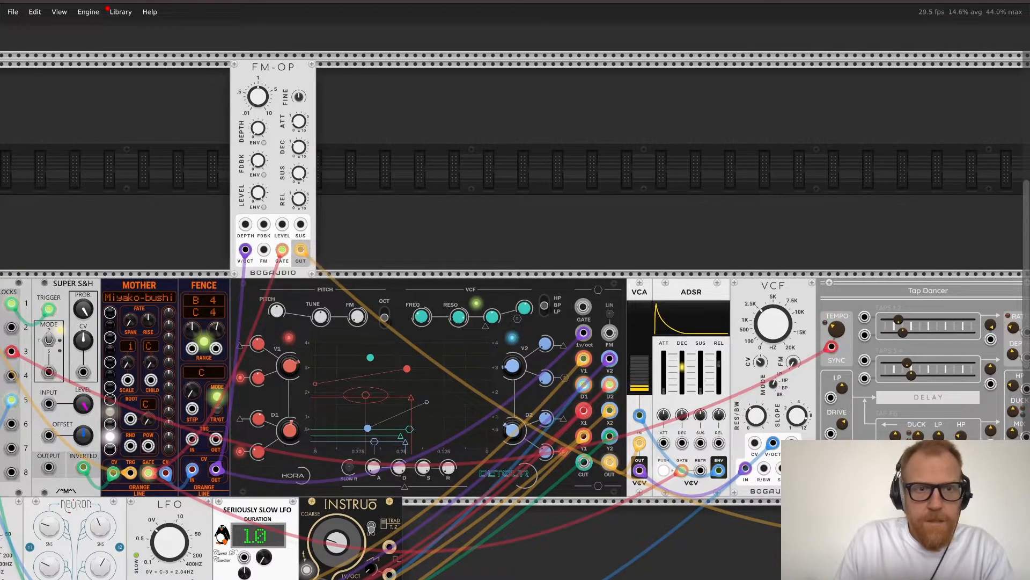
key(Return)
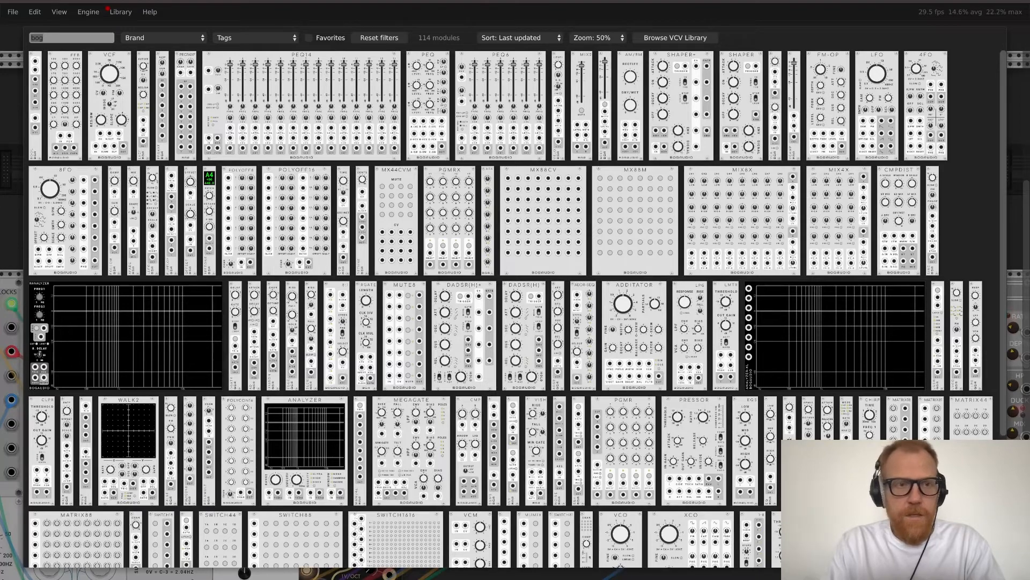
text(fence)
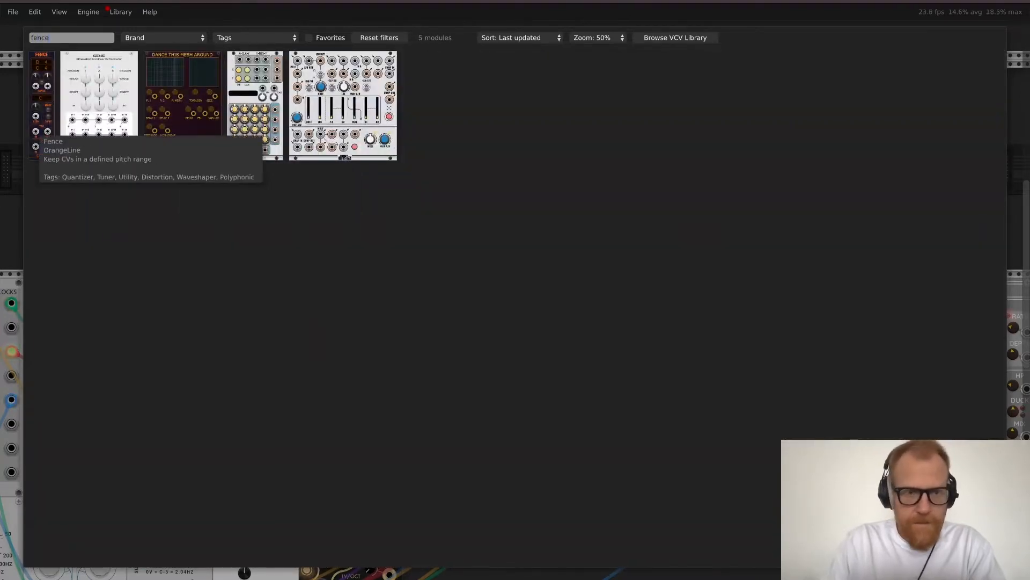
key(Return)
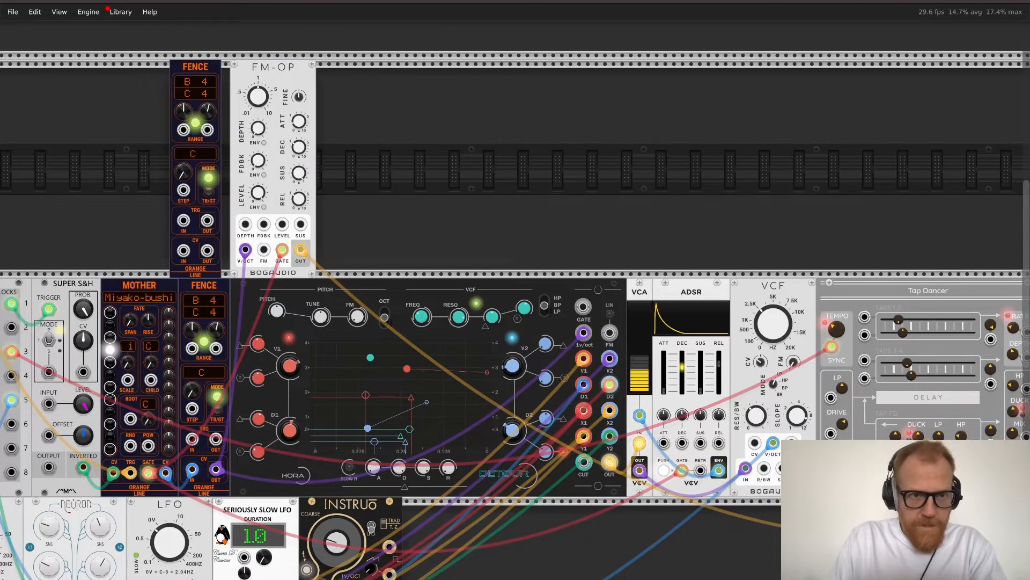
drag(196, 168, 204, 168)
Step: Route the pitch CV through the new Fence into FM-OP's V/OCT and set its range to E 3 and F 2
mouse_move(245, 250)
mouse_down()
mouse_move(192, 250)
mouse_move(245, 250)
mouse_up()
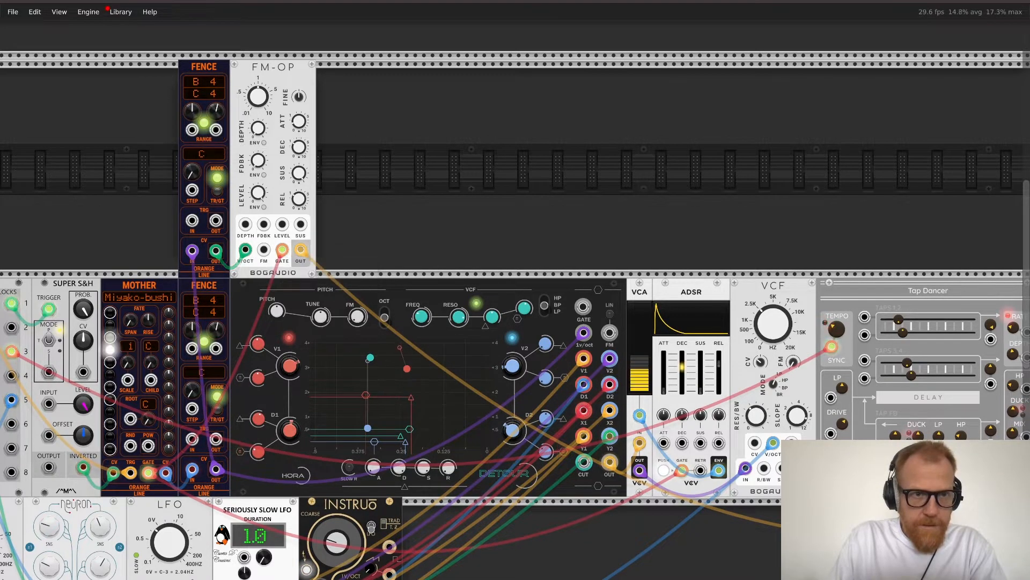
drag(191, 111, 192, 116)
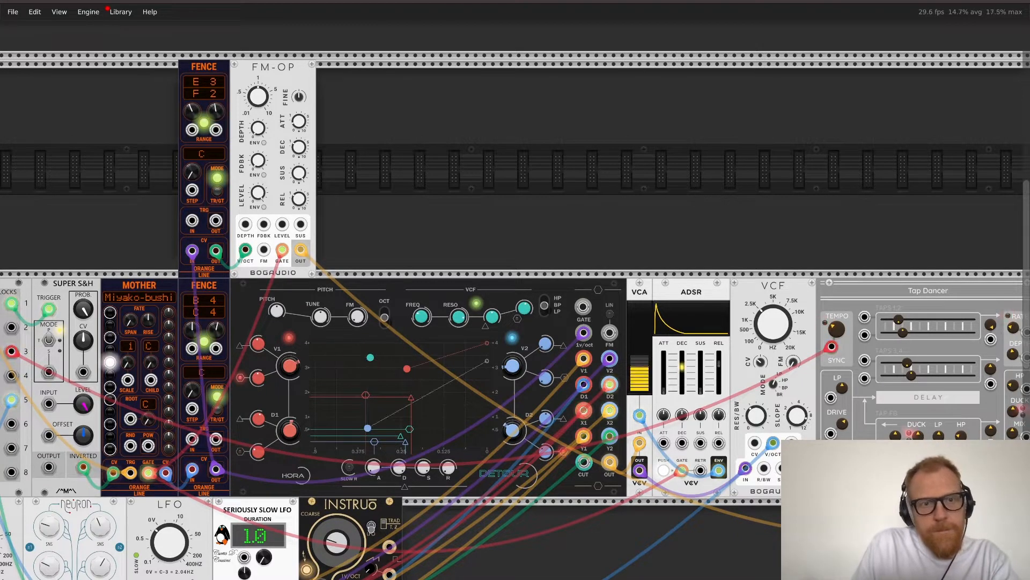
Step: Enable the envelope on FM-OP's feedback, lower its sustain and set its release to about 1.95 s
mouse_move(259, 160)
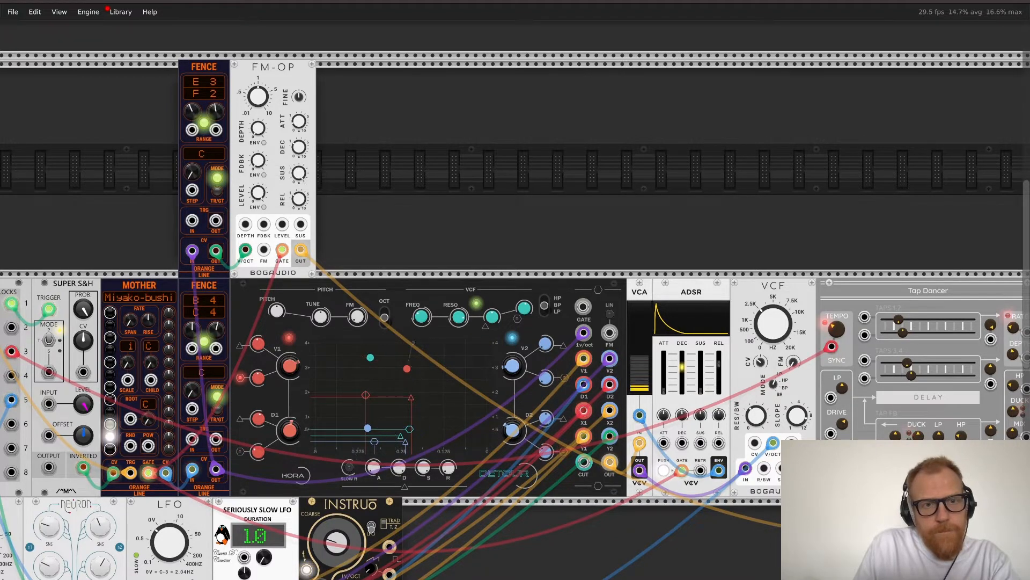
click(263, 175)
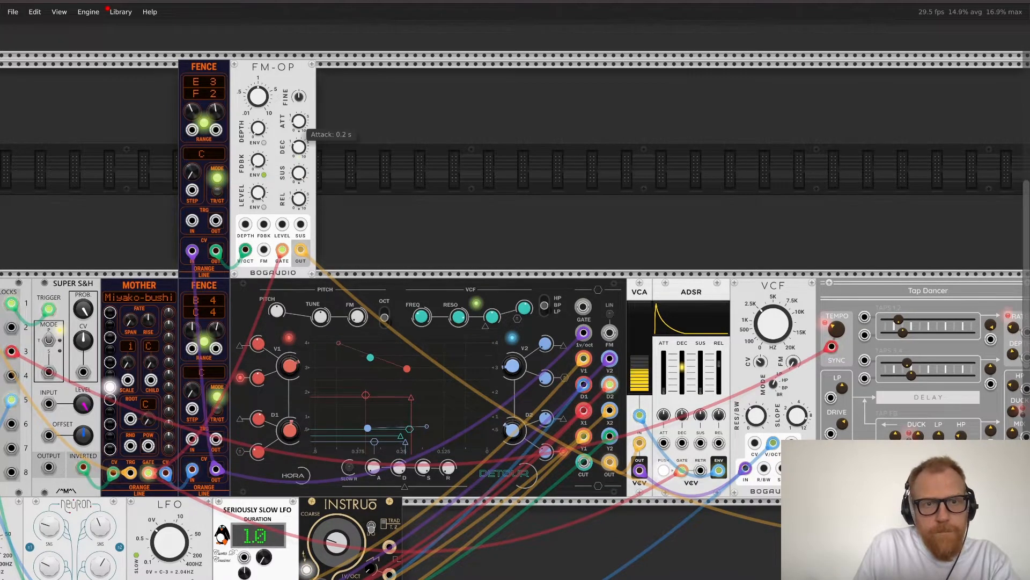
mouse_move(299, 122)
mouse_move(299, 174)
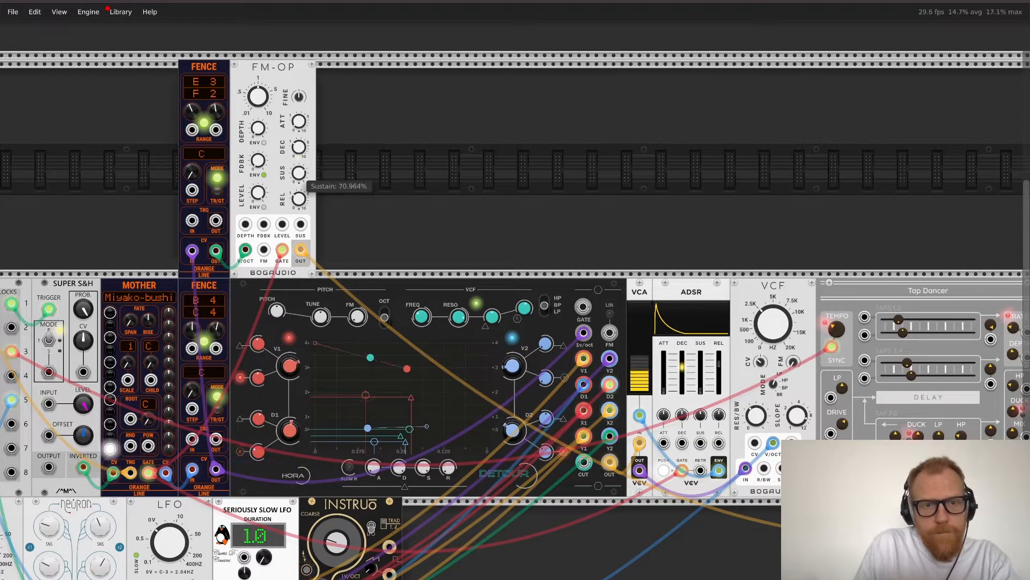
drag(299, 173, 298, 146)
mouse_move(299, 147)
mouse_move(299, 199)
mouse_down()
mouse_move(299, 174)
mouse_move(299, 200)
mouse_up()
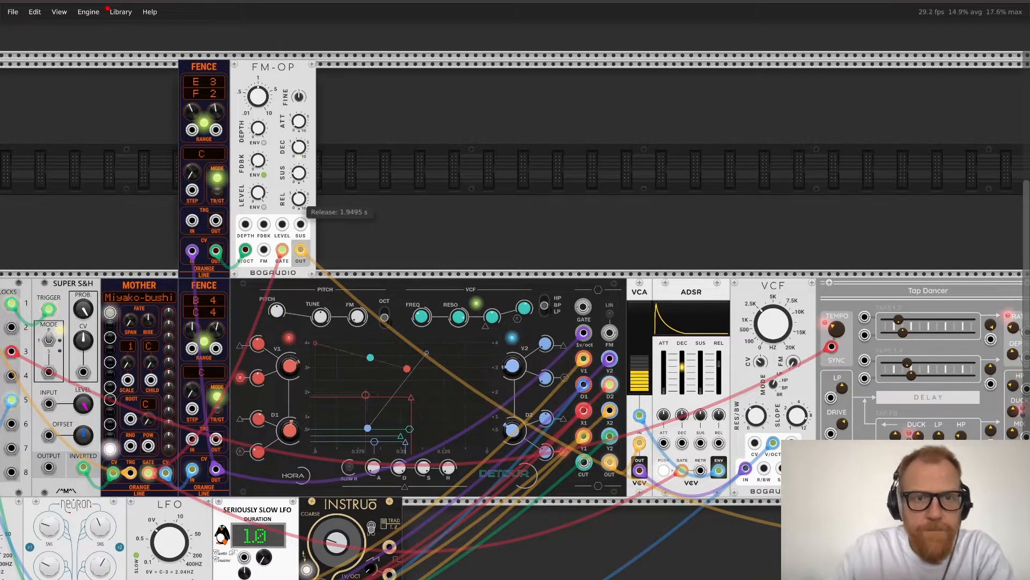
Step: Set FM-OP's decay to about 1.76 s and sustain to about 20%, then adjust its feedback amount
mouse_move(299, 121)
drag(299, 121, 299, 151)
mouse_move(299, 147)
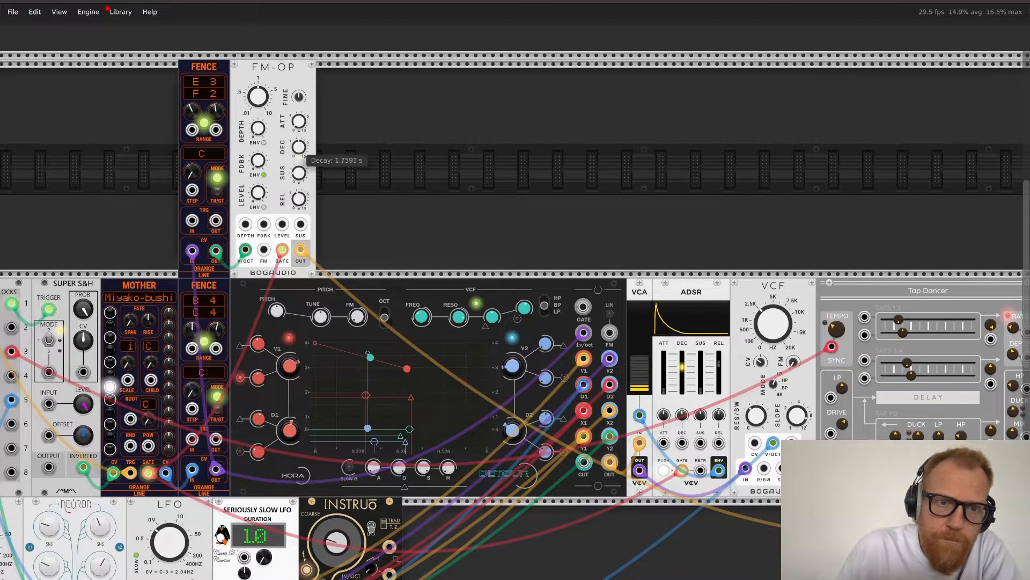
mouse_move(299, 173)
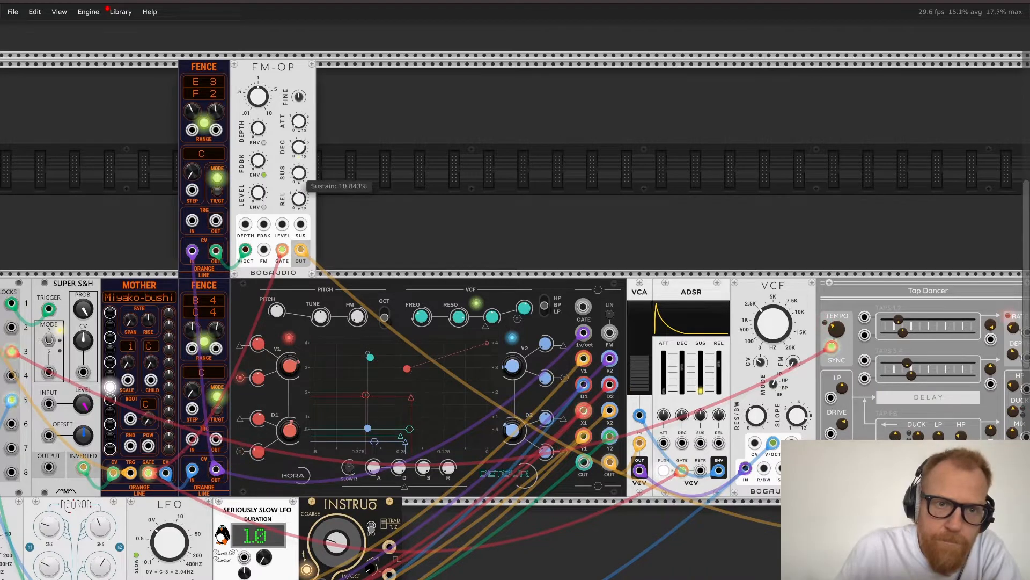
mouse_move(258, 160)
drag(258, 160, 258, 164)
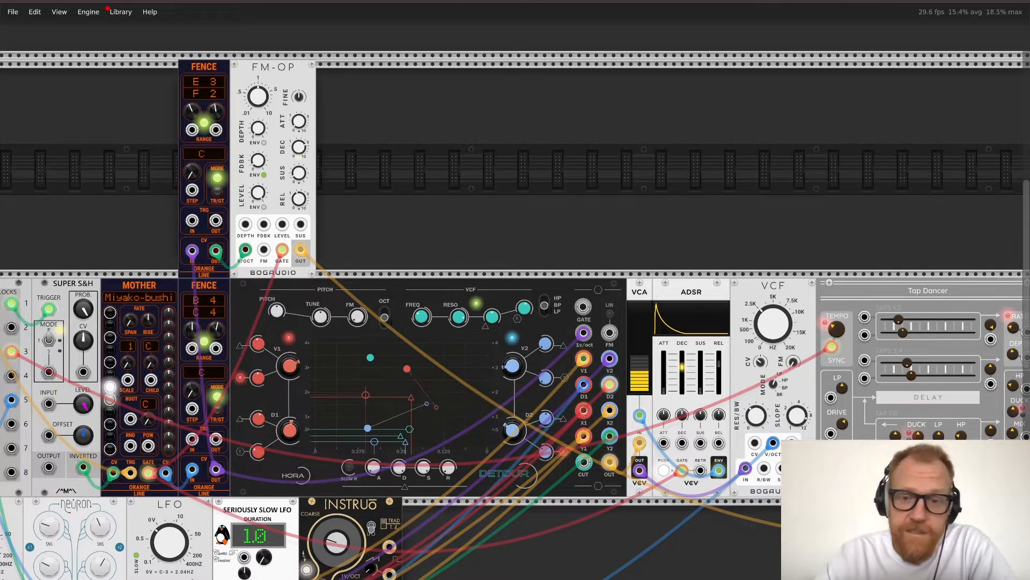
Step: Follow the FM-OP cable to the mixer and lower the channel 2 fader slightly
scroll(515, 301, right, 9)
scroll(515, 300, down, 3)
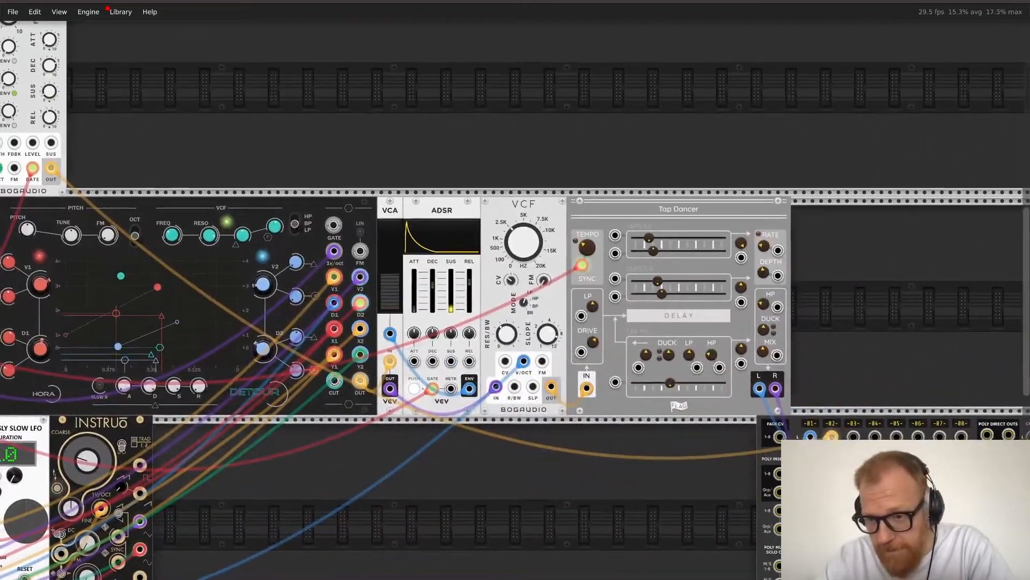
scroll(515, 300, down, 4)
scroll(515, 300, left, 2)
scroll(515, 300, up, 11)
scroll(515, 301, left, 3)
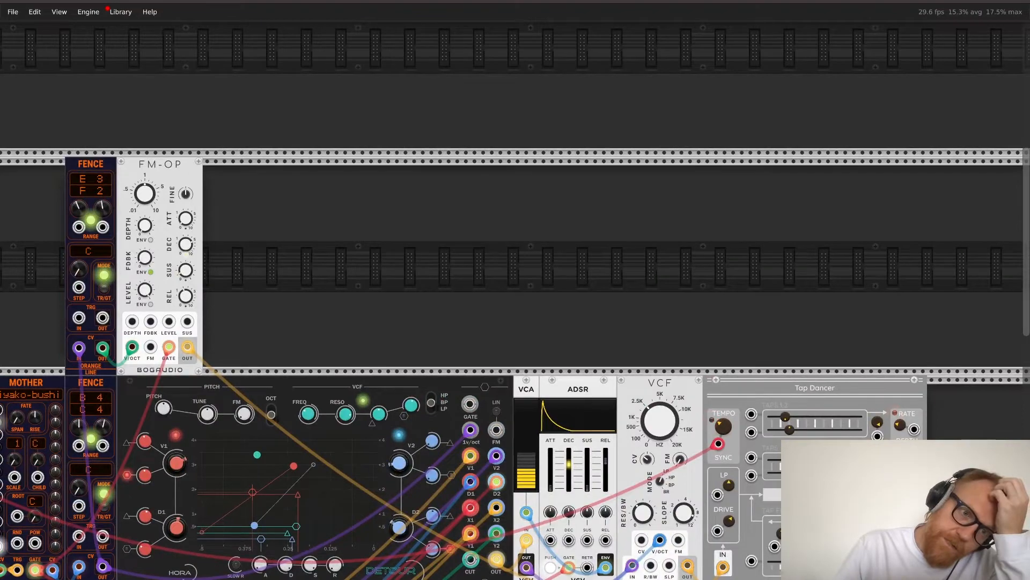
scroll(515, 300, right, 20)
scroll(515, 300, down, 7)
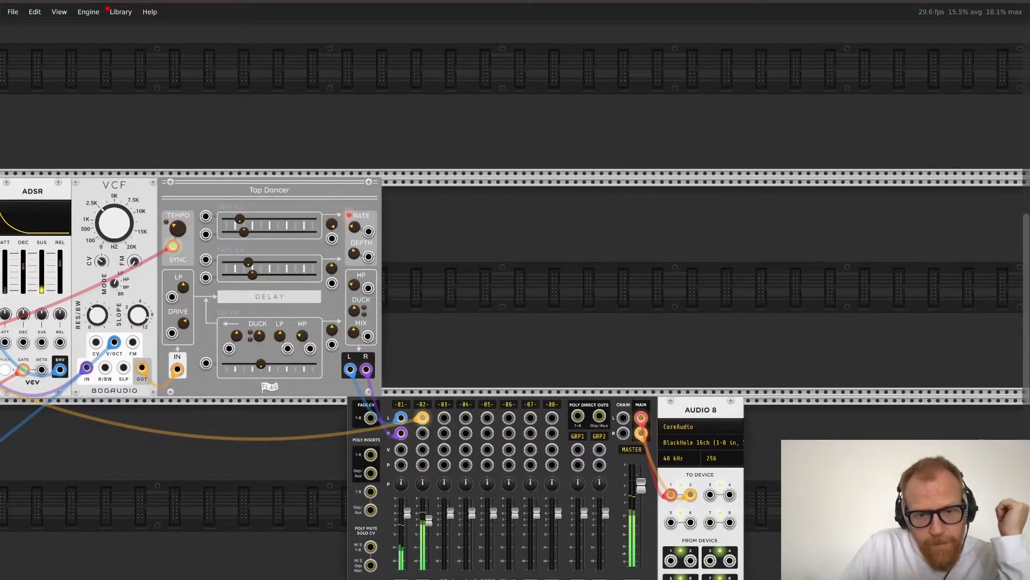
Step: Duplicate the VCA and ADSR together and place the copies directly beside FM-OP in the upper row
scroll(515, 300, left, 18)
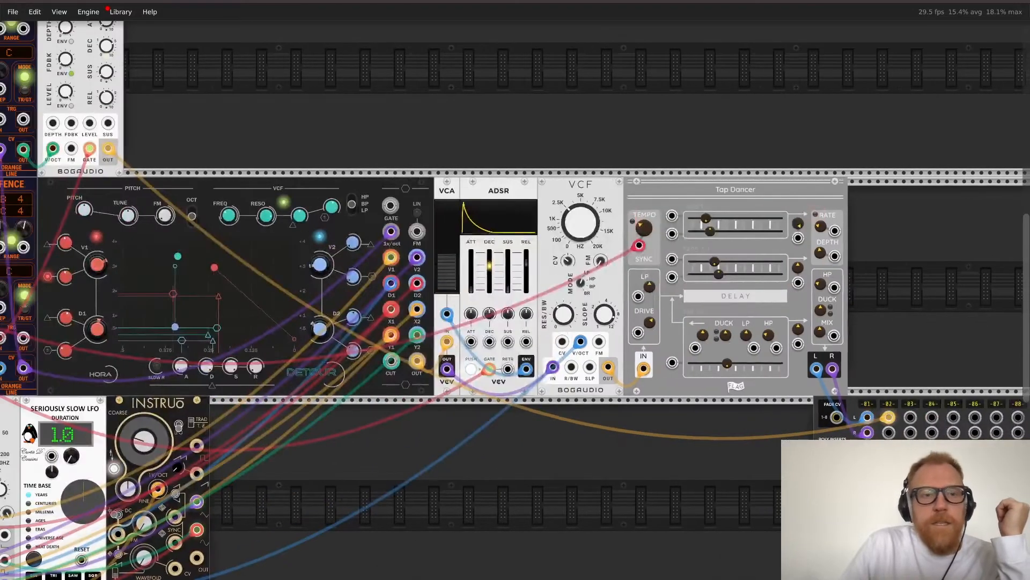
scroll(515, 300, up, 4)
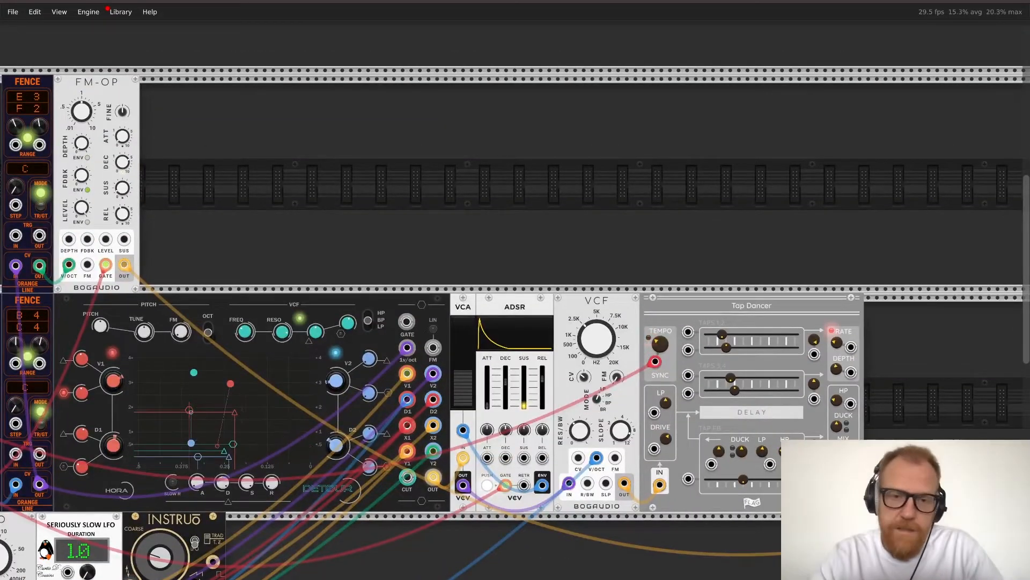
drag(464, 261, 514, 345)
key(ctrl+d)
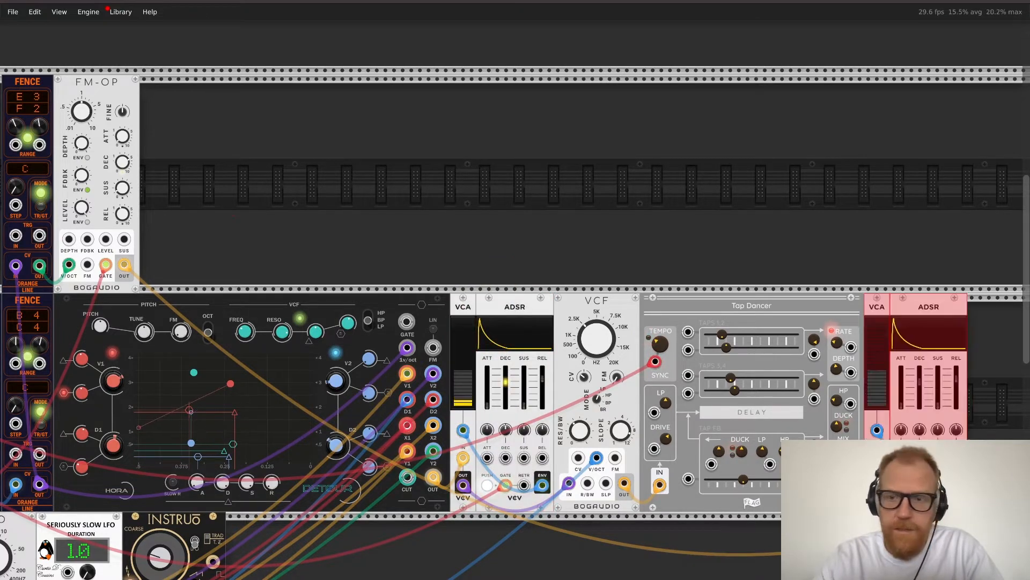
drag(929, 307, 204, 89)
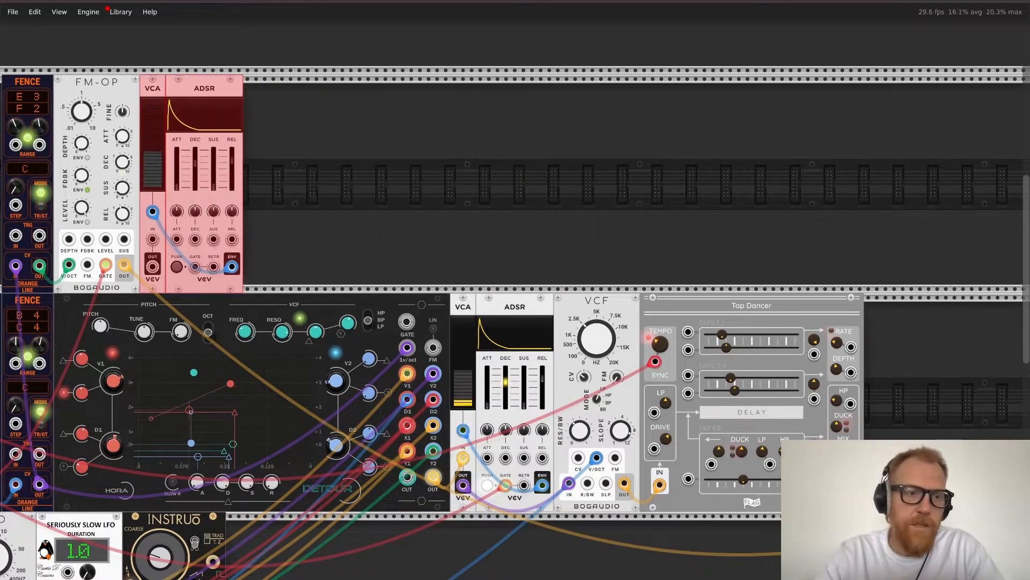
click(300, 183)
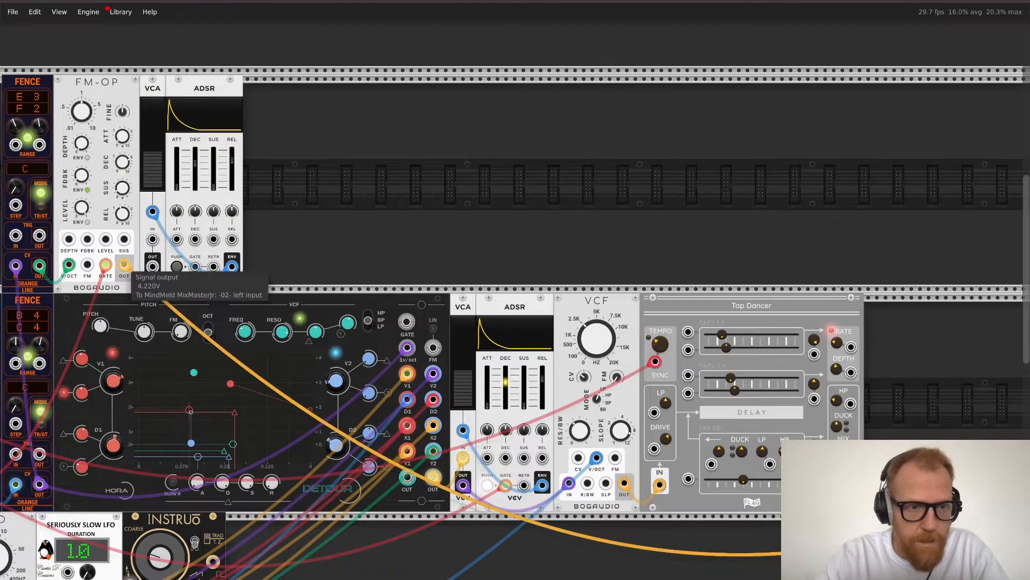
Step: Route FM-OP's output through the new VCA to mixer channel 2, then raise the new ADSR's sustain and the VCA's level
mouse_move(124, 265)
mouse_down()
mouse_move(152, 266)
mouse_move(152, 240)
mouse_move(126, 274)
mouse_move(124, 265)
mouse_up()
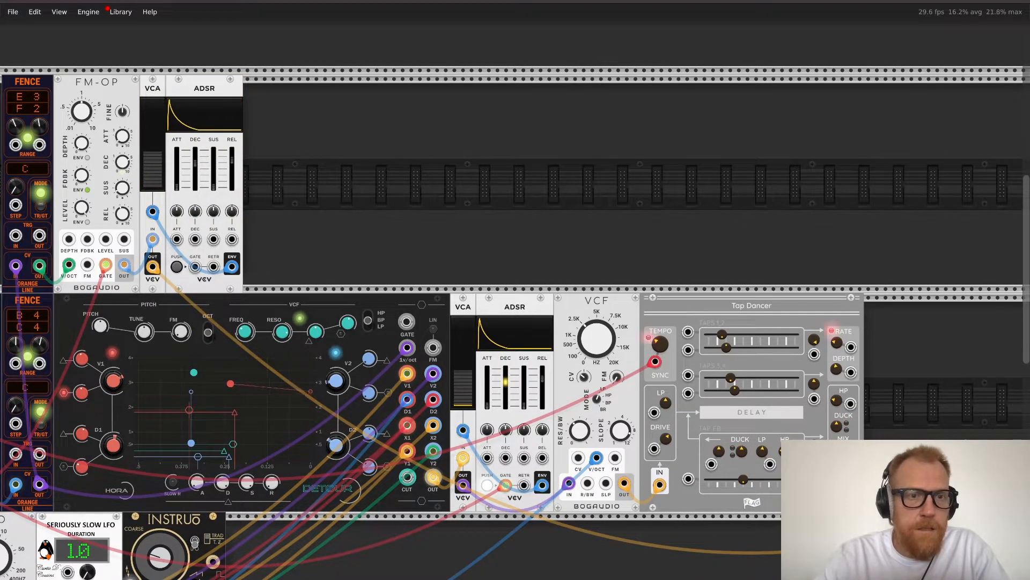
drag(213, 186, 214, 172)
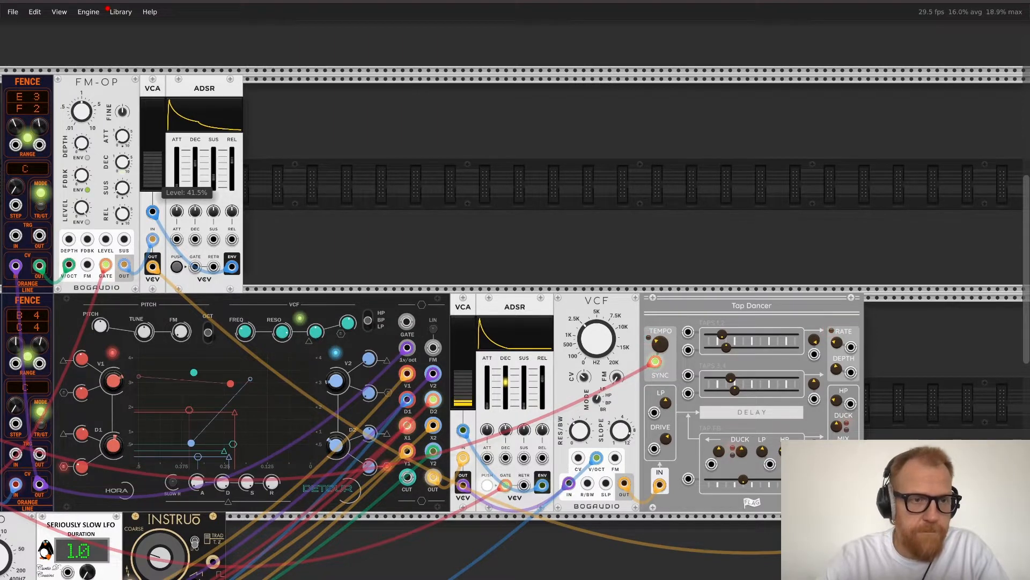
drag(153, 161, 152, 127)
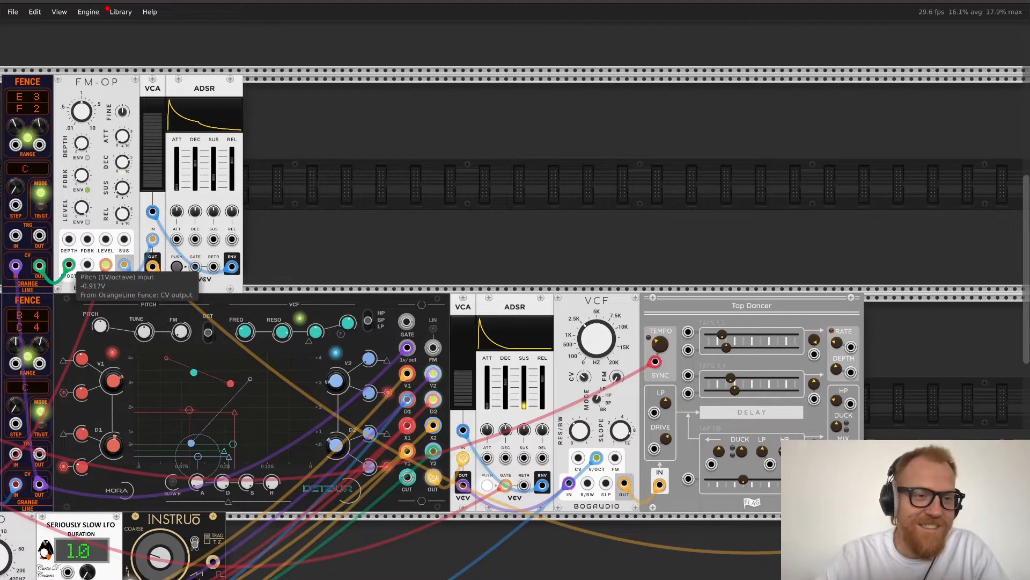
Step: Patch Mother's gate output to the new ADSR's gate input and set that envelope's sustain to about 34%
drag(69, 264, 166, 203)
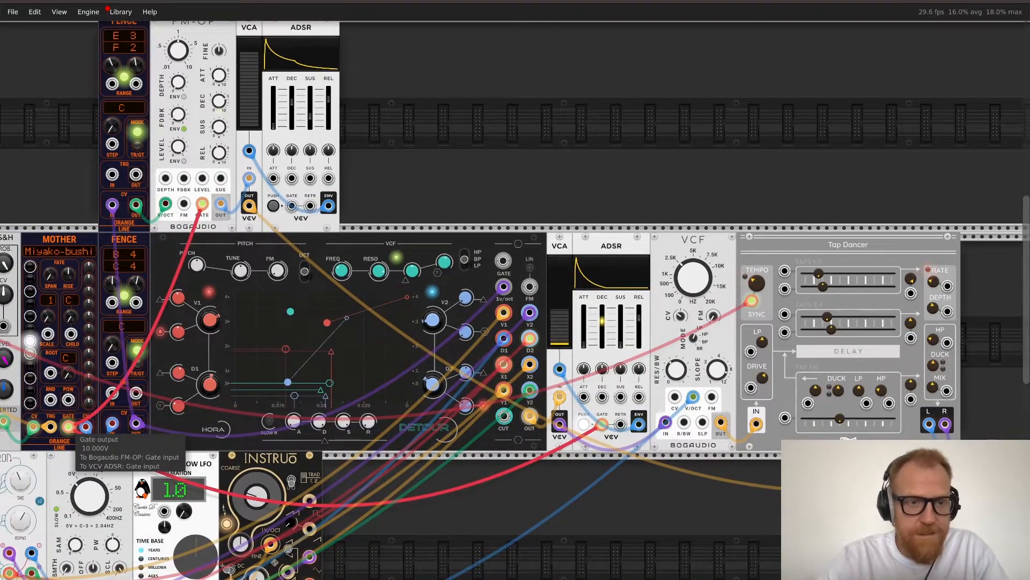
drag(68, 426, 292, 206)
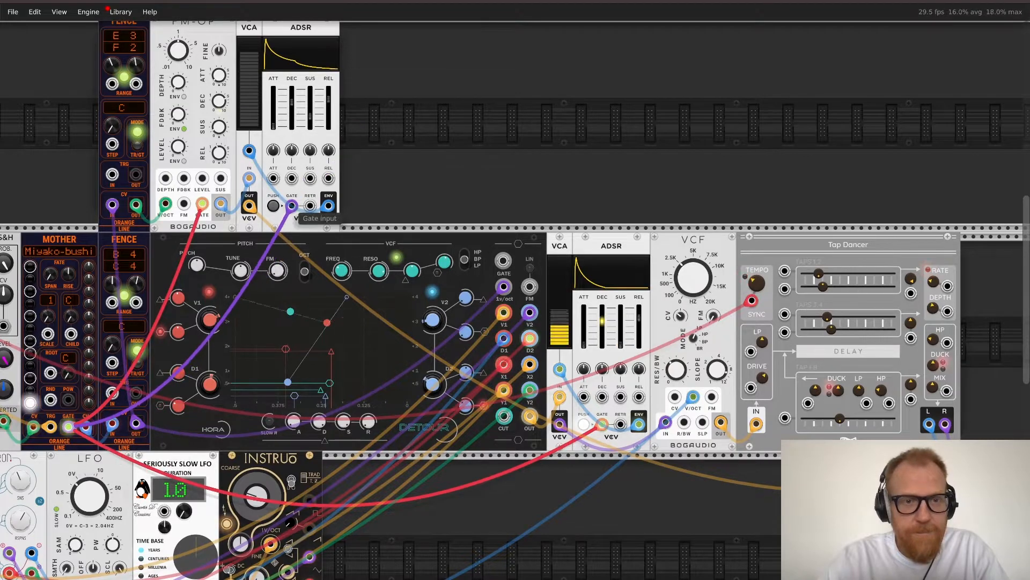
drag(355, 177, 340, 283)
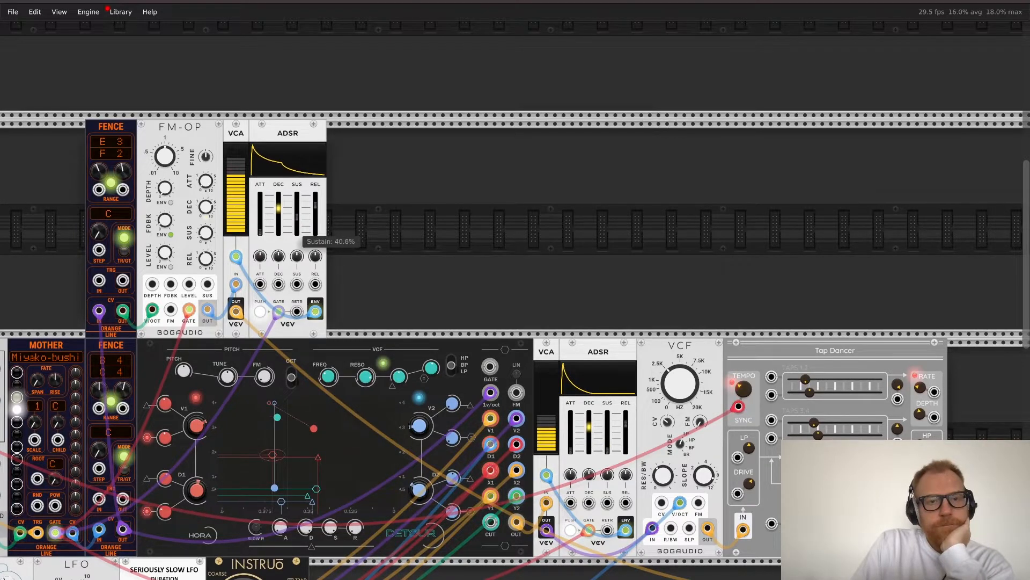
drag(297, 216, 297, 219)
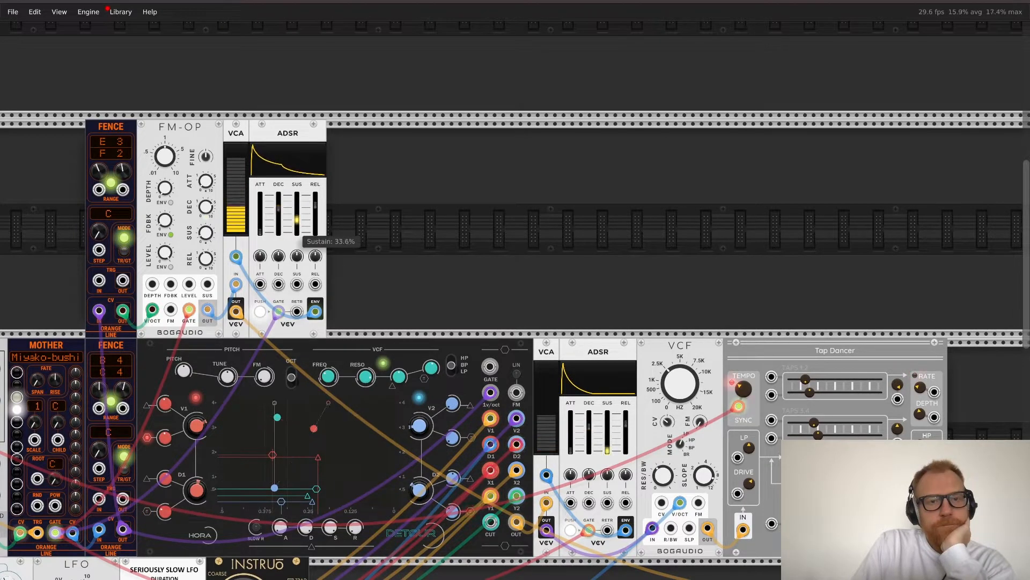
Step: Fine-tune the release and attack of the ADSR beside FM-OP, with attack about 1.4 ms, and adjust FM-OP's depth
drag(315, 213, 315, 211)
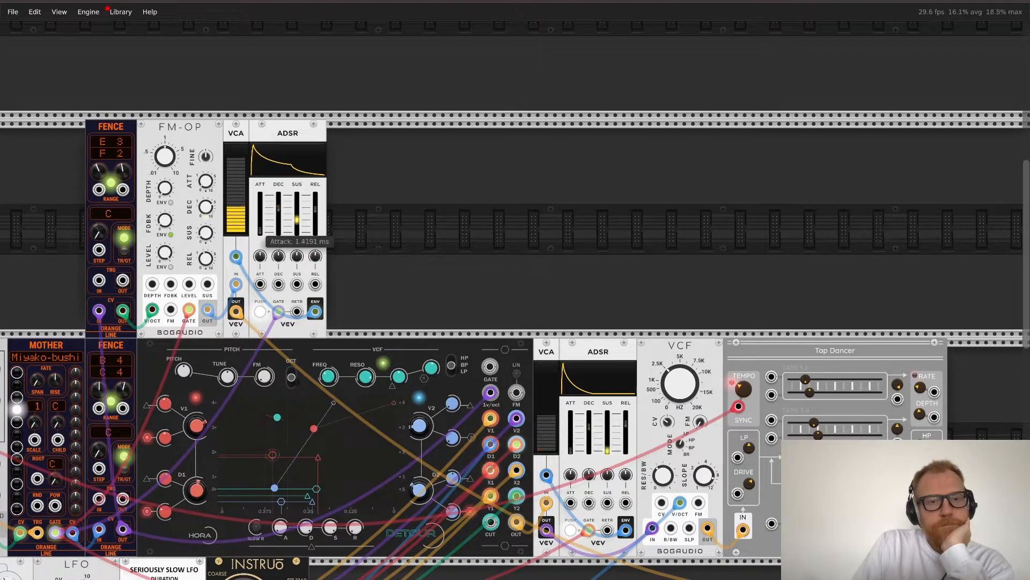
drag(260, 229, 260, 227)
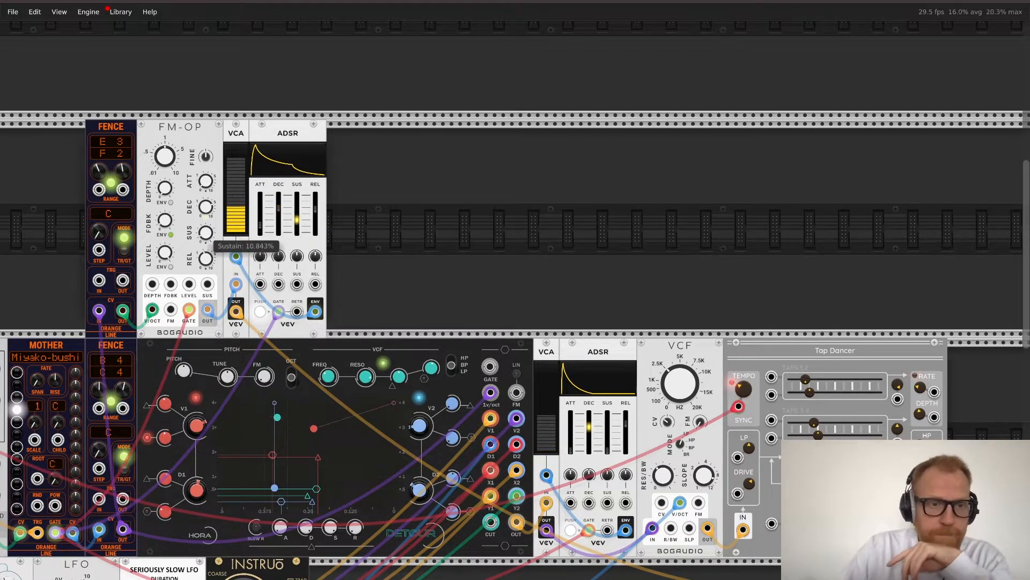
mouse_move(165, 188)
mouse_down()
mouse_move(165, 177)
mouse_move(165, 189)
mouse_up()
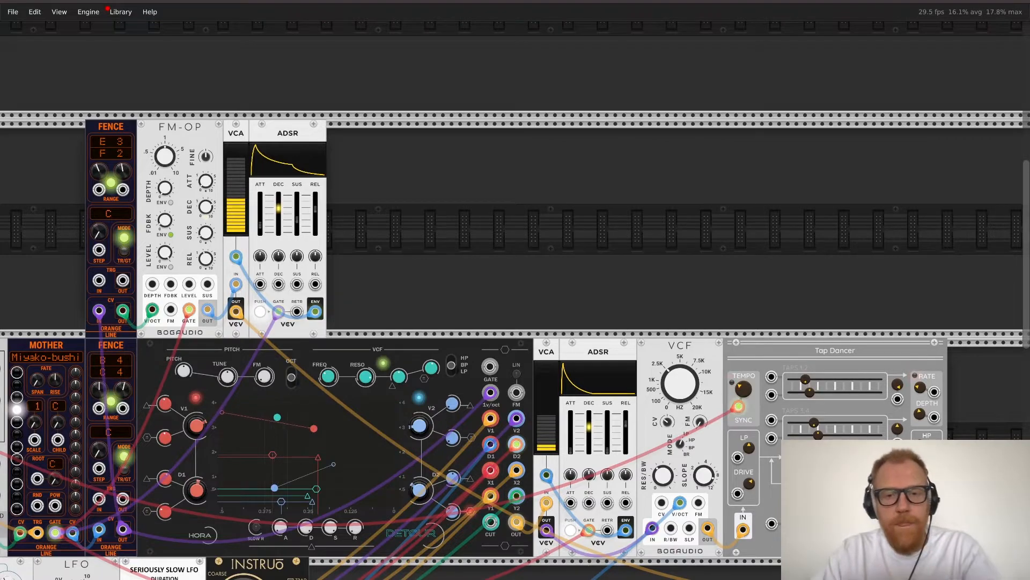
Step: Search the module browser for "bog" and add the Bogaudio FFB fixed filter bank in the upper row
key(Return)
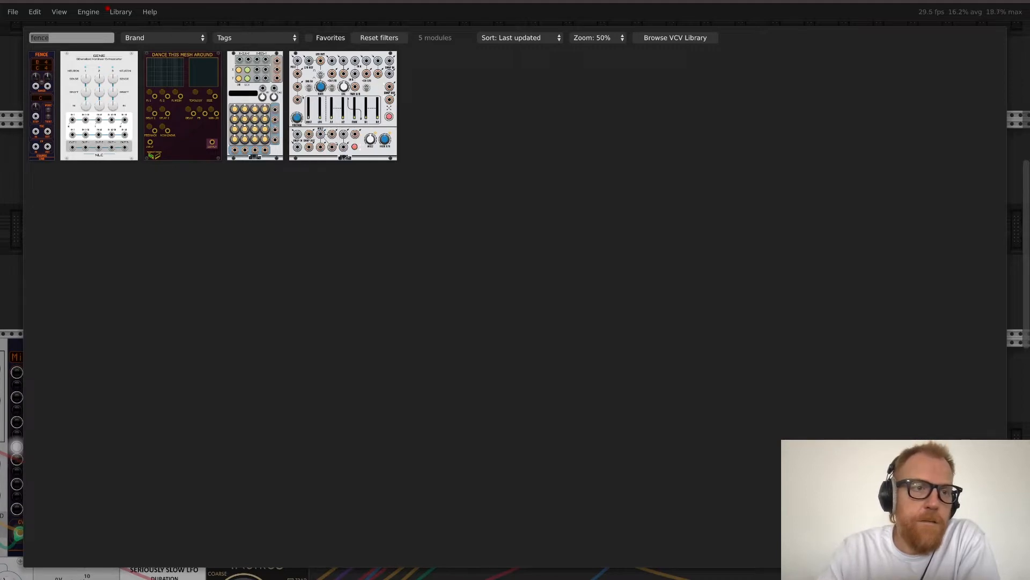
text(fe)
key(BackSpace)
key(BackSpace)
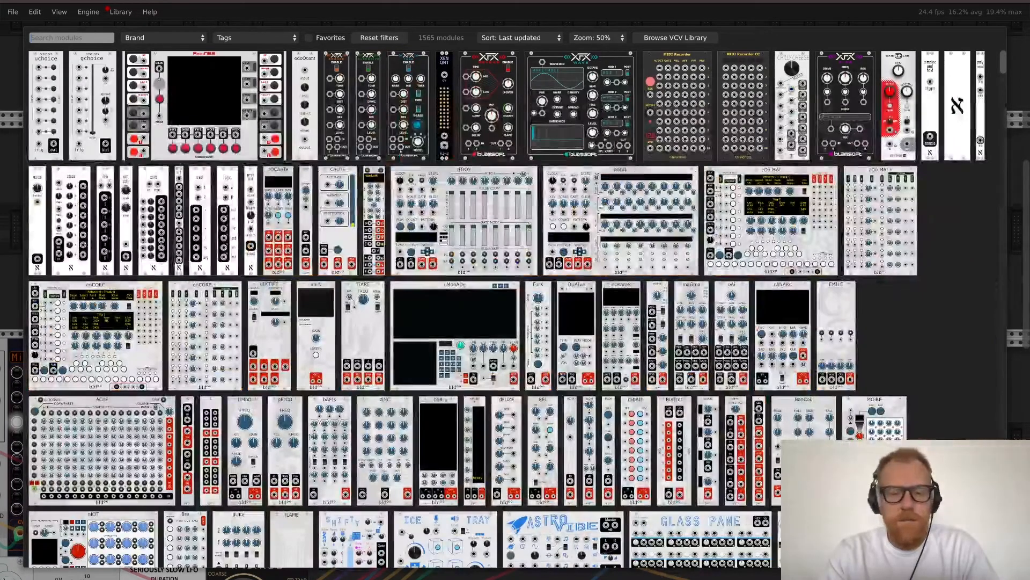
text(bog)
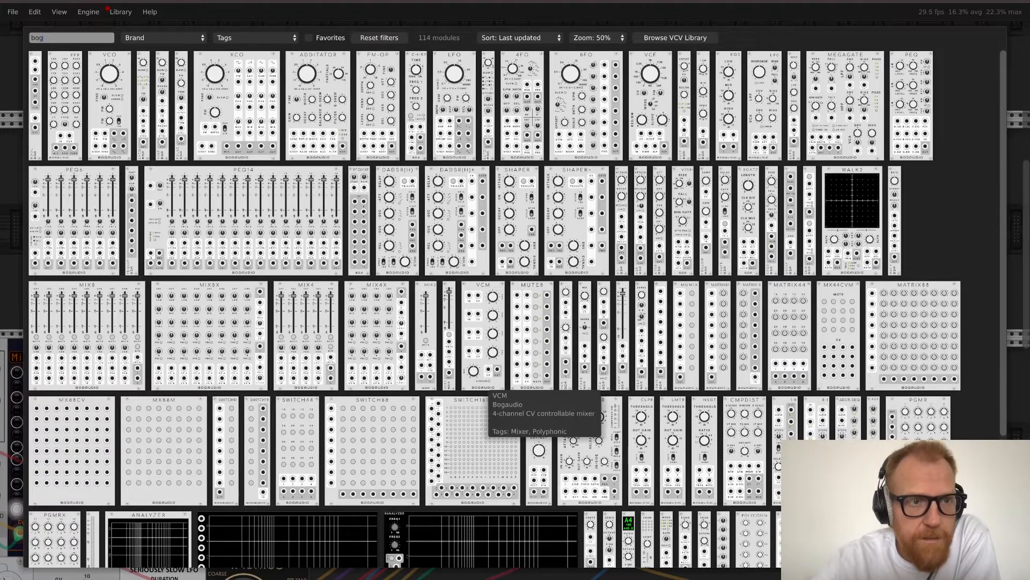
scroll(488, 390, down, 1)
scroll(488, 390, up, 1)
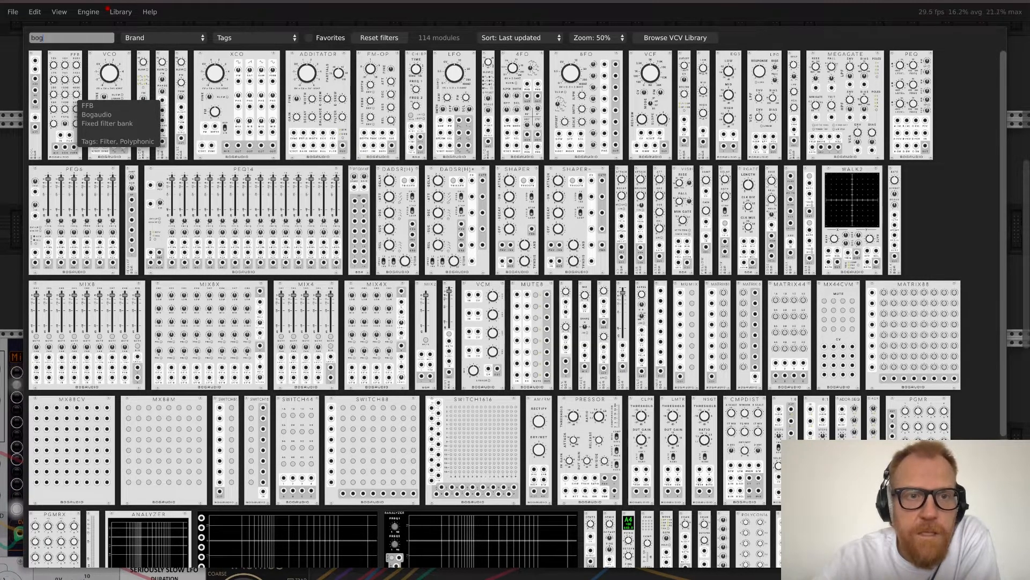
click(74, 99)
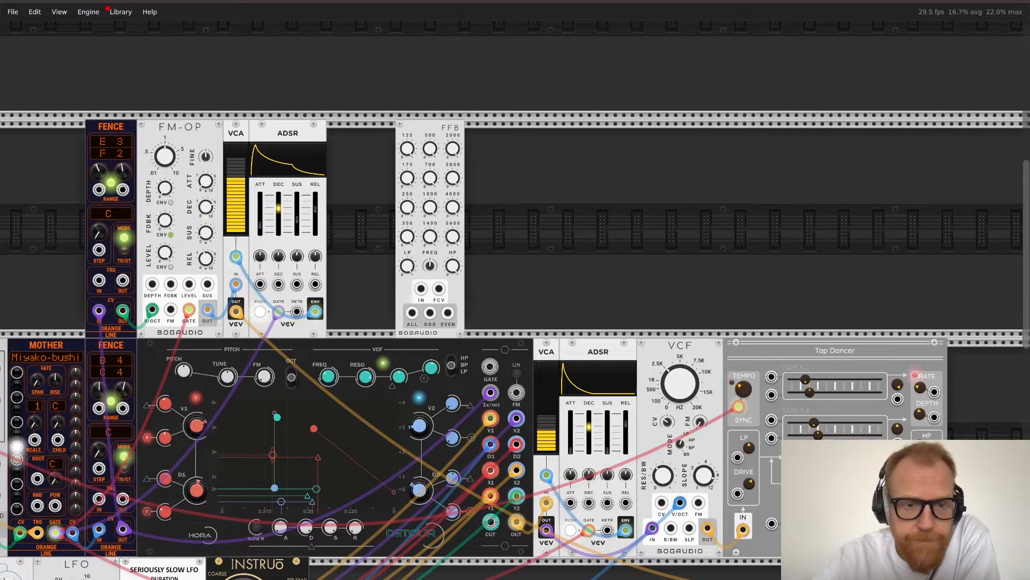
Step: Patch the upper VCA's output into FFB and send FFB's ALL output to mixer channel 2
mouse_move(236, 311)
mouse_down()
mouse_move(430, 313)
mouse_move(221, 318)
mouse_move(236, 311)
mouse_up()
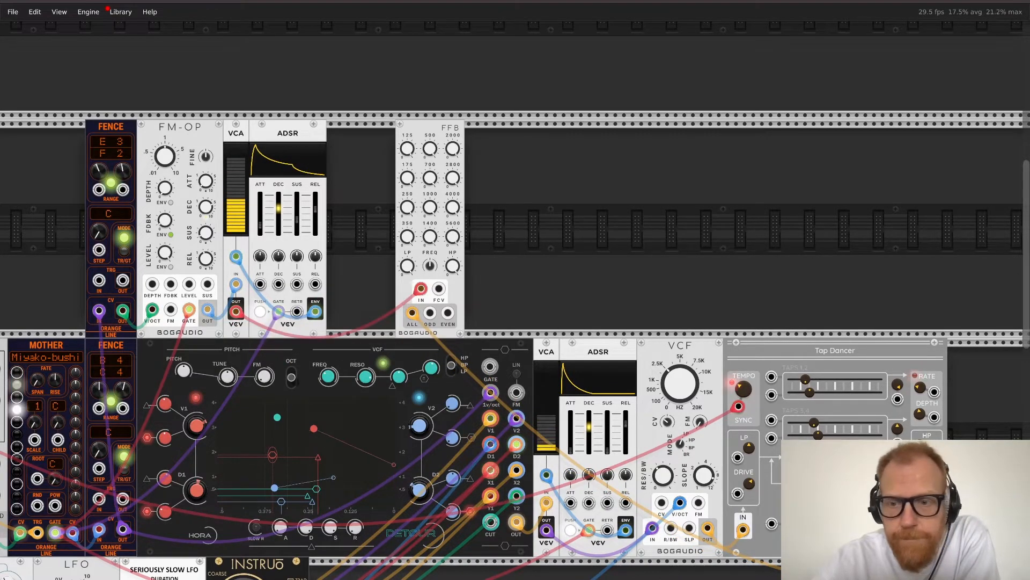
scroll(515, 300, down, 5)
scroll(515, 299, right, 6)
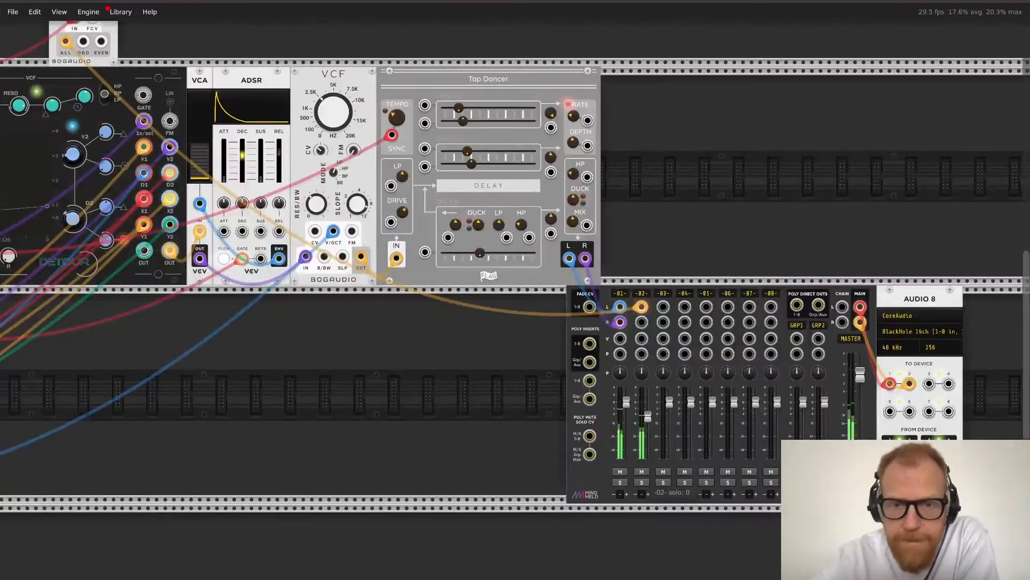
scroll(515, 290, down, 4)
scroll(515, 290, up, 4)
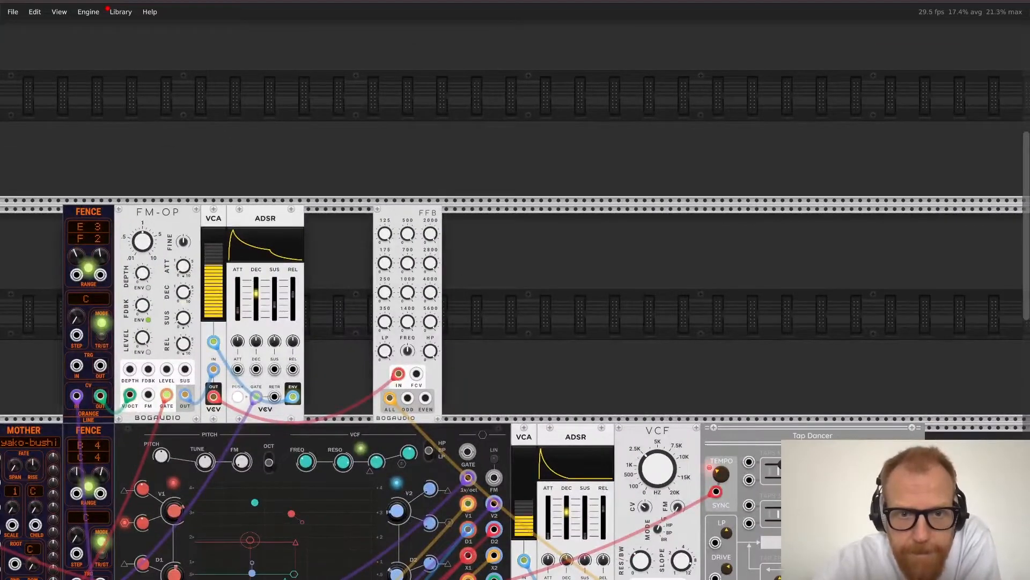
Step: Try different FFB levels, lowering band 1 to about -56 dB and adjusting the highpass and individual band levels
mouse_move(387, 236)
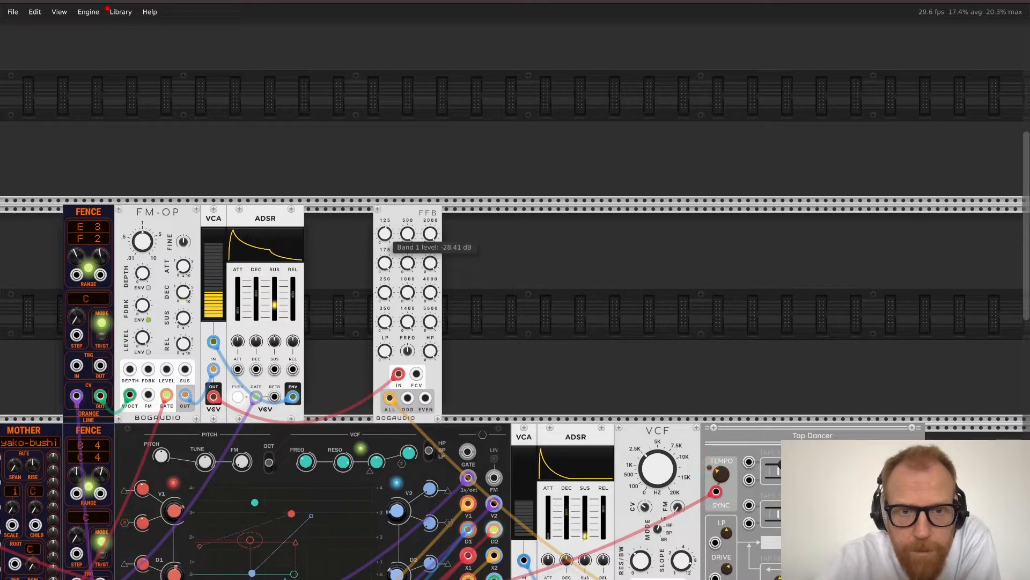
drag(385, 233, 385, 254)
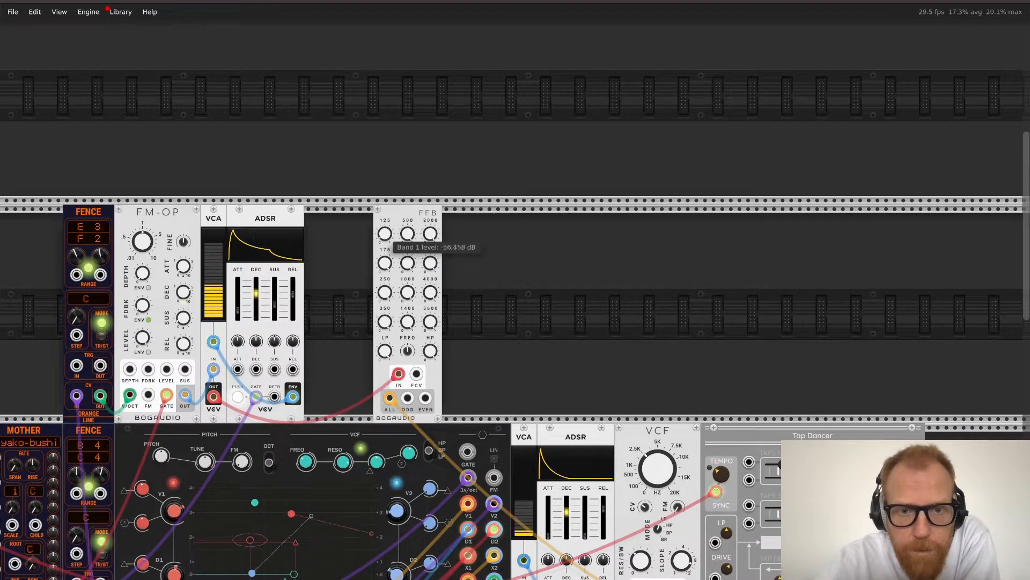
mouse_move(385, 351)
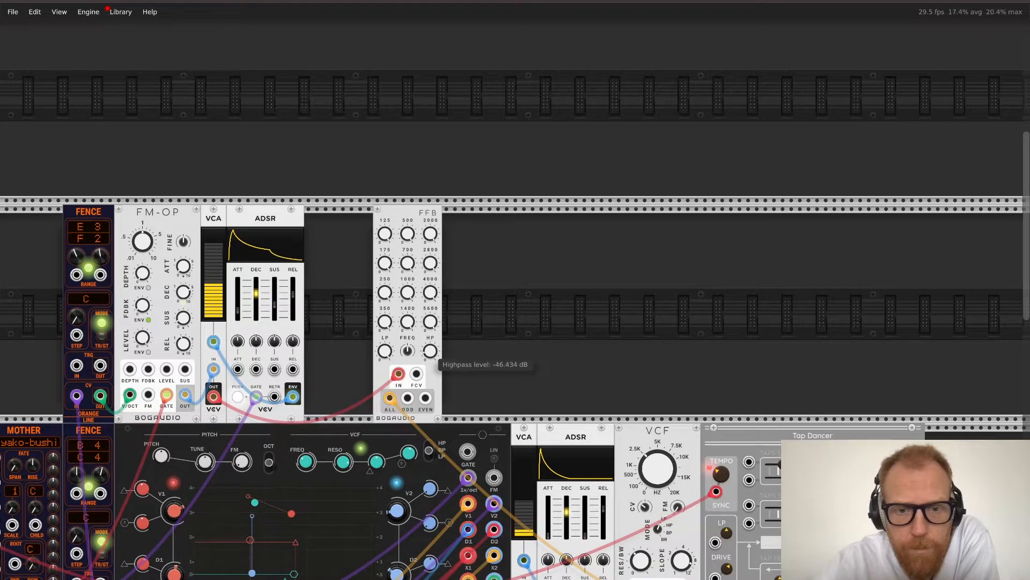
drag(431, 351, 431, 344)
mouse_move(430, 321)
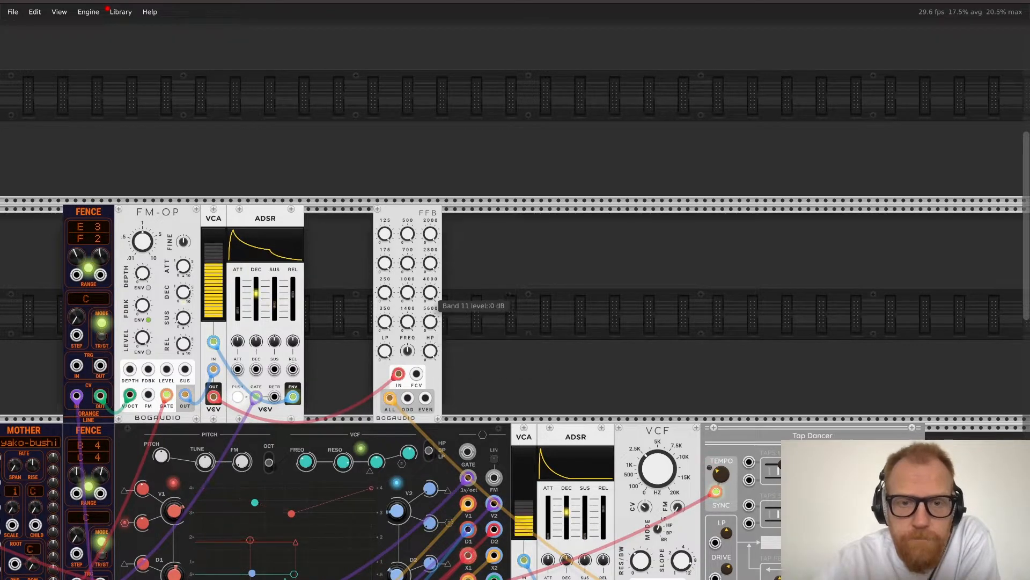
drag(430, 292, 385, 296)
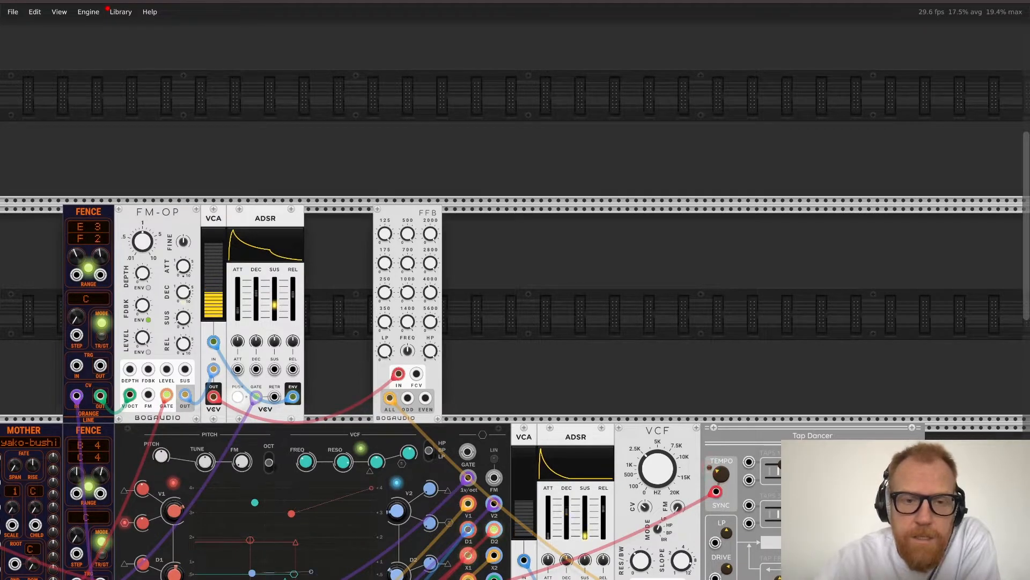
Step: Add a Bogaudio SHAPER+ beside FFB and route the upper VCA through its signal input and output to mixer channel 2
right_click(491, 284)
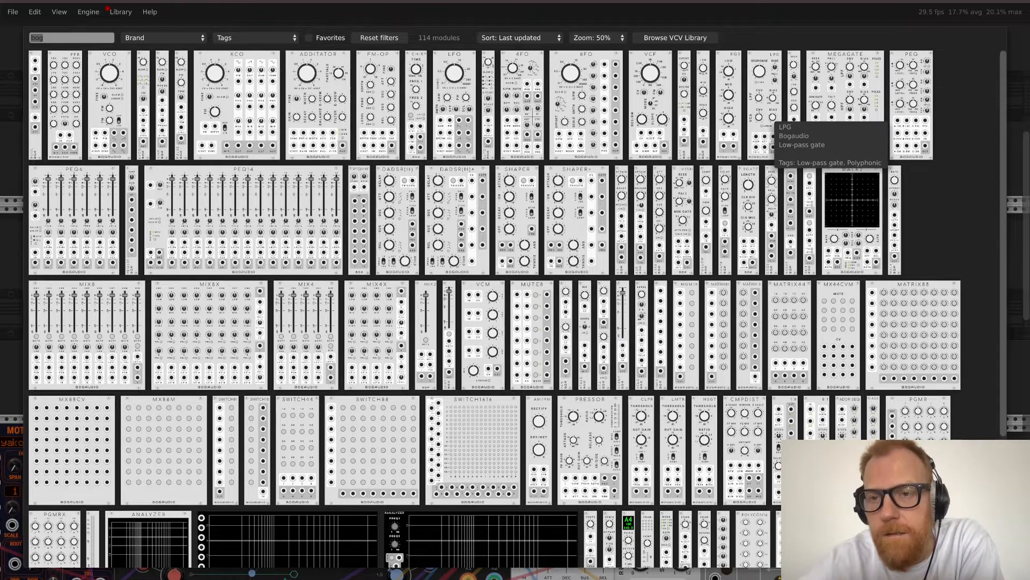
scroll(751, 229, down, 3)
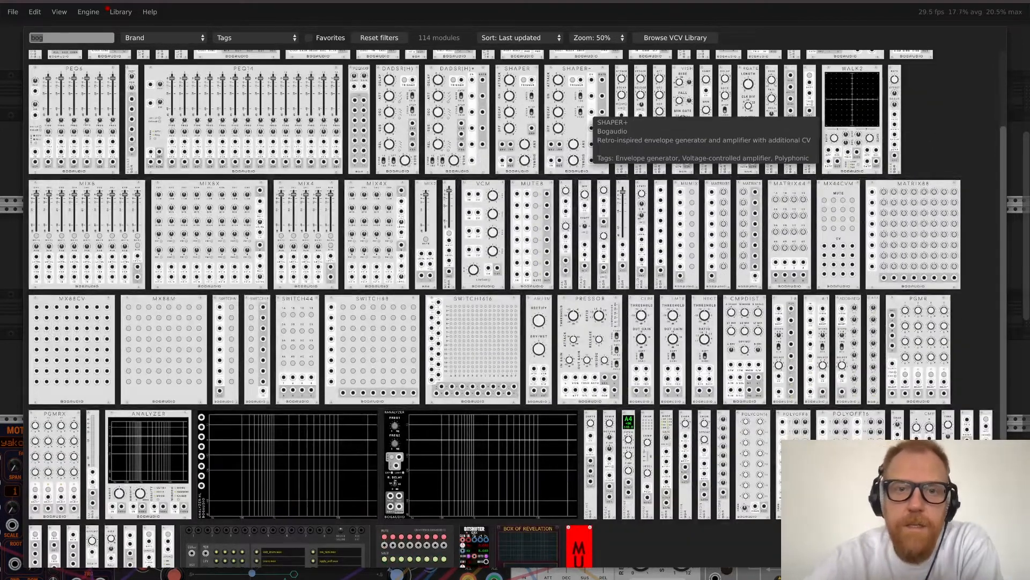
click(590, 99)
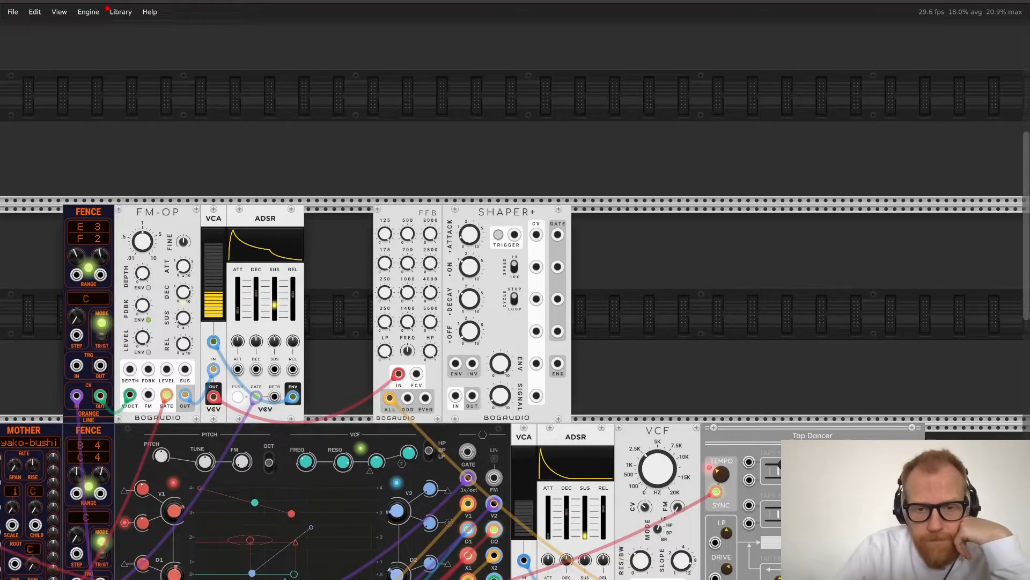
drag(389, 397, 533, 445)
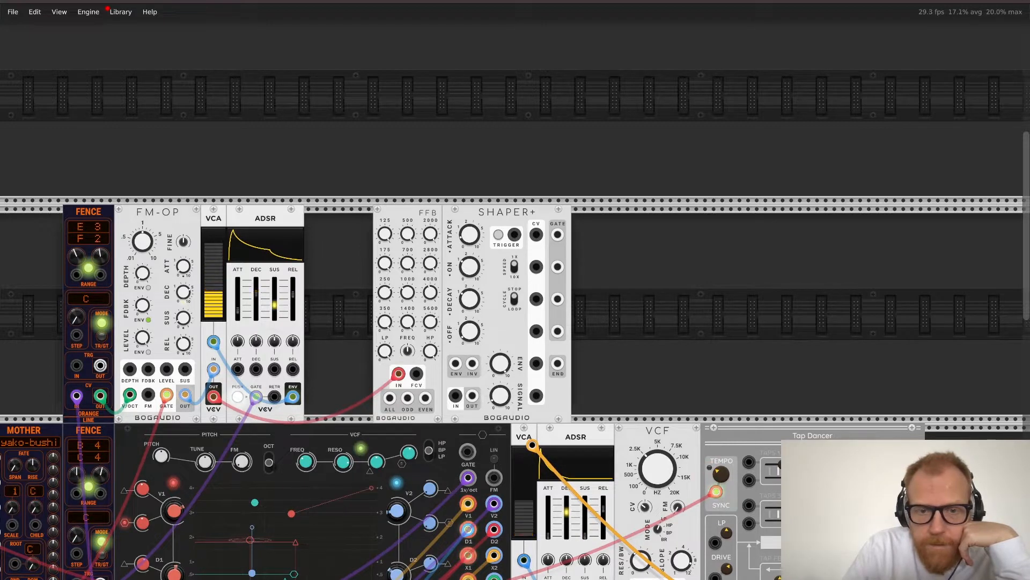
drag(532, 445, 214, 398)
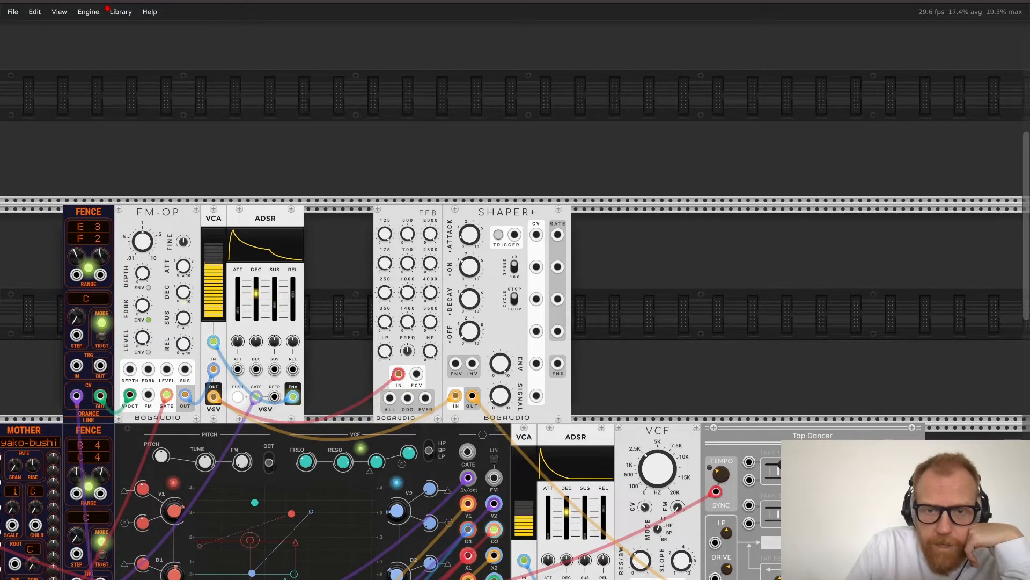
Step: Add a Bogaudio PRESSOR beside SHAPER+ and patch its left and right outputs to mixer channel 2's left and right inputs
right_click(587, 274)
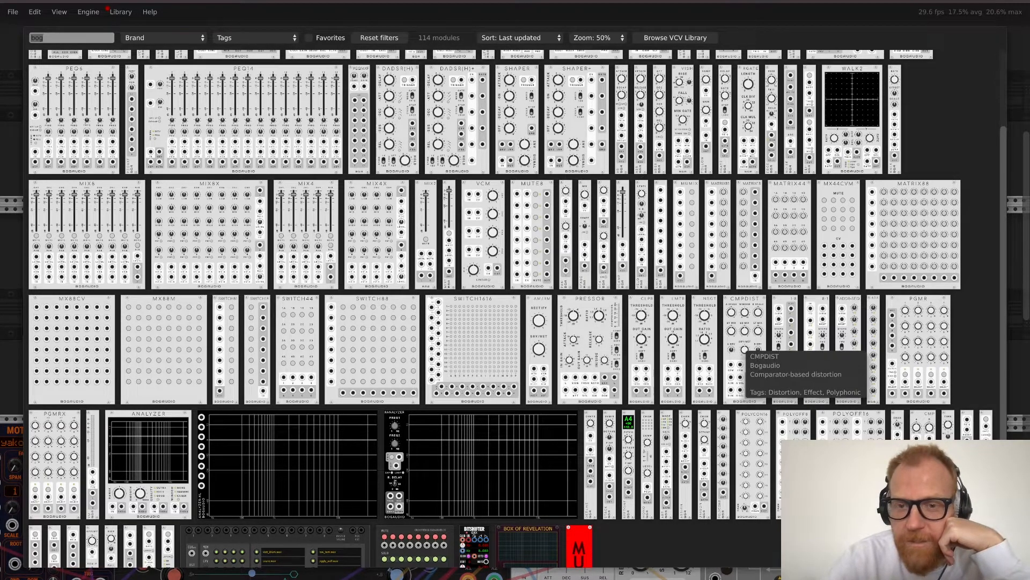
click(598, 355)
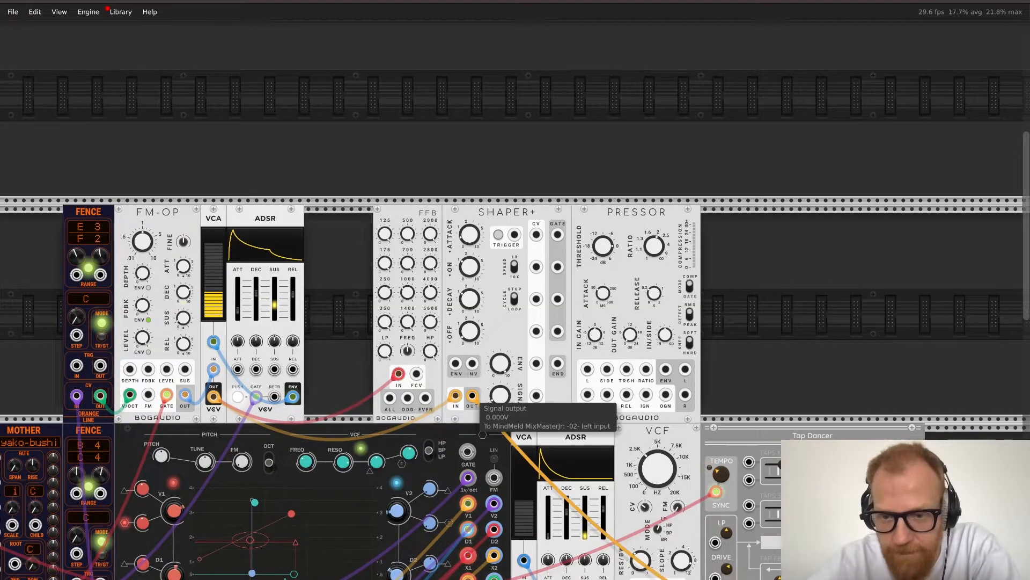
drag(472, 395, 685, 370)
scroll(685, 370, right, 4)
scroll(685, 369, down, 3)
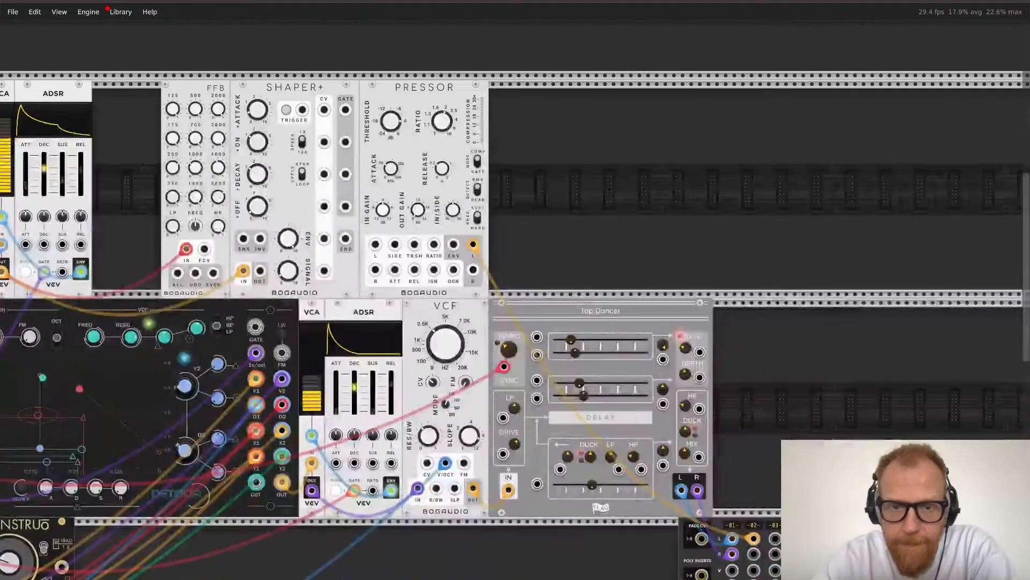
scroll(692, 491, down, 3)
drag(472, 270, 754, 459)
scroll(515, 299, up, 3)
scroll(515, 300, left, 1)
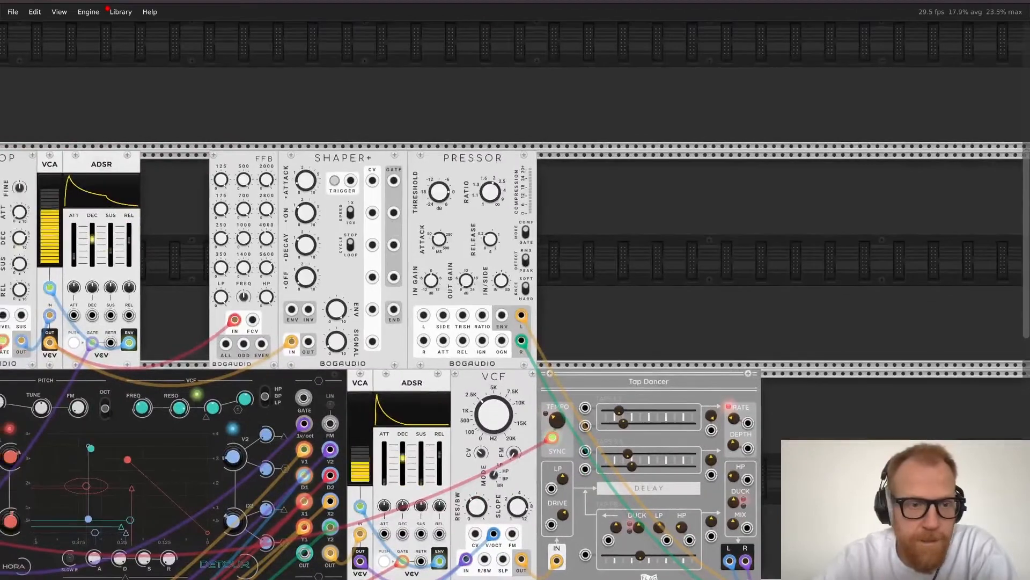
Step: Replace FFB and SHAPER+ with direct cables from the upper VCA's output to both PRESSOR inputs, moving PRESSOR closer to the ADSR
drag(188, 187, 342, 216)
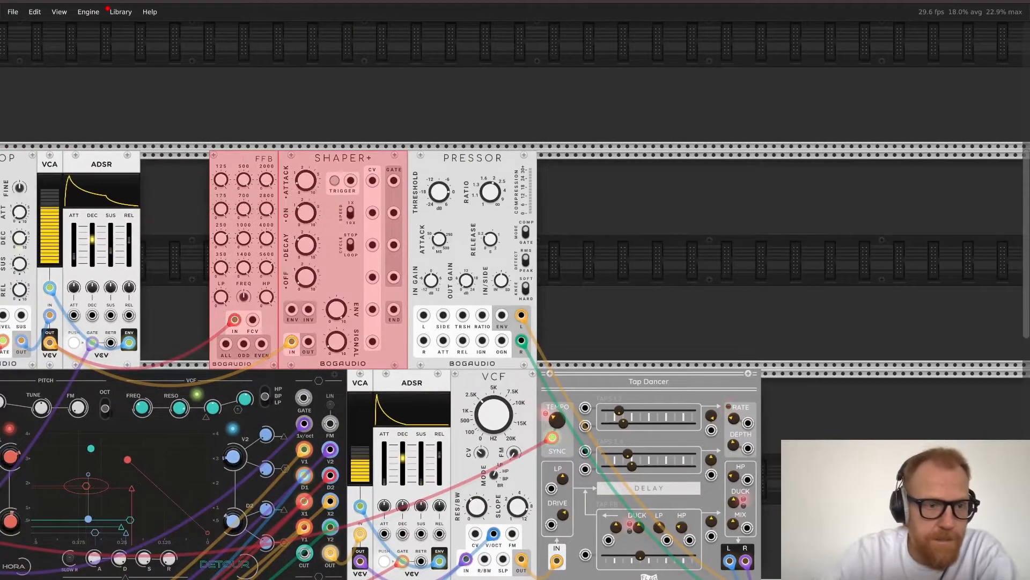
key(Delete)
drag(49, 342, 424, 316)
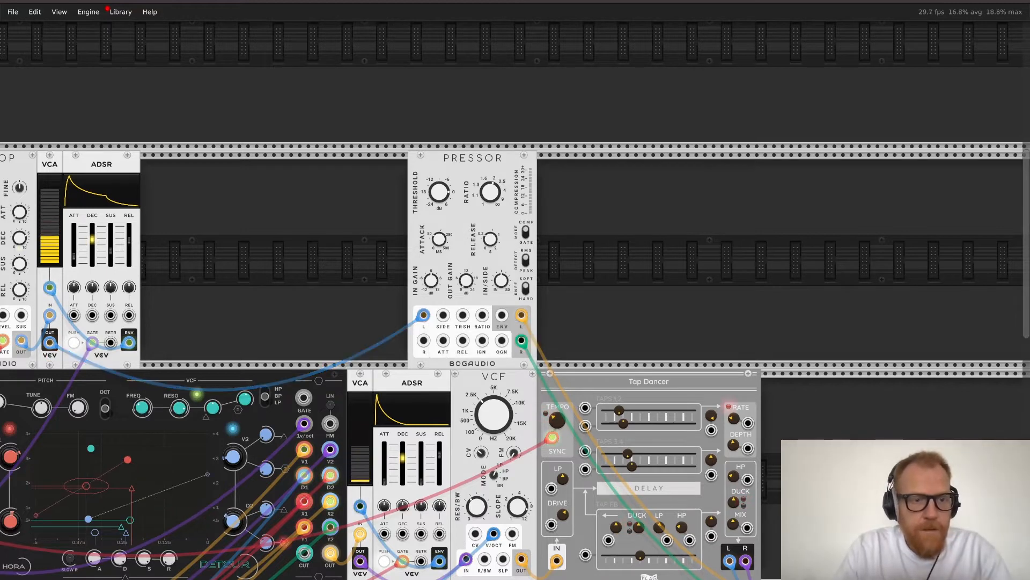
drag(50, 343, 423, 342)
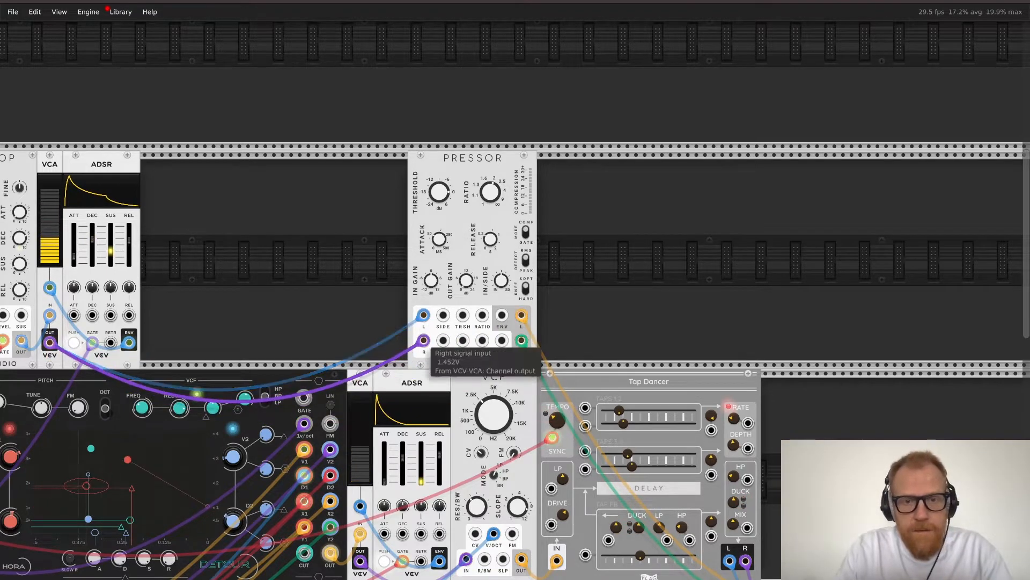
drag(462, 252, 358, 252)
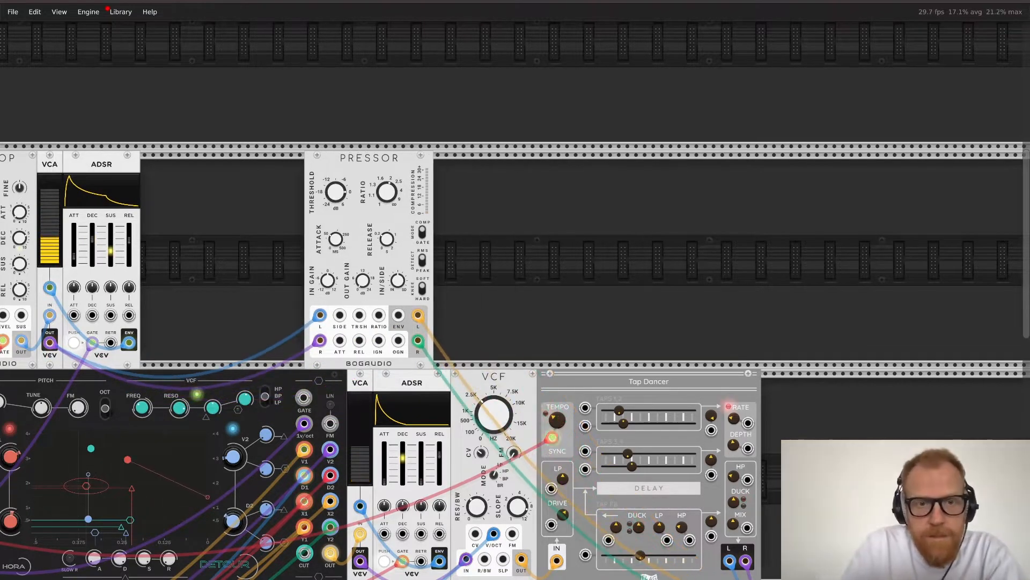
Step: Adjust PRESSOR's threshold and attack, with a ratio of about 7.4 and an output gain of about 8.6 dB
drag(336, 192, 335, 224)
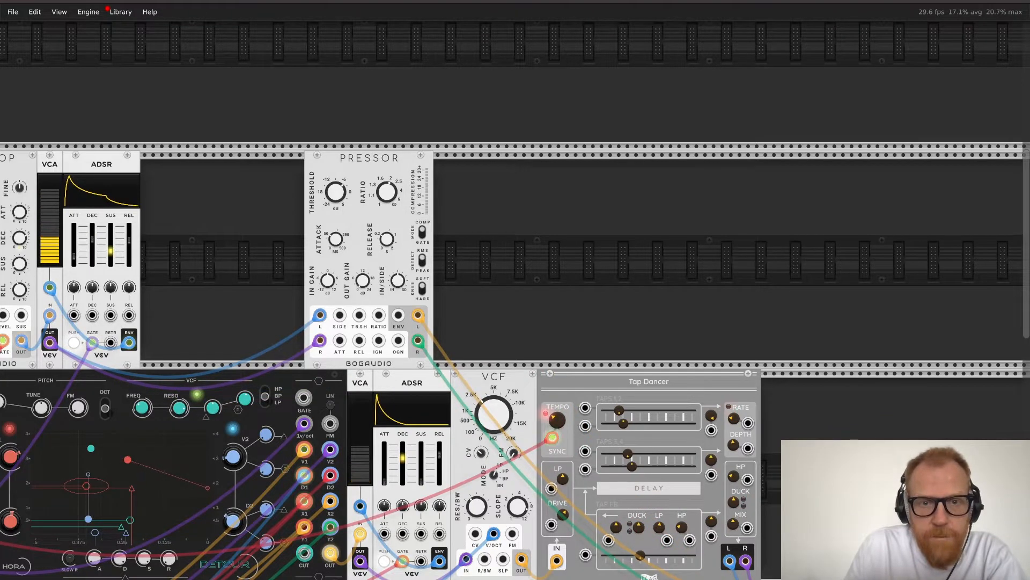
drag(387, 191, 387, 188)
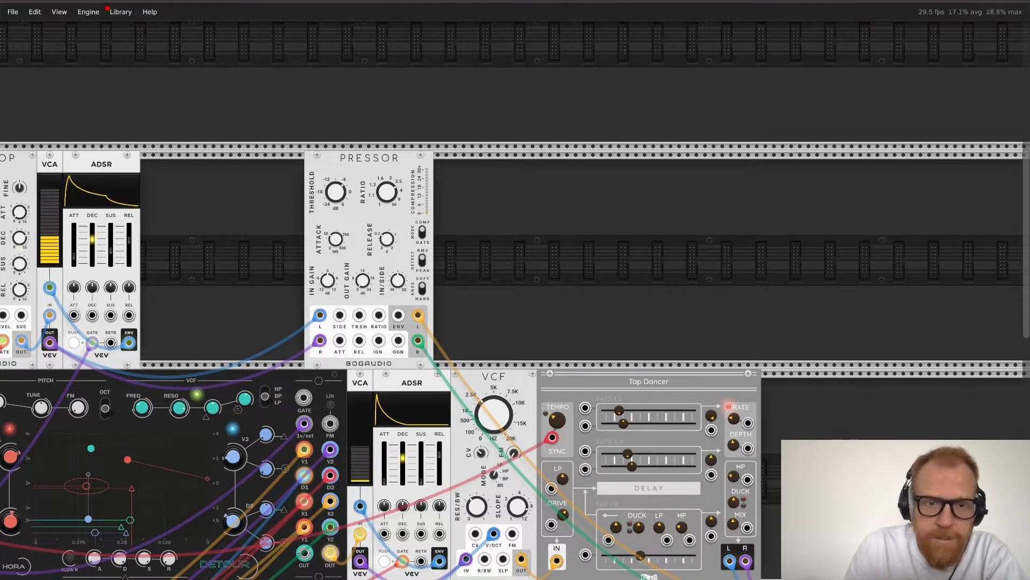
drag(362, 281, 362, 131)
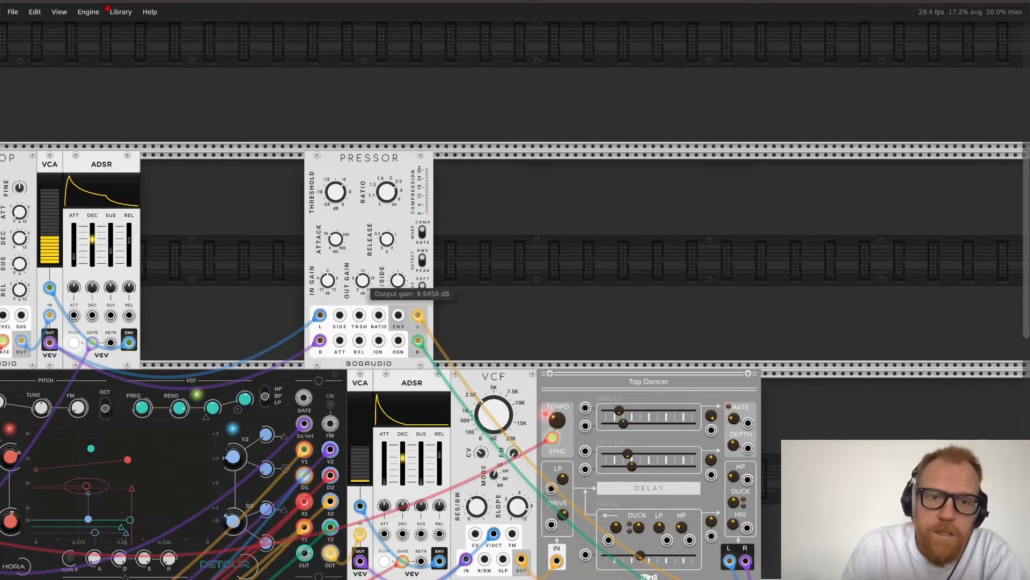
drag(336, 239, 386, 284)
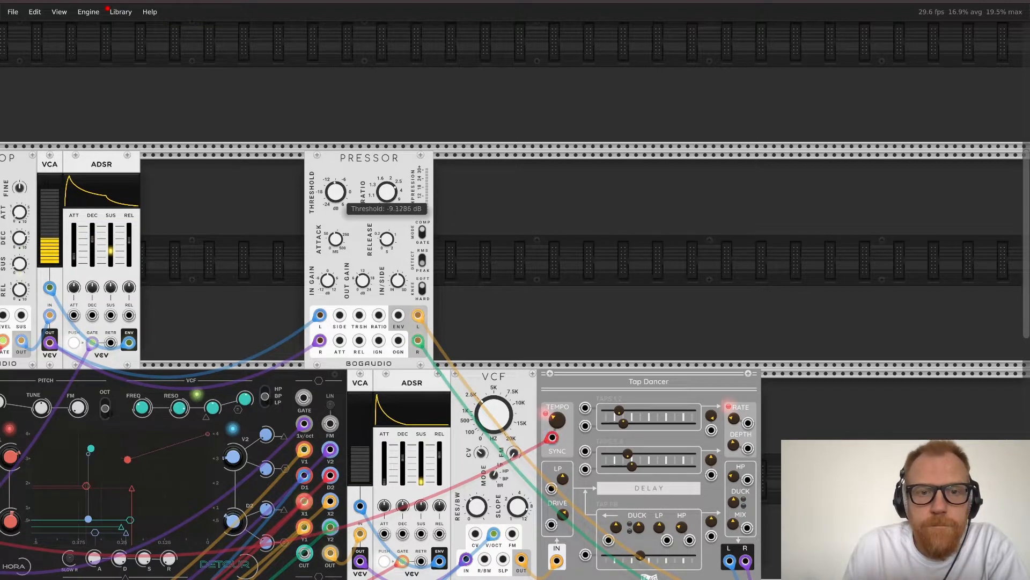
drag(336, 191, 335, 200)
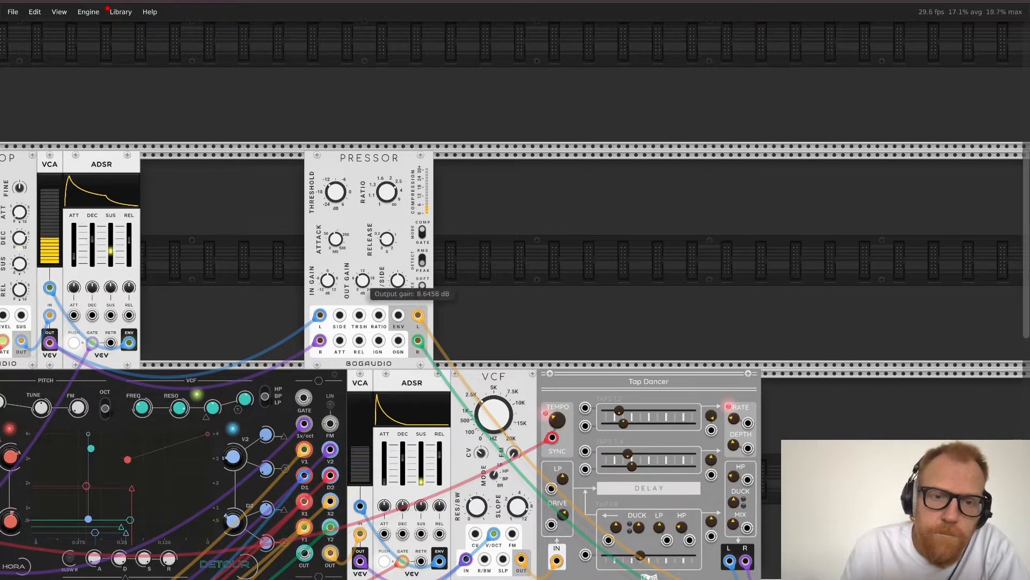
drag(363, 280, 363, 275)
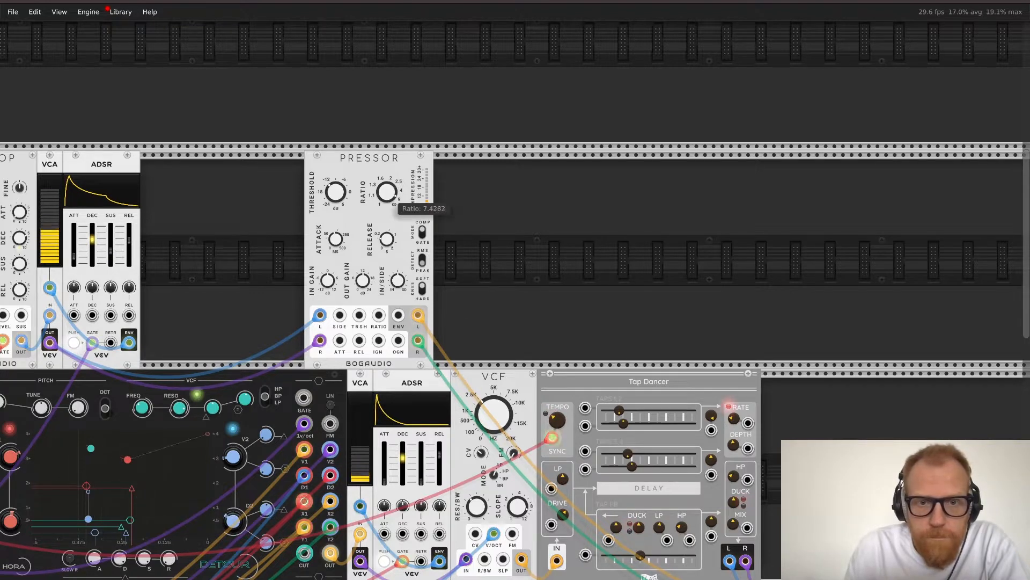
Step: Fine-tune PRESSOR's compression ratio and set its detector mode to Peak
drag(387, 192, 387, 194)
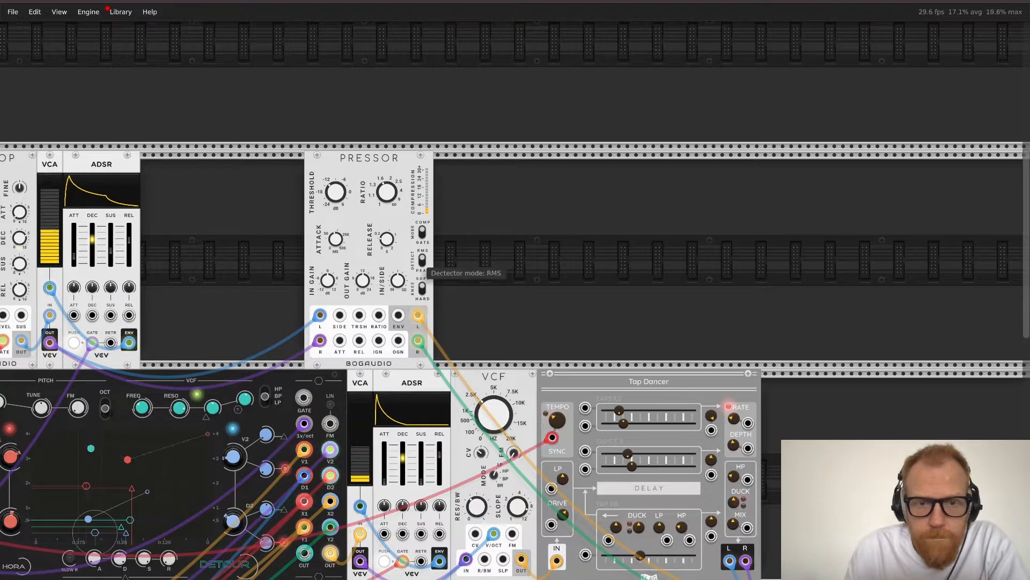
click(423, 261)
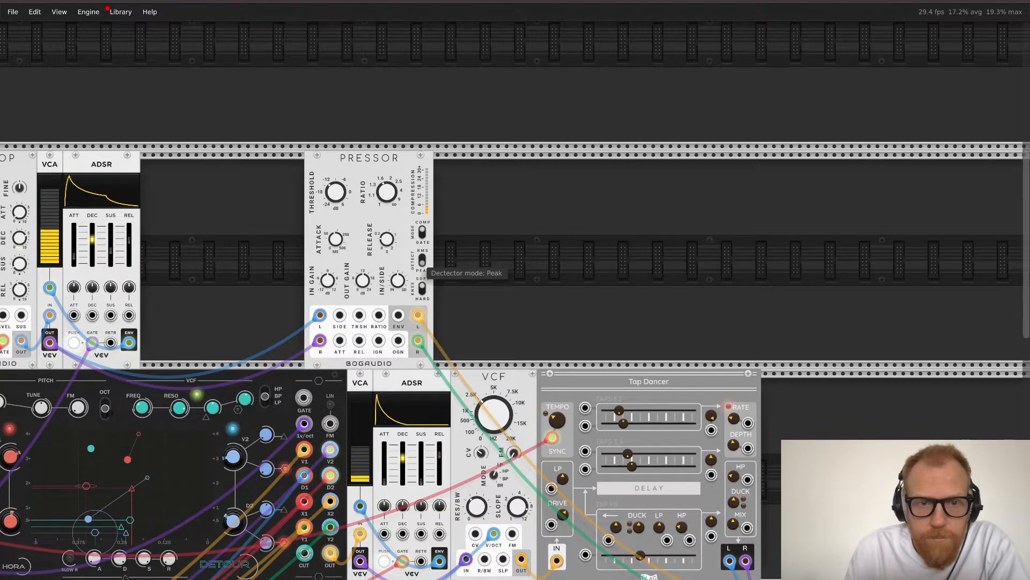
click(422, 261)
click(423, 261)
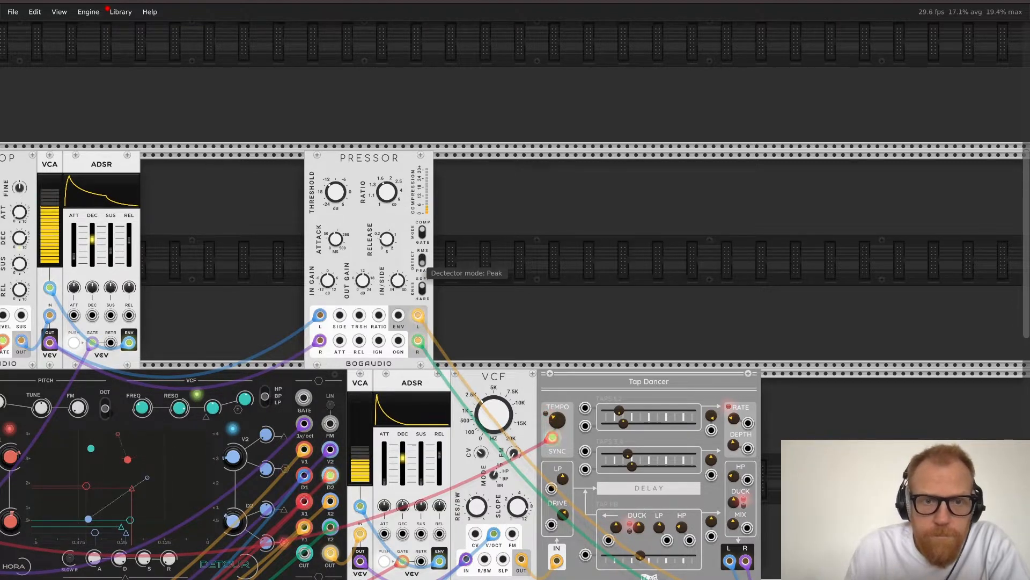
mouse_move(338, 194)
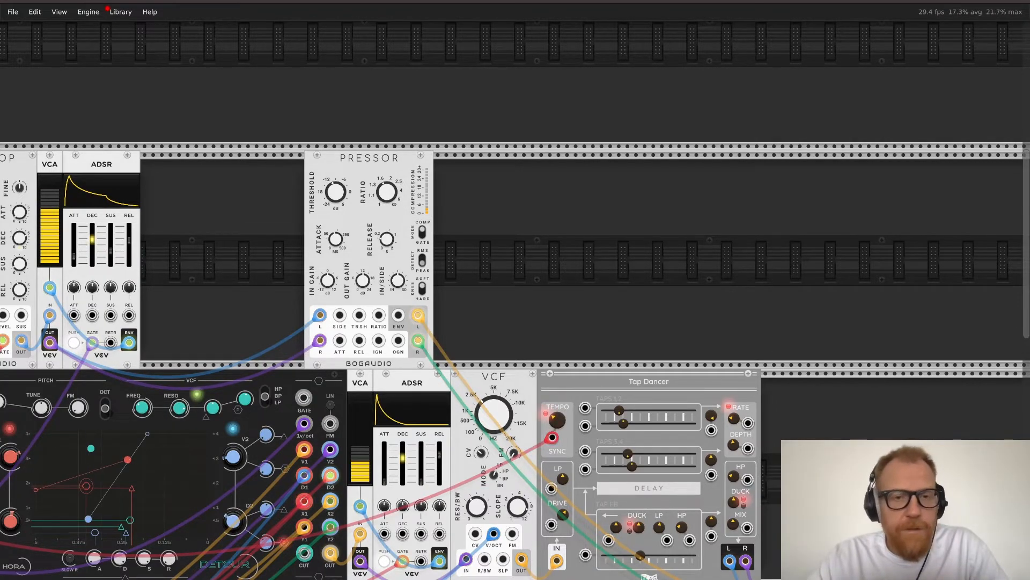
Step: Review the routing of the compressed FM-OP voice and the filtered, delayed Detour voice into the mixer
scroll(532, 267, down, 8)
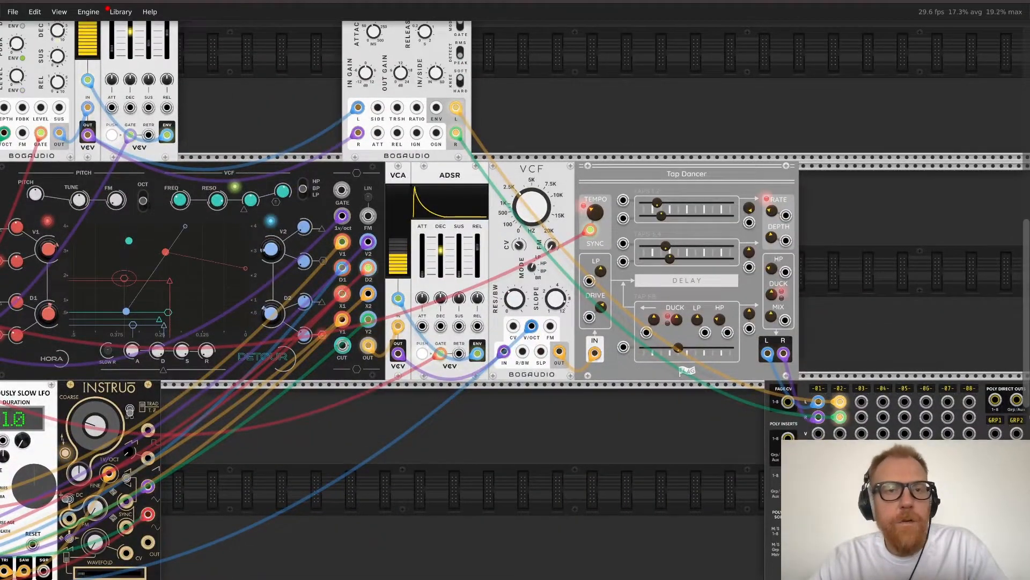
mouse_move(774, 240)
scroll(772, 239, up, 9)
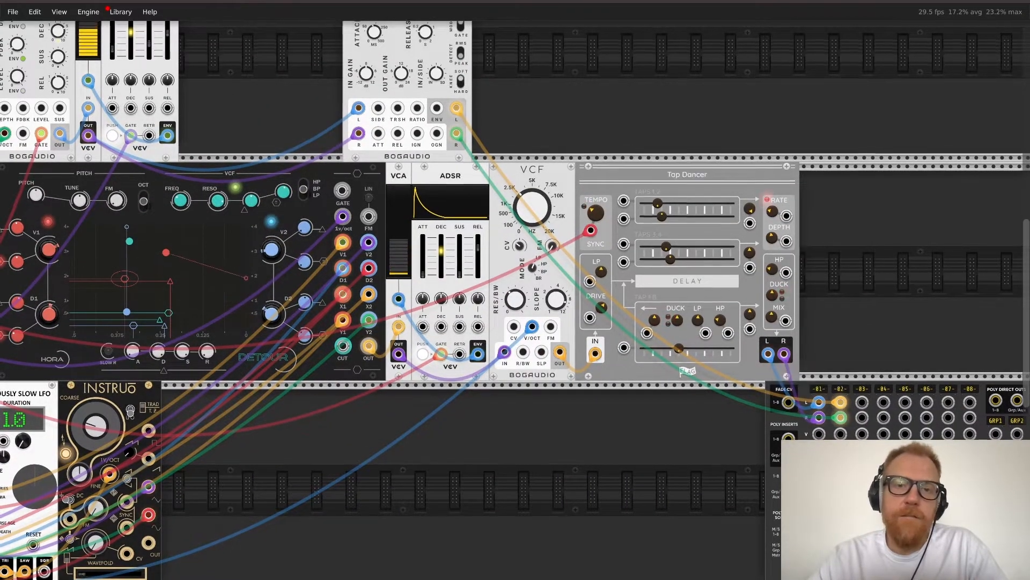
scroll(772, 239, down, 4)
scroll(772, 239, left, 3)
scroll(515, 299, right, 6)
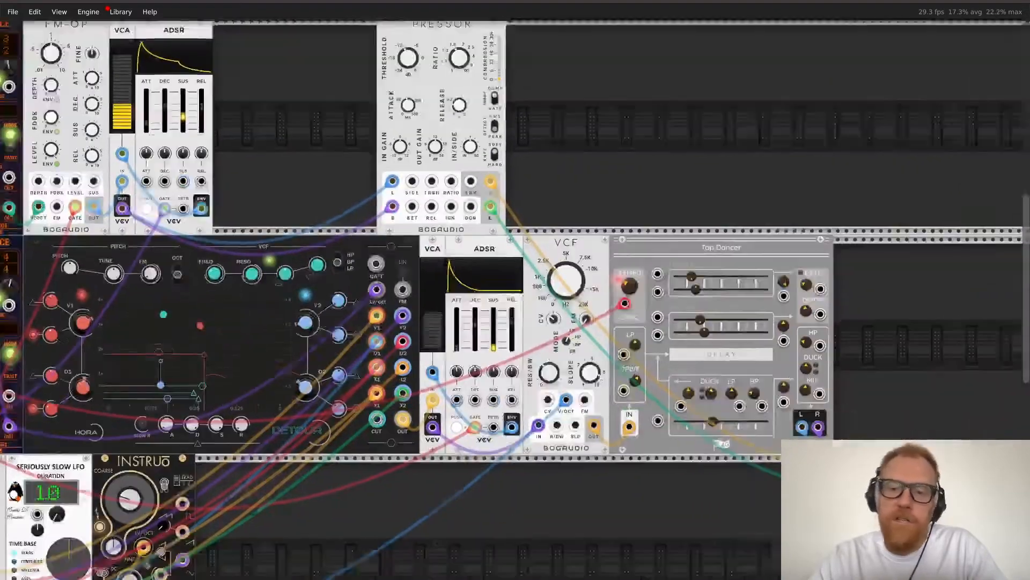
scroll(515, 299, down, 3)
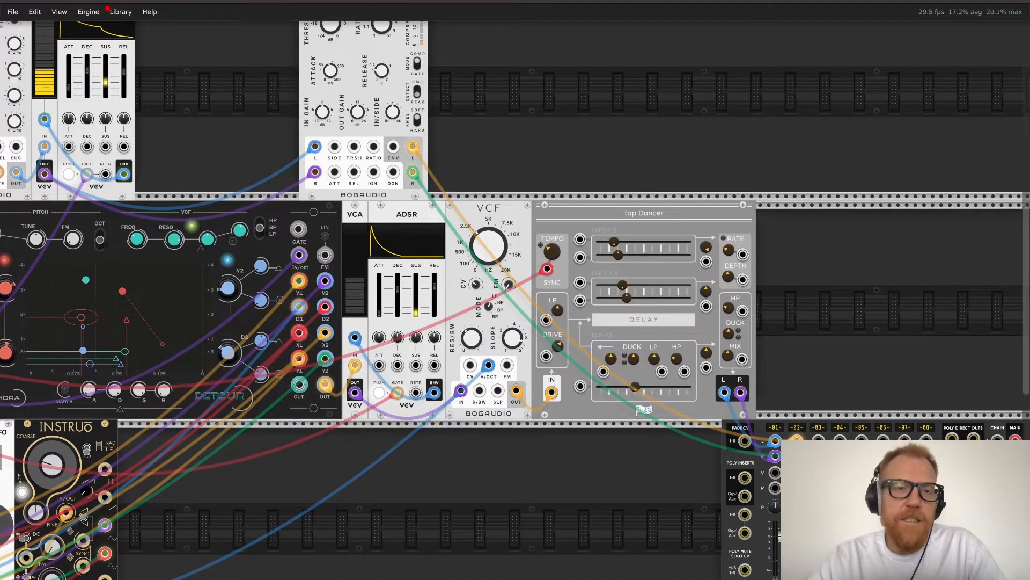
scroll(515, 300, left, 4)
scroll(515, 301, down, 1)
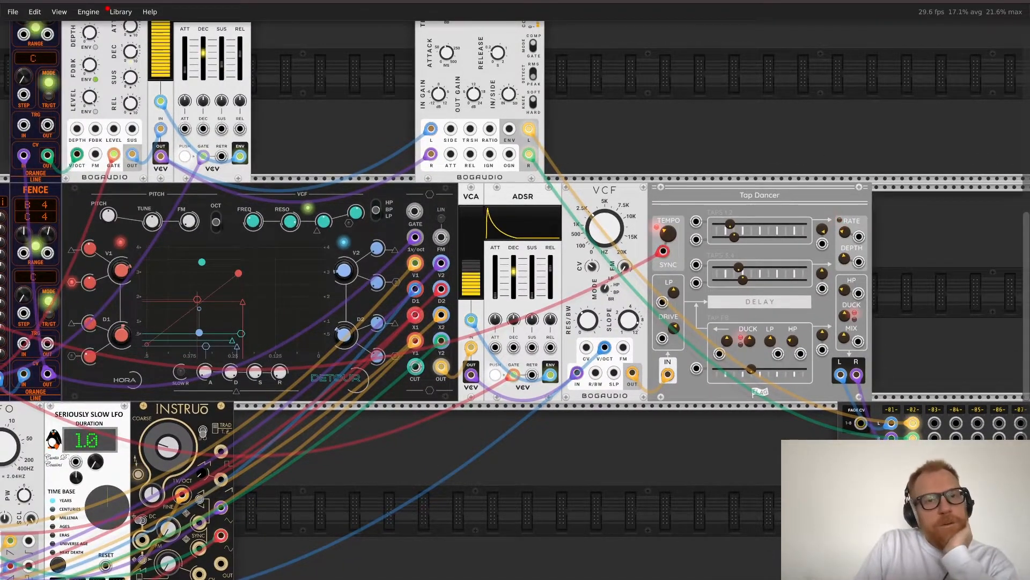
scroll(515, 300, up, 3)
scroll(516, 301, left, 2)
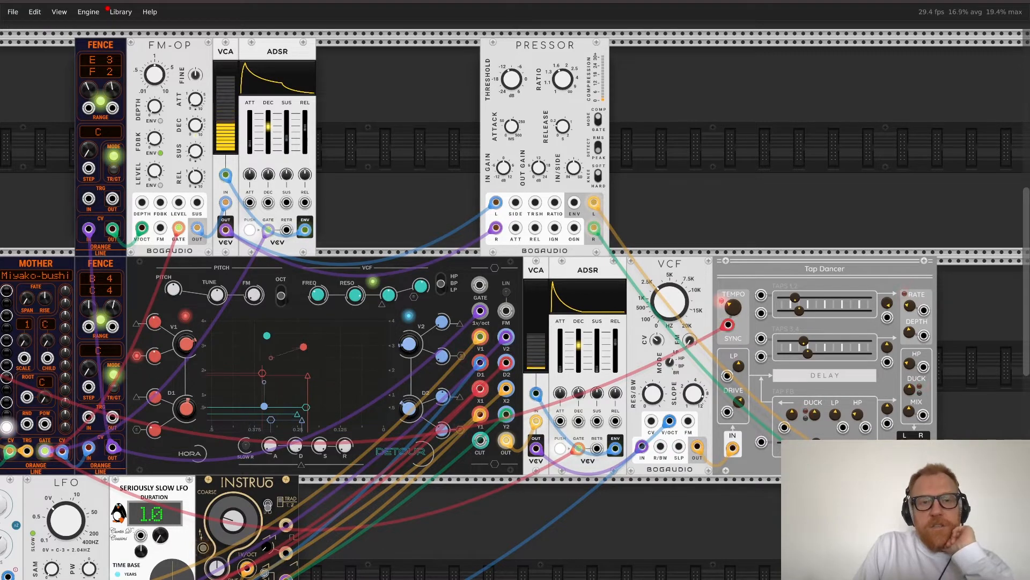
scroll(515, 300, left, 3)
scroll(515, 301, down, 3)
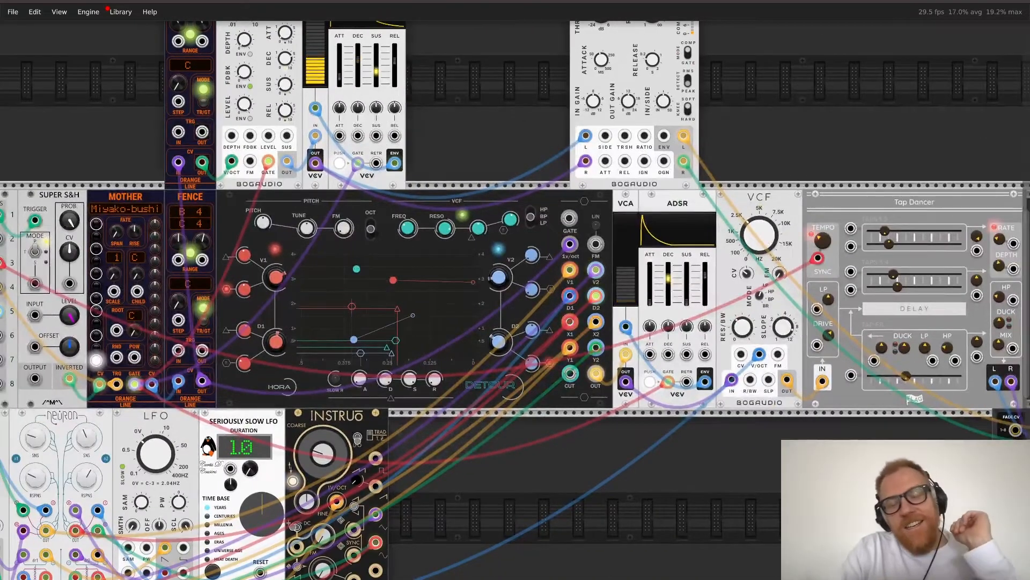
Step: Examine the whole patch, from the clock and random gates through the modulation sources to both voices
key(ctrl+minus)
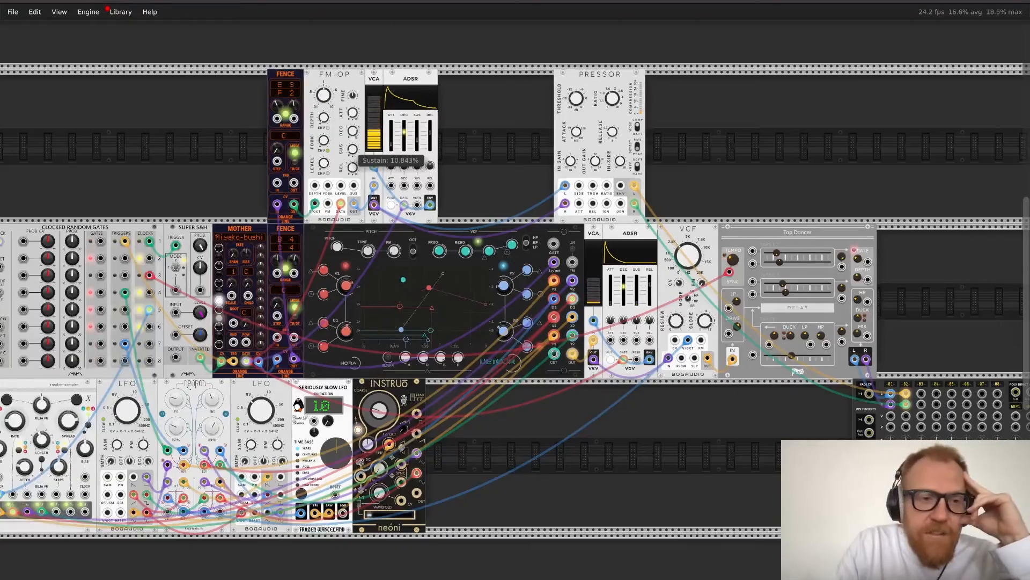
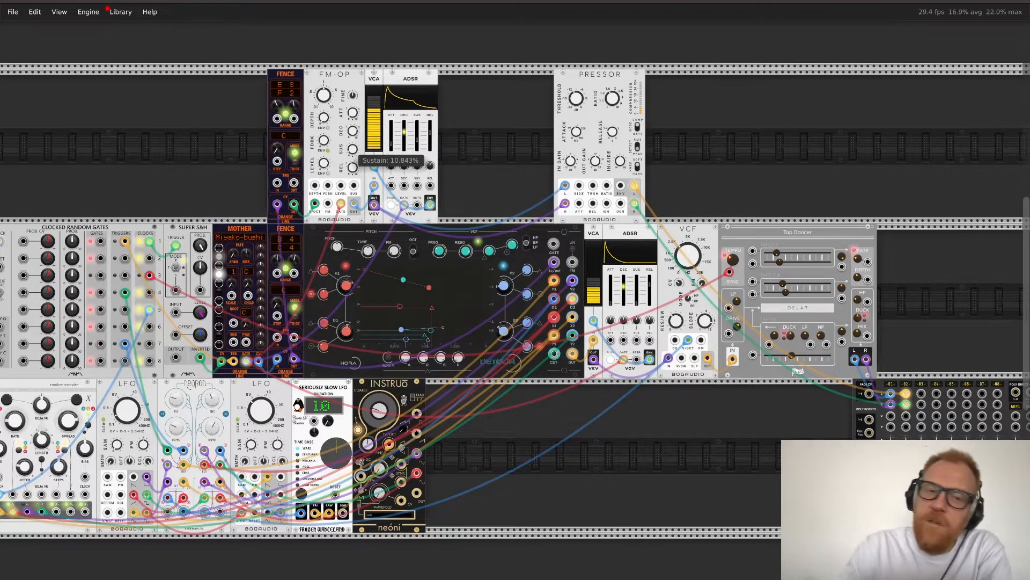
scroll(515, 290, left, 4)
scroll(515, 290, down, 1)
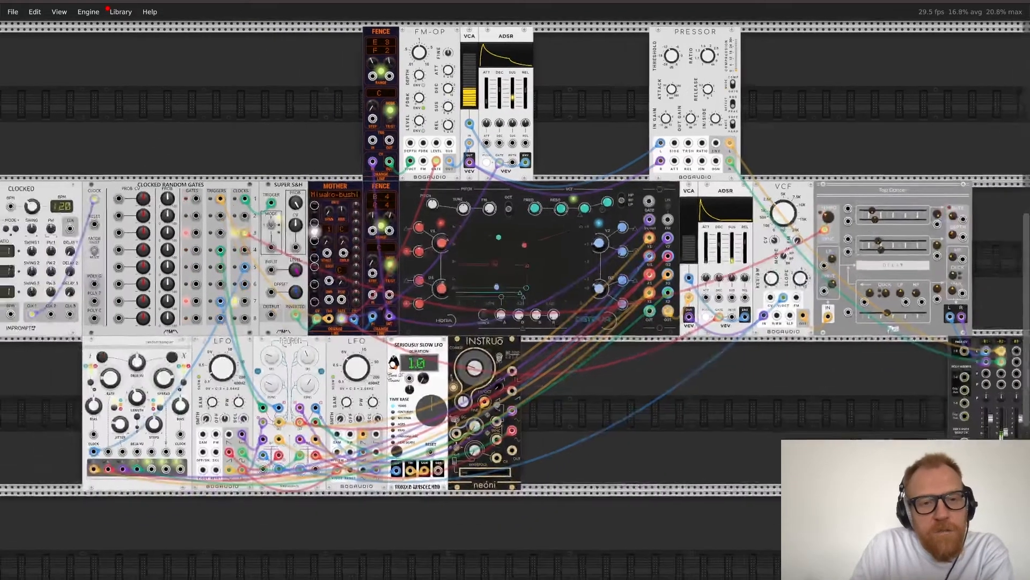
scroll(515, 289, left, 1)
scroll(515, 289, up, 1)
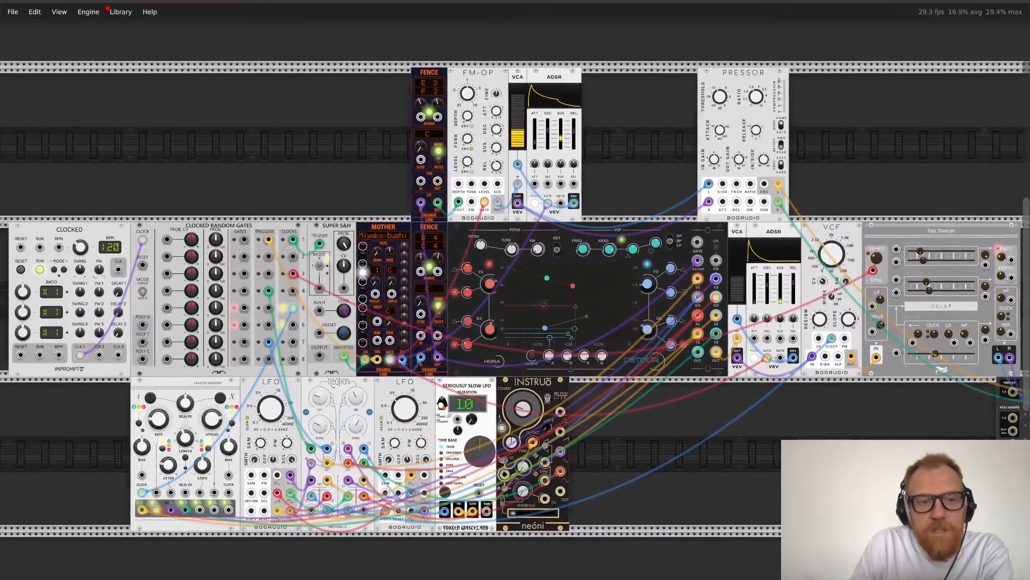
scroll(515, 290, down, 1)
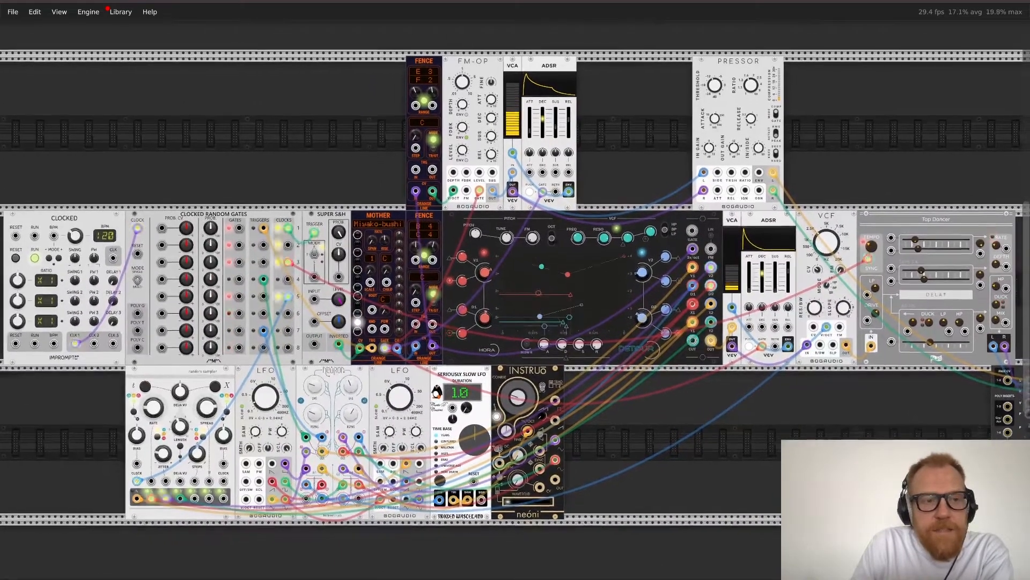
scroll(515, 289, right, 1)
scroll(515, 290, left, 1)
scroll(515, 289, up, 1)
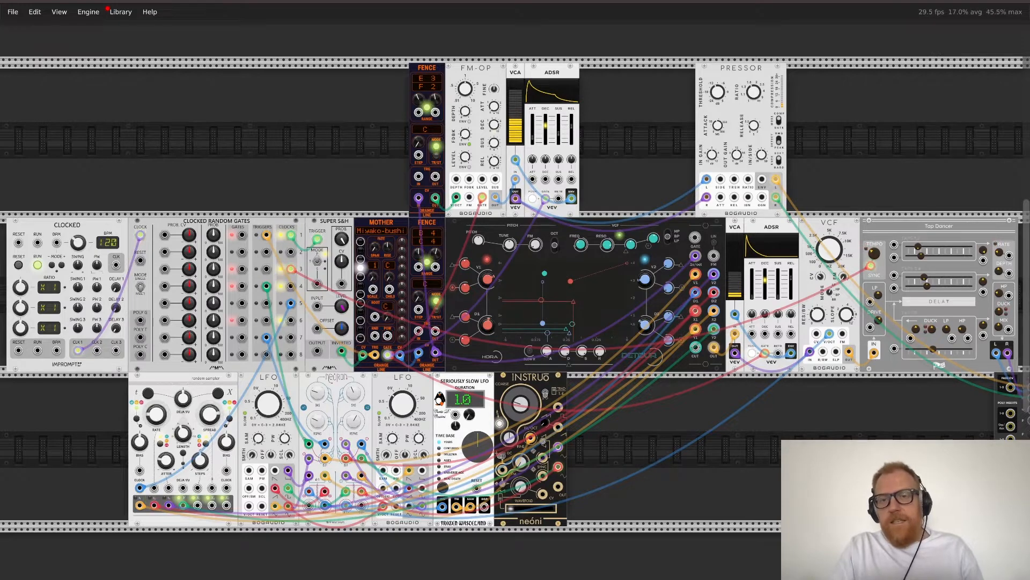
Step: Repatch FM-OP's gate to Clocked Random Gates' channel 7 clock output and the upper ADSR's gate to channel 6, and trim the upper VCA's level
scroll(516, 300, right, 3)
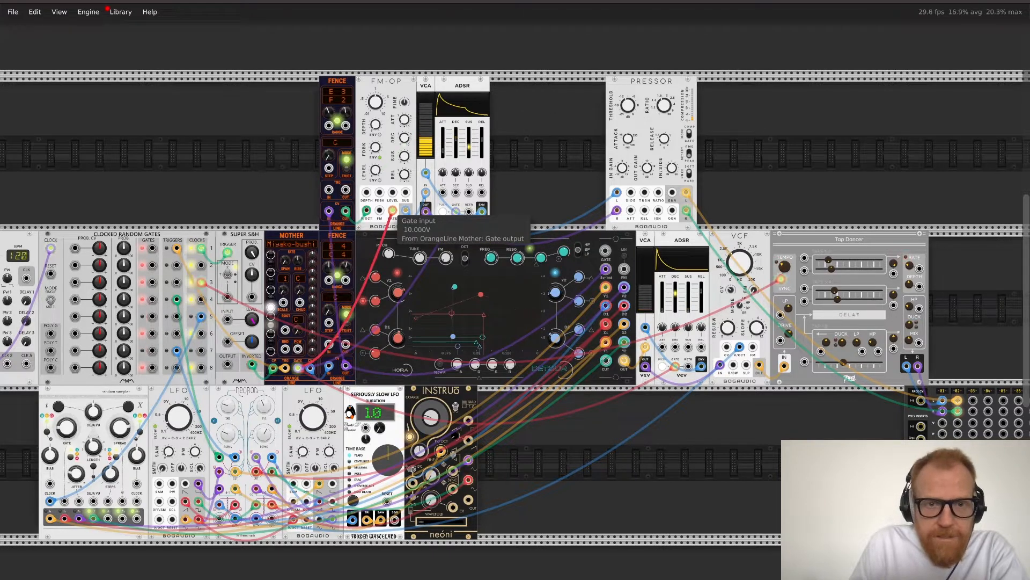
drag(393, 210, 201, 351)
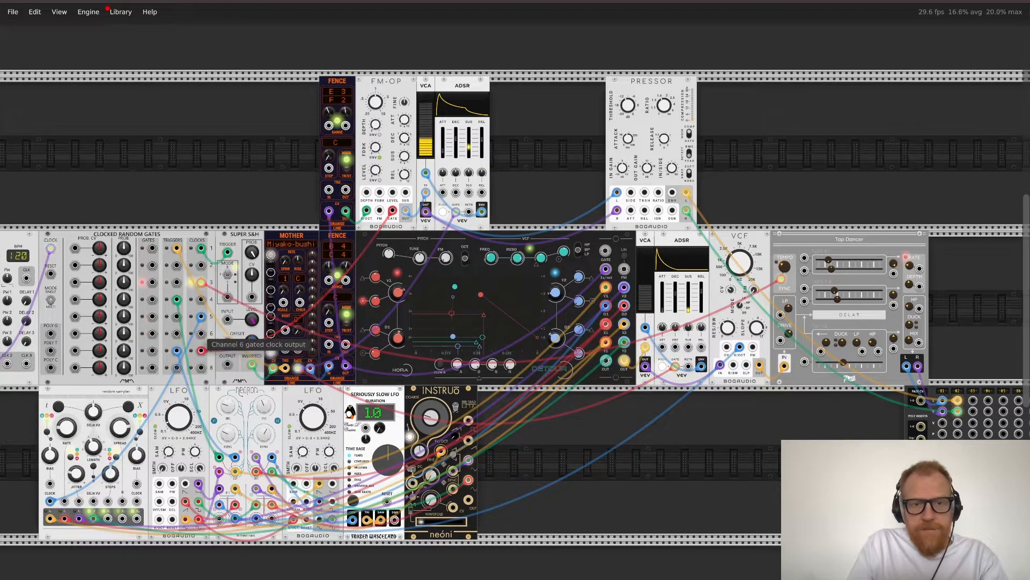
drag(202, 334, 552, 199)
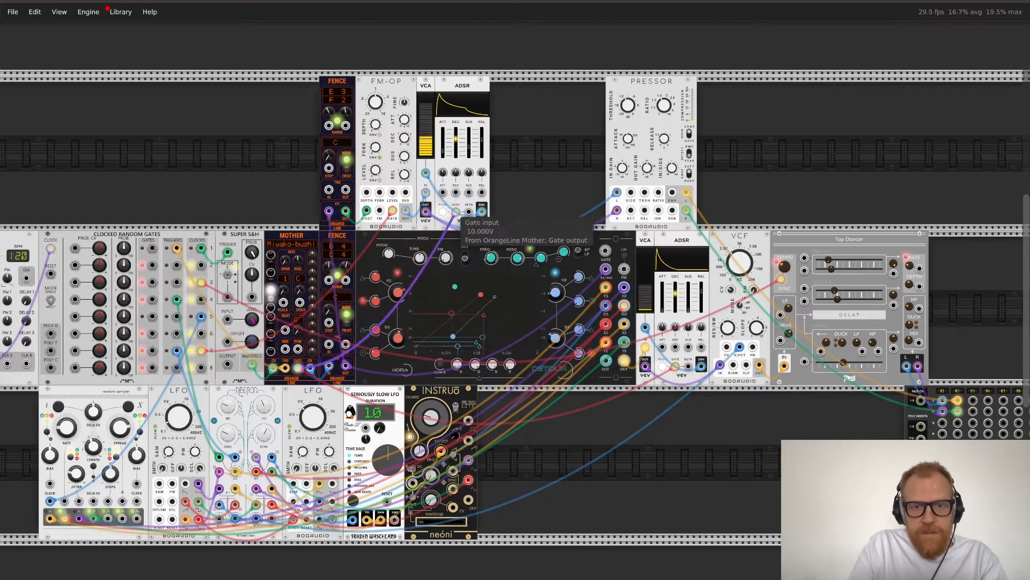
drag(456, 212, 202, 334)
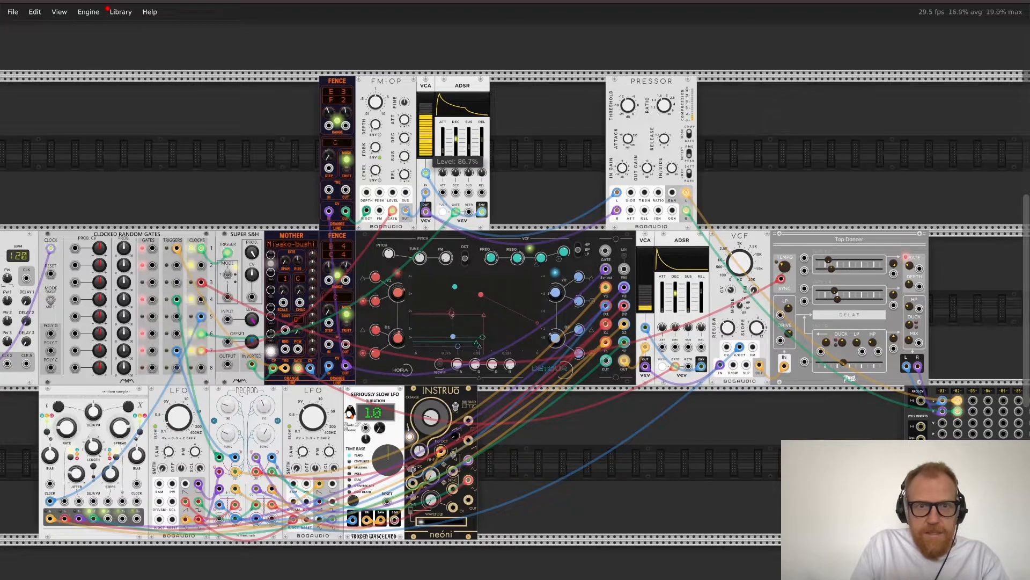
drag(426, 115, 425, 118)
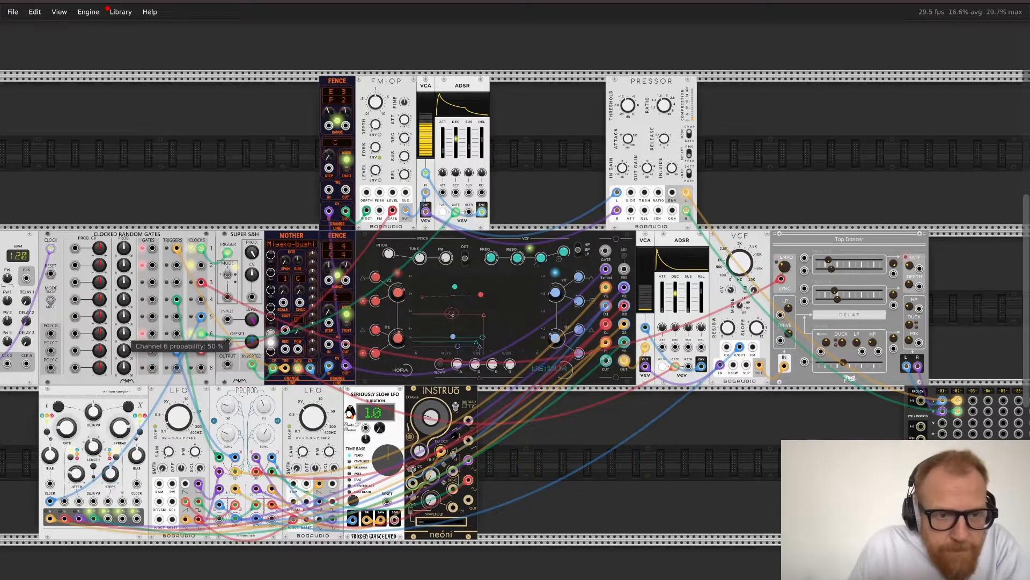
Step: Open the module browser from the empty rack row below the random sampler
scroll(124, 334, left, 1)
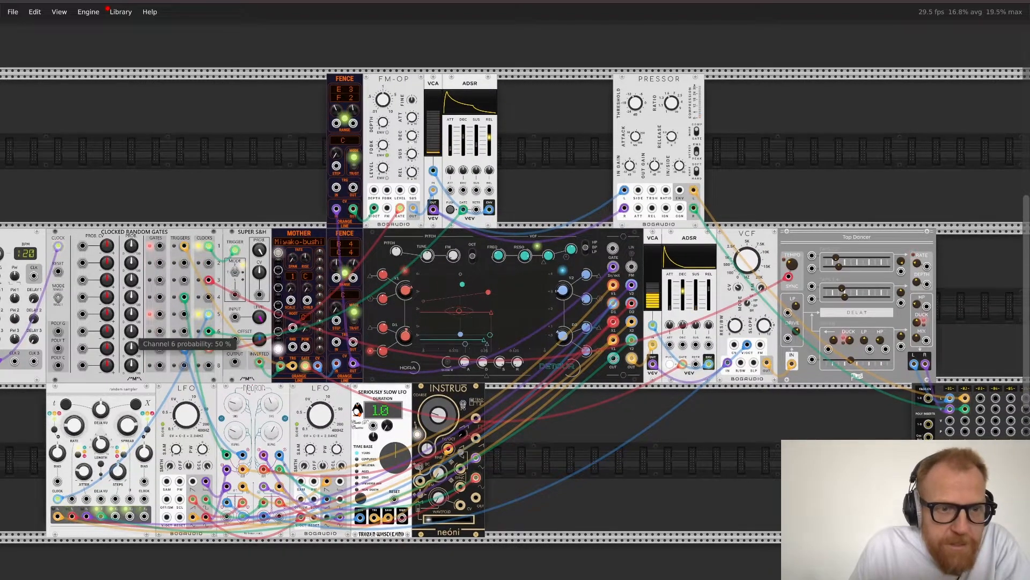
scroll(132, 332, left, 2)
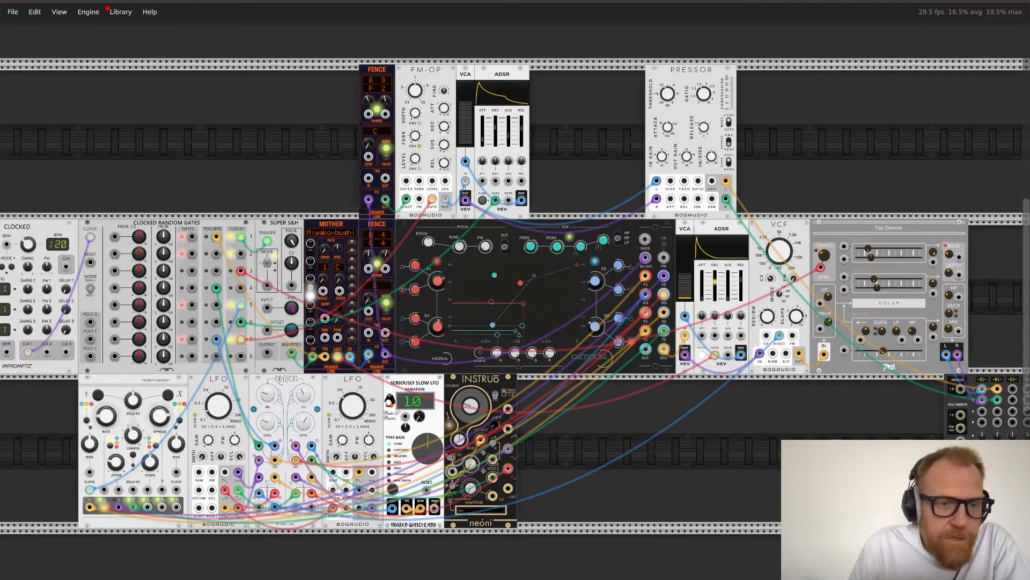
scroll(516, 301, down, 3)
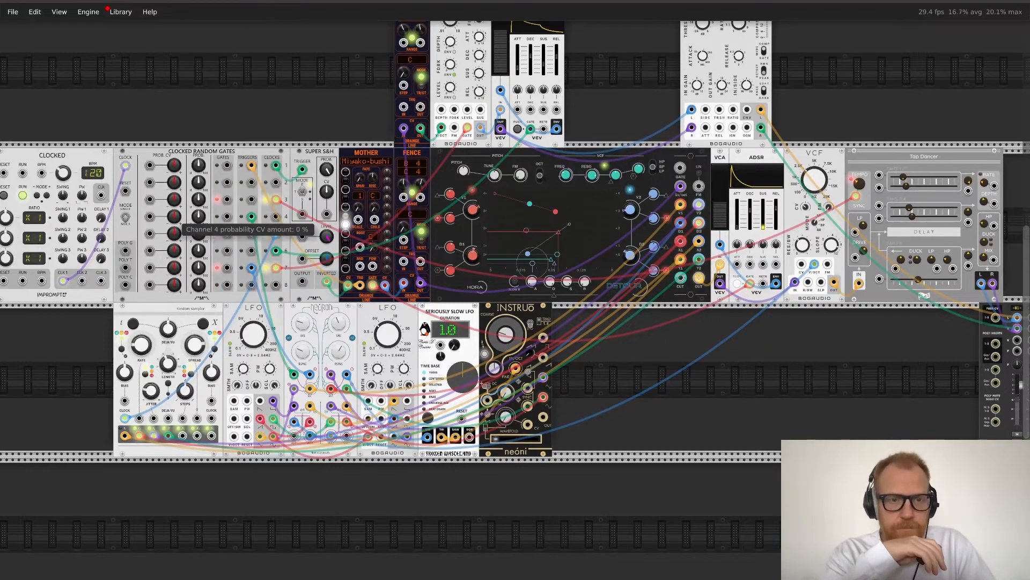
scroll(174, 216, left, 3)
scroll(174, 217, up, 2)
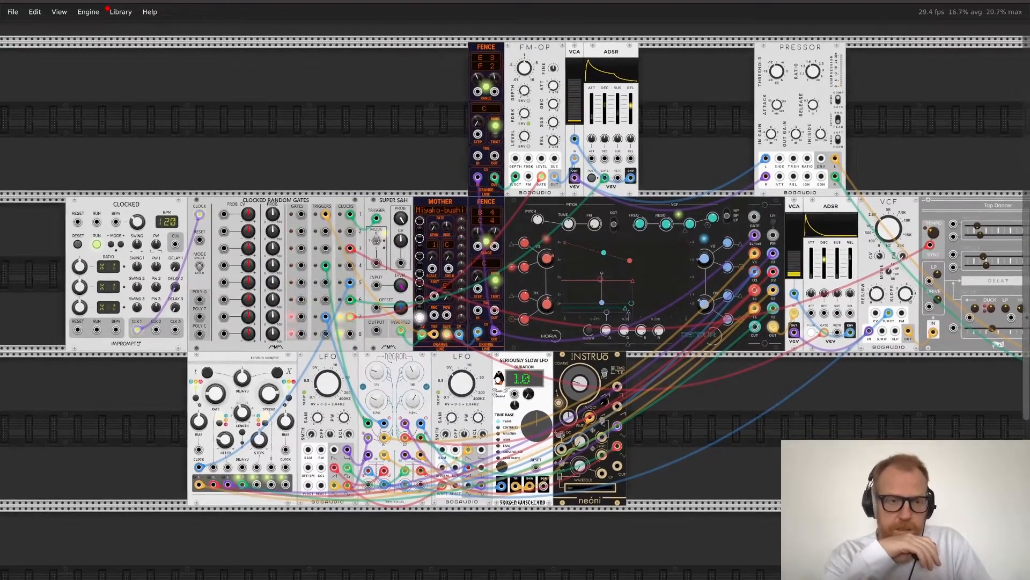
scroll(516, 268, down, 4)
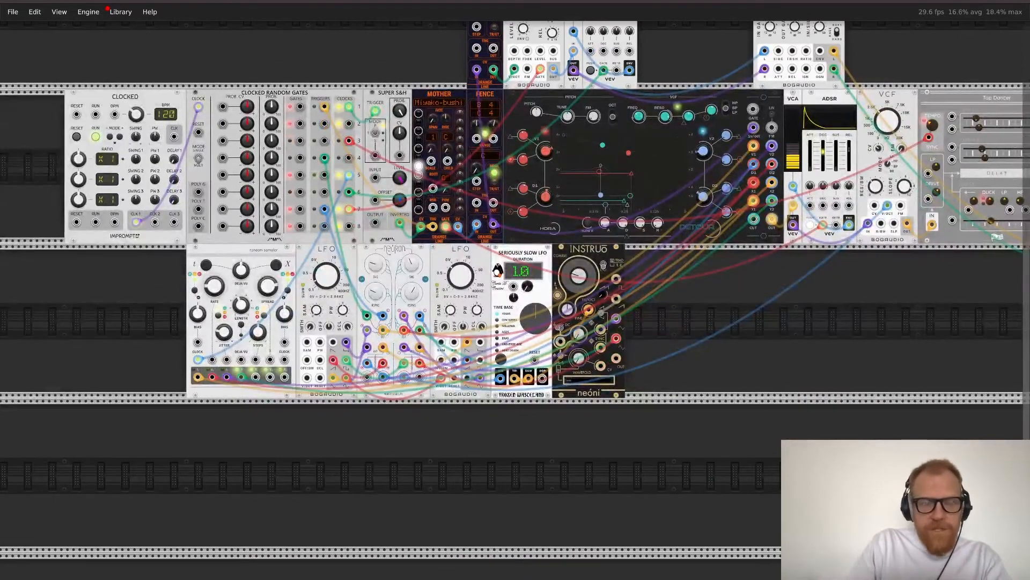
right_click(230, 461)
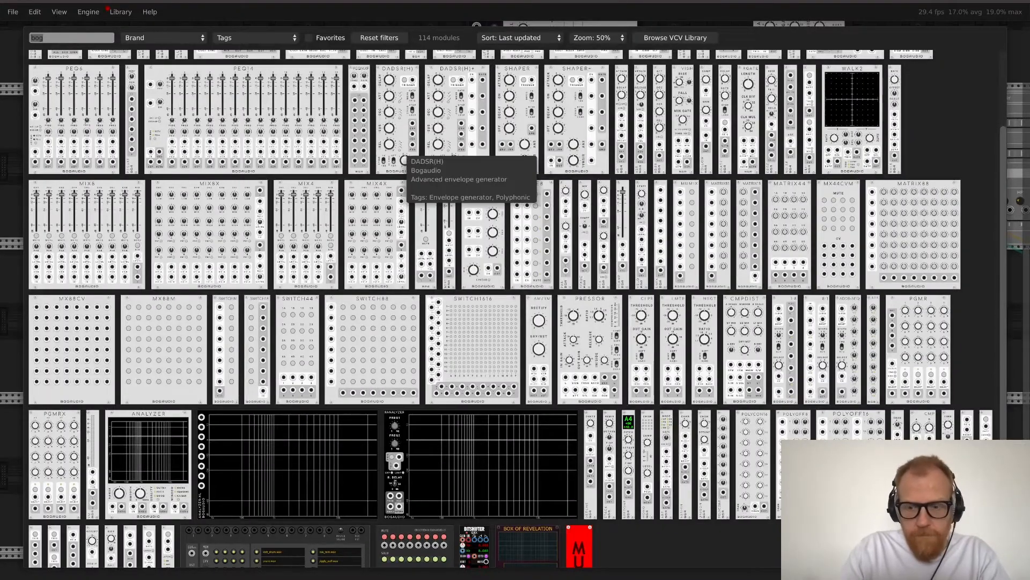
key(BackSpace)
text(euc)
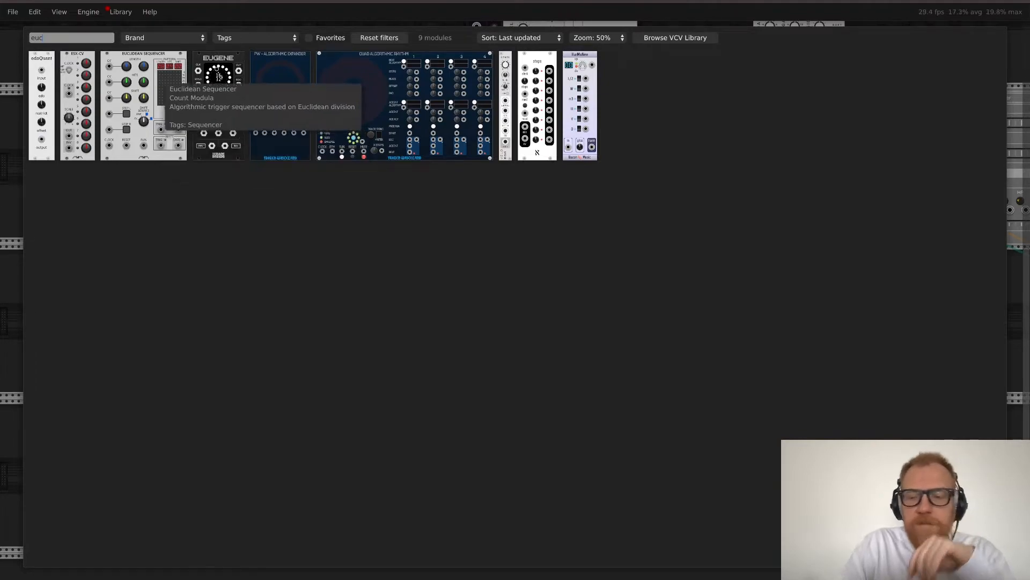
key(BackSpace)
key(BackSpace)
key(BackSpace)
Step: Search the module library for "count modu" and add the Burst Generator to the empty row beneath the LFO modules
text(count modu)
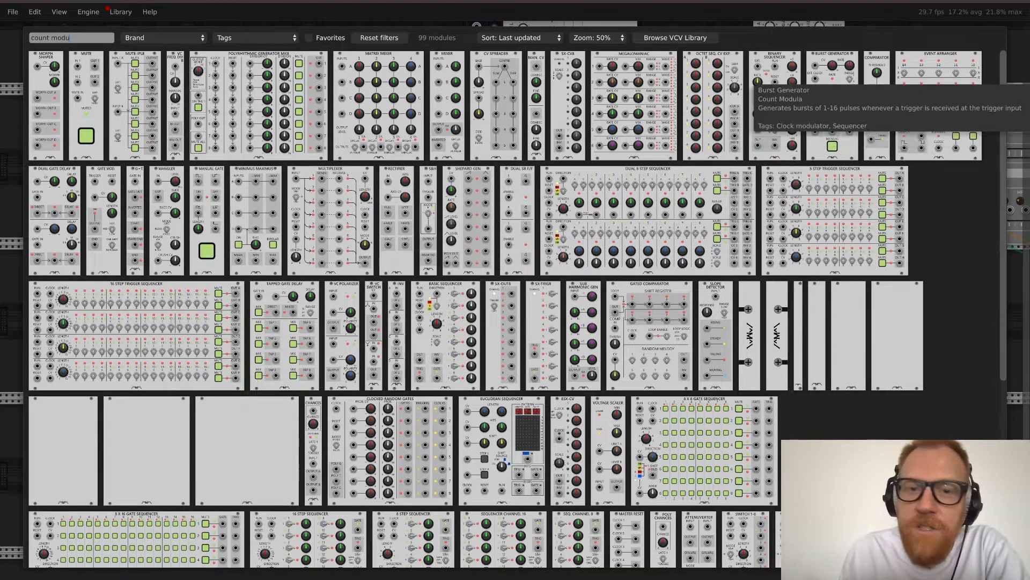
click(831, 86)
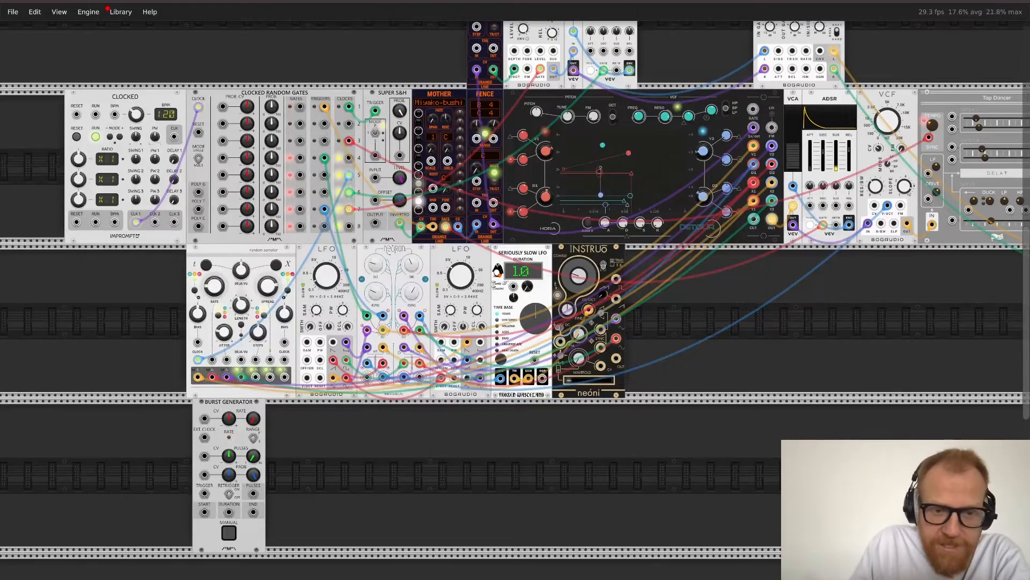
drag(241, 528, 455, 528)
Step: Set the level of mixer channel 01 to about -3.36 dB
scroll(455, 529, down, 3)
scroll(455, 529, right, 4)
scroll(515, 300, right, 3)
scroll(516, 301, down, 2)
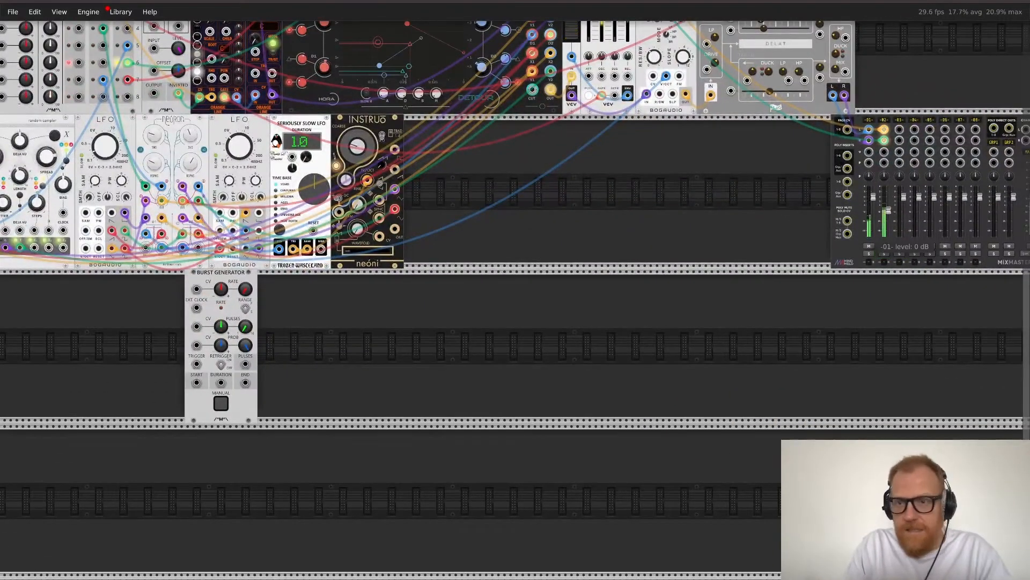
mouse_move(873, 197)
mouse_down()
mouse_move(873, 231)
mouse_move(873, 201)
mouse_up()
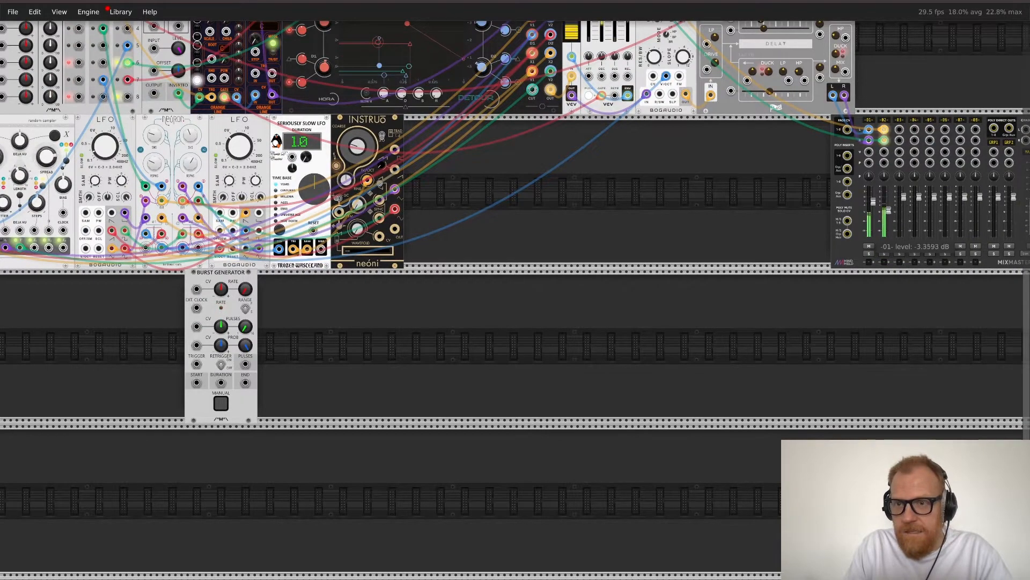
Step: Search the module library for "reverb" and add the NYSTHI WORMHOLIZER beside the PRESSOR
scroll(515, 300, up, 4)
scroll(515, 300, right, 1)
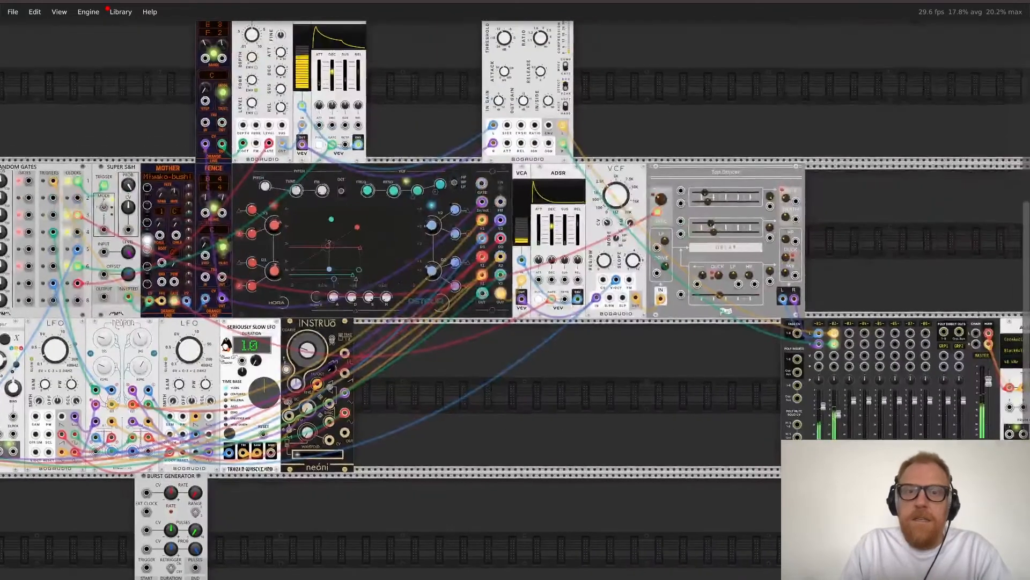
key(Return)
text(reverb)
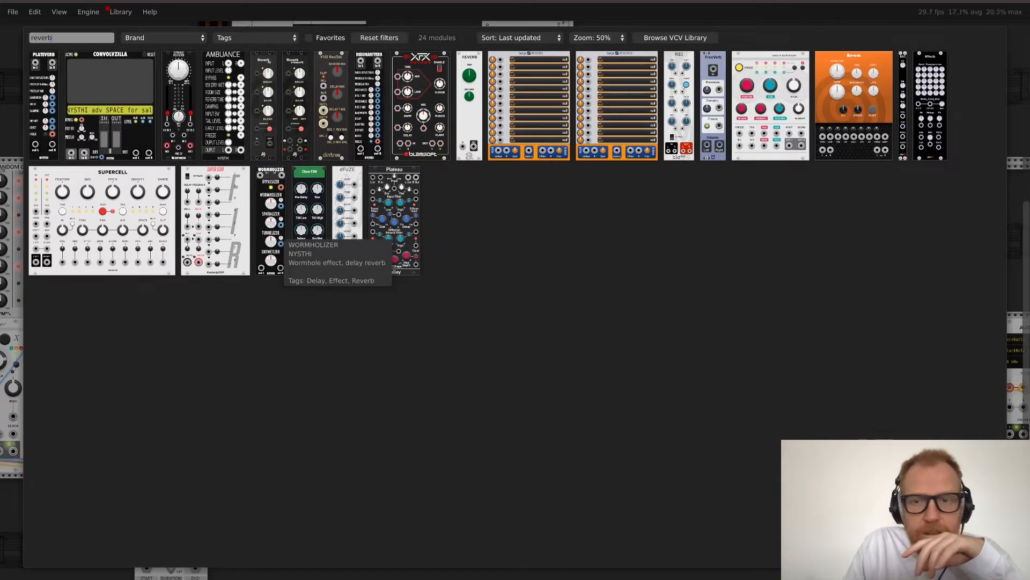
click(271, 236)
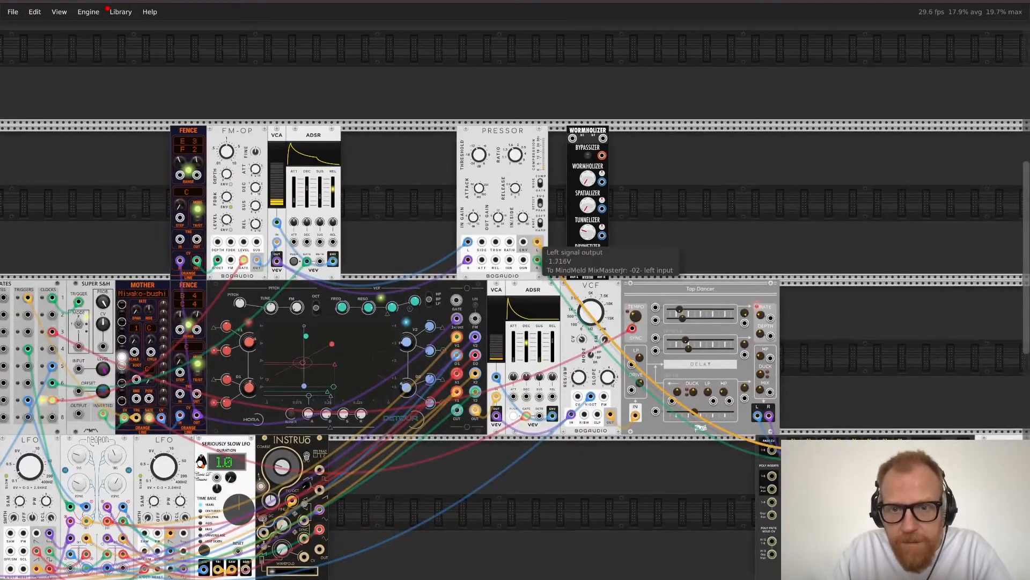
Step: Insert the WORMHOLIZER between the PRESSOR's left and right outputs and the mixer's channel 02 inputs
drag(537, 242, 602, 270)
drag(537, 242, 573, 139)
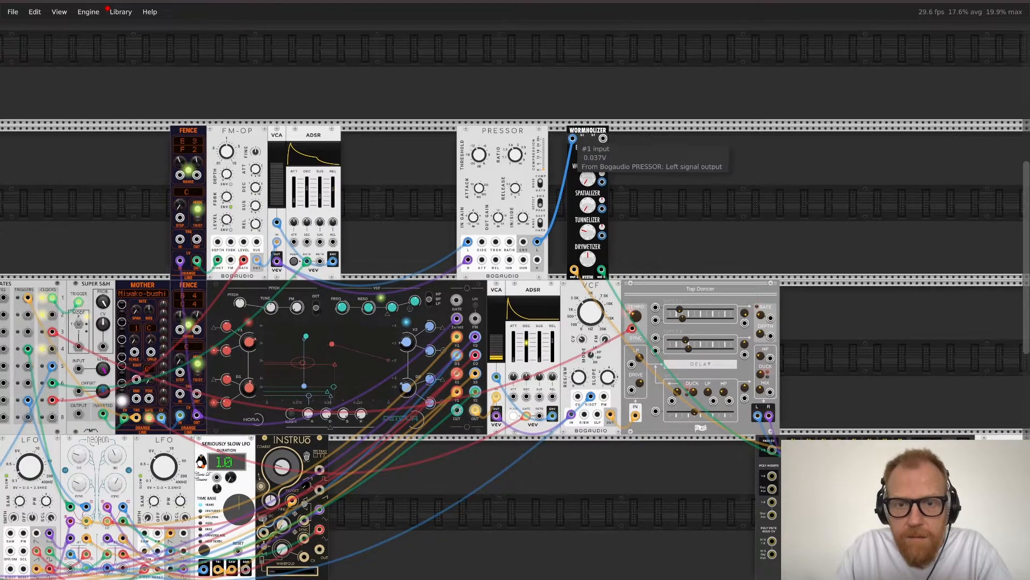
drag(537, 260, 603, 138)
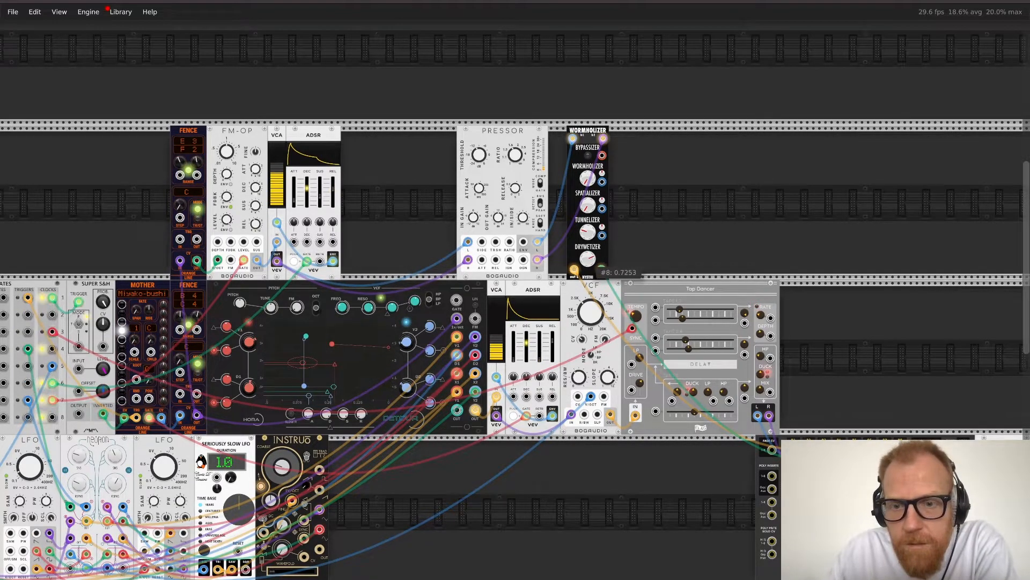
Step: Patch Neuron outputs to the WORMHOLIZER's Spatializer and Wormholizer CV inputs, and a modulation source to its Tunnelizer CV input
scroll(515, 290, down, 8)
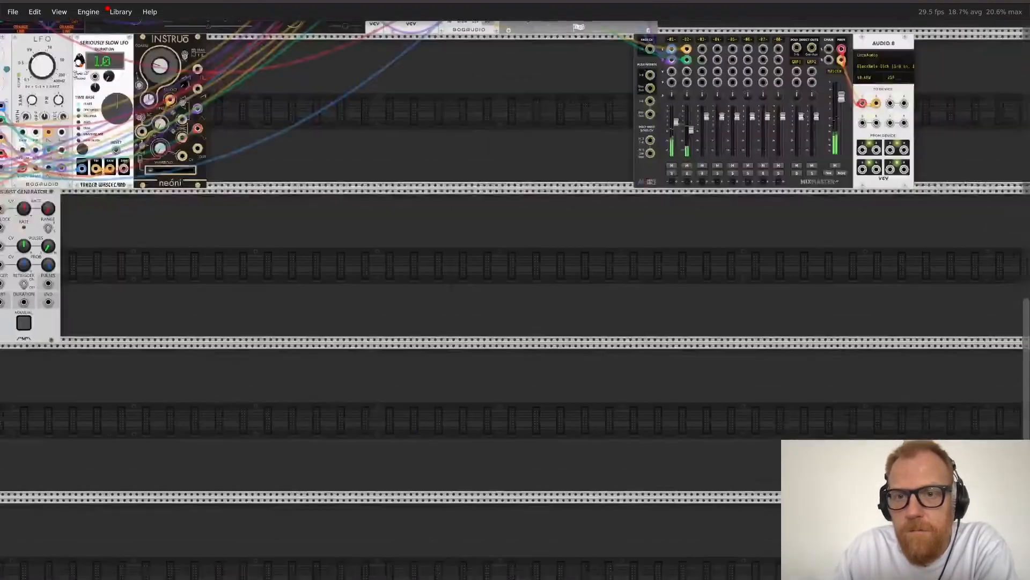
scroll(515, 290, up, 1)
scroll(515, 290, up, 9)
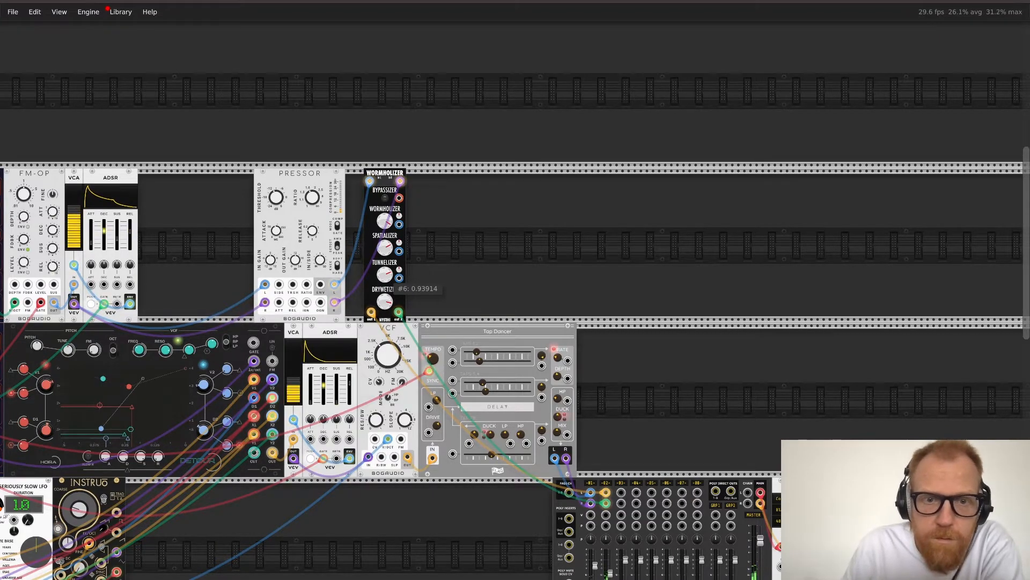
scroll(496, 214, down, 2)
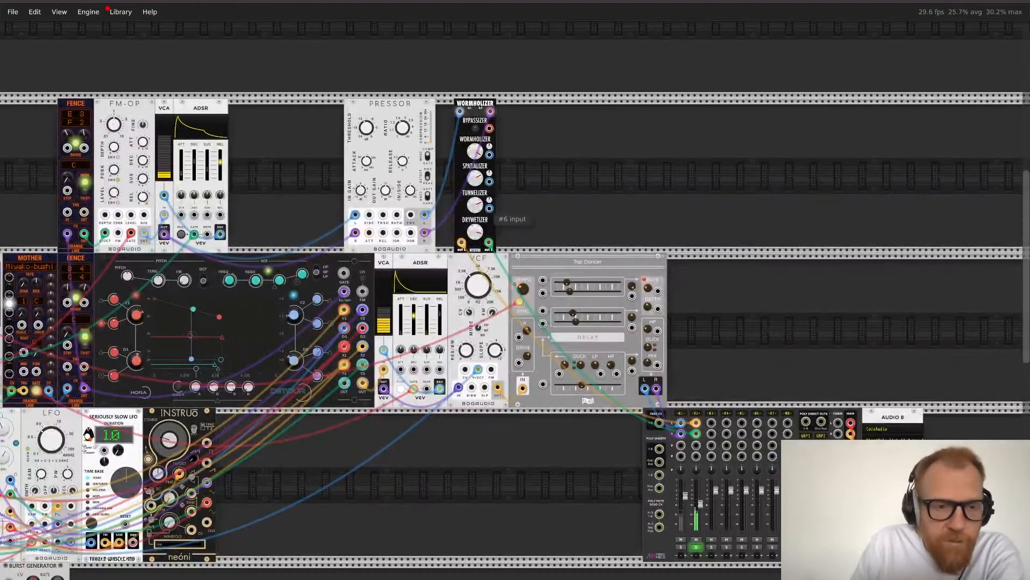
scroll(496, 219, left, 5)
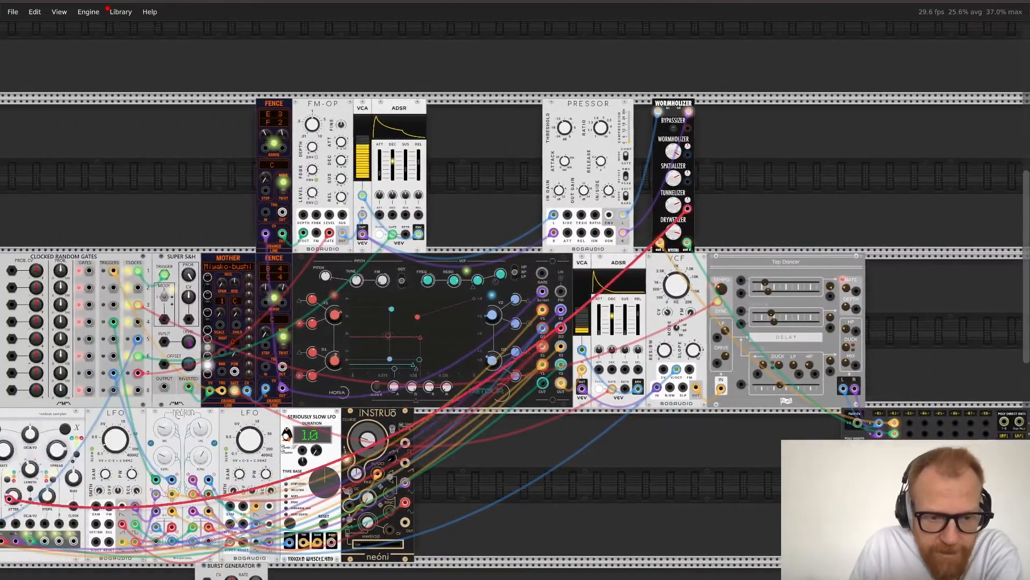
scroll(496, 219, down, 3)
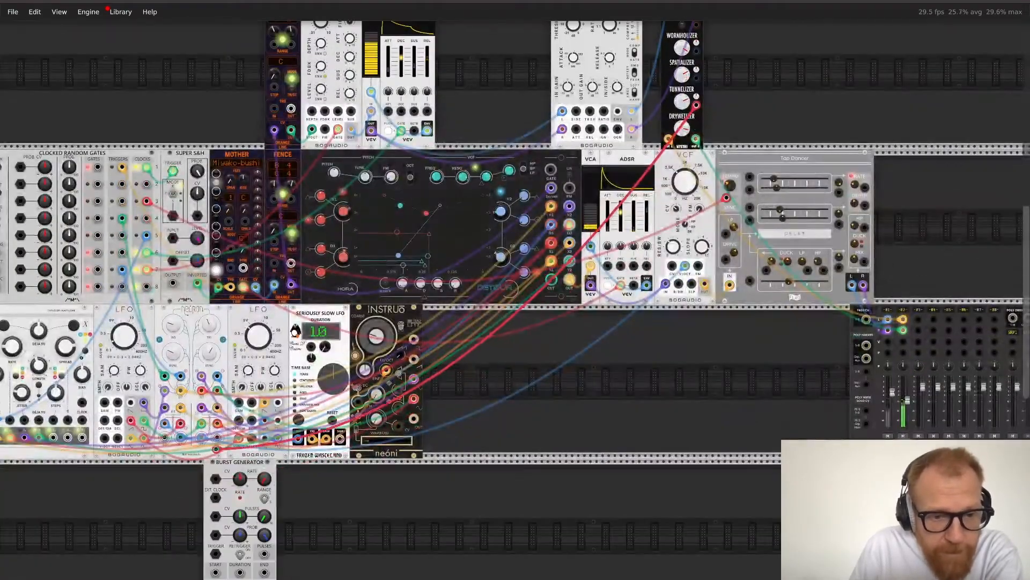
scroll(231, 437, up, 2)
scroll(231, 437, right, 1)
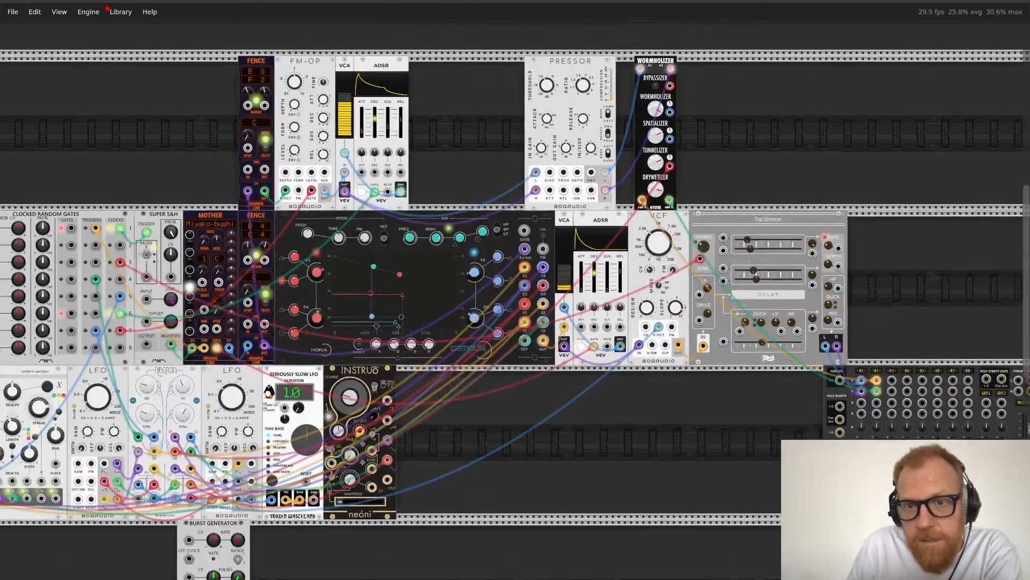
drag(668, 160, 222, 454)
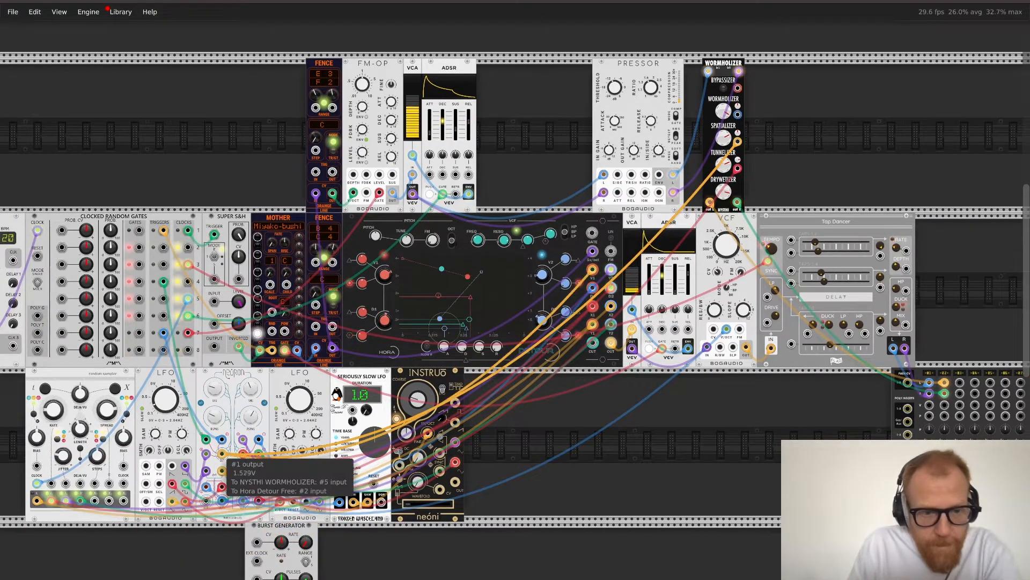
drag(242, 454, 738, 114)
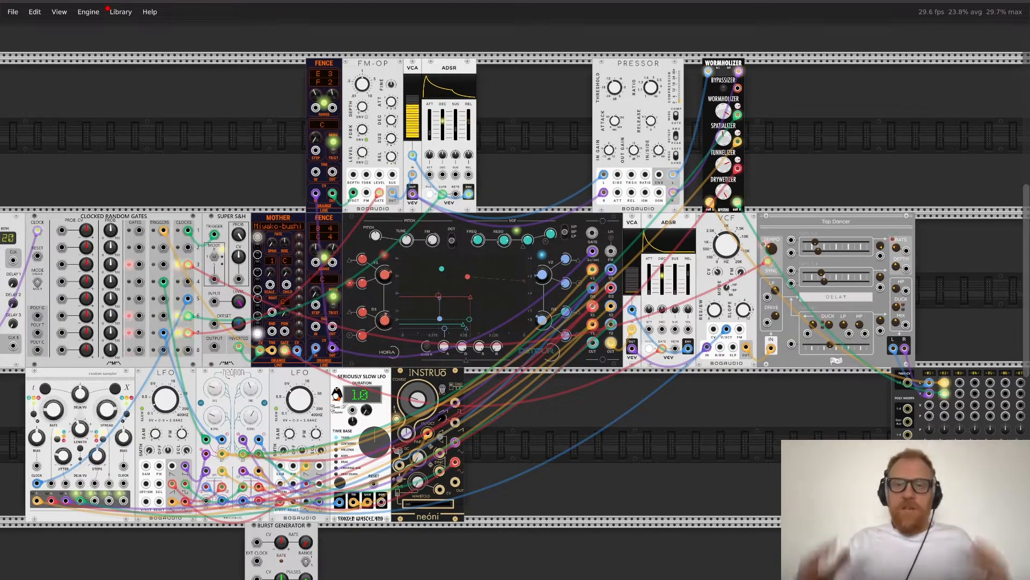
Step: Add the PLATEVERB reverb beside the WORMHOLIZER and route the stereo signal through it before the mixer
right_click(783, 145)
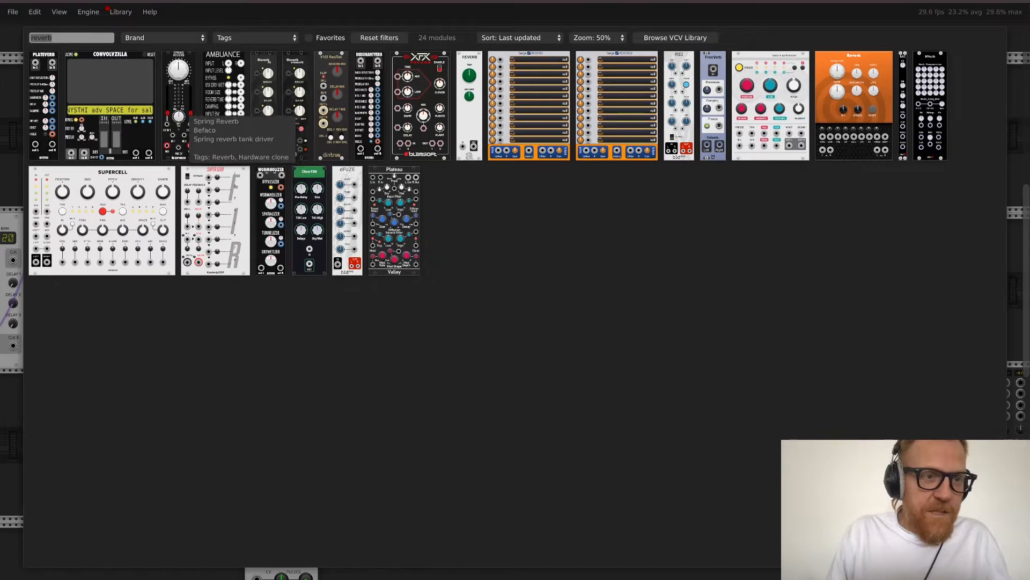
click(46, 92)
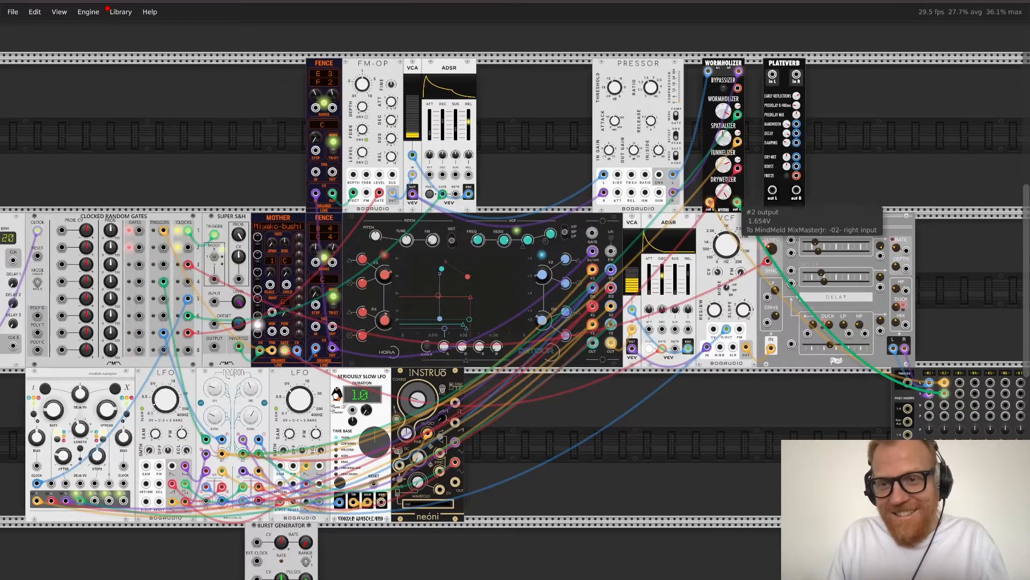
drag(737, 203, 797, 190)
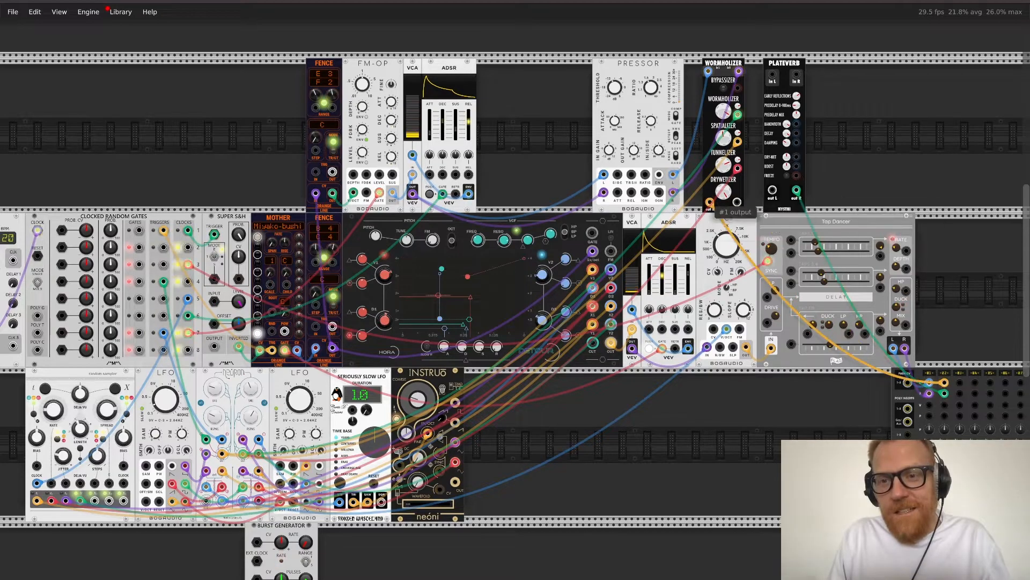
drag(710, 202, 772, 190)
drag(709, 202, 772, 75)
drag(737, 203, 797, 74)
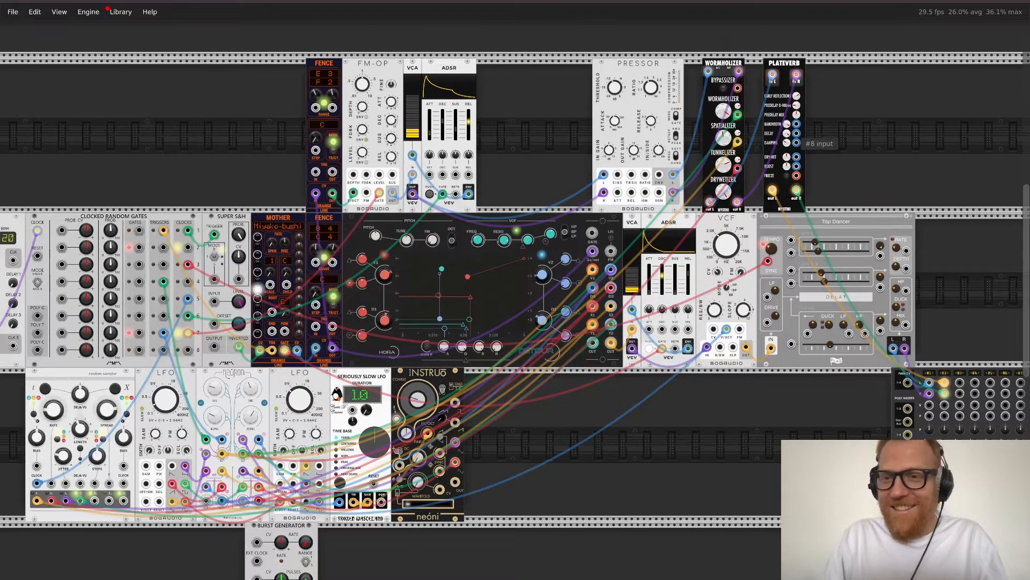
Step: Increase the PLATEVERB's Decay amount
key(ctrl+equal)
scroll(796, 134, right, 7)
scroll(797, 134, up, 4)
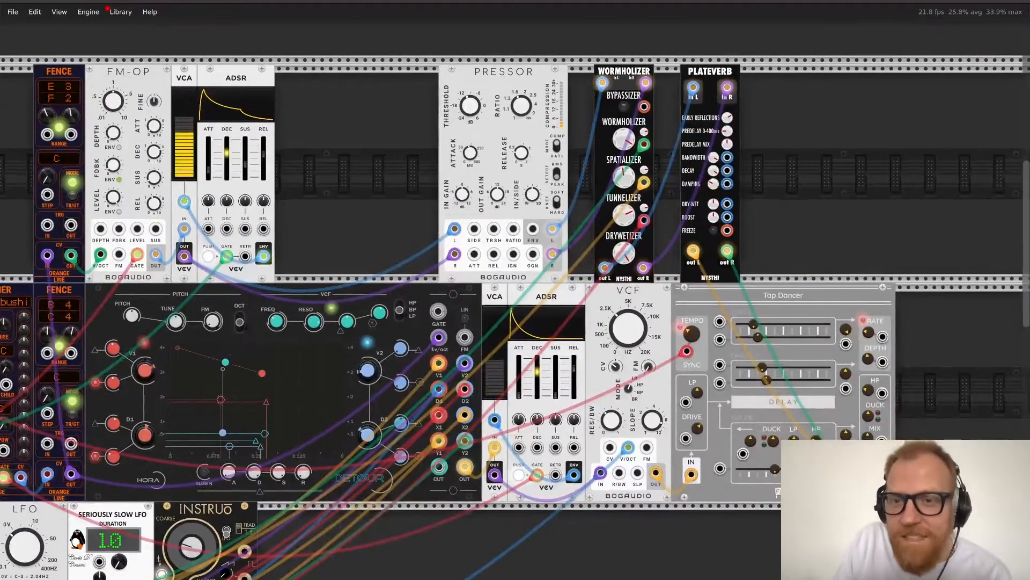
drag(713, 170, 713, 155)
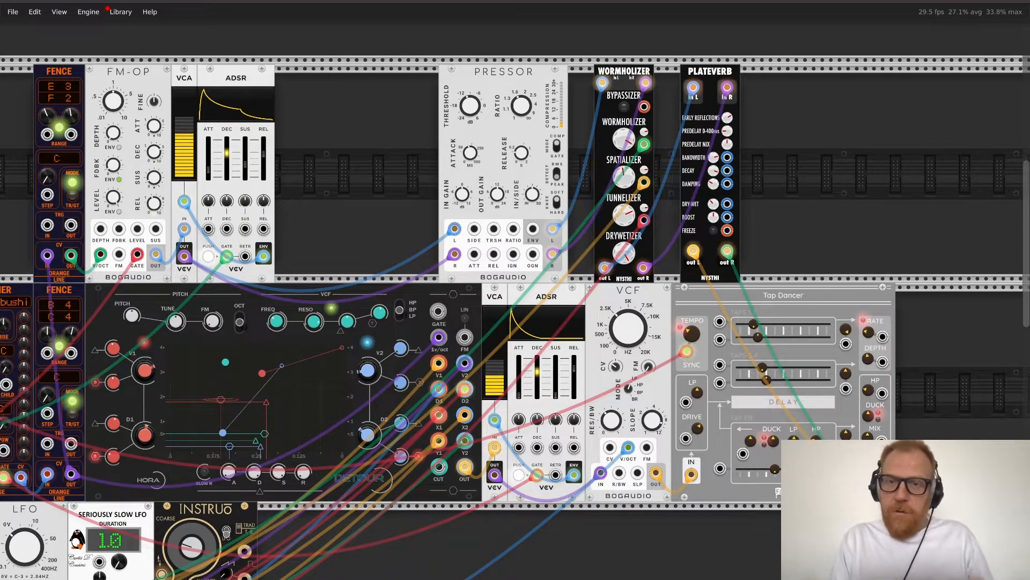
Step: Shift the PLATEVERB away from the WORMHOLIZER, search for "limit" and add the Bogaudio LMTR limiter in the gap
drag(710, 71, 761, 71)
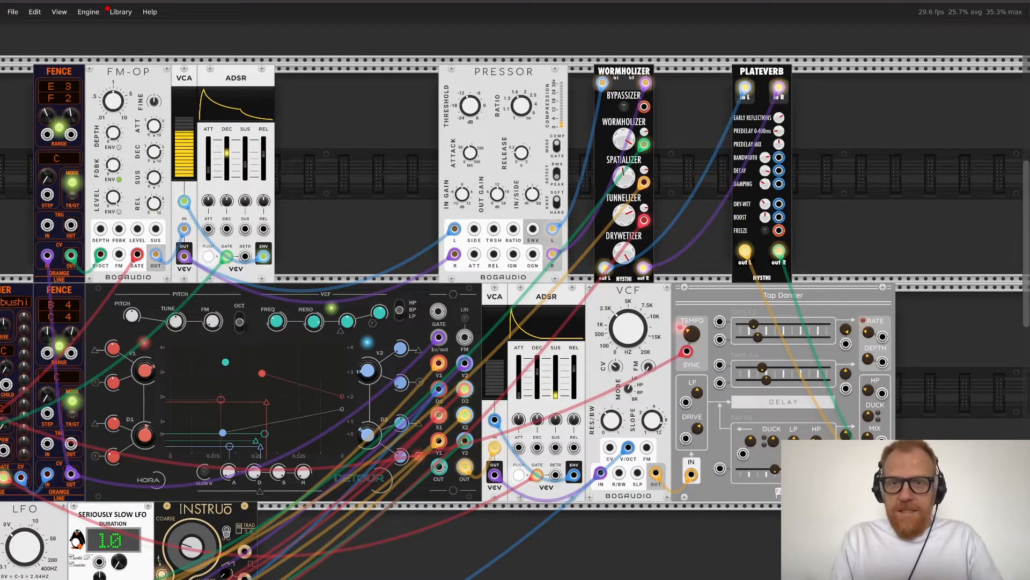
key(Return)
text(limit)
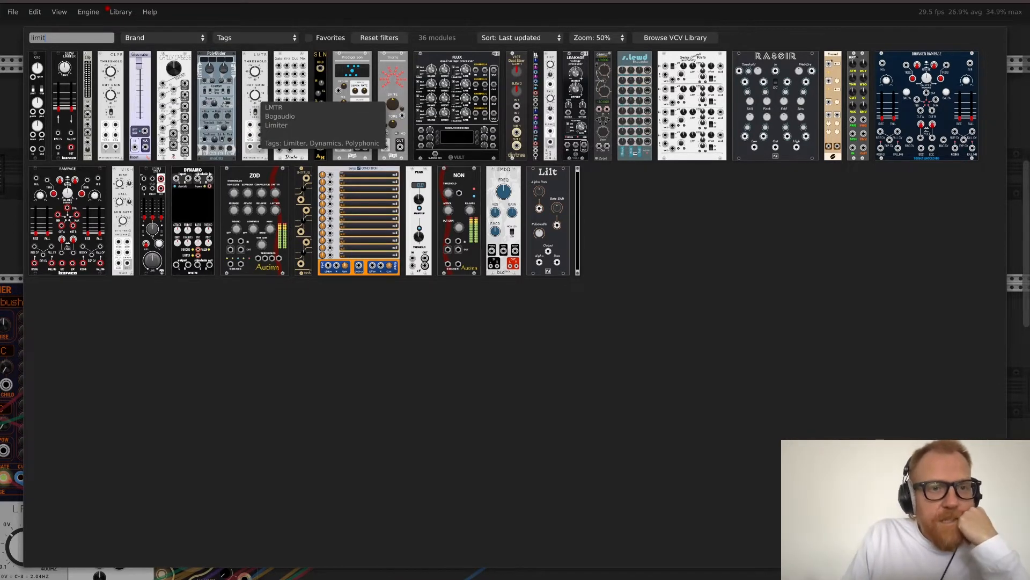
click(257, 101)
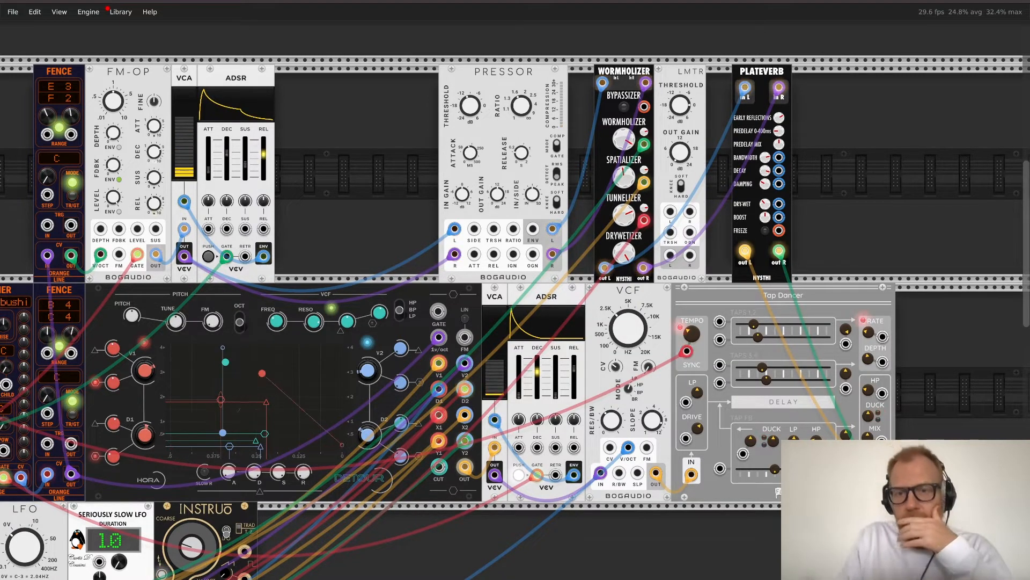
Step: Wire the LMTR between the WORMHOLIZER's stereo outputs and the PLATEVERB's left and right inputs
drag(643, 267, 690, 255)
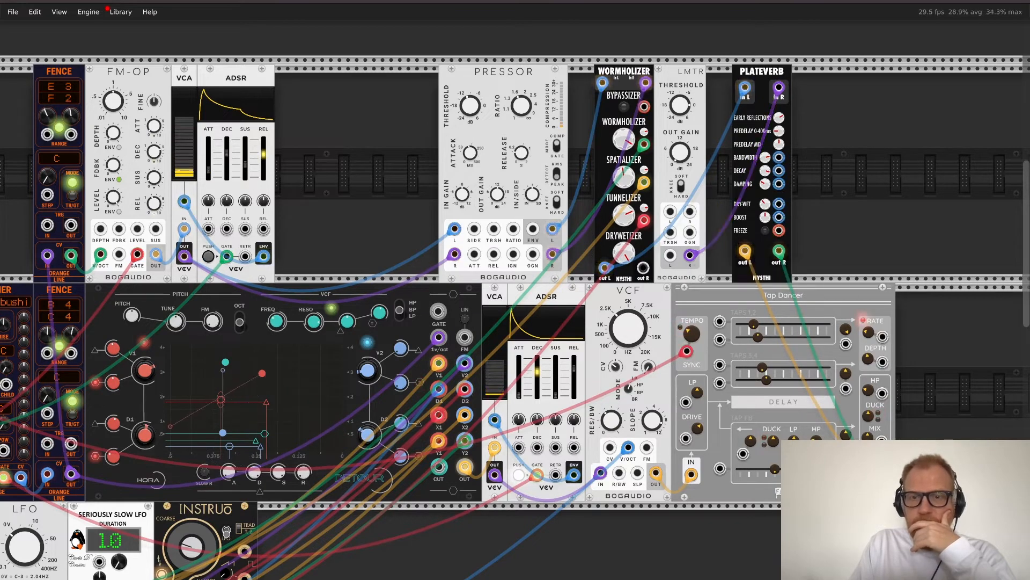
drag(605, 267, 670, 255)
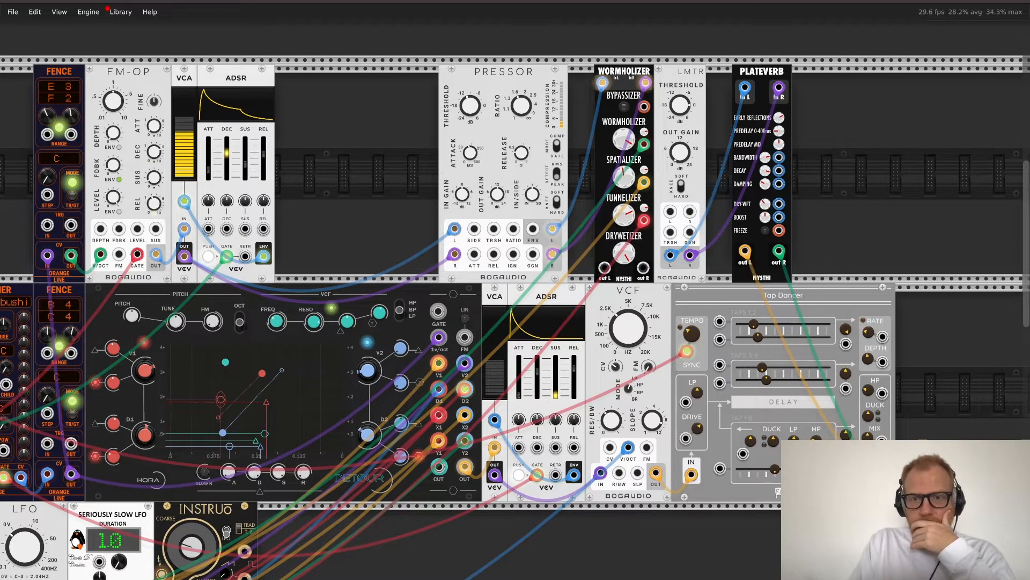
drag(671, 211, 671, 221)
drag(593, 284, 690, 212)
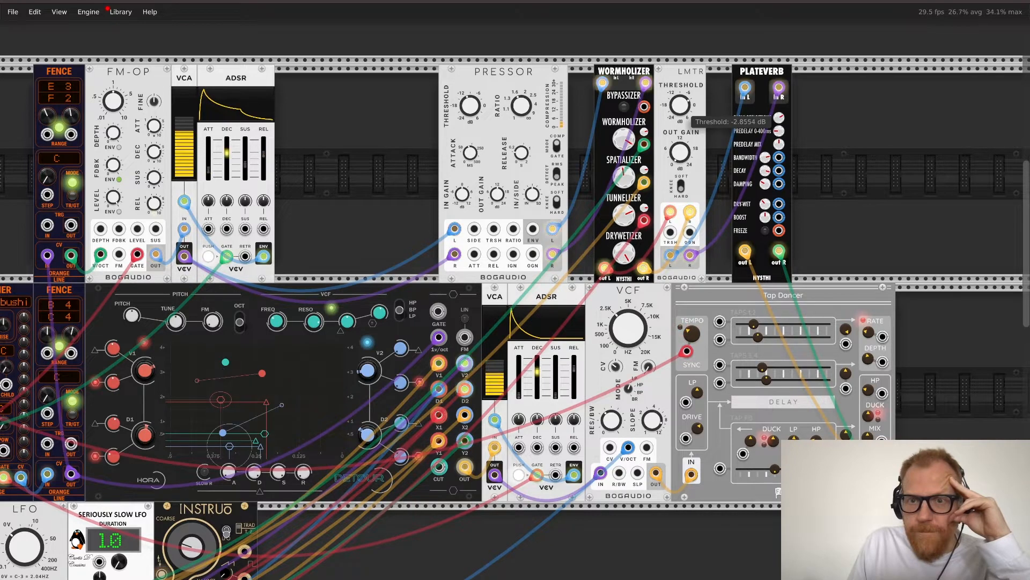
Step: Try a higher LMTR output gain, check the mixer level, and set the output gain to 0 dB
drag(680, 153, 681, 123)
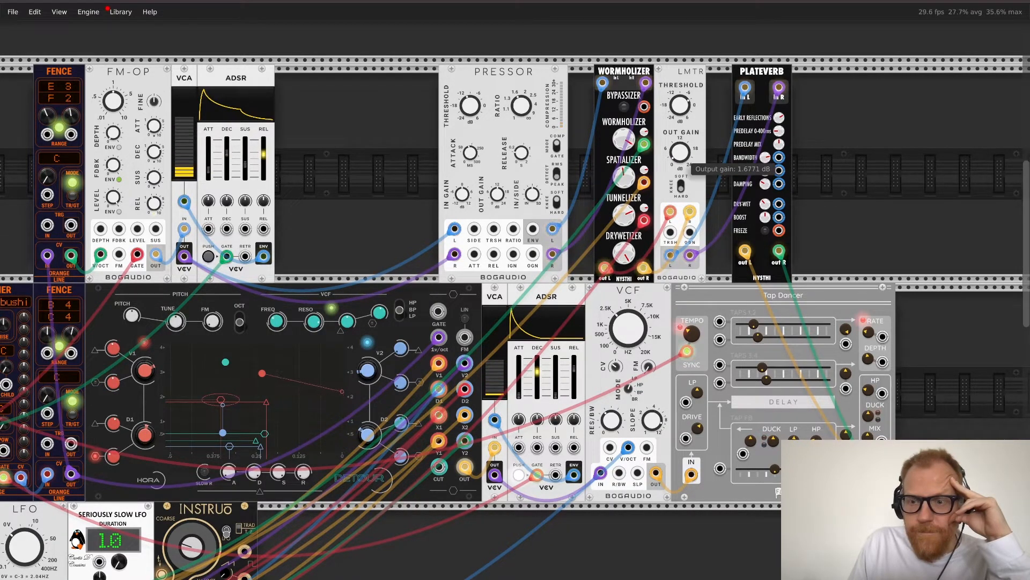
scroll(681, 153, down, 5)
scroll(680, 153, right, 6)
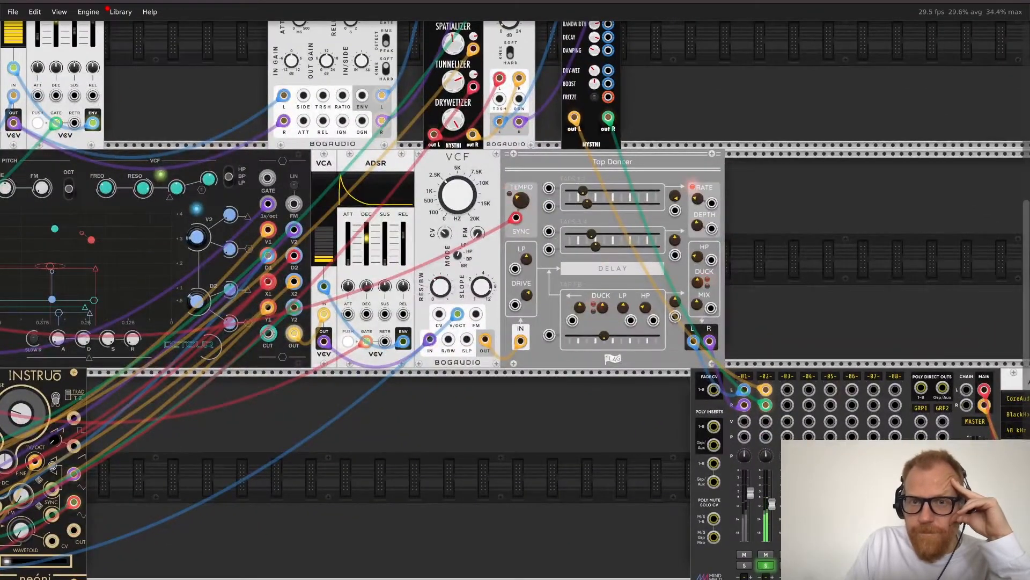
scroll(515, 299, up, 1)
scroll(671, 190, up, 5)
scroll(671, 191, left, 2)
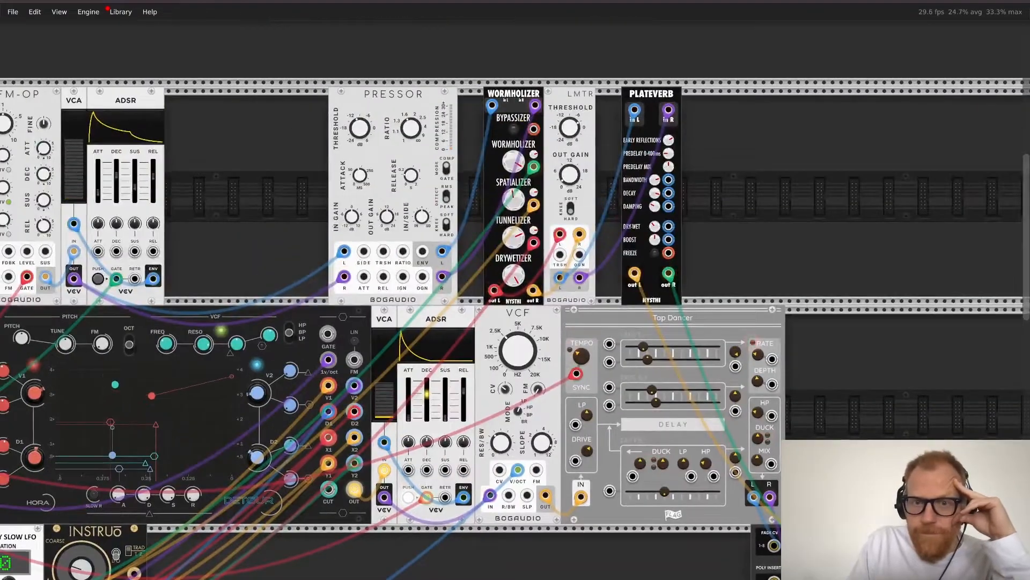
mouse_move(572, 177)
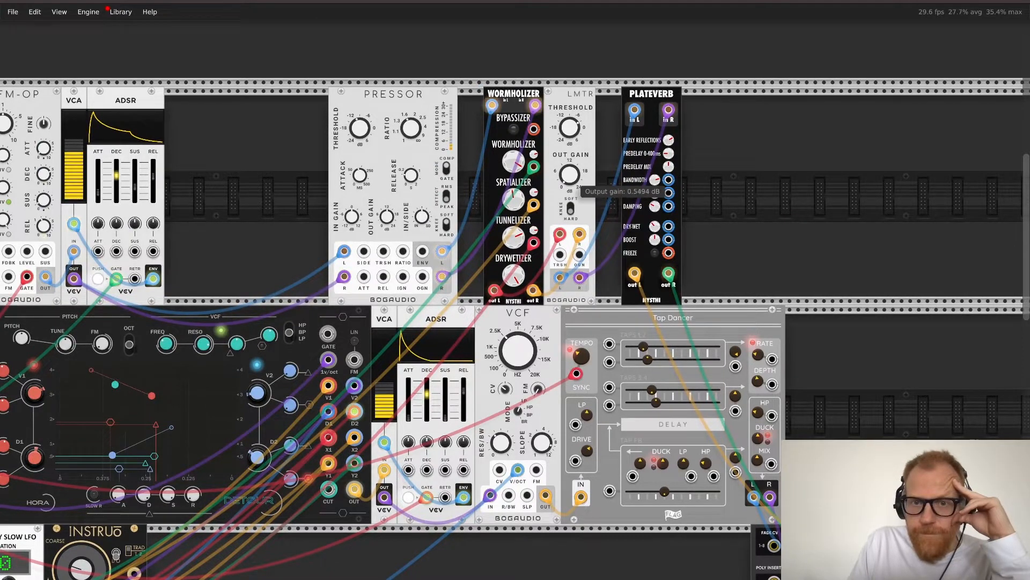
drag(573, 178, 573, 184)
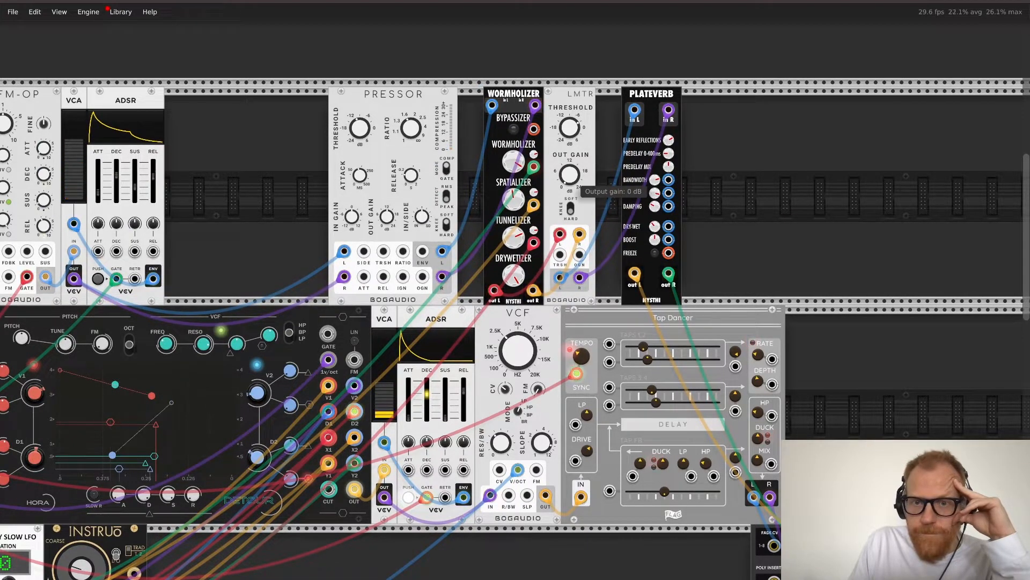
Step: Check the LMTR's threshold and output gain against the mixer's channel 2 level
mouse_move(571, 135)
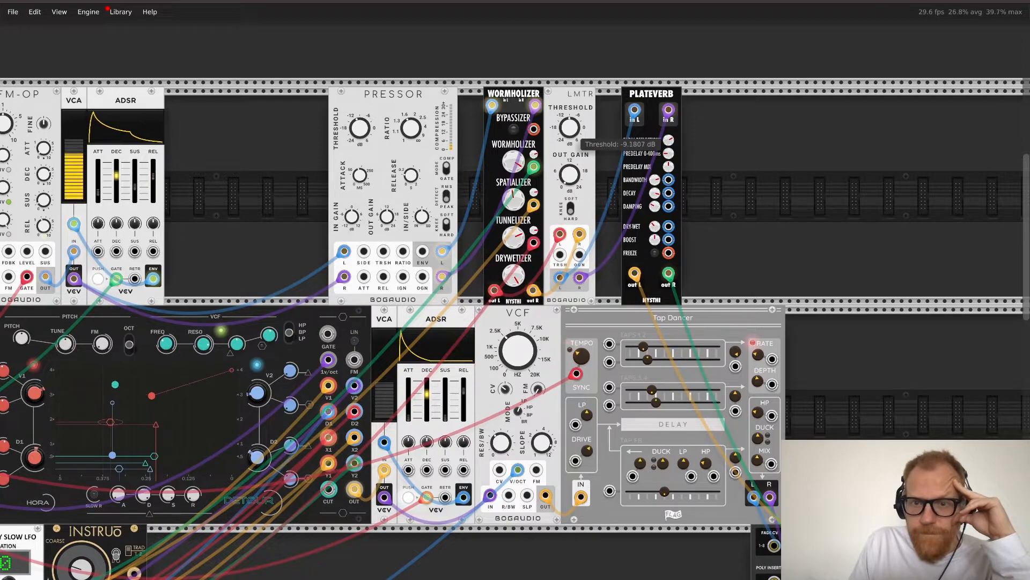
scroll(571, 134, down, 4)
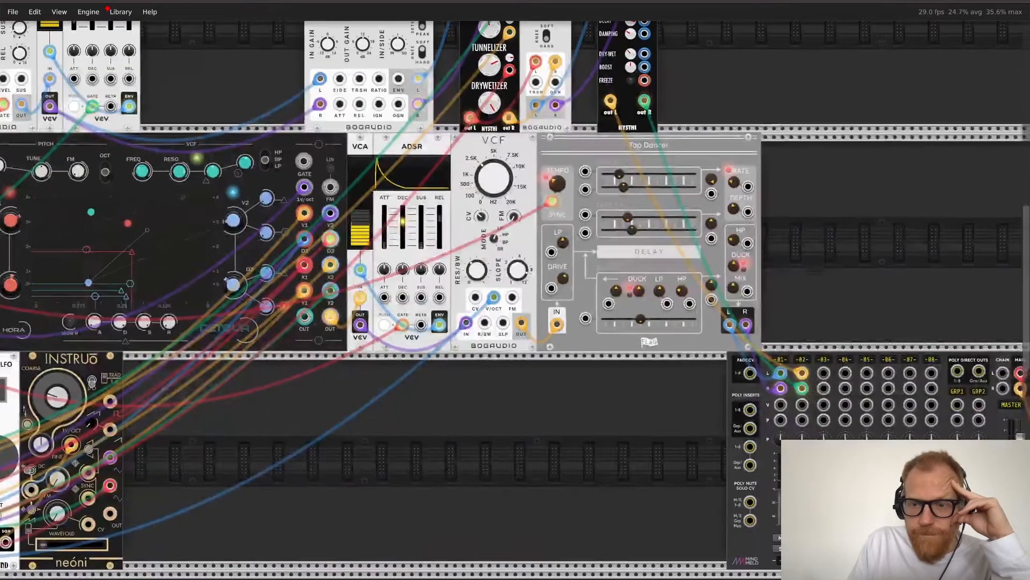
scroll(515, 322, up, 4)
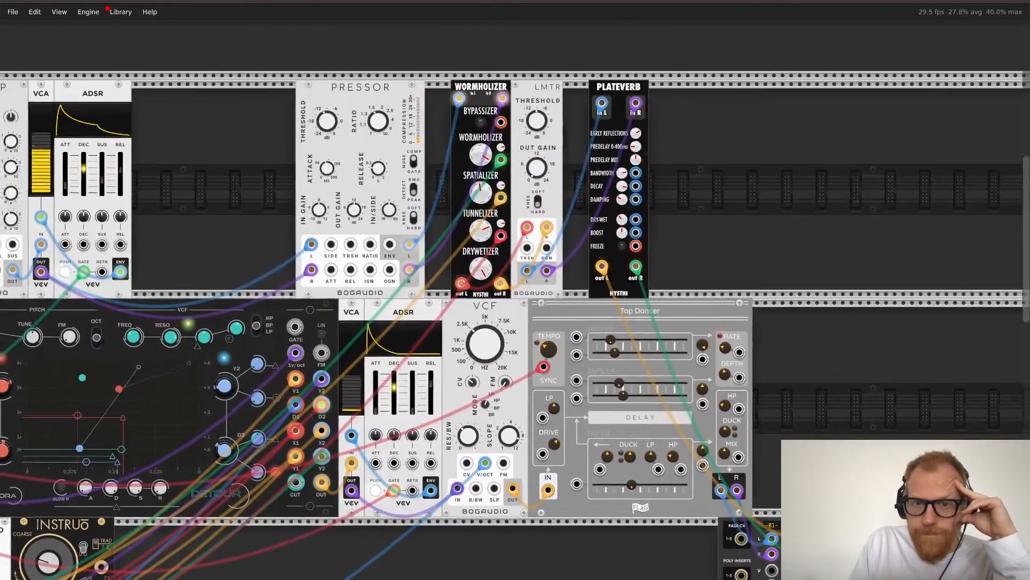
mouse_move(542, 173)
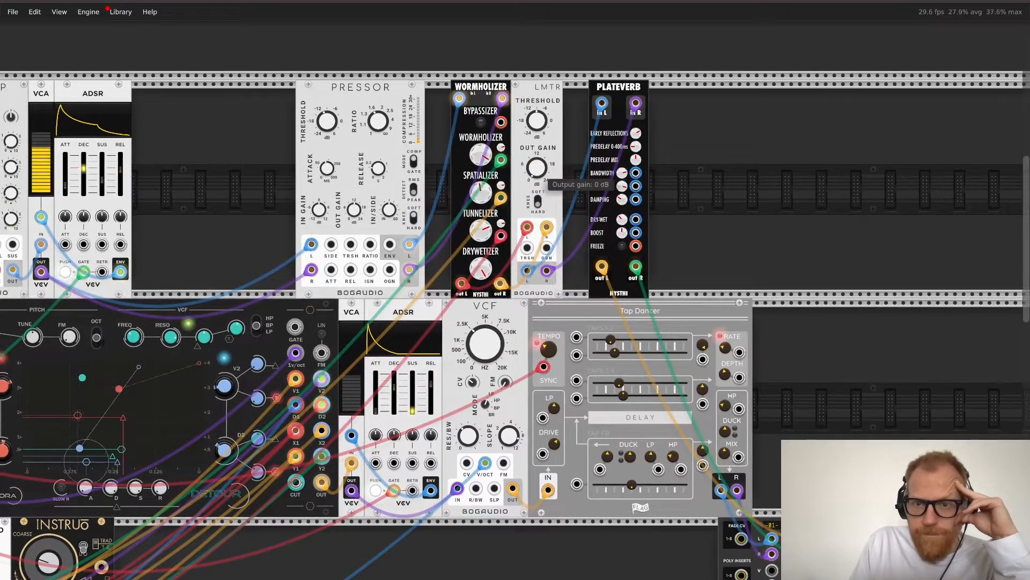
scroll(542, 172, down, 4)
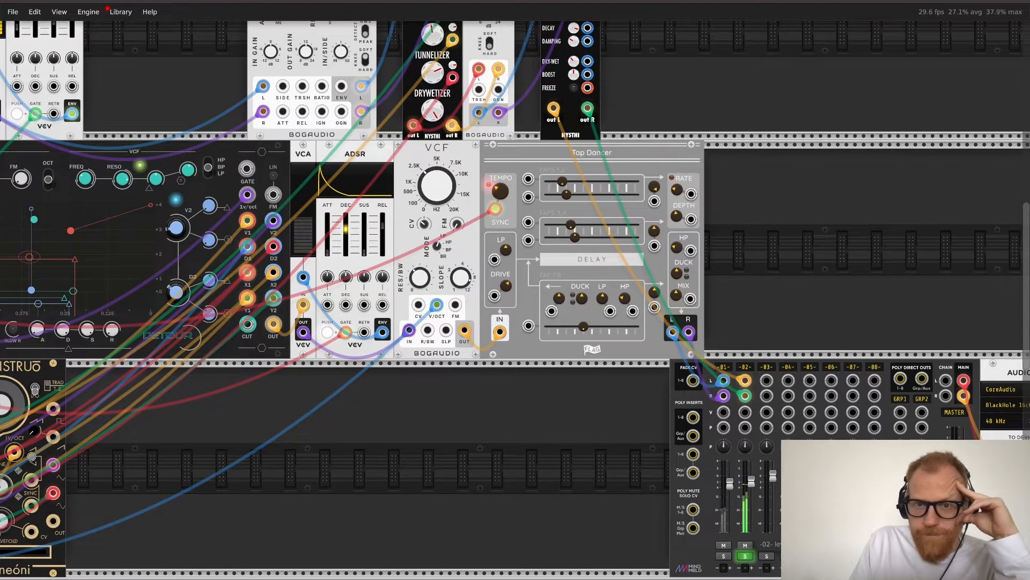
Step: Close the gaps in the upper row by placing the PRESSOR, WORMHOLIZER, LMTR and PLATEVERB directly beside the ADSR
scroll(515, 290, up, 5)
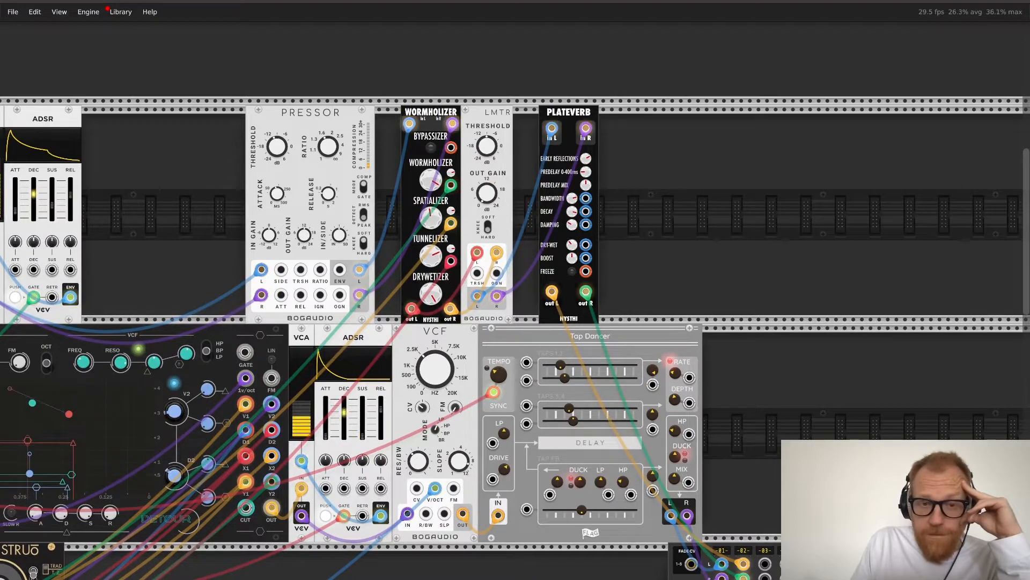
drag(306, 171, 142, 172)
drag(431, 162, 242, 162)
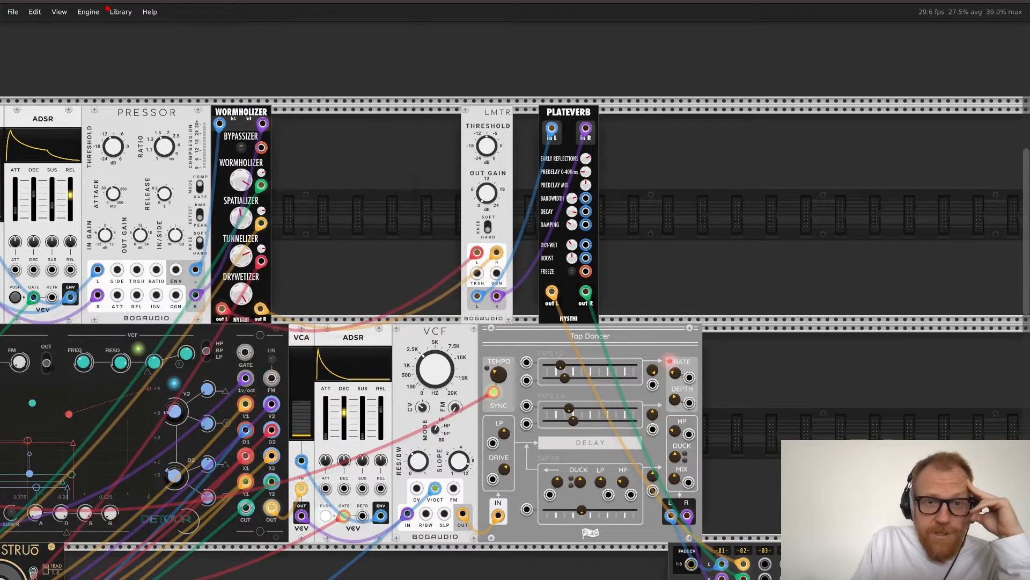
drag(487, 113, 298, 112)
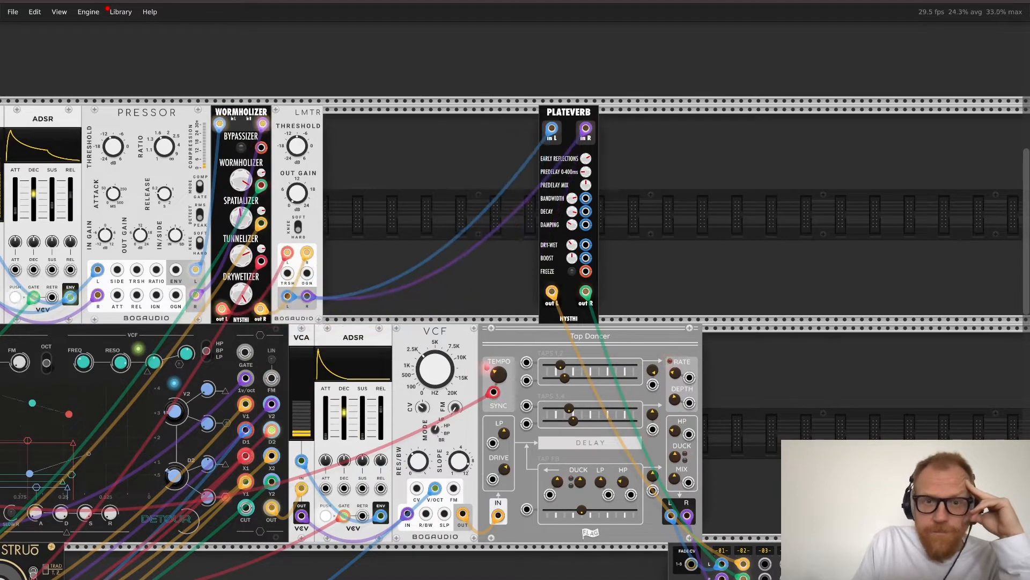
drag(569, 112, 353, 112)
scroll(515, 300, down, 3)
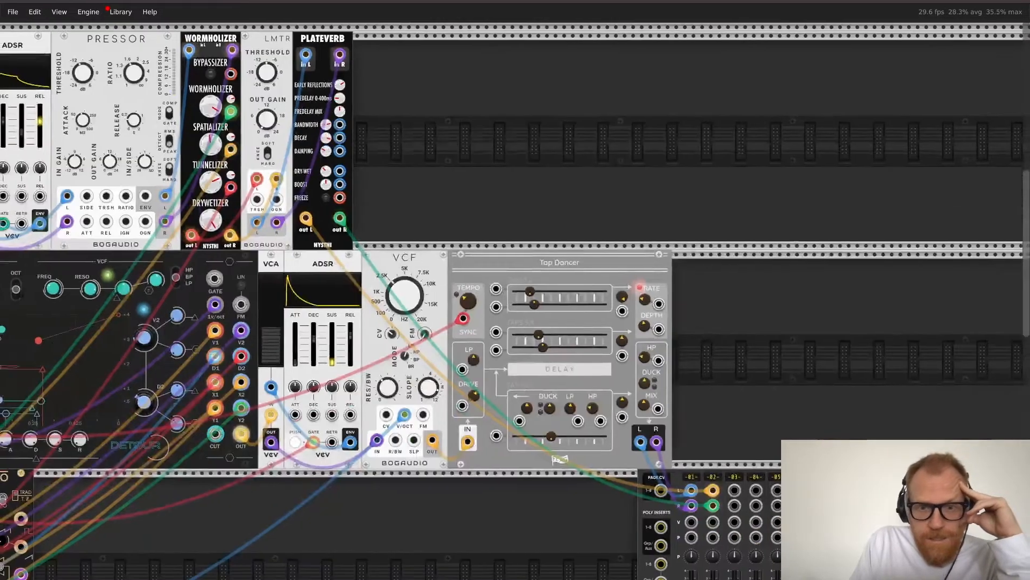
Step: Select the whole upper chain from FENCE to PLATEVERB and shift it right until it lines up with the Tap Dancer's right edge
scroll(516, 300, right, 2)
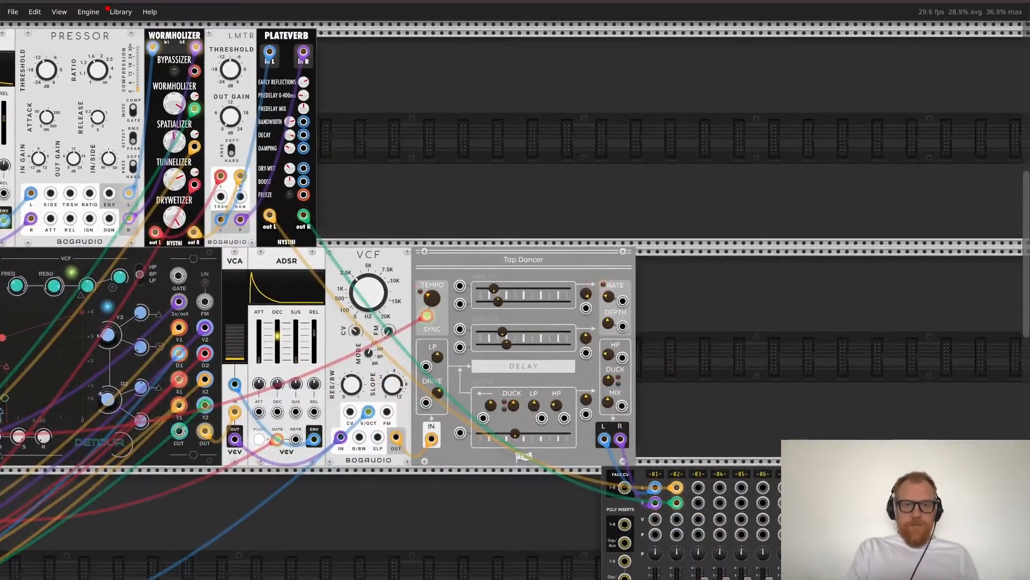
scroll(515, 301, left, 8)
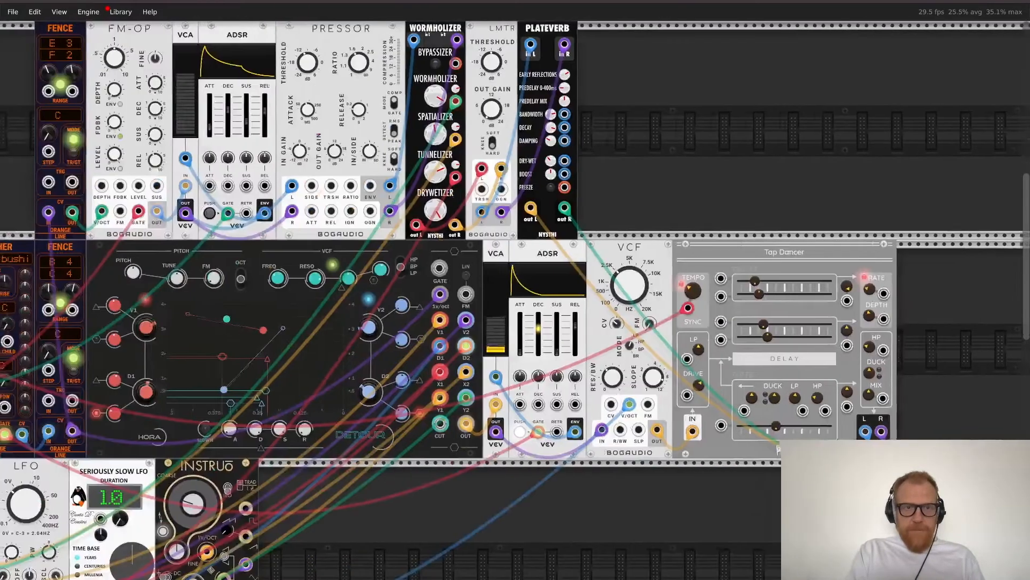
scroll(515, 301, up, 1)
drag(529, 114, 48, 114)
drag(69, 161, 388, 161)
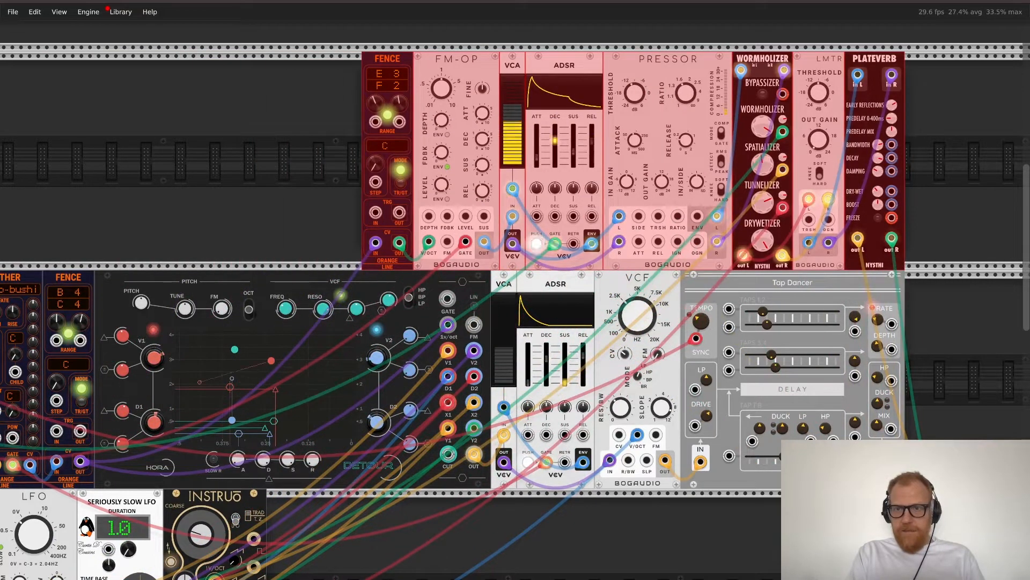
click(300, 214)
scroll(515, 301, down, 1)
scroll(515, 300, up, 1)
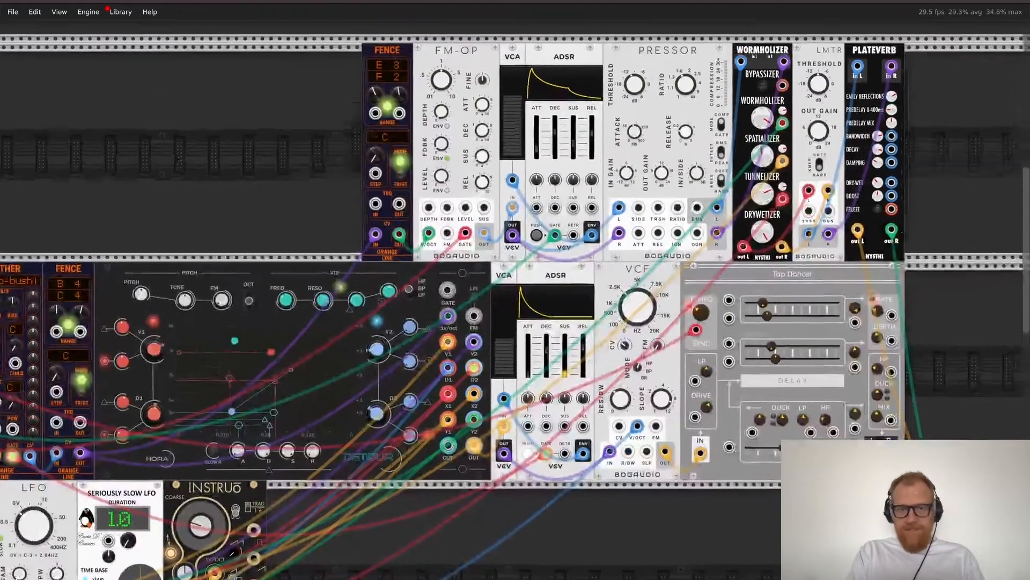
Step: Look over the patch's lower rows, the burst generator and the mixer channel levels
scroll(515, 300, down, 10)
scroll(515, 300, left, 5)
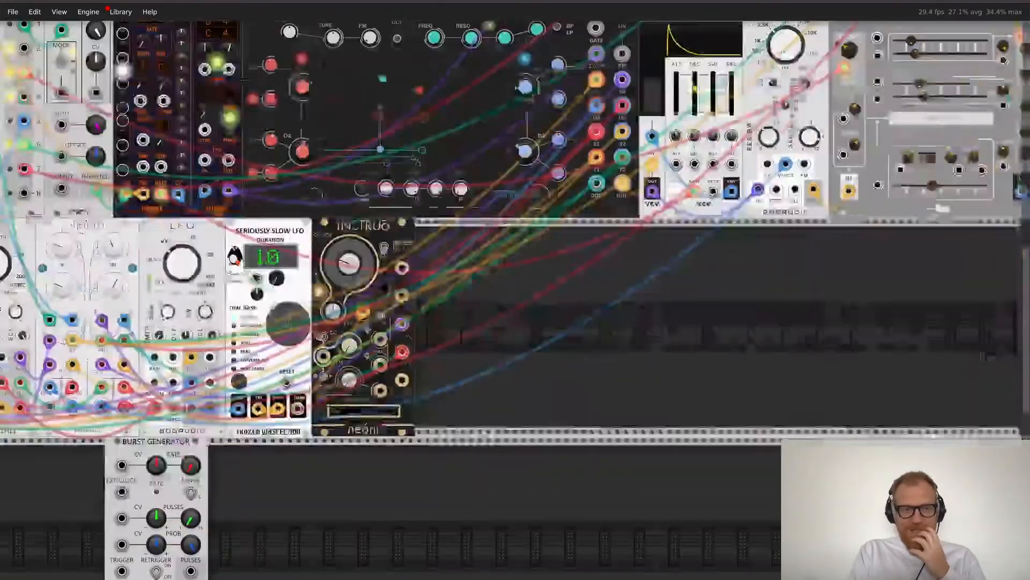
scroll(515, 301, left, 5)
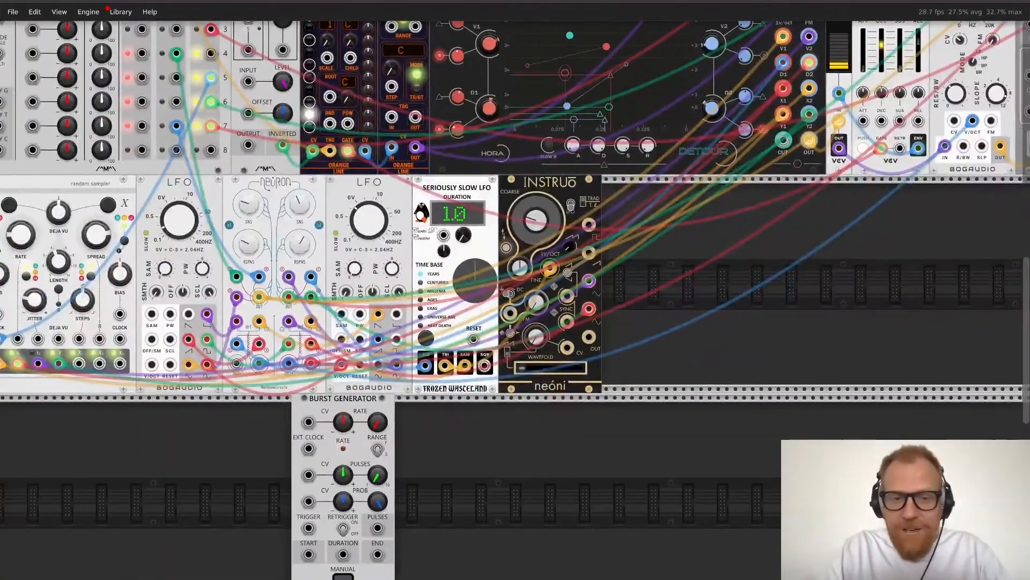
scroll(515, 304, down, 2)
scroll(515, 300, right, 5)
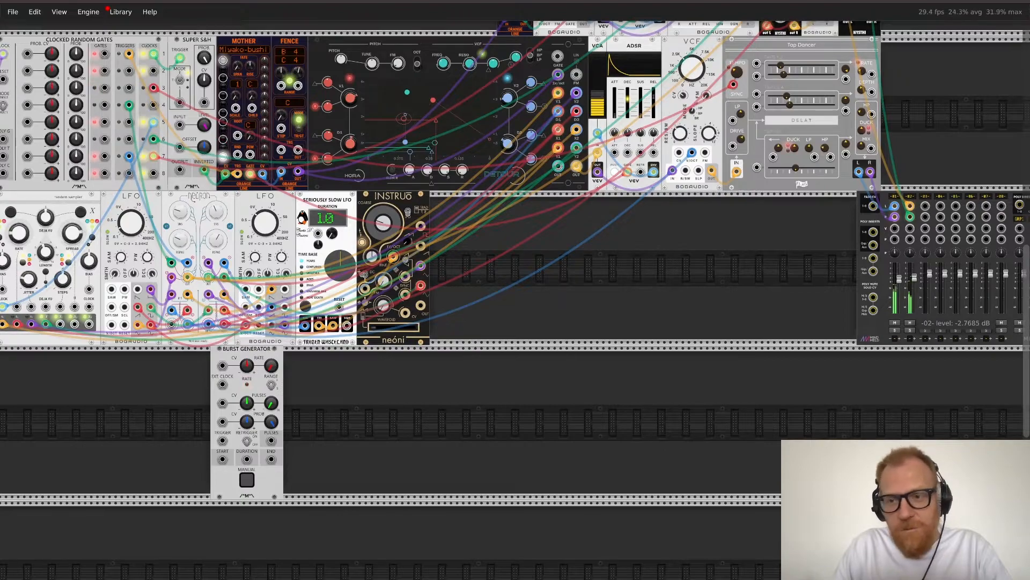
scroll(515, 300, up, 3)
scroll(516, 301, right, 2)
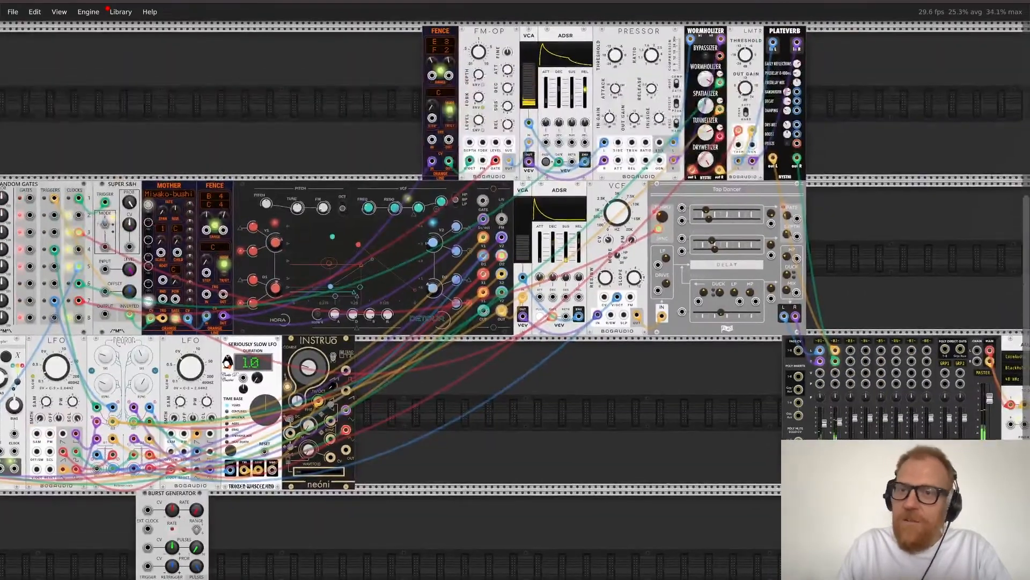
Step: Add the NYSTHI DYNAMO stereo compressor from the "limit" search results beside the PLATEVERB
key(Return)
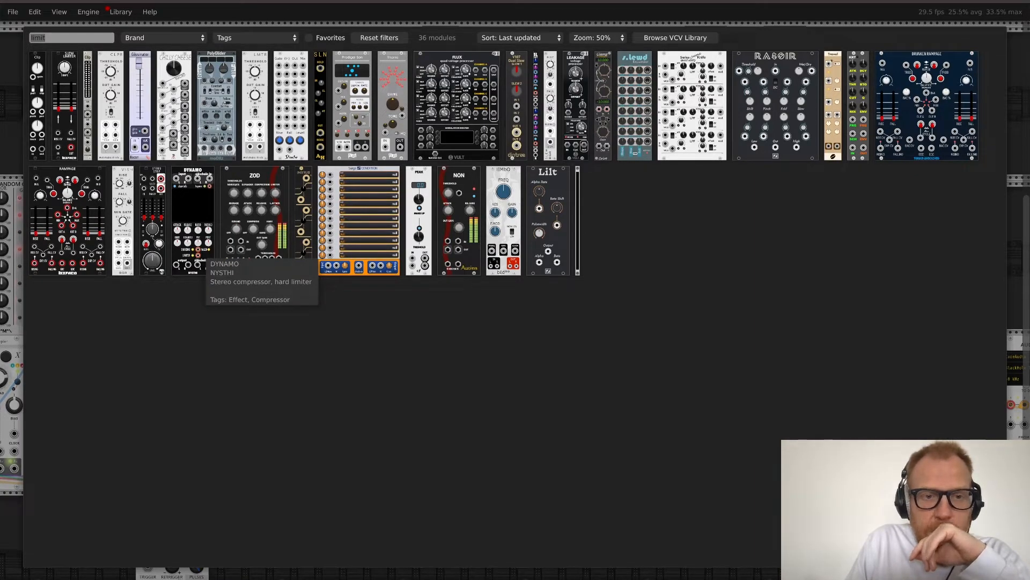
click(201, 252)
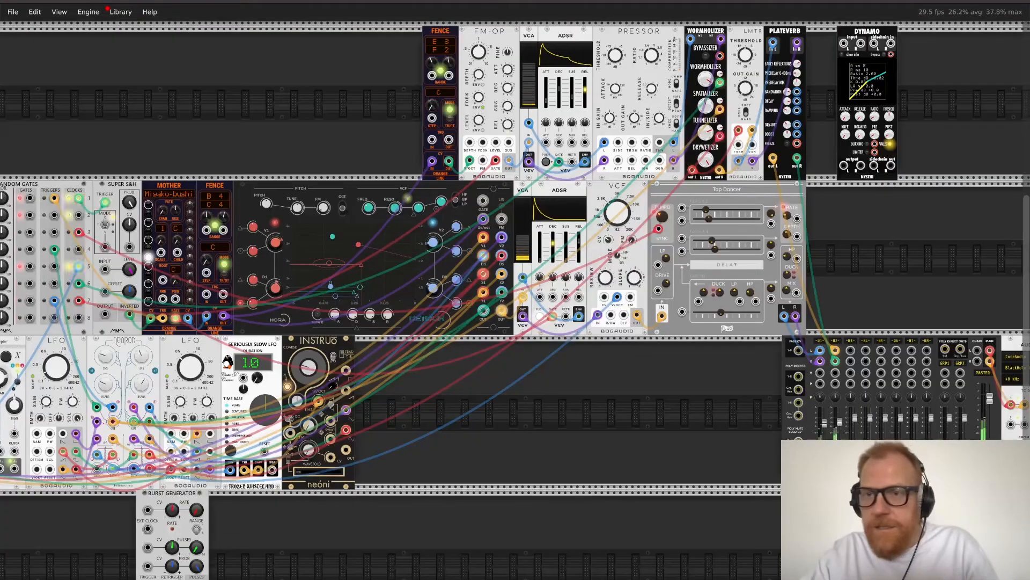
scroll(515, 300, up, 1)
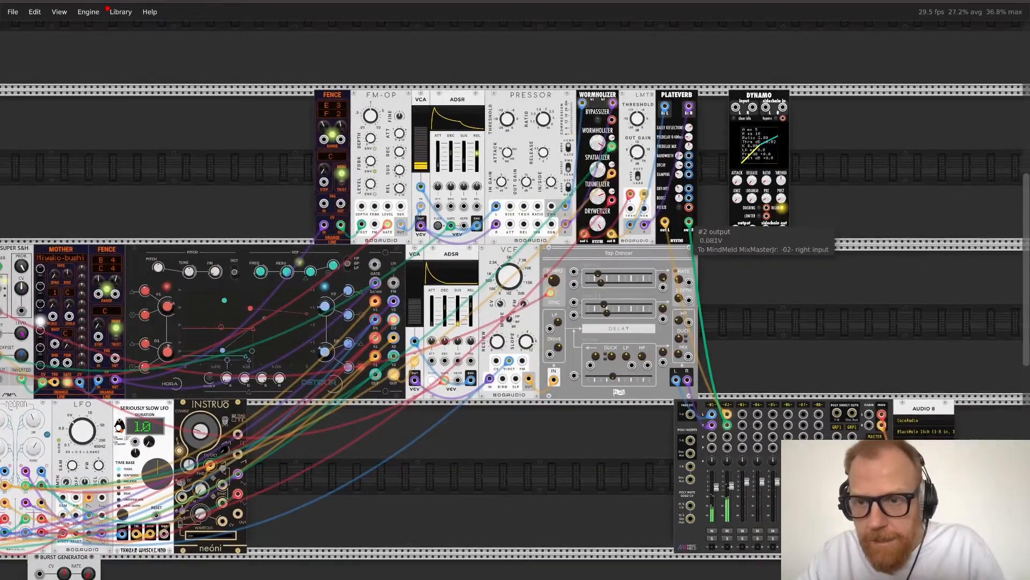
Step: Wire the DYNAMO between the PLATEVERB's left and right outputs and the mixer's channel 2 stereo inputs
drag(689, 221, 753, 230)
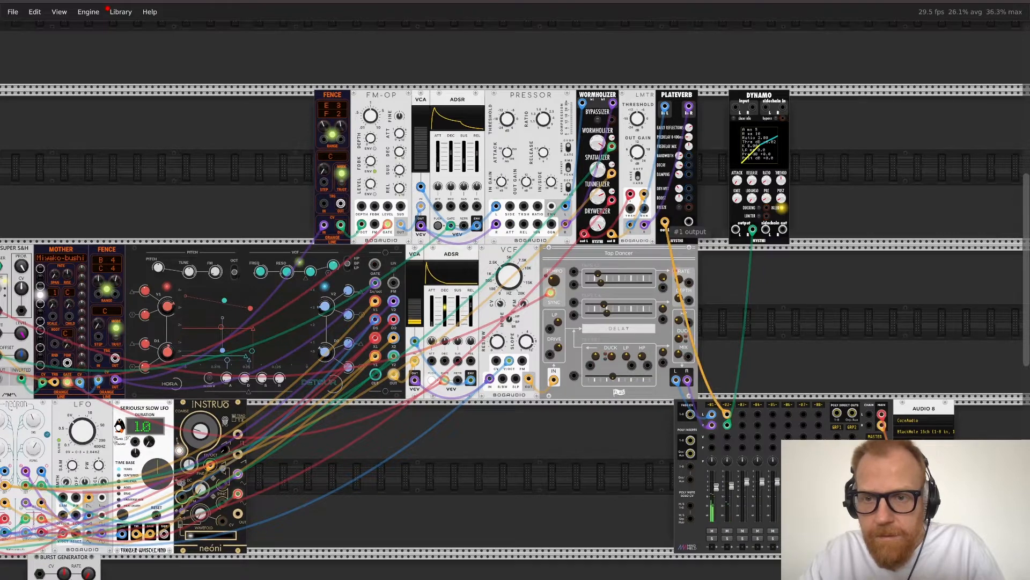
drag(665, 221, 736, 230)
drag(665, 221, 736, 107)
drag(689, 221, 753, 108)
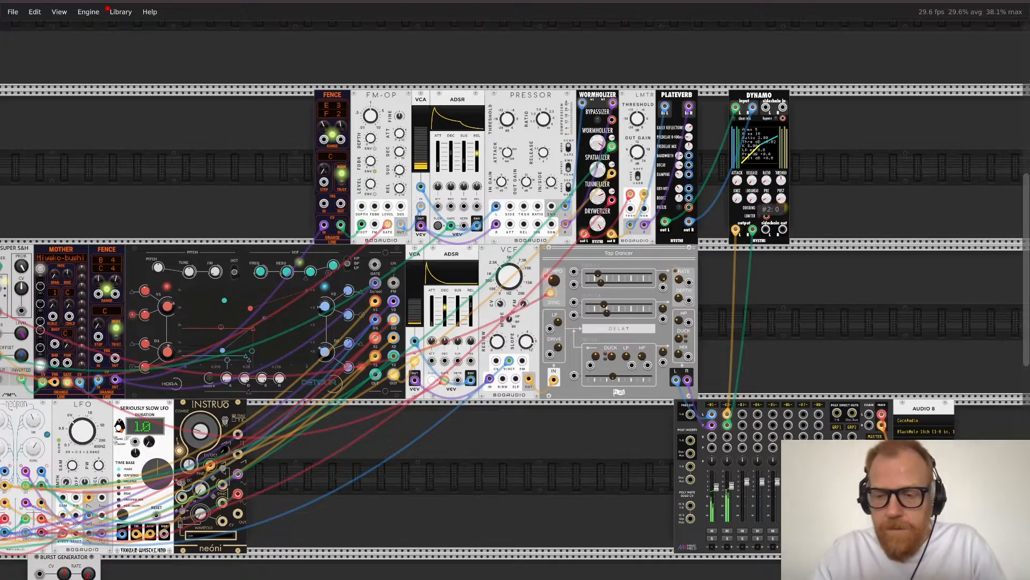
Step: Set the DYNAMO's threshold to -10 dB, try a longer lookahead, and set the lookahead to 0 ms
scroll(766, 214, up, 4)
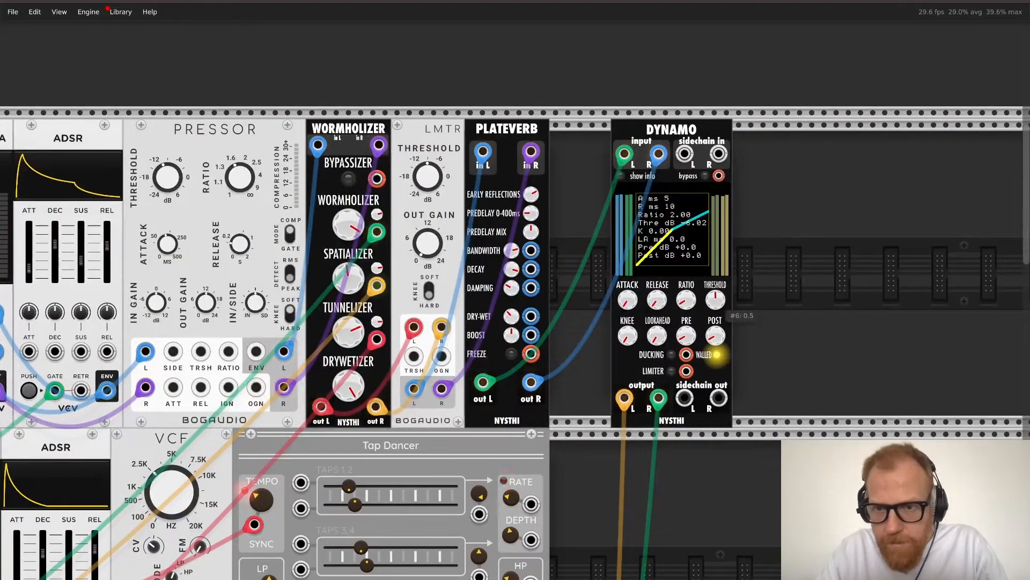
drag(716, 300, 715, 381)
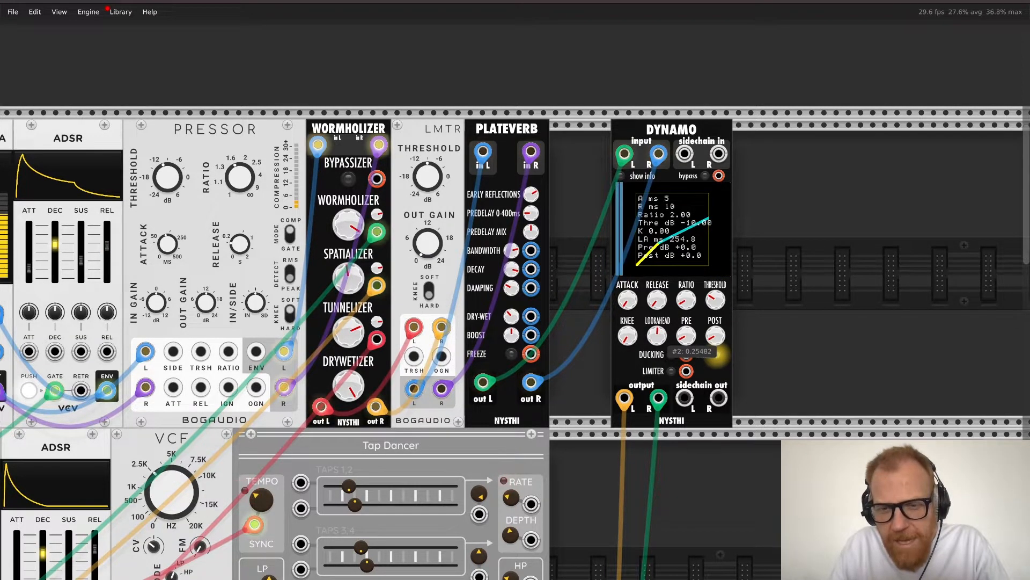
drag(657, 335, 657, 427)
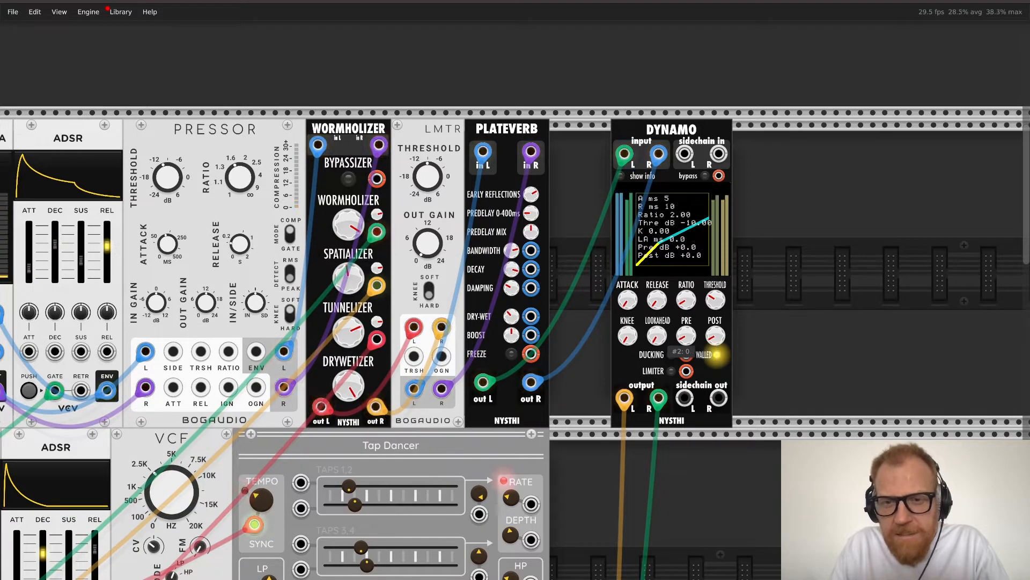
drag(657, 336, 657, 309)
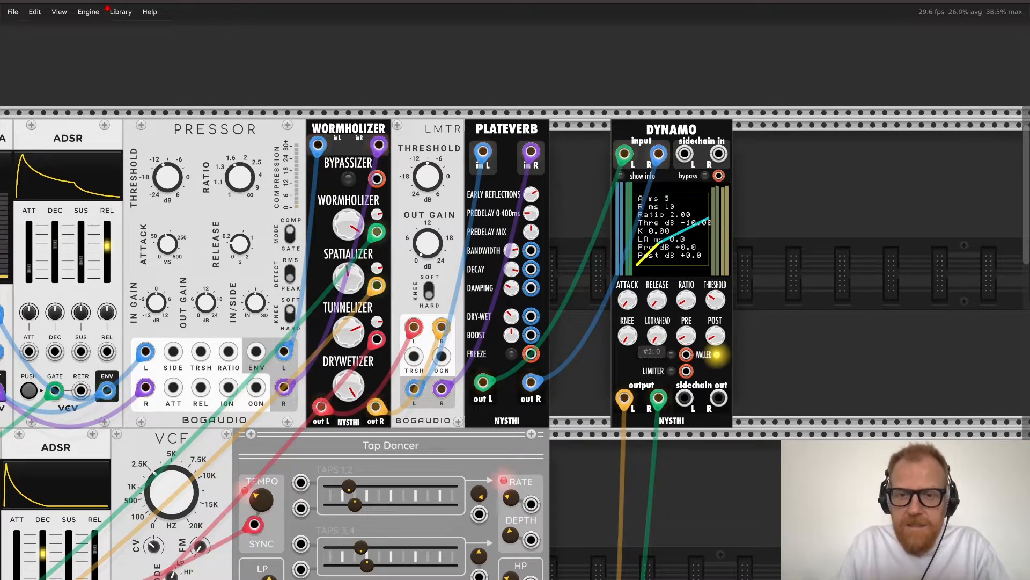
Step: Set the DYNAMO's knee to 0.32, ratio to 6.01, pre gain to -10.8 dB and post gain to +4.3 dB
drag(628, 336, 627, 222)
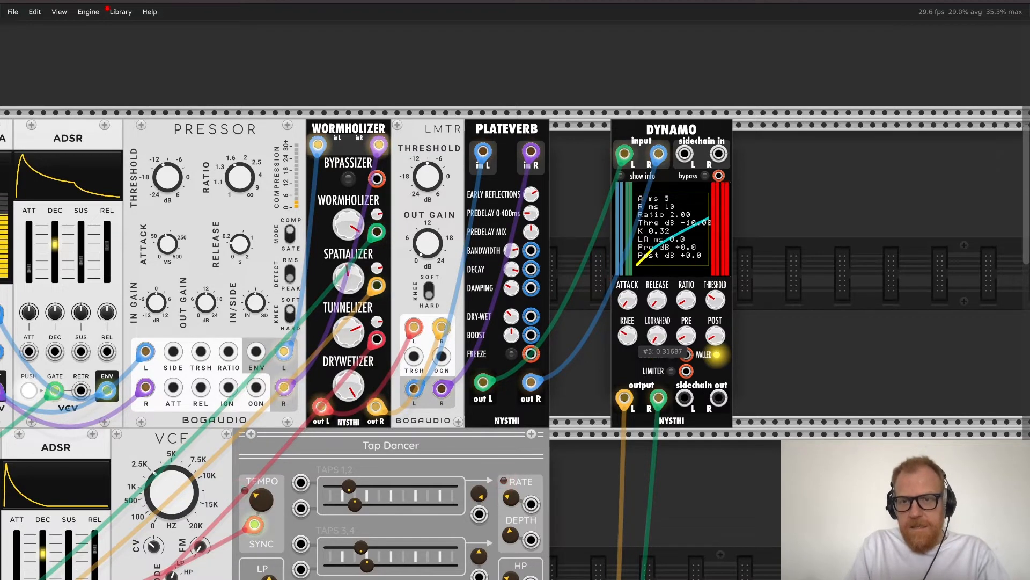
drag(627, 335, 627, 333)
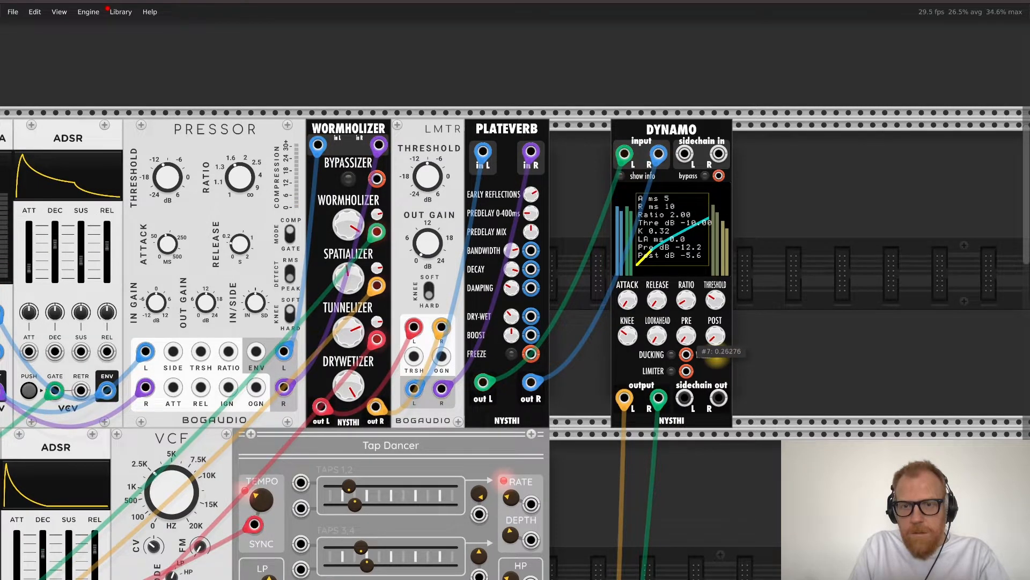
drag(687, 300, 686, 284)
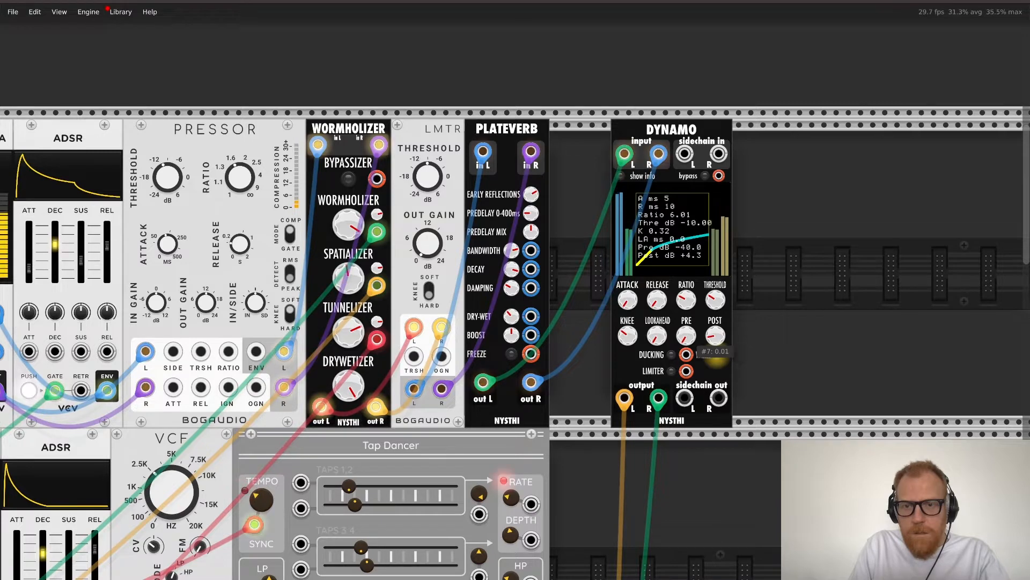
drag(687, 337, 688, 324)
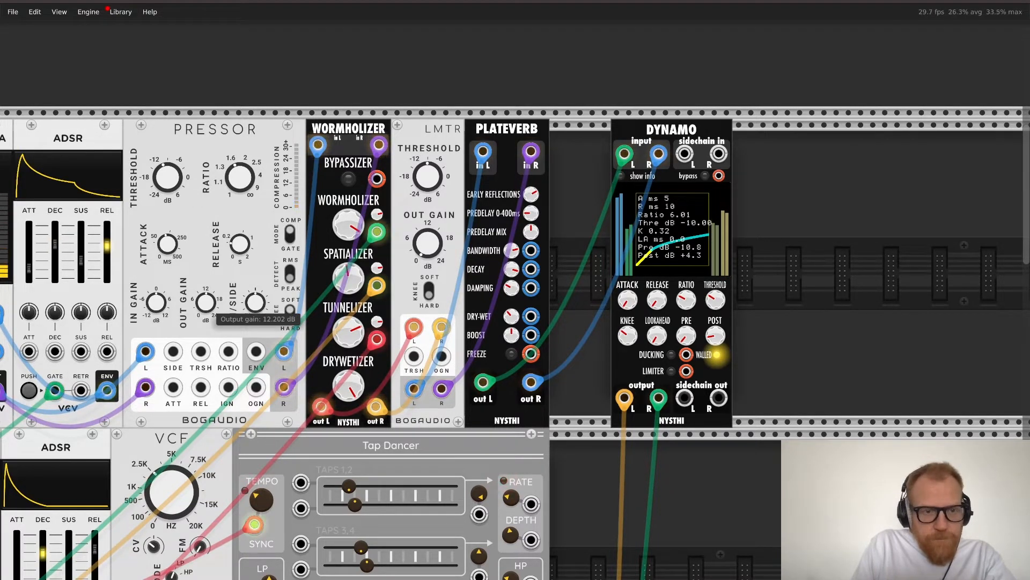
Step: Try PRESSOR output gains of about 4.7 dB and 0 dB, and raise the gain again
drag(206, 303, 206, 312)
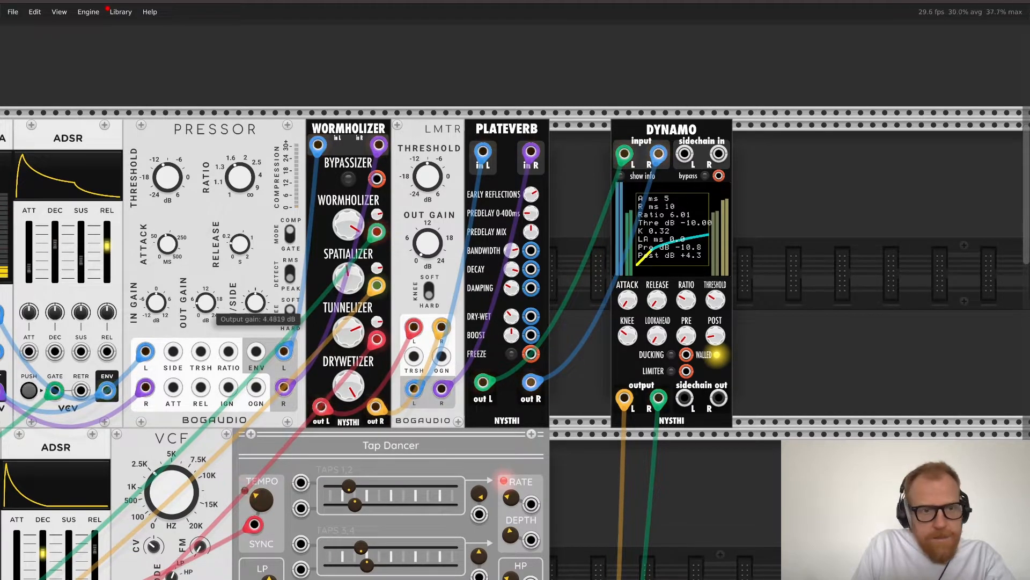
drag(206, 302, 206, 301)
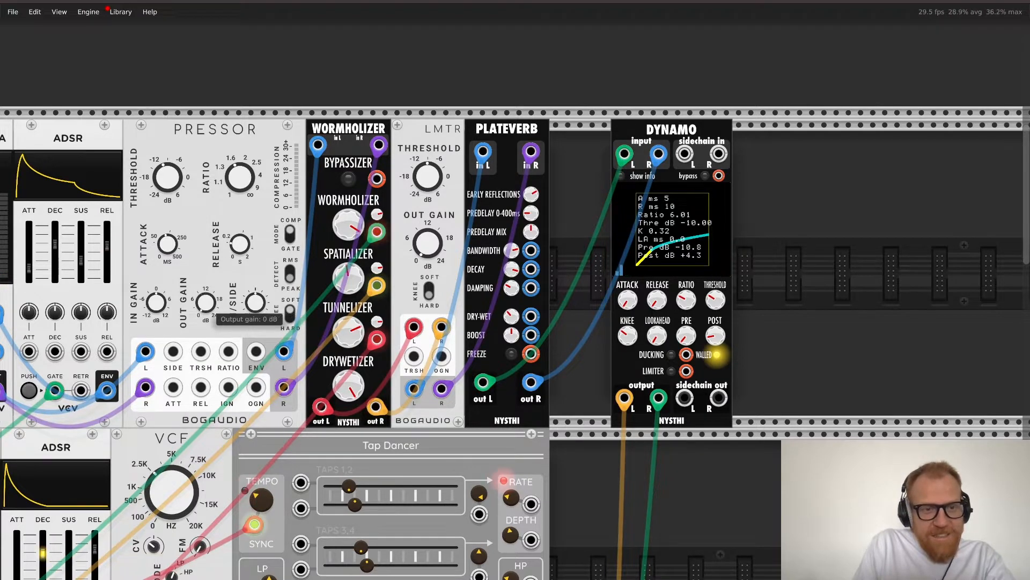
drag(205, 302, 205, 291)
mouse_move(428, 243)
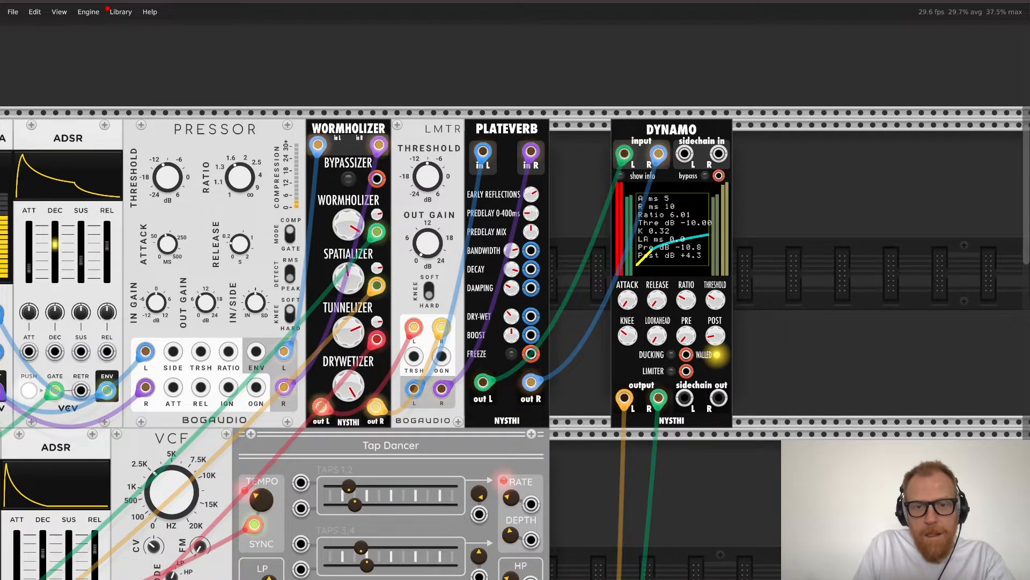
Step: Lower the PLATEVERB's boost slightly and set the DYNAMO's threshold to -11.77 dB
mouse_move(512, 336)
drag(512, 335, 511, 338)
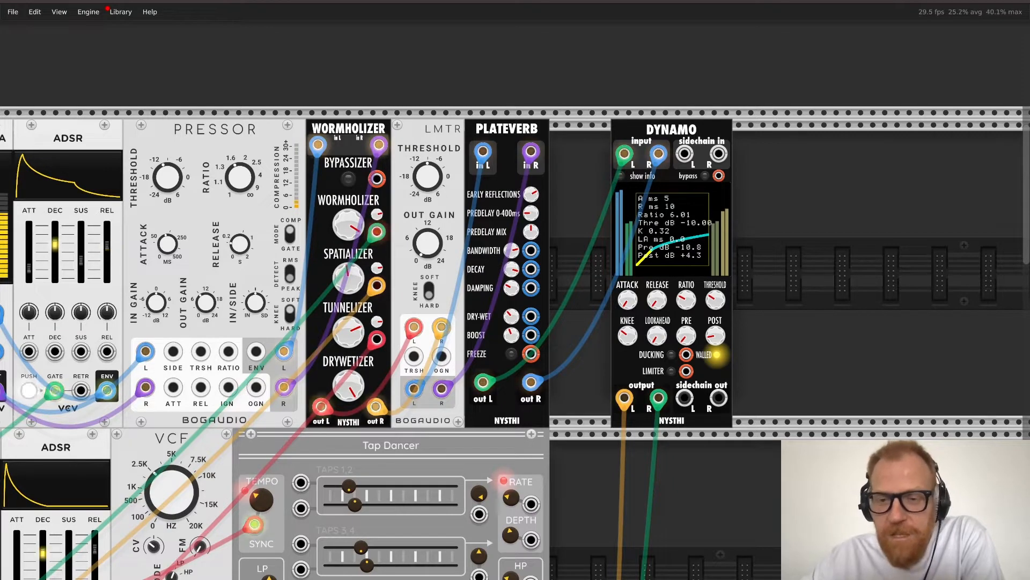
mouse_move(717, 301)
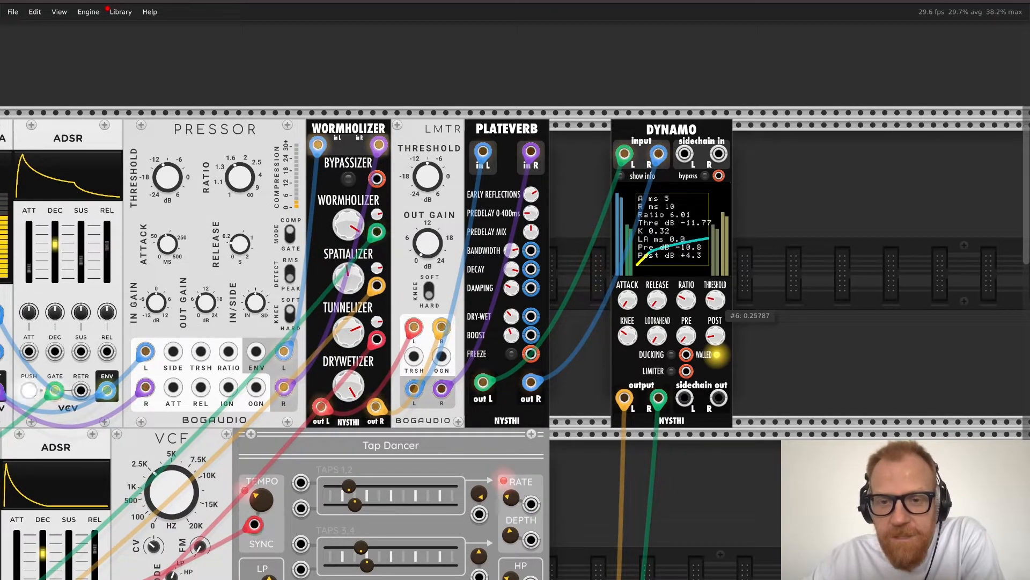
Step: Set the DYNAMO's release to 128 ms and attack to 42 ms, and enable its limiter
mouse_move(627, 302)
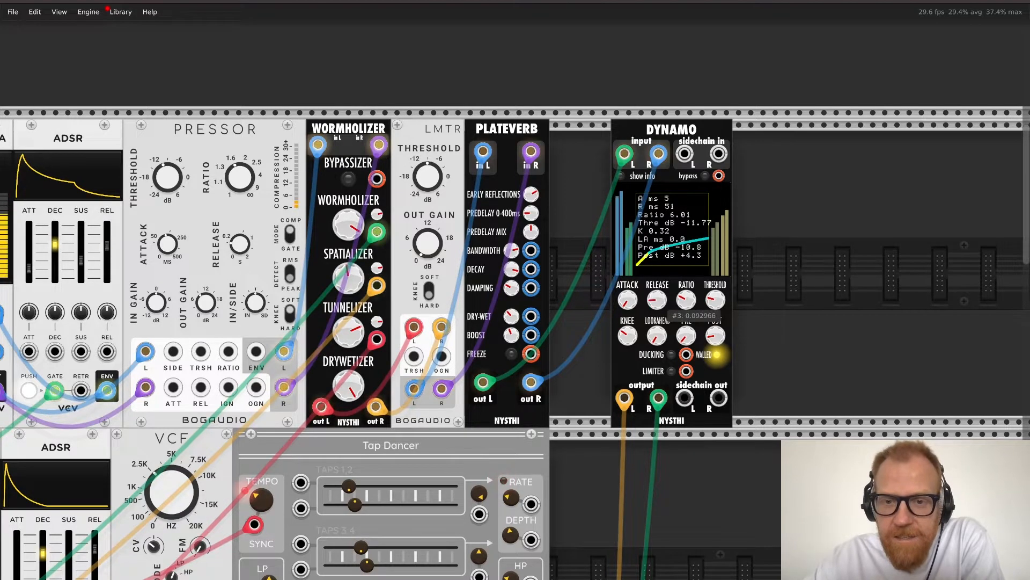
drag(657, 301, 657, 299)
mouse_move(628, 302)
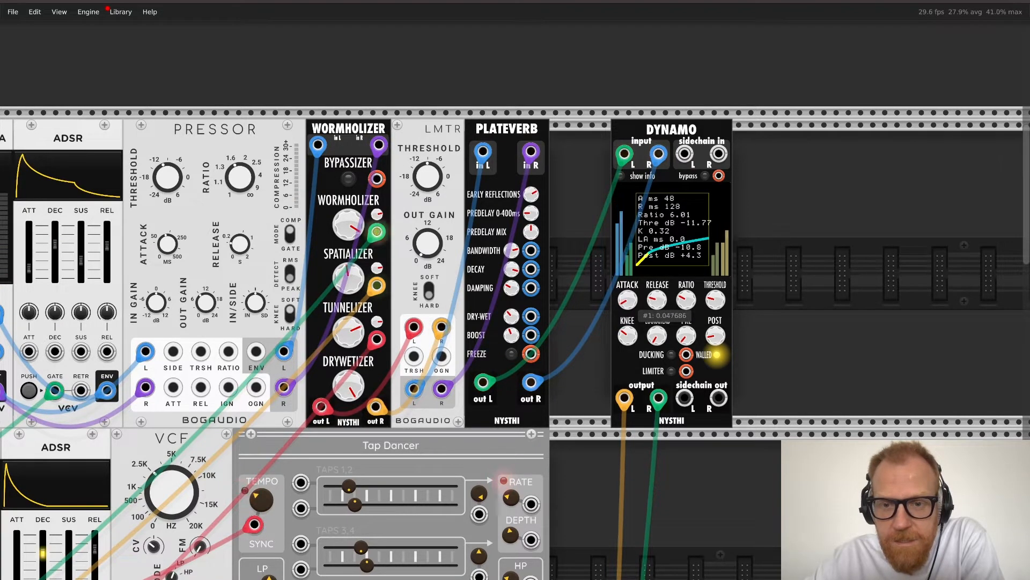
drag(628, 301, 628, 303)
click(671, 371)
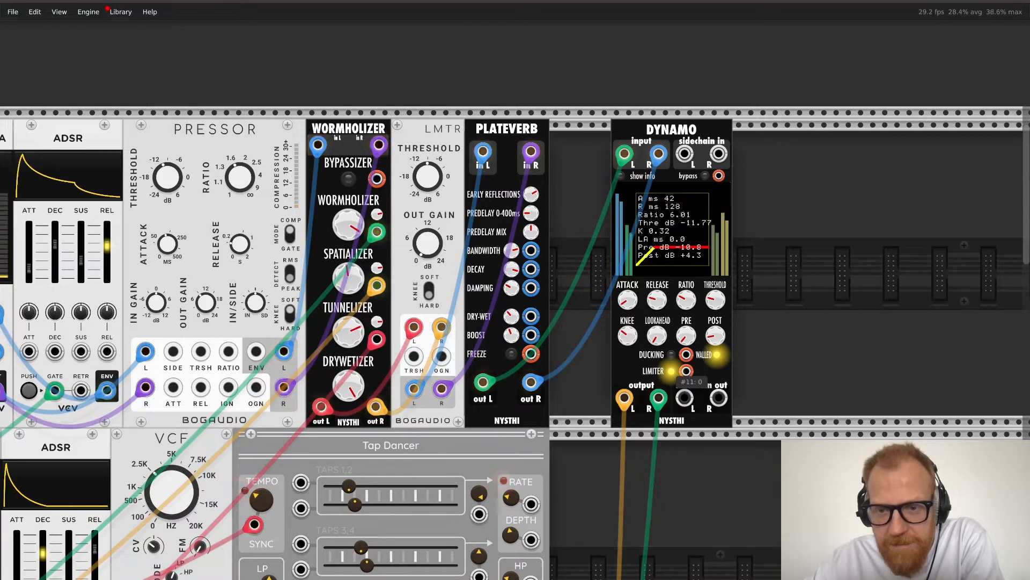
click(671, 370)
click(672, 371)
Step: Move the DYNAMO module flush against the PLATEVERB module
scroll(671, 371, down, 1)
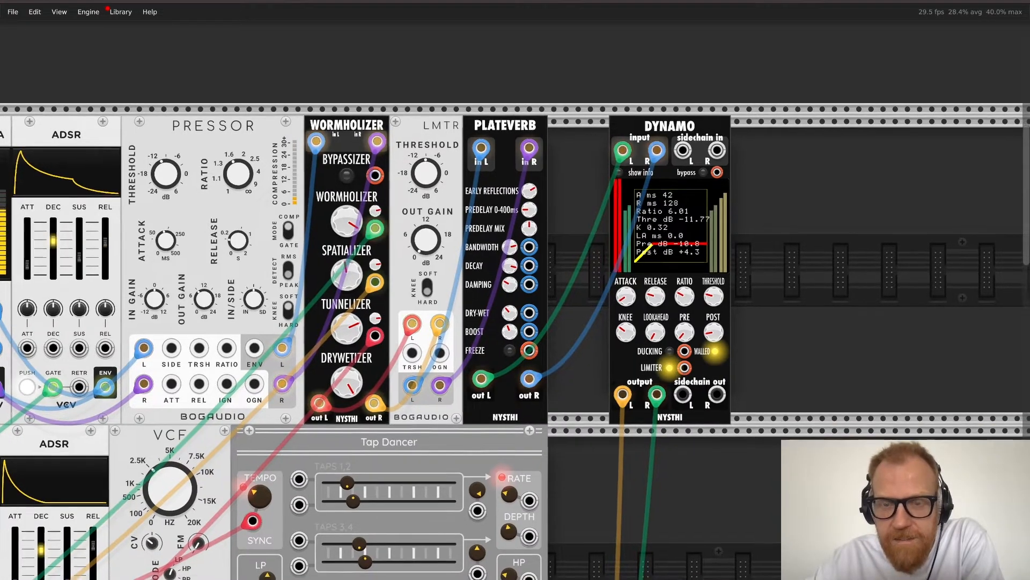
scroll(671, 371, right, 2)
scroll(671, 370, down, 1)
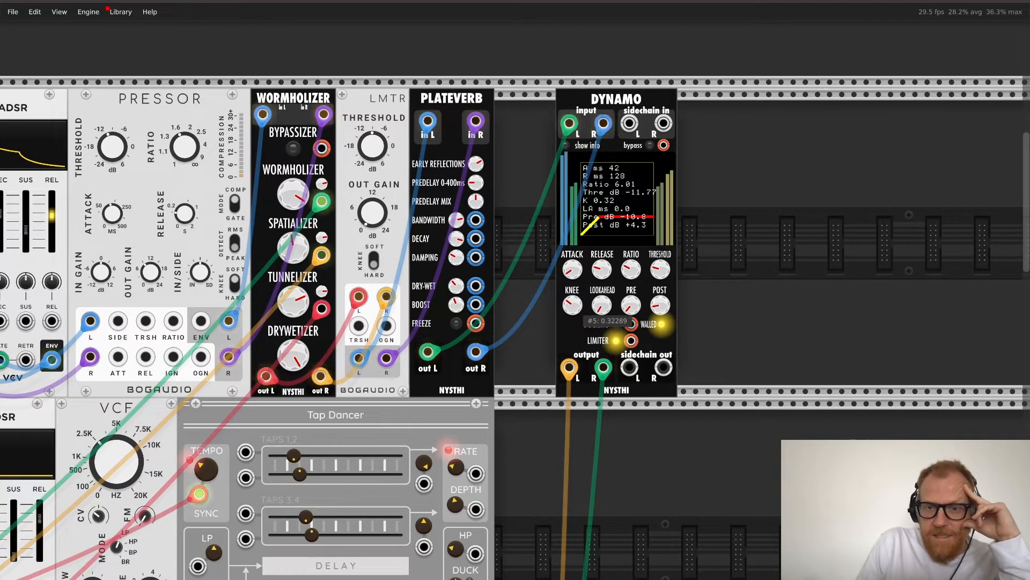
scroll(580, 322, down, 1)
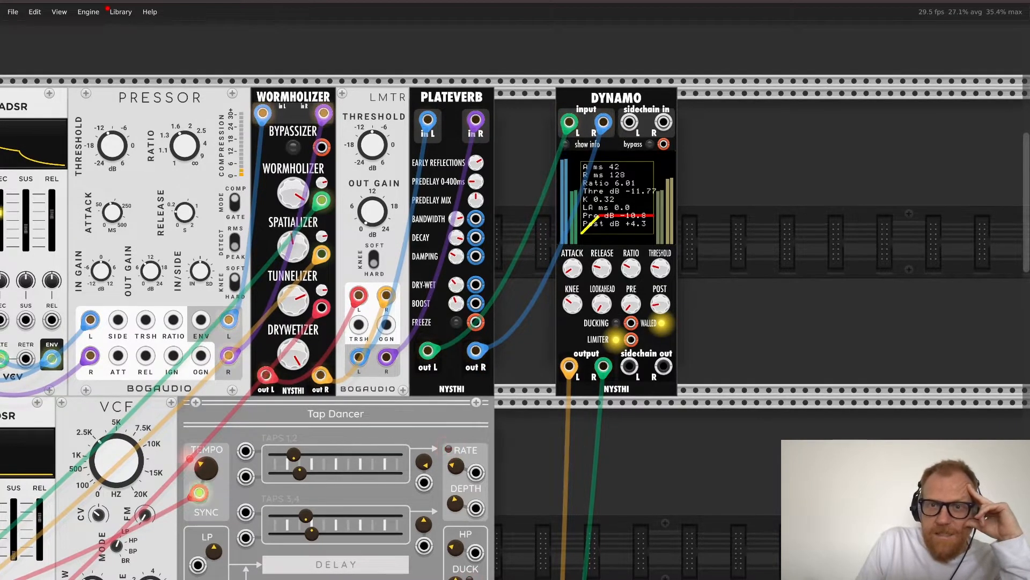
drag(574, 333, 513, 334)
scroll(512, 334, up, 1)
scroll(512, 334, left, 1)
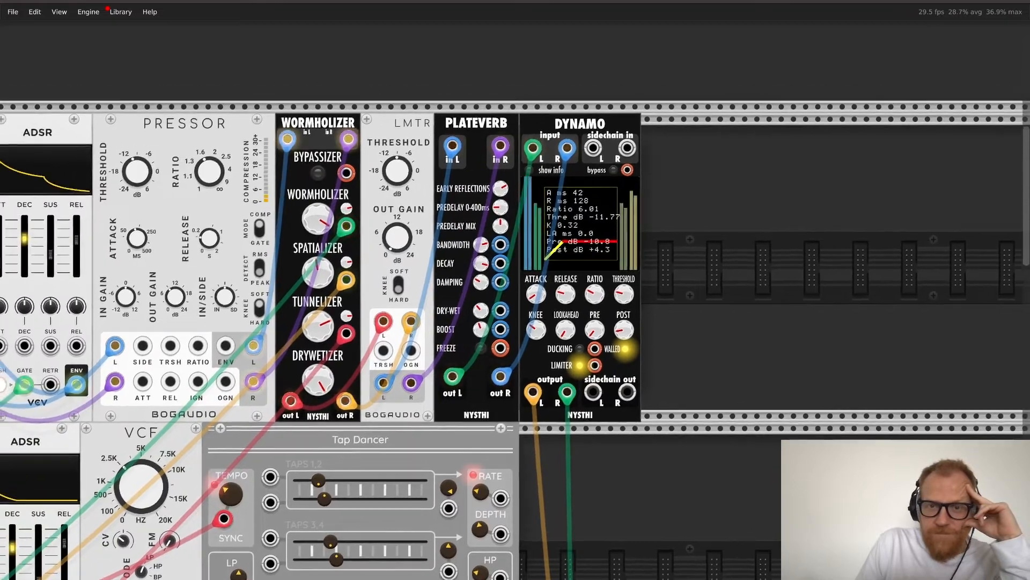
Step: Set the DYNAMO's ratio to 8.37, threshold to -6.71 dB and pre gain to -40 dB
scroll(515, 300, down, 20)
scroll(515, 300, right, 7)
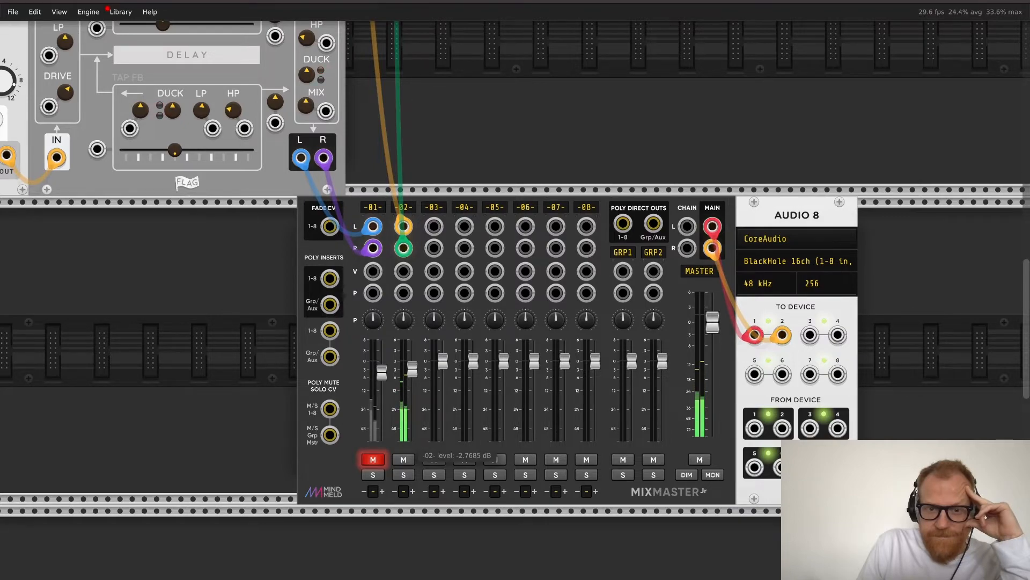
scroll(412, 370, up, 8)
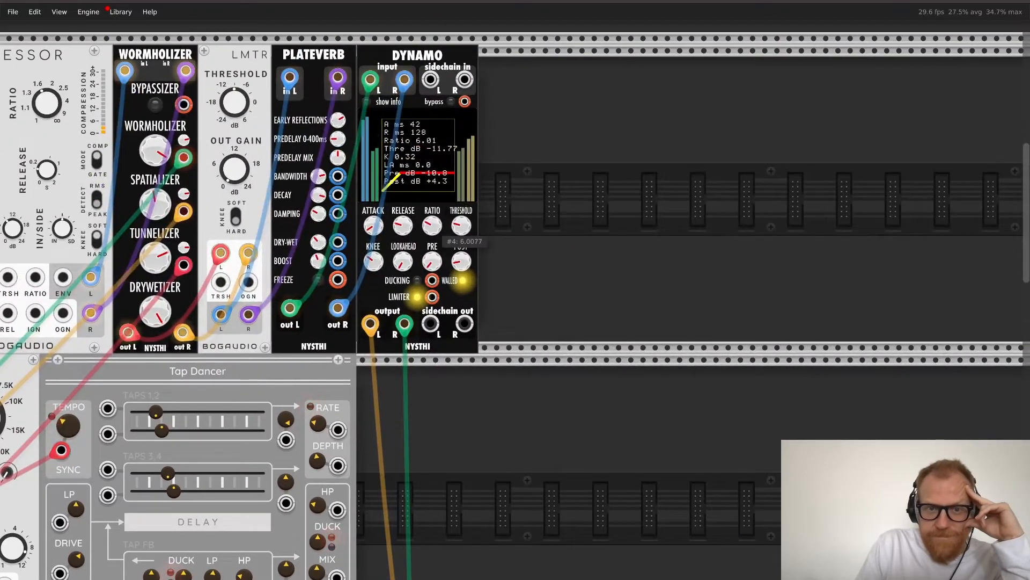
drag(432, 225, 461, 196)
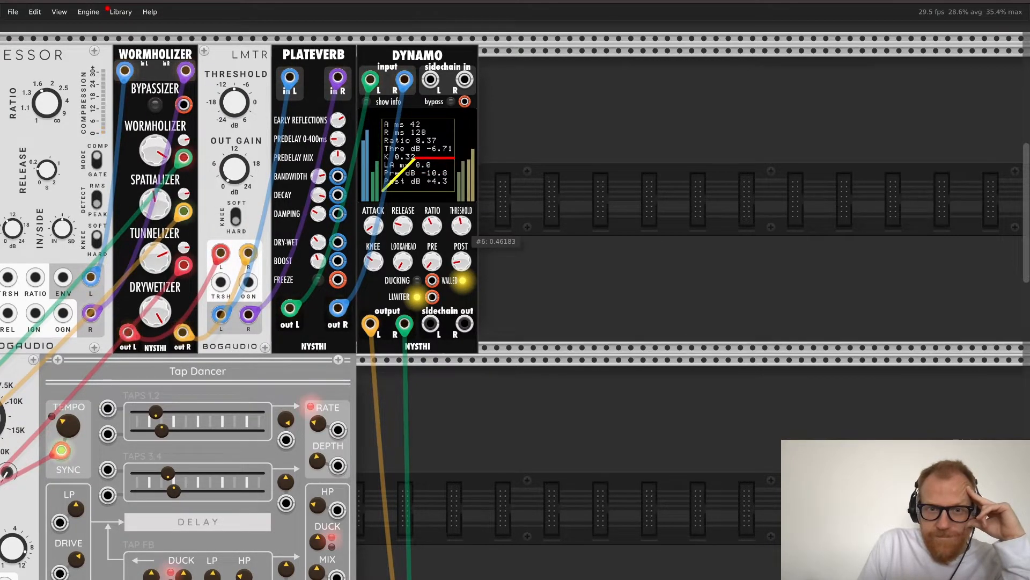
drag(432, 262, 432, 272)
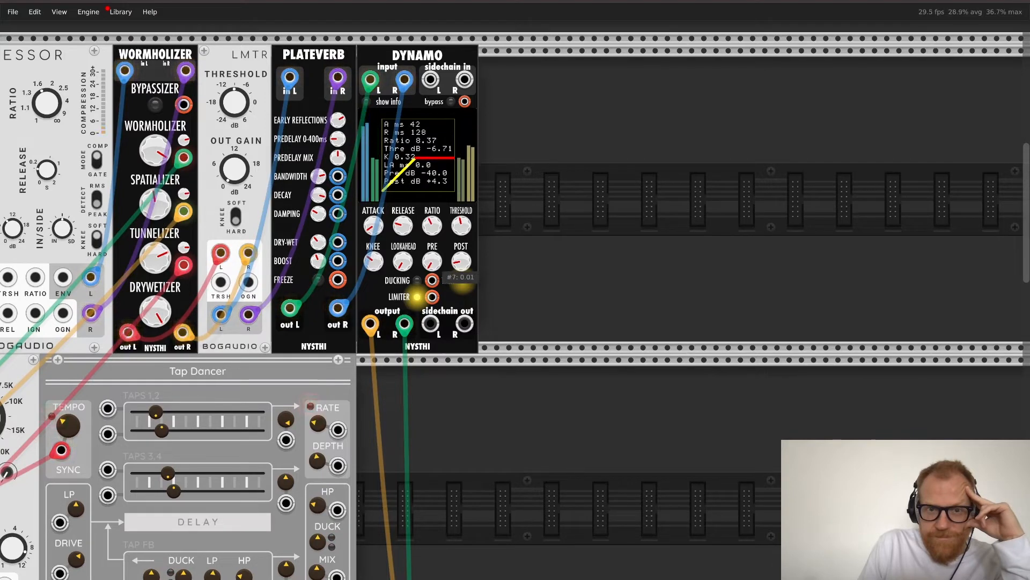
double_click(432, 261)
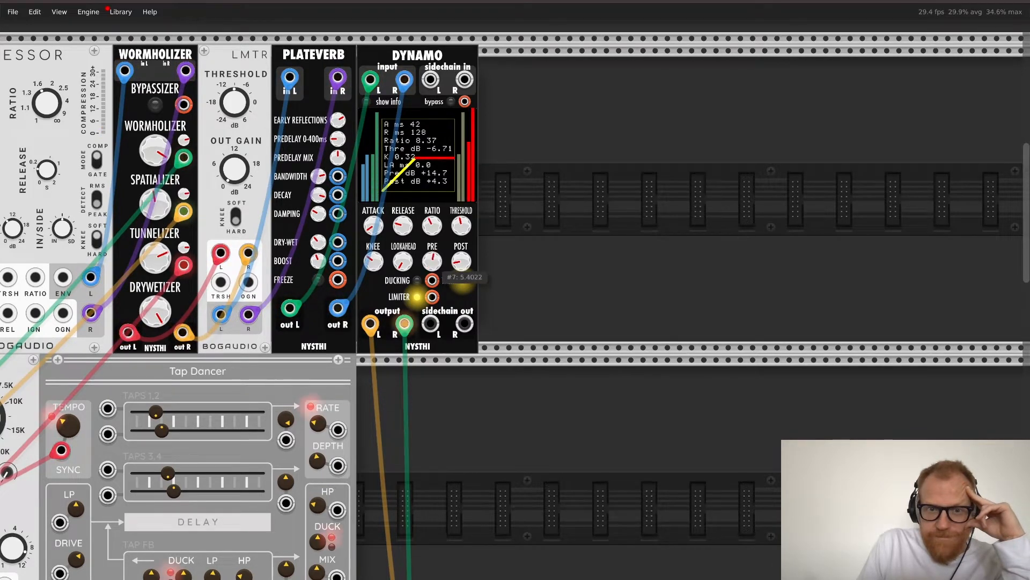
drag(432, 261, 432, 342)
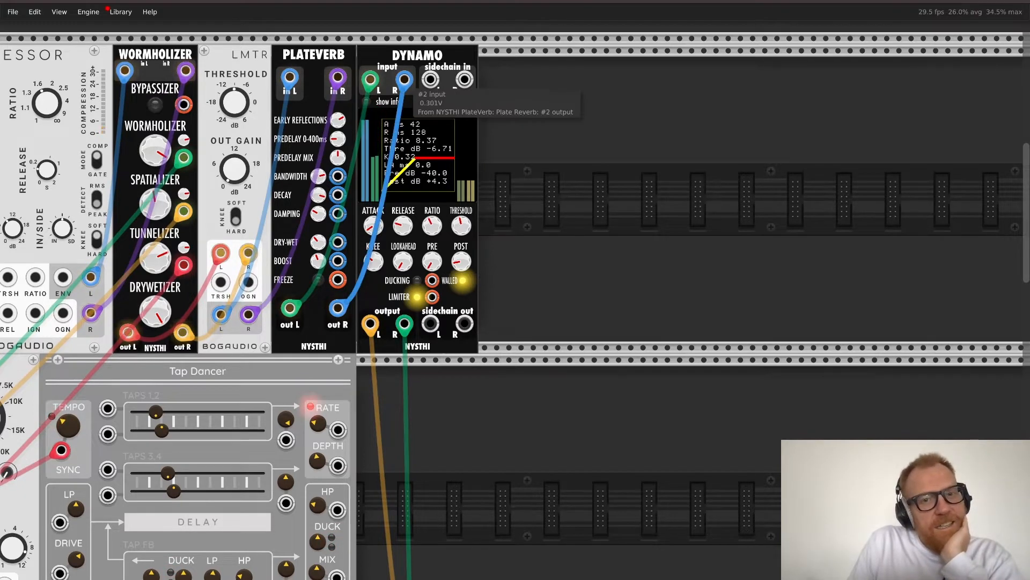
Step: Move the DYNAMO away from the PLATEVERB and add a two-channel VCA module in the gap, searching the module library for vca
drag(411, 99, 631, 99)
key(Return)
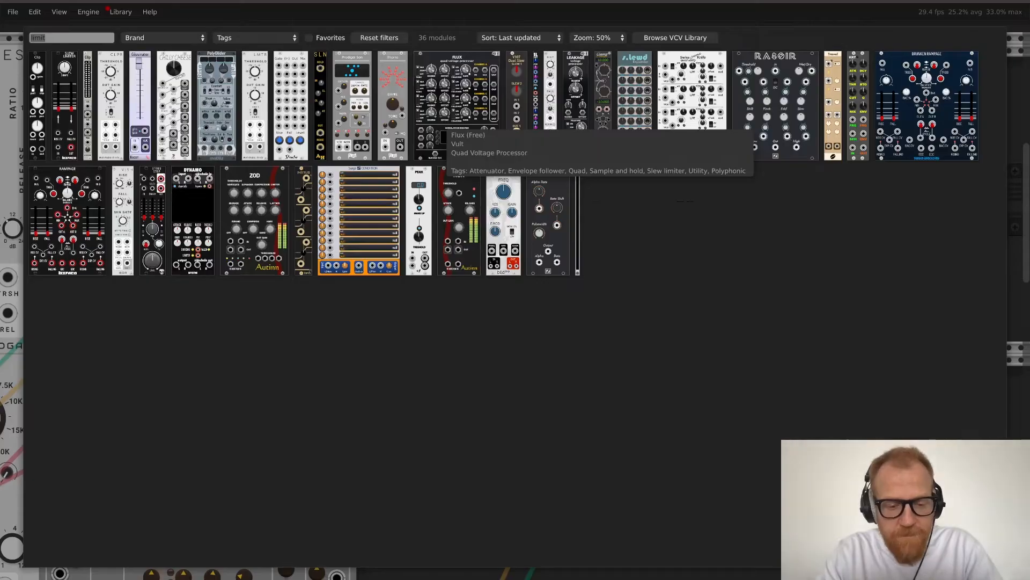
text(vca)
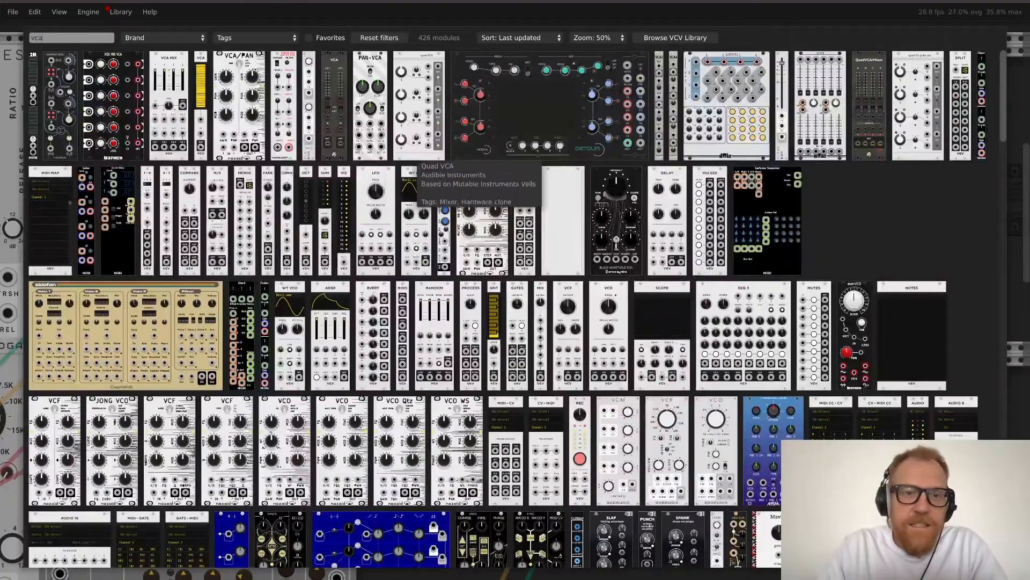
click(336, 97)
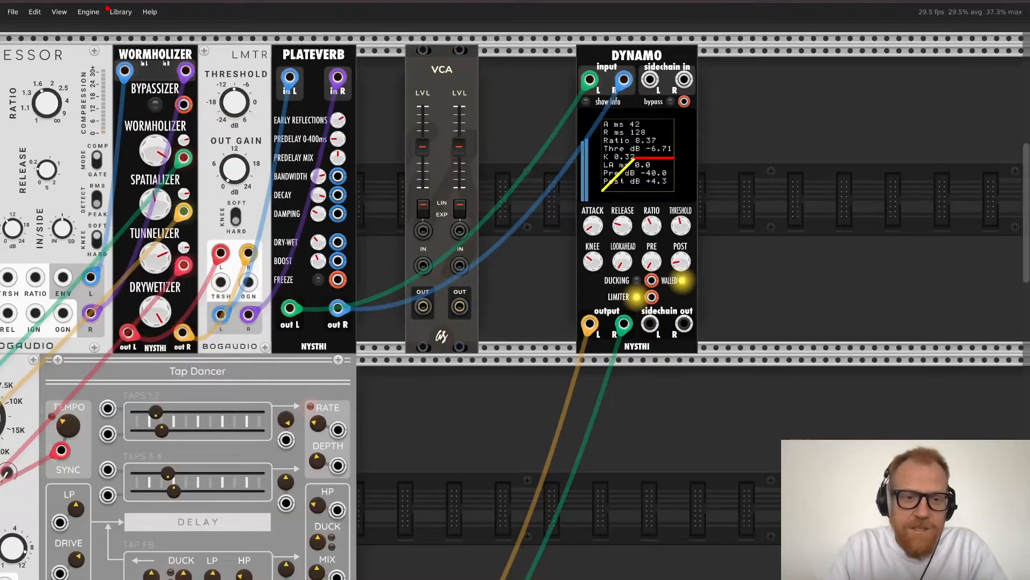
Step: Route the PLATEVERB's left and right outputs through the two VCA channels into the DYNAMO's left and right inputs
drag(289, 307, 423, 306)
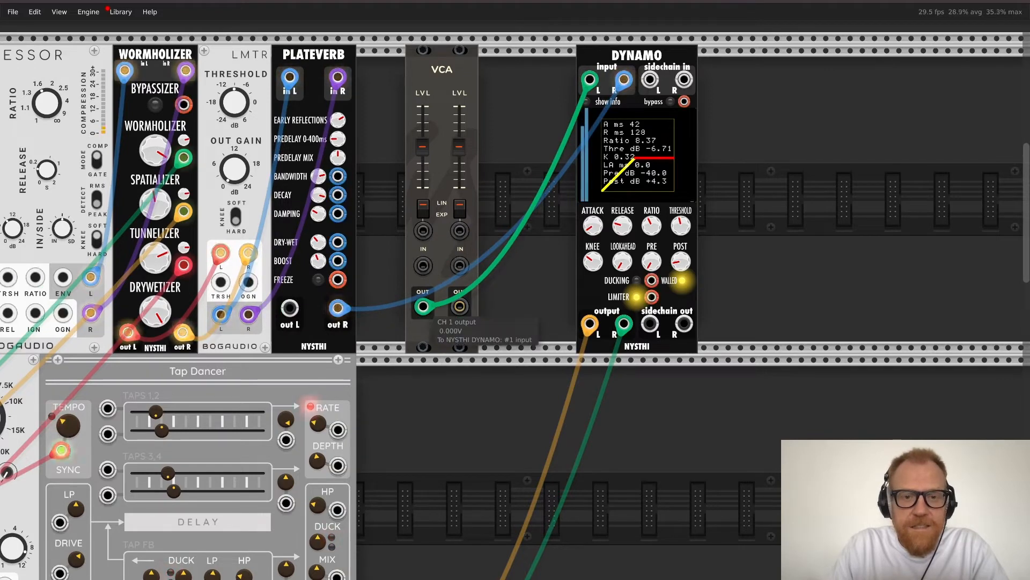
drag(337, 307, 459, 306)
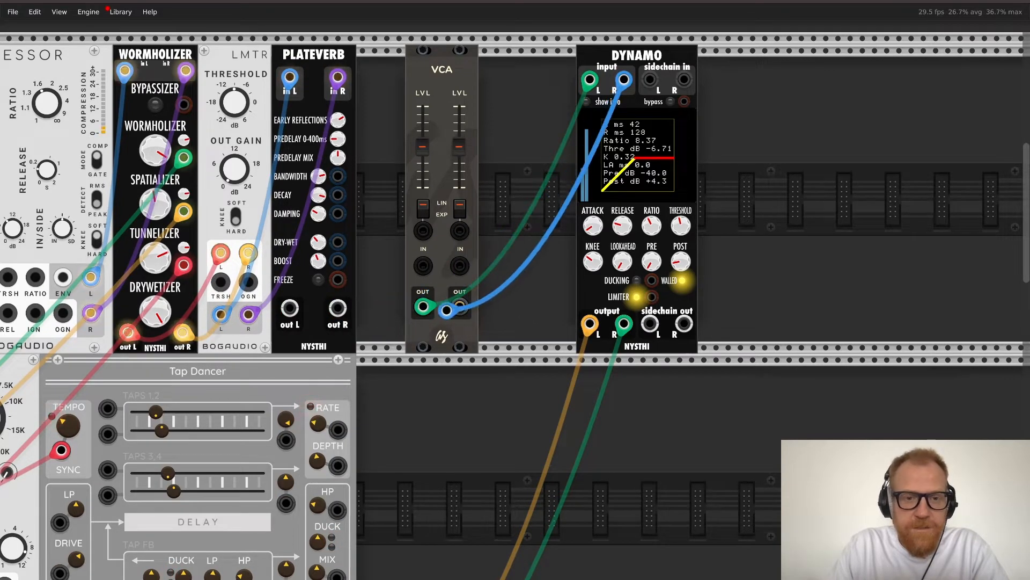
drag(289, 307, 423, 265)
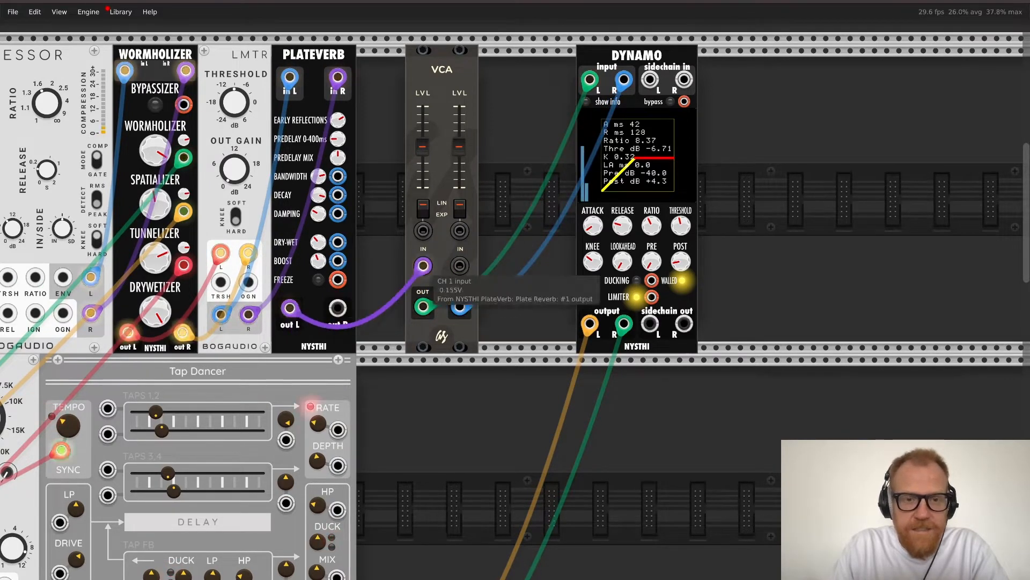
drag(337, 307, 459, 266)
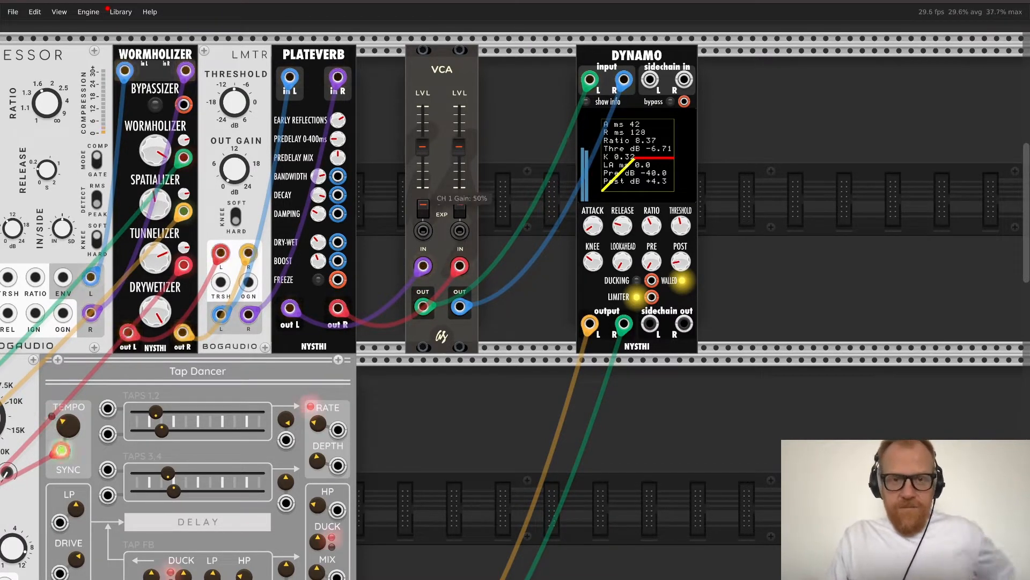
Step: Set the gain of both VCA channels to 30%
drag(423, 149, 422, 157)
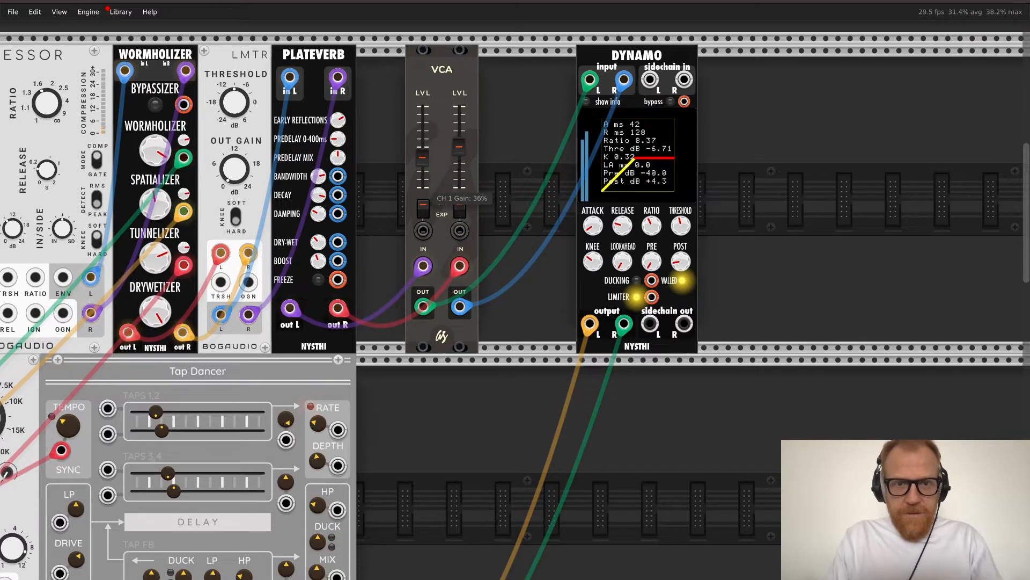
right_click(423, 163)
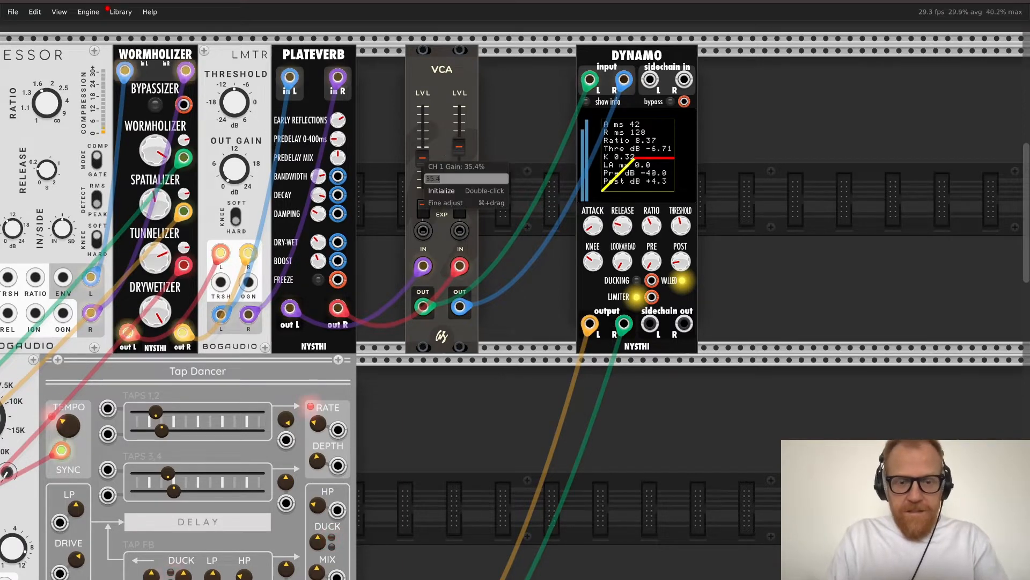
text(30)
key(Return)
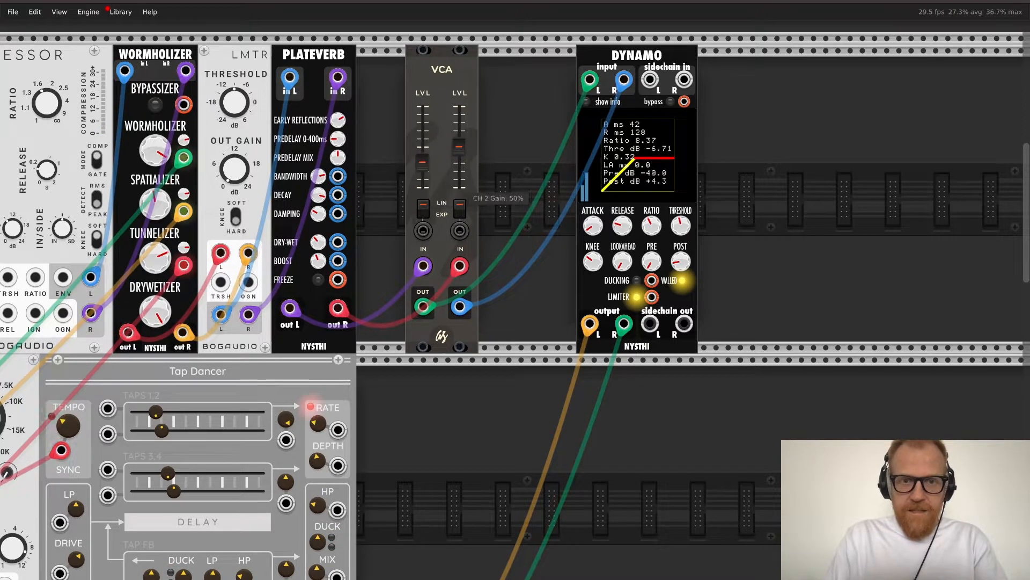
right_click(459, 147)
text(30)
key(Return)
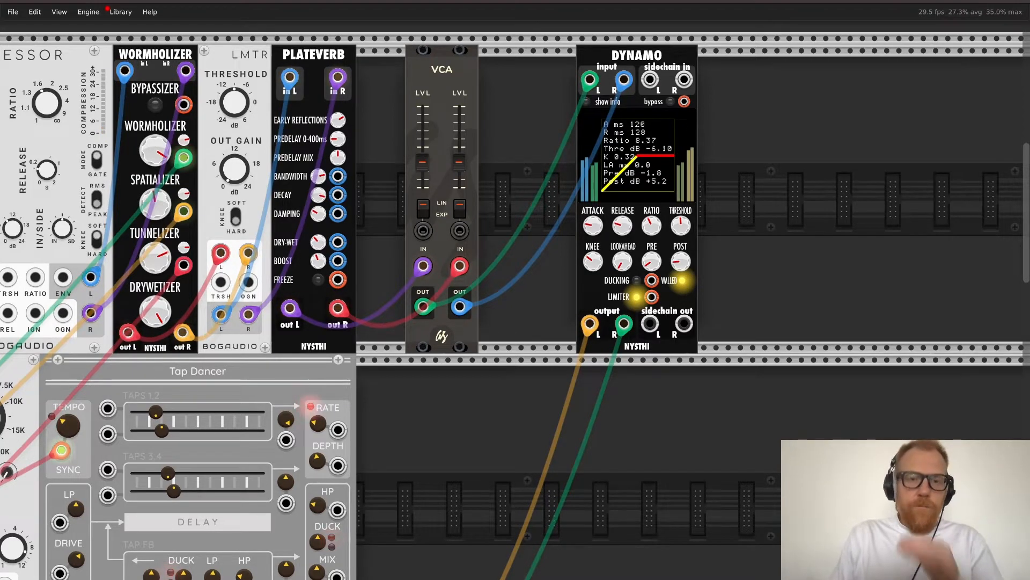
Step: Close the gaps in the effects row by moving the VCA flush against the PLATEVERB and the DYNAMO flush against the VCA
drag(442, 69, 393, 69)
drag(637, 55, 491, 55)
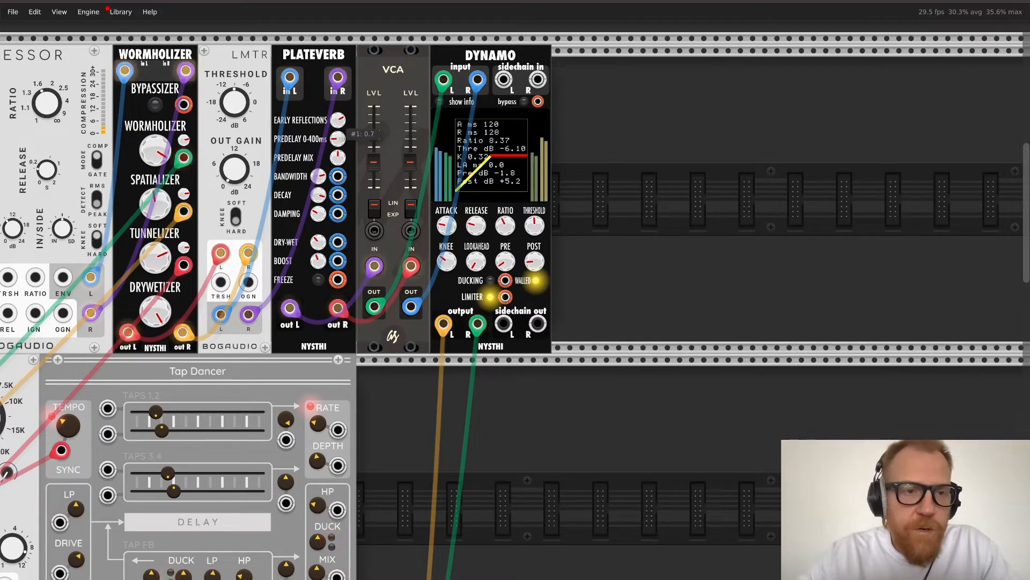
scroll(515, 301, left, 6)
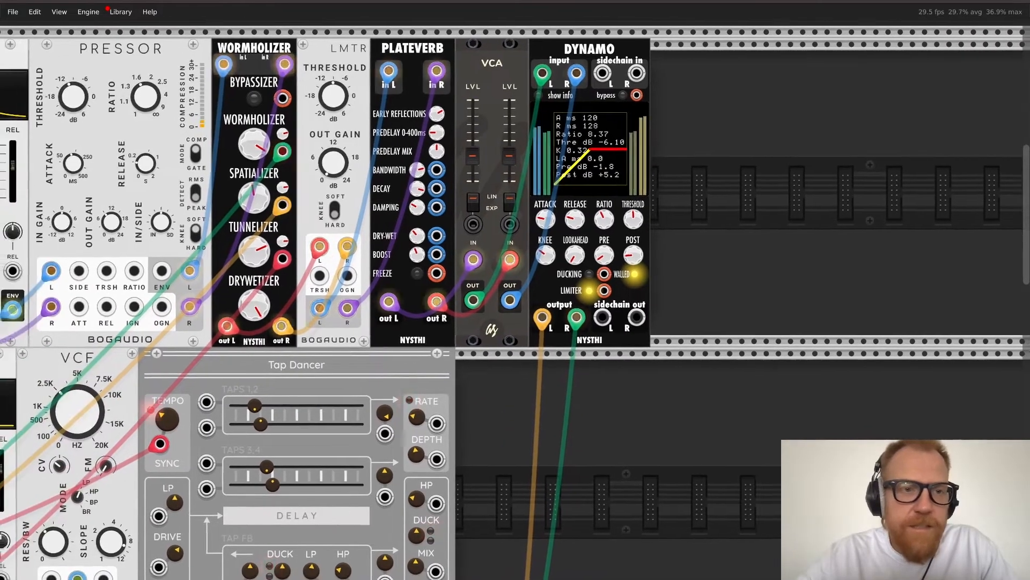
scroll(515, 301, left, 3)
scroll(515, 301, up, 2)
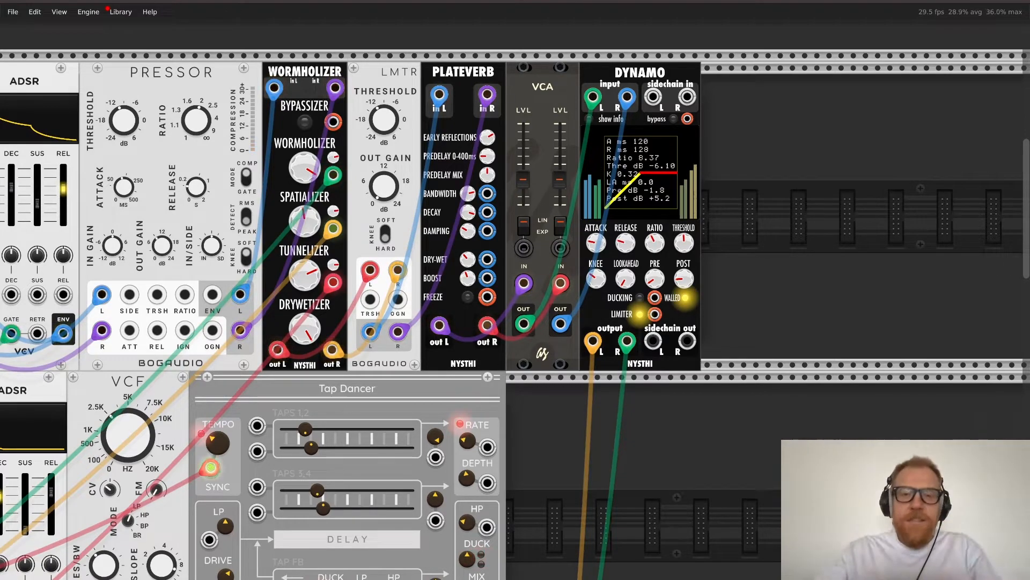
Step: Mute channel 2 on the MixMaster Jr mixer
scroll(515, 300, down, 11)
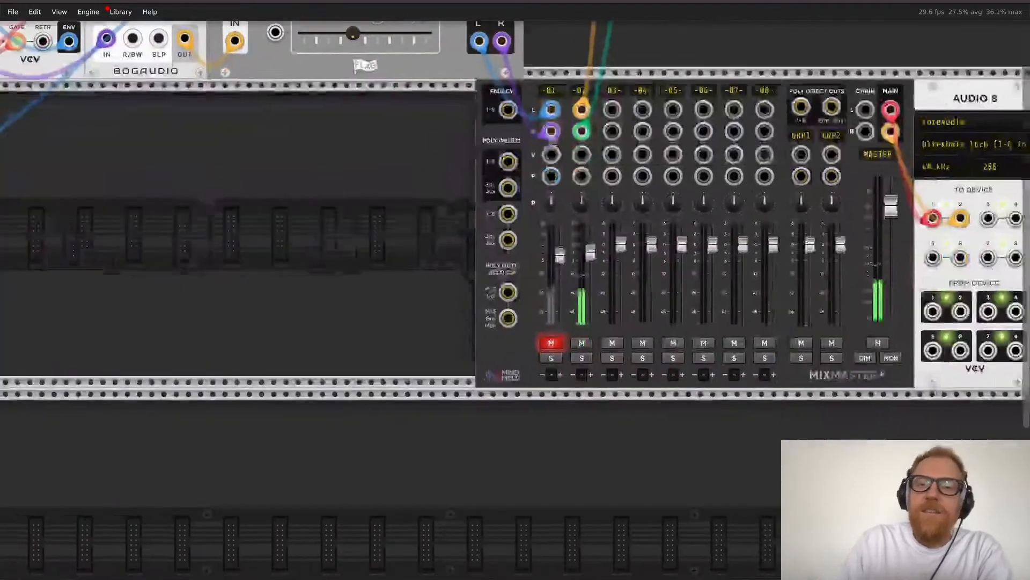
scroll(515, 300, left, 2)
scroll(515, 301, left, 1)
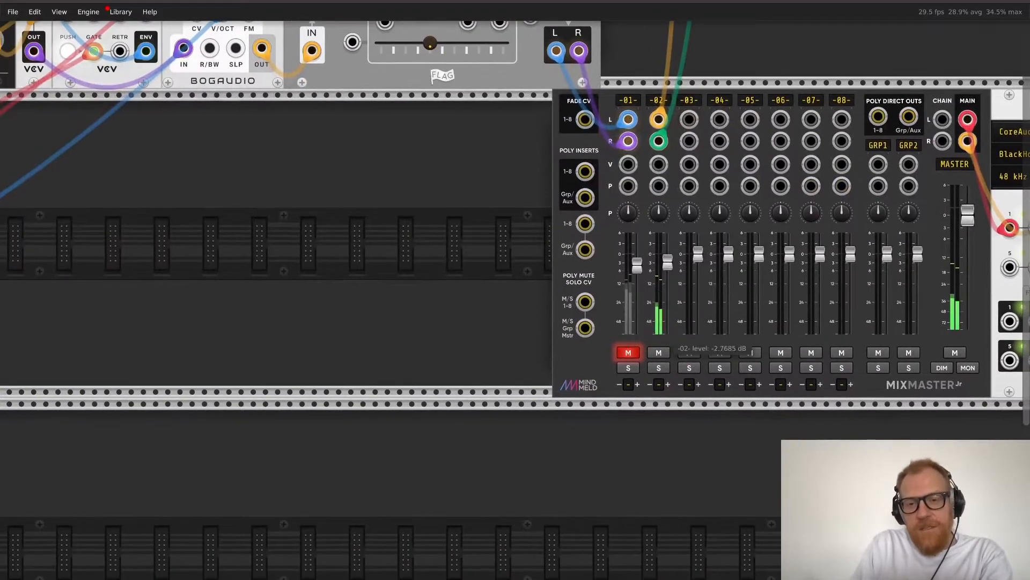
click(659, 353)
Step: Examine the Burst Generator and the random sampler, LFO, neuron and sequencer modules above it for possible connections
scroll(322, 322, left, 12)
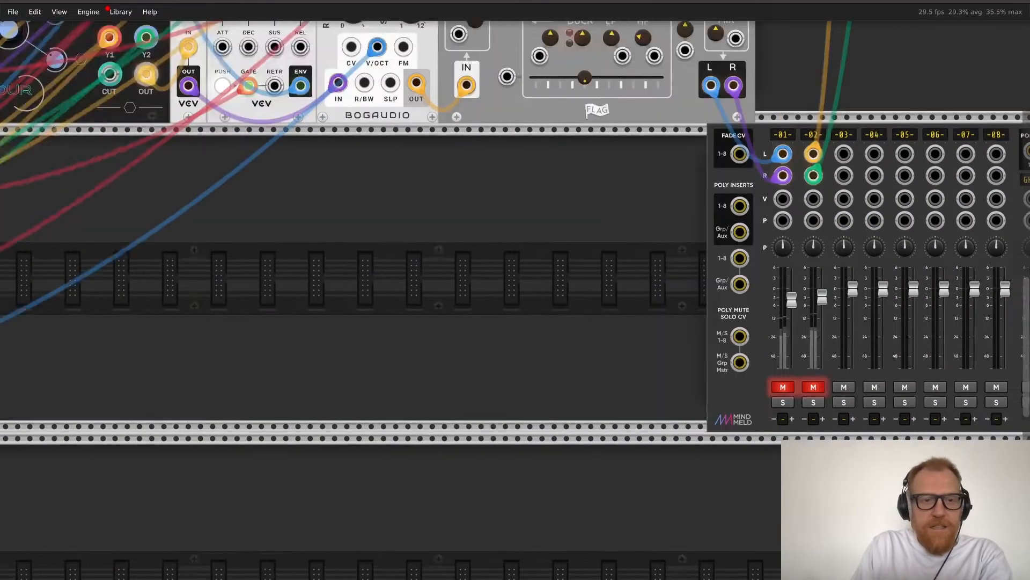
scroll(322, 322, up, 3)
scroll(305, 313, left, 12)
scroll(305, 313, down, 5)
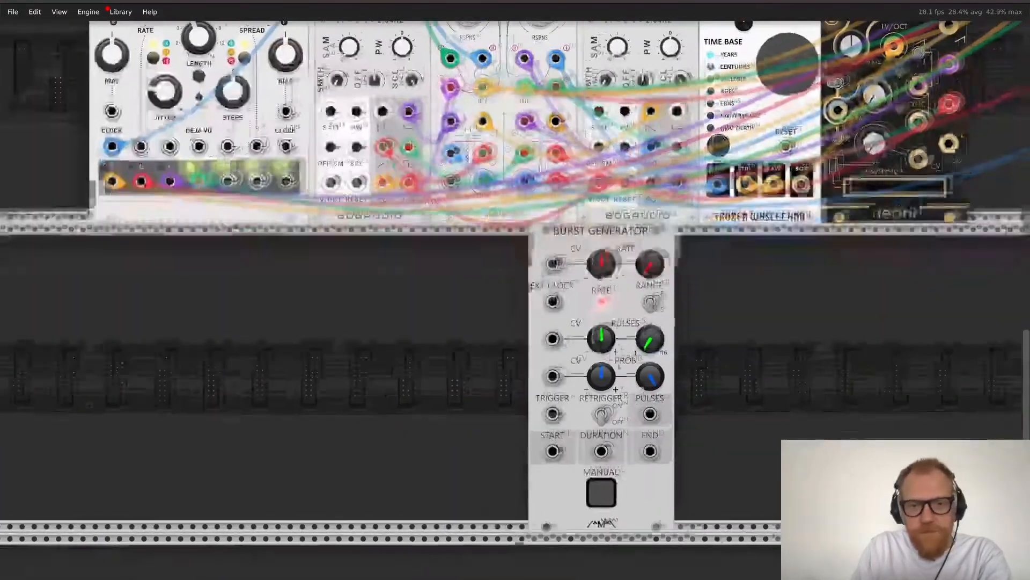
scroll(305, 313, right, 2)
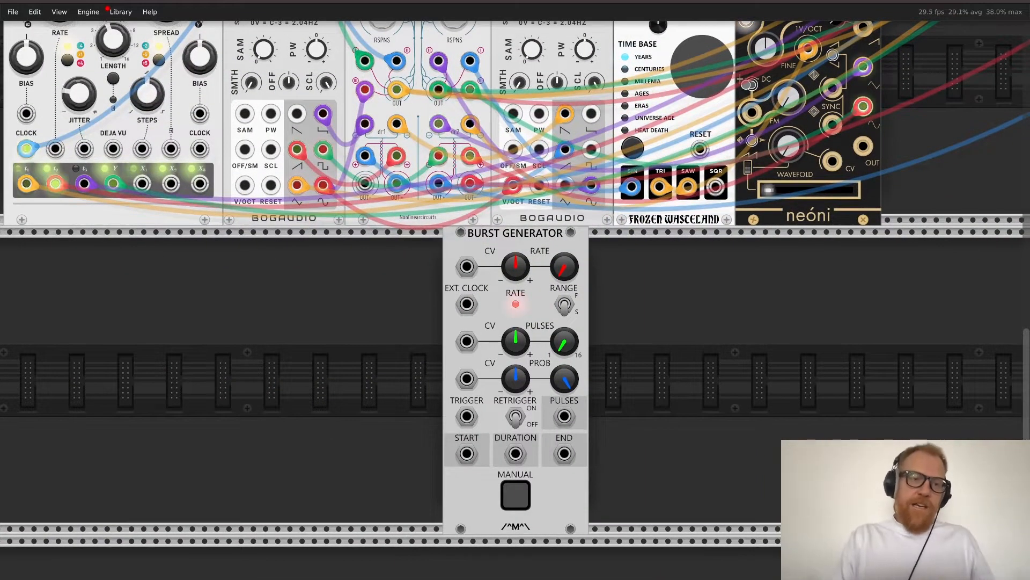
scroll(515, 322, up, 2)
scroll(202, 343, up, 4)
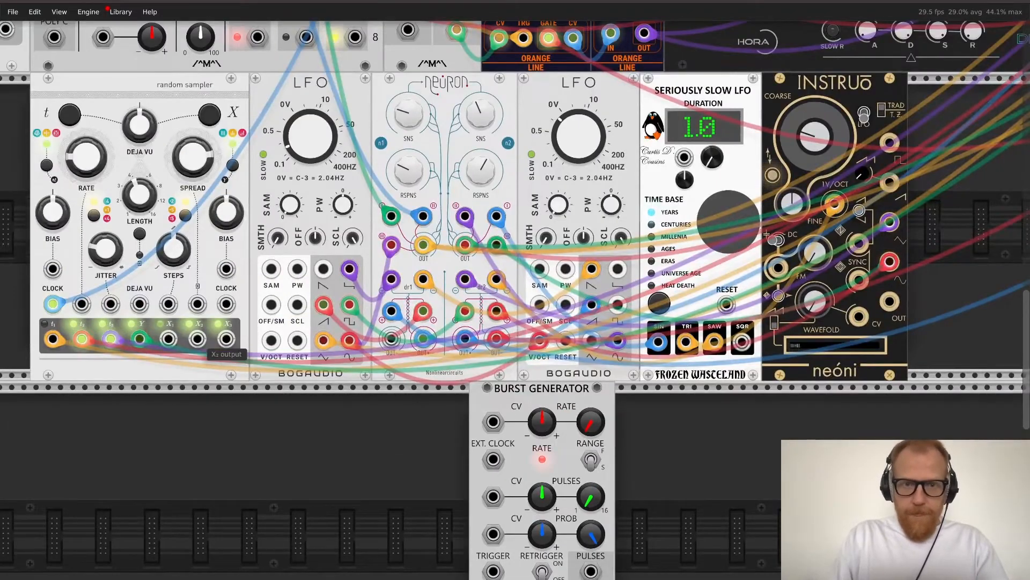
scroll(226, 346, down, 3)
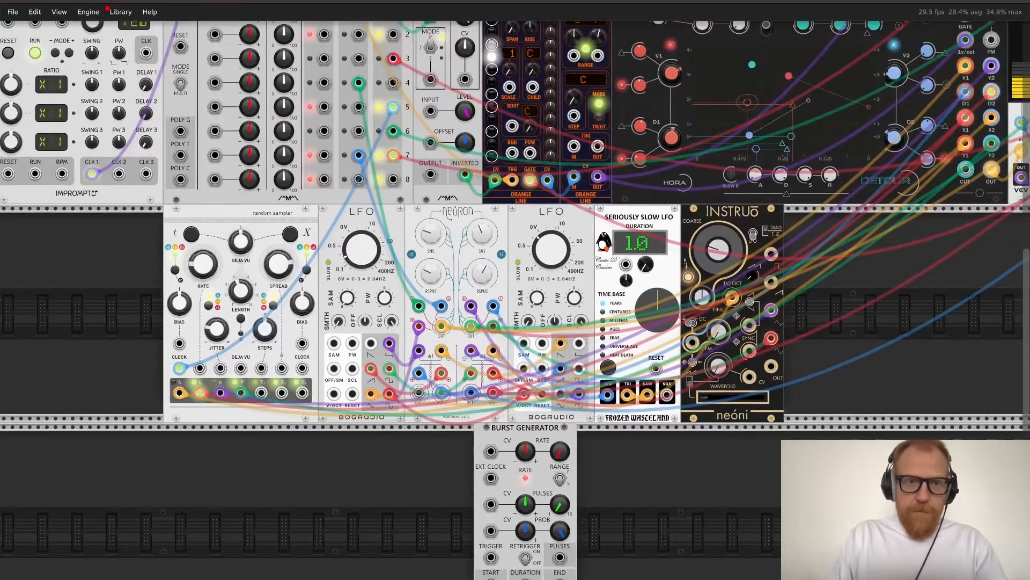
scroll(515, 301, up, 2)
scroll(515, 300, down, 2)
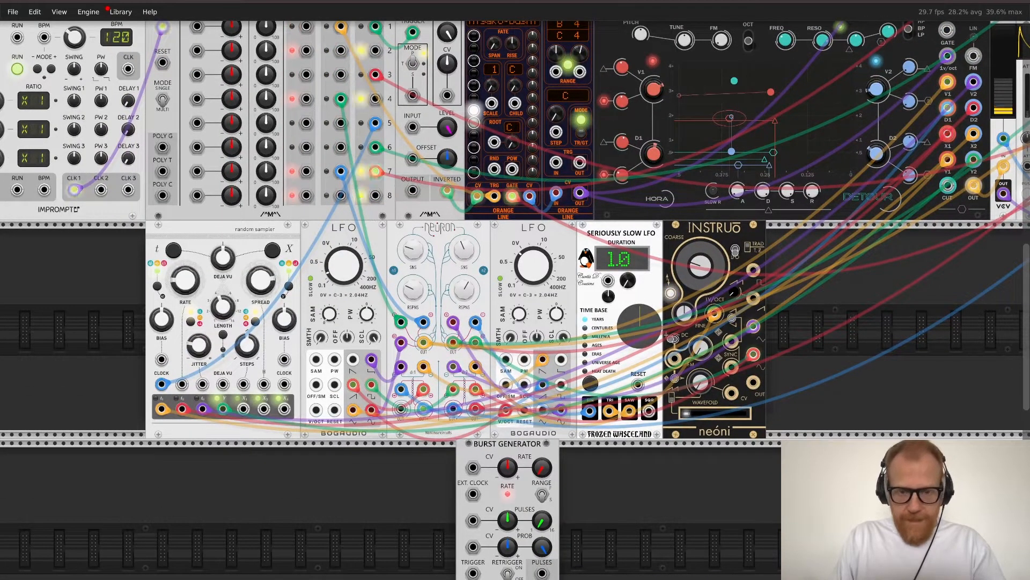
Step: Patch the channel 6 trigger output of Clocked Random Gates into the Burst Generator's trigger input
scroll(515, 301, down, 3)
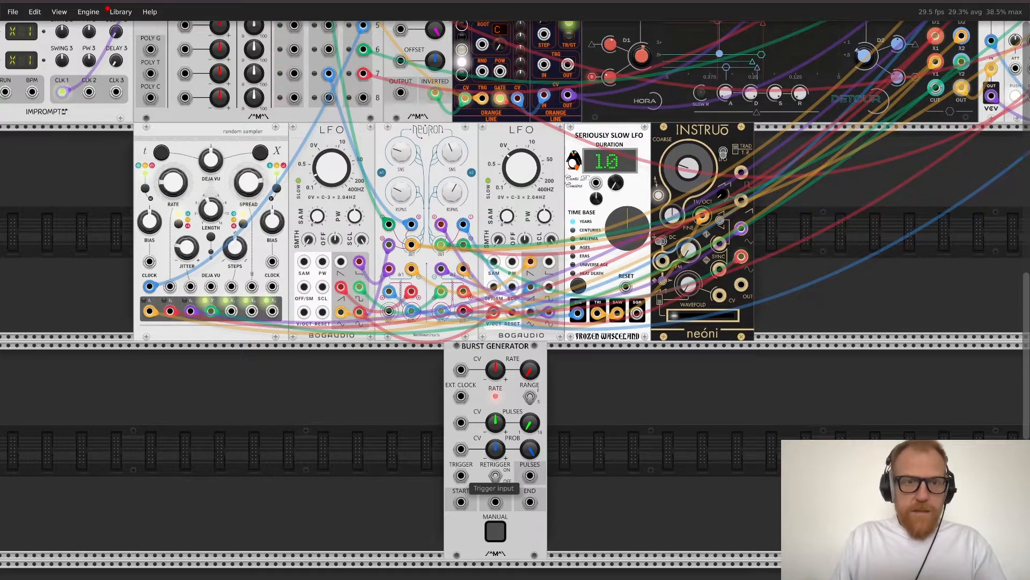
drag(460, 475, 329, 213)
scroll(326, 203, up, 6)
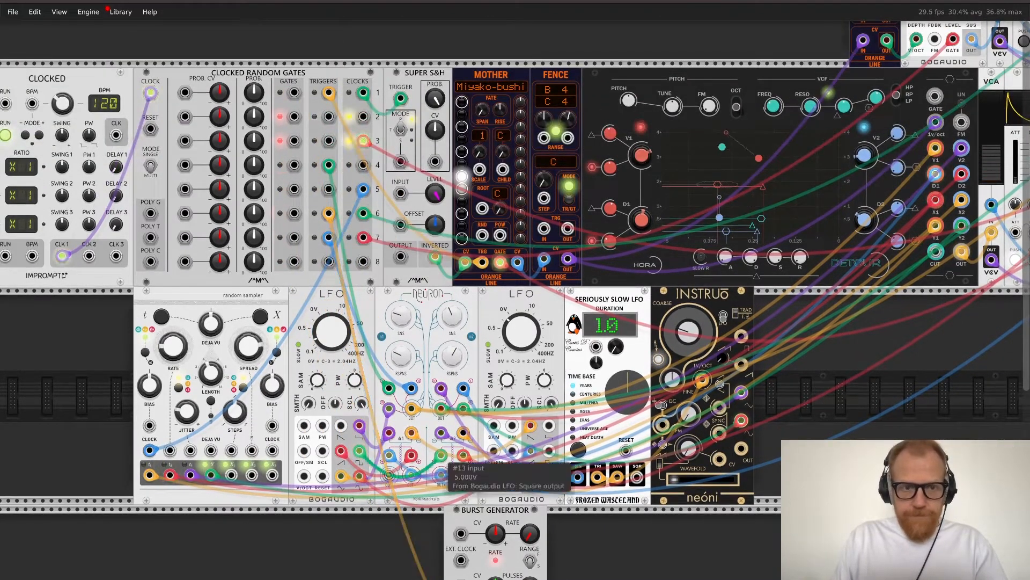
scroll(441, 473, down, 5)
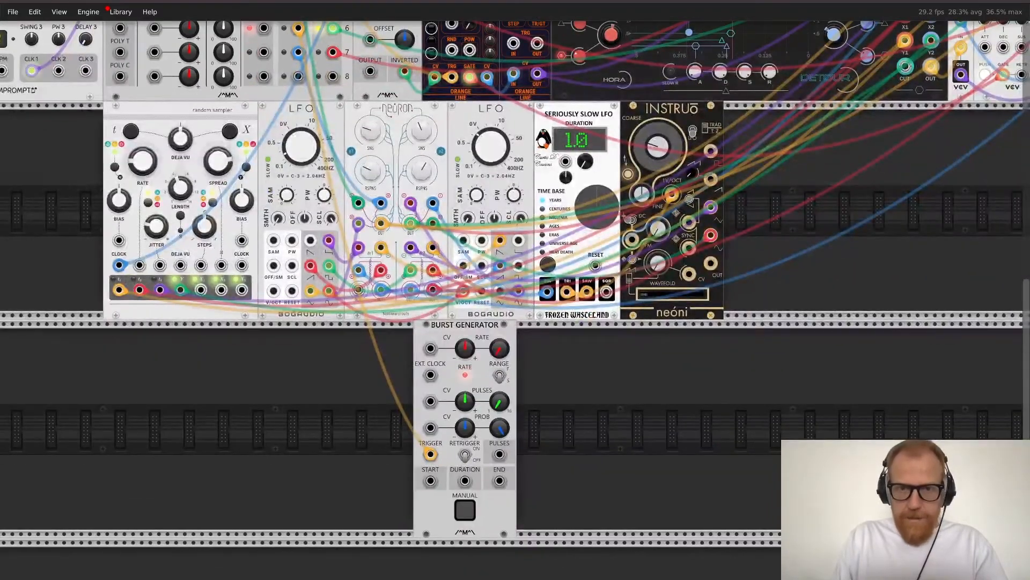
Step: Search the module library for oscillators, add the Bogaudio ADDITATOR and place it flush against the Burst Generator
right_click(627, 344)
text(oscil)
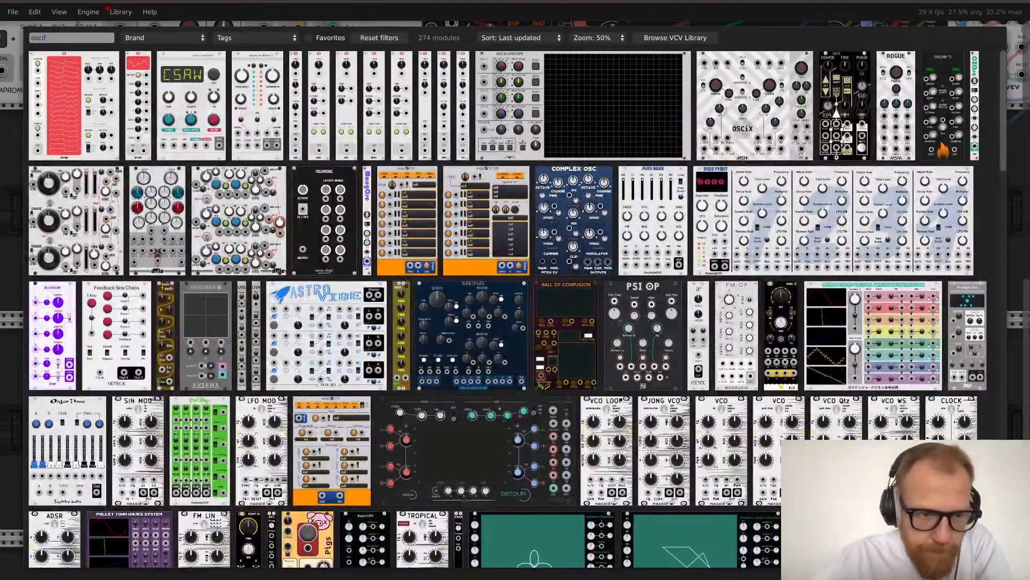
scroll(400, 318, down, 3)
scroll(400, 318, down, 5)
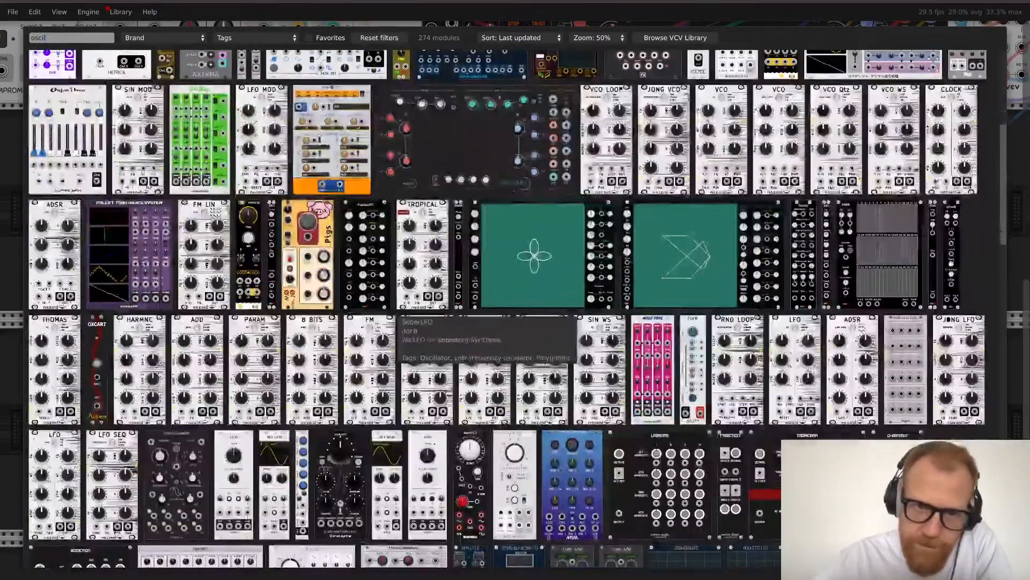
scroll(400, 318, down, 2)
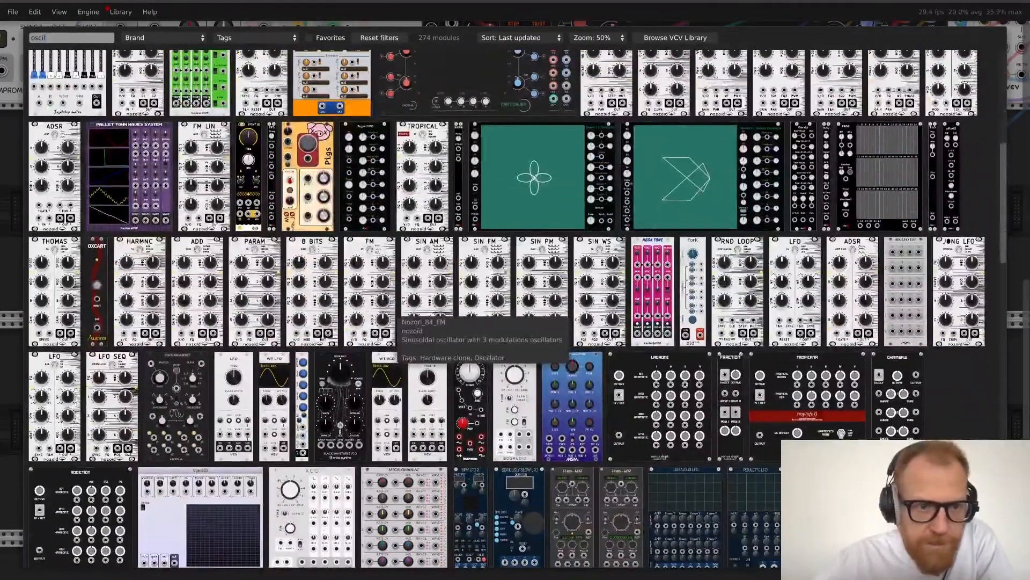
scroll(400, 318, down, 3)
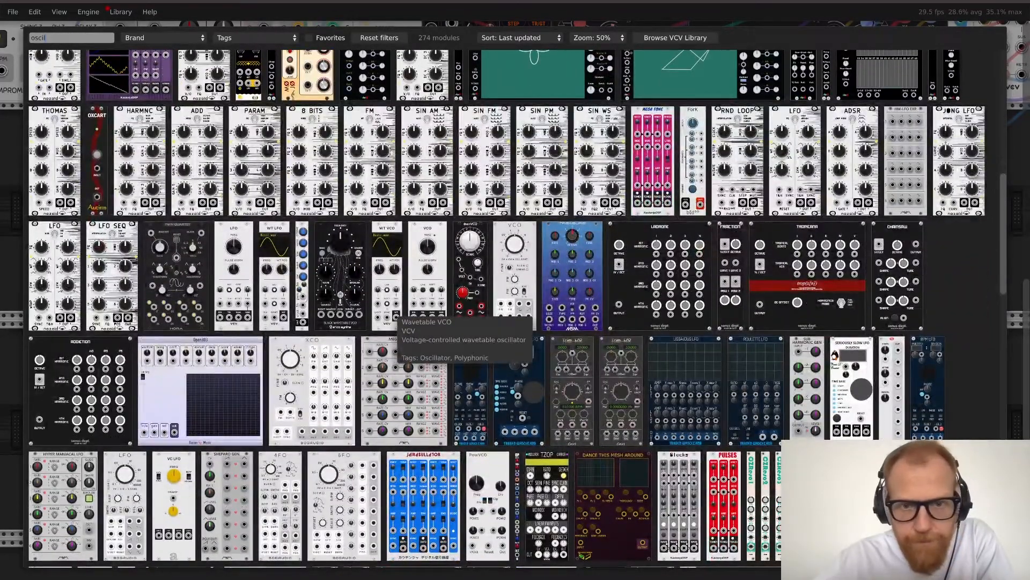
scroll(399, 318, down, 3)
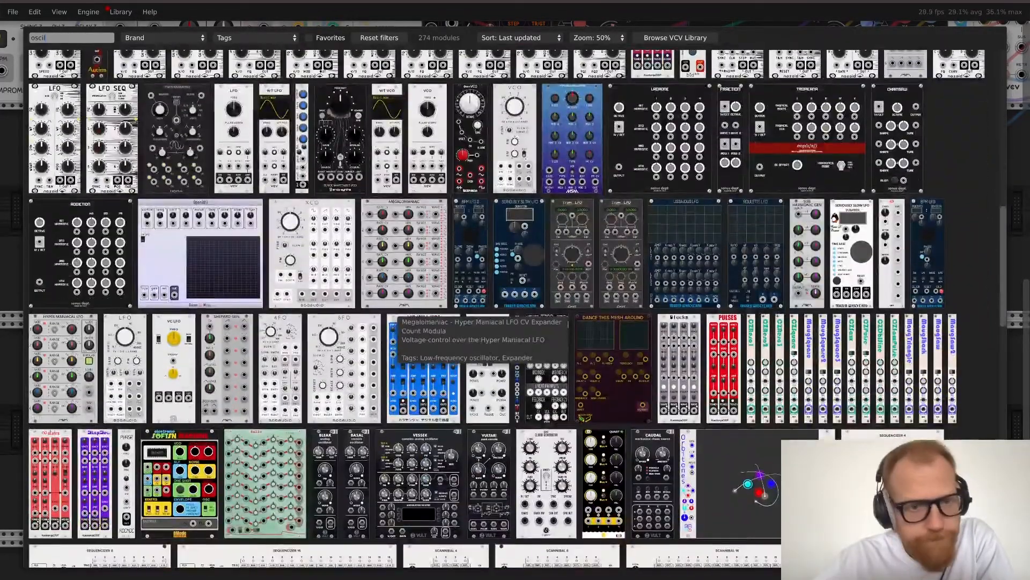
scroll(400, 317, down, 3)
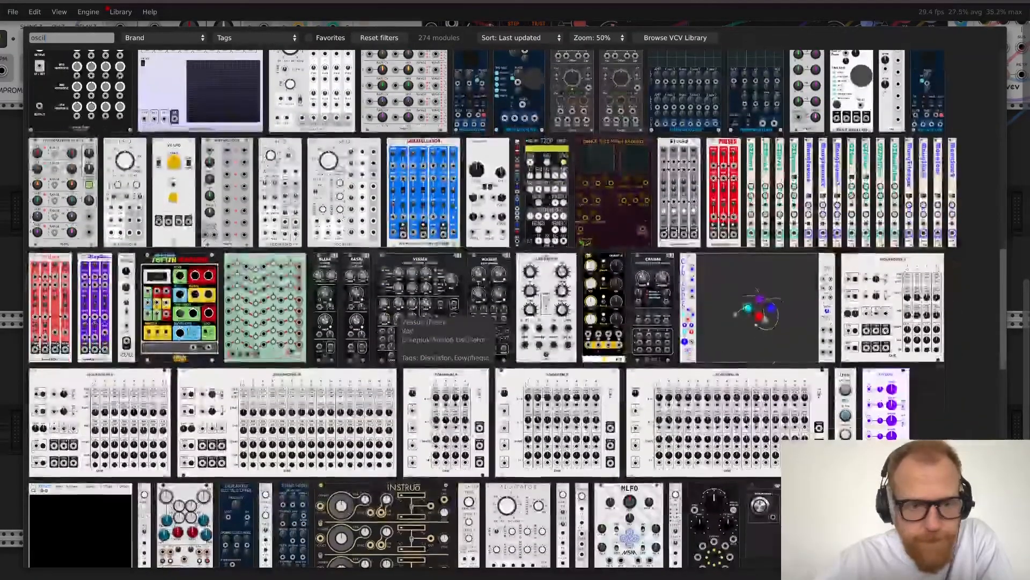
scroll(399, 318, down, 5)
scroll(390, 309, down, 2)
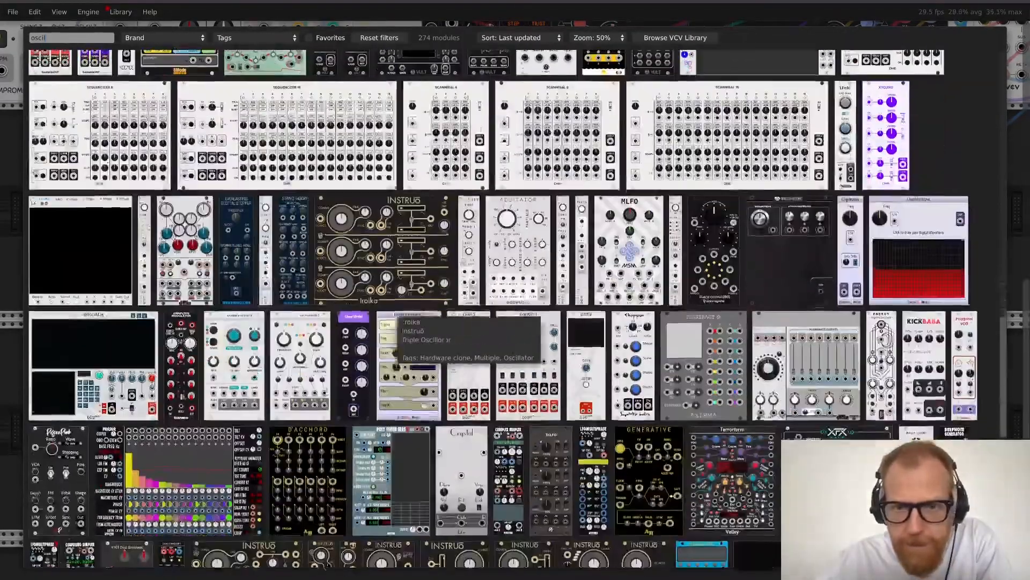
click(518, 240)
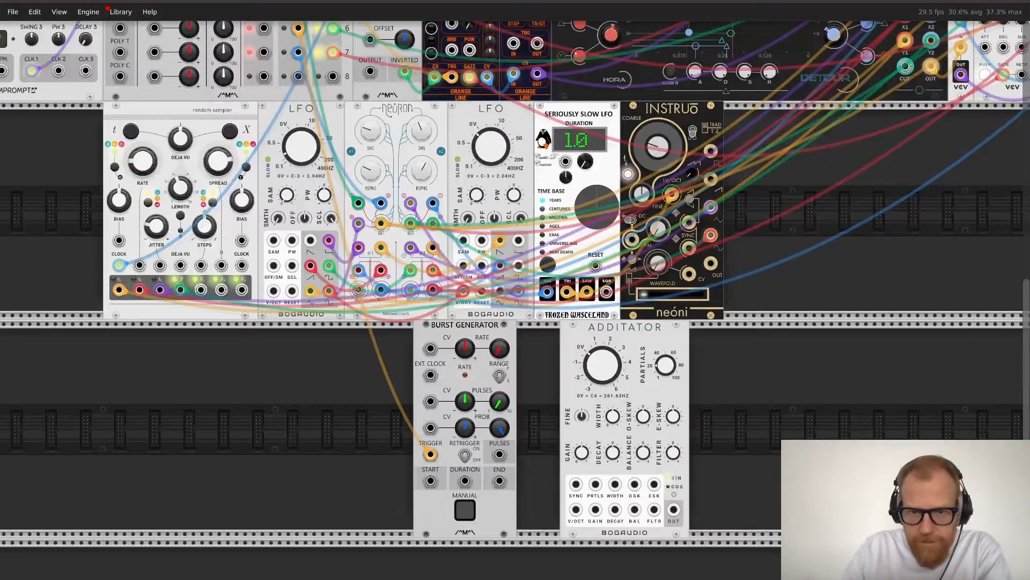
drag(617, 328, 573, 328)
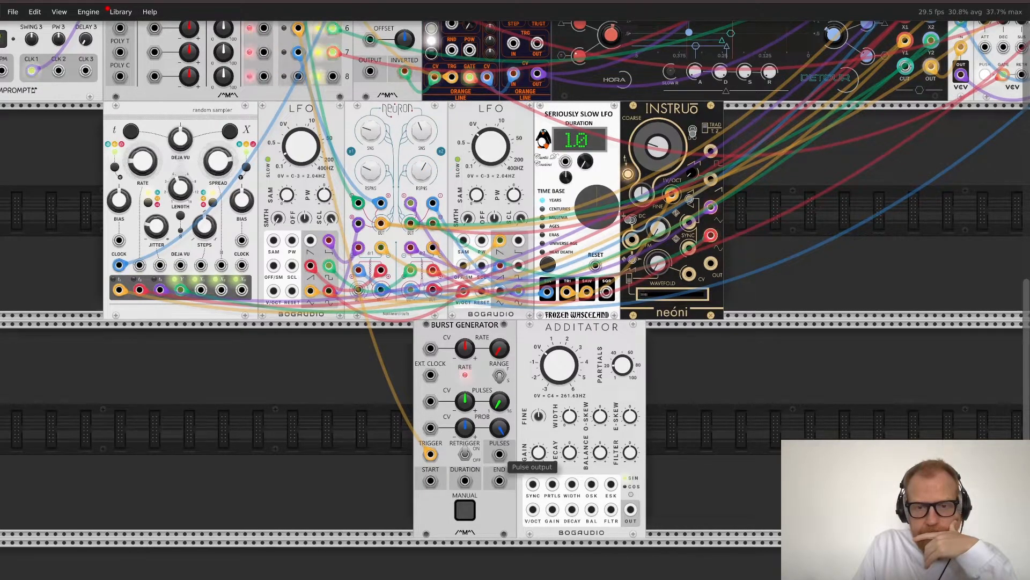
drag(499, 454, 559, 522)
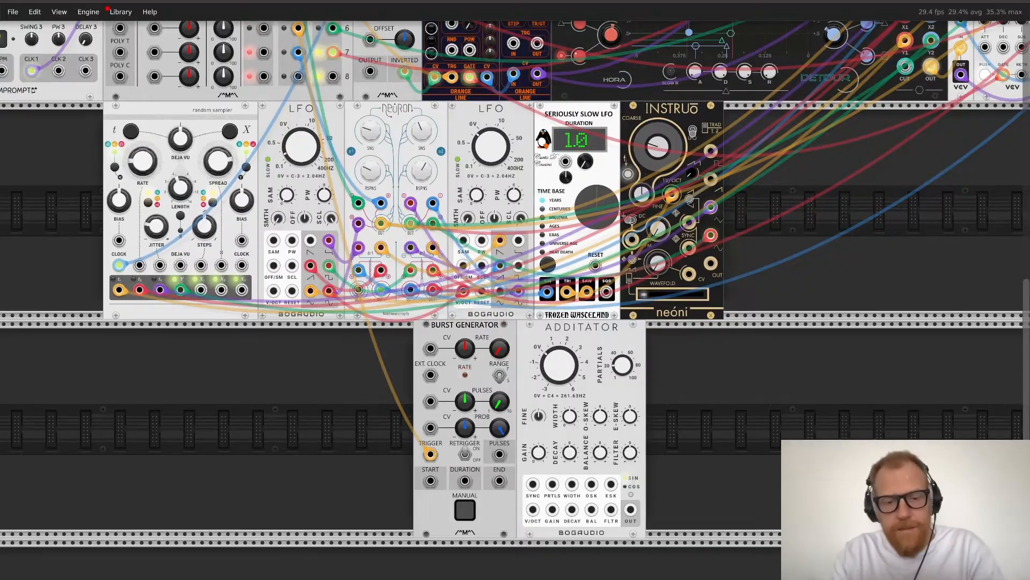
Step: Add a VCV VCA and an ADSR envelope module to the row beyond the ADDITATOR
right_click(758, 395)
text(vca)
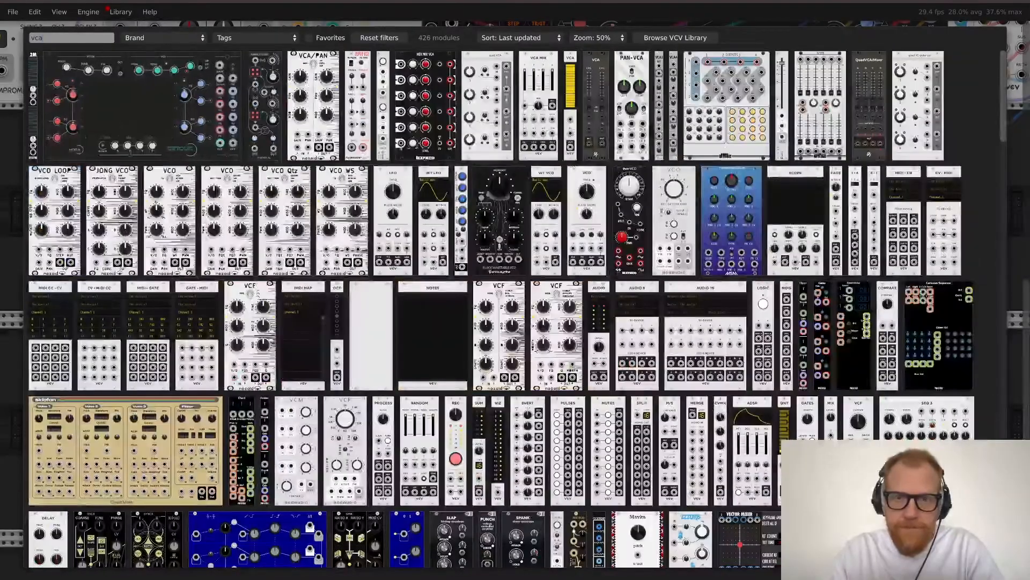
click(571, 53)
right_click(855, 382)
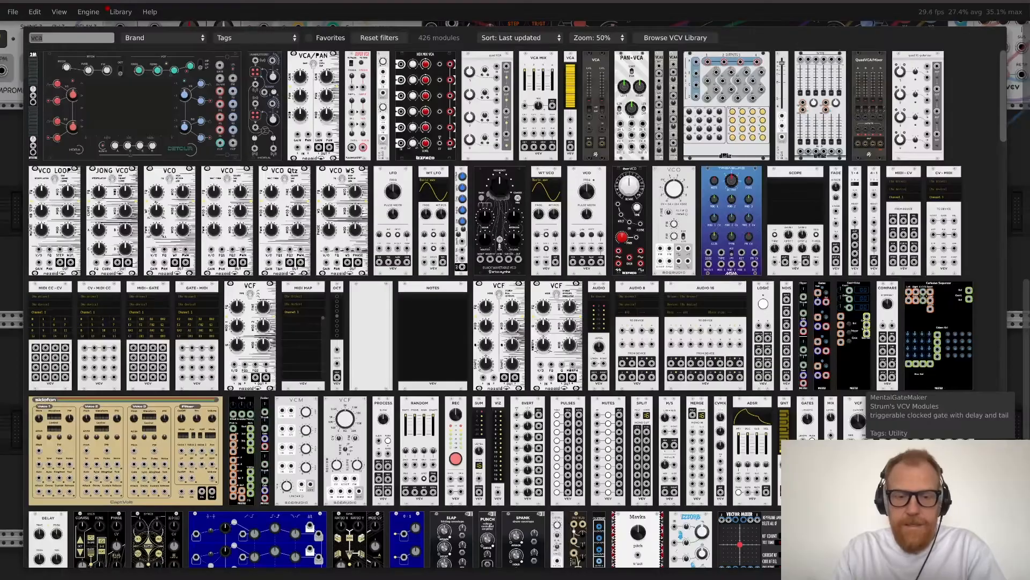
text(adsr)
click(46, 106)
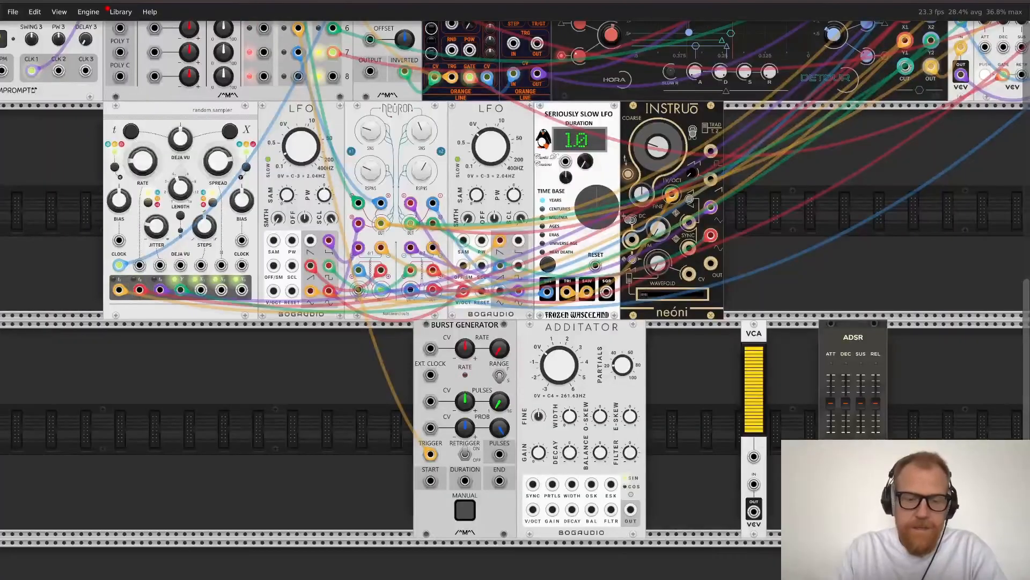
Step: Add a MOTHER module in the free space before the Burst Generator
right_click(297, 409)
text(mother)
click(71, 106)
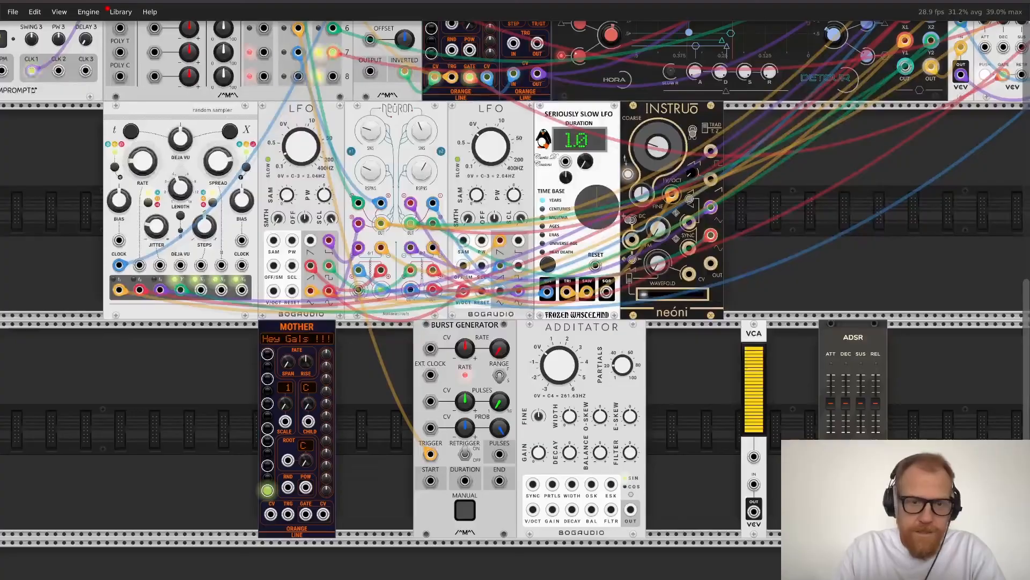
key(Return)
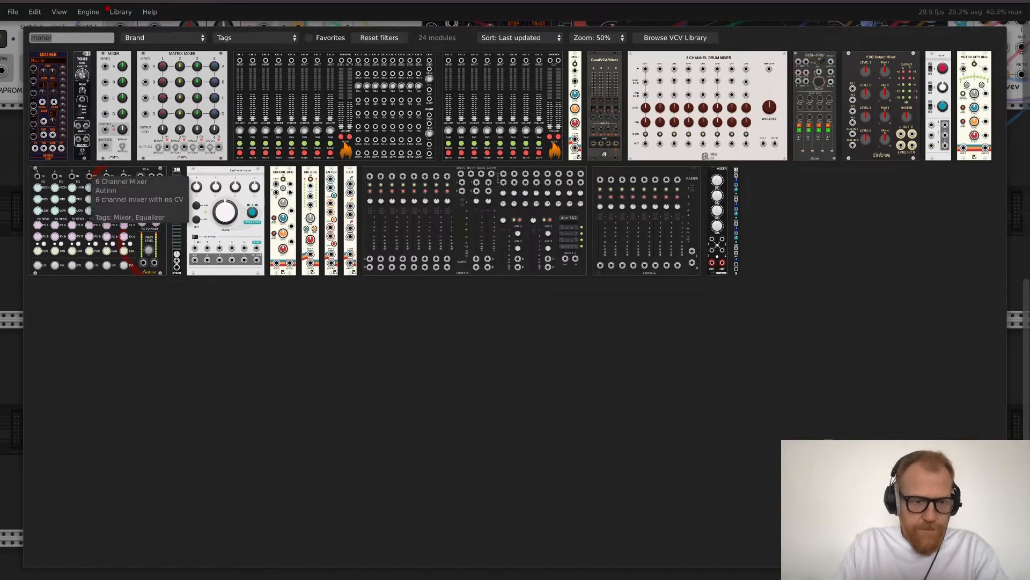
key(Escape)
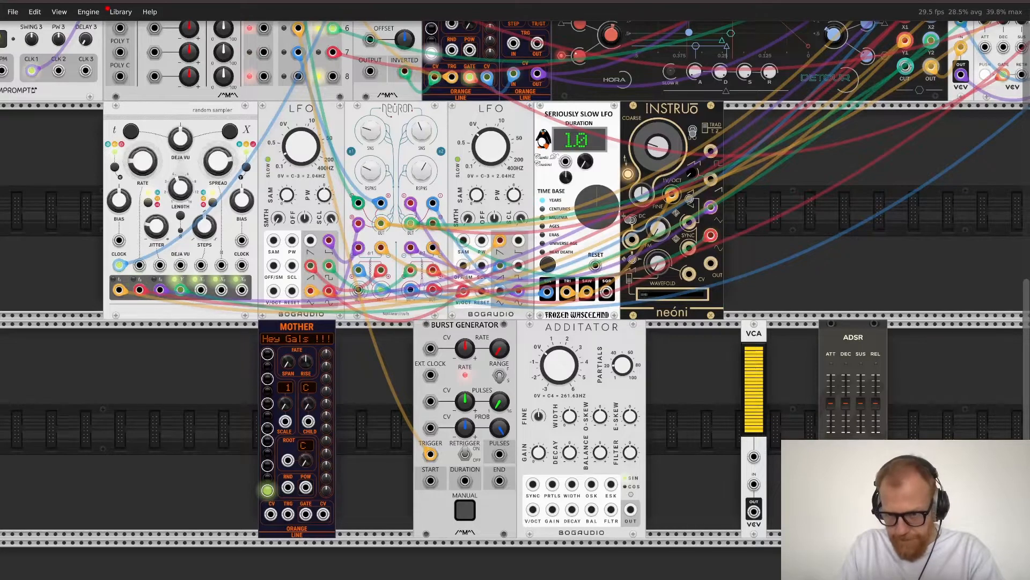
Step: Move the ADSR flush against the VCA and patch the ADDITATOR through the ADSR-controlled VCA into the mixer's channel 3 input
drag(853, 339, 802, 339)
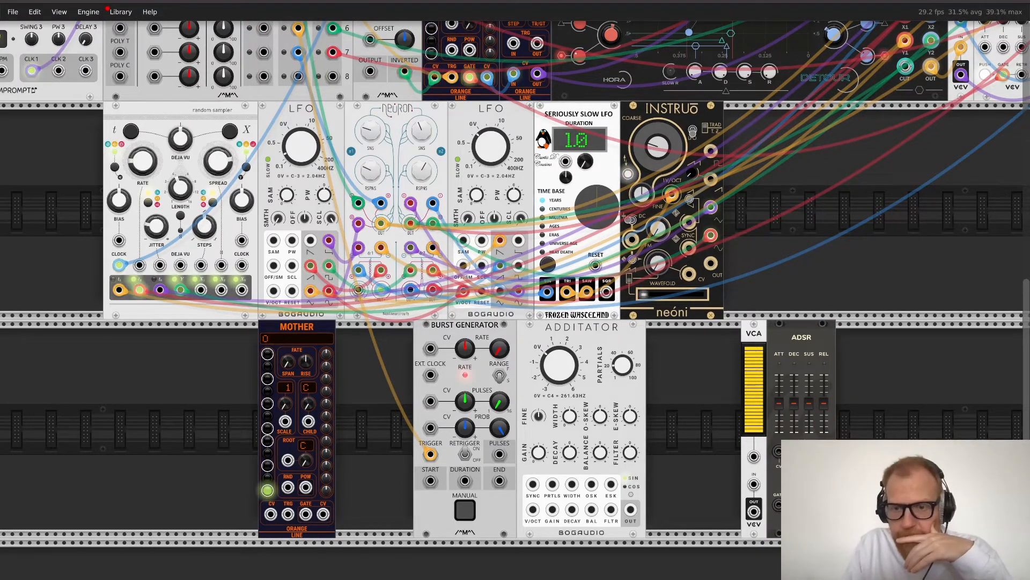
drag(778, 504, 631, 509)
drag(754, 511, 934, 123)
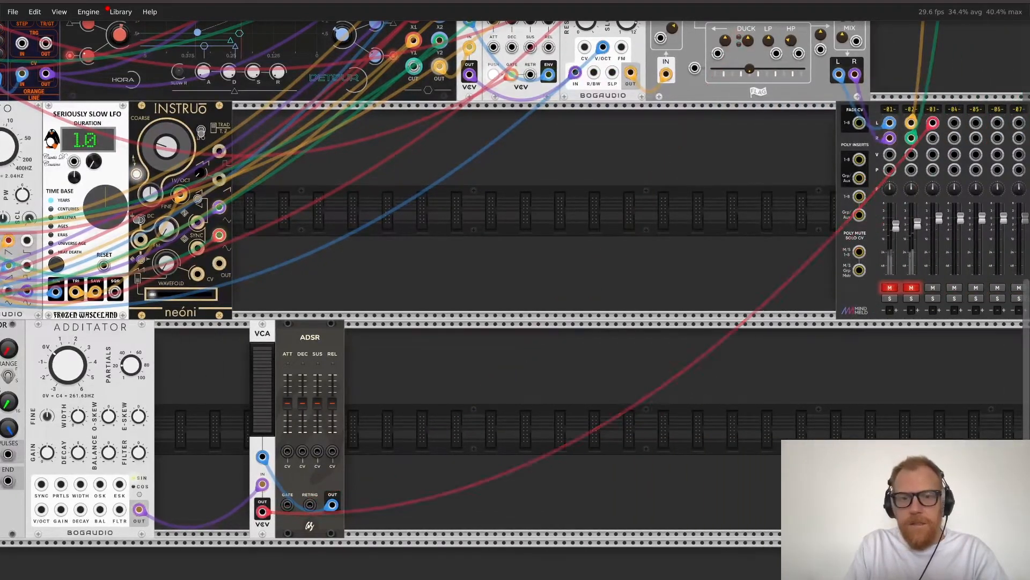
Step: Patch the new MOTHER's CV output into the ADDITATOR's V/OCT input
scroll(515, 299, left, 15)
scroll(516, 299, down, 3)
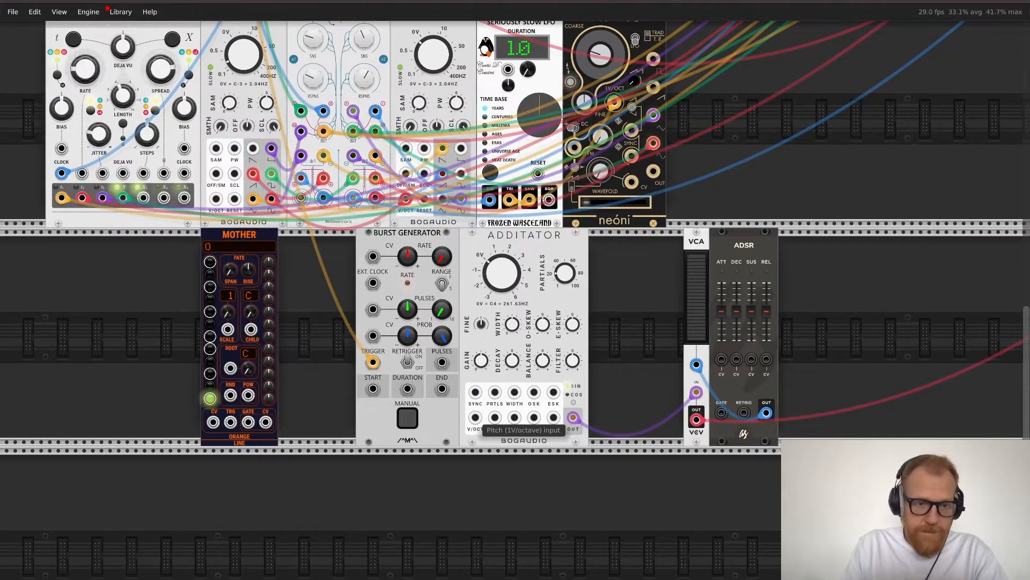
drag(475, 418, 266, 422)
Step: Set the new MOTHER's scale to Miyako-bushi
scroll(312, 388, up, 2)
scroll(312, 388, left, 2)
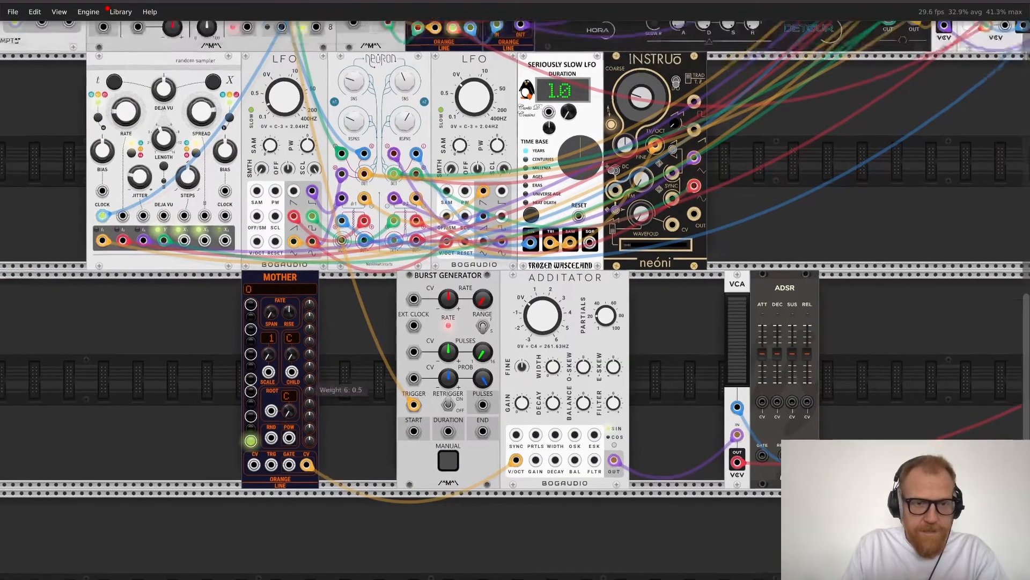
scroll(312, 388, up, 1)
scroll(313, 389, left, 1)
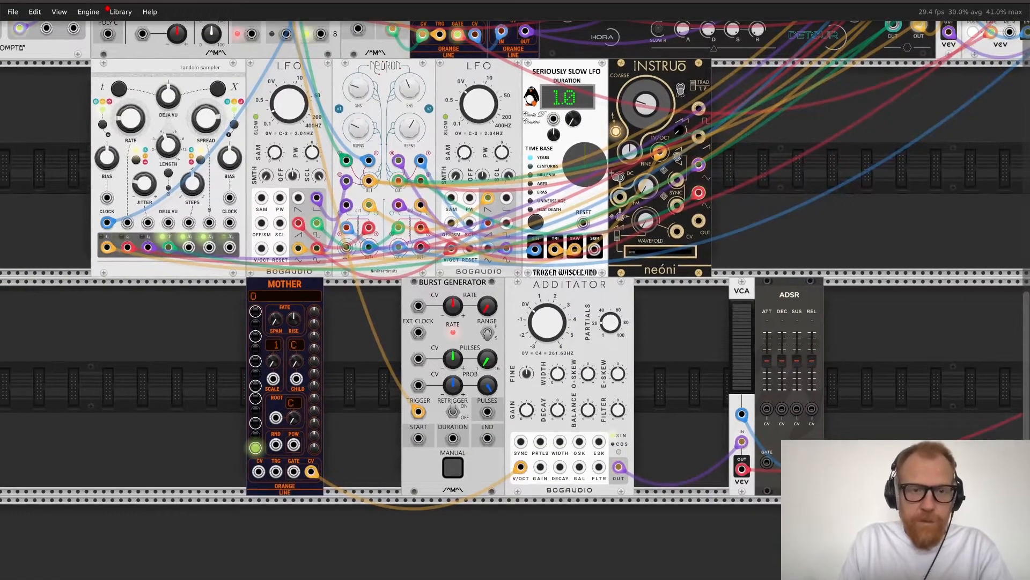
right_click(296, 316)
mouse_move(343, 318)
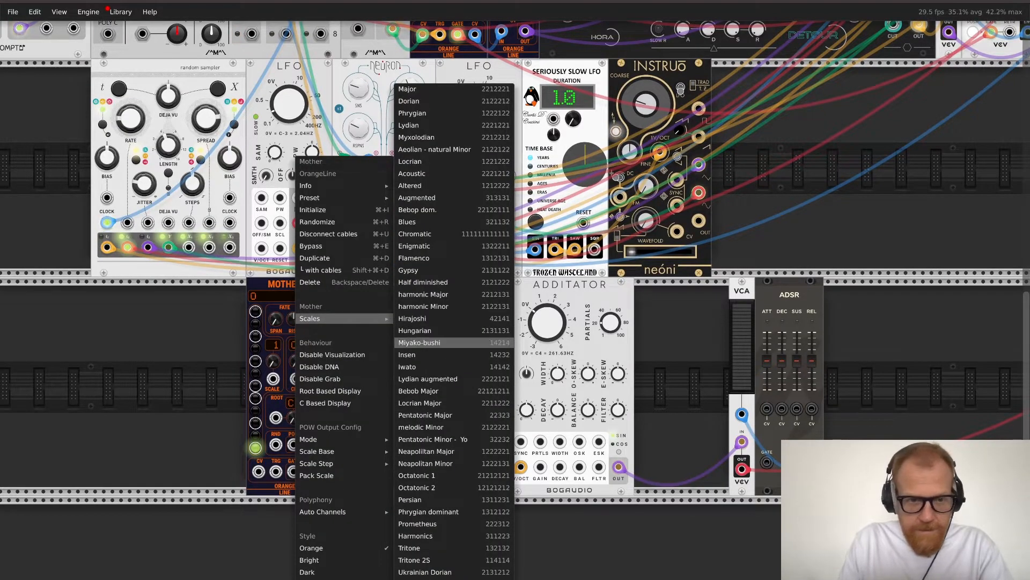
click(424, 342)
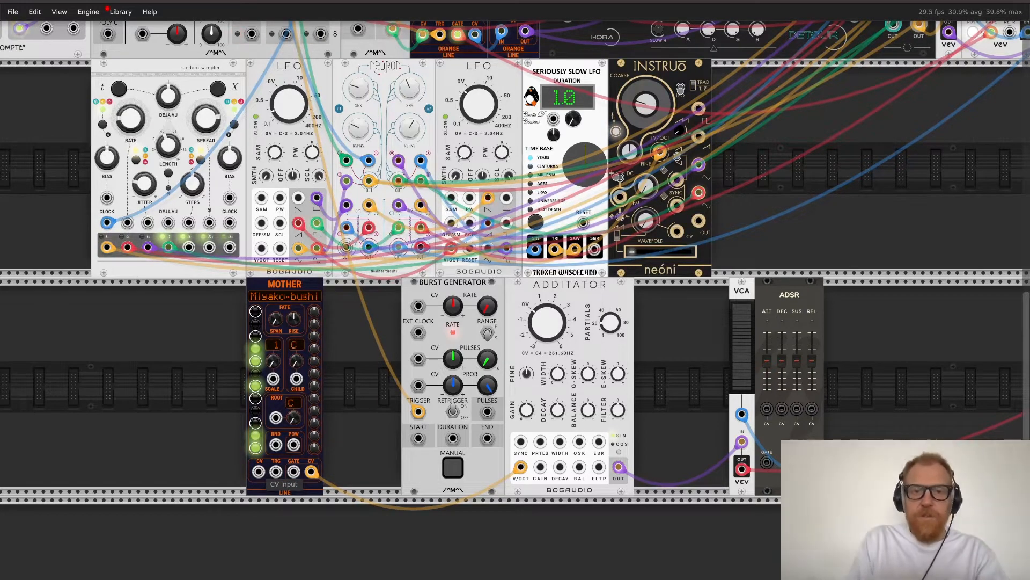
Step: Patch the right-hand neuron's output into the new MOTHER's CV input
drag(259, 471, 398, 180)
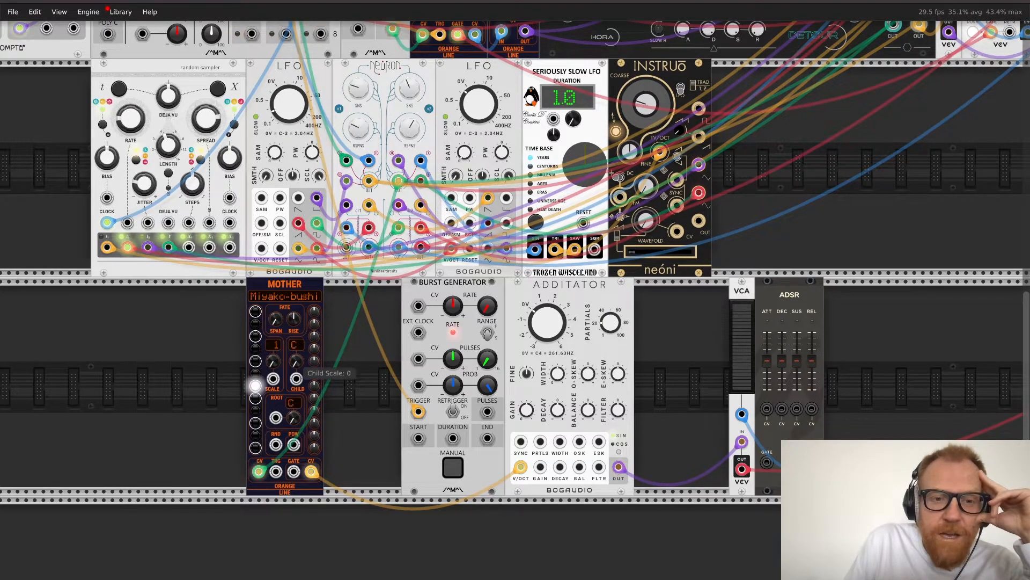
key(Return)
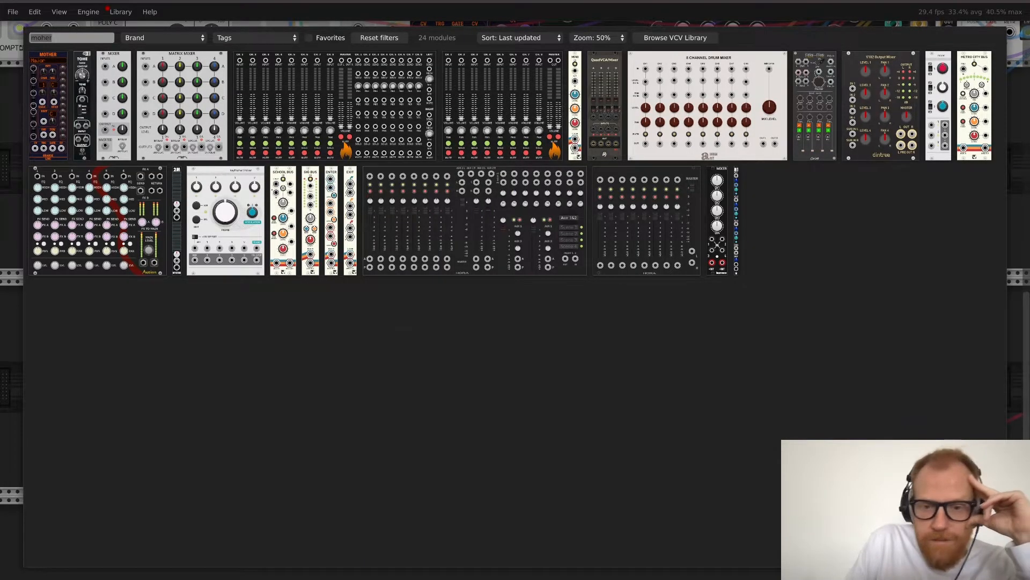
key(Escape)
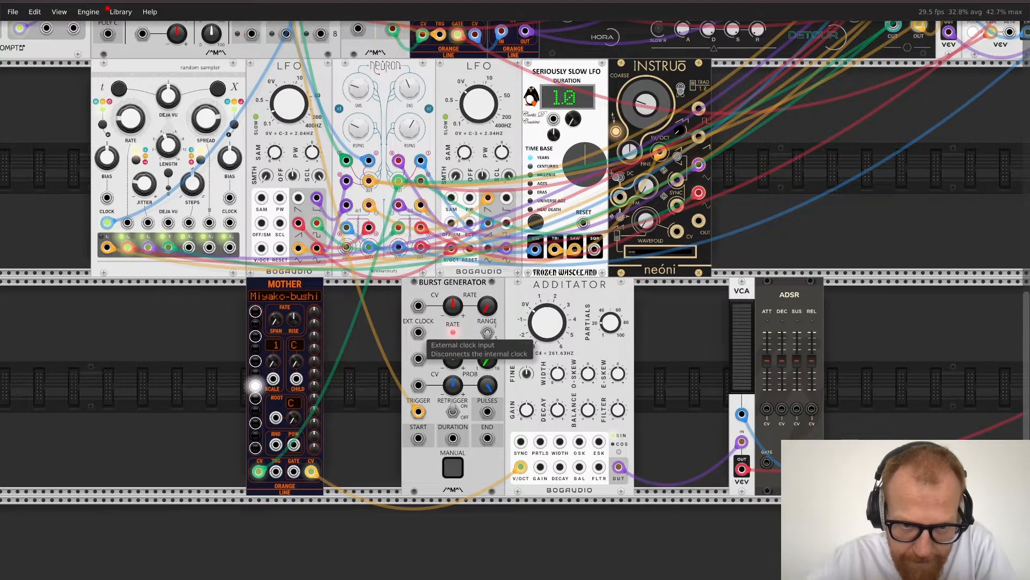
Step: Patch the channel 8 clock output of Clocked Random Gates into the Burst Generator's external clock input
drag(418, 332, 390, 232)
scroll(438, 173, up, 2)
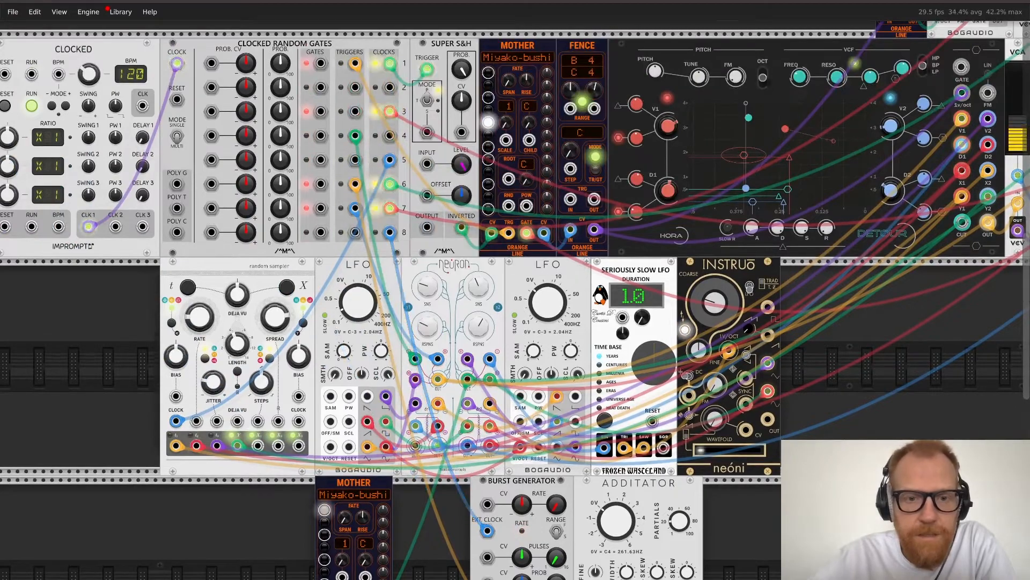
Step: Shape the ADSR envelope with a very short attack, a longer decay and a slightly lower sustain
scroll(515, 301, down, 1)
scroll(515, 300, down, 10)
scroll(515, 301, right, 3)
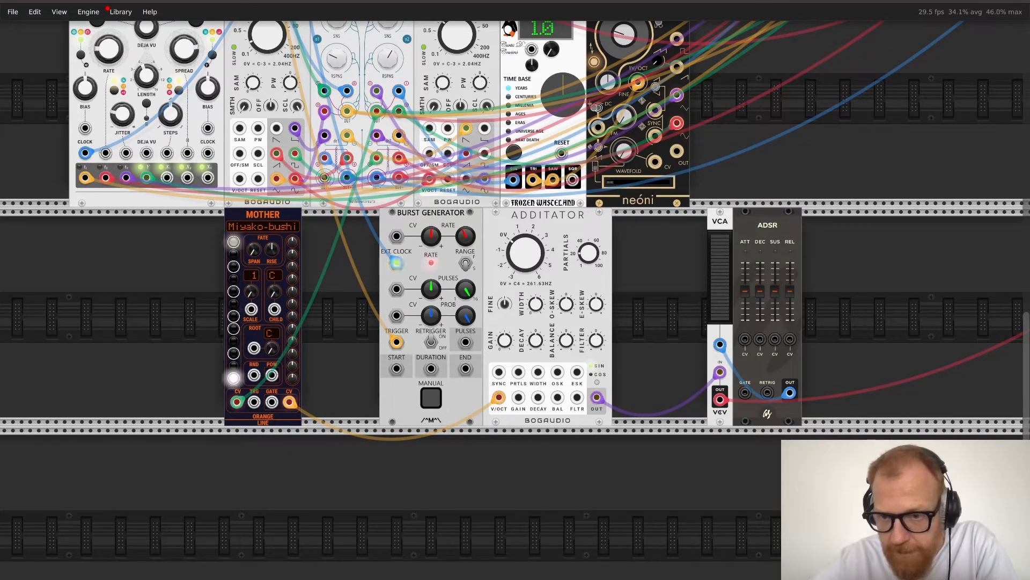
scroll(515, 231, right, 2)
scroll(515, 231, right, 2)
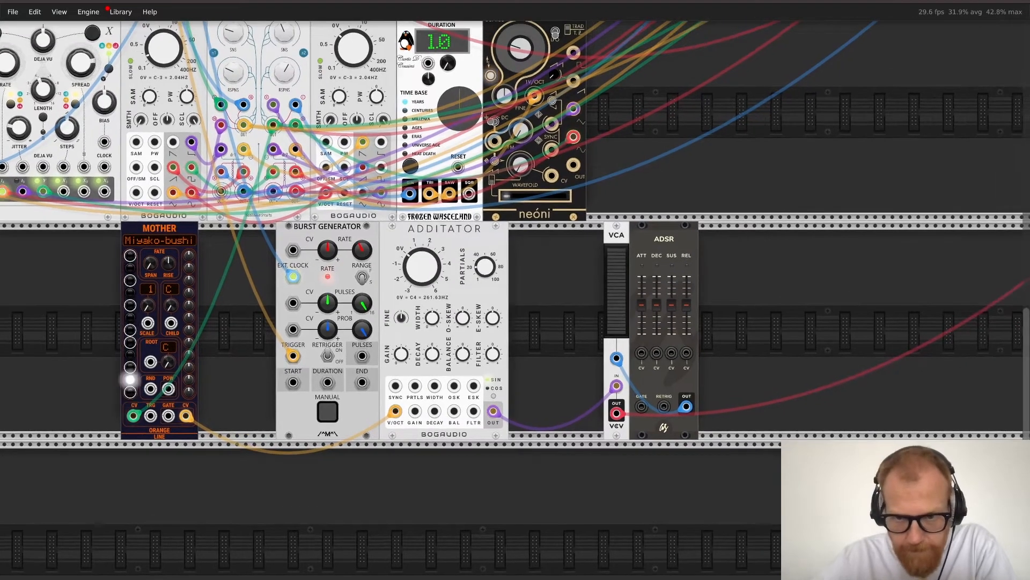
scroll(515, 231, right, 2)
scroll(515, 230, up, 1)
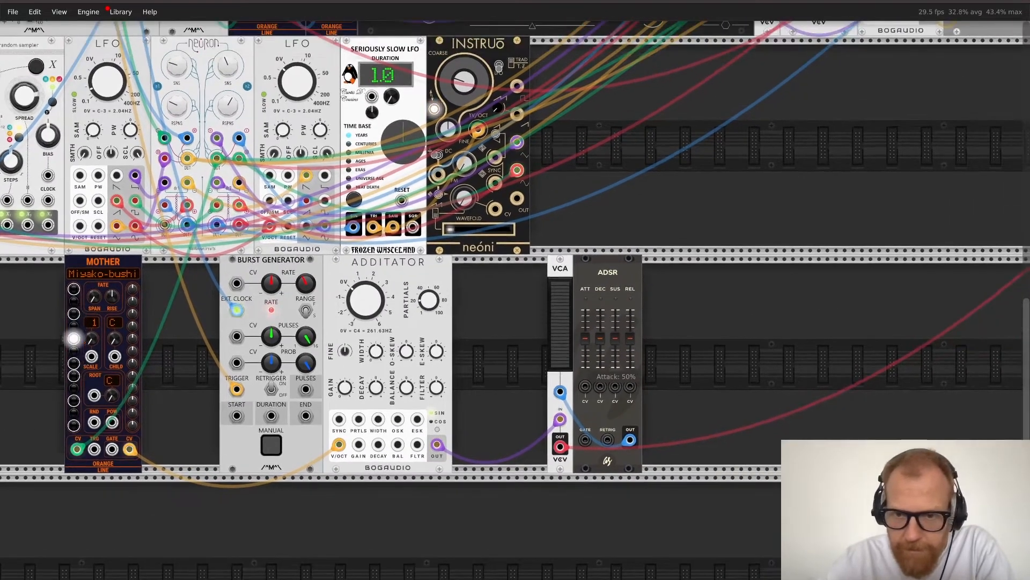
drag(585, 339, 615, 347)
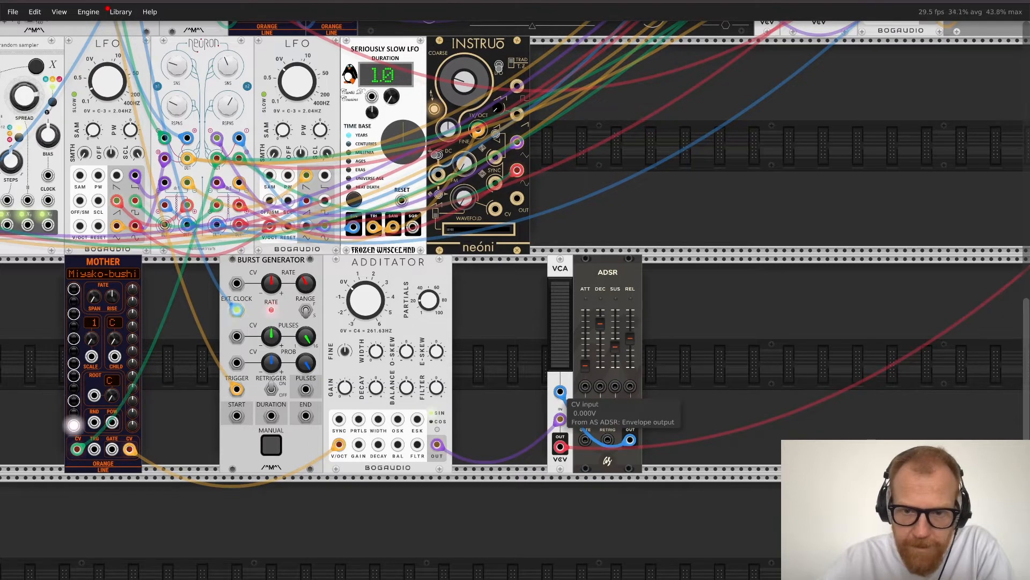
Step: Move the channel 6 trigger cable of Clocked Random Gates from the Burst Generator's trigger input to the ADSR's gate input
drag(585, 439, 248, 555)
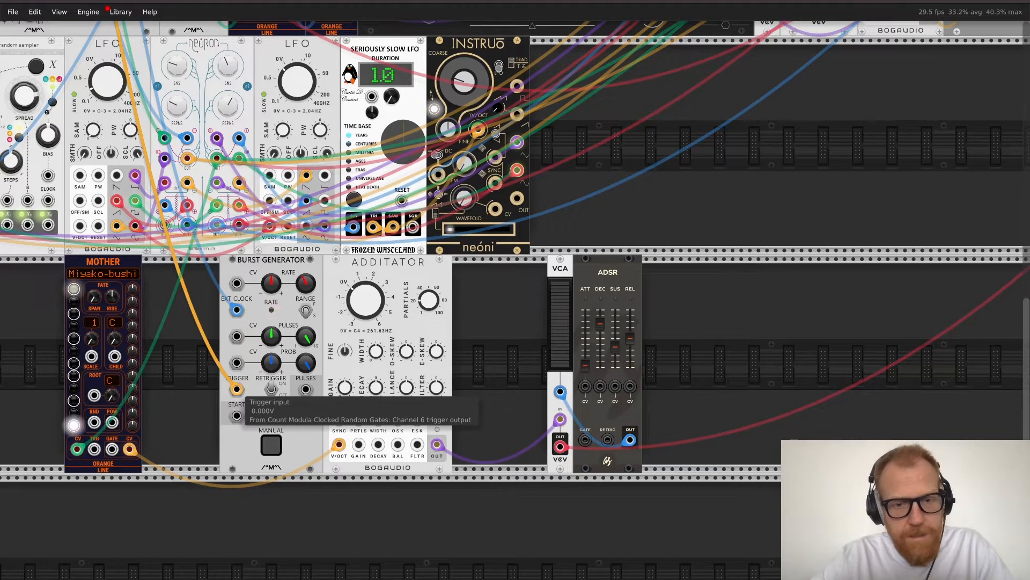
drag(236, 389, 585, 439)
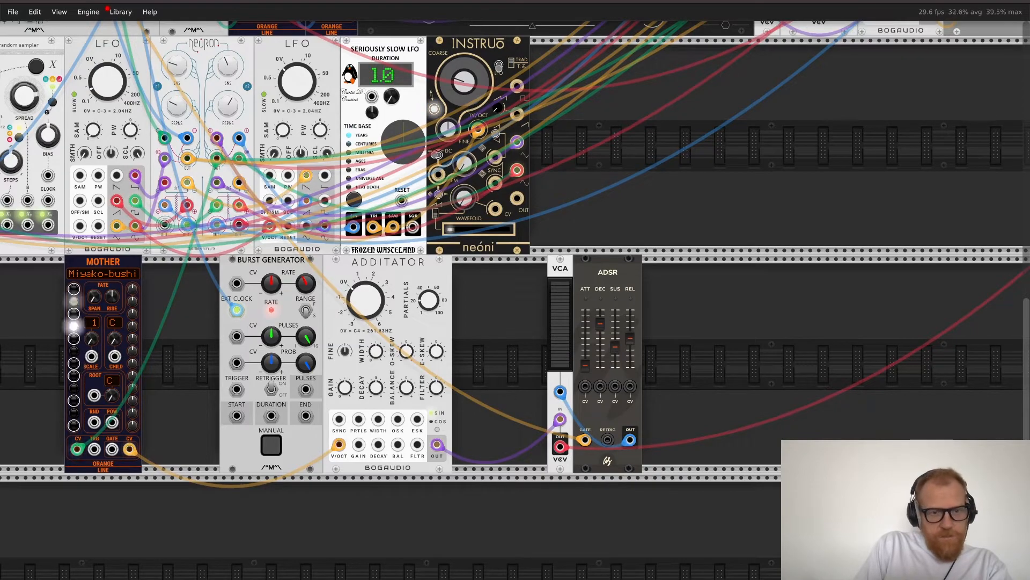
Step: Add a FENCE module beside the new MOTHER, route MOTHER's CV through it into ADDITATOR's V/OCT, and set its upper range limit to C 6
key(Return)
text(fence)
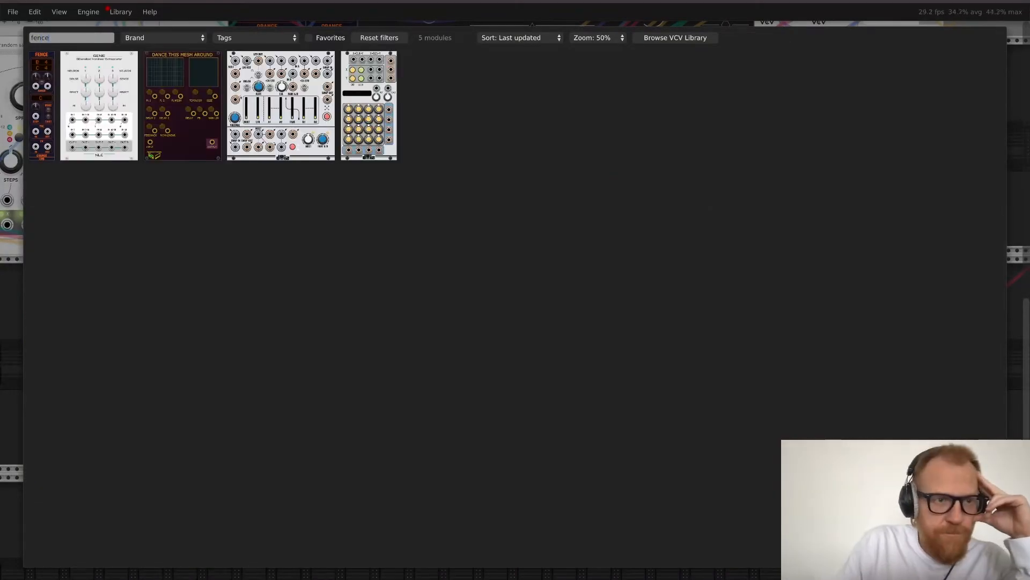
key(Escape)
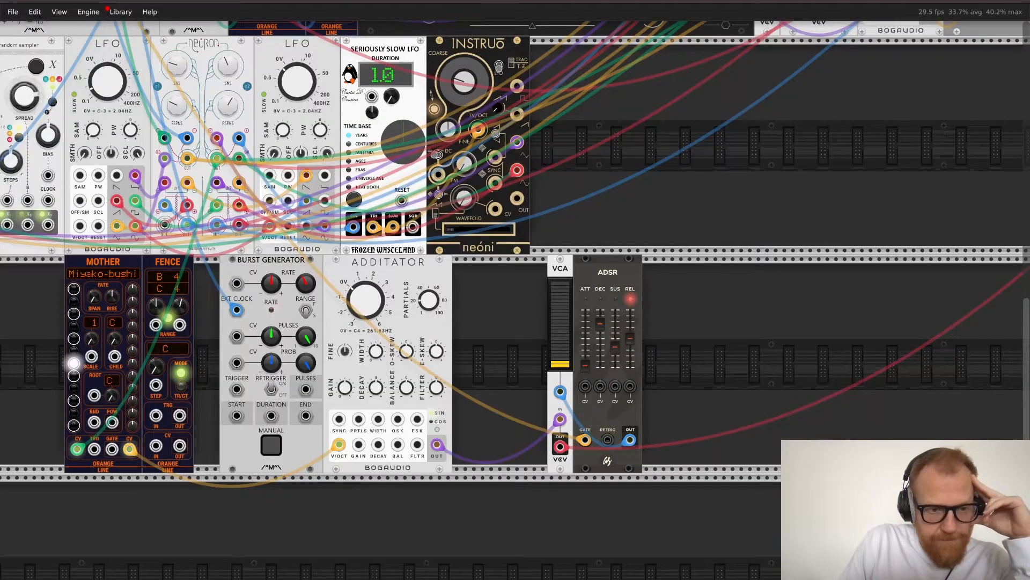
mouse_move(129, 449)
mouse_down()
mouse_move(180, 446)
mouse_move(130, 449)
mouse_up()
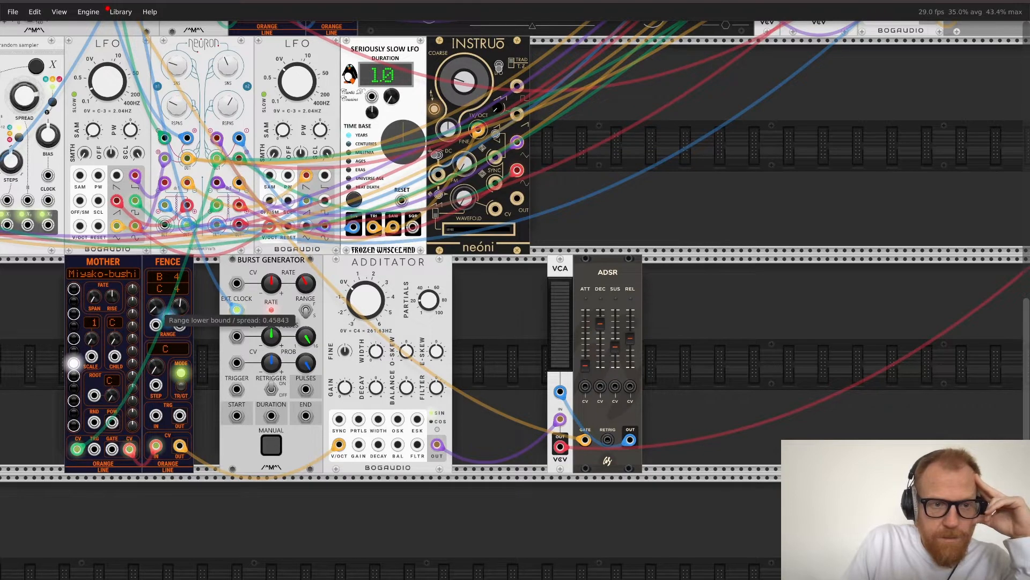
click(168, 317)
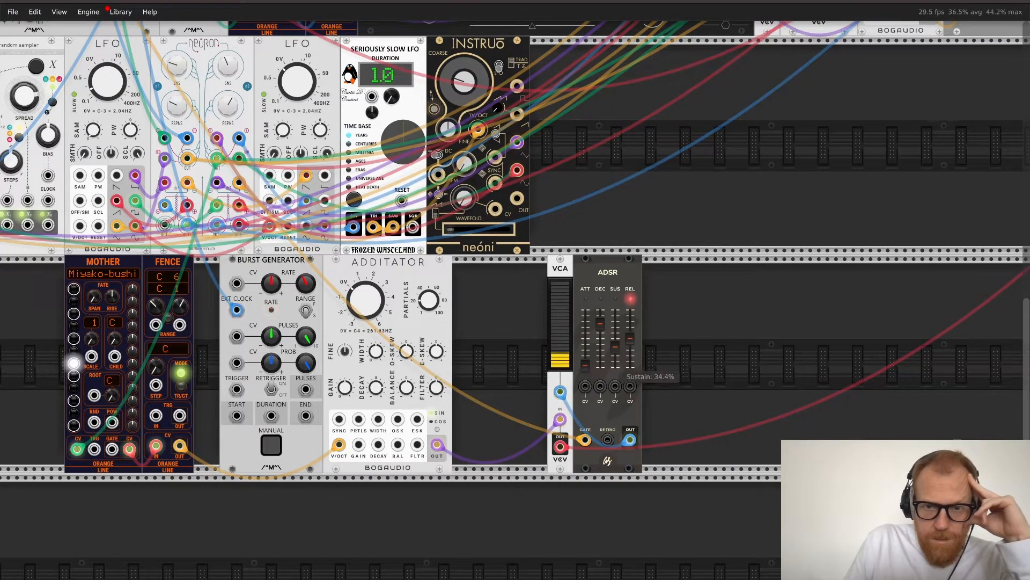
Step: Raise the ADSR's release, reduce its decay and sustain, and set the Burst Generator's burst rate to about 3.16
drag(615, 346, 615, 334)
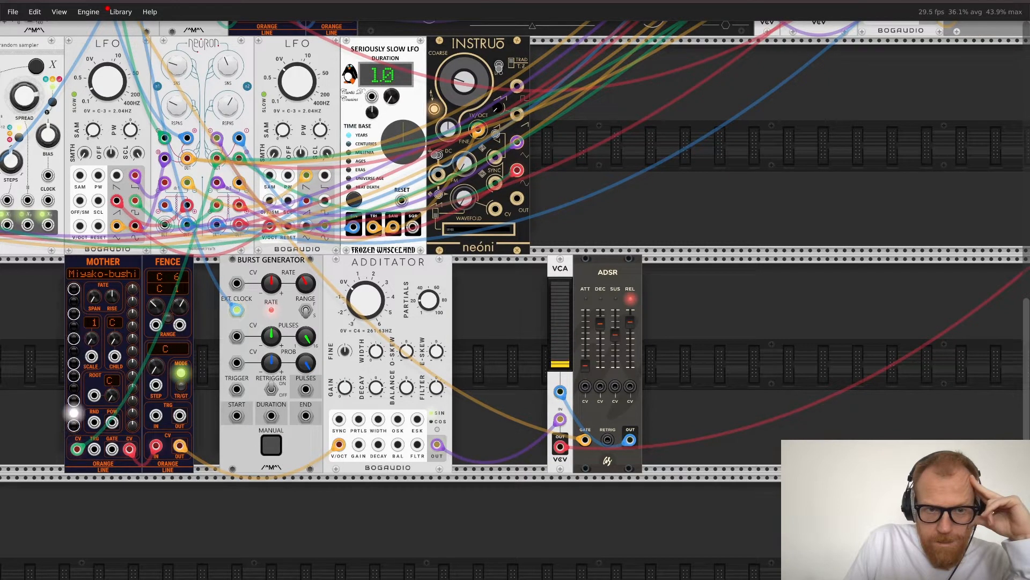
drag(305, 282, 305, 226)
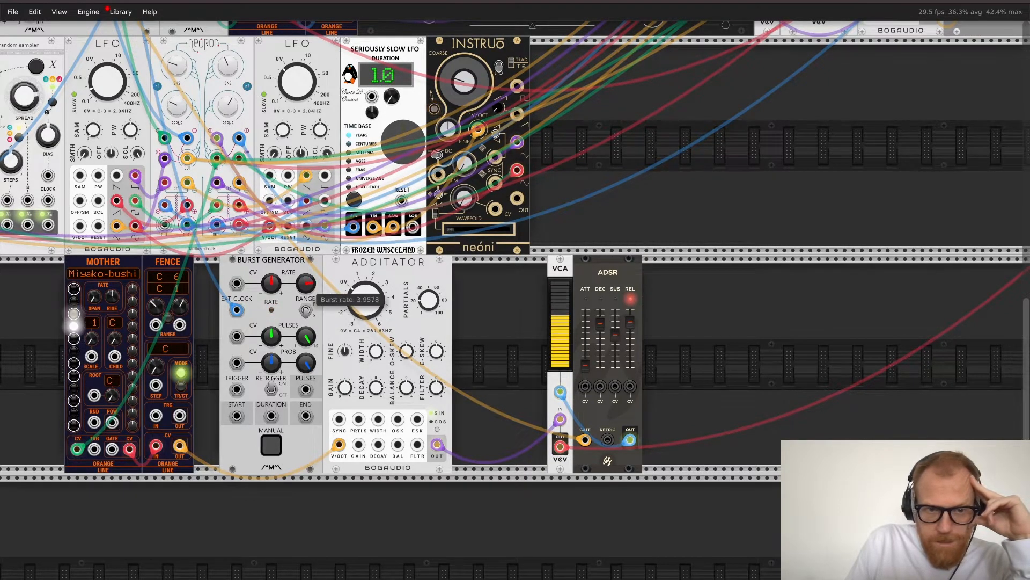
drag(305, 283, 305, 300)
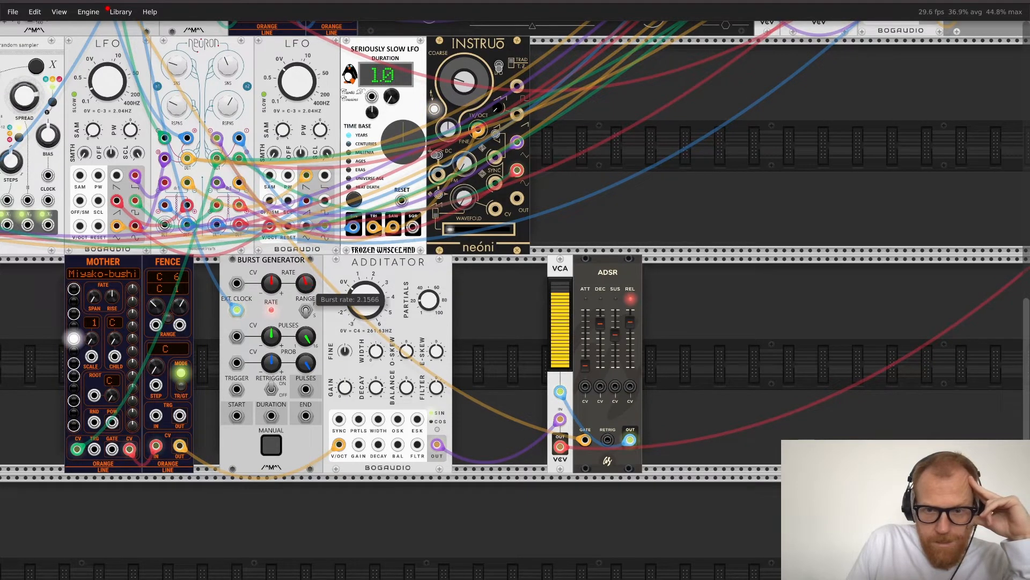
mouse_move(616, 334)
mouse_down()
mouse_move(615, 365)
mouse_move(600, 335)
mouse_move(599, 344)
mouse_up()
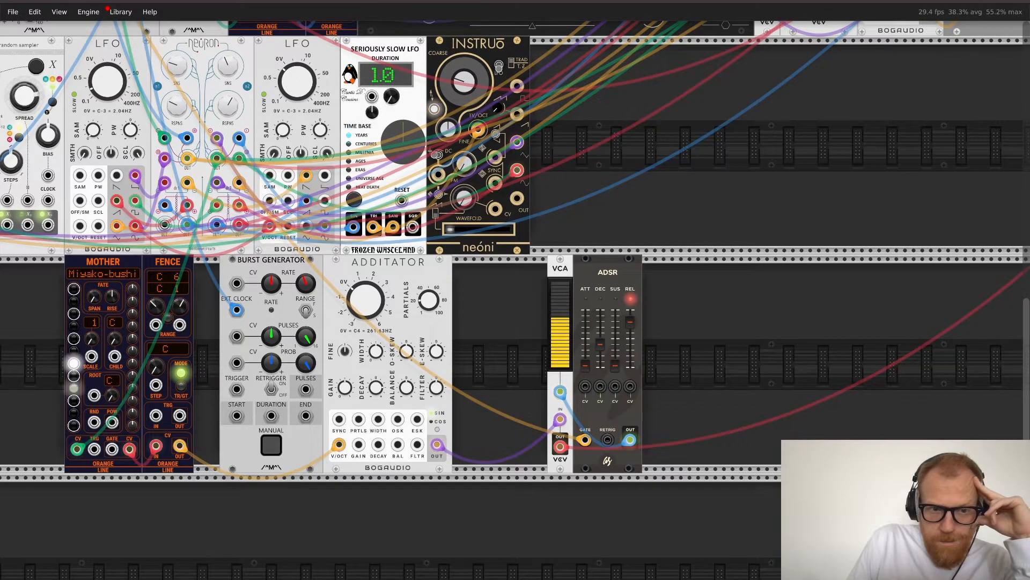
Step: Add a BRANES module beside the new MOTHER and route the right-hand neuron's output through it into MOTHER's CV input
scroll(470, 317, left, 9)
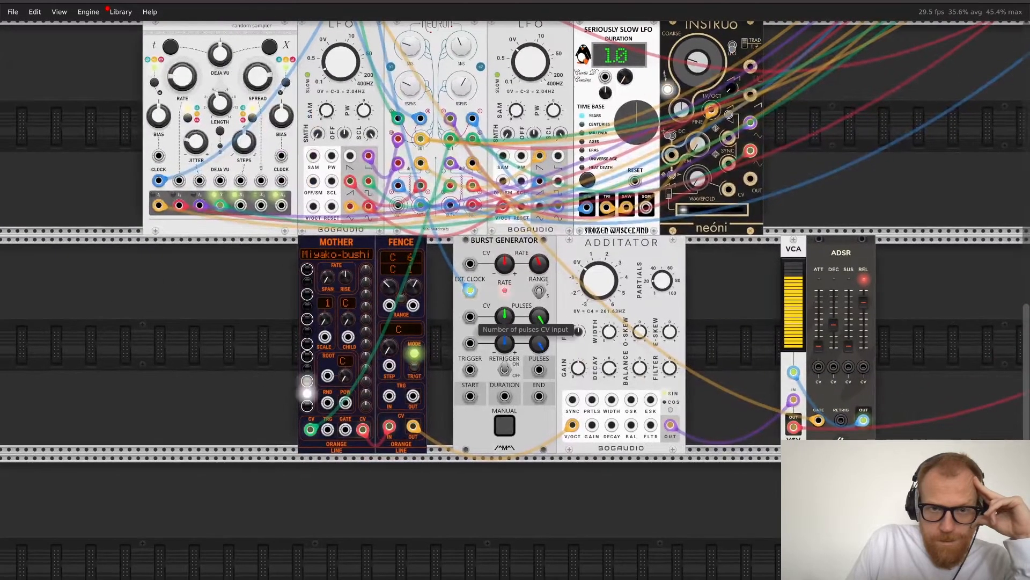
scroll(470, 317, up, 2)
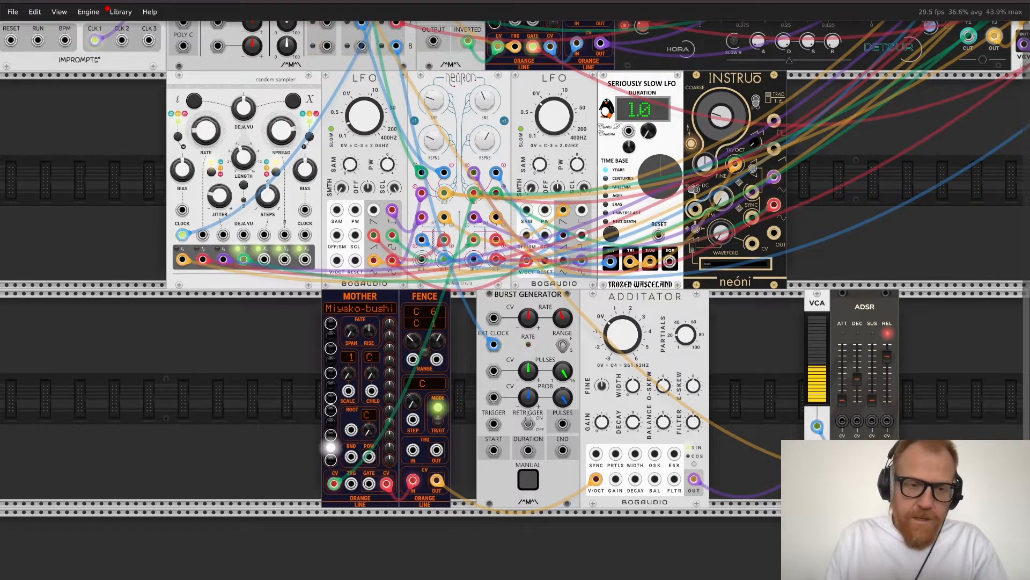
key(Return)
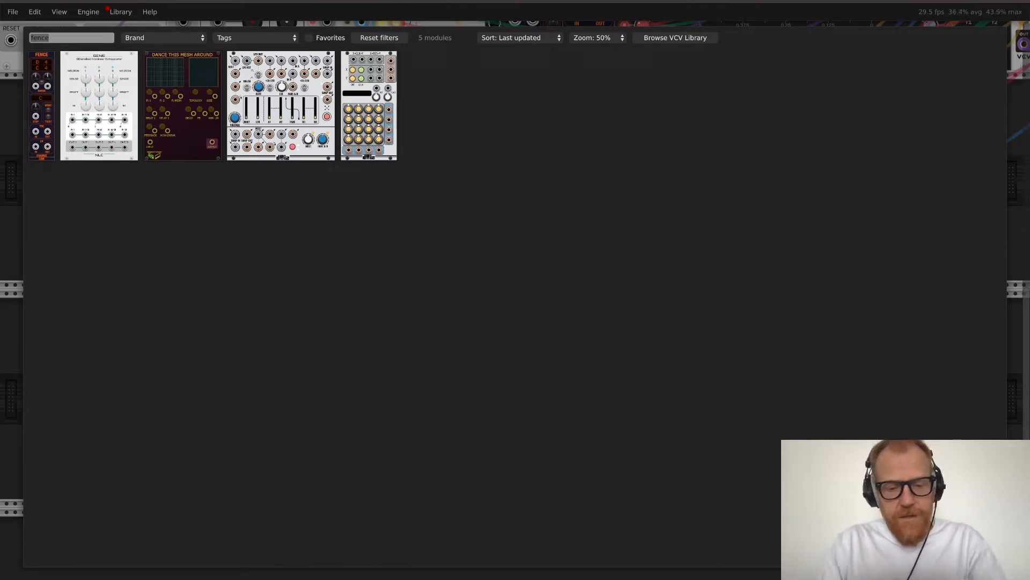
key(BackSpace)
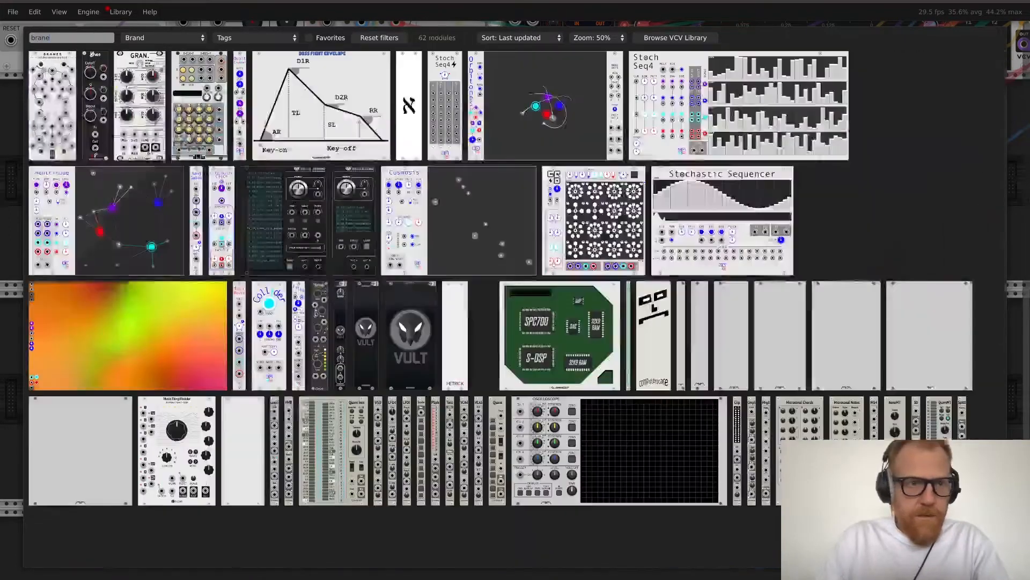
key(Escape)
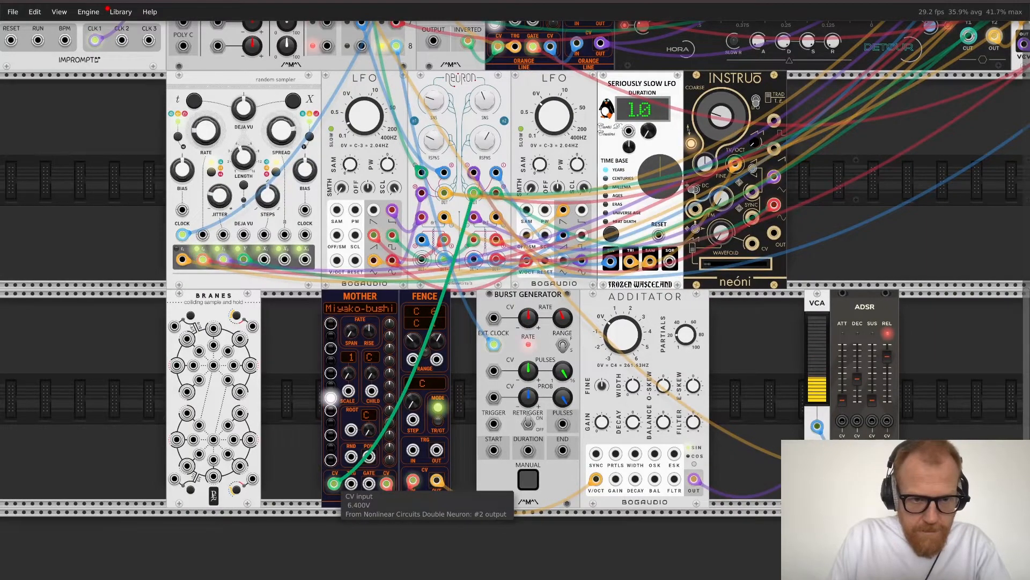
mouse_move(334, 483)
mouse_down()
mouse_move(213, 366)
mouse_move(327, 378)
mouse_move(333, 484)
mouse_up()
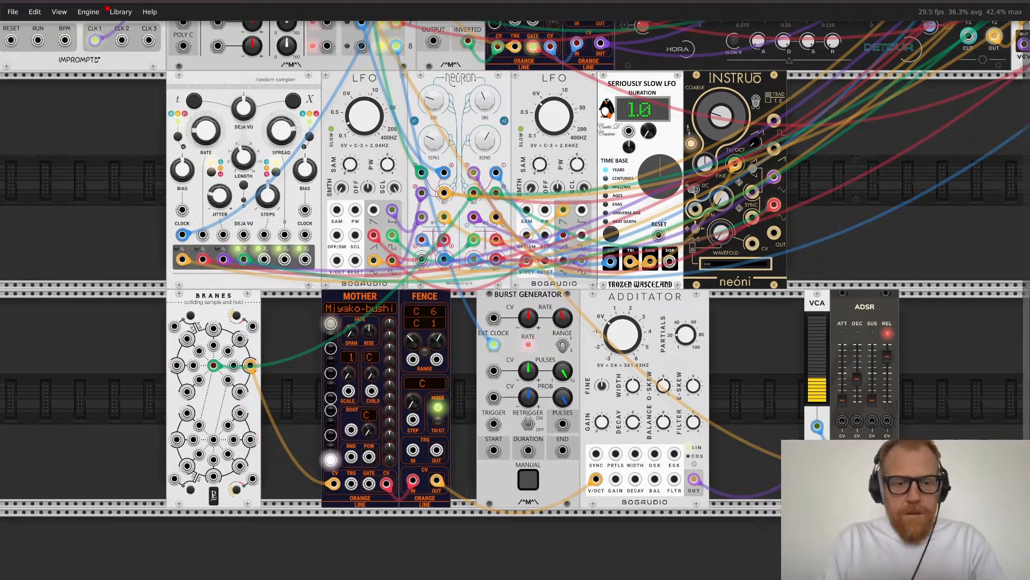
Step: Search the module library for "merge" and place an SM-Mix module between BRANES and MOTHER
key(Return)
text(merge)
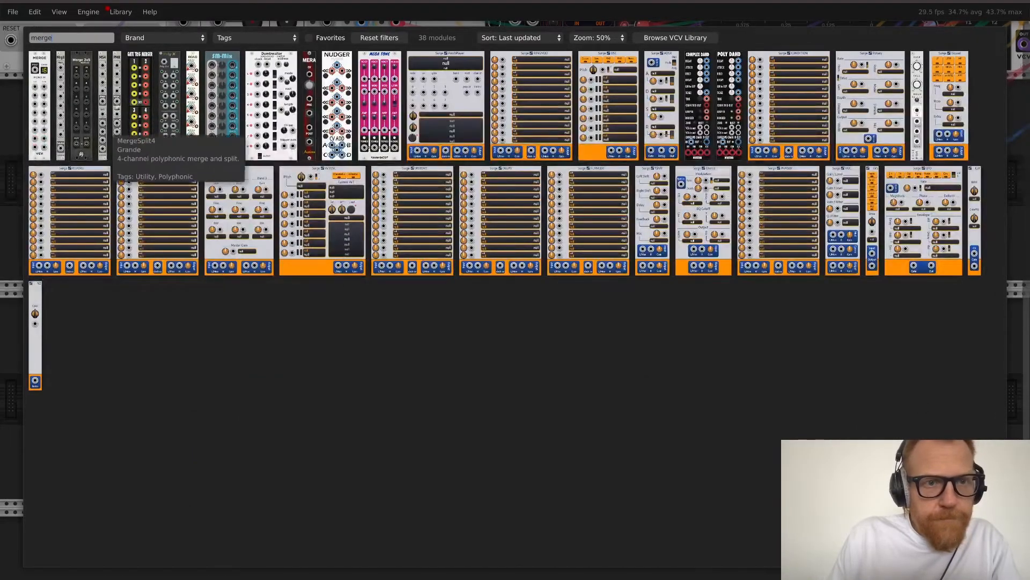
click(230, 97)
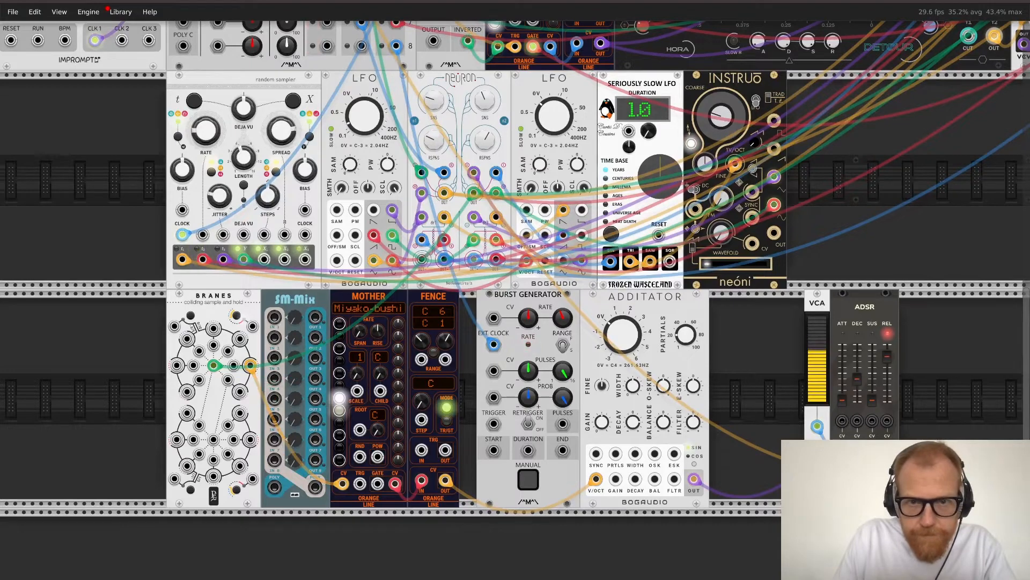
Step: Patch the right-hand neuron and four BRANES outputs into SM-Mix inputs 1 to 5, and the #9 output into MOTHER's CV input
drag(473, 192, 274, 317)
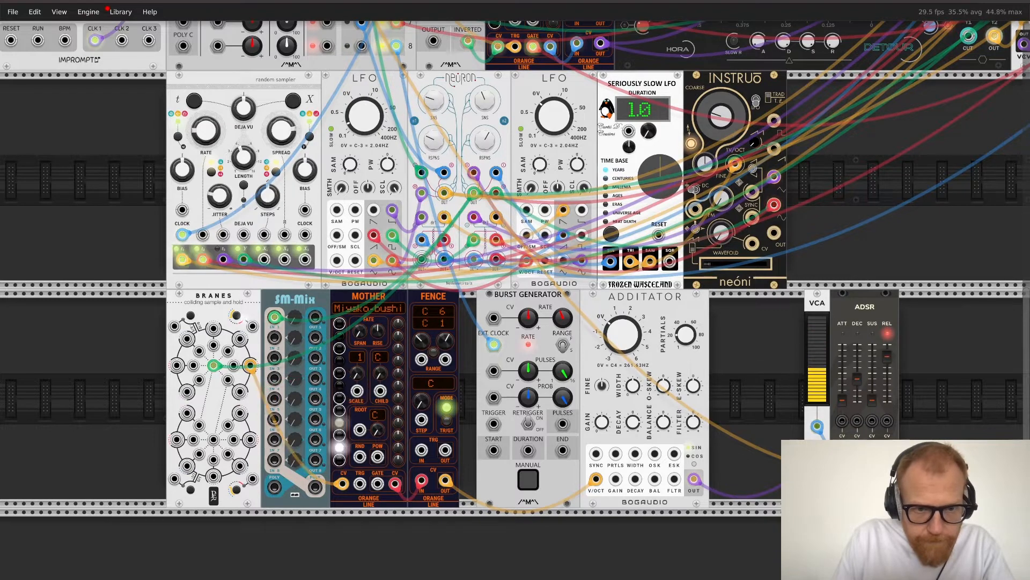
drag(341, 483, 274, 338)
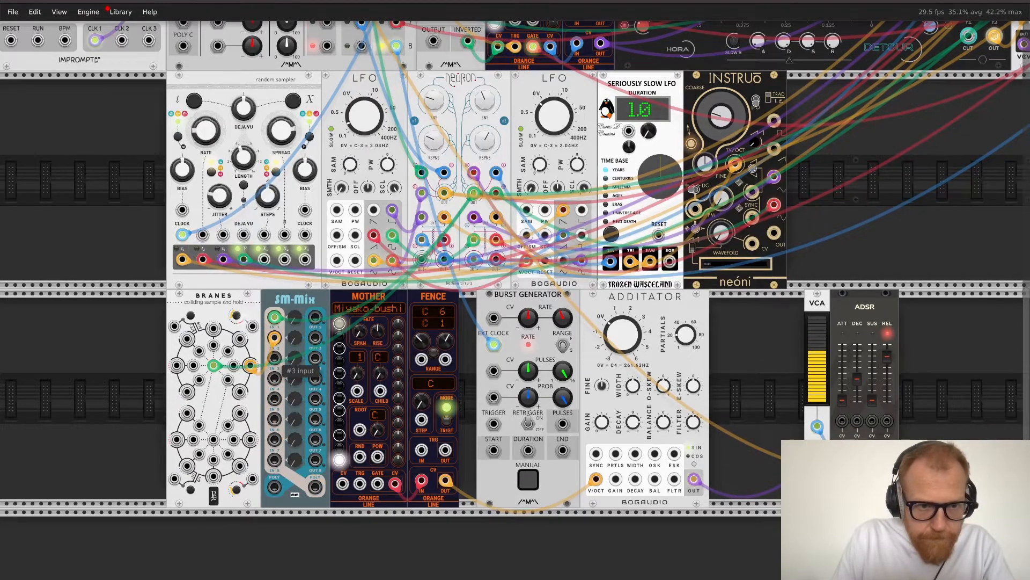
drag(177, 366, 274, 358)
drag(250, 439, 274, 378)
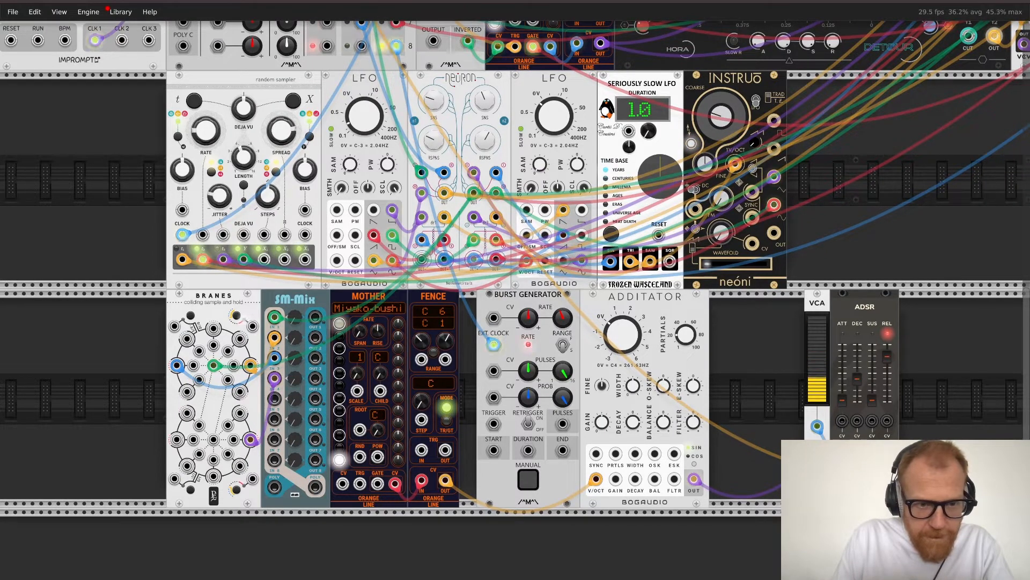
drag(213, 476, 274, 398)
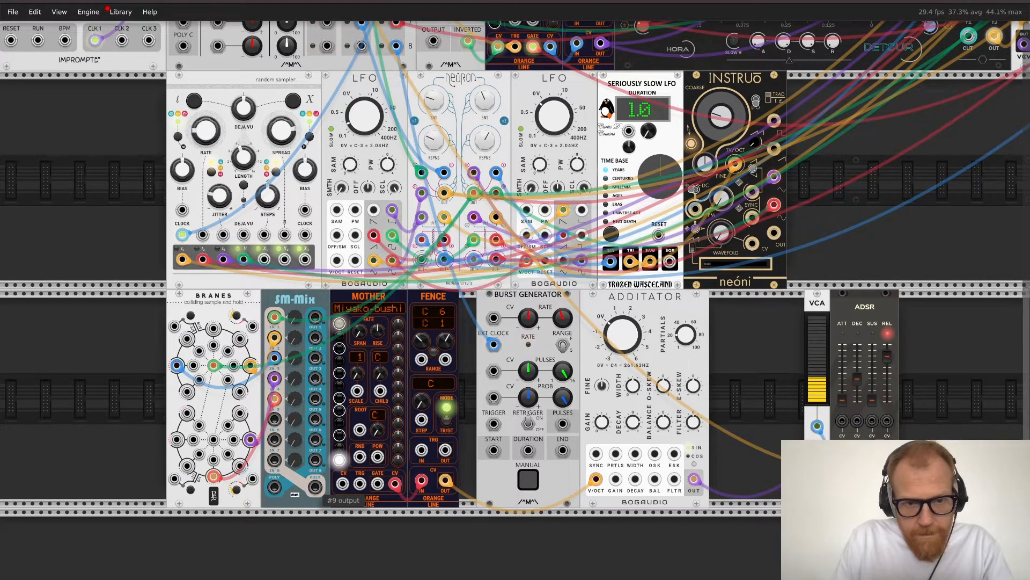
drag(315, 487, 342, 484)
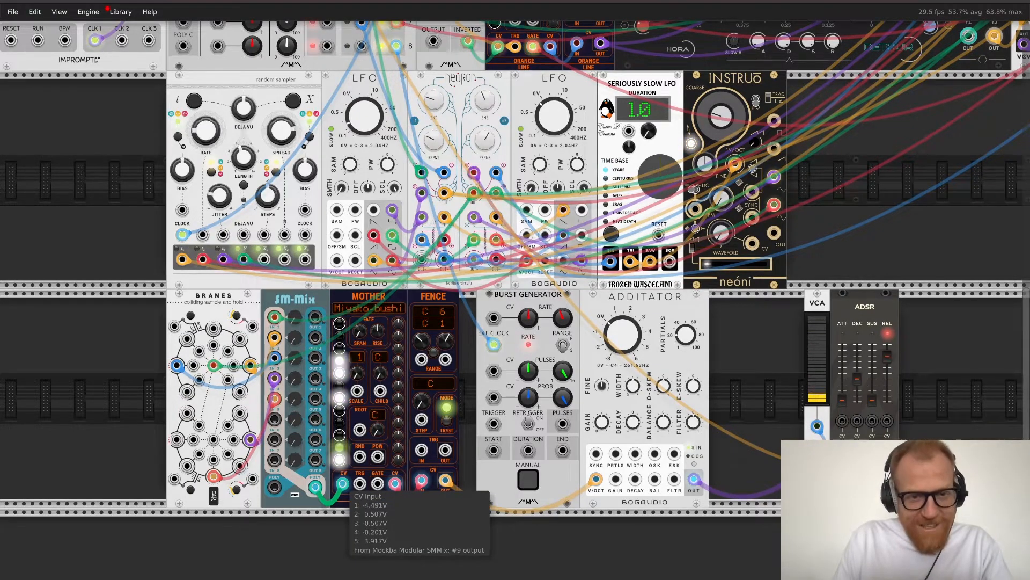
Step: Try setting the new MOTHER's polyphony to 4 auto channels
right_click(363, 322)
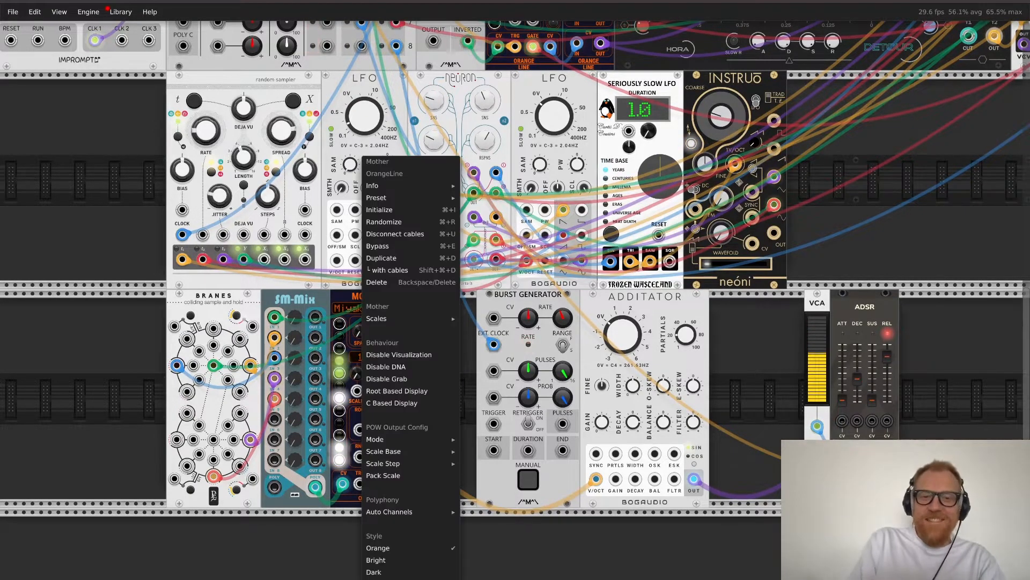
mouse_move(408, 318)
mouse_move(408, 451)
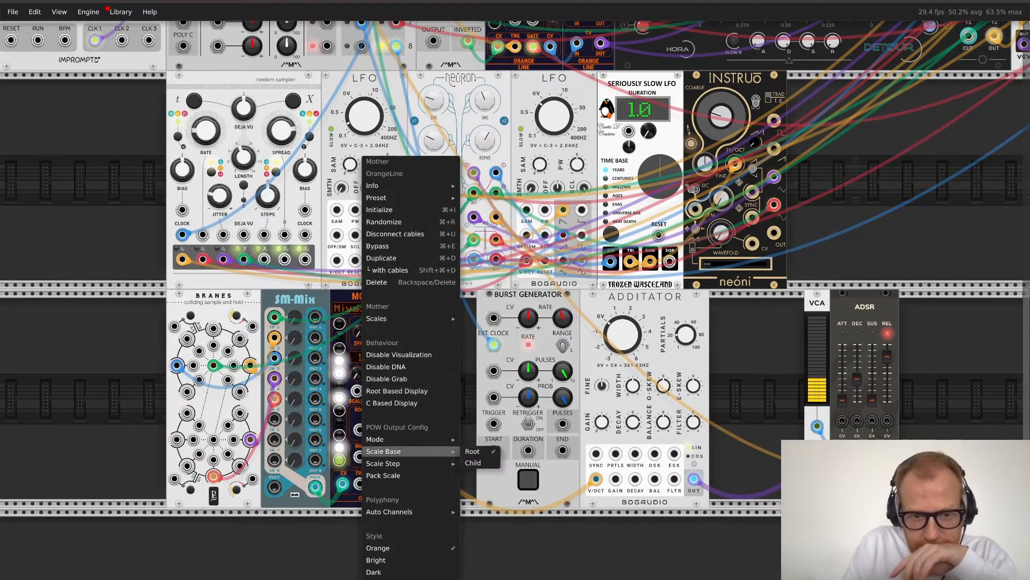
mouse_move(408, 512)
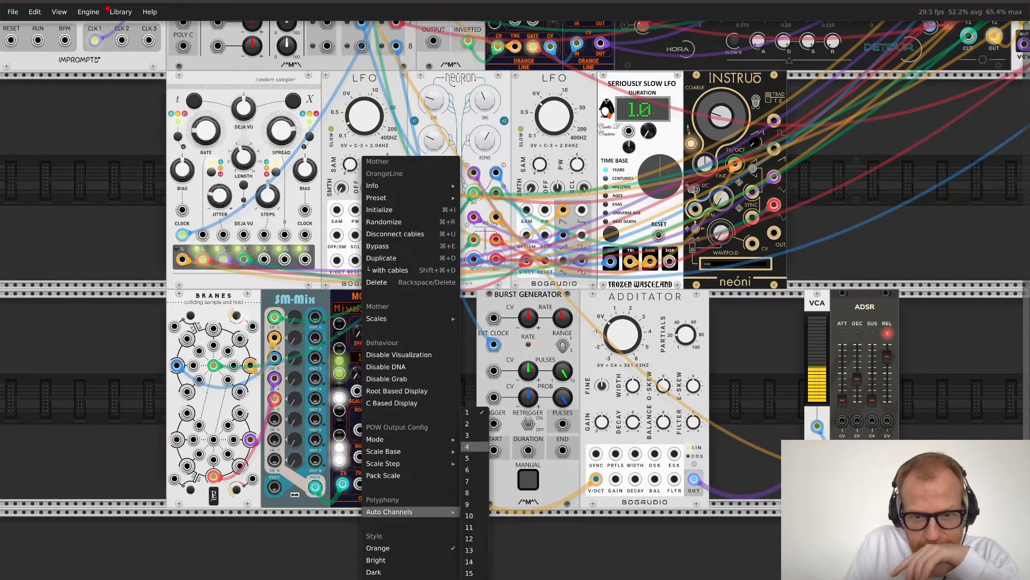
click(475, 447)
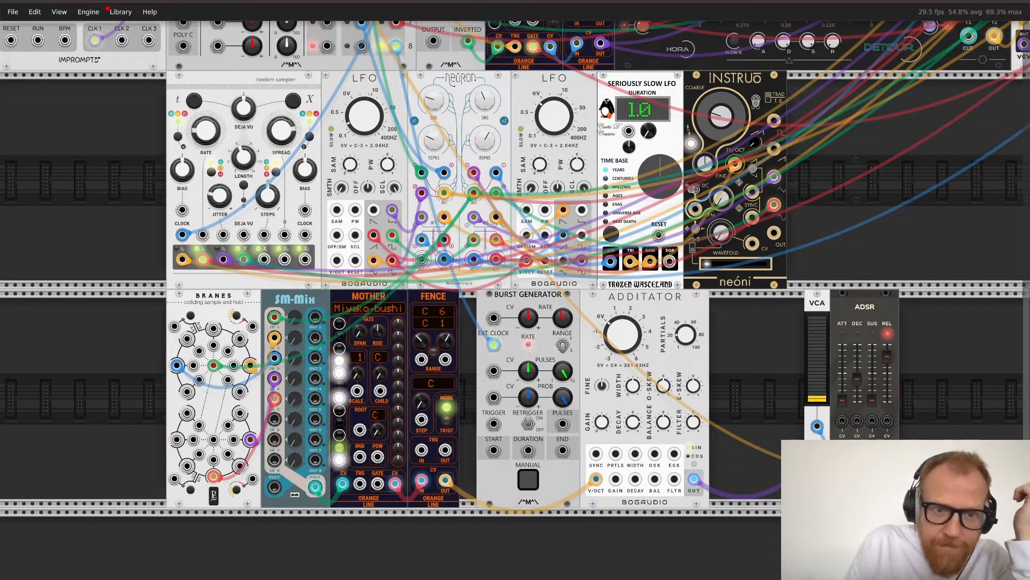
Step: Try the first SM-Mix level control and return the new MOTHER's auto channels to 1
drag(295, 337, 294, 320)
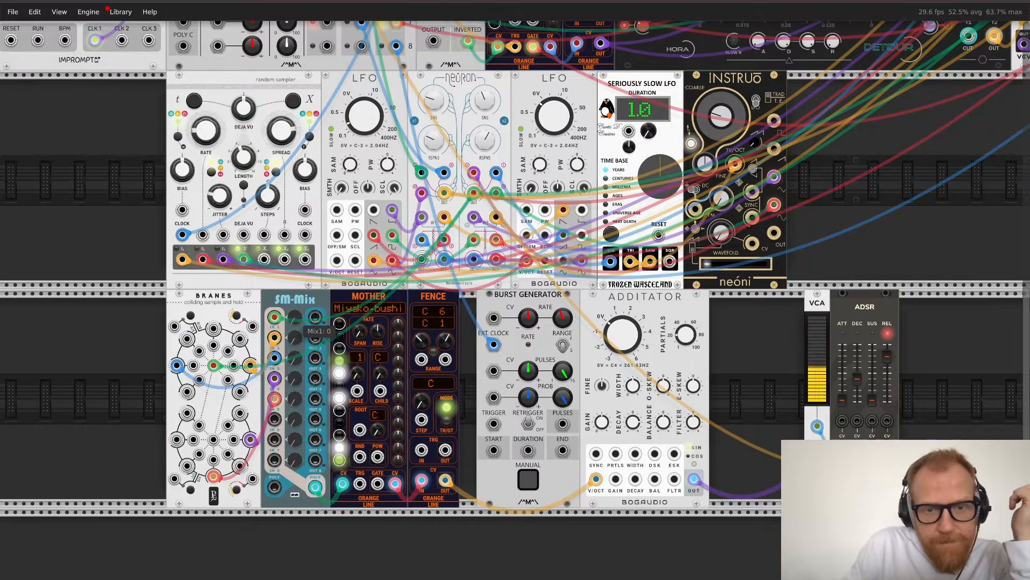
right_click(359, 322)
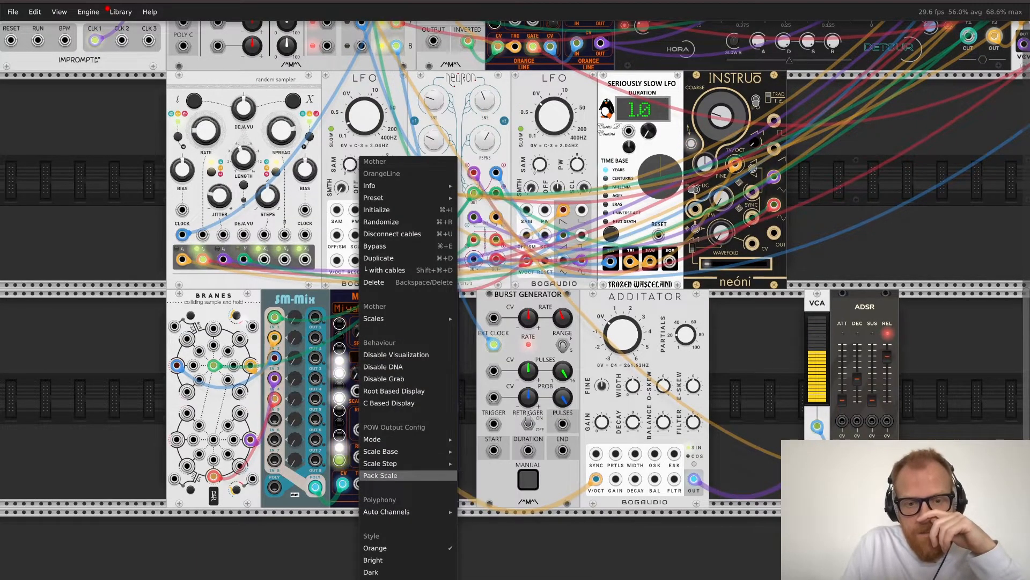
mouse_move(397, 511)
click(465, 411)
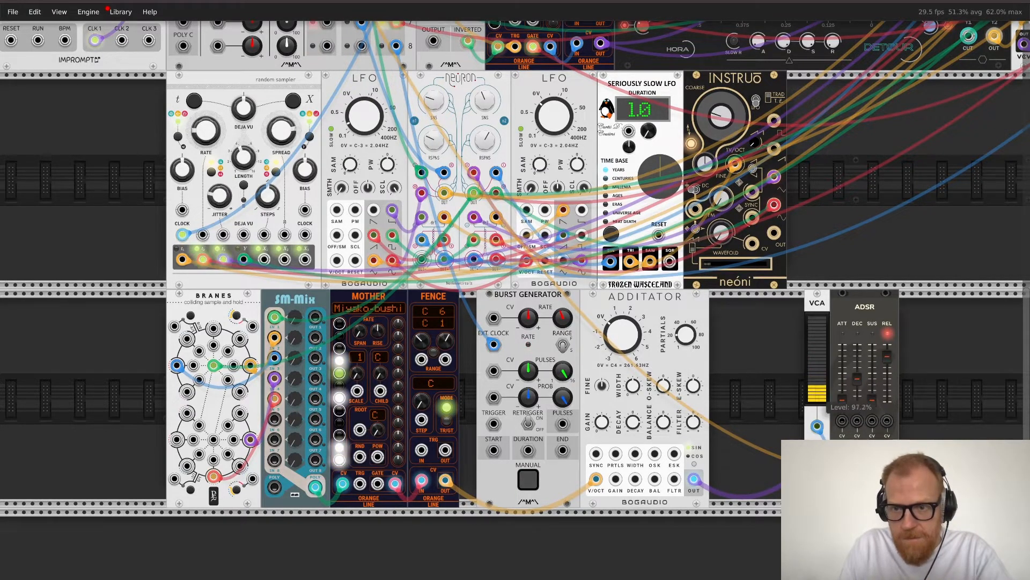
Step: Lower the level of the new voice's VCA well below full
drag(817, 333, 817, 375)
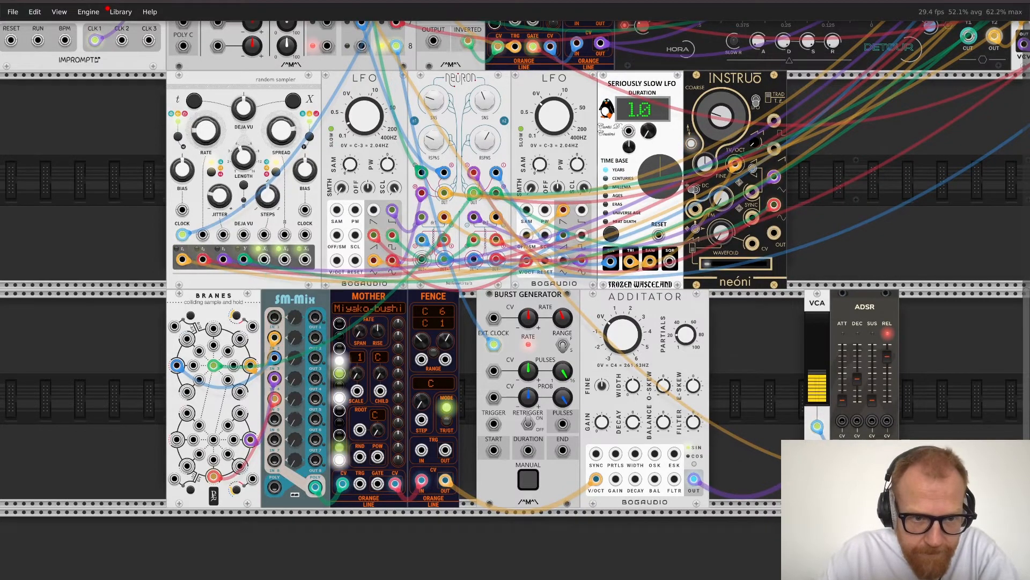
Step: Unplug SM-Mix input 5, move the input 4 cable to a lower BRANES jack, and patch the right-hand neuron back into input 1
mouse_move(275, 400)
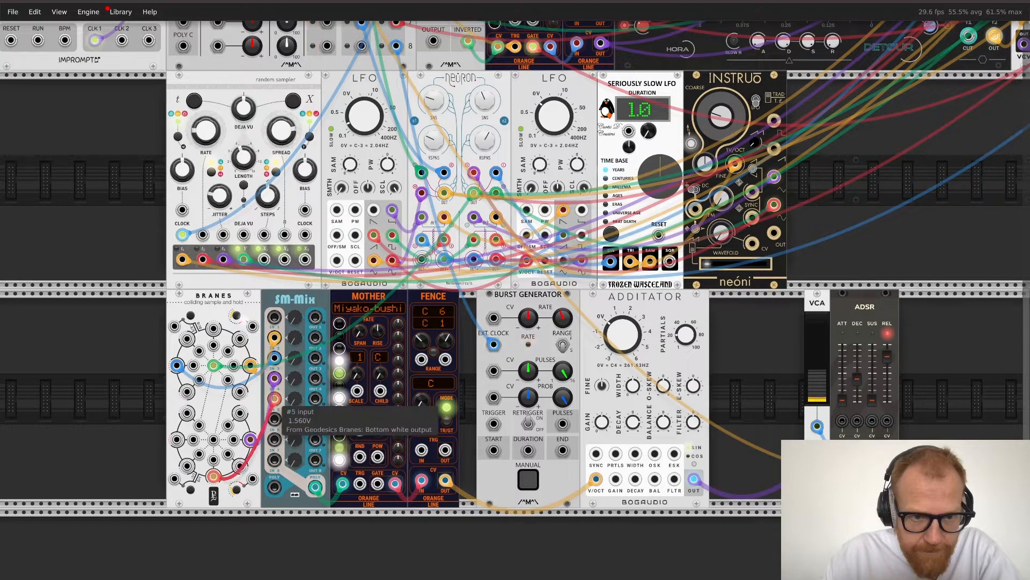
drag(274, 399, 275, 507)
drag(274, 378, 227, 425)
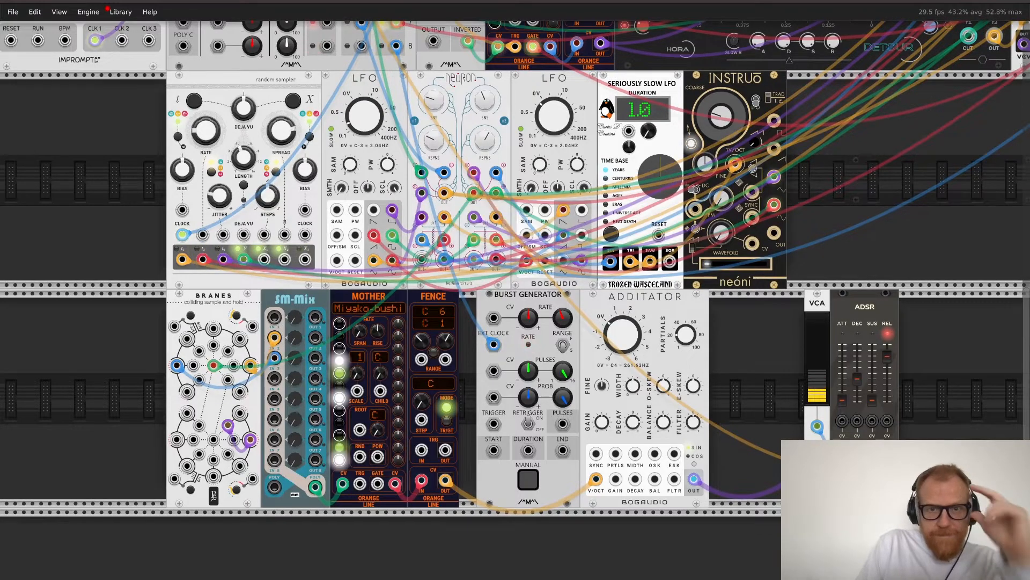
drag(473, 193, 275, 319)
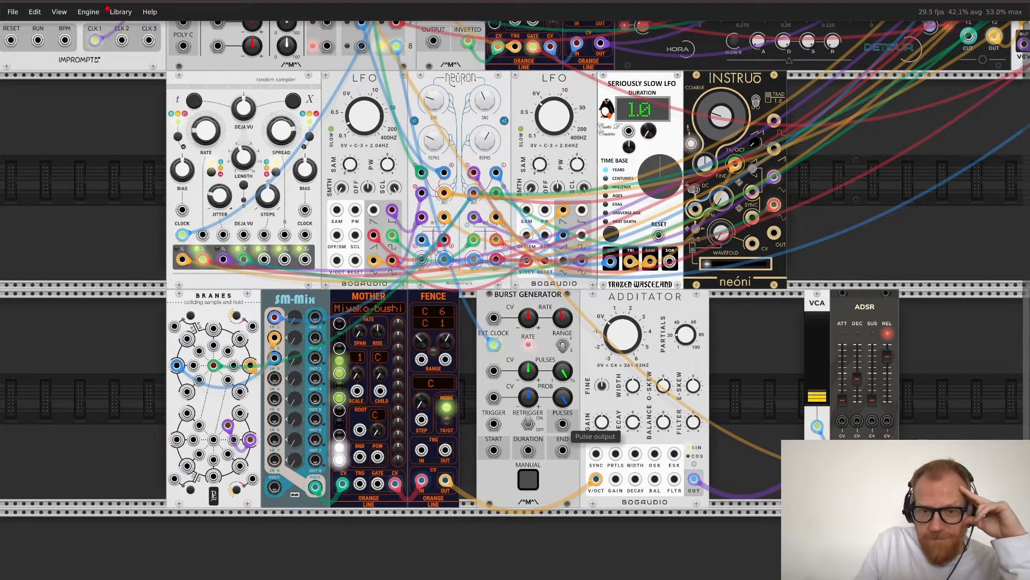
Step: Move the Burst Generator out of the voice's row into the empty row below
drag(544, 352, 528, 541)
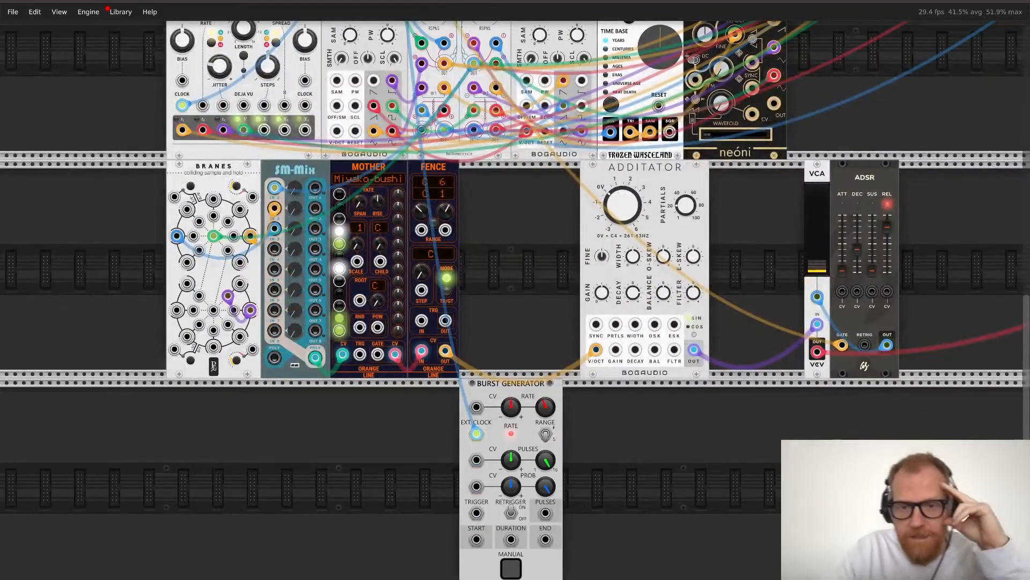
Step: Add a Macro Oscillator 2 beside the Burst Generator and patch the Burst Generator's Pulses output into its trigger input
key(Return)
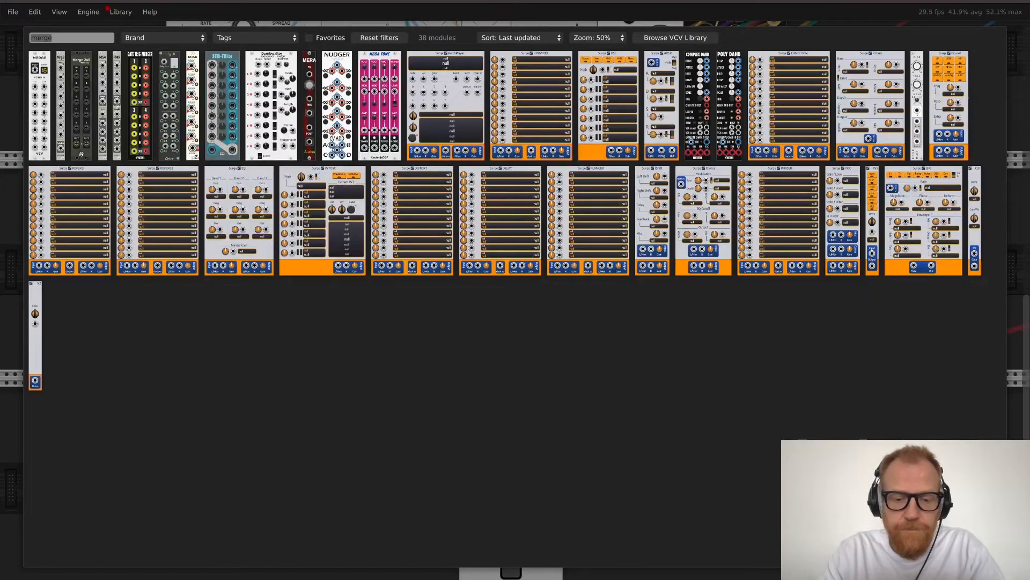
text(w)
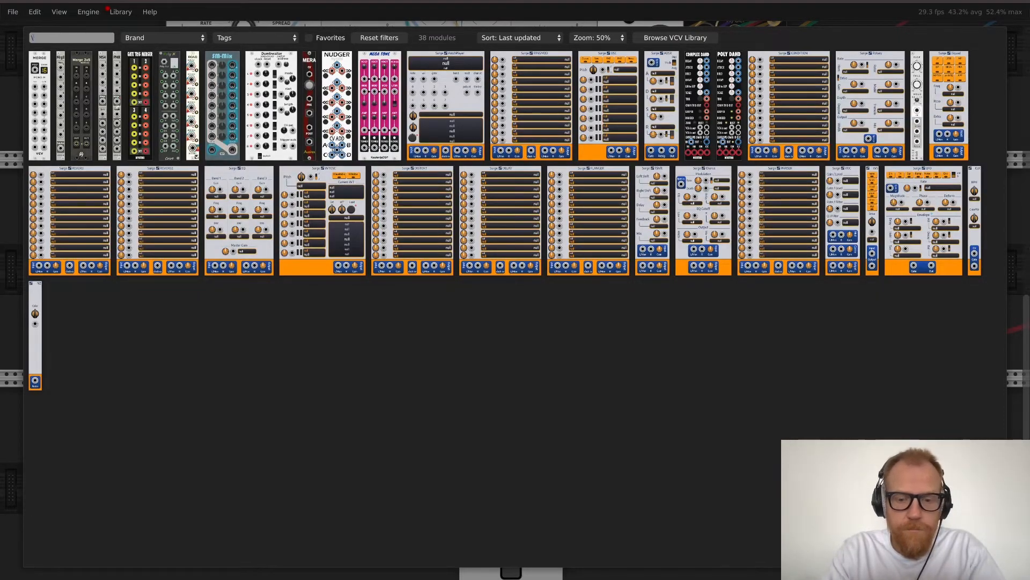
text(muta)
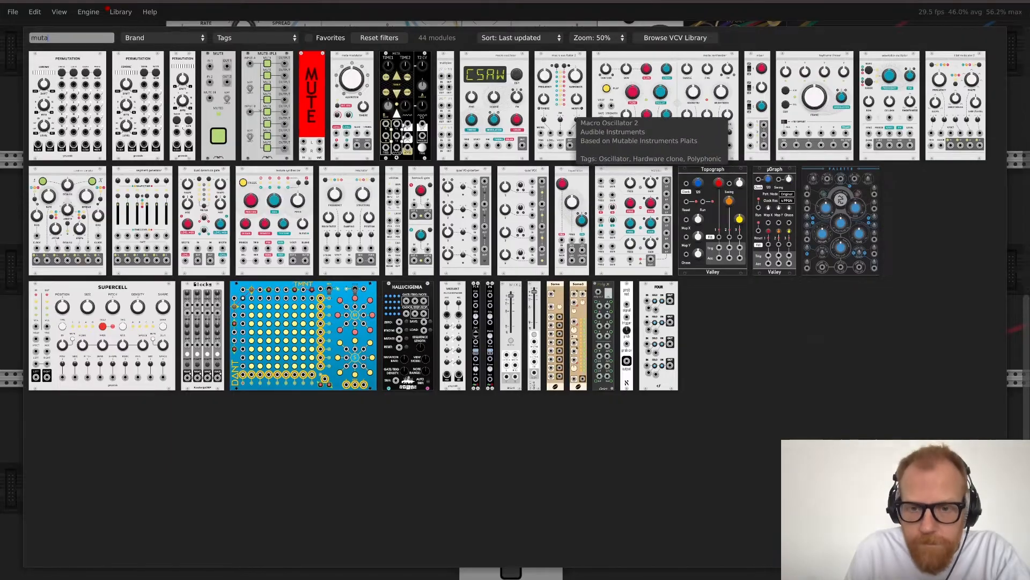
click(571, 114)
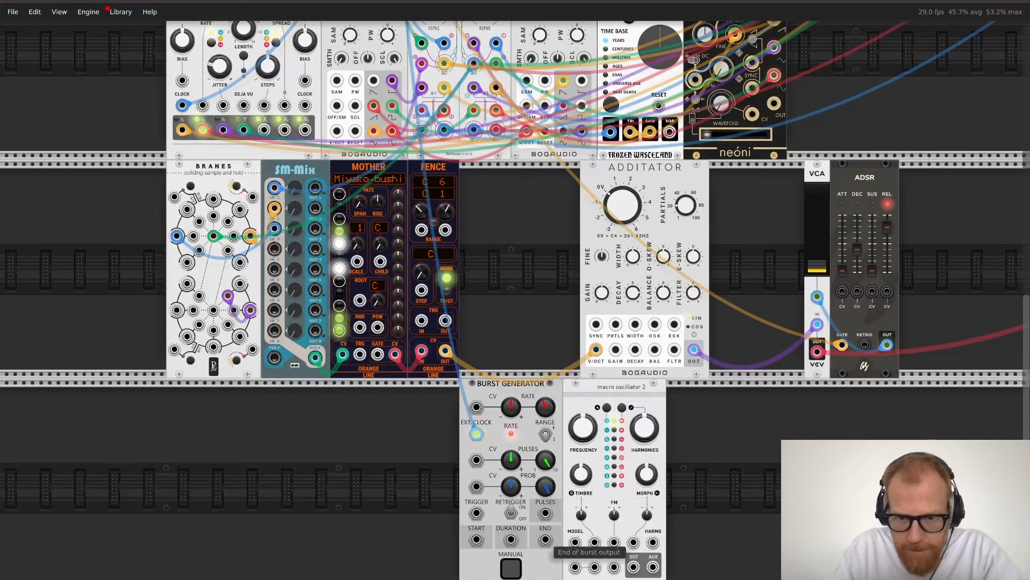
drag(545, 512, 575, 472)
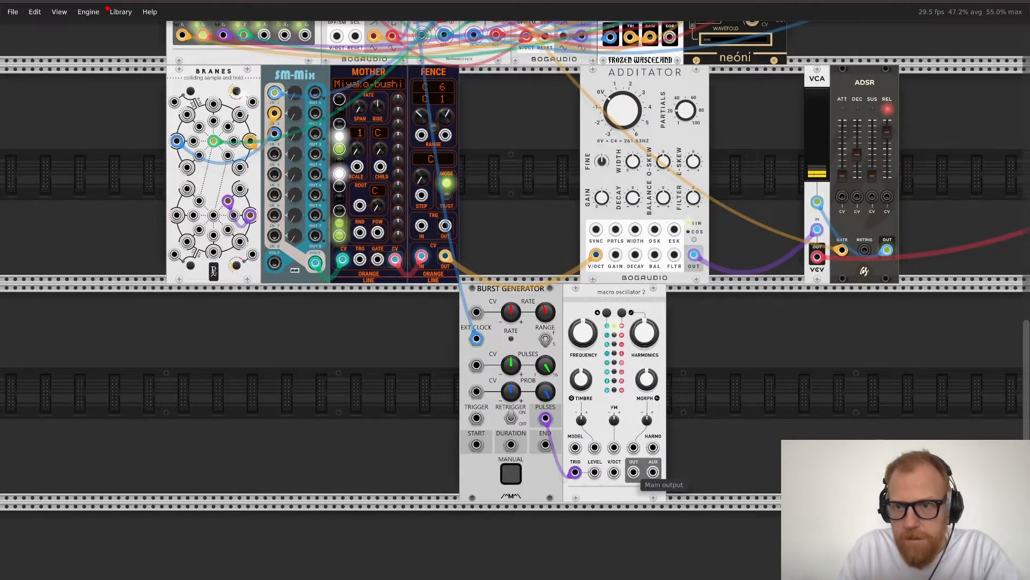
Step: Duplicate the new voice's VCA and ADSR pair and place the copies directly below in the Macro Oscillator 2 row
key(Return)
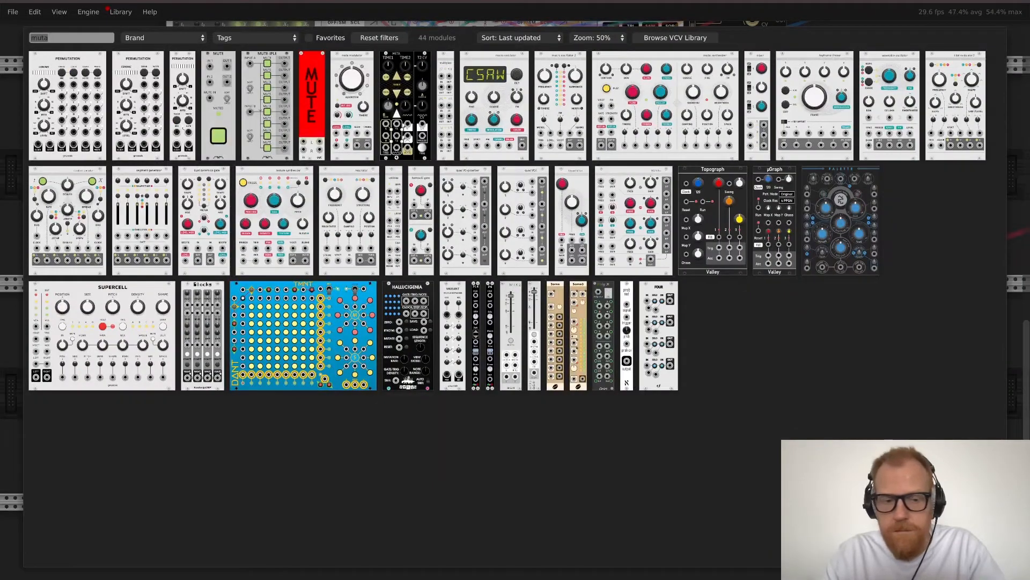
key(Escape)
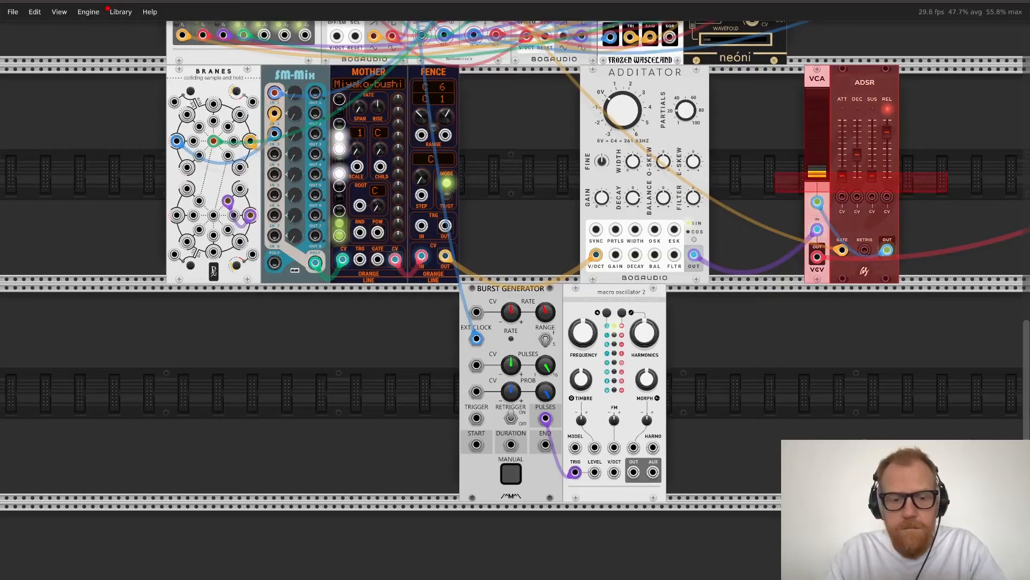
click(947, 174)
key(ctrl+v)
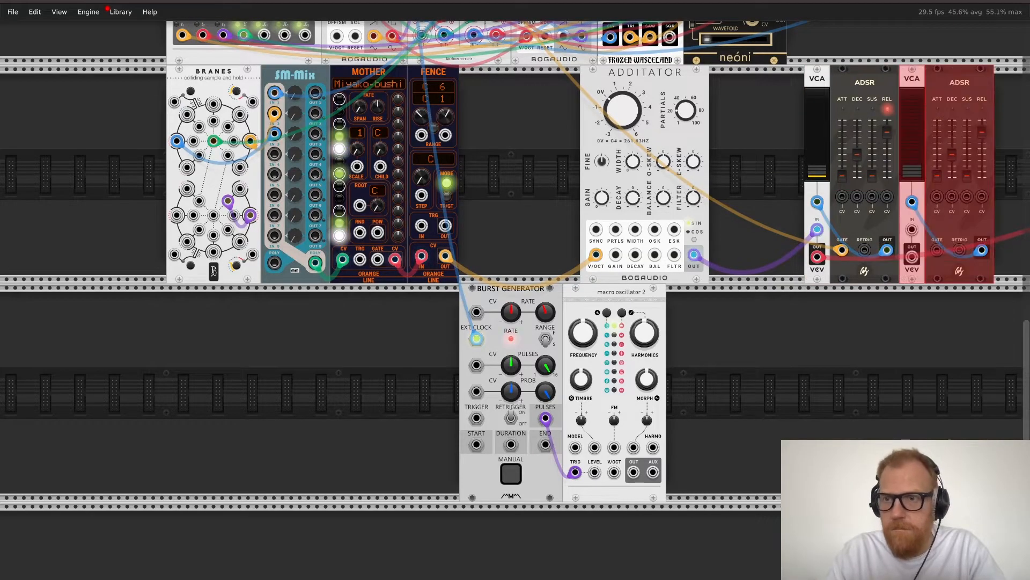
drag(946, 174, 851, 393)
click(746, 370)
Step: Patch Macro Oscillator 2's main output through the copied VCA to mixer channel 4 left, and the burst pulses into the copied ADSR's gate
drag(818, 447, 634, 472)
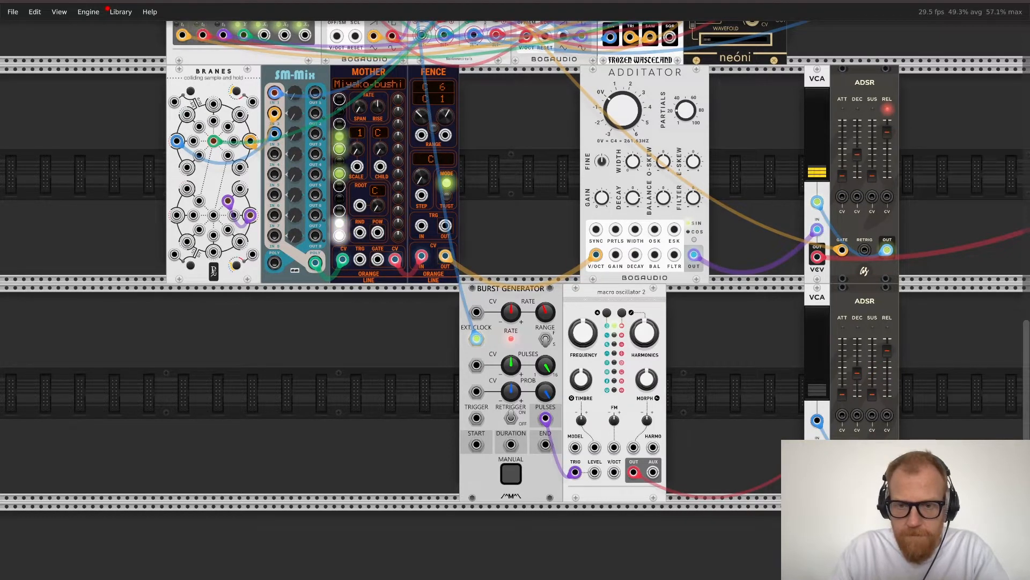
drag(841, 468, 545, 418)
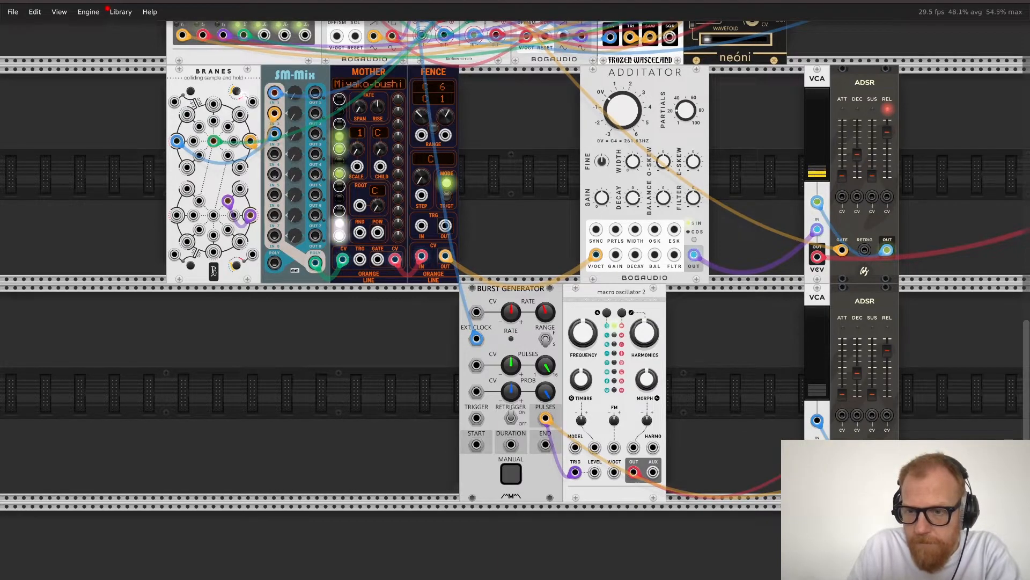
scroll(515, 290, right, 7)
scroll(515, 290, up, 1)
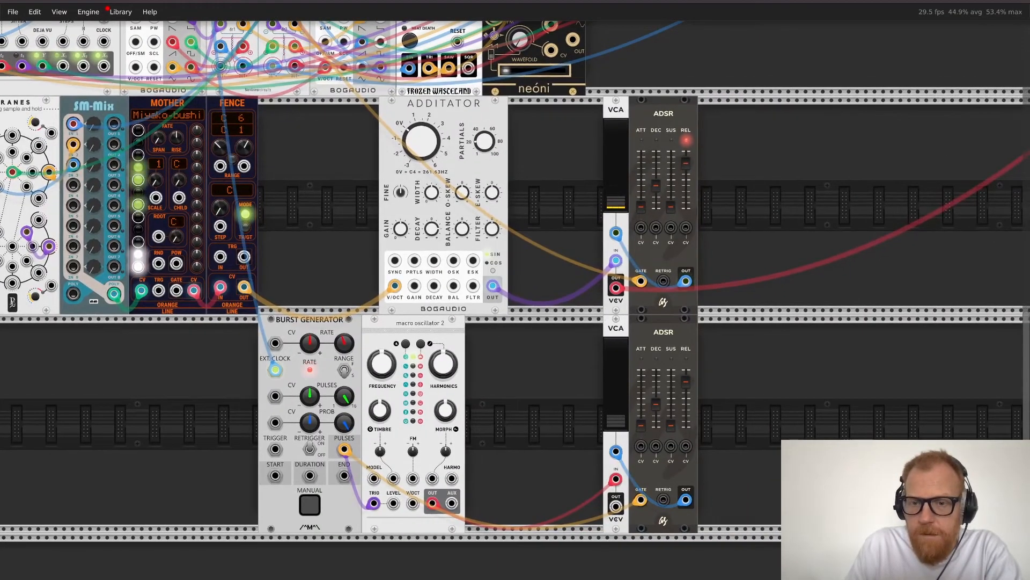
scroll(864, 266, right, 13)
scroll(864, 266, up, 12)
drag(616, 506, 964, 227)
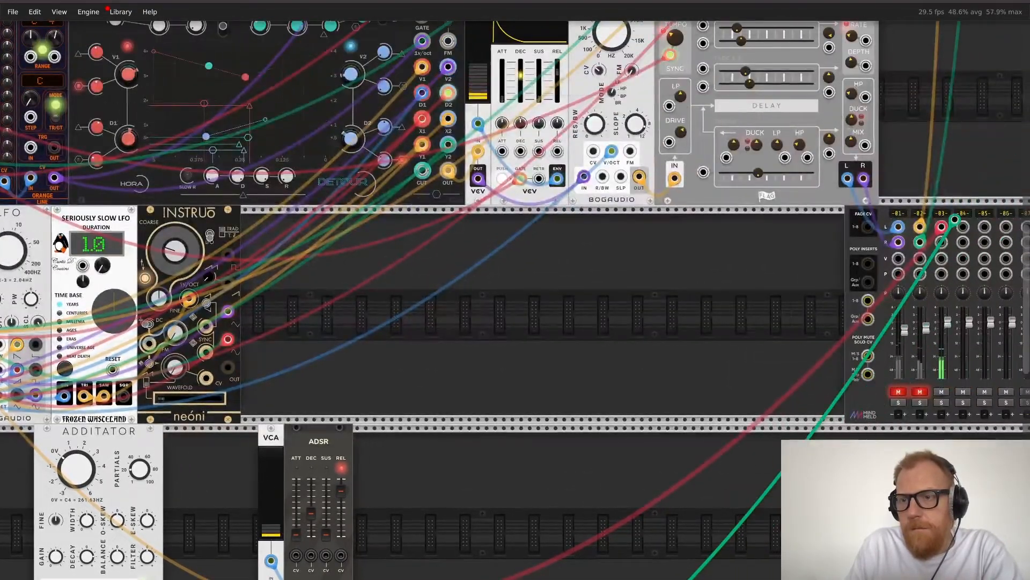
Step: Patch the lower FENCE's CV output into Macro Oscillator 2's V/OCT input
scroll(963, 236, left, 1)
scroll(964, 236, down, 1)
scroll(515, 299, down, 11)
scroll(515, 300, left, 15)
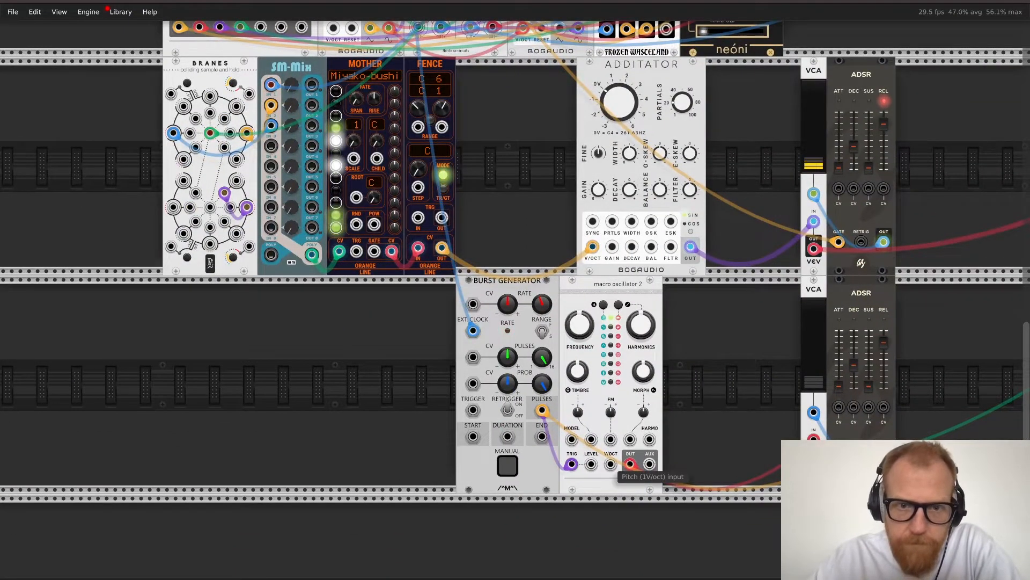
drag(610, 464, 442, 248)
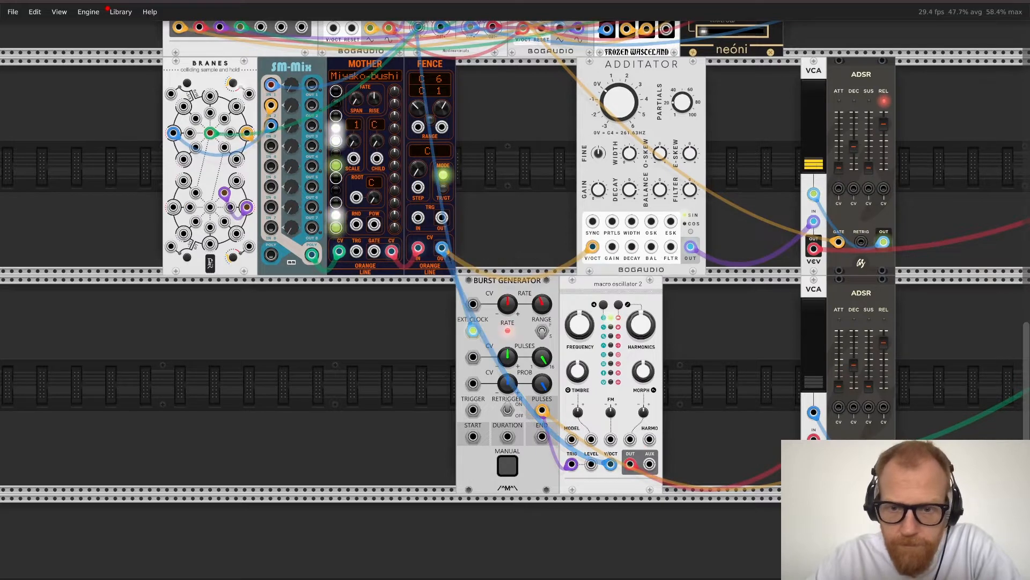
Step: Switch Macro Oscillator 2 to the Particle noise model
scroll(515, 300, right, 2)
scroll(515, 299, down, 1)
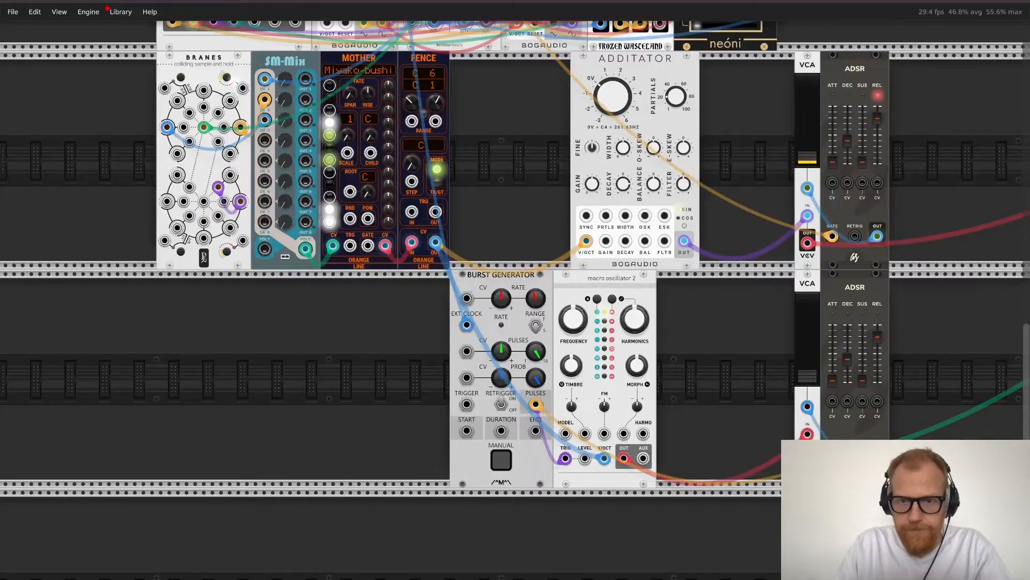
right_click(608, 332)
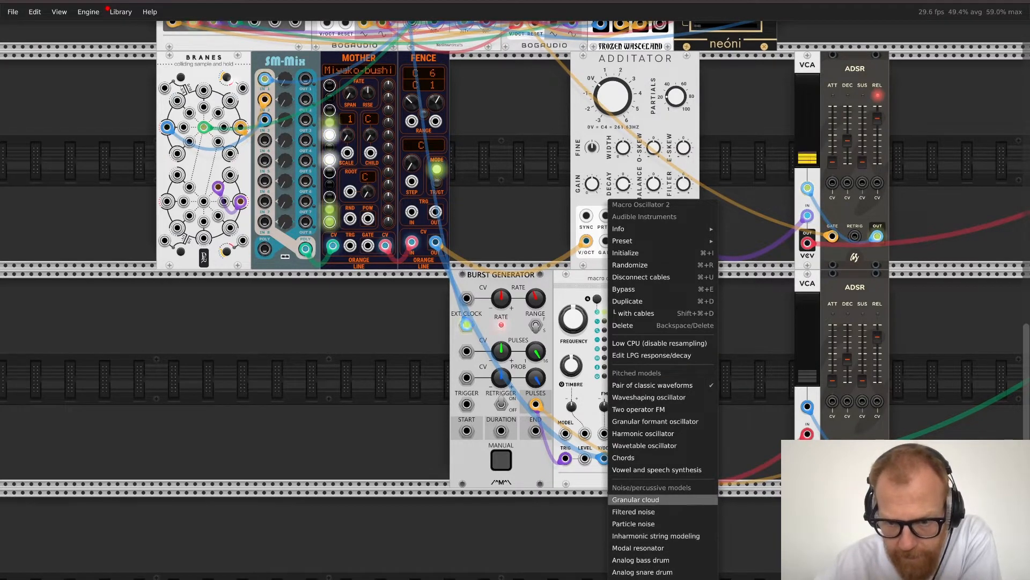
click(634, 524)
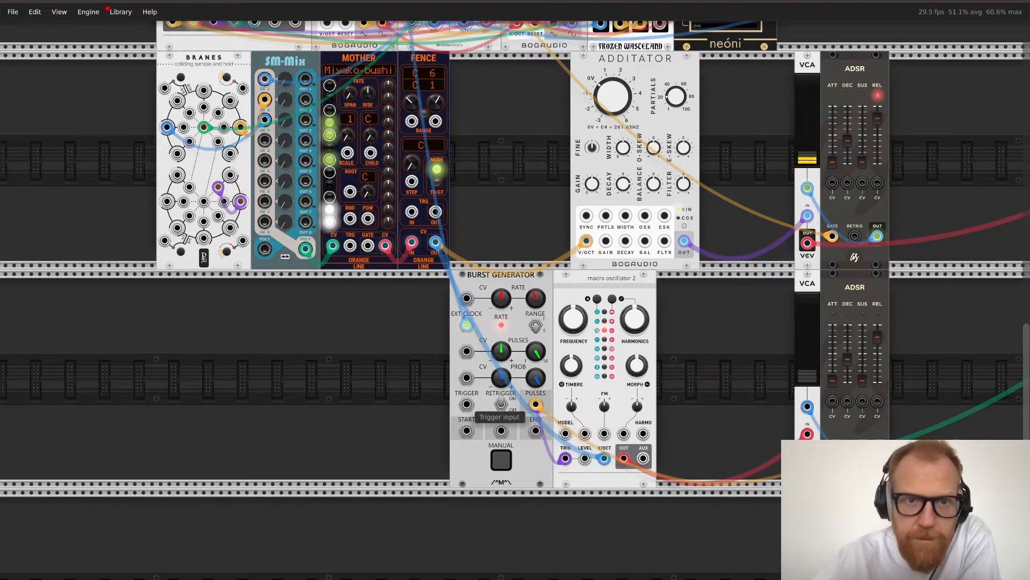
Step: Patch the channel 2 trigger output of Clocked Random Gates into the Burst Generator's Trigger input
scroll(483, 414, up, 5)
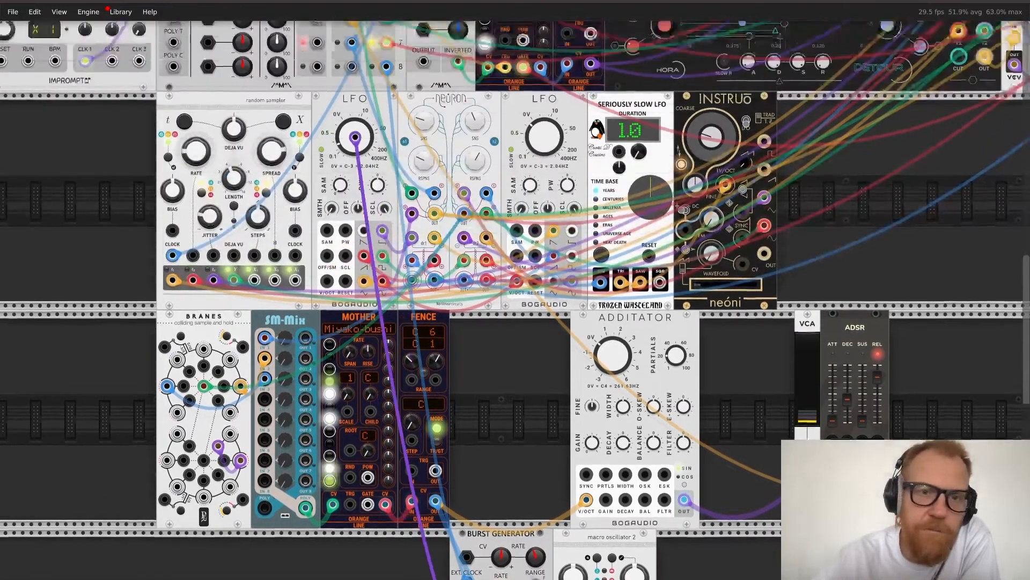
scroll(357, 231, up, 4)
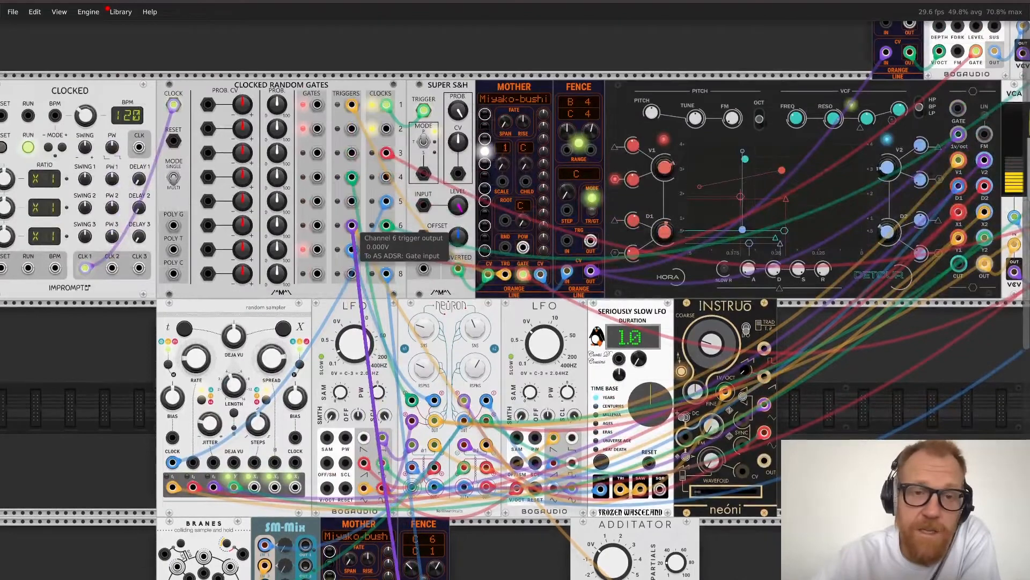
drag(352, 225, 352, 128)
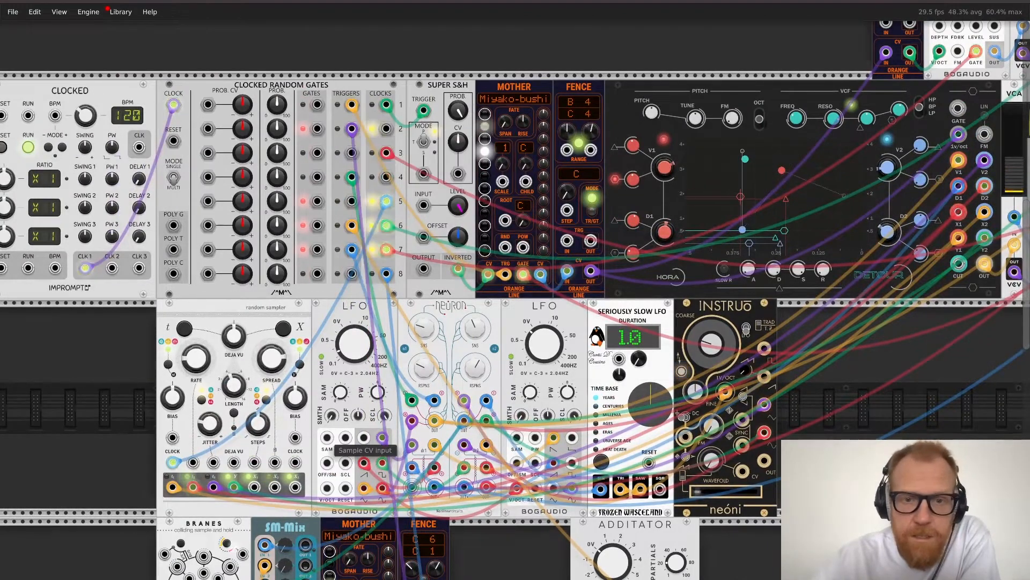
scroll(382, 437, down, 12)
scroll(382, 437, up, 3)
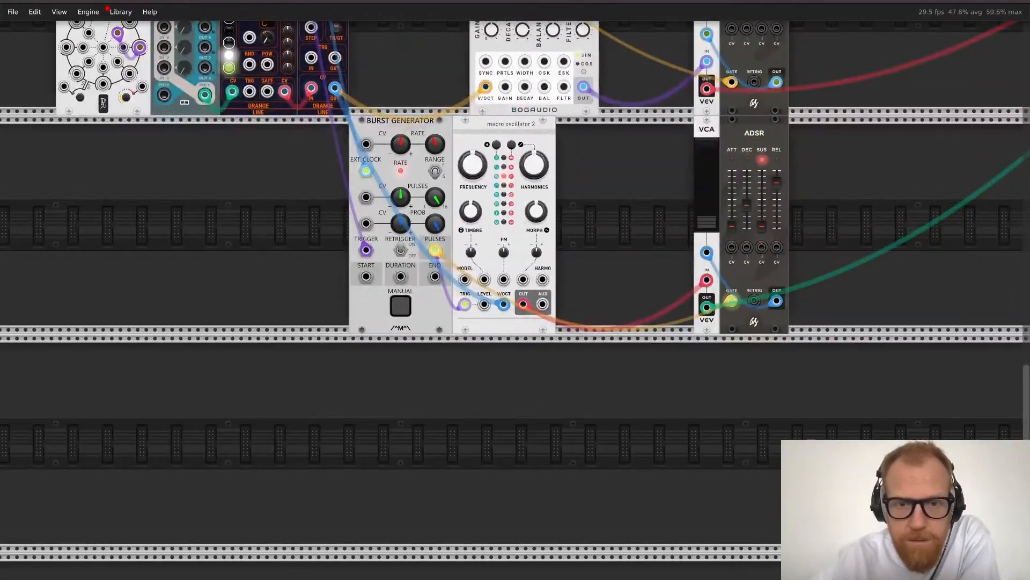
Step: Raise the copied VCA's level to 44.1% and turn up Macro Oscillator 2's Timbre
scroll(382, 438, up, 1)
scroll(382, 437, right, 1)
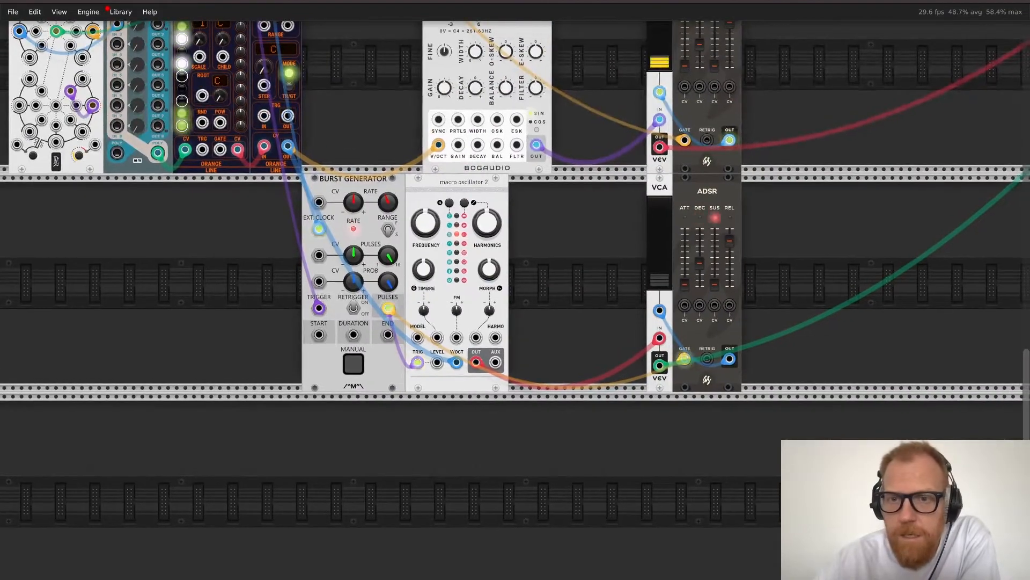
scroll(515, 300, right, 12)
scroll(515, 299, up, 5)
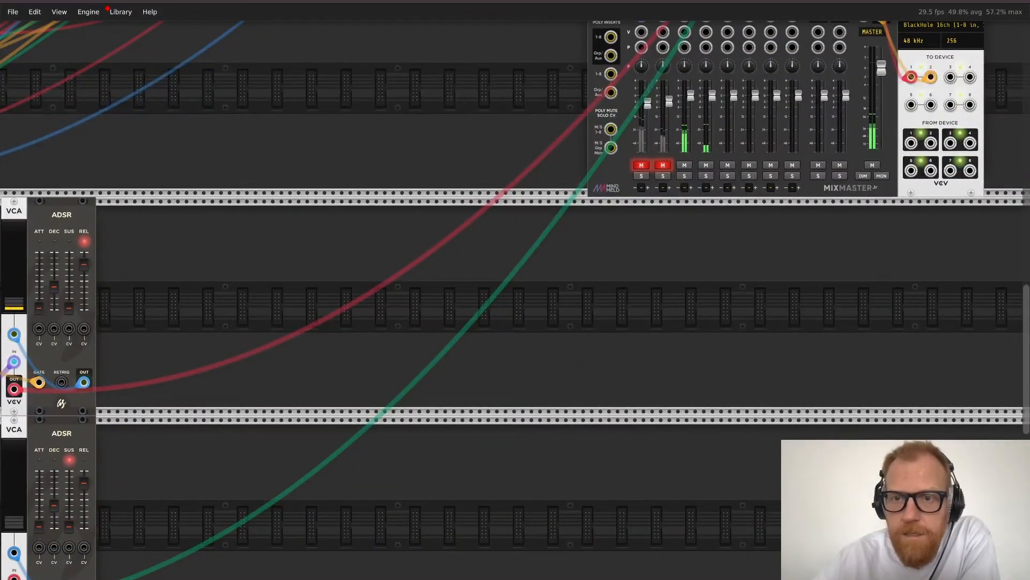
scroll(515, 300, down, 5)
scroll(515, 300, left, 8)
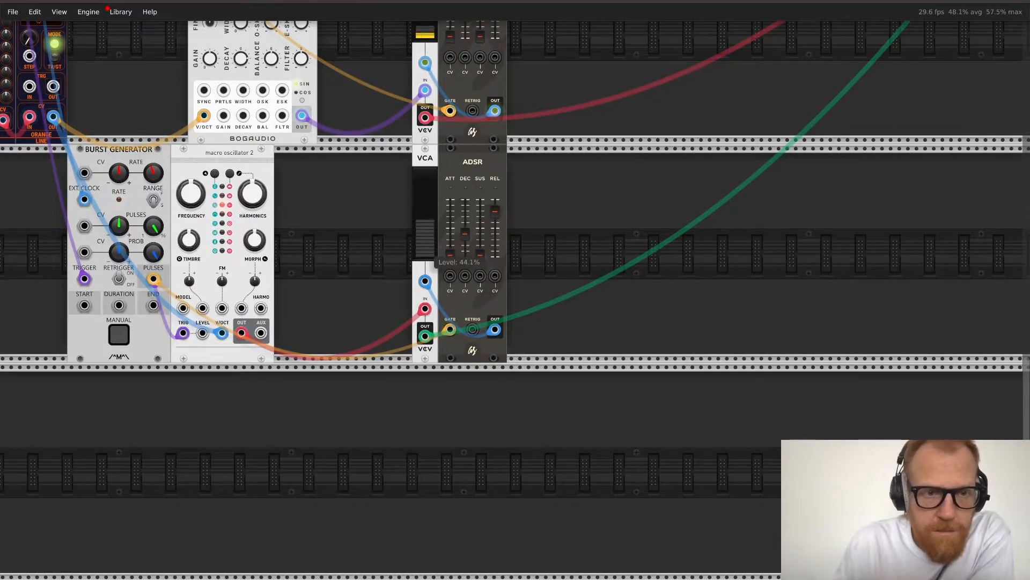
drag(192, 243, 192, 81)
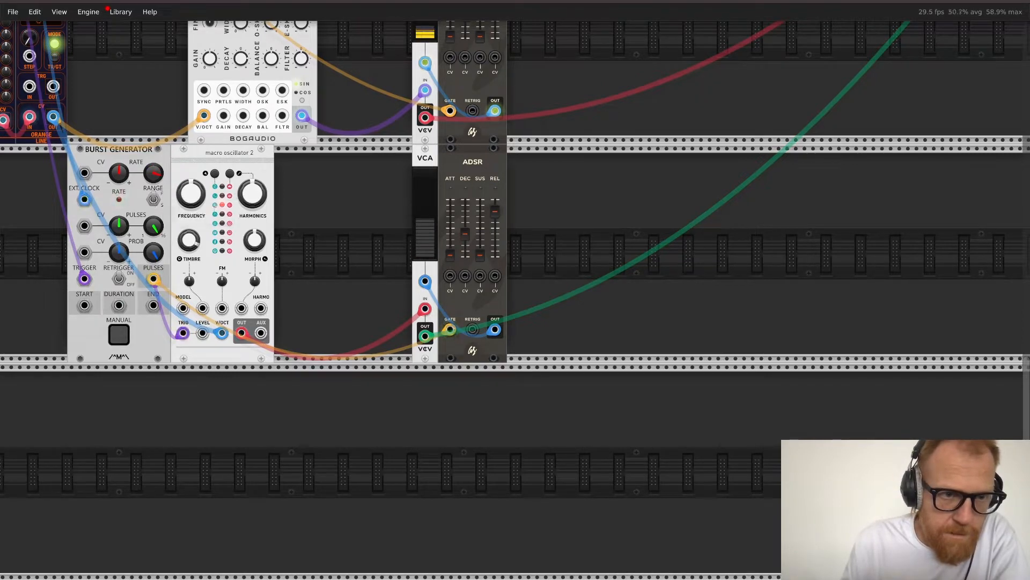
Step: Raise the Burst Generator's internal rate without the external clock while auditioning Macro Oscillator 2 straight into mixer channel 4
drag(154, 172, 153, 189)
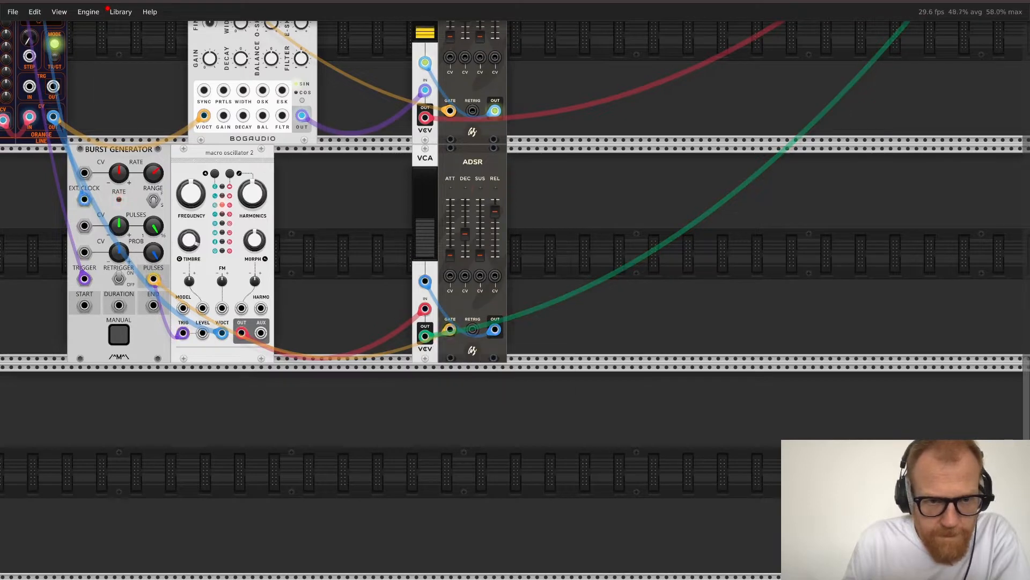
drag(425, 308, 241, 333)
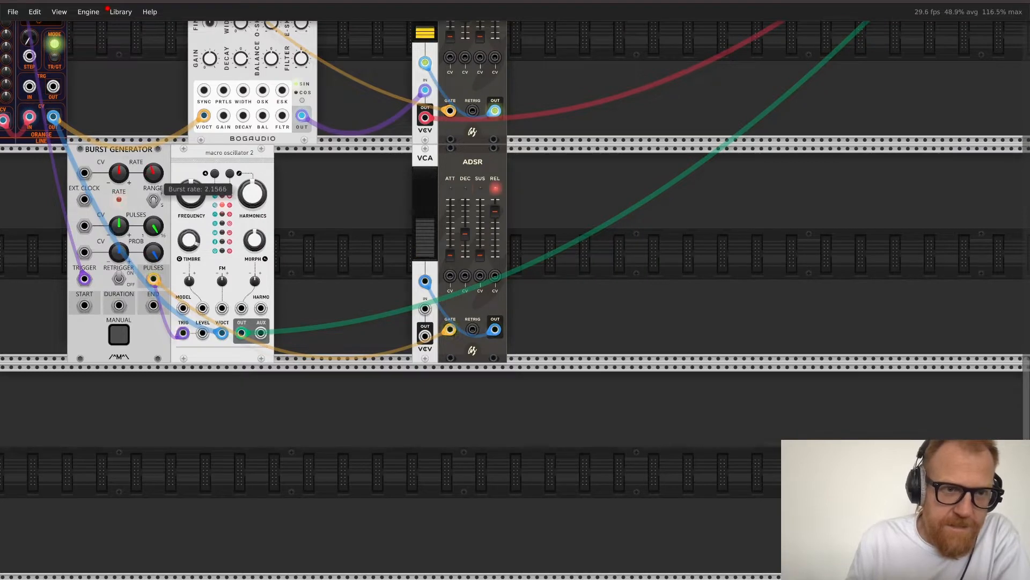
drag(156, 175, 155, 94)
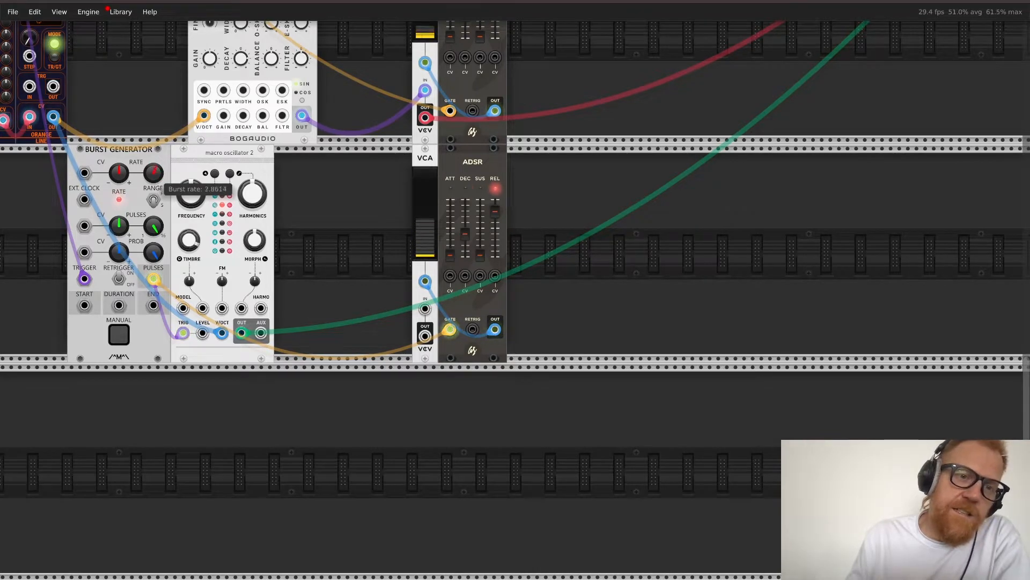
drag(156, 176, 156, 124)
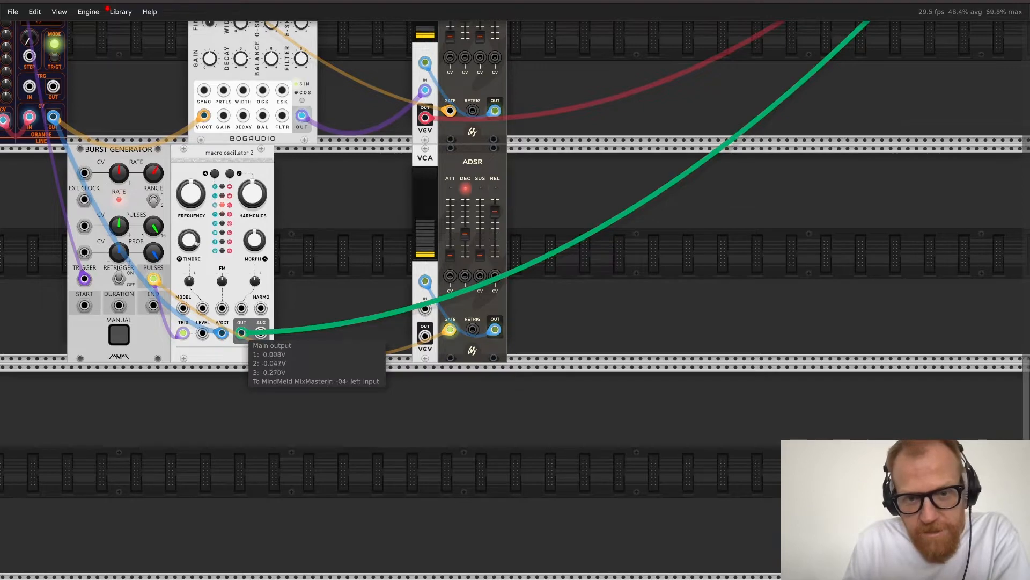
Step: Route Macro Oscillator 2 back through its VCA to mixer channel 4 and lengthen its ADSR's decay slightly
mouse_move(242, 333)
mouse_down()
mouse_move(425, 336)
mouse_move(299, 352)
mouse_move(242, 333)
mouse_up()
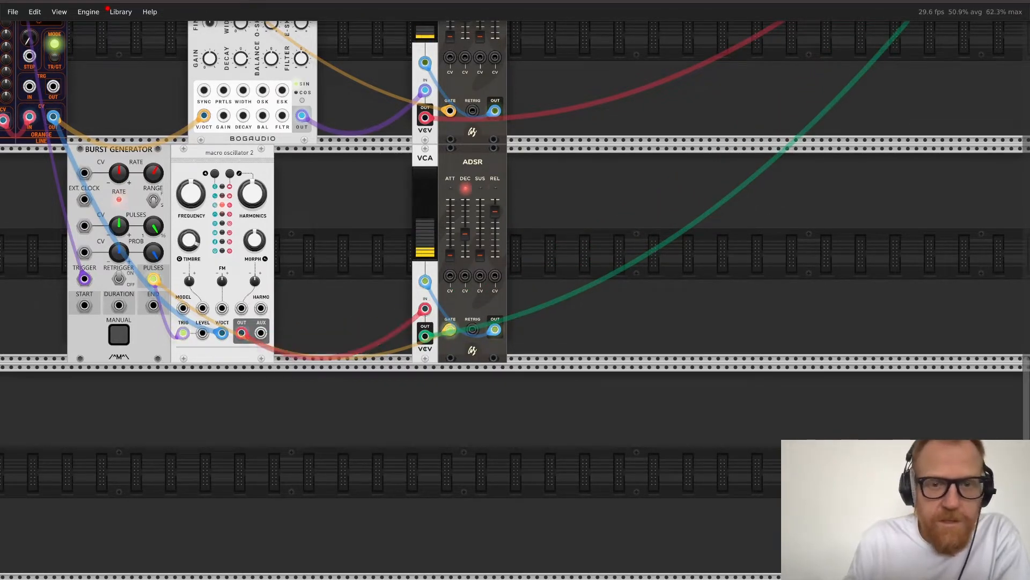
drag(465, 234, 466, 215)
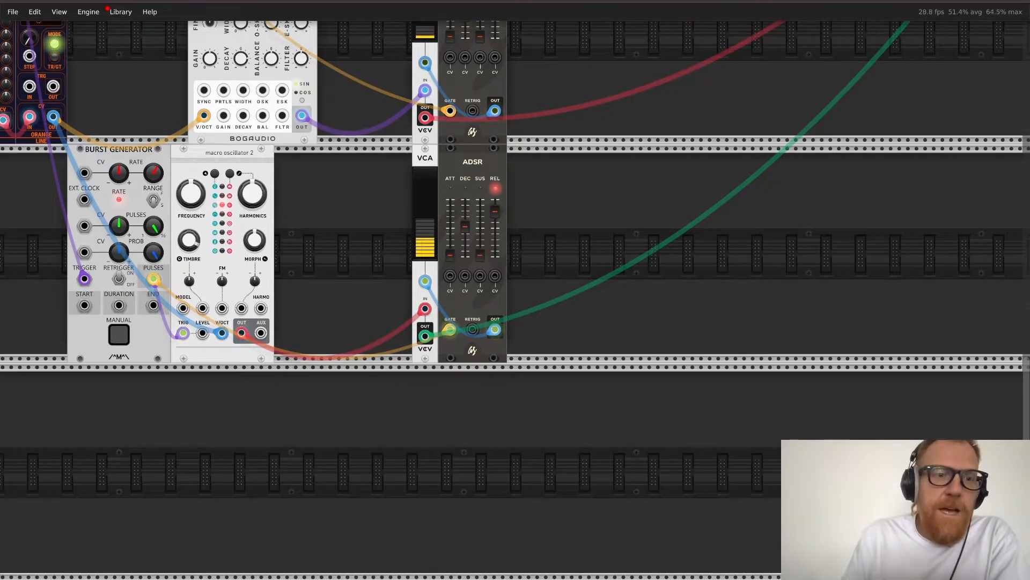
Step: Patch the neuron's #3 output into the Burst Generator's internal rate CV input
scroll(117, 175, left, 5)
scroll(117, 175, up, 1)
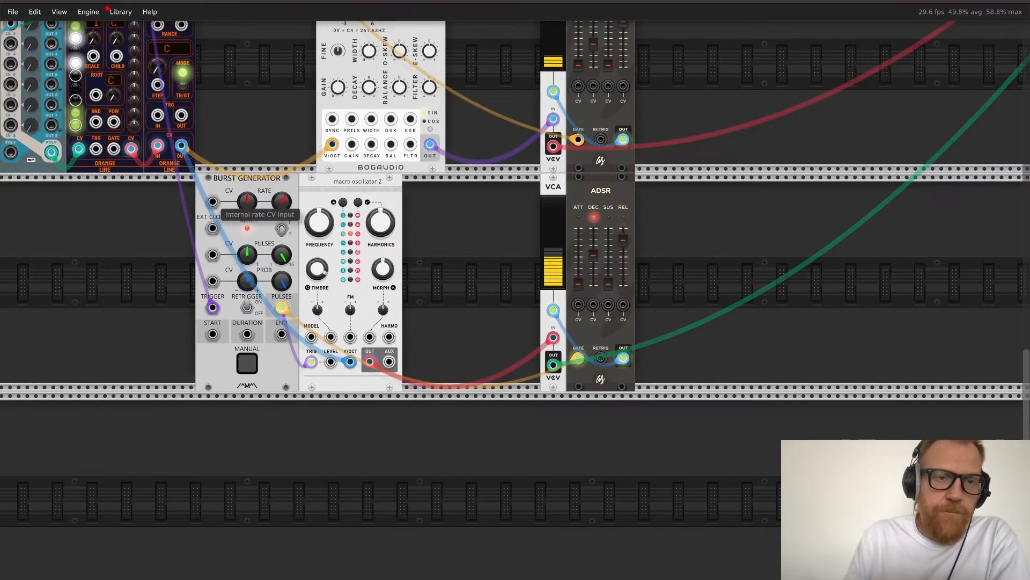
drag(213, 201, 339, 243)
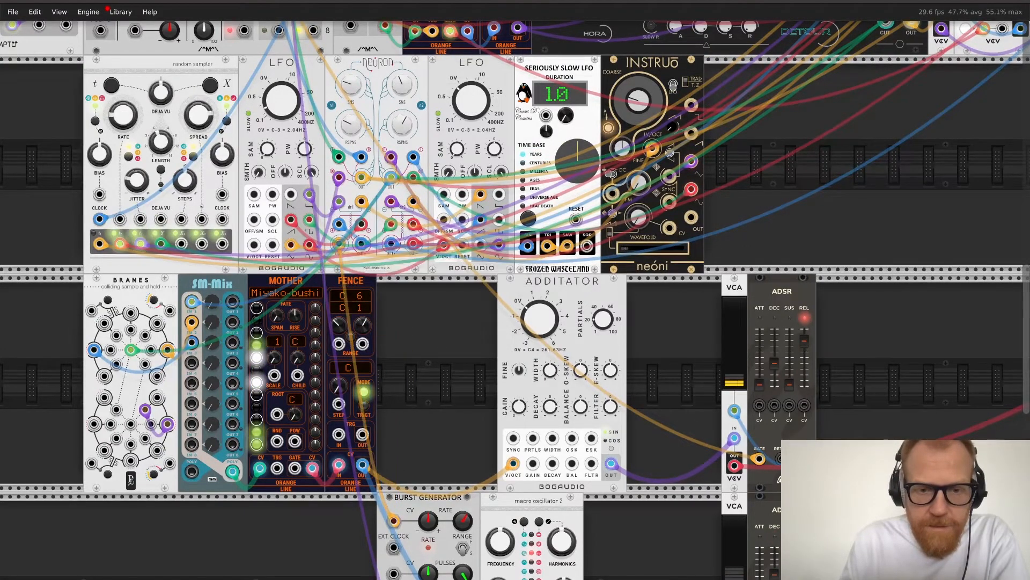
Step: Turn up the Burst Generator's rate CV amount and adjust its range switch
scroll(340, 252, down, 4)
drag(385, 393, 385, 322)
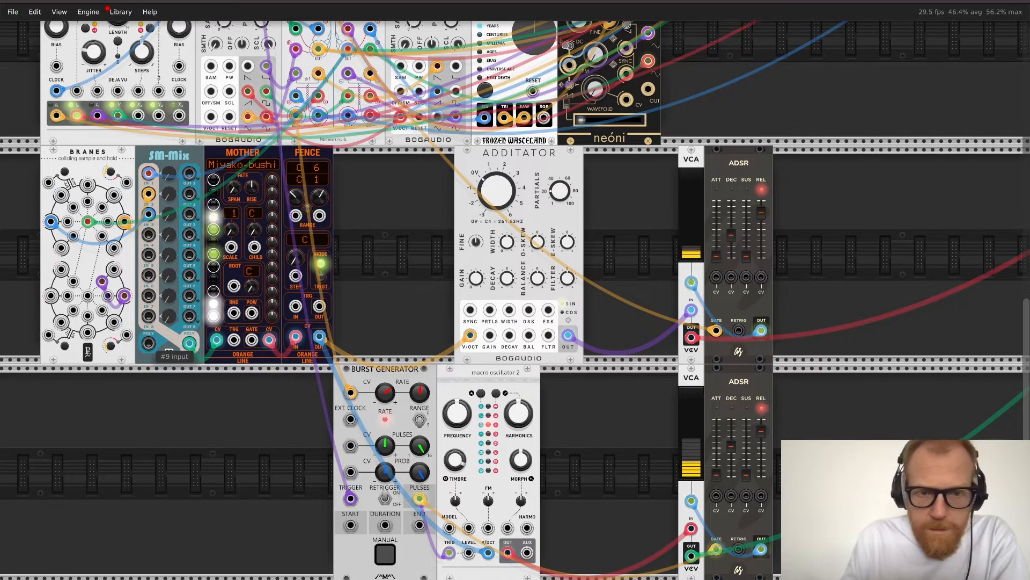
drag(420, 421, 420, 412)
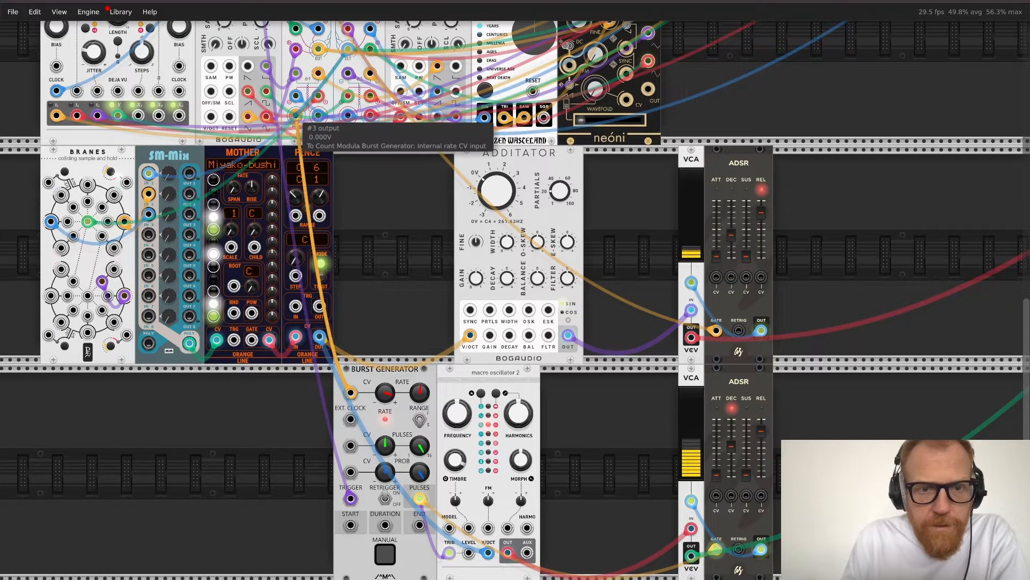
Step: Move the Burst Generator's rate CV cable to Branes' bottom left red output and patch the Seriously Slow LFO's sine into Branes' lower center input
drag(296, 116, 52, 296)
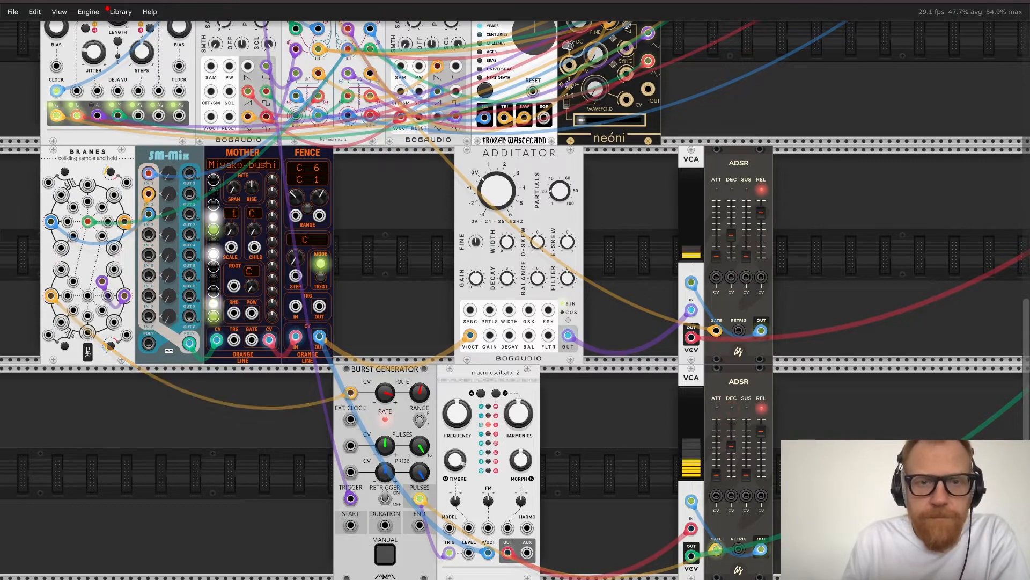
scroll(485, 117, up, 4)
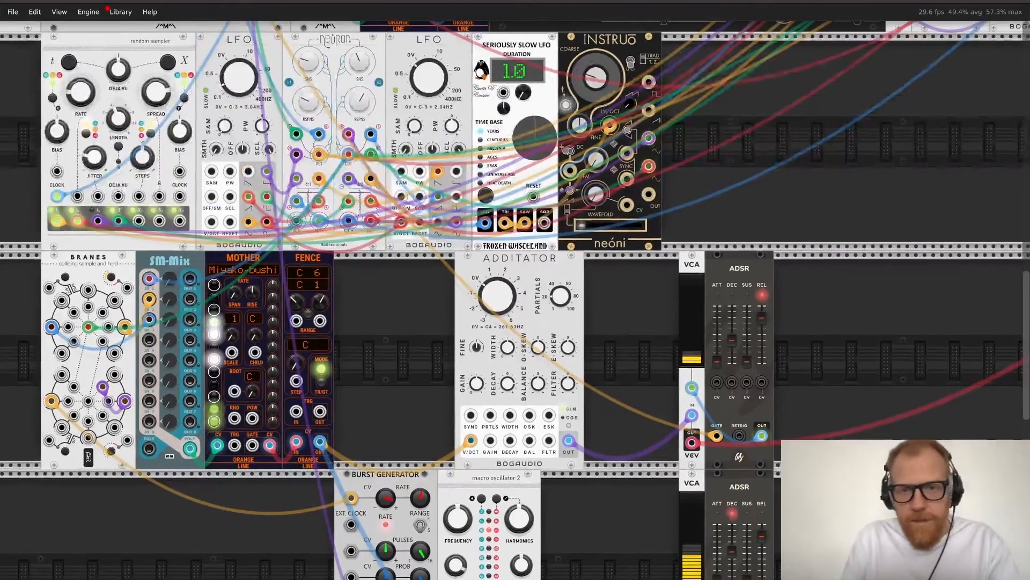
drag(485, 223, 89, 401)
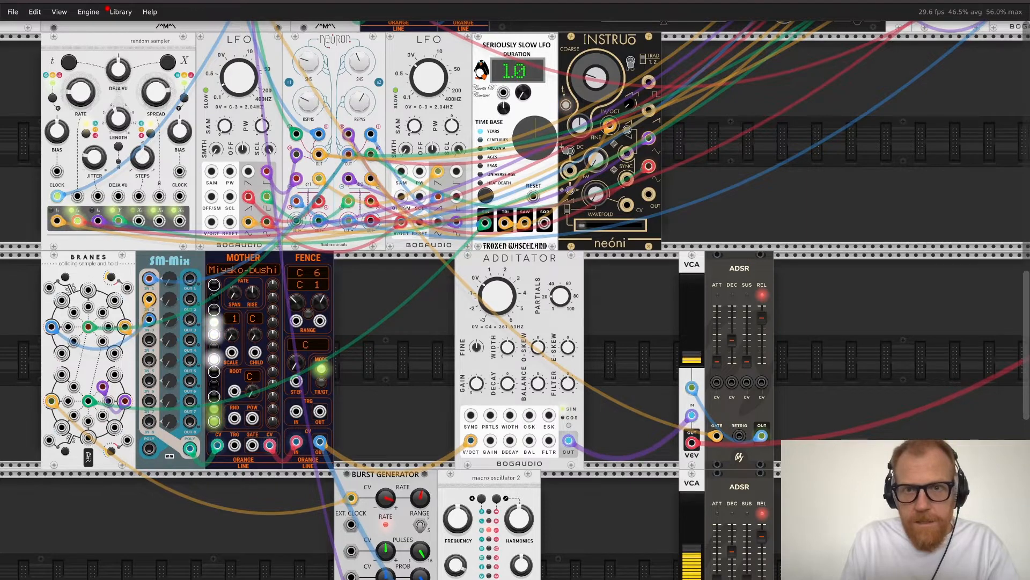
drag(500, 235, 548, 221)
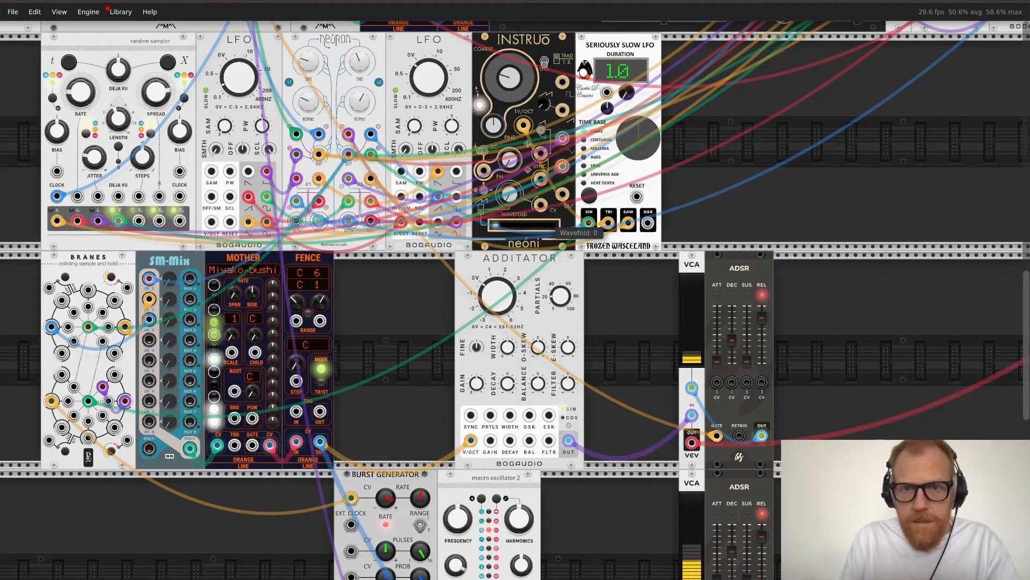
key(ctrl+z)
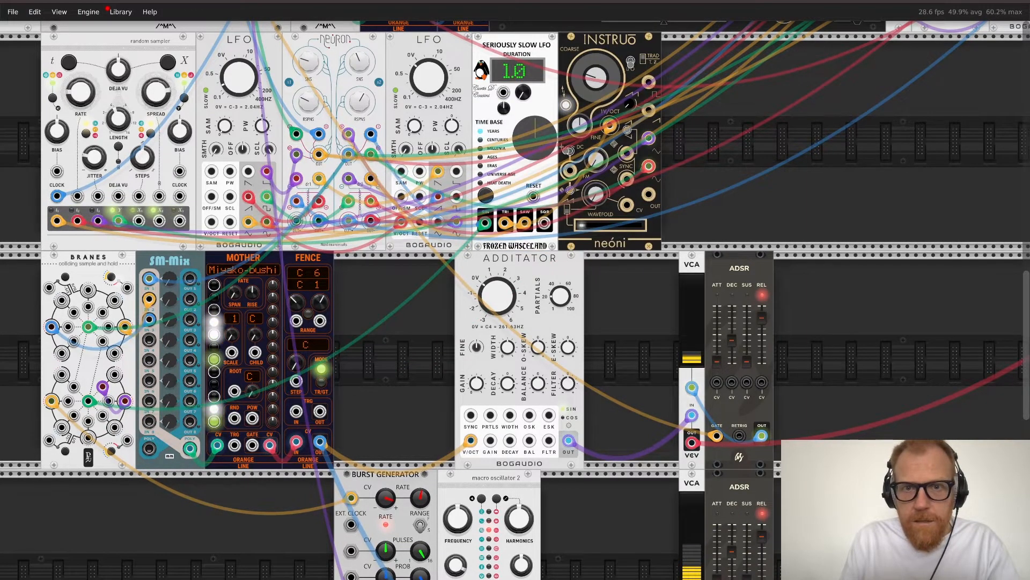
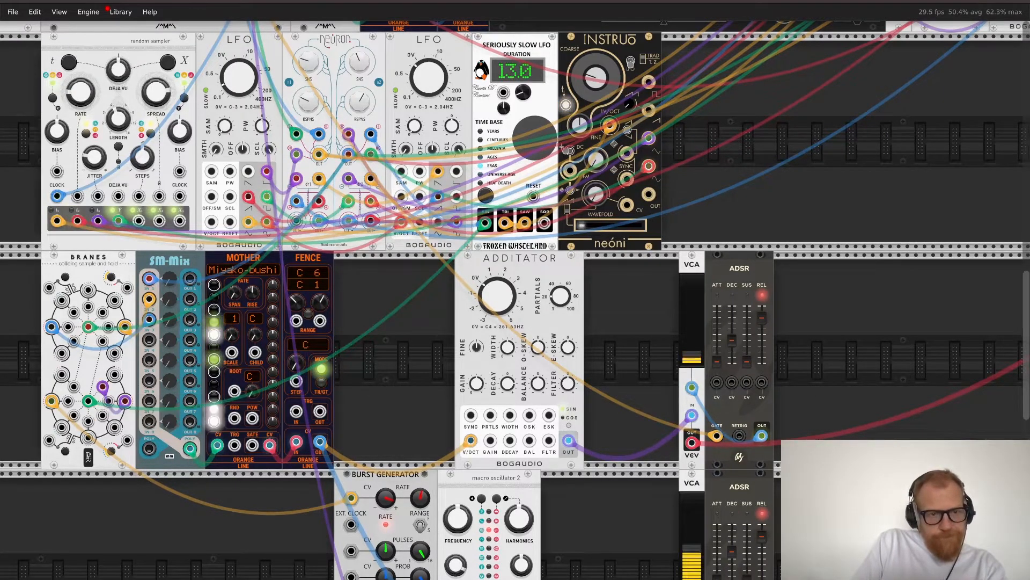
Step: Remove the cables from Branes' bottom right red output and move the Burst Generator's rate CV cable there
drag(102, 386, 107, 428)
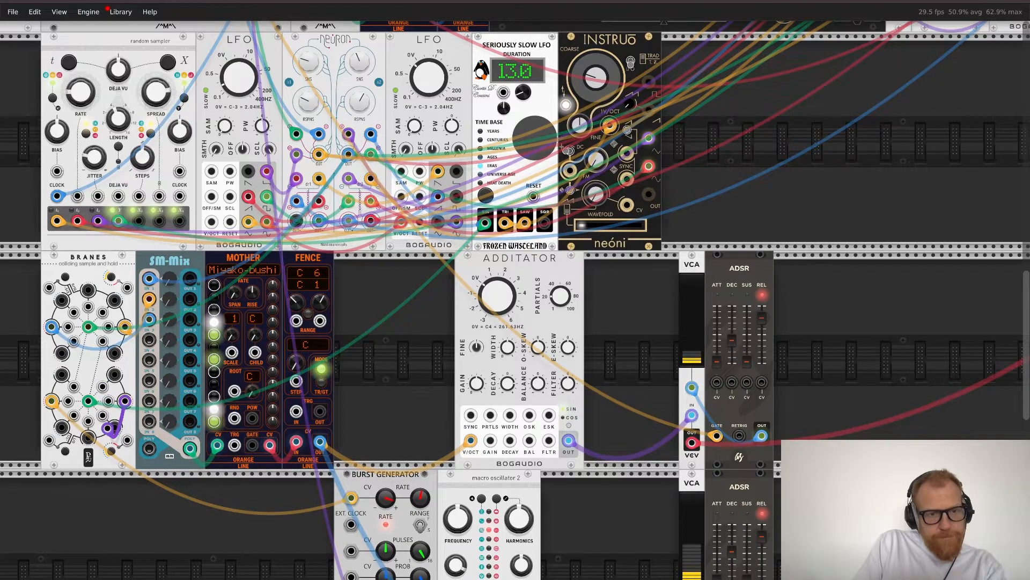
drag(105, 486, 105, 487)
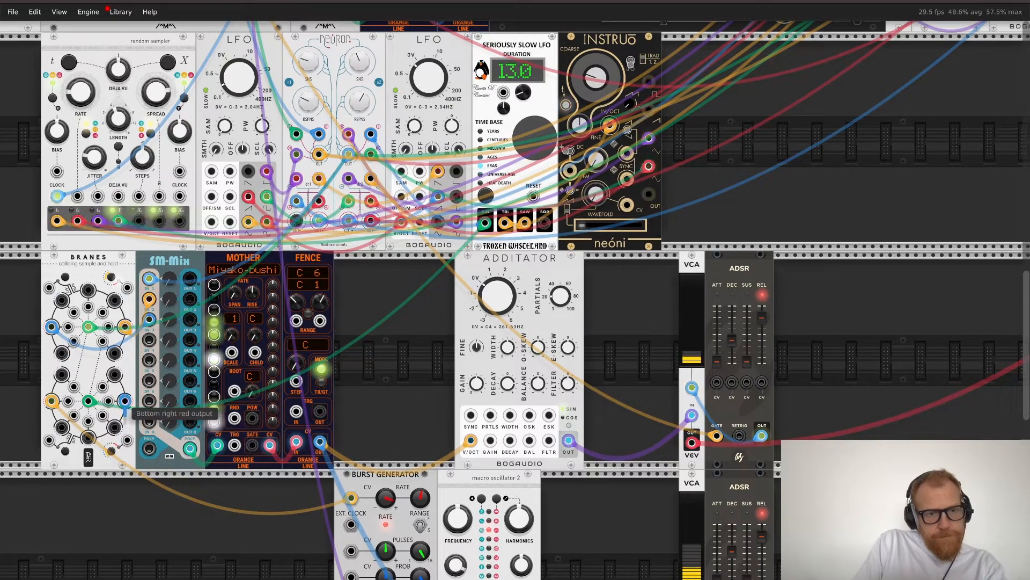
drag(124, 400, 124, 474)
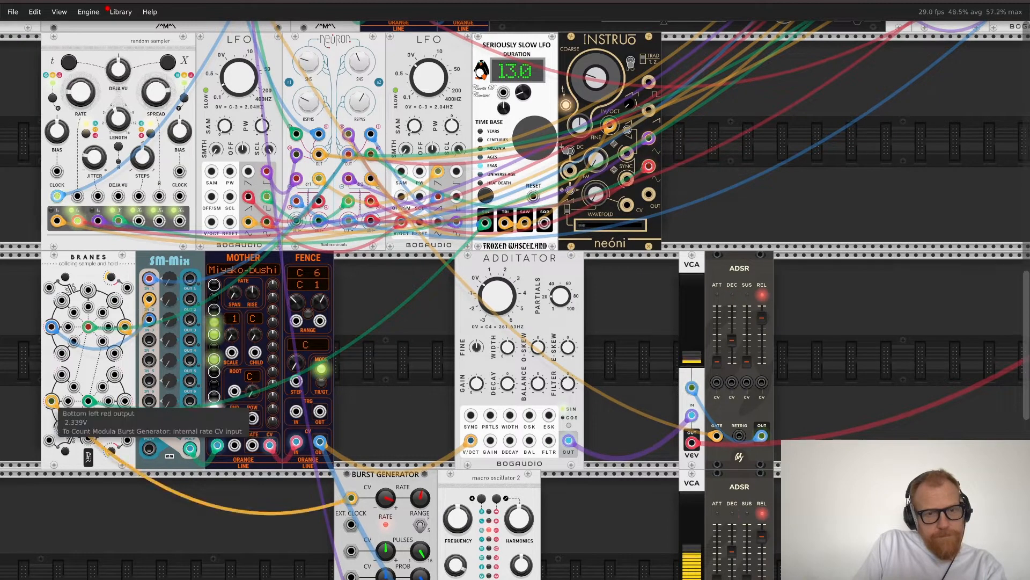
drag(52, 401, 125, 401)
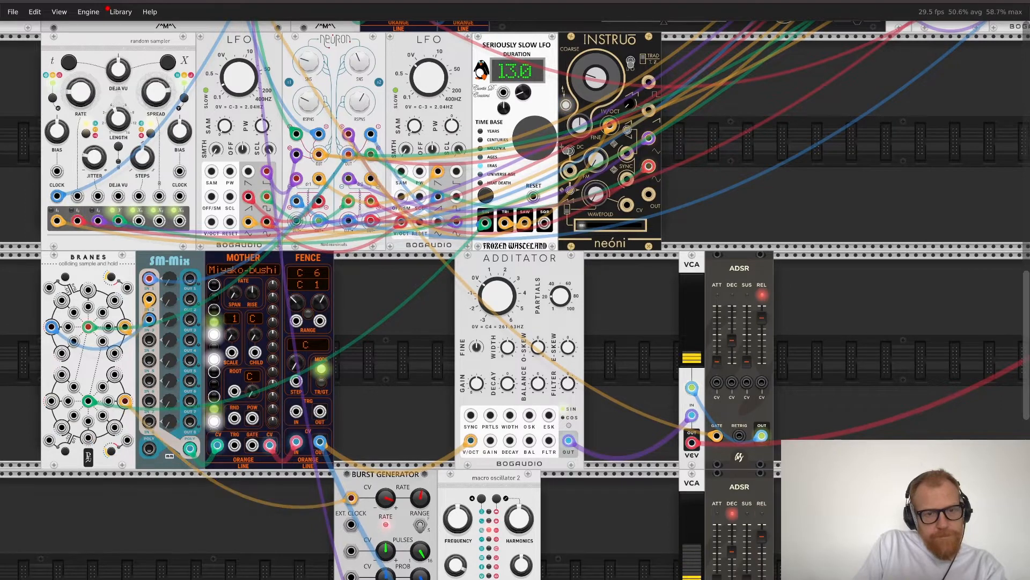
Step: Reduce the Burst Generator's rate CV amount and set its burst rate to 1.7108
drag(420, 526, 420, 537)
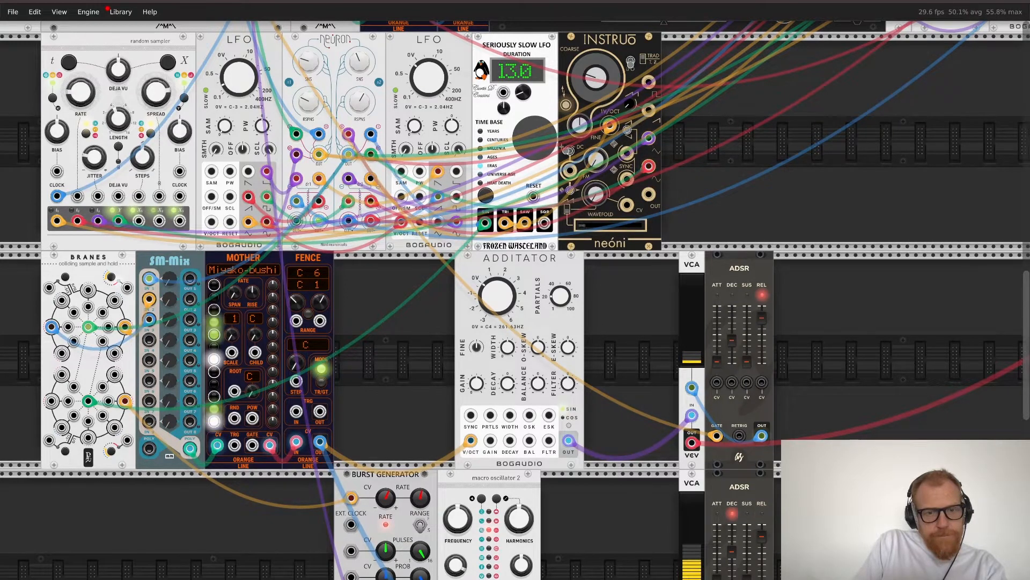
drag(420, 498, 420, 525)
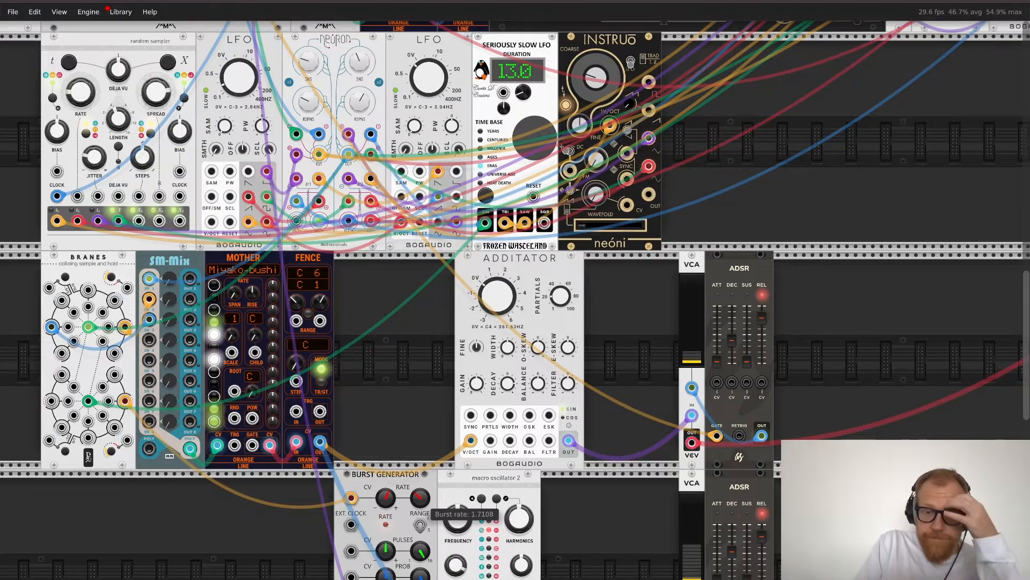
scroll(515, 301, down, 5)
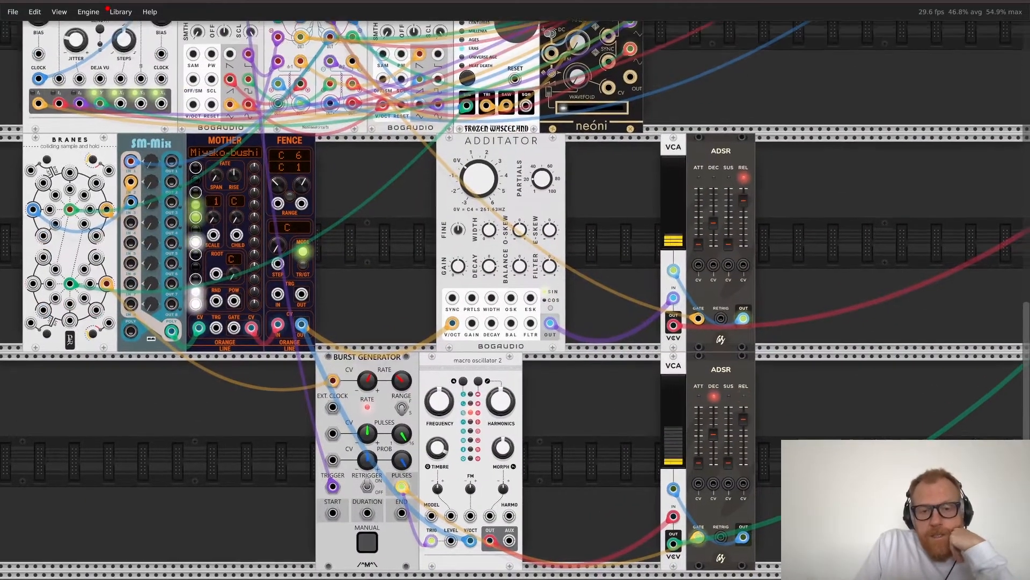
scroll(517, 386, up, 1)
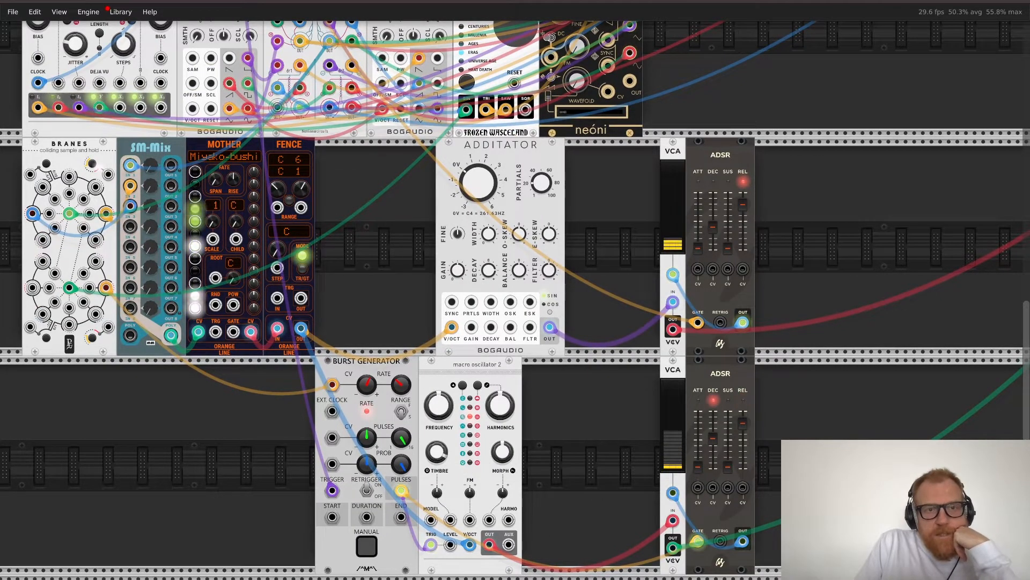
Step: Lower the random sampler's loop length to 0.36386 and raise its Deja Vu amount
scroll(378, 195, up, 4)
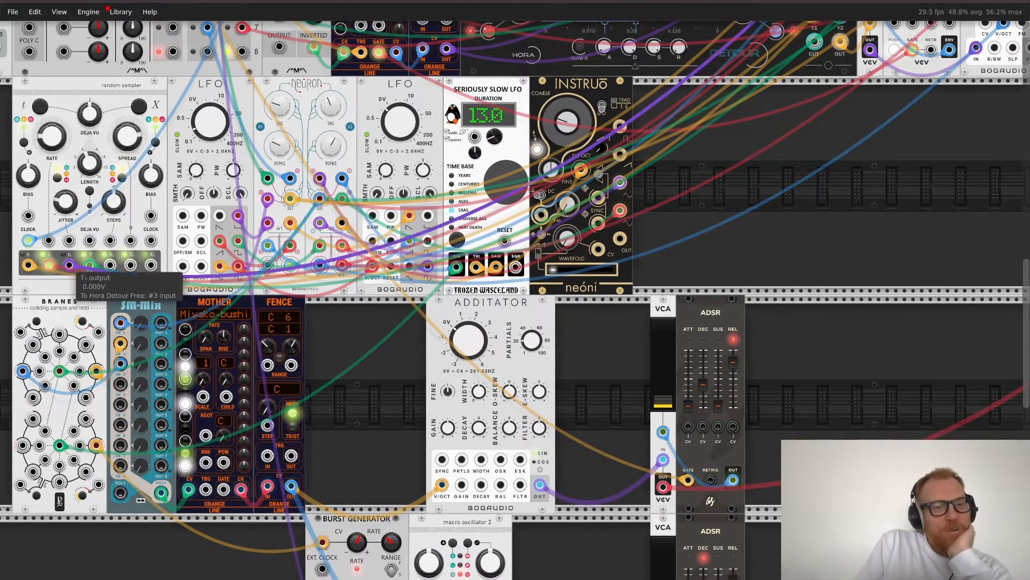
scroll(29, 177, left, 3)
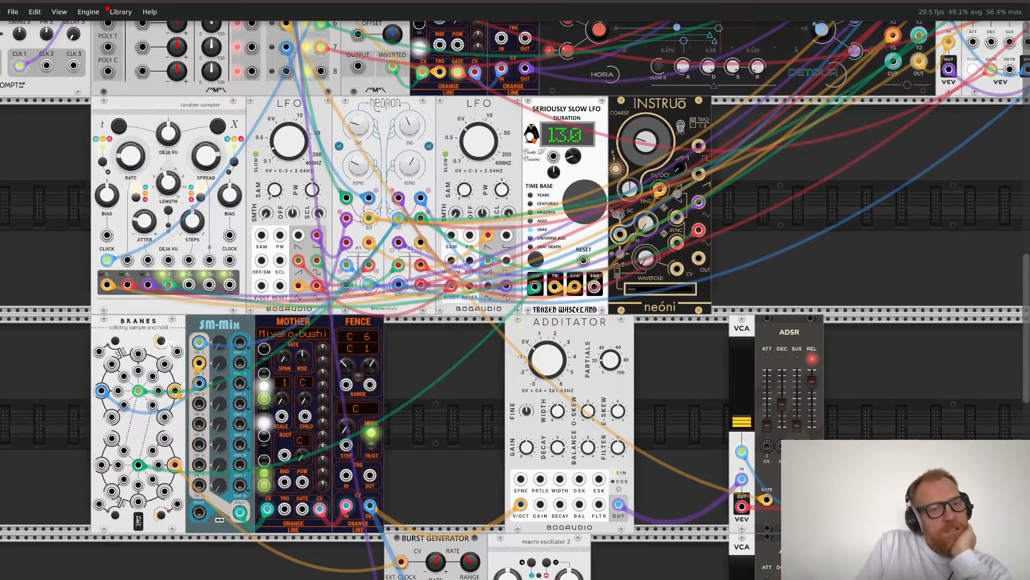
mouse_move(170, 186)
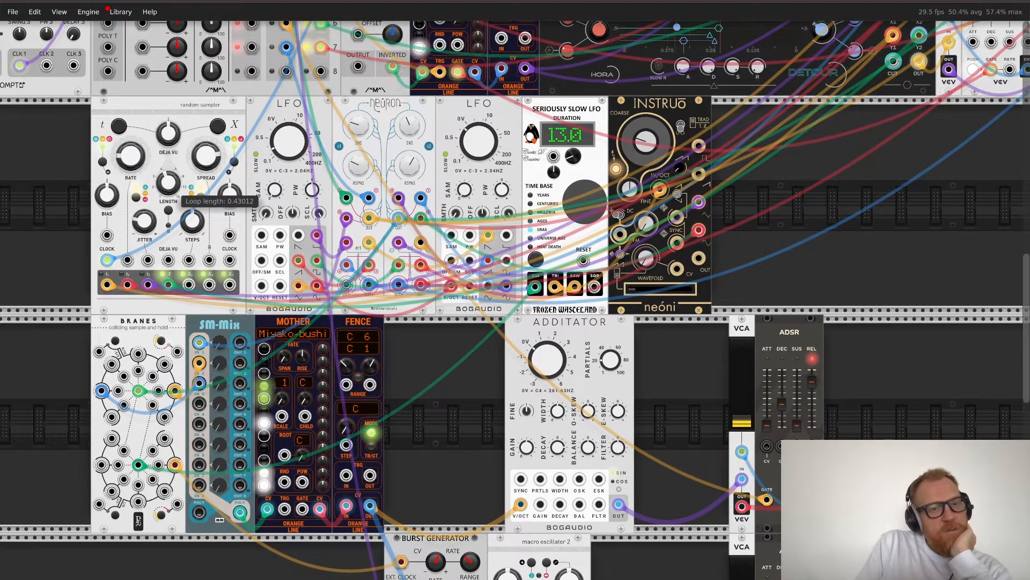
mouse_move(171, 185)
mouse_down()
mouse_move(171, 225)
mouse_move(170, 204)
mouse_up()
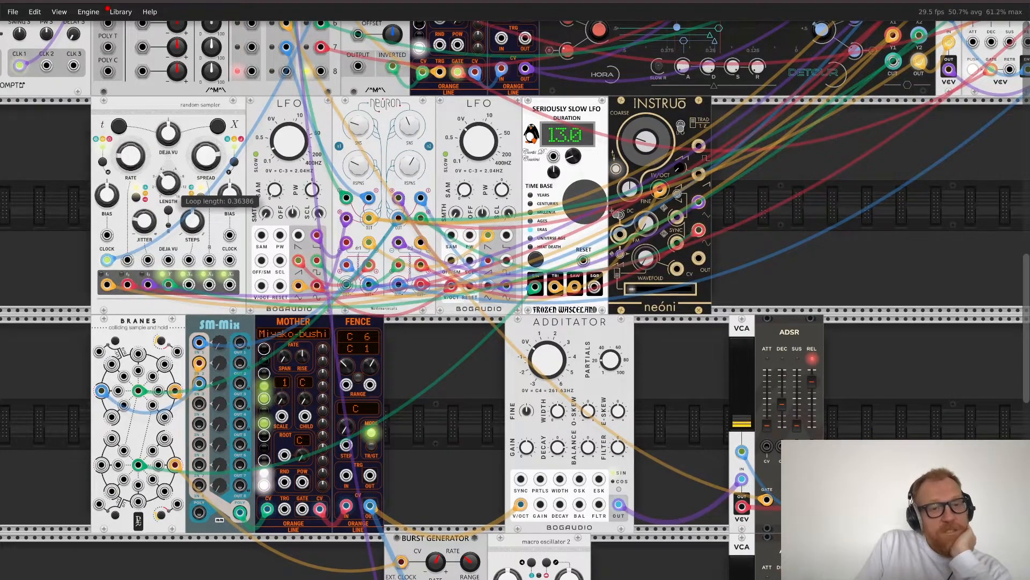
scroll(515, 300, down, 2)
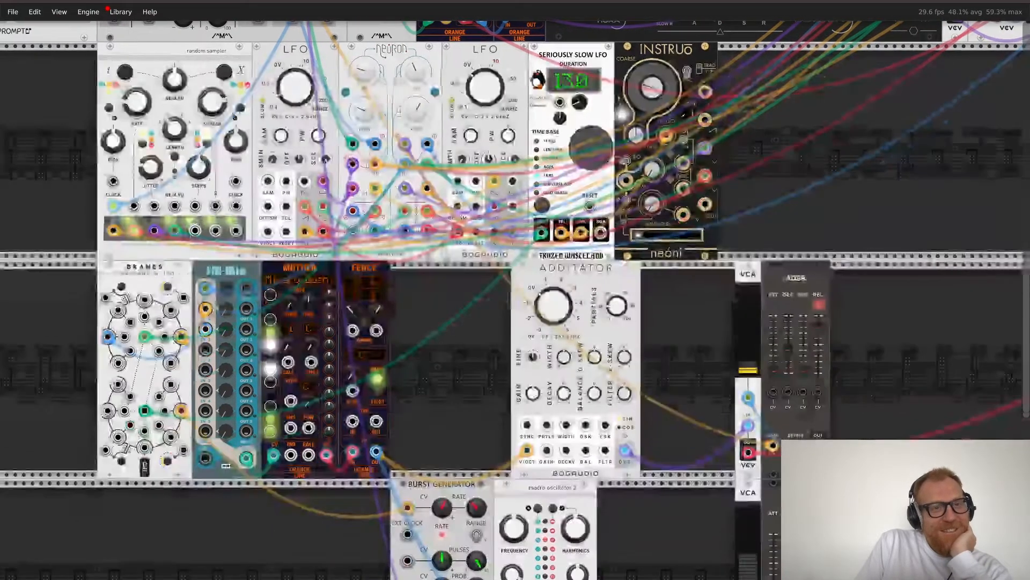
scroll(206, 140, up, 2)
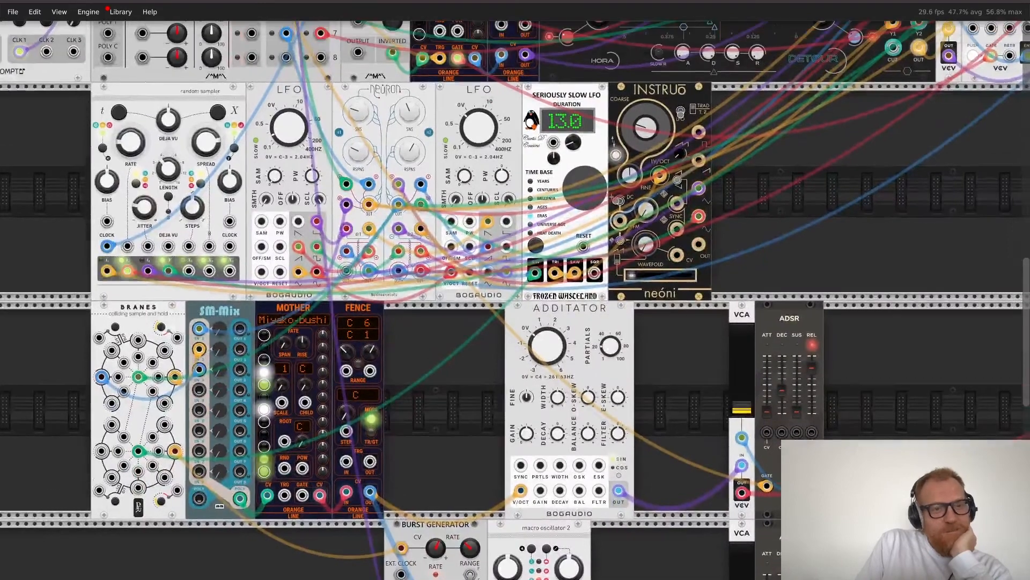
mouse_move(206, 140)
drag(173, 124, 173, 61)
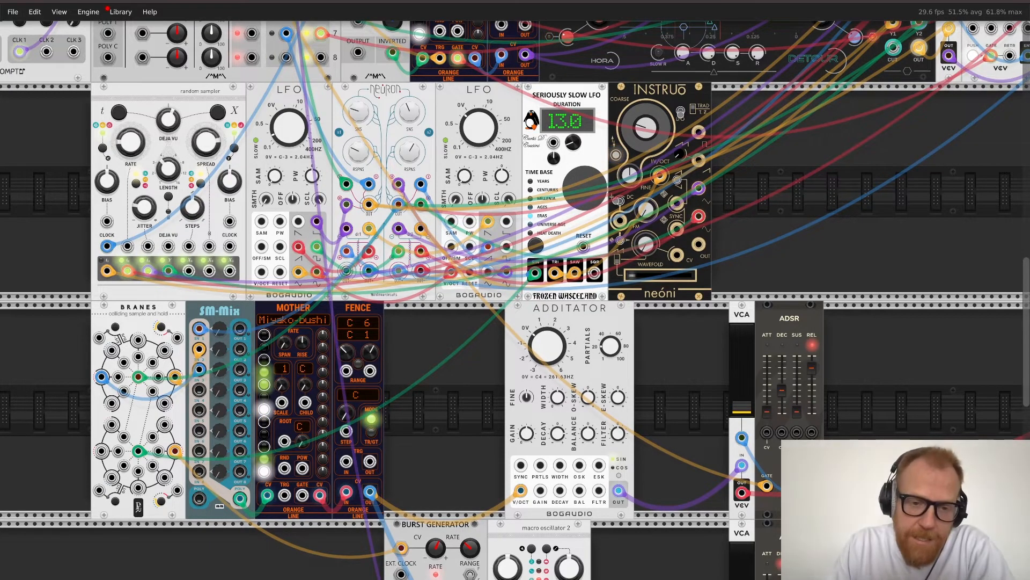
Step: Patch the random sampler's X clock input to an output of the Clocked Random Gates
scroll(168, 120, down, 3)
scroll(516, 299, up, 2)
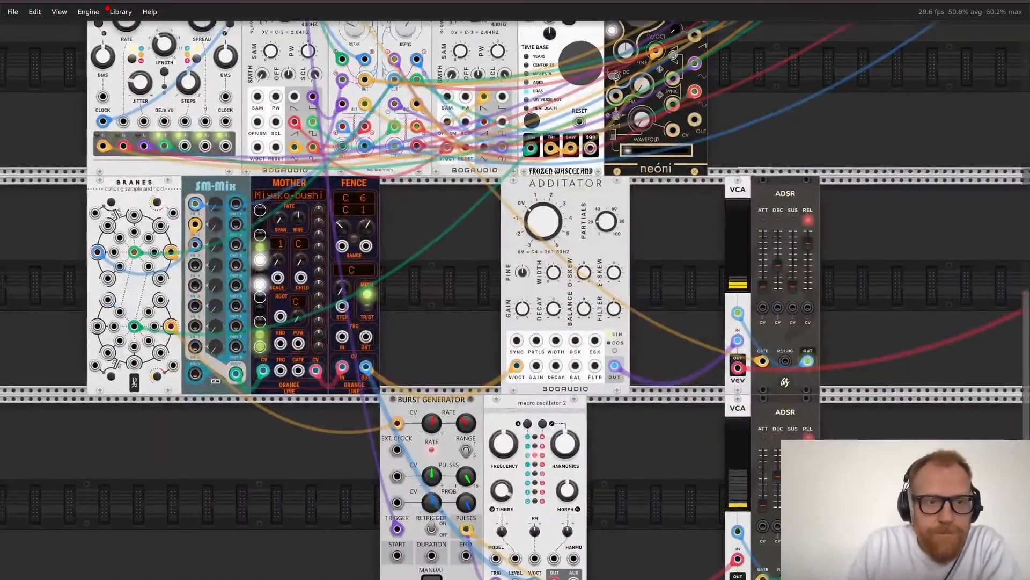
scroll(263, 206, up, 1)
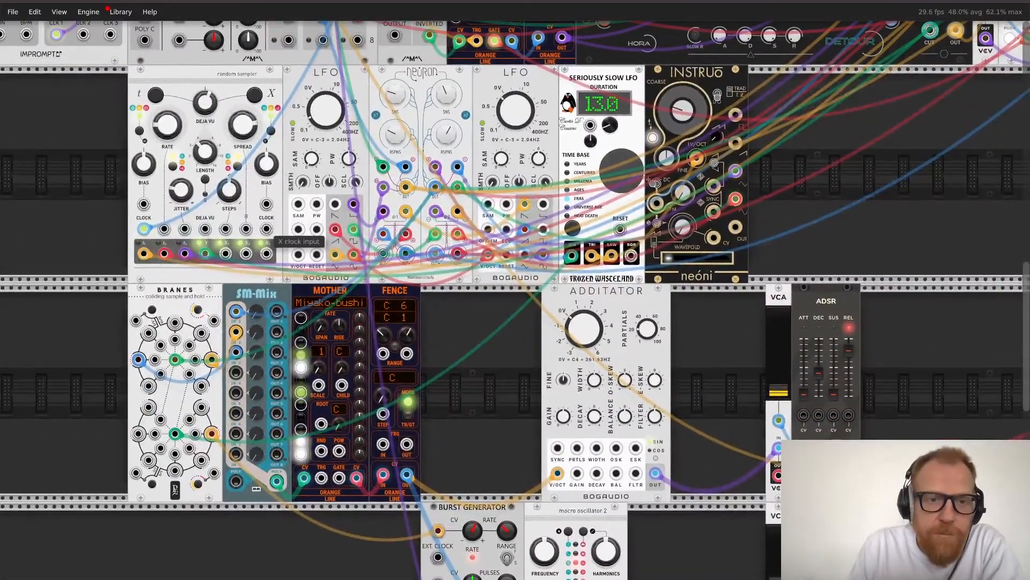
scroll(281, 161, up, 3)
drag(266, 229, 283, 157)
scroll(283, 293, up, 1)
drag(283, 293, 357, 142)
Step: Reset the random sampler's X distribution bias to its default and raise its Steps smoothness
scroll(357, 142, down, 1)
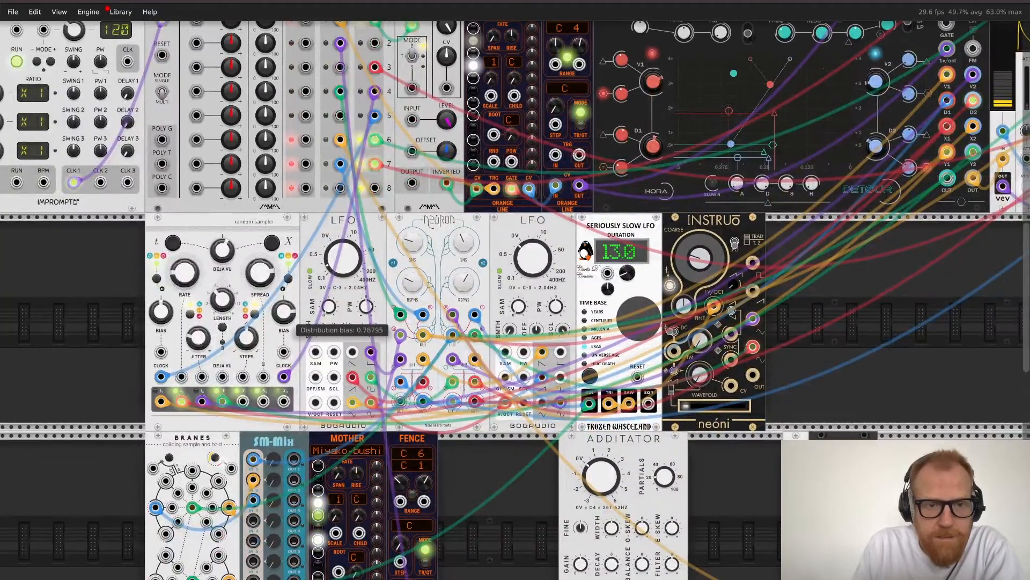
double_click(284, 312)
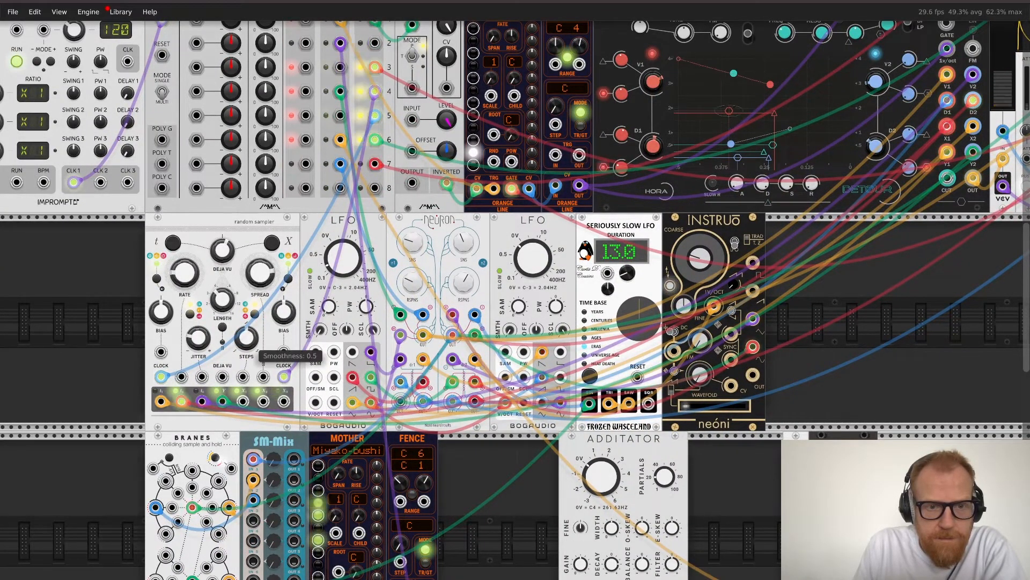
drag(249, 340, 249, 229)
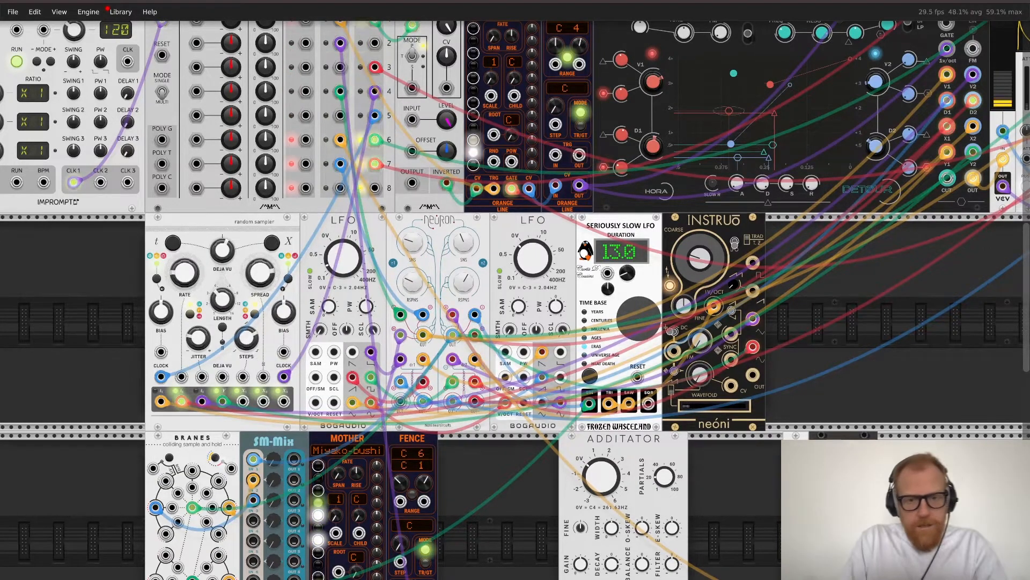
Step: Set Macro Oscillator 2's frequency to -22.323 semitones and raise its timbre
scroll(515, 300, down, 5)
scroll(496, 370, down, 3)
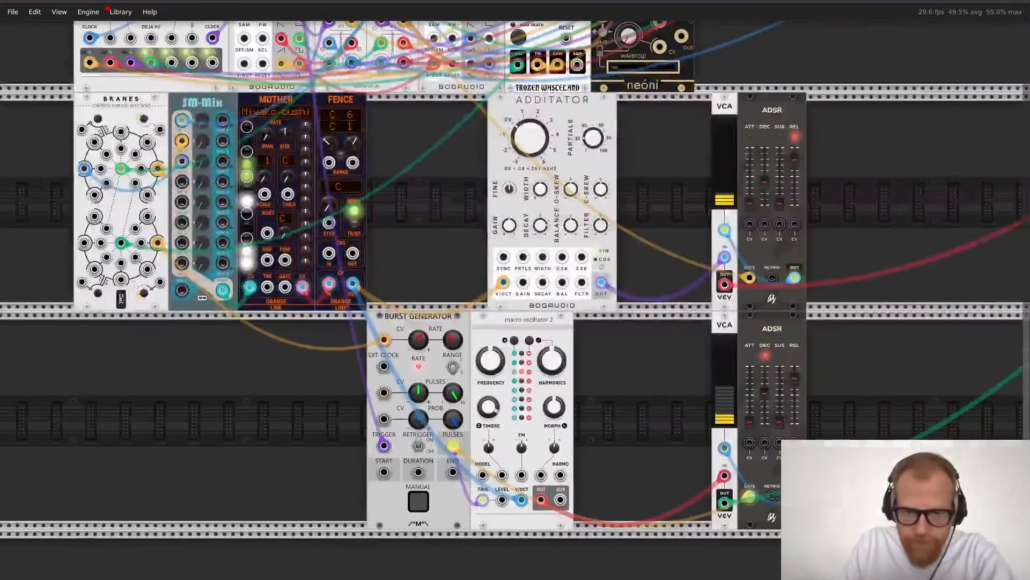
mouse_move(497, 370)
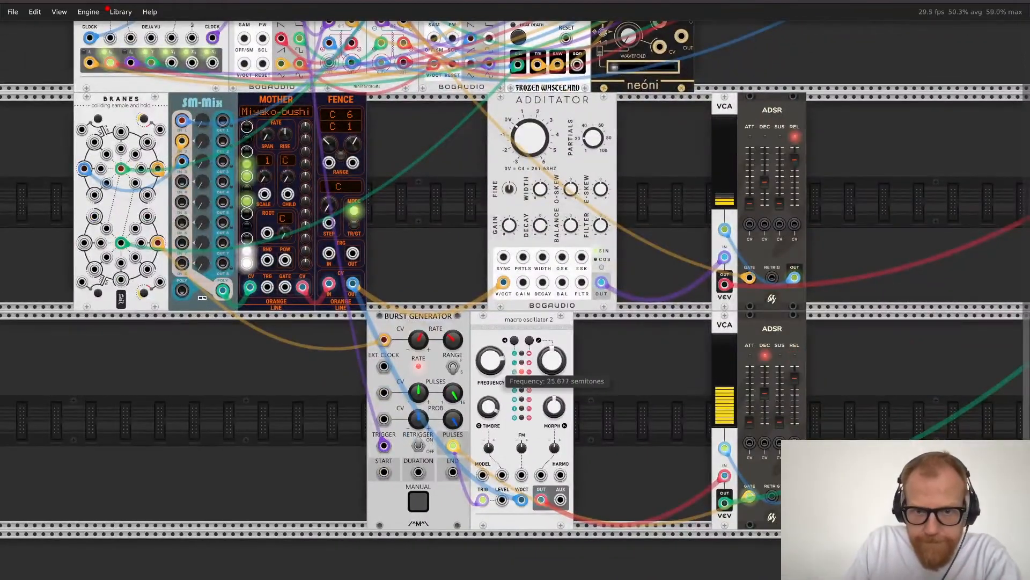
drag(490, 360, 490, 371)
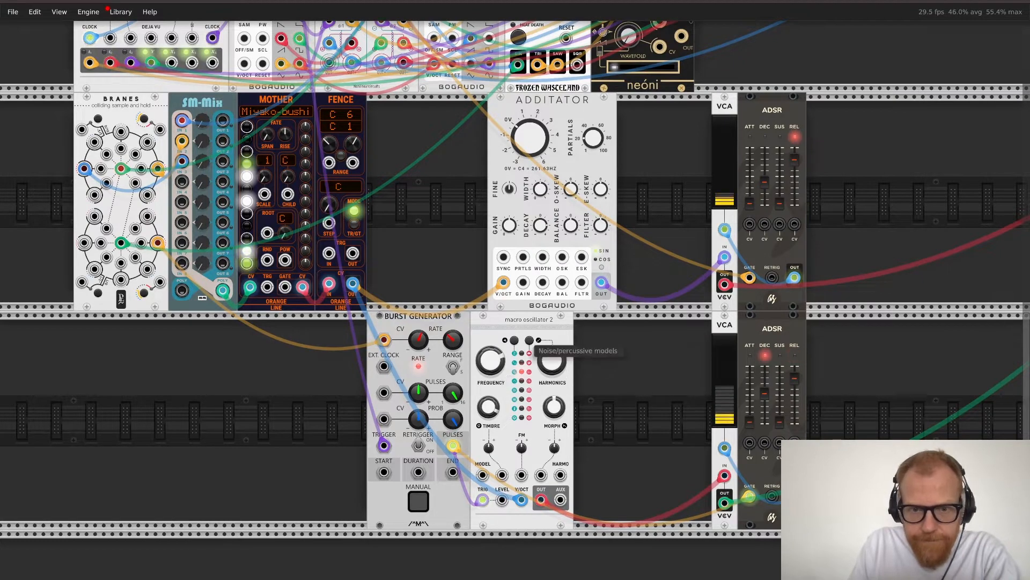
mouse_move(498, 370)
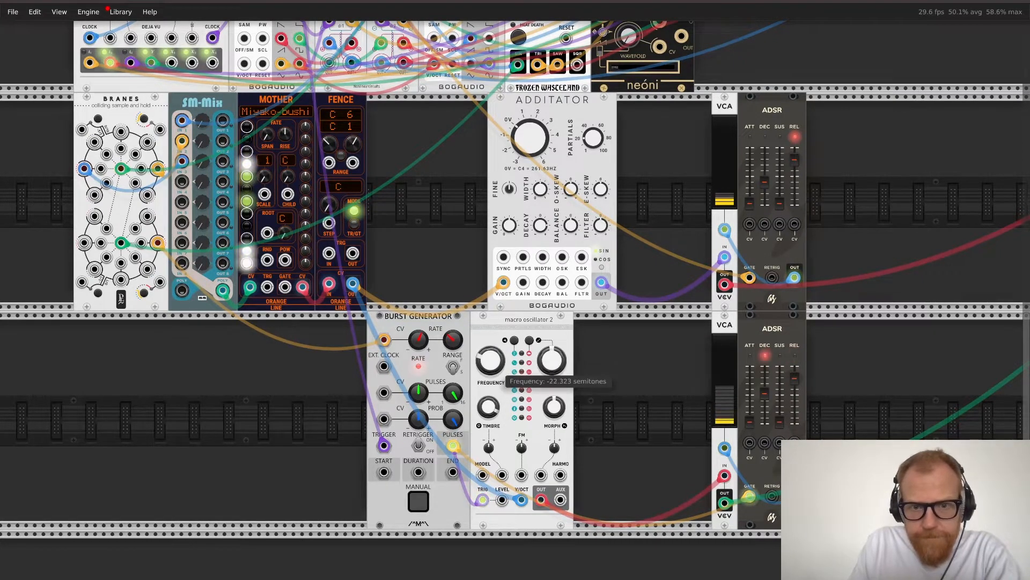
mouse_move(489, 409)
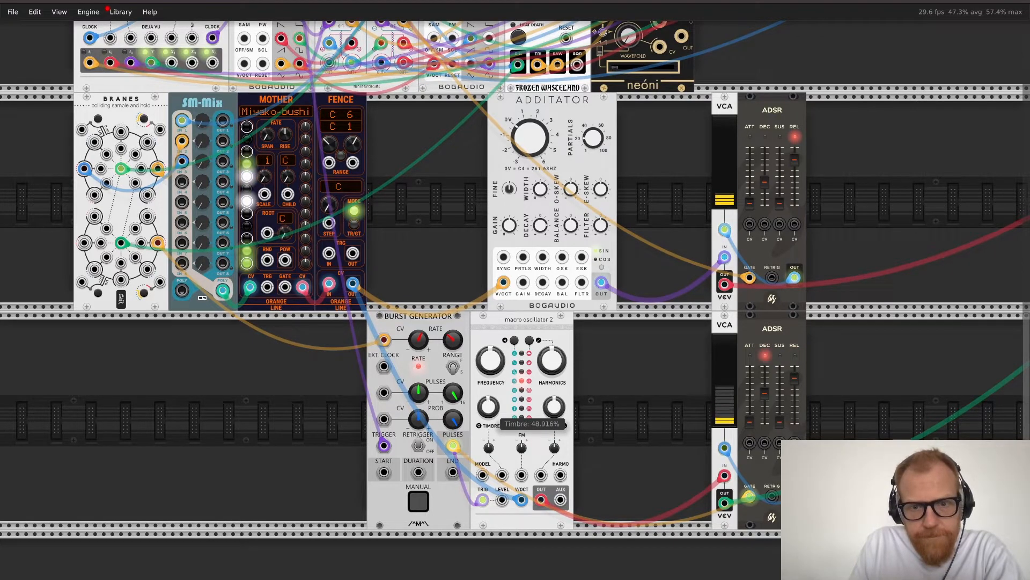
drag(489, 406, 489, 386)
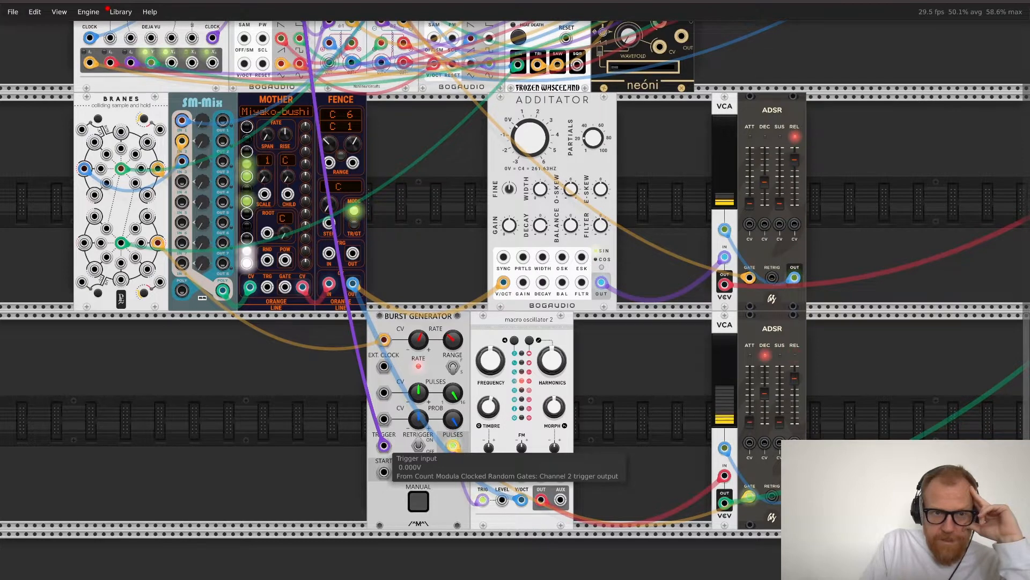
Step: Move the Burst Generator's trigger cable to MOTHER's trigger input and patch MOTHER's gate output into the Burst Generator's trigger input
drag(384, 445, 267, 287)
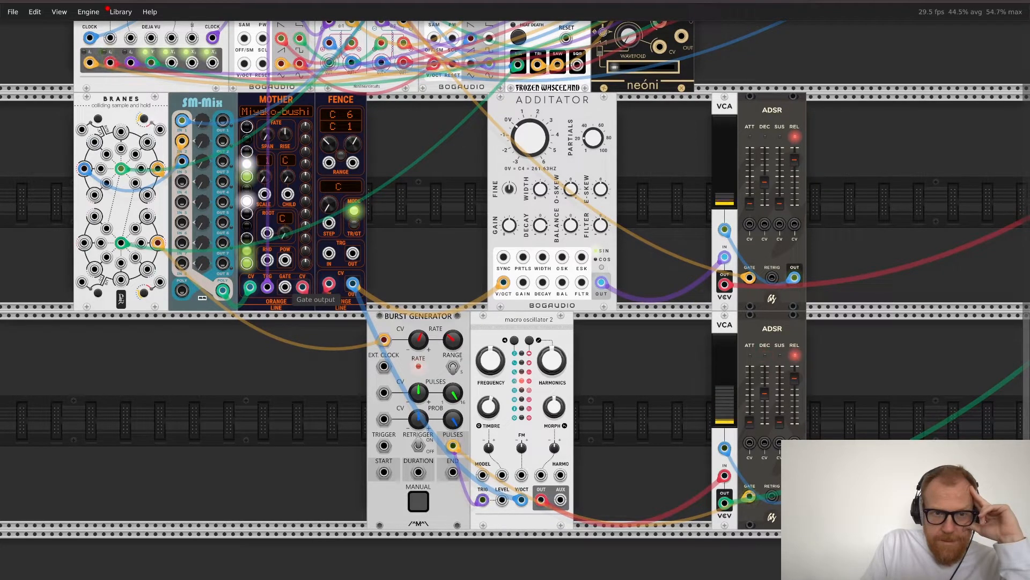
drag(284, 287, 285, 288)
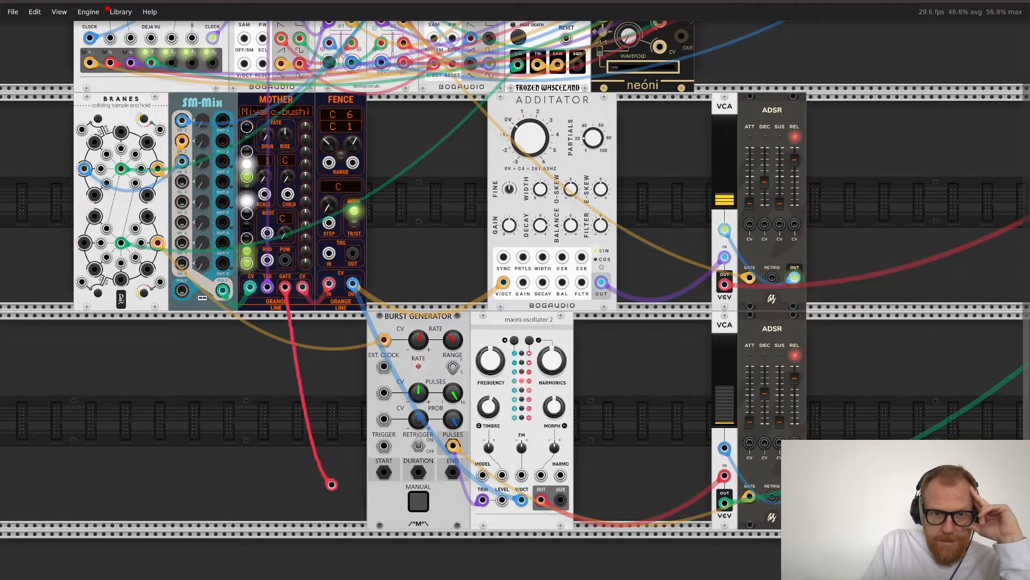
drag(332, 484, 383, 445)
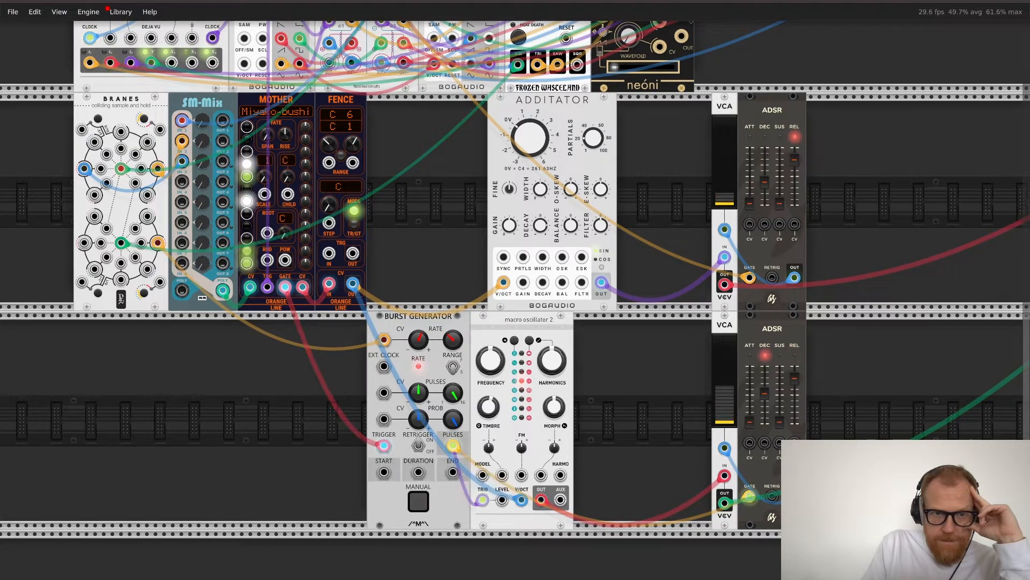
Step: Undo the last two cable changes between MOTHER and the Burst Generator
key(ctrl+z)
key(ctrl+z)
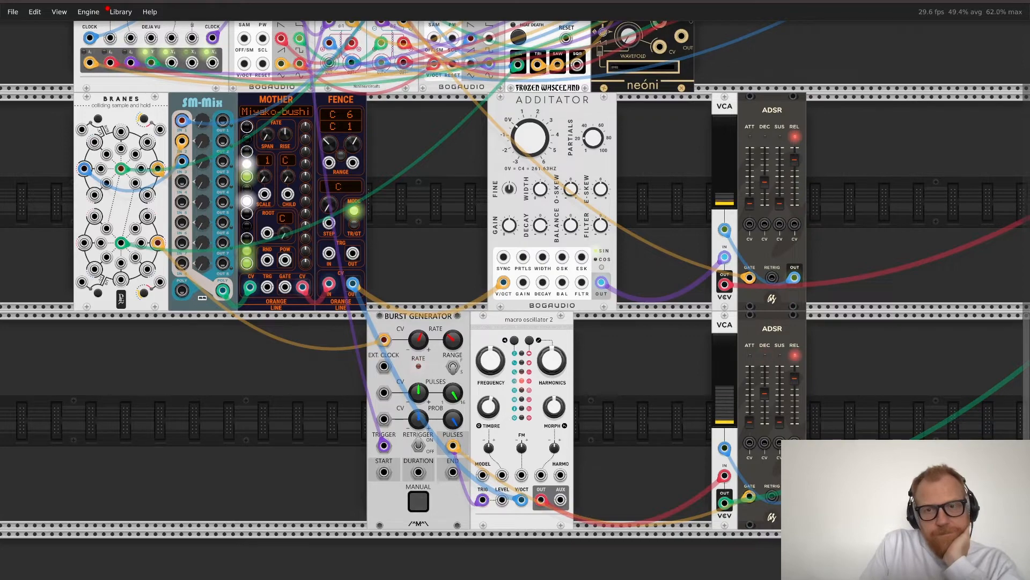
Step: Lower the ADDITATOR's Width
scroll(515, 301, right, 13)
scroll(515, 300, up, 2)
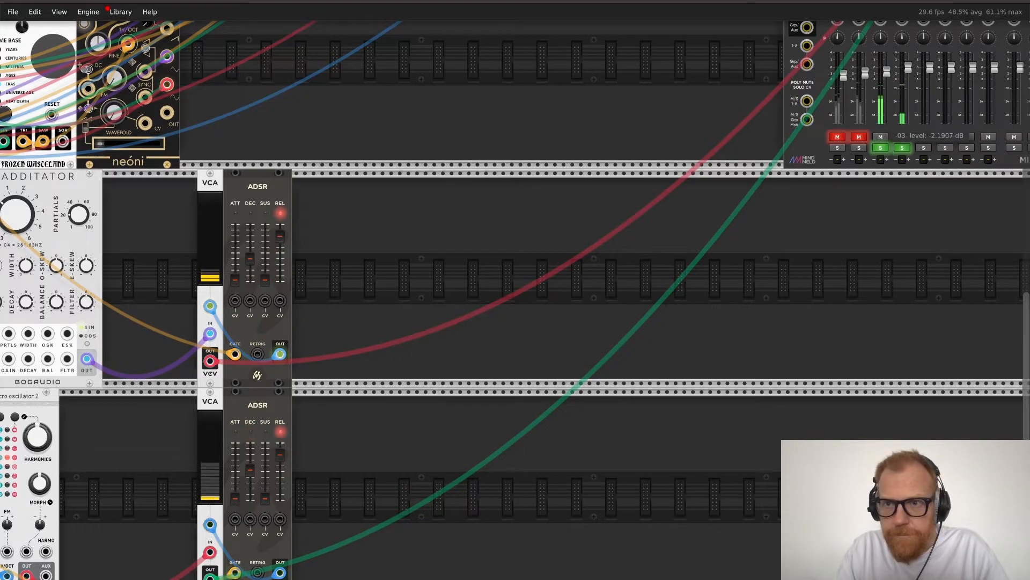
scroll(515, 301, left, 7)
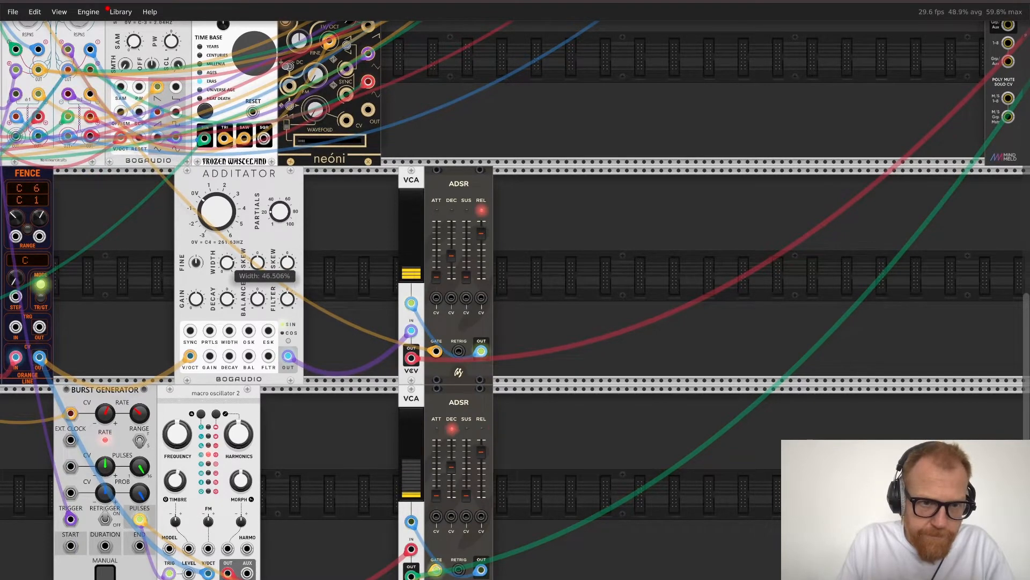
drag(227, 263, 227, 349)
drag(108, 469, 363, 465)
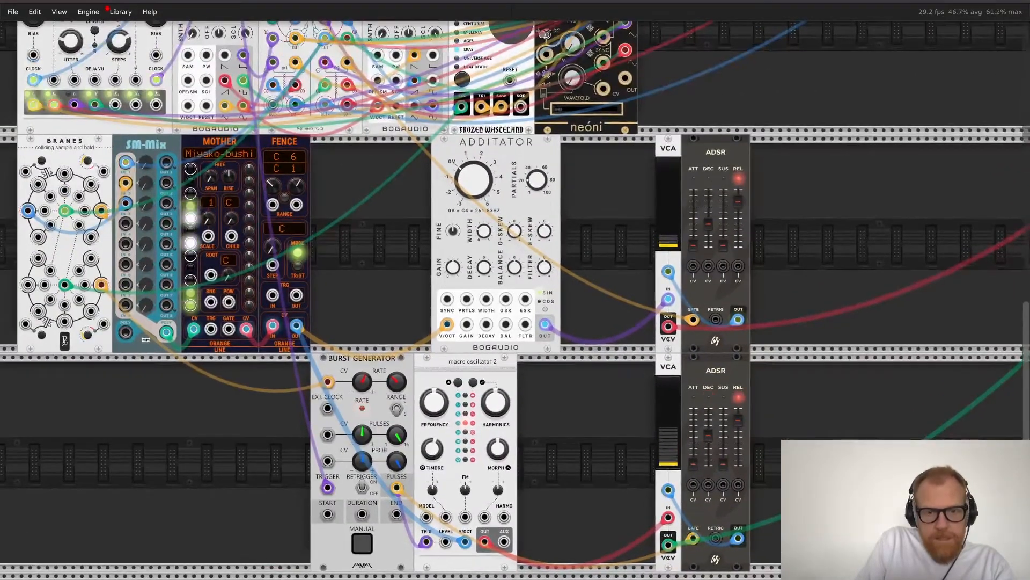
Step: Move the source of the Burst Generator's trigger cable to CLOCKED's CLK 2 output and set the clock 2 ratio to /5
scroll(515, 290, up, 8)
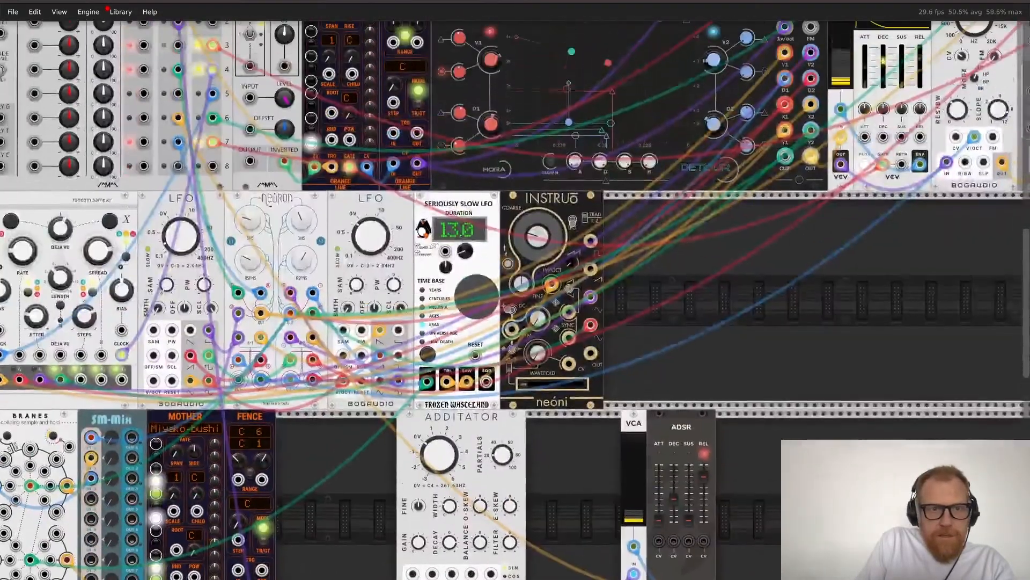
scroll(515, 290, up, 2)
scroll(515, 290, left, 3)
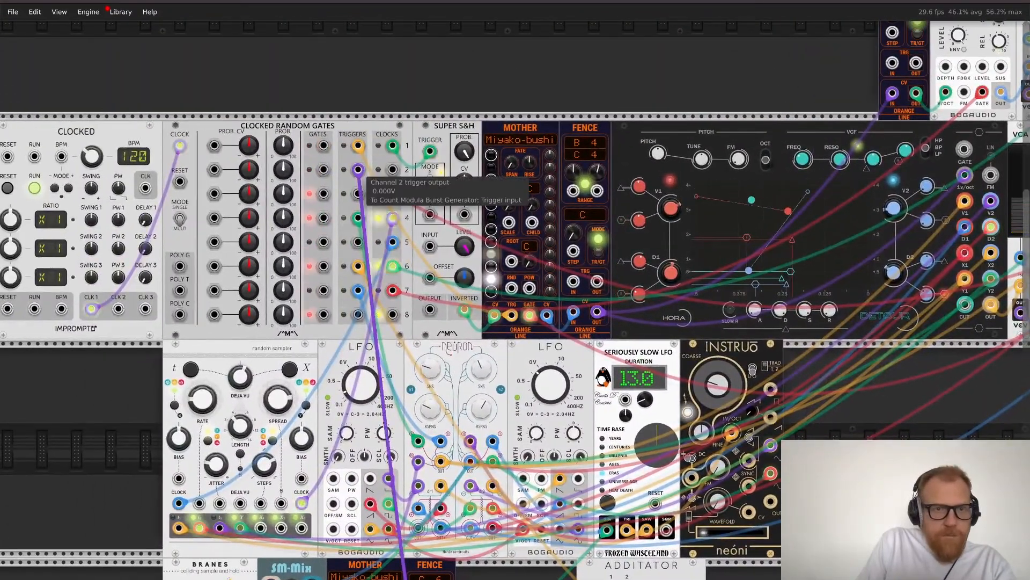
drag(358, 170, 118, 309)
scroll(118, 309, left, 3)
mouse_move(166, 230)
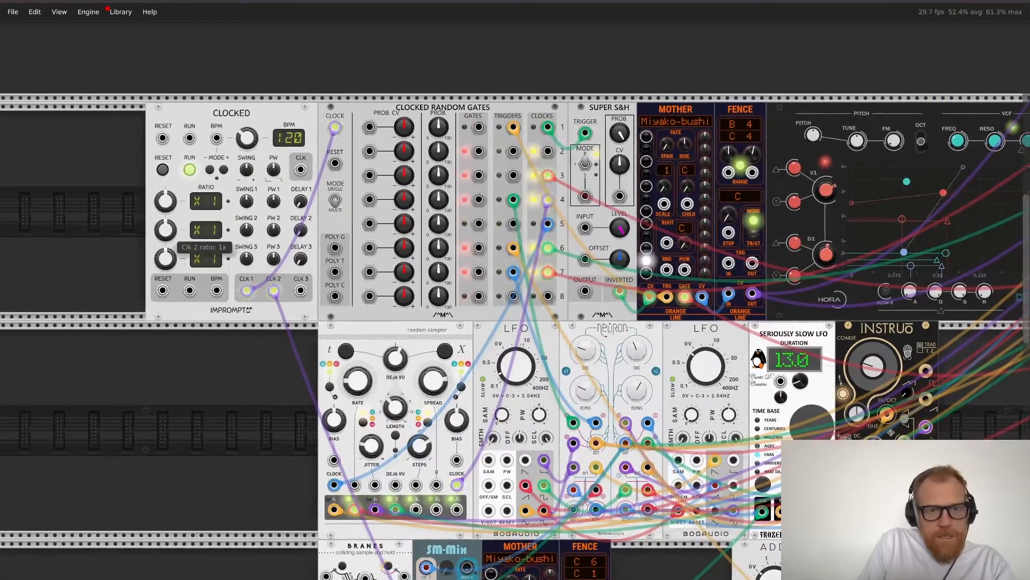
drag(166, 230, 165, 249)
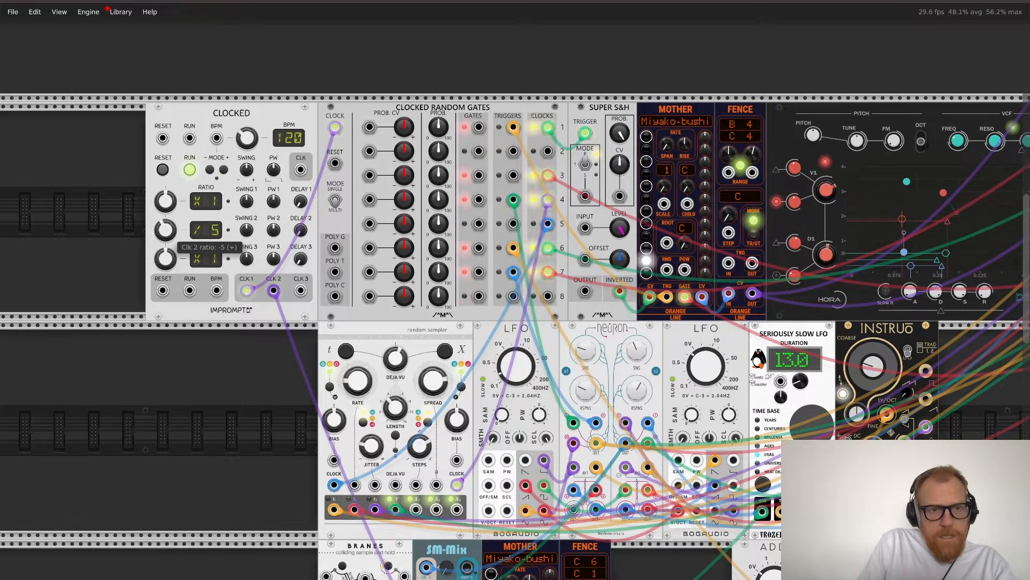
Step: Adjust the Burst Generator's rate and raise its rate CV amount
scroll(515, 301, down, 12)
scroll(515, 301, right, 4)
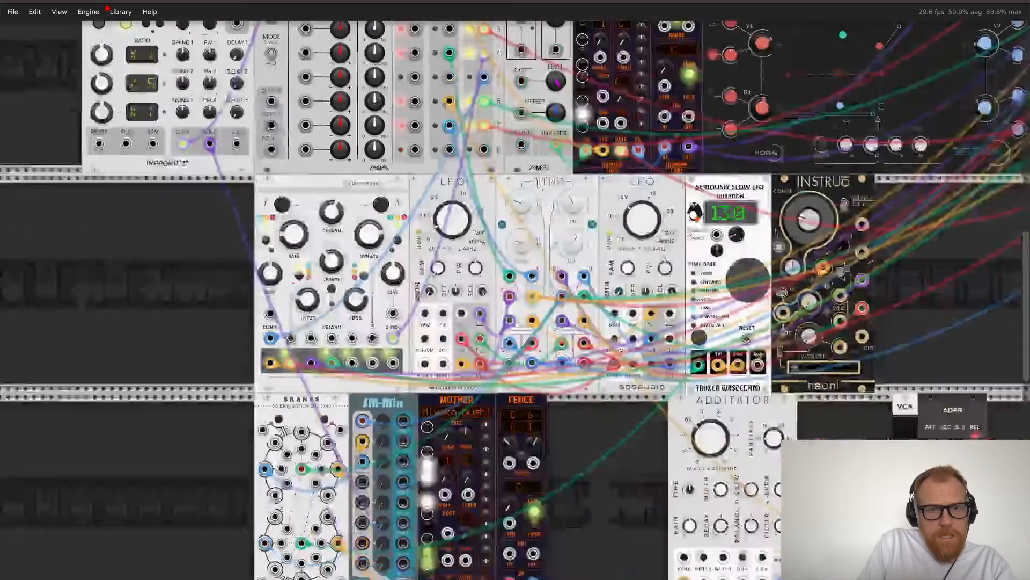
scroll(516, 301, down, 1)
scroll(515, 301, right, 1)
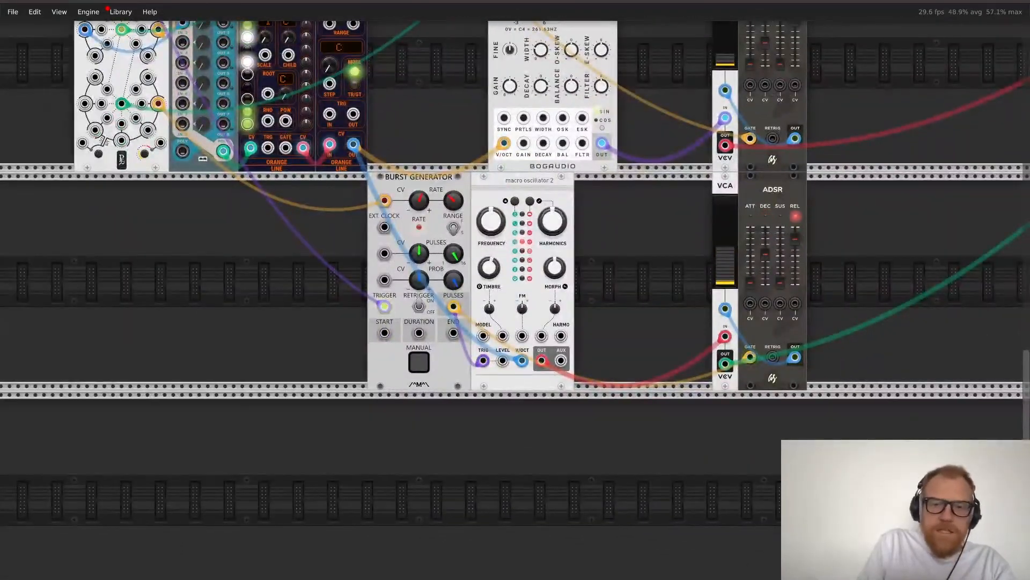
drag(455, 203, 456, 239)
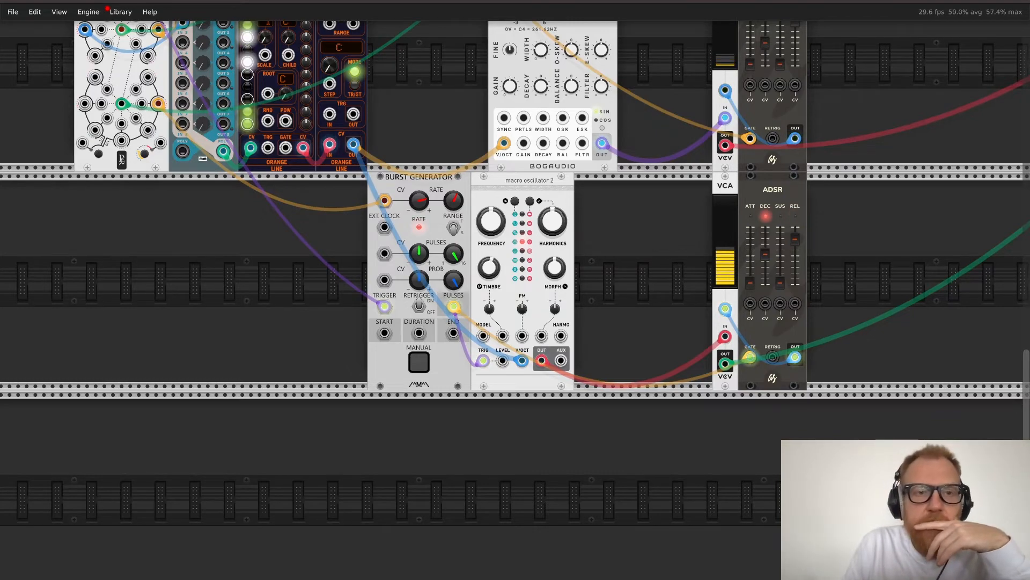
Step: Patch two Branes outputs, including the top left pink output, into Macro Oscillator 2's timbre and morph inputs
scroll(515, 301, up, 5)
scroll(236, 262, left, 4)
scroll(236, 261, down, 2)
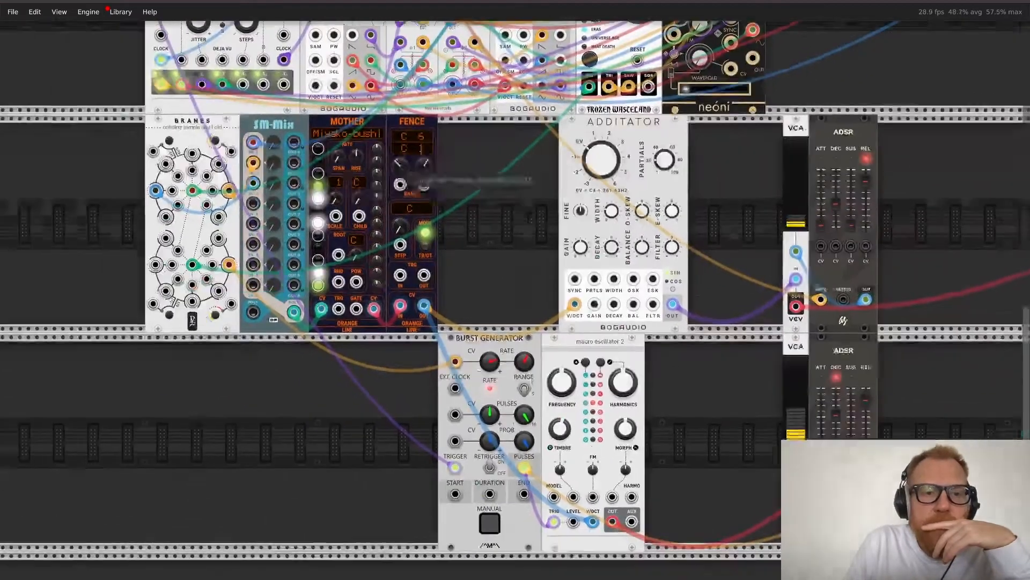
drag(163, 260, 581, 493)
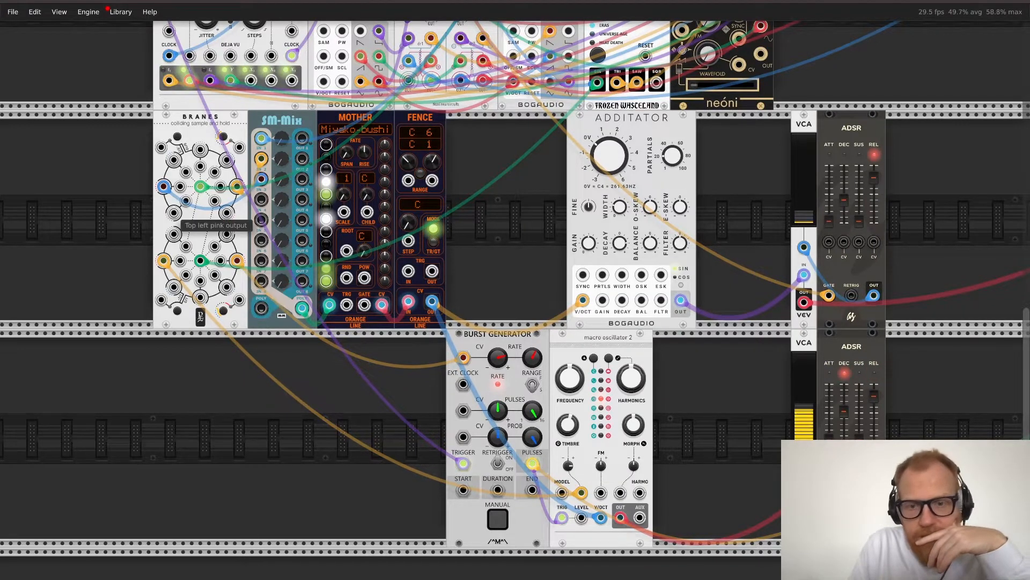
drag(173, 213, 634, 424)
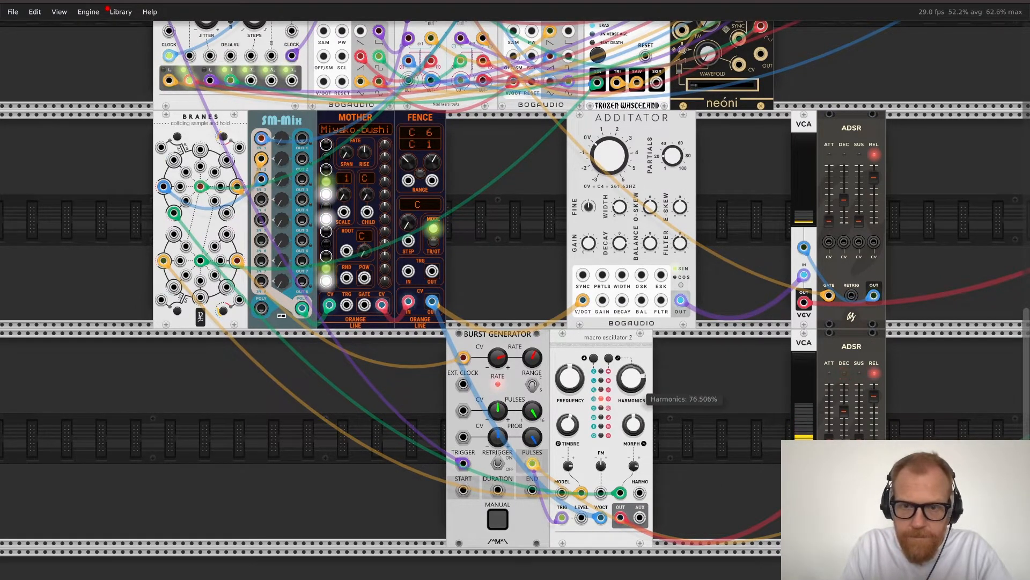
Step: Patch the Neuron's #1 output into Macro Oscillator 2's Harmonics input and adjust its Harmonics amount
drag(631, 379, 631, 370)
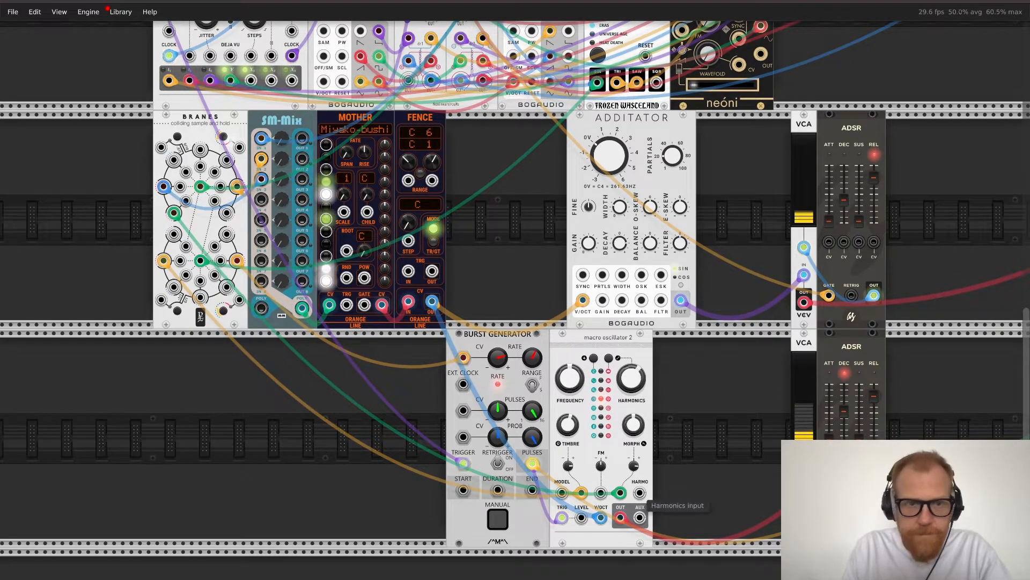
drag(639, 492, 431, 91)
scroll(546, 110, up, 3)
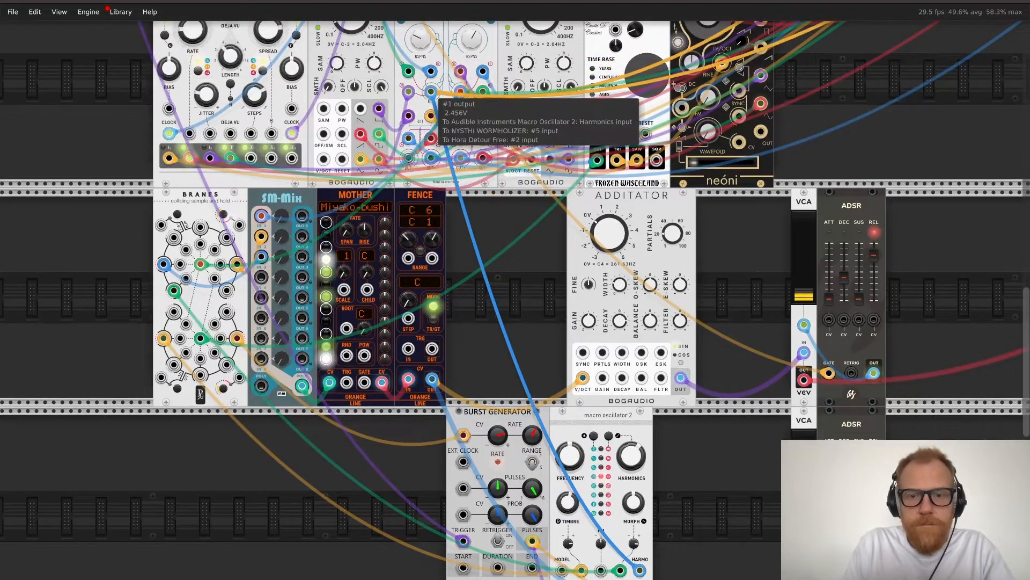
scroll(515, 322, right, 5)
scroll(515, 322, down, 2)
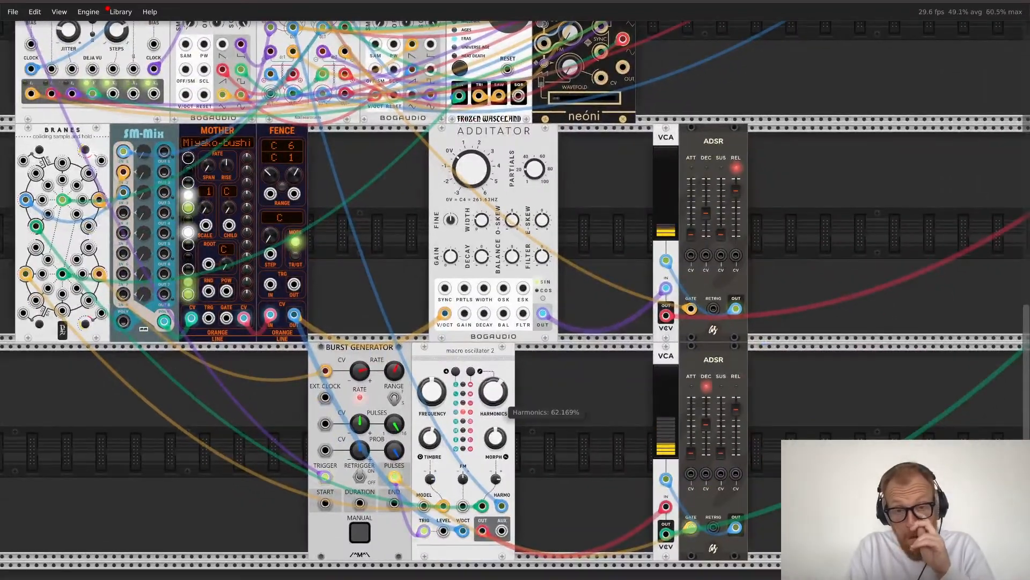
drag(494, 392, 493, 279)
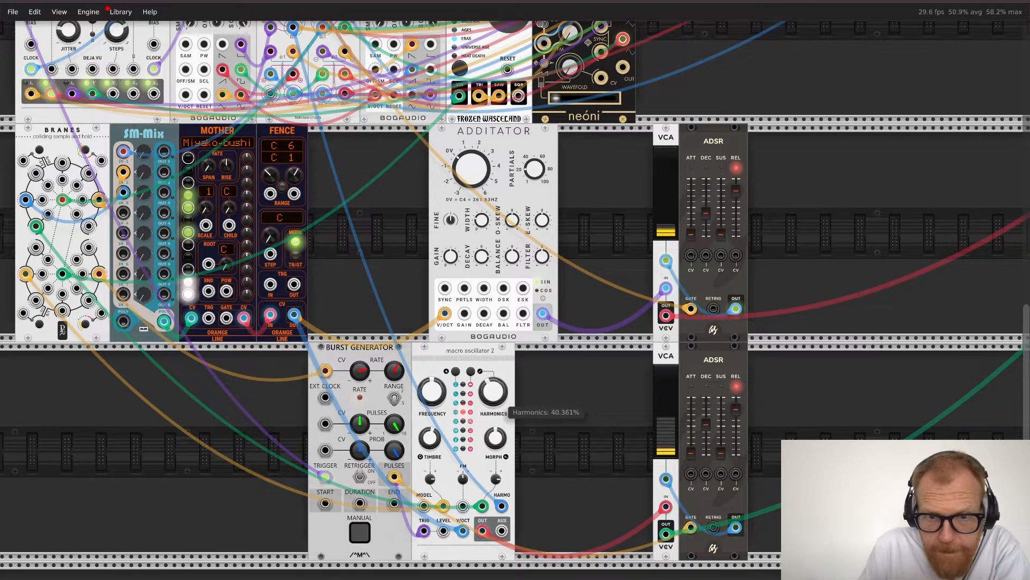
drag(493, 406, 494, 347)
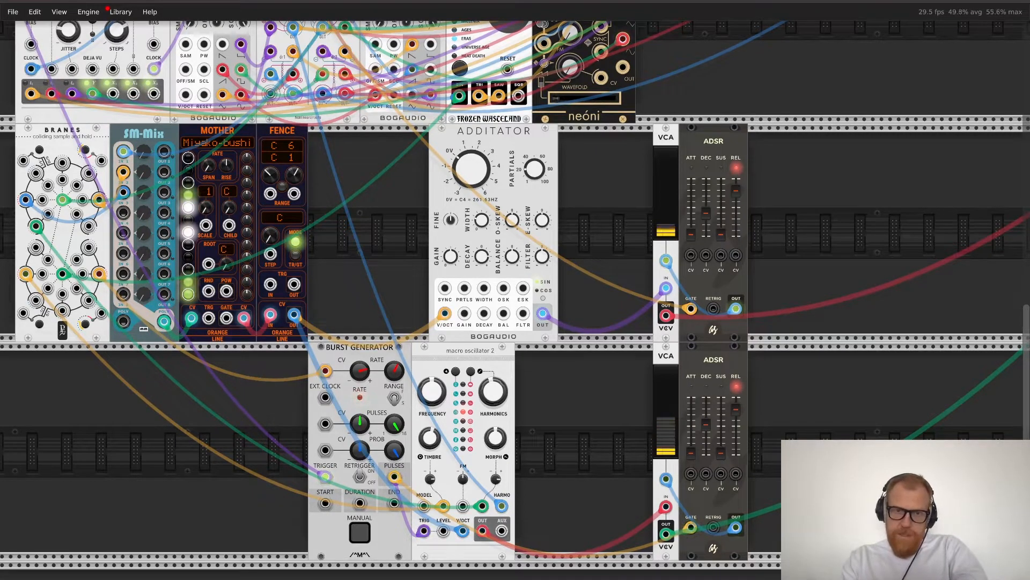
Step: Duplicate Macro Oscillator 2, place the copy directly below the original and switch it to another noise/percussive model
key(ctrl+d)
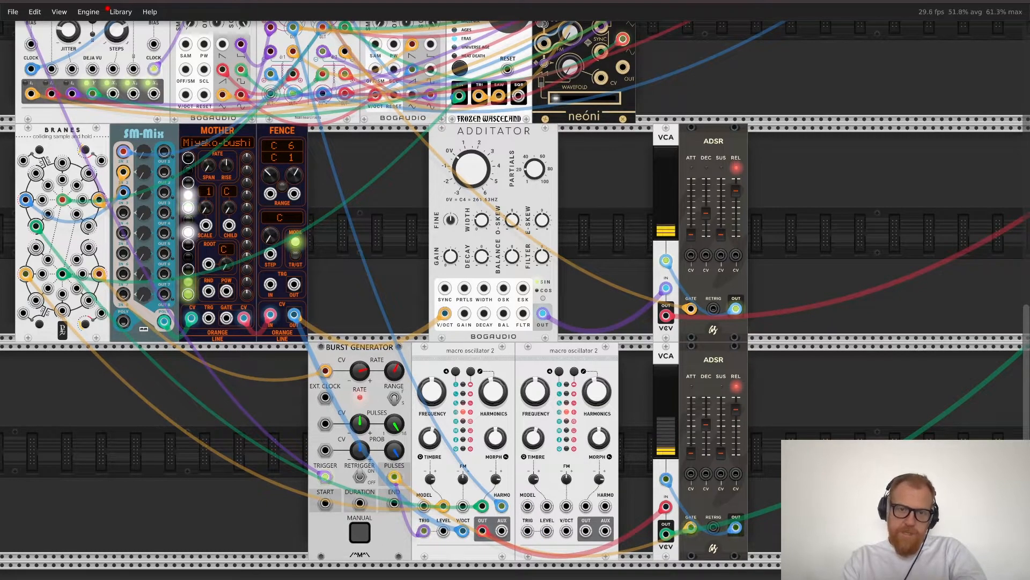
scroll(556, 510, down, 4)
drag(573, 350, 471, 462)
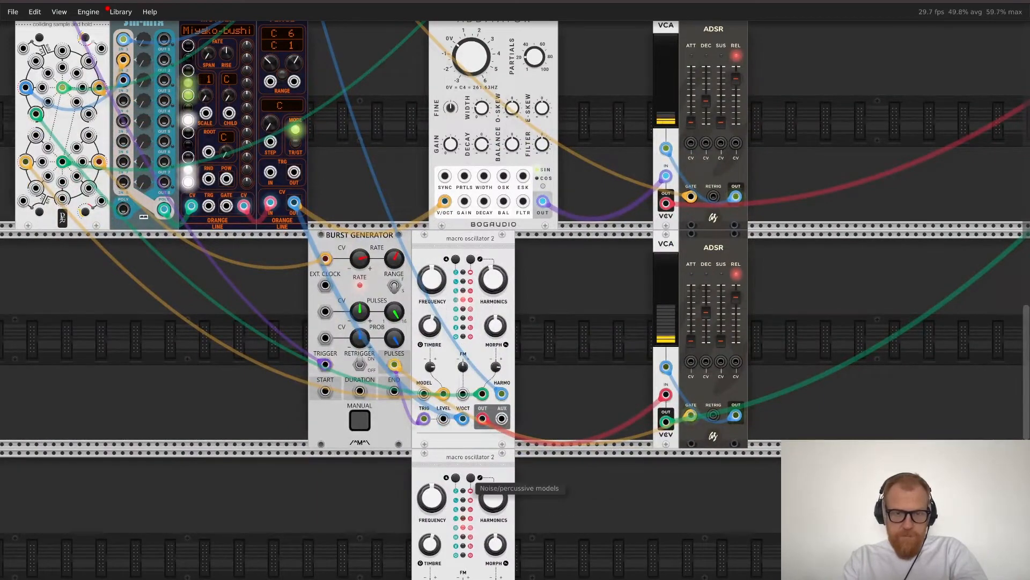
click(471, 477)
Step: Patch the Clocked Random Gates' channel 5 trigger output into the second Macro Oscillator 2's trigger input
scroll(471, 477, down, 4)
scroll(470, 477, left, 6)
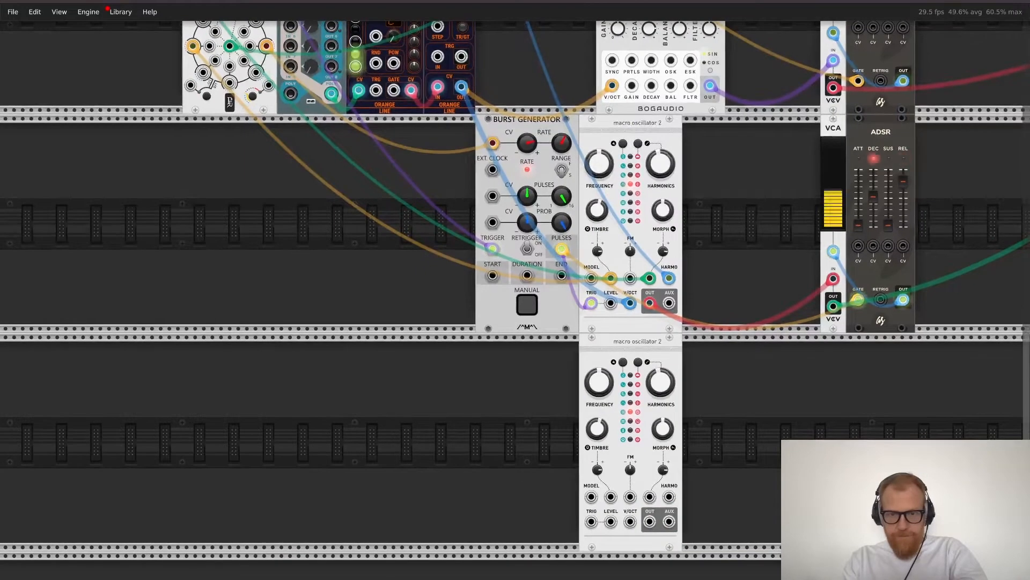
drag(591, 521, 546, 406)
scroll(547, 407, up, 10)
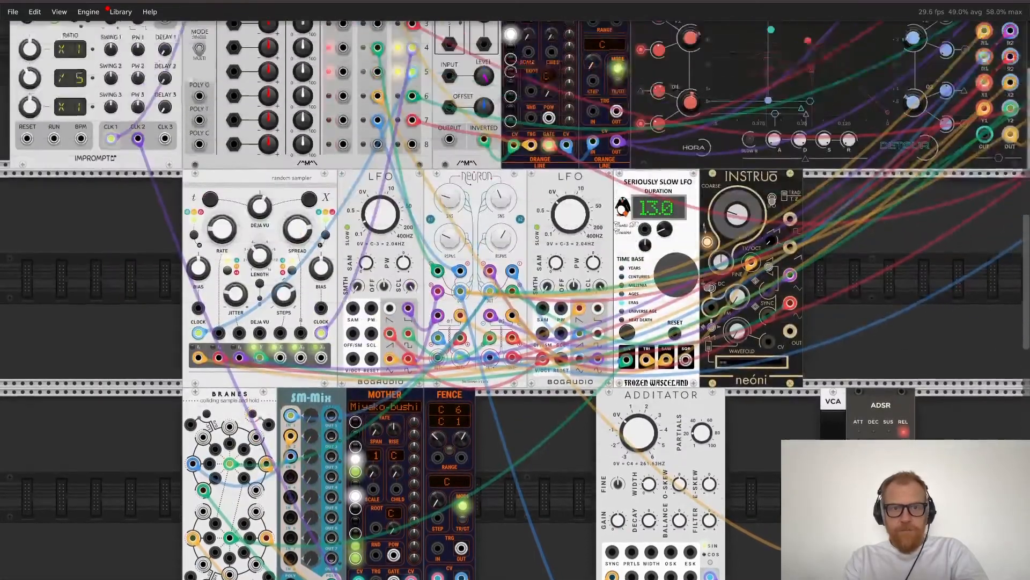
drag(486, 16, 378, 160)
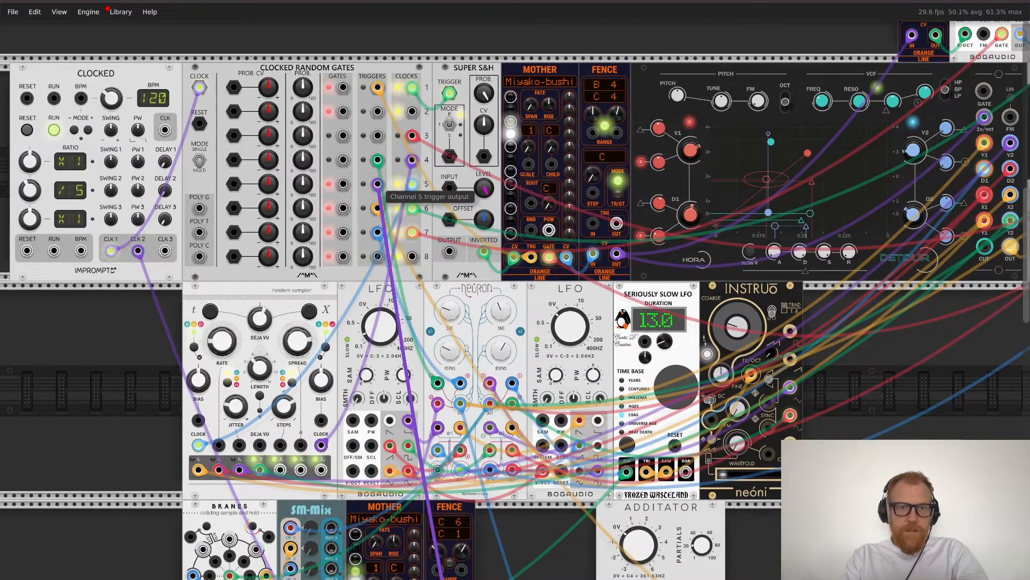
Step: Duplicate the first Macro Oscillator 2's VCA and ADSR together and place the copies in the row below
scroll(378, 160, down, 6)
scroll(378, 159, down, 10)
scroll(378, 159, right, 10)
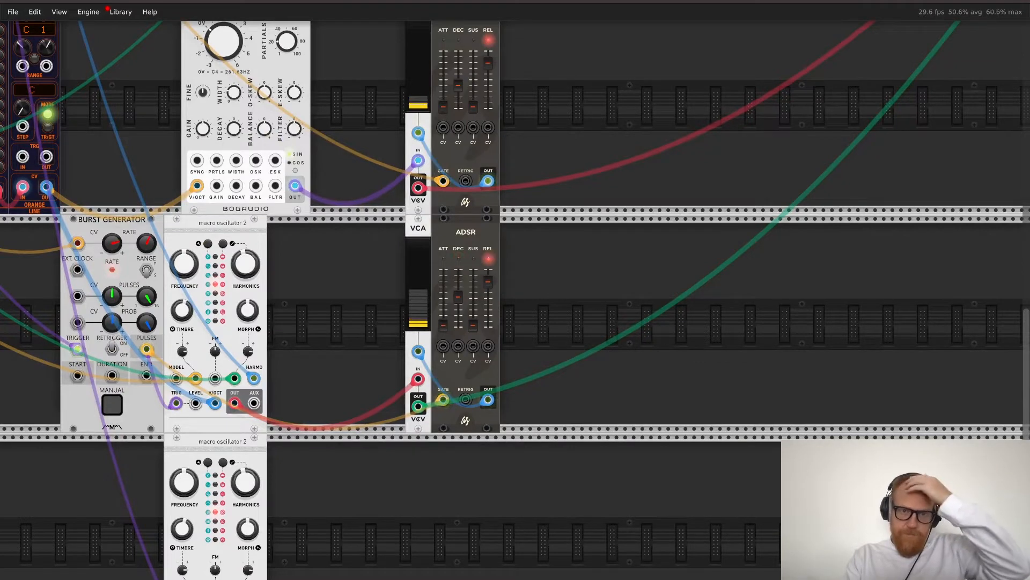
drag(382, 242, 435, 461)
key(ctrl+d)
click(367, 483)
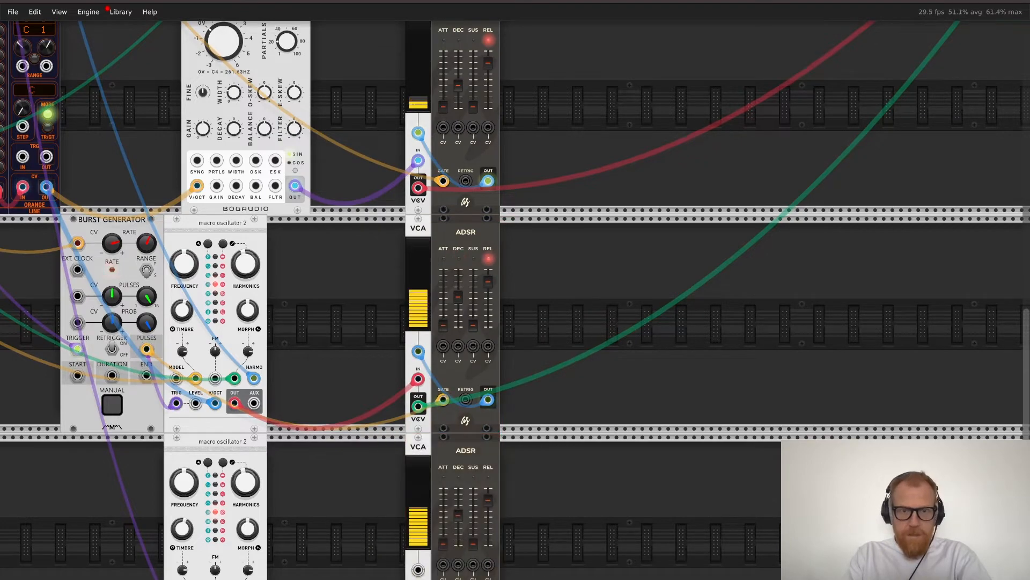
Step: Route the second Macro Oscillator 2 through the new VCA, controlled by the new ADSR, into the left input of mixer channel 5
scroll(418, 461, down, 6)
drag(524, 441, 271, 445)
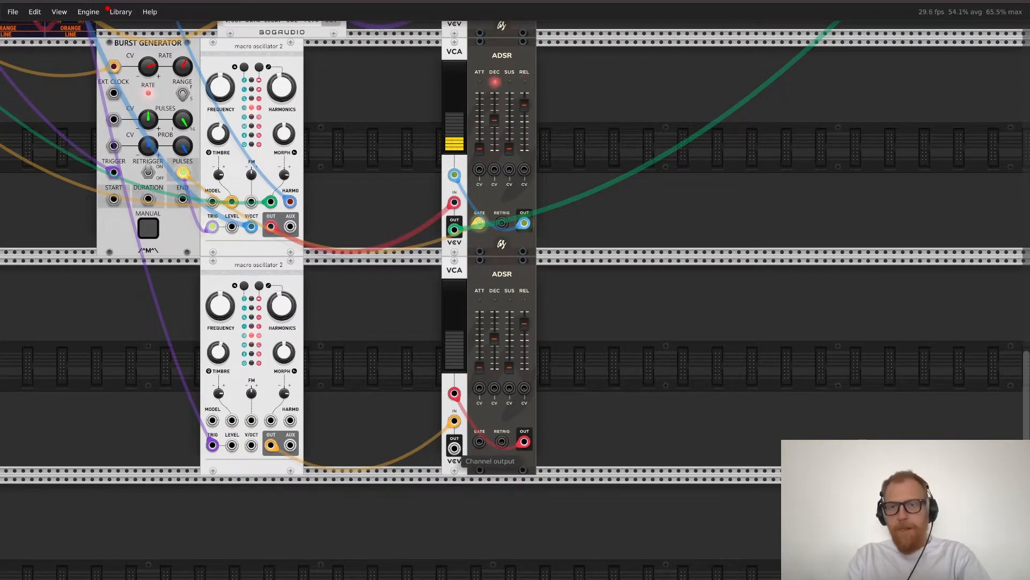
drag(454, 448, 729, 157)
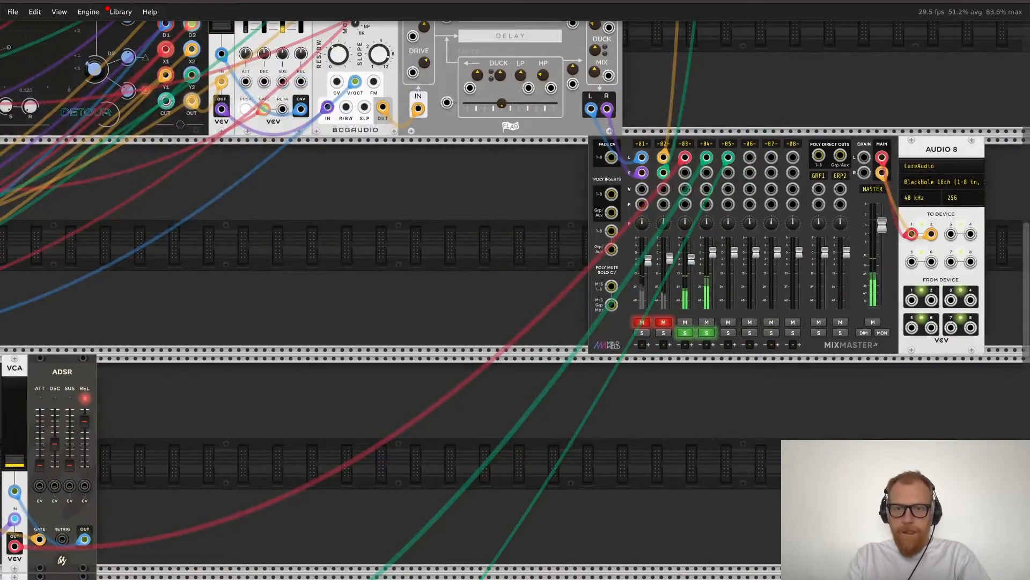
scroll(515, 300, down, 1)
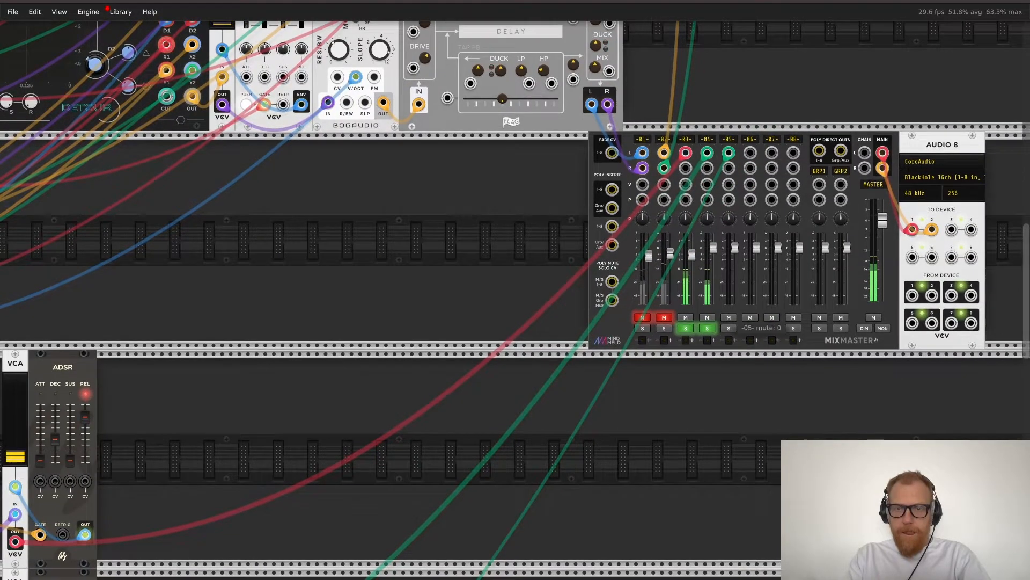
scroll(515, 301, down, 10)
scroll(515, 300, left, 13)
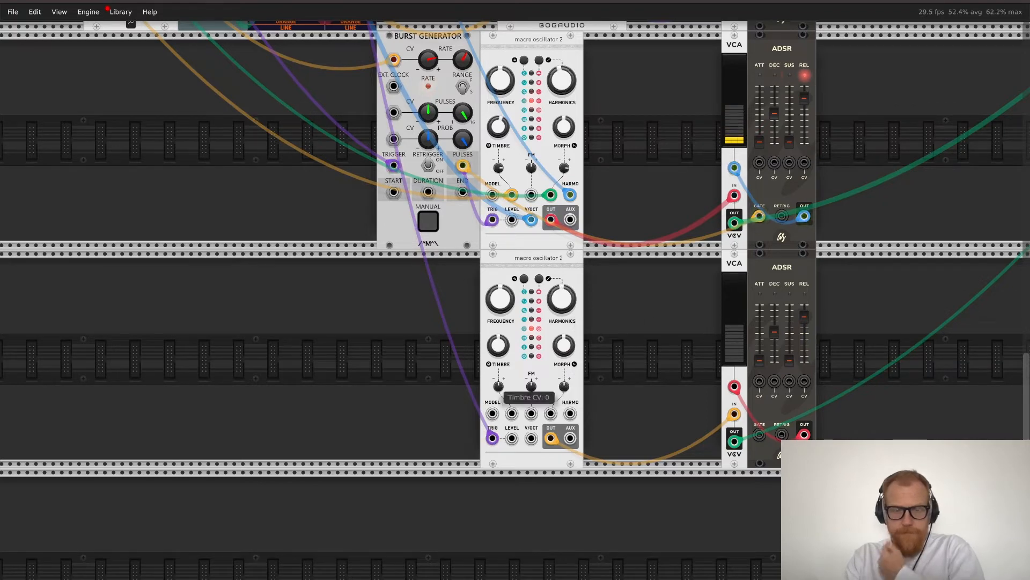
scroll(515, 289, up, 3)
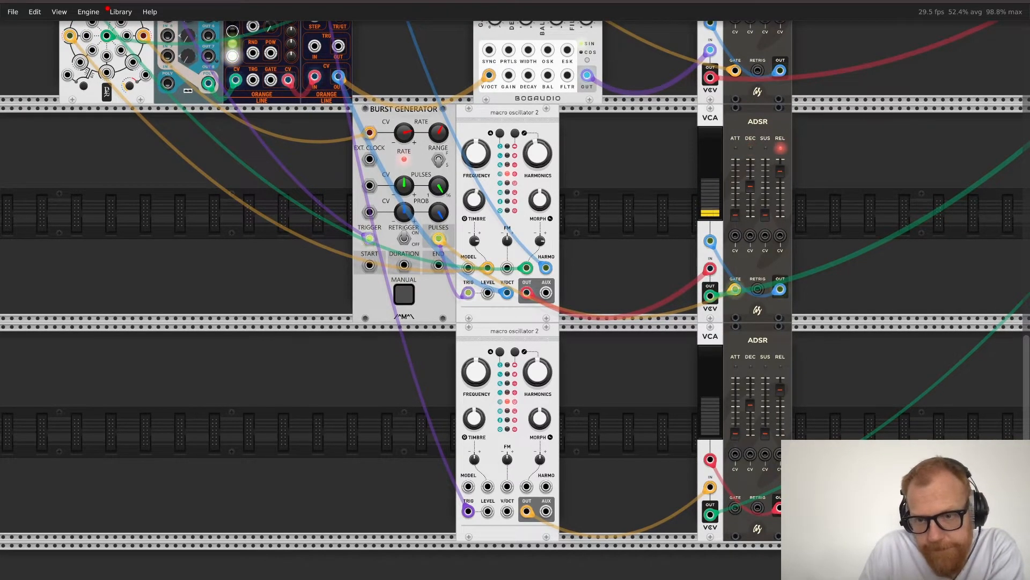
scroll(649, 434, right, 4)
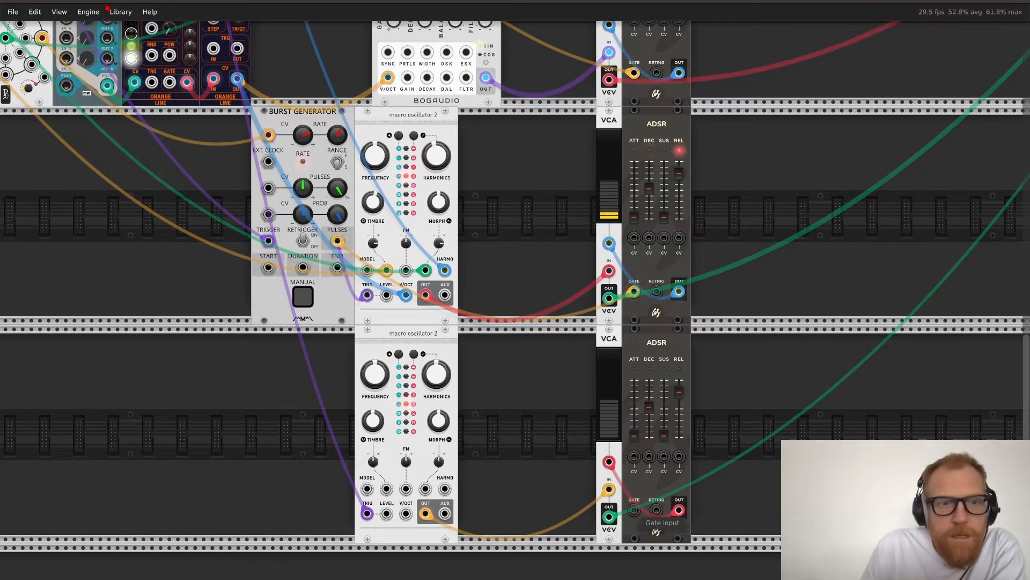
drag(637, 512, 636, 511)
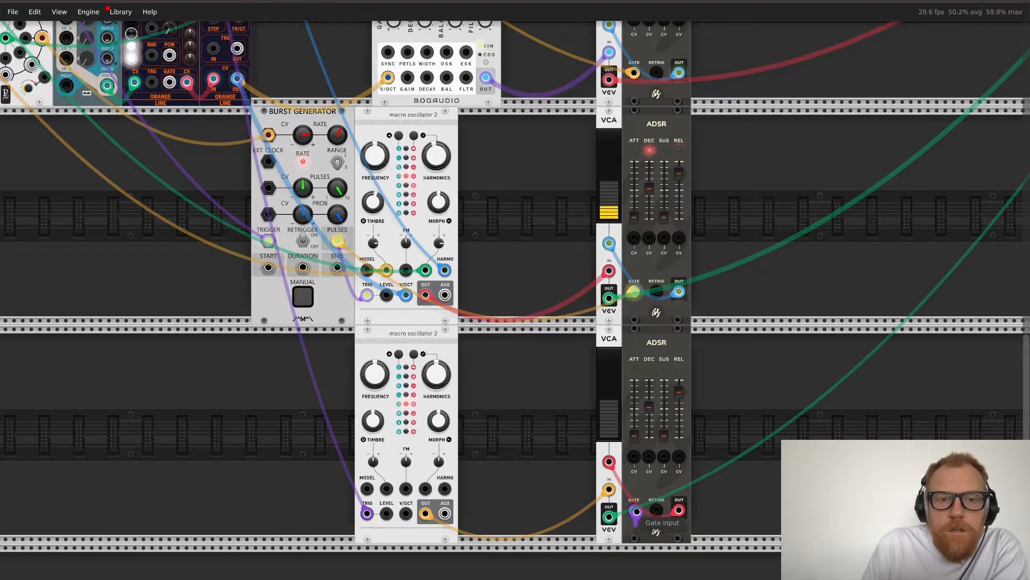
drag(636, 511, 636, 512)
Step: Lower the Burst Generator's rate CV amount and set its pulse output probability to 53.855 %
mouse_move(303, 134)
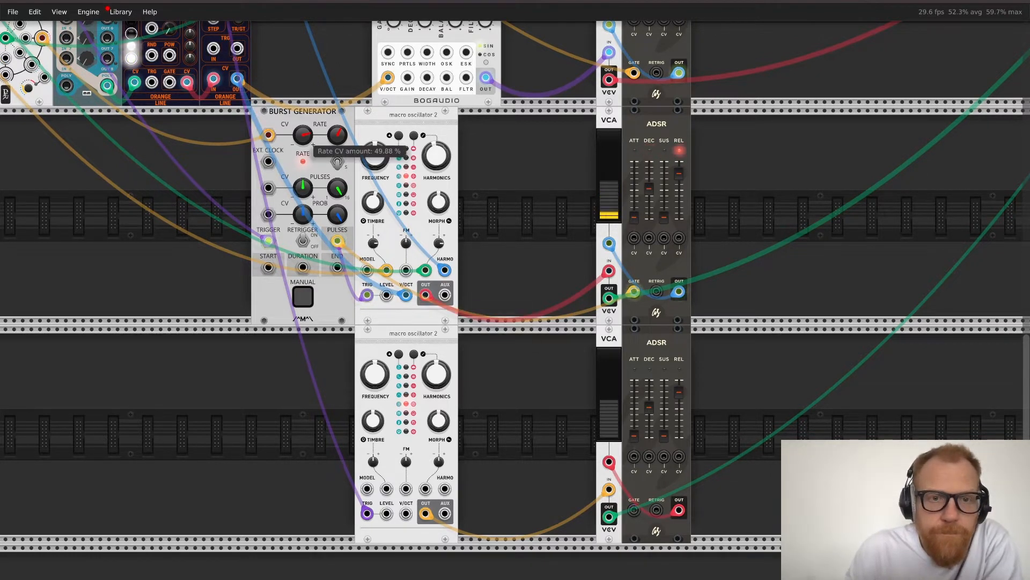
drag(303, 135, 303, 150)
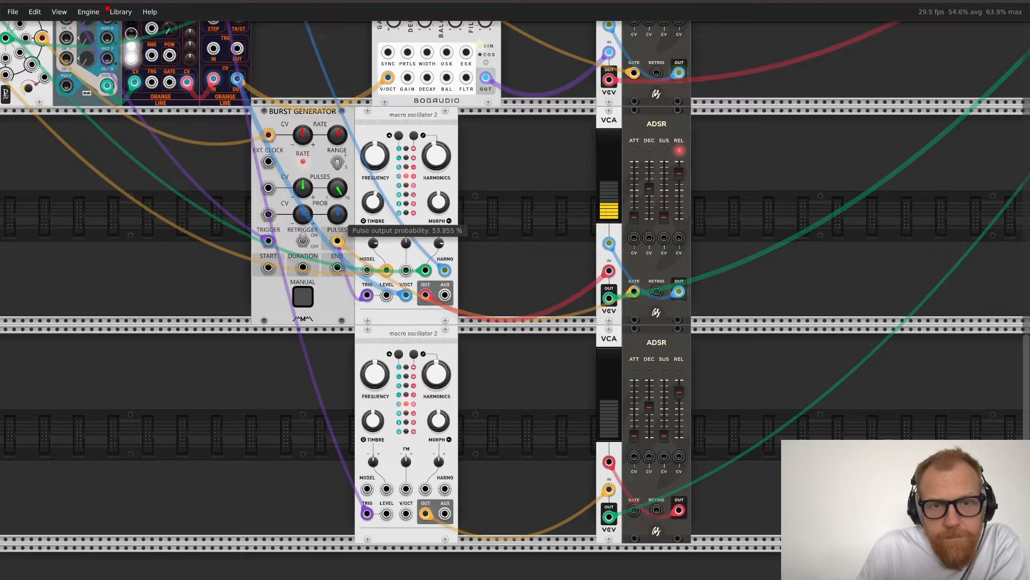
Step: Fine-tune the Burst Generator's pulse output probability and place a duplicate of the module directly beside the second Macro Oscillator 2
drag(337, 214, 337, 217)
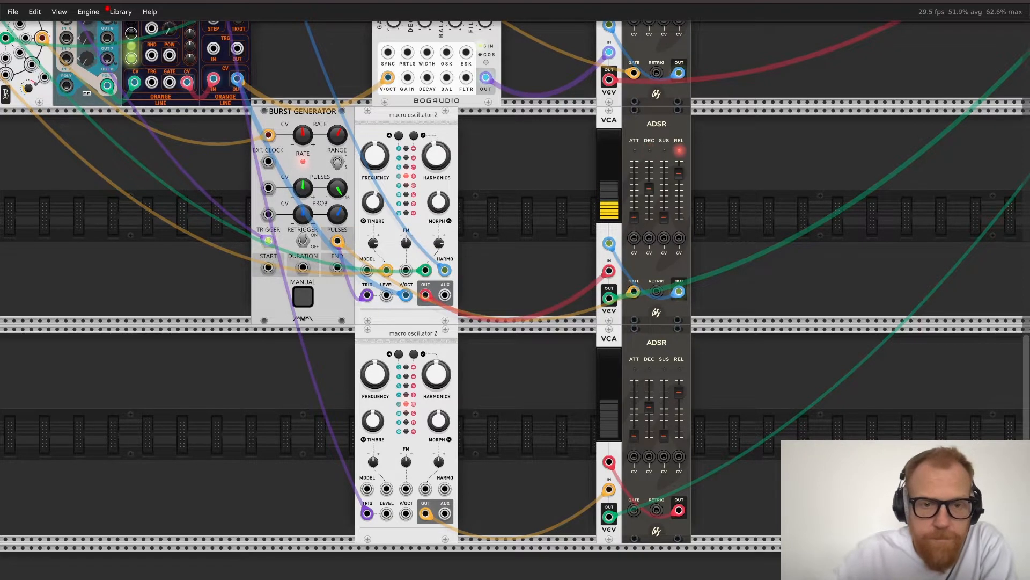
scroll(515, 290, left, 2)
scroll(515, 290, down, 1)
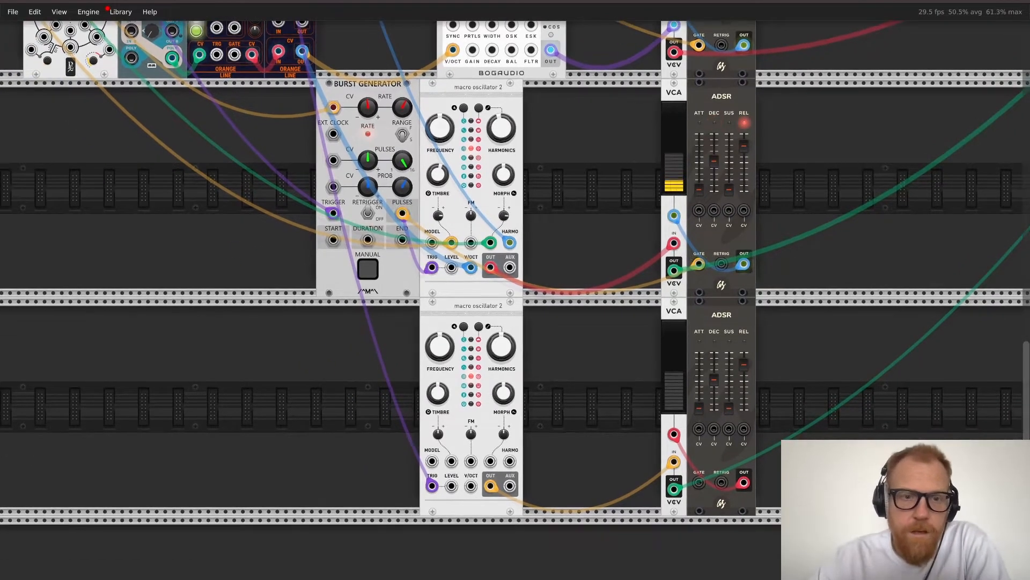
key(ctrl+d)
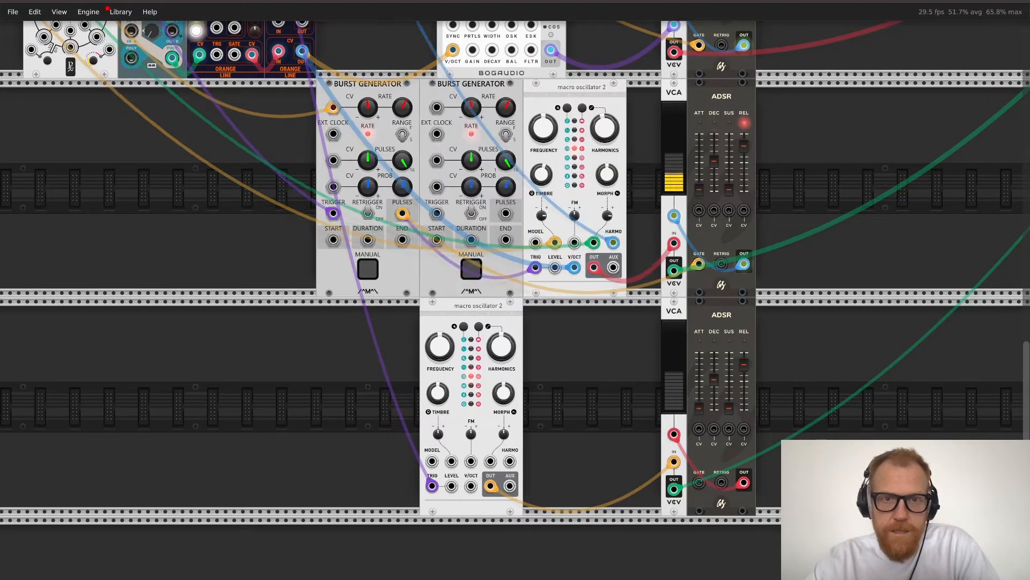
drag(454, 173, 351, 391)
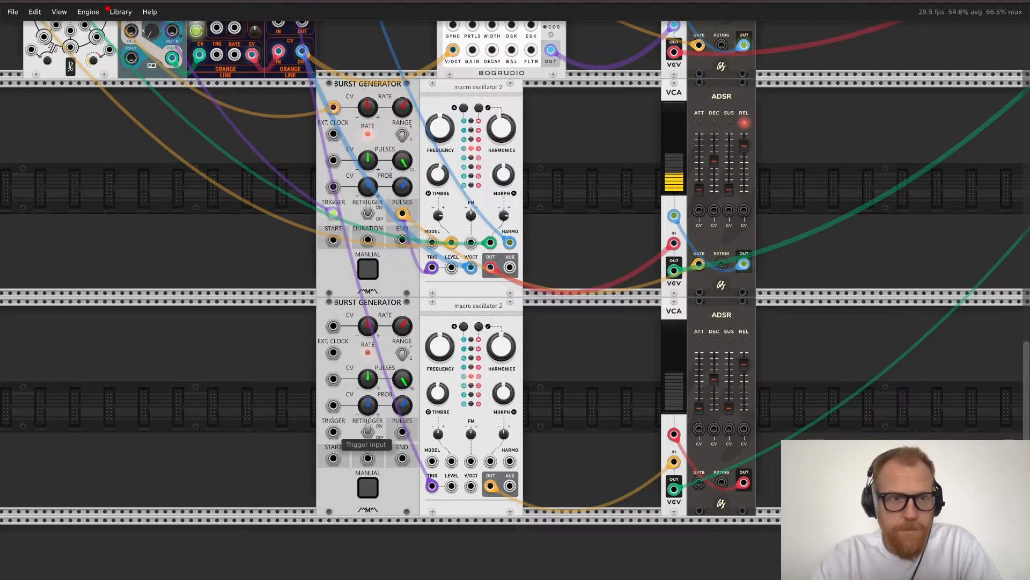
Step: Patch the random sampler's first output into the duplicated Burst Generator's trigger input
drag(333, 431, 169, 288)
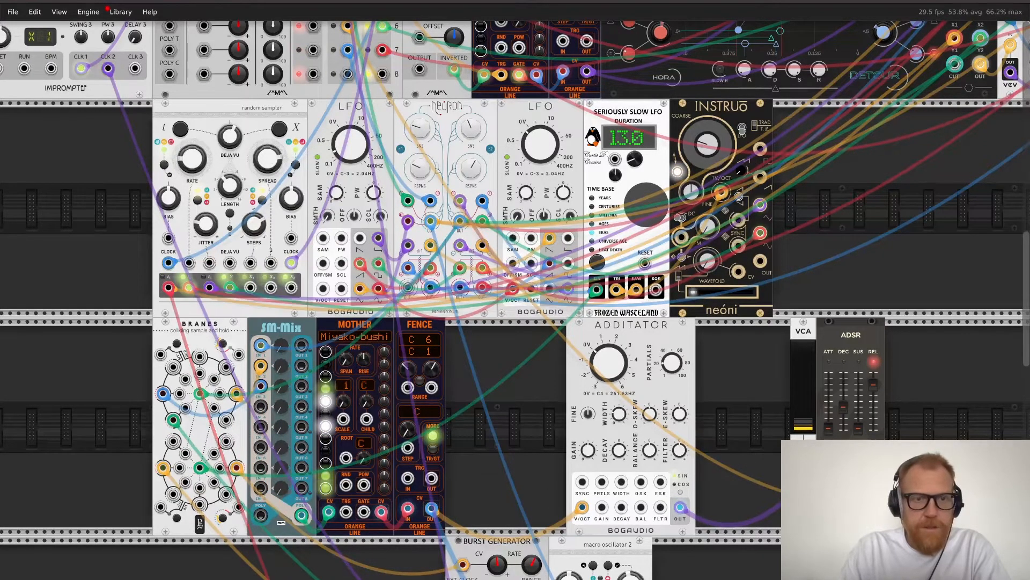
scroll(515, 300, down, 15)
scroll(515, 301, right, 11)
scroll(516, 301, down, 2)
scroll(515, 301, left, 3)
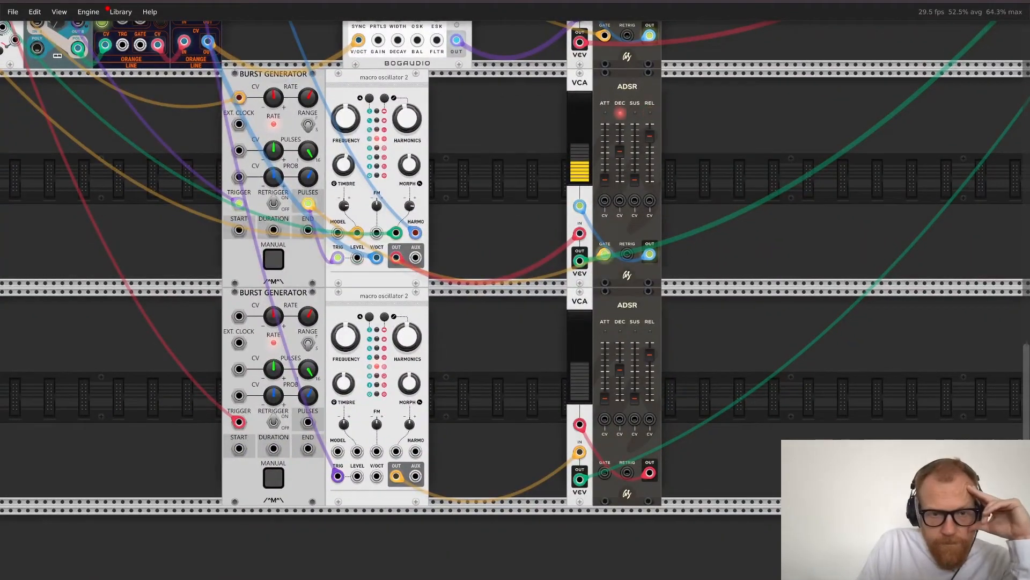
Step: Route the new Burst Generator's pulse output to the lower ADSR's gate and, replacing the existing cable, to the second Macro Oscillator 2's trigger input
drag(307, 422, 459, 506)
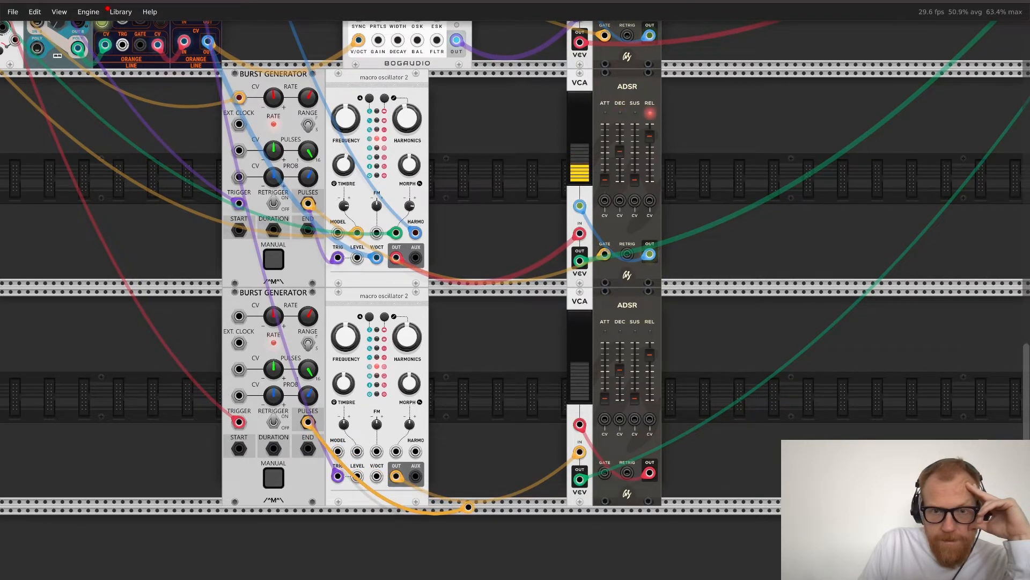
drag(468, 506, 604, 473)
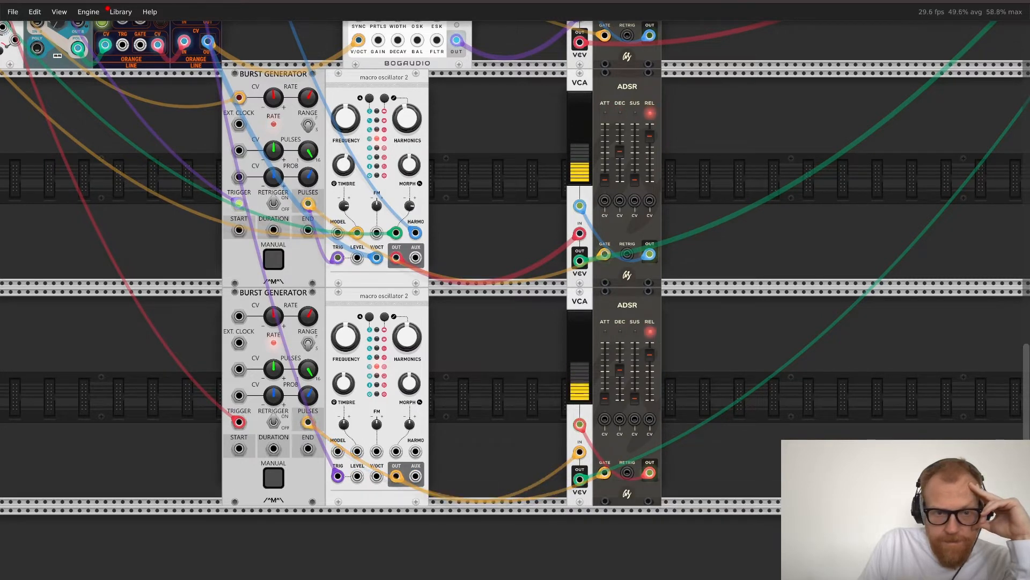
drag(337, 476, 198, 417)
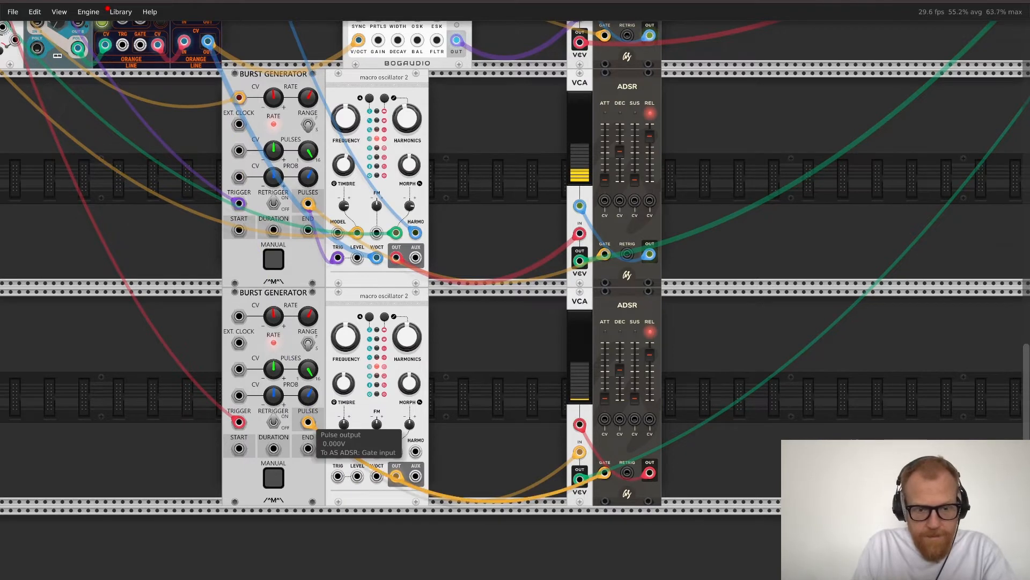
drag(309, 423, 338, 476)
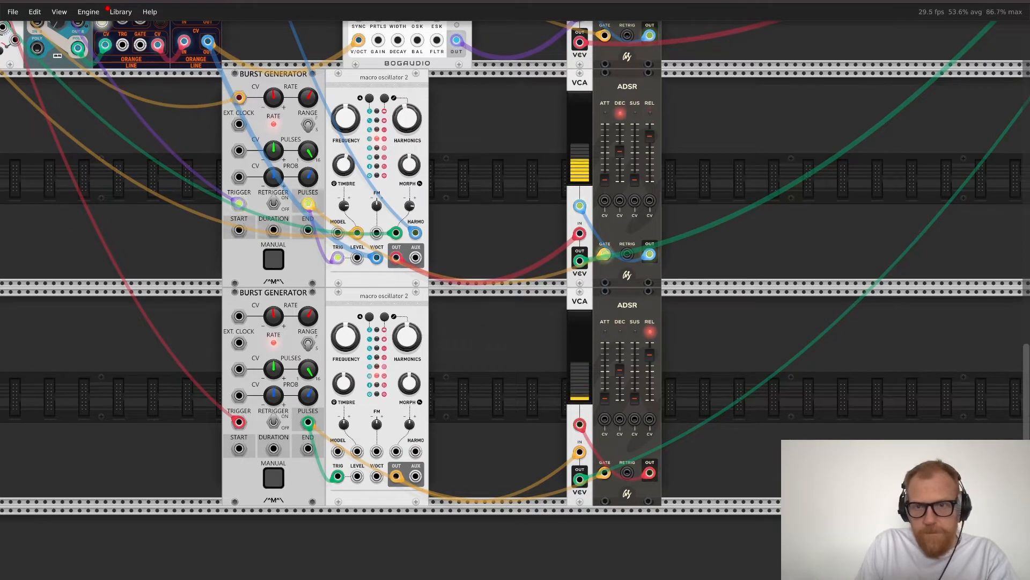
Step: Solo only channel 5 on the MixMaster to isolate the second Macro Oscillator 2 voice
scroll(515, 300, right, 12)
scroll(515, 301, up, 6)
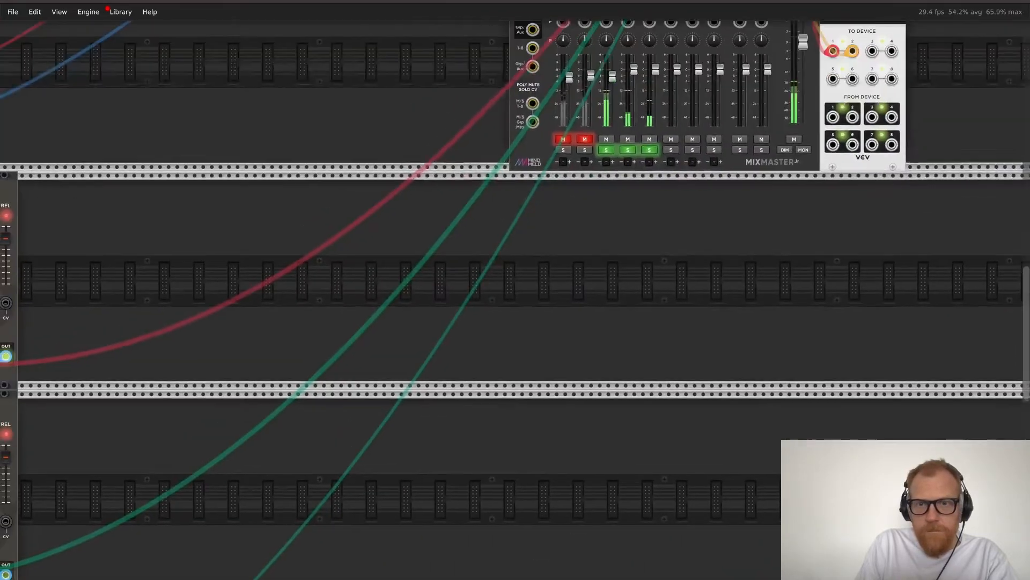
click(649, 149)
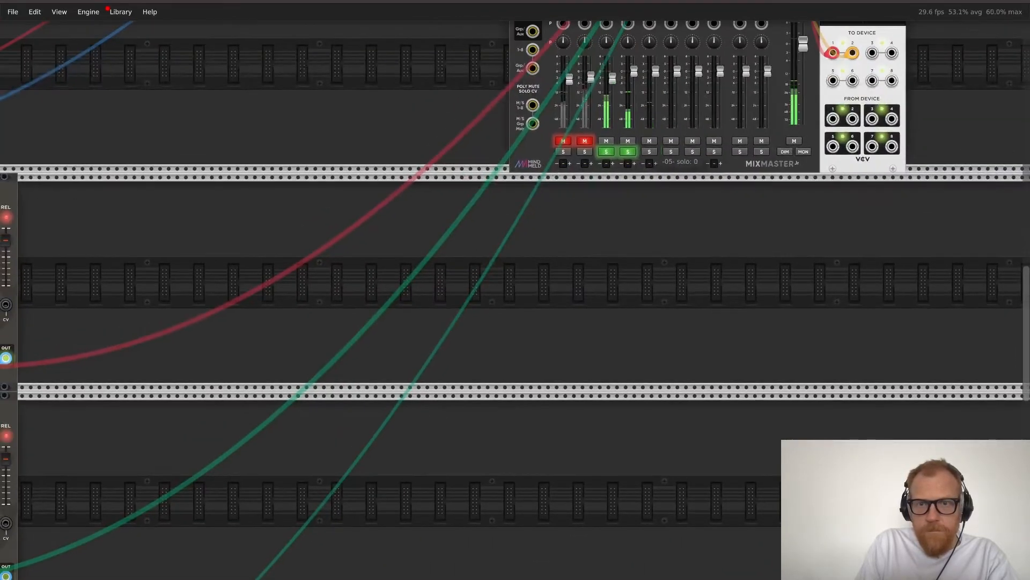
ctrl+click(649, 152)
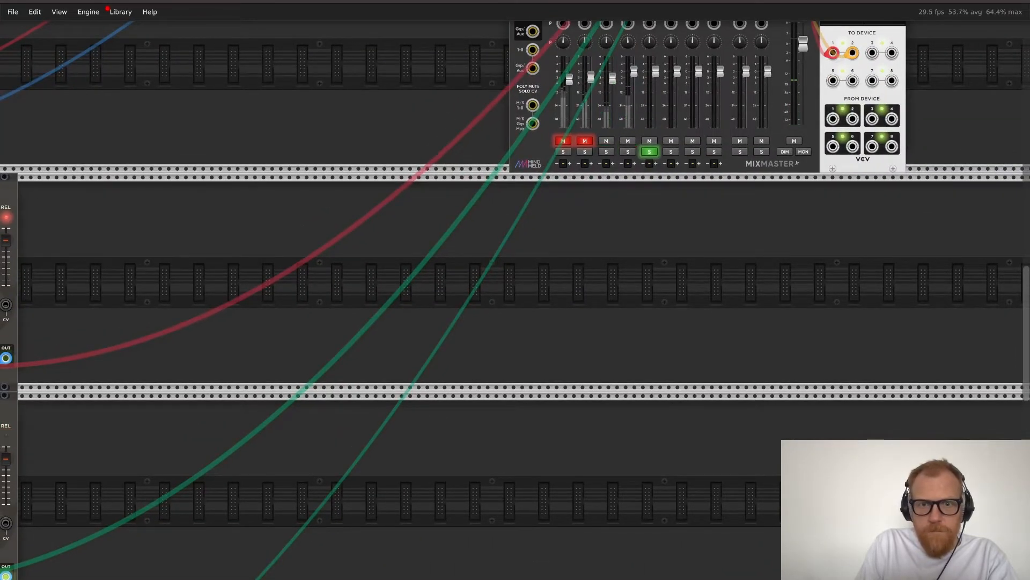
Step: Shape the lower voice with Macro Oscillator 2 harmonics at about 68 %, frequency reset to default, and an adjusted ADSR sustain level
scroll(515, 301, left, 13)
scroll(515, 300, down, 10)
scroll(515, 300, up, 2)
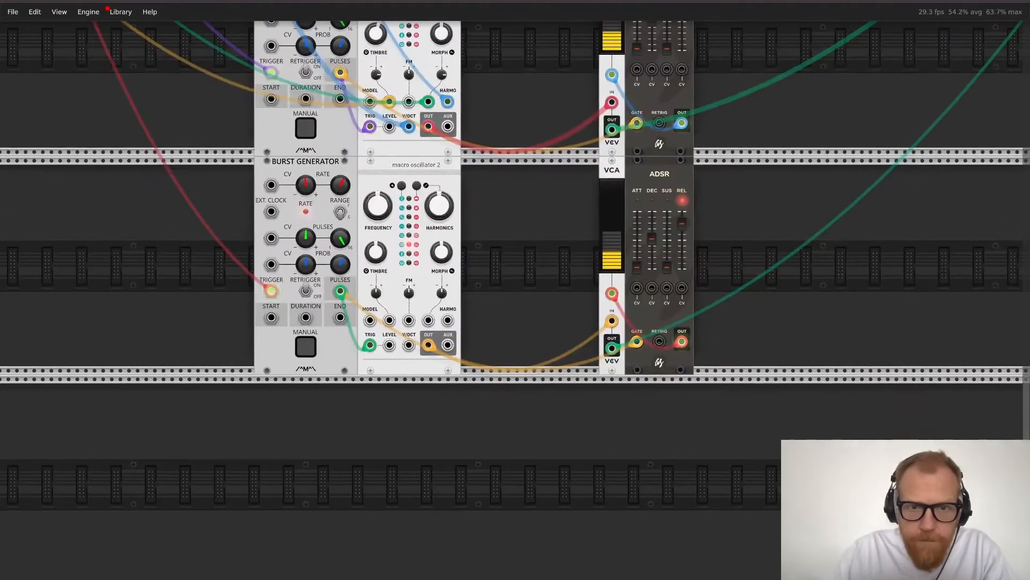
drag(447, 213, 447, 161)
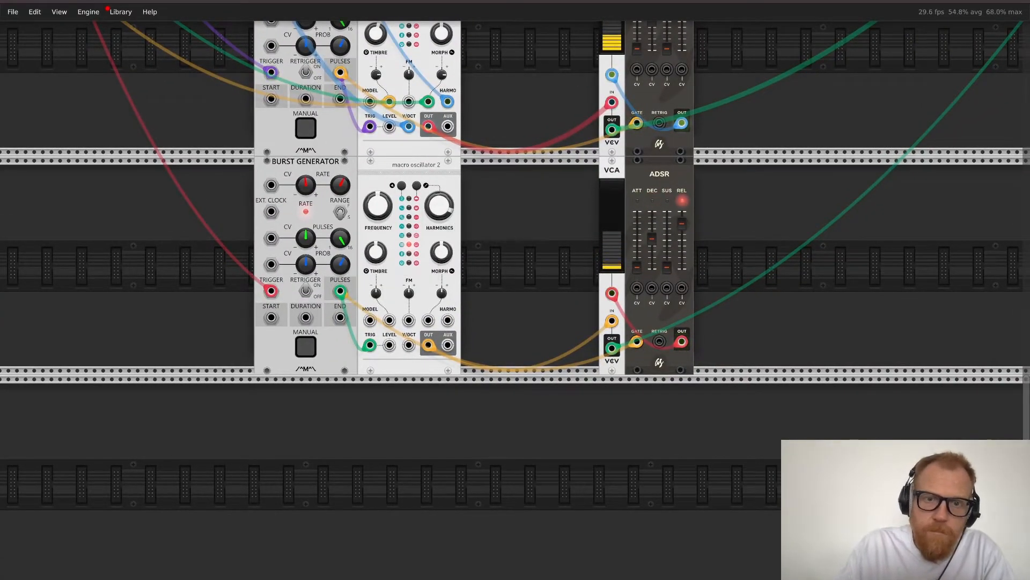
drag(378, 206, 378, 150)
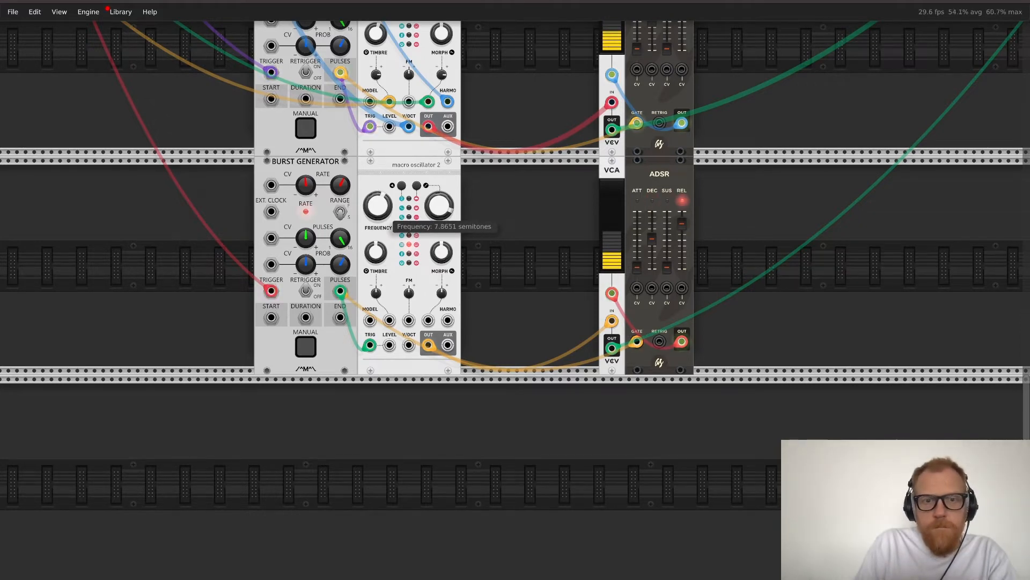
double_click(377, 206)
drag(375, 253, 375, 223)
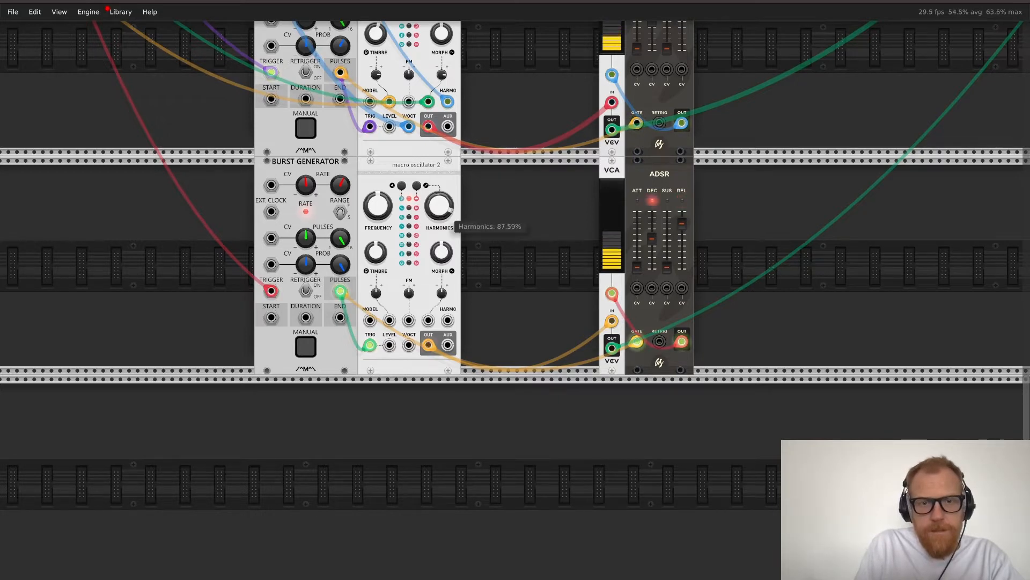
drag(439, 205, 439, 226)
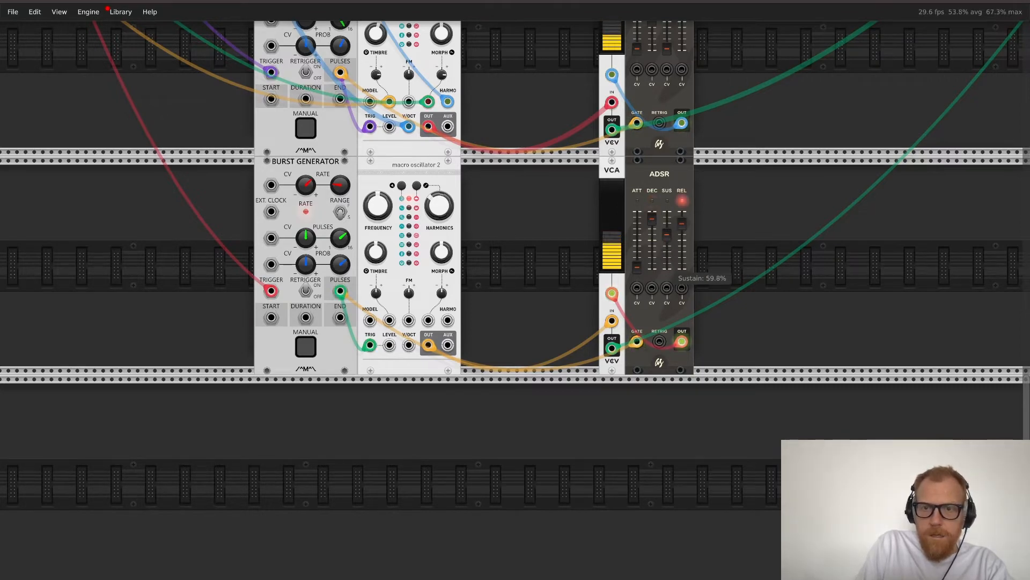
drag(667, 234, 681, 221)
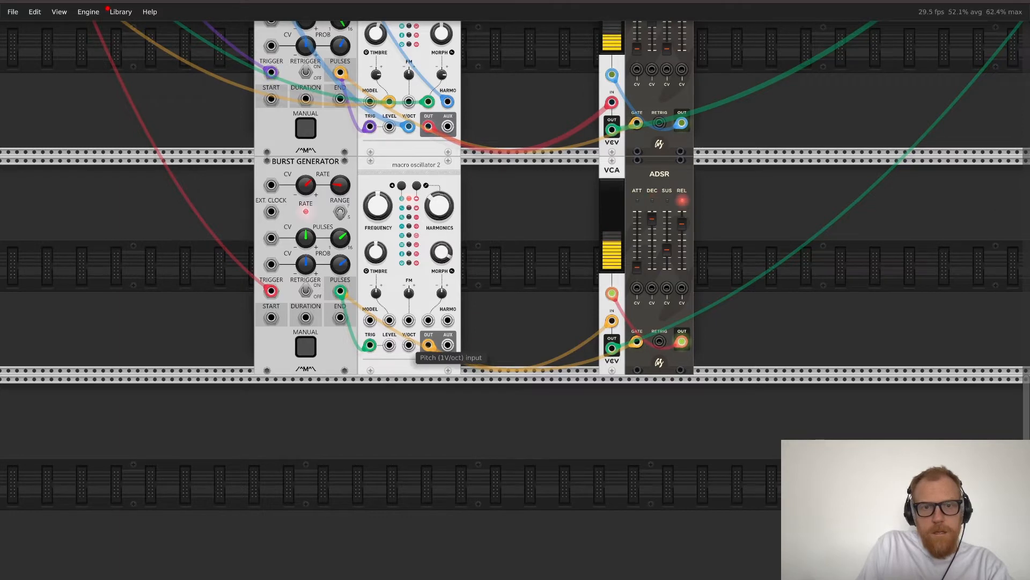
Step: Duplicate the Fence module beside the lower Burst Generator and route Mother's CV output through it into the second Macro Oscillator 2's V/OCT input
drag(409, 345, 158, 399)
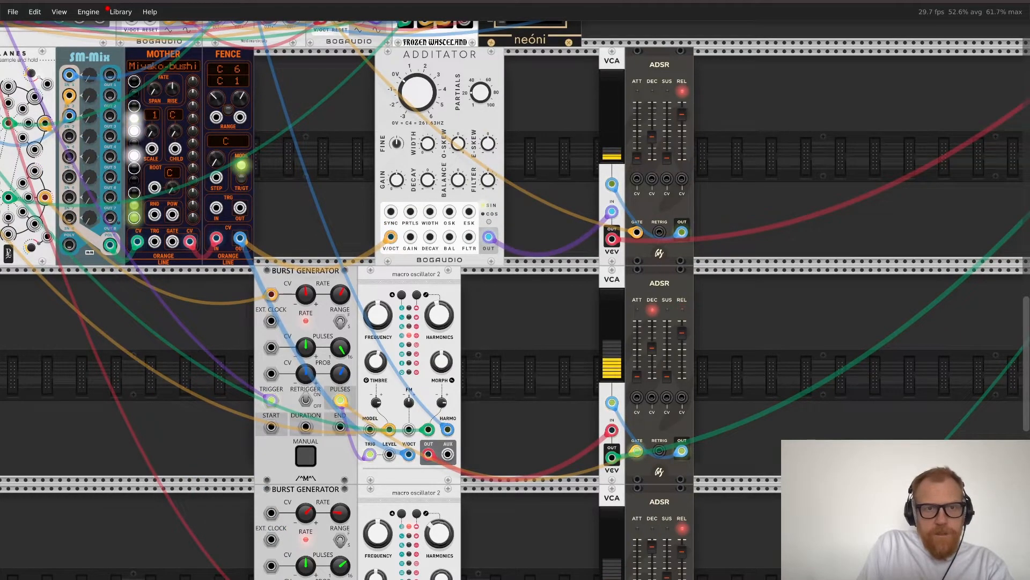
key(ctrl+d)
drag(279, 197, 228, 566)
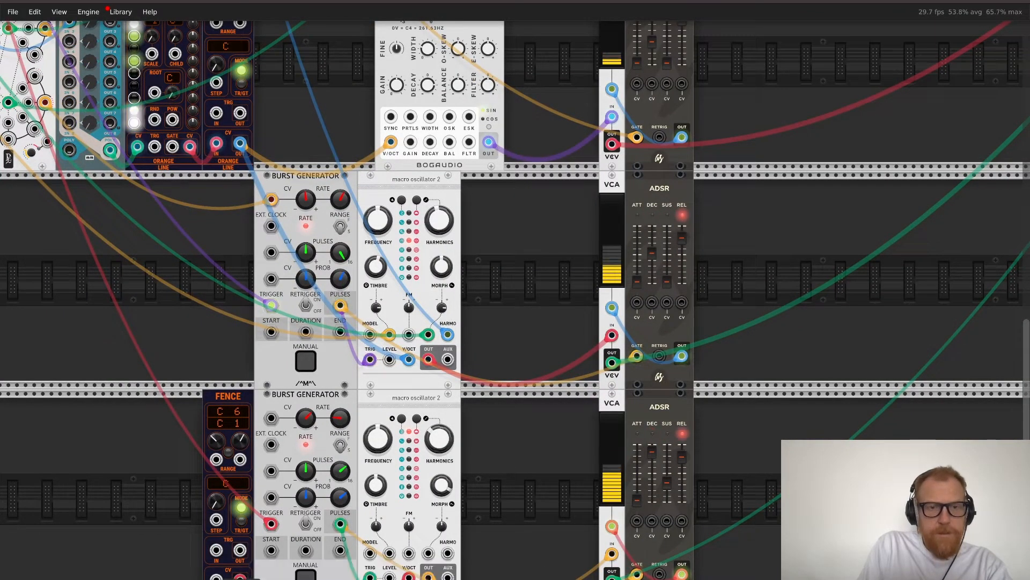
drag(217, 575, 189, 146)
scroll(193, 161, down, 5)
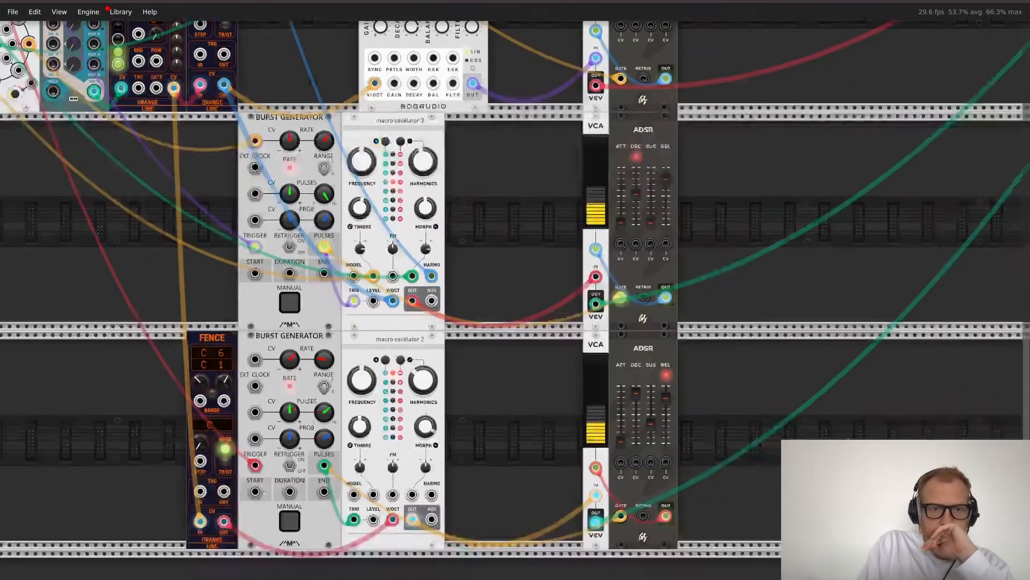
Step: Set the duplicated Fence's range to an upper bound of E2 and a lower bound of A0
drag(206, 277, 206, 361)
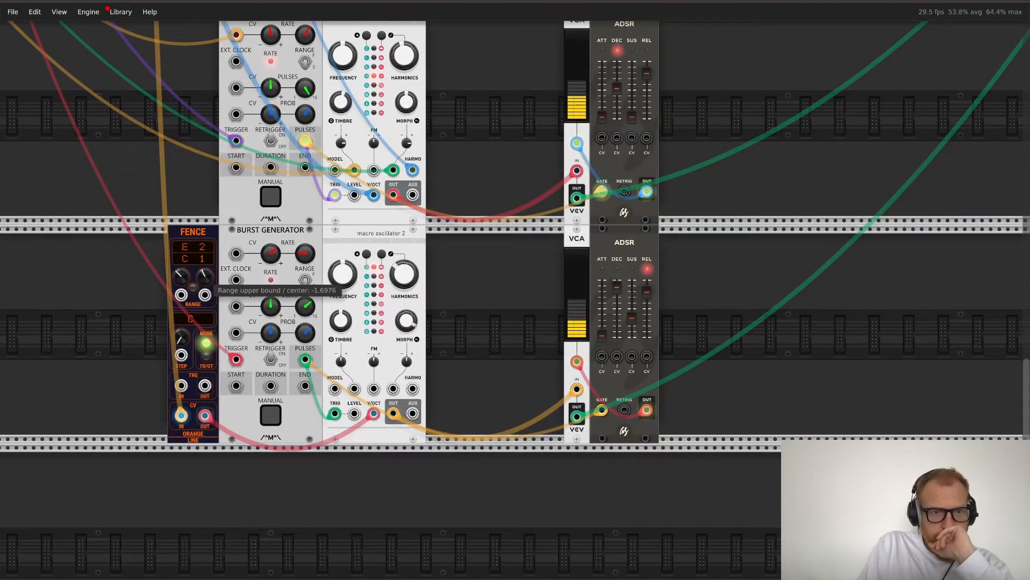
drag(180, 277, 181, 292)
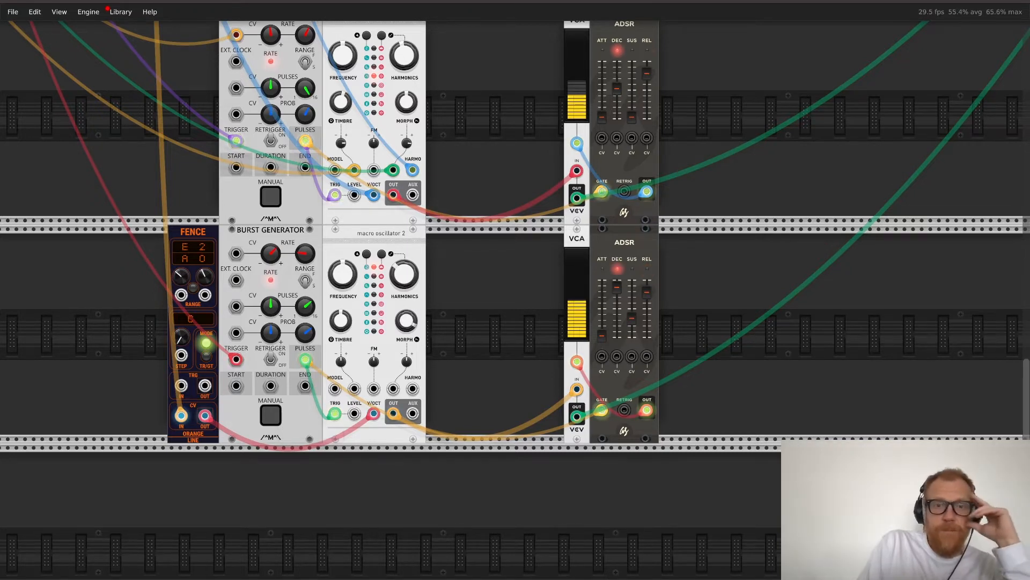
scroll(688, 214, up, 5)
scroll(689, 214, left, 3)
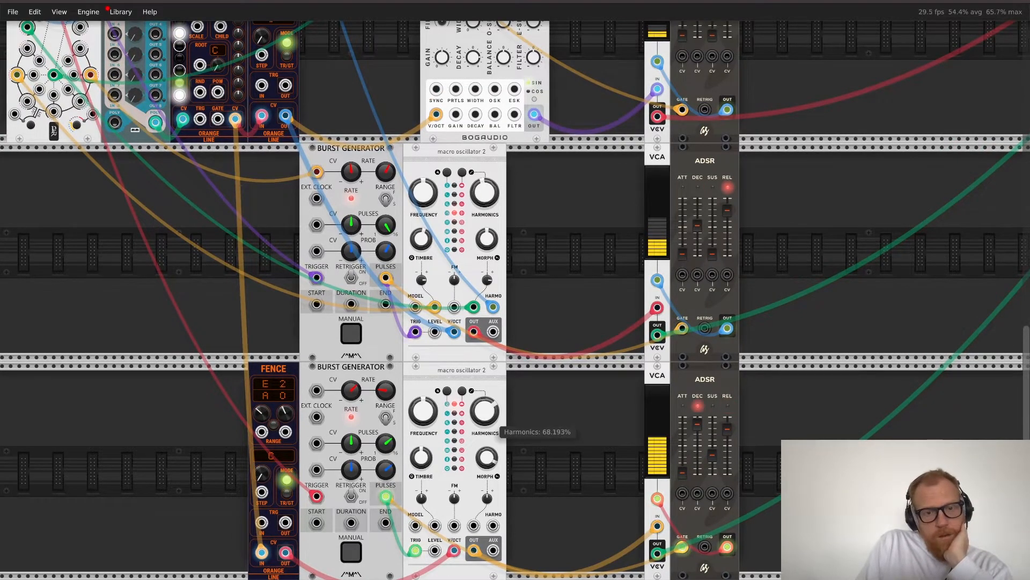
Step: Set the lower macro oscillator 2's timbre to about 36.1% and its harmonics to about 52.5%
mouse_move(421, 458)
mouse_down()
mouse_move(420, 473)
mouse_move(421, 455)
mouse_up()
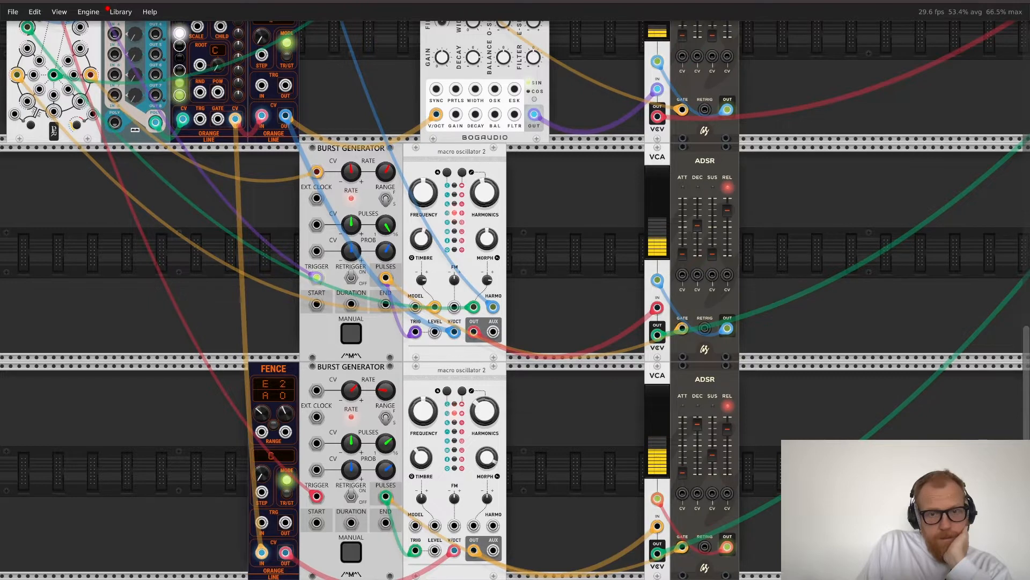
mouse_move(421, 458)
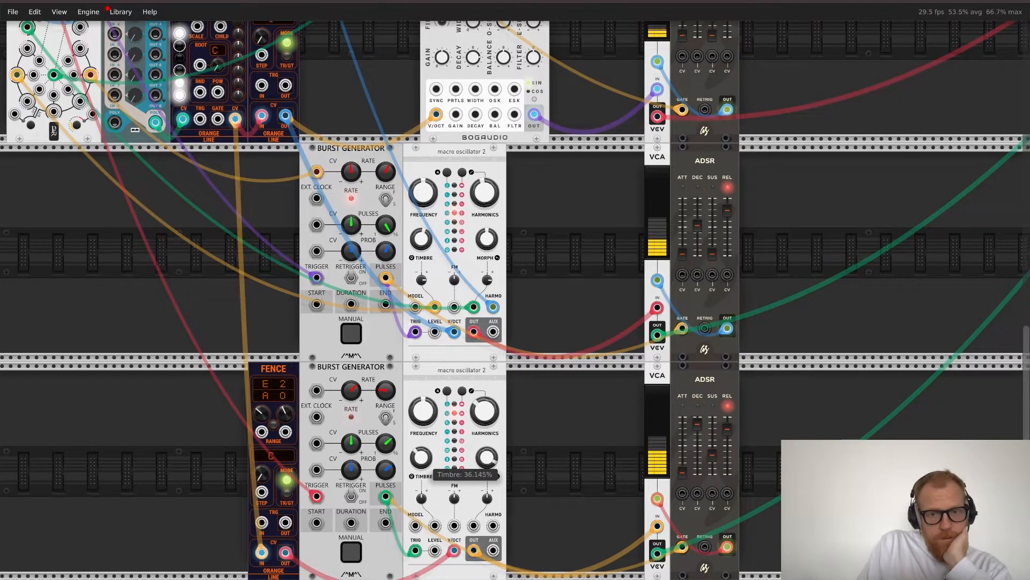
mouse_move(485, 411)
drag(484, 411, 484, 413)
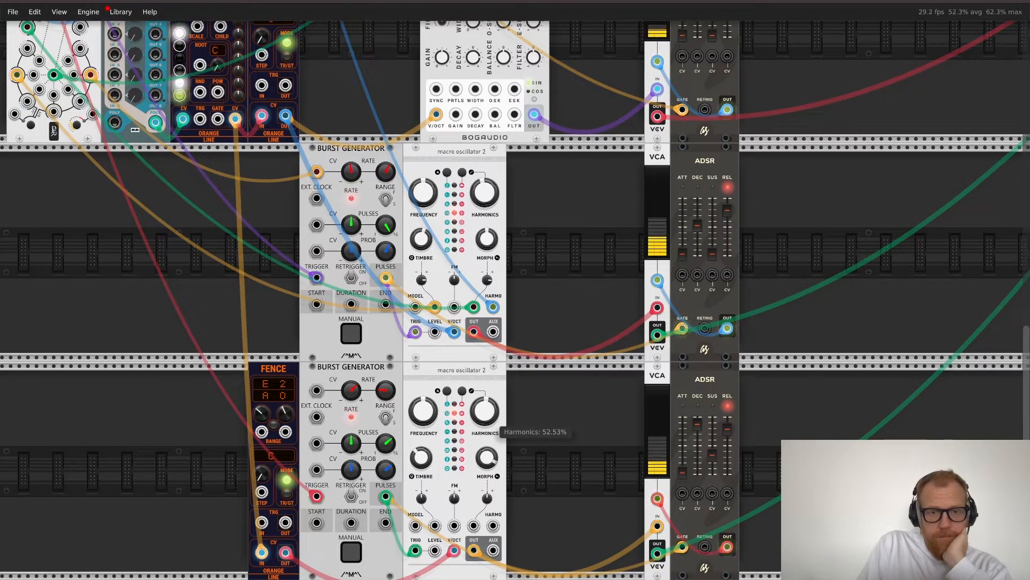
Step: Switch the solo on the MixMaster mixer from channel 5 to channel 4
scroll(703, 244, right, 15)
scroll(703, 244, up, 4)
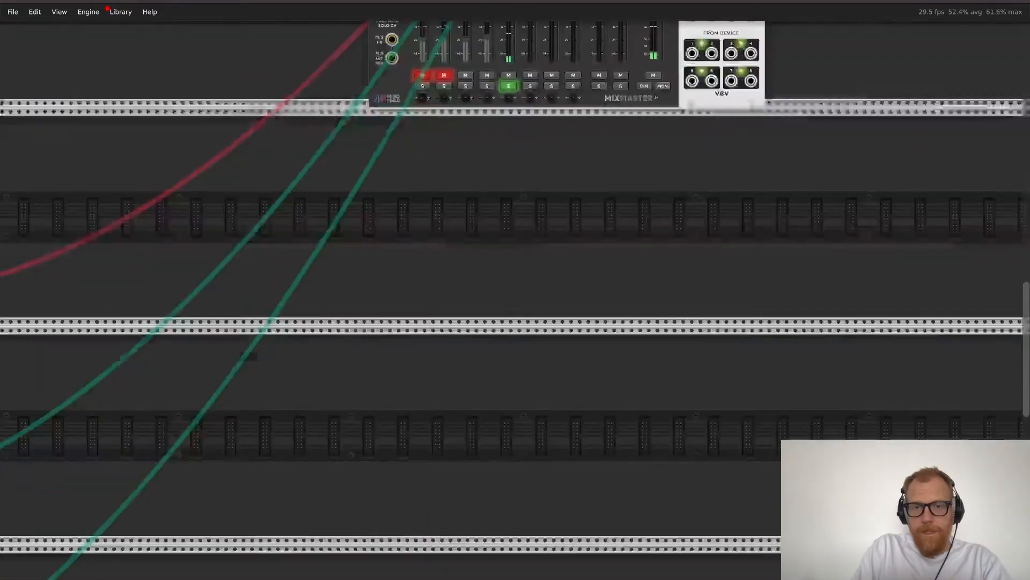
scroll(515, 301, up, 4)
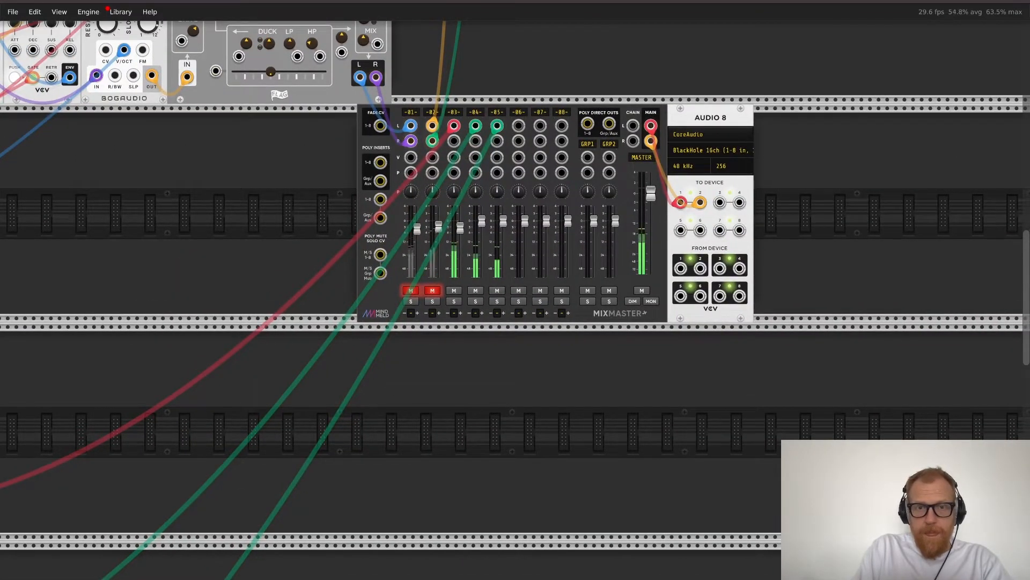
scroll(516, 300, down, 1)
scroll(515, 300, left, 1)
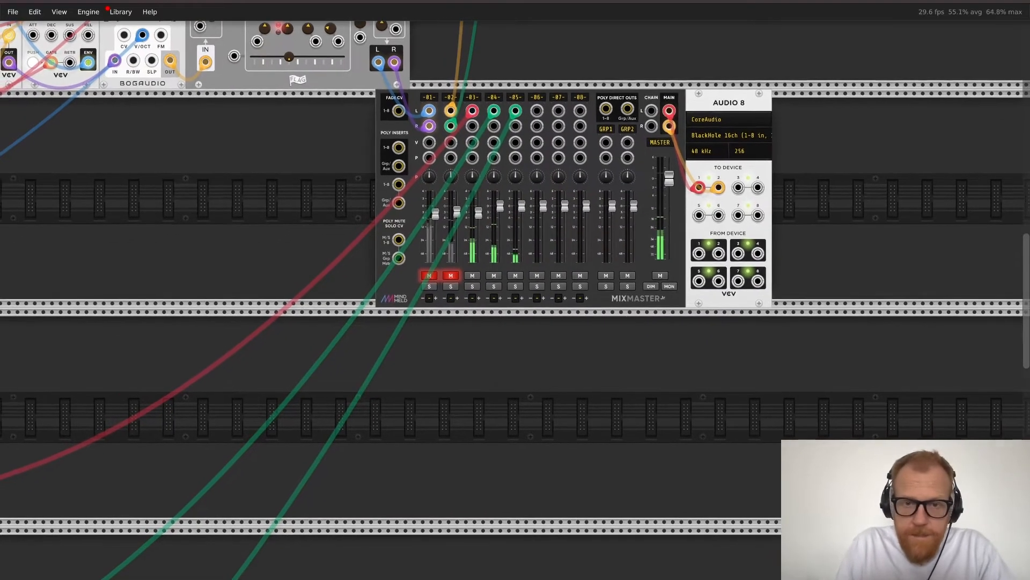
Step: Search the module browser for "delay"
scroll(515, 300, down, 8)
scroll(515, 301, left, 15)
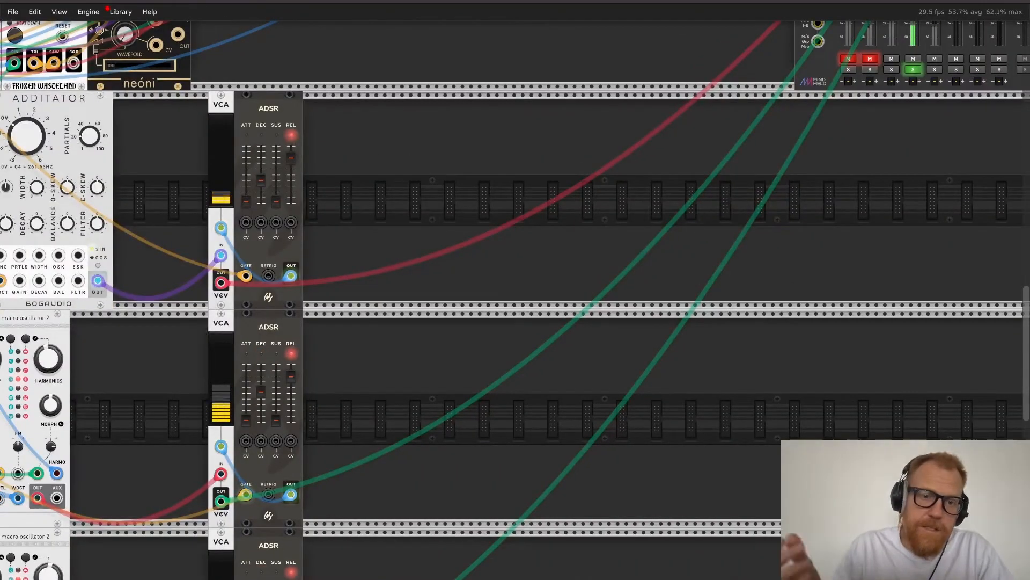
key(Return)
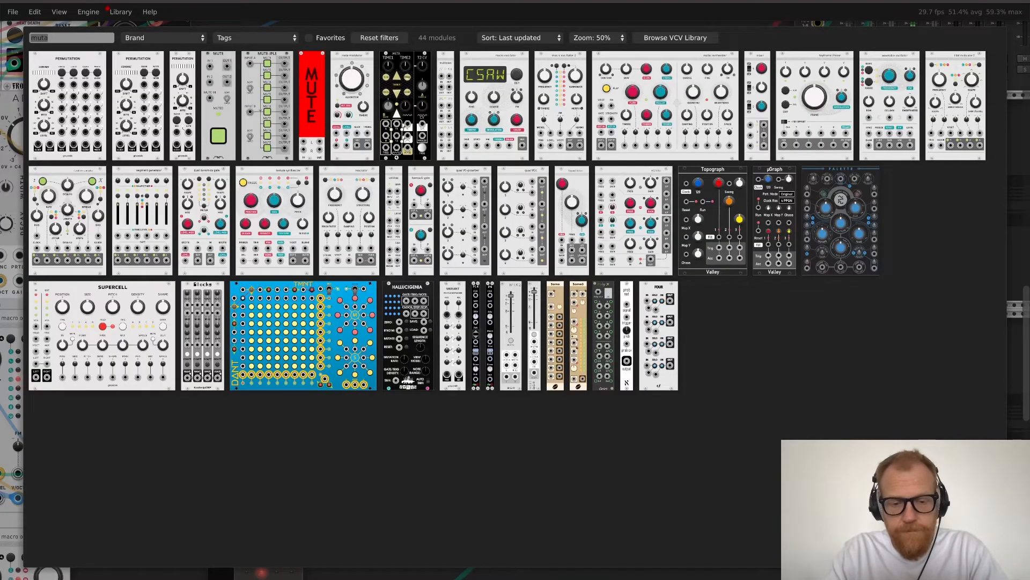
text(del)
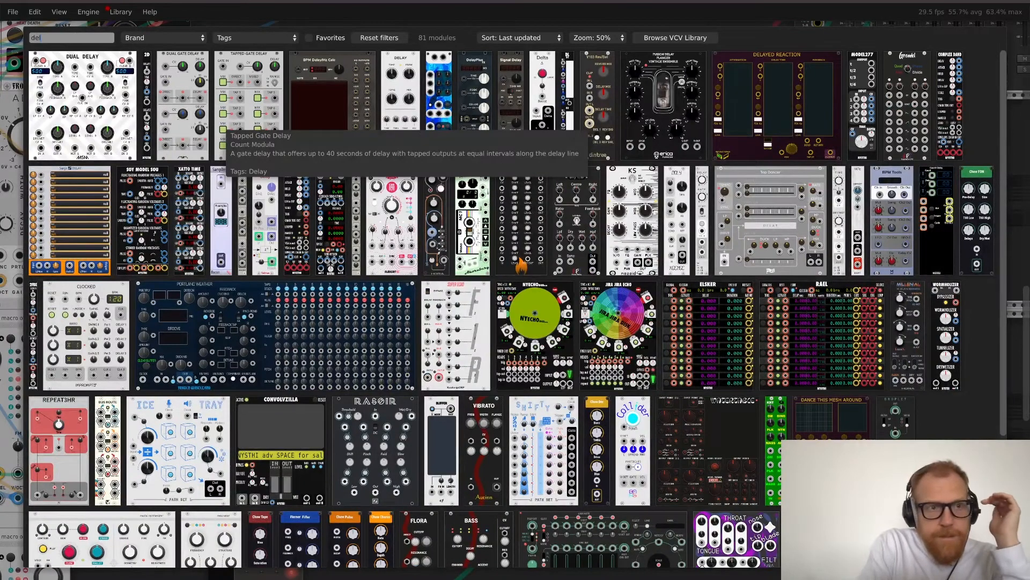
text(ay)
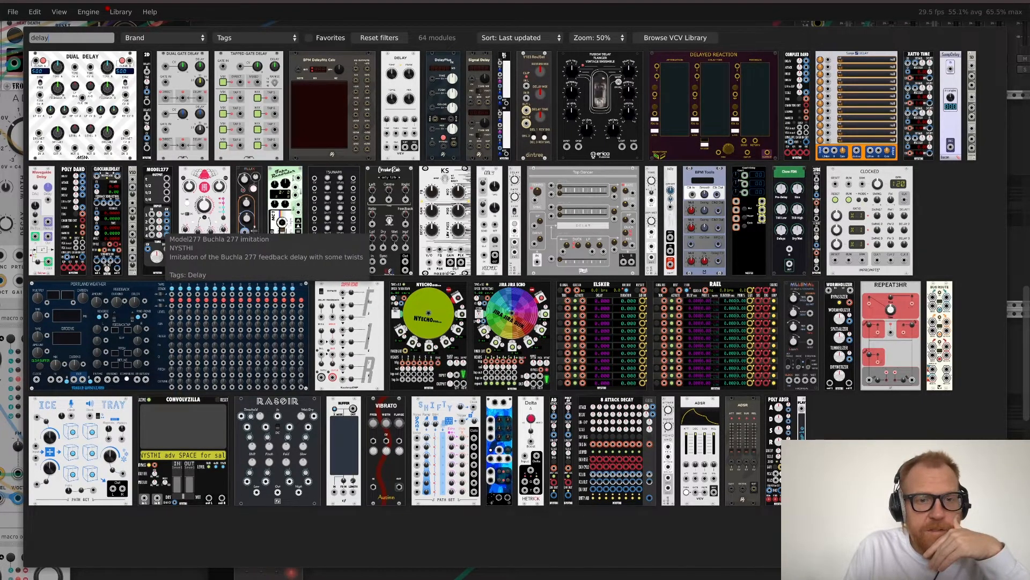
Step: Try out NYSTHI's Model277, remove it and place NYSTHI's ClockableDelay in the same row, beside the soloed voice's ADSR
click(159, 228)
scroll(515, 301, down, 2)
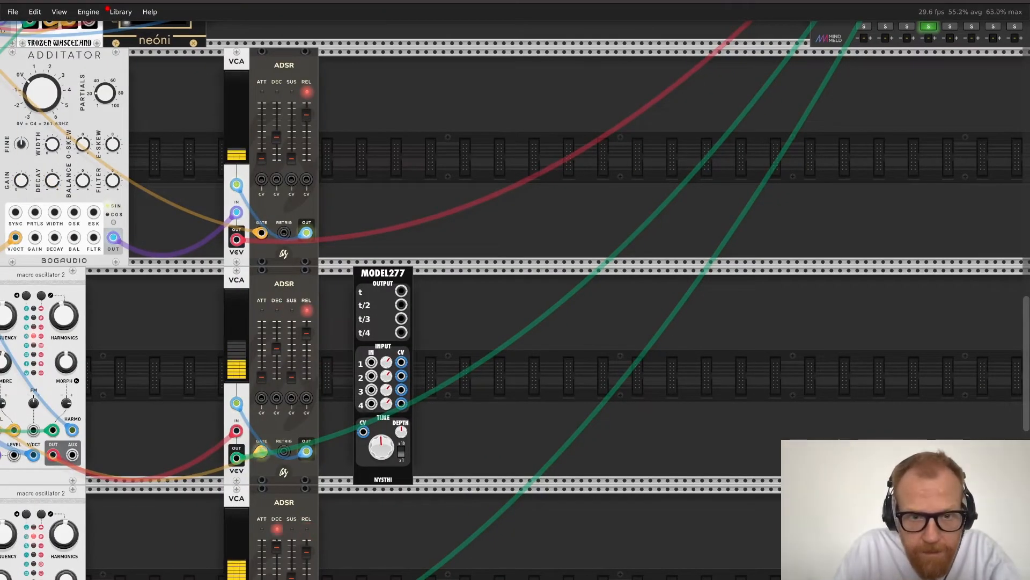
right_click(477, 353)
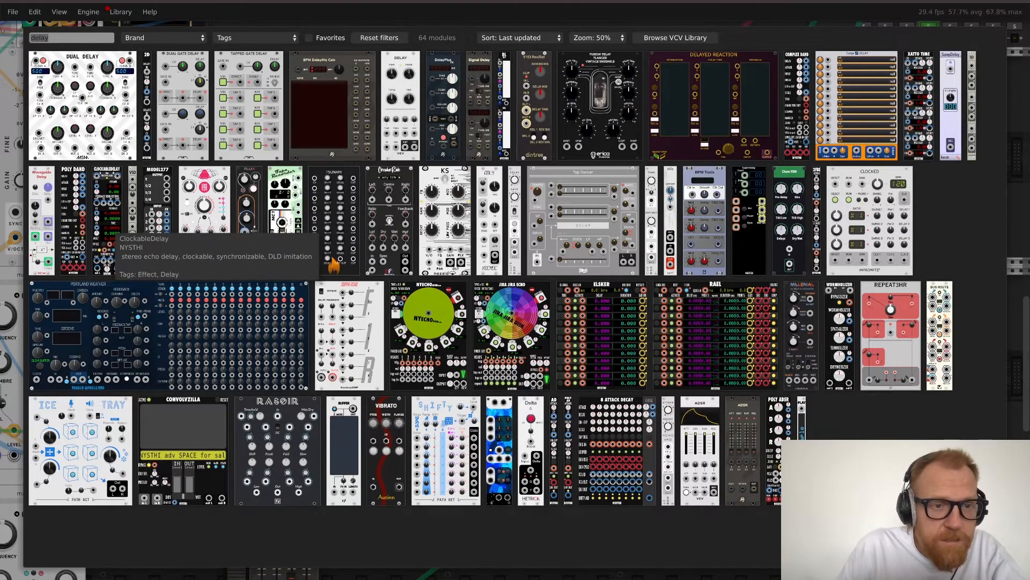
click(107, 226)
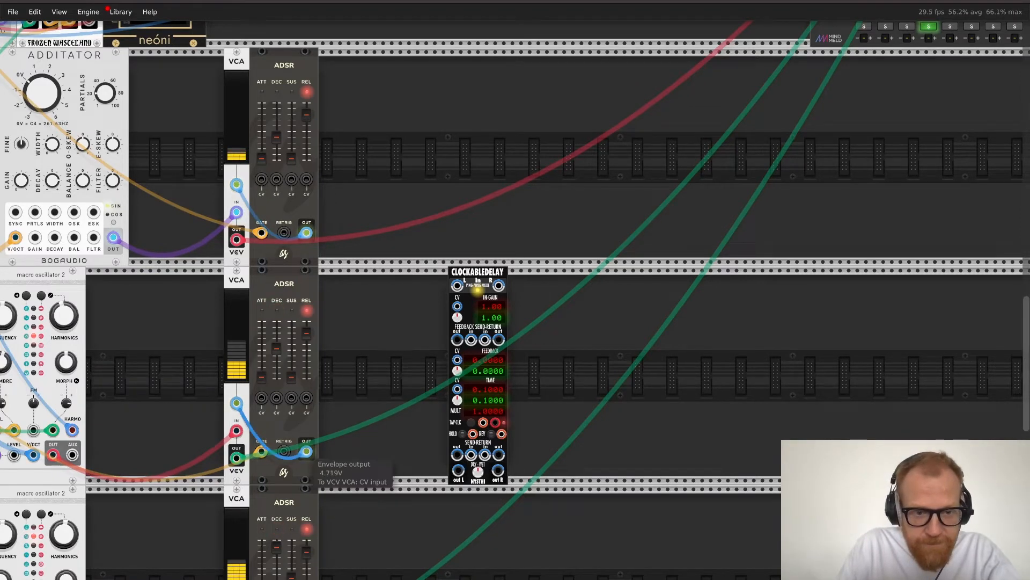
Step: Move the soloed voice's mixer cable off the VCA and patch ClockableDelay's left and right outputs into mixer channel 4's left and right inputs
drag(236, 457, 713, 133)
scroll(720, 192, up, 5)
scroll(719, 192, right, 4)
scroll(713, 134, down, 8)
scroll(713, 134, left, 9)
scroll(712, 134, right, 2)
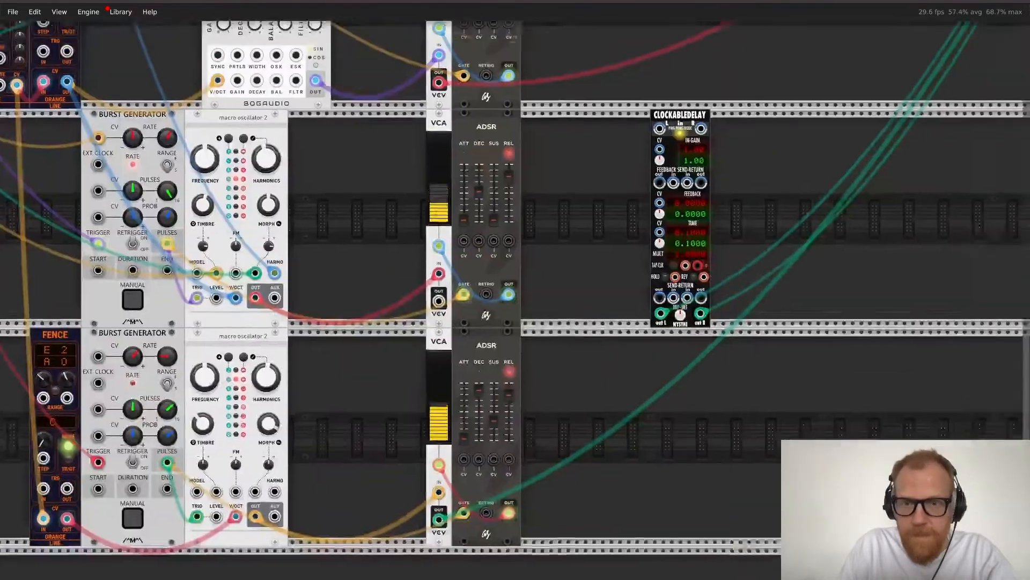
Step: Patch the upper oscillator voice's VCA output into both the left and right inputs of ClockableDelay
scroll(467, 444, up, 1)
scroll(467, 445, right, 1)
drag(648, 139, 690, 138)
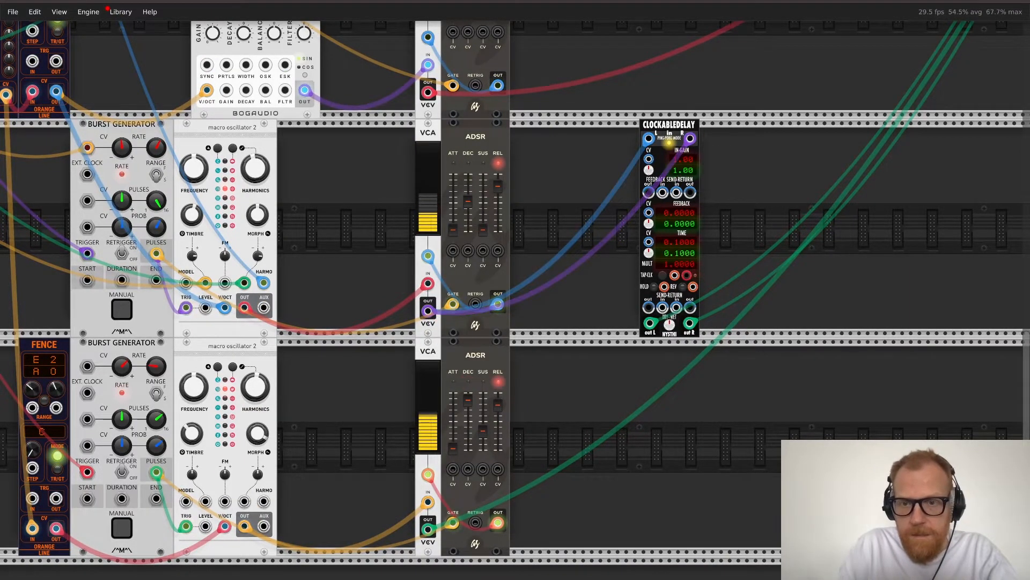
Step: Try raising ClockableDelay's input gain CV amount to about 1.58, and reset it to its default
scroll(515, 300, right, 4)
scroll(515, 301, down, 1)
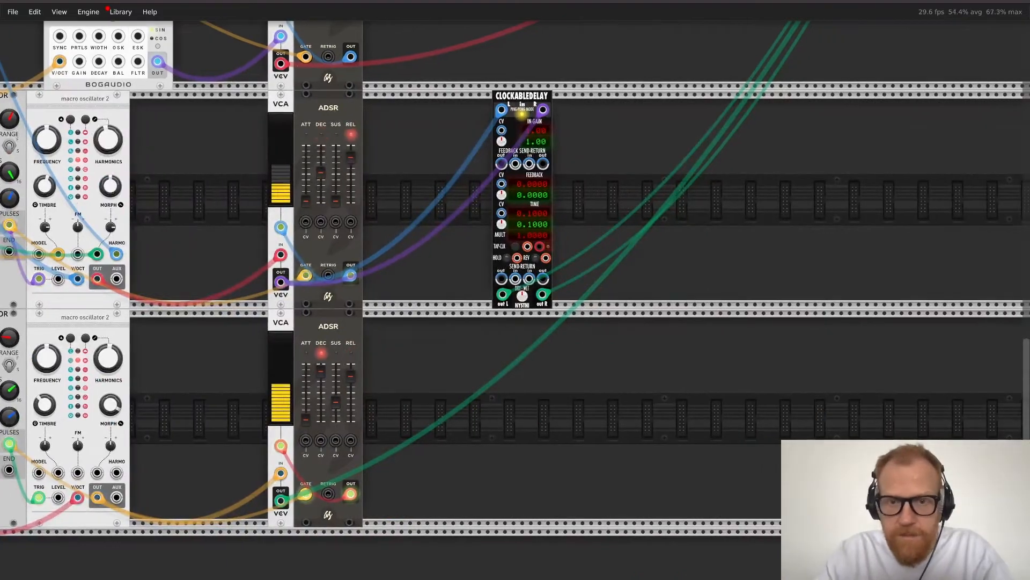
ctrl+scroll(538, 165, up, 5)
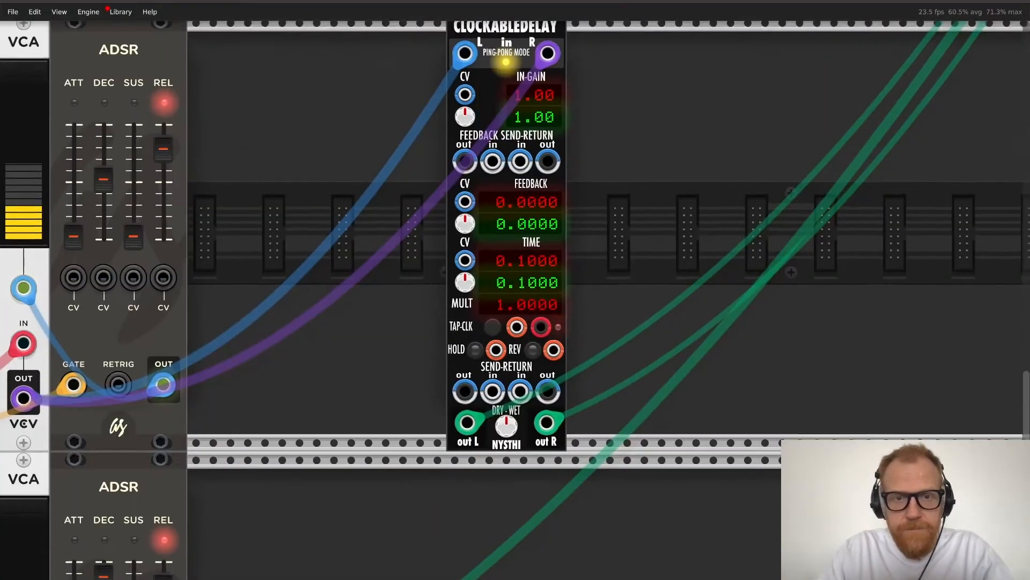
scroll(549, 177, up, 1)
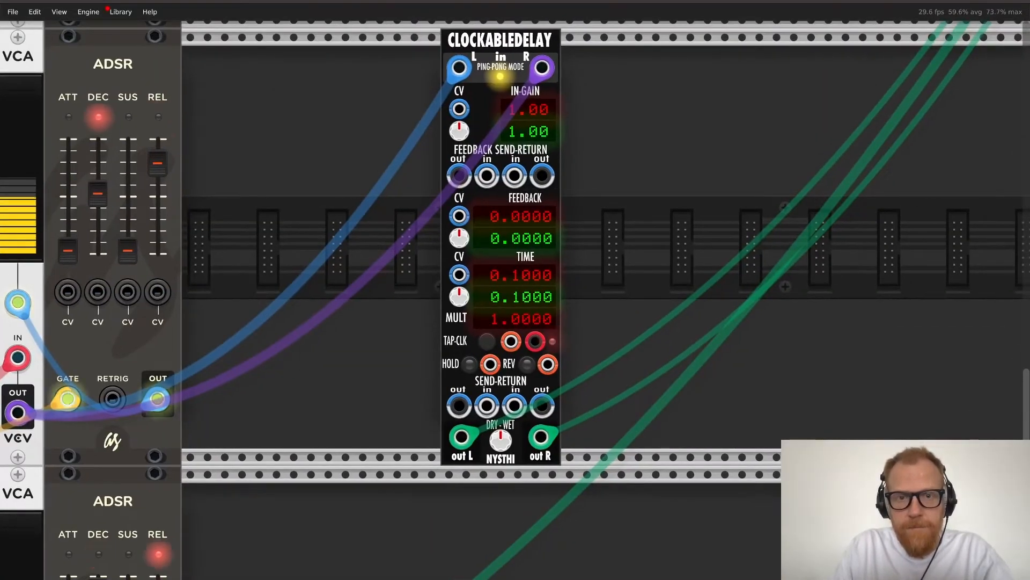
drag(461, 133, 461, 99)
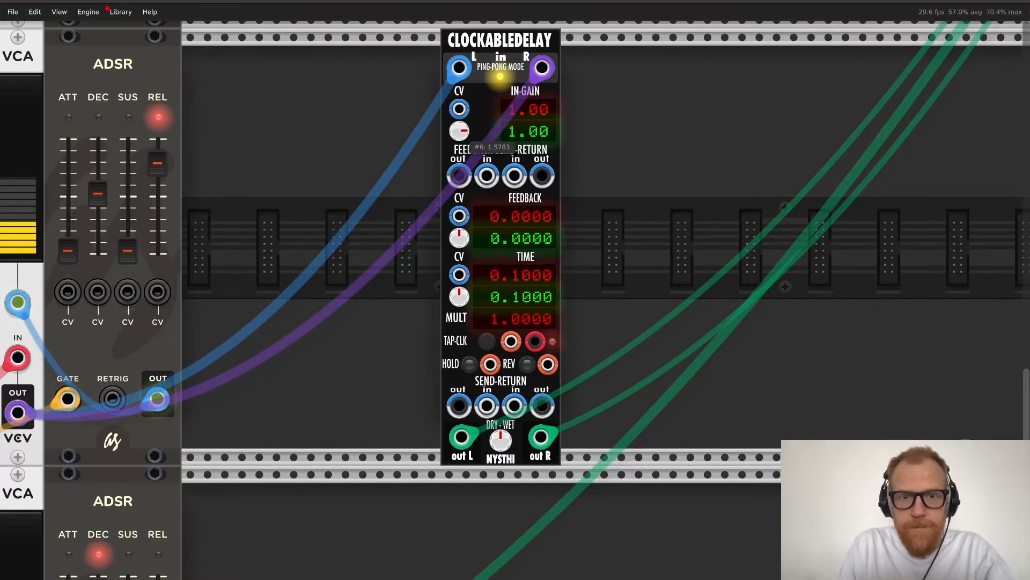
double_click(461, 133)
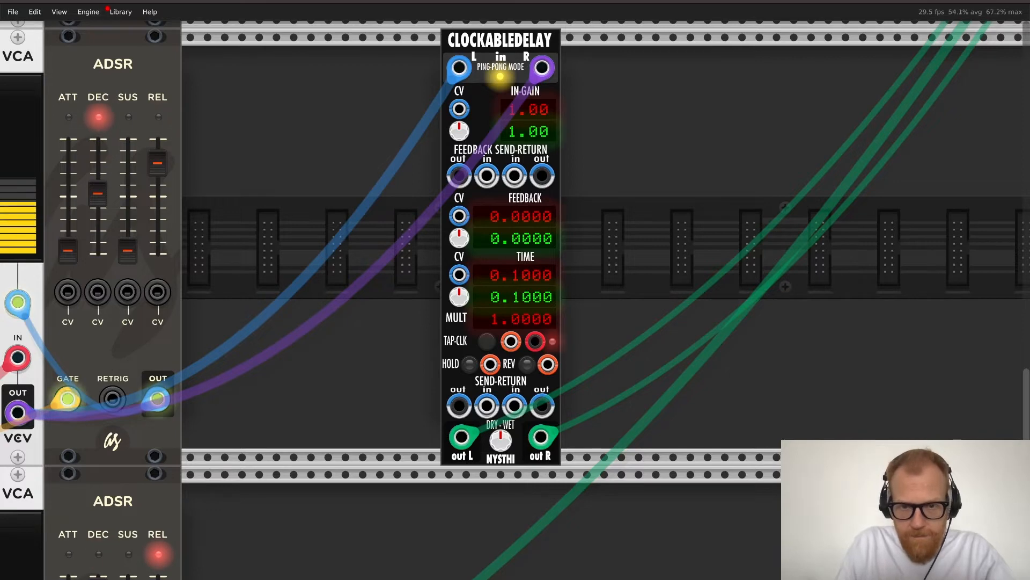
Step: Turn on reverse mode in ClockableDelay and set its feedback to 0.35 and its time to 0.055
click(527, 364)
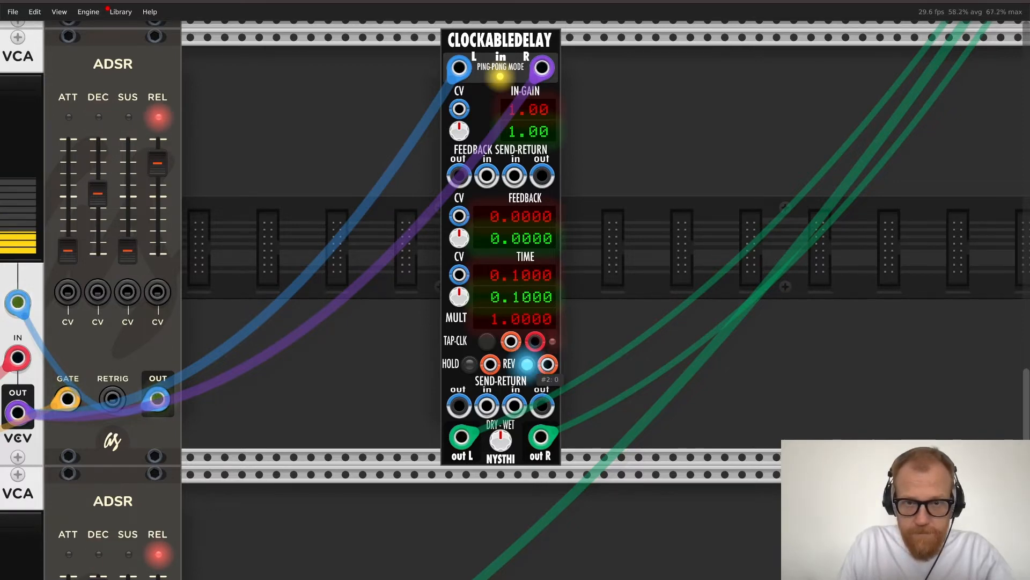
mouse_move(495, 217)
mouse_down()
mouse_move(495, 201)
mouse_move(495, 230)
mouse_up()
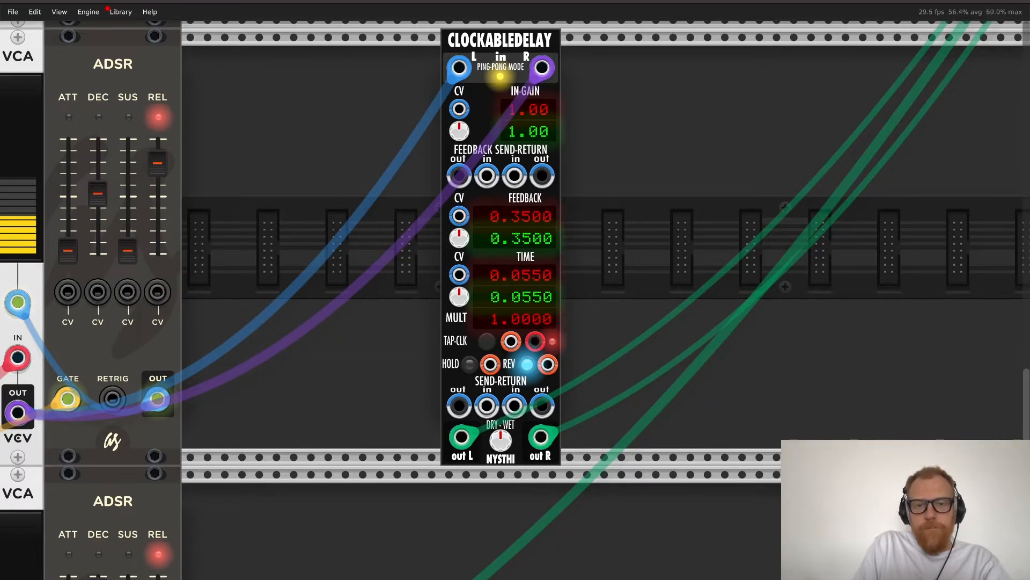
Step: Raise ClockableDelay's time CV amount and patch a modulation output from the upper rows into its time CV input
drag(460, 296, 460, 214)
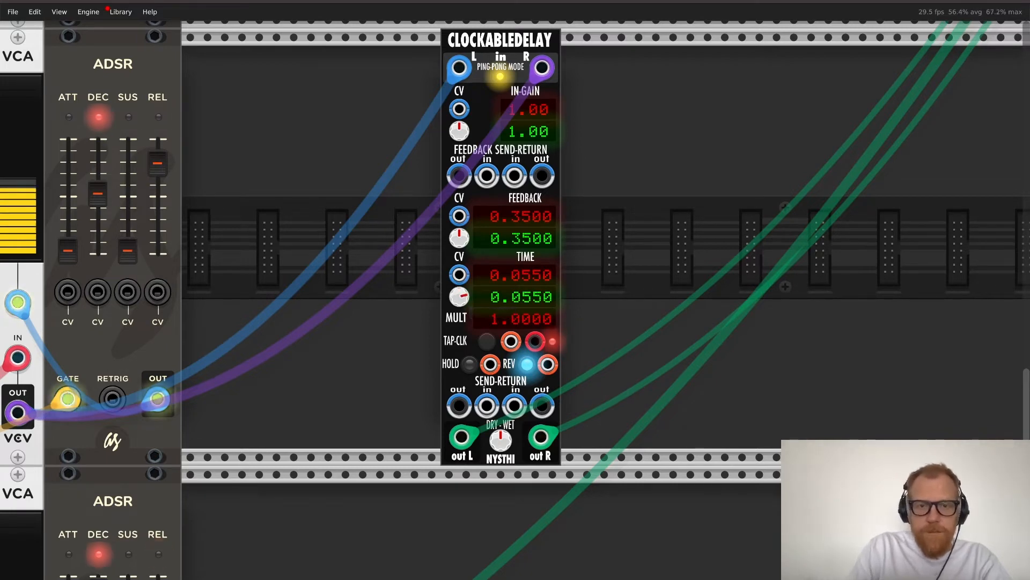
key(ctrl+minus)
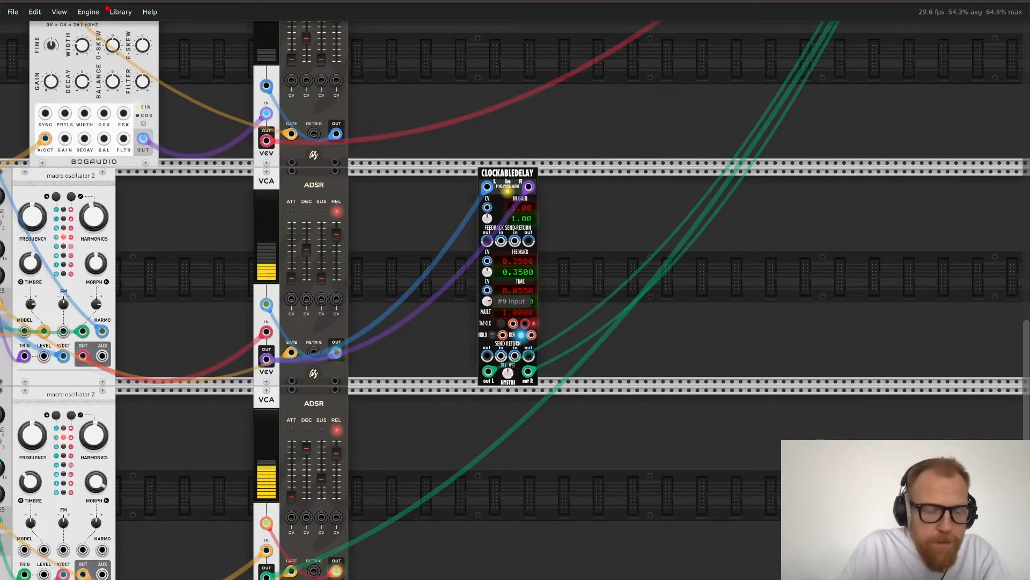
drag(487, 289, 307, 179)
scroll(317, 97, up, 5)
scroll(317, 209, up, 1)
scroll(479, 129, up, 2)
scroll(515, 299, right, 20)
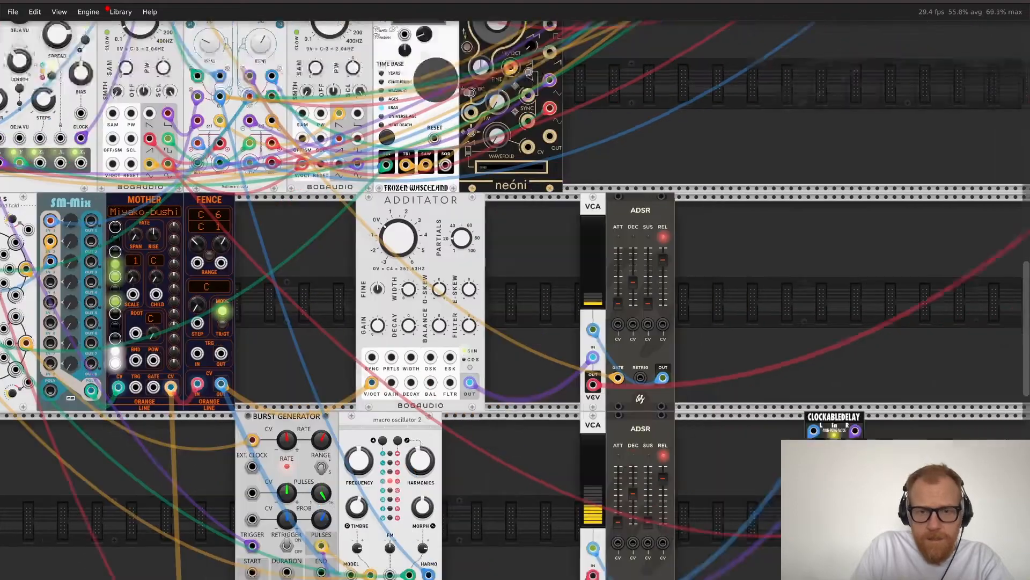
scroll(515, 300, down, 4)
scroll(515, 299, left, 2)
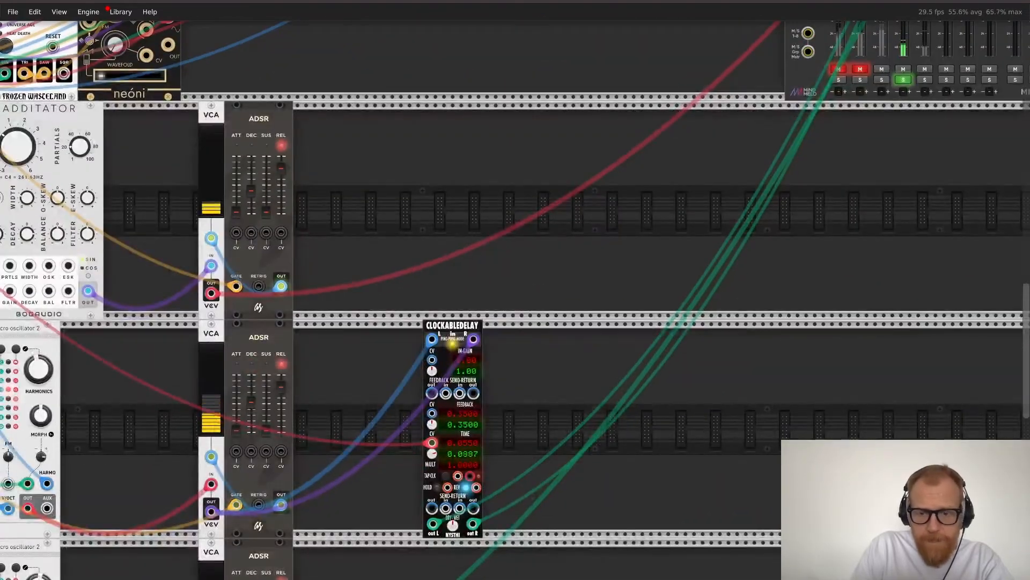
Step: Set ClockableDelay's input gain to 1.98 and its base time to 0.14
scroll(512, 306, up, 4)
scroll(515, 301, down, 4)
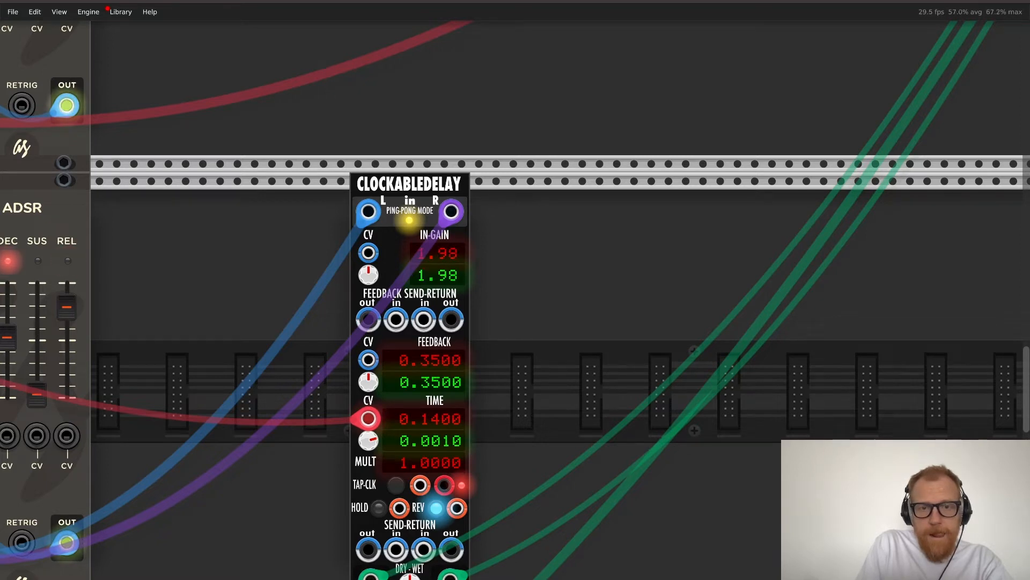
Step: Search the module browser for "rever" and add the Audible Instruments Texture Synthesizer directly beside ClockableDelay
scroll(515, 300, down, 5)
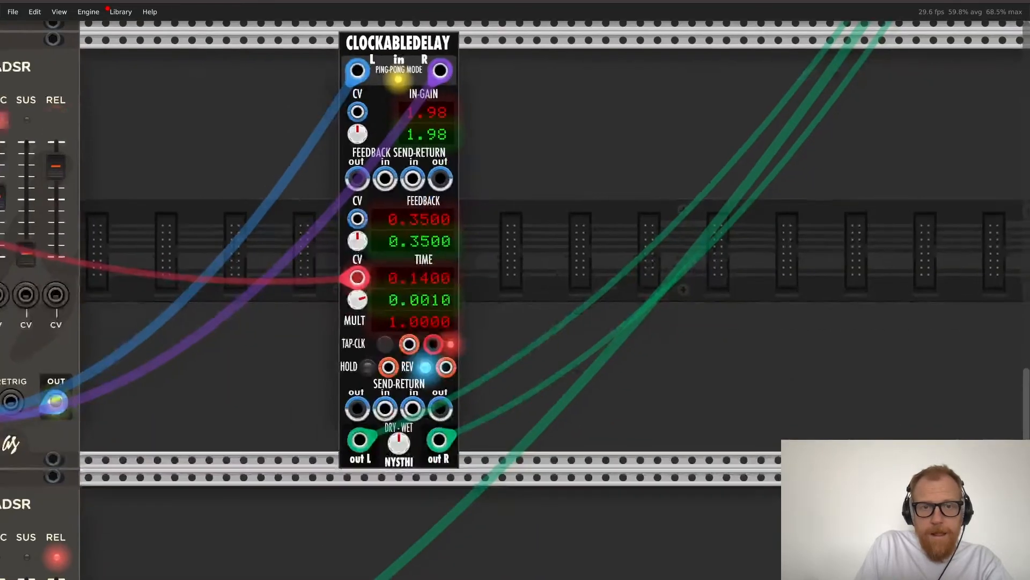
scroll(515, 300, right, 2)
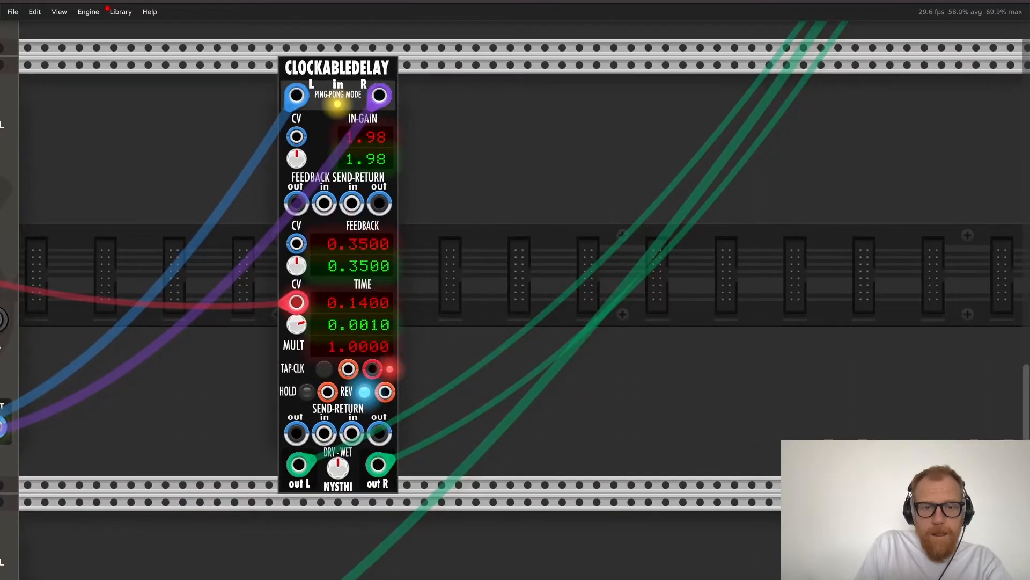
right_click(515, 197)
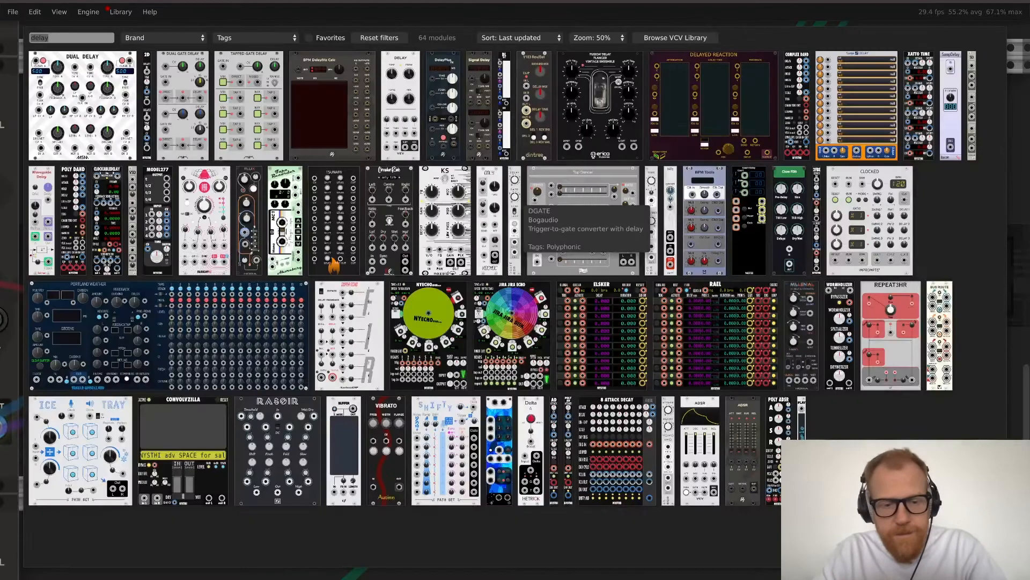
text(rever)
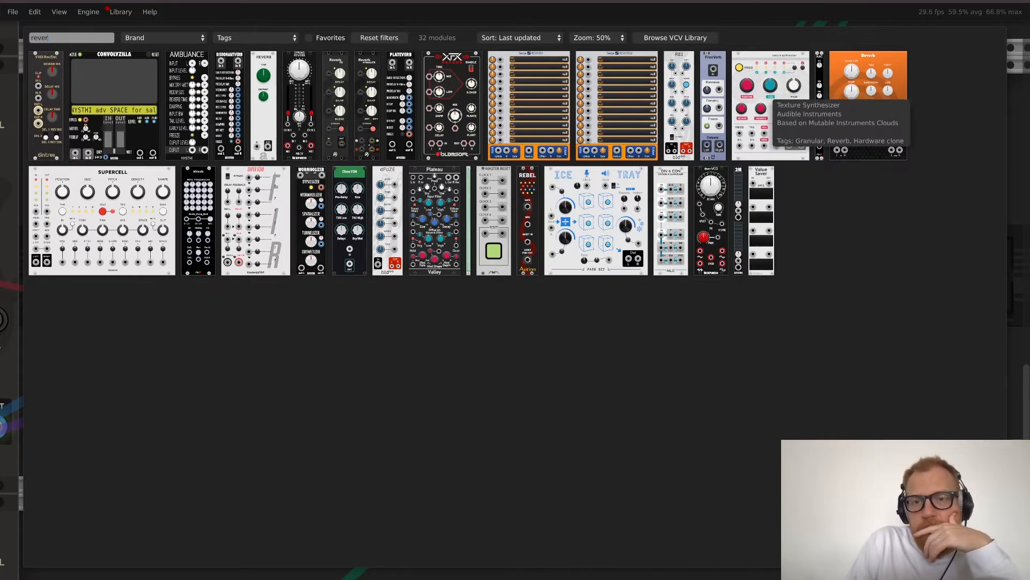
click(771, 102)
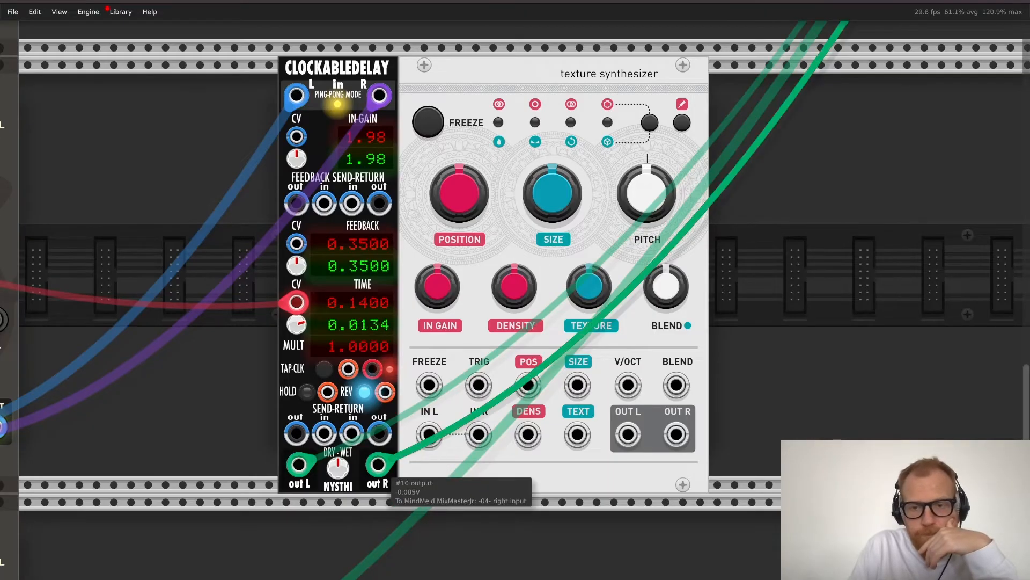
Step: Move both mixer cables to the texture synthesizer's OUT L and OUT R, and patch ClockableDelay's left and right outputs into IN L and IN R
drag(378, 464, 677, 433)
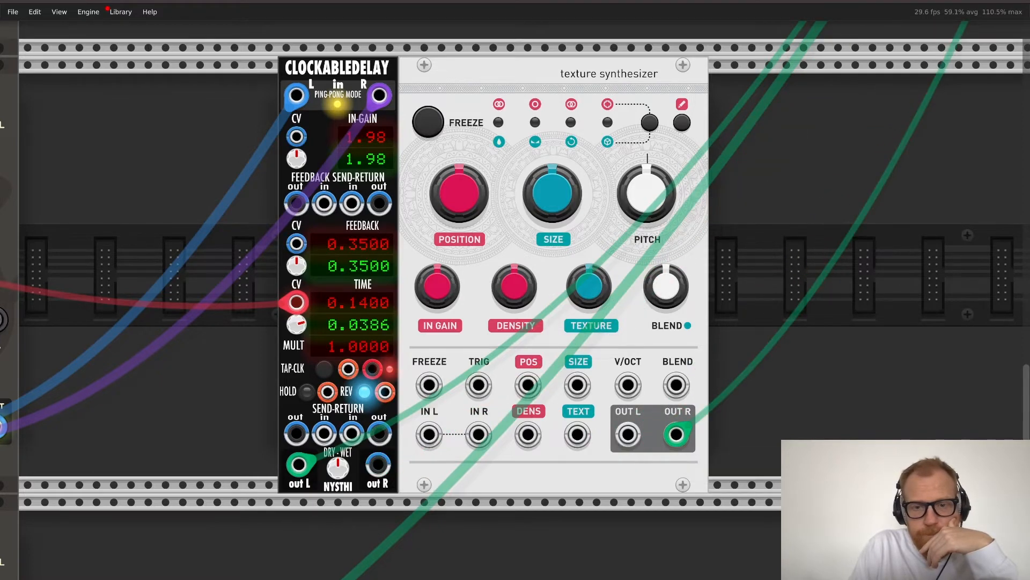
drag(299, 464, 628, 434)
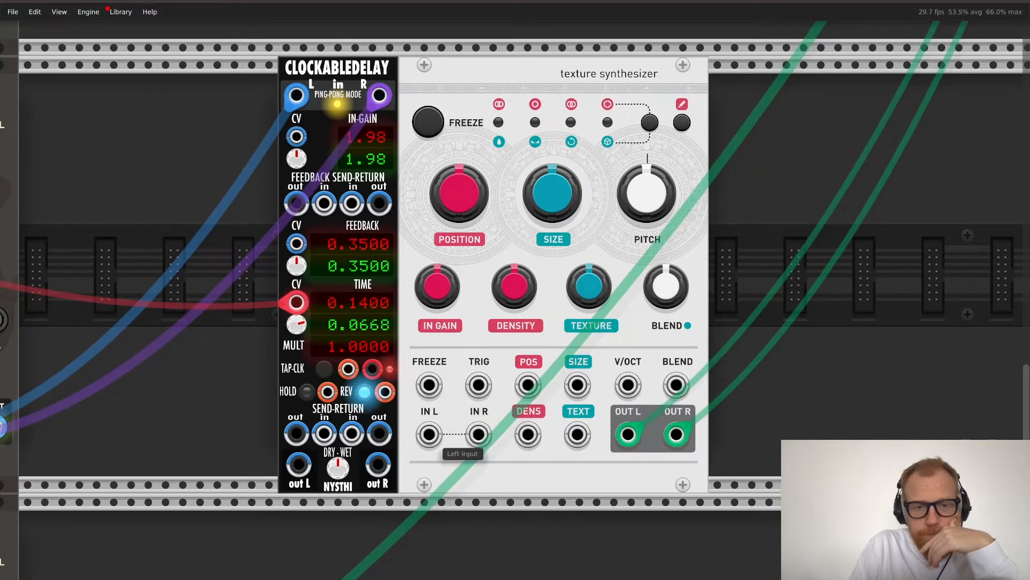
drag(299, 464, 378, 464)
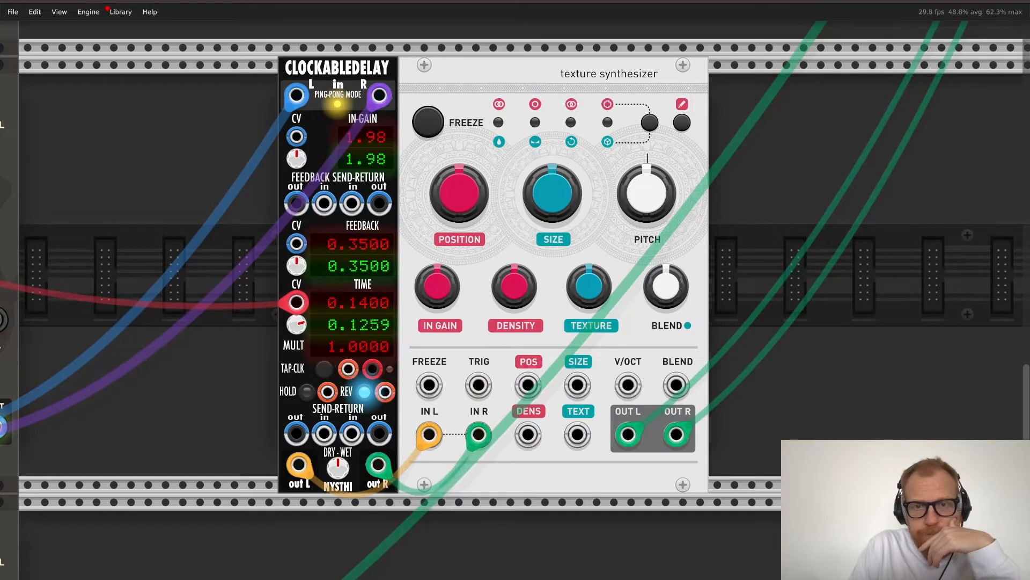
Step: Set the texture synthesizer's reverb amount to about 0.93 and its dry/wet blend to 1
scroll(515, 300, right, 4)
scroll(515, 301, up, 2)
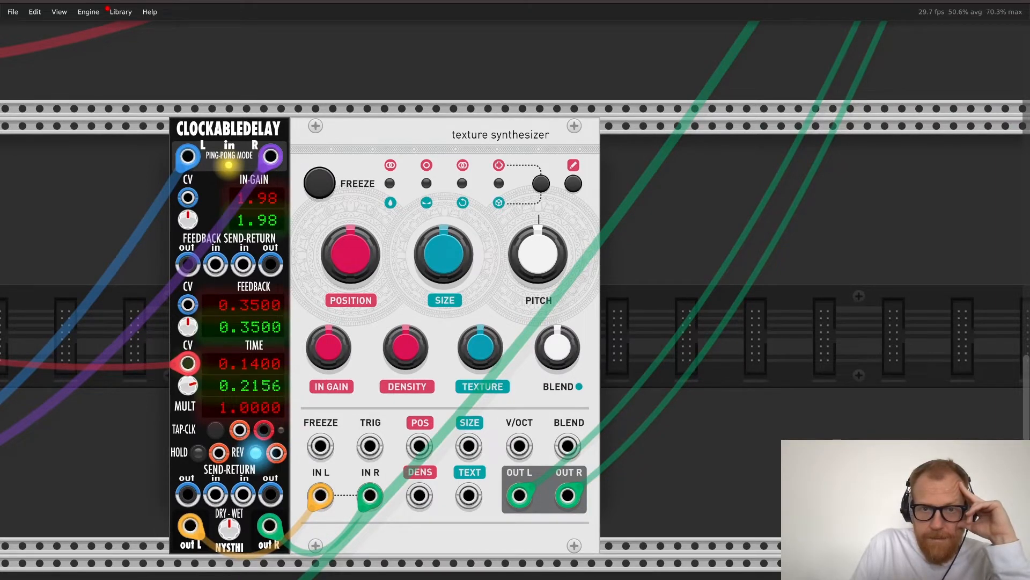
click(574, 183)
click(573, 183)
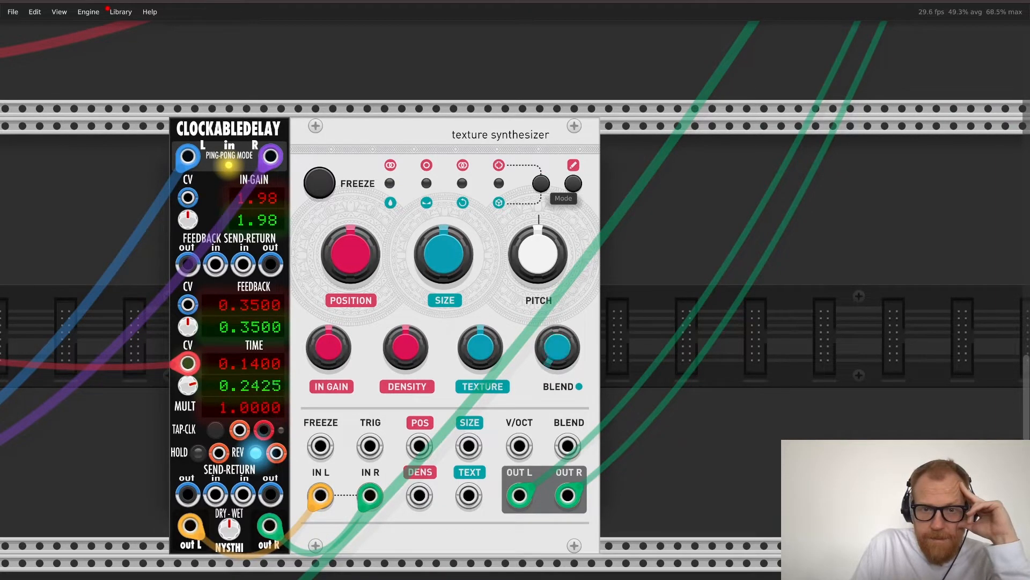
click(574, 183)
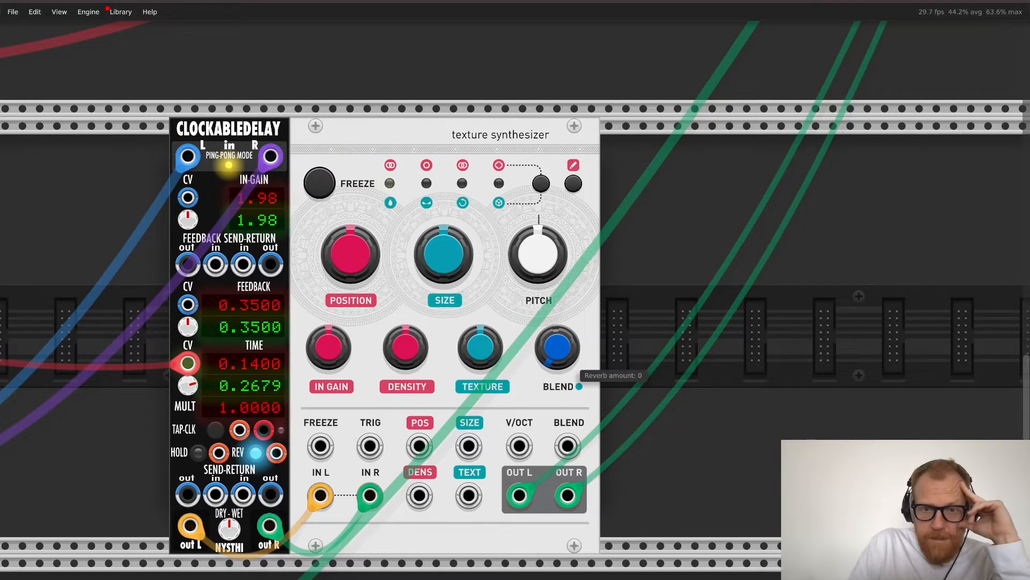
drag(557, 348, 557, 376)
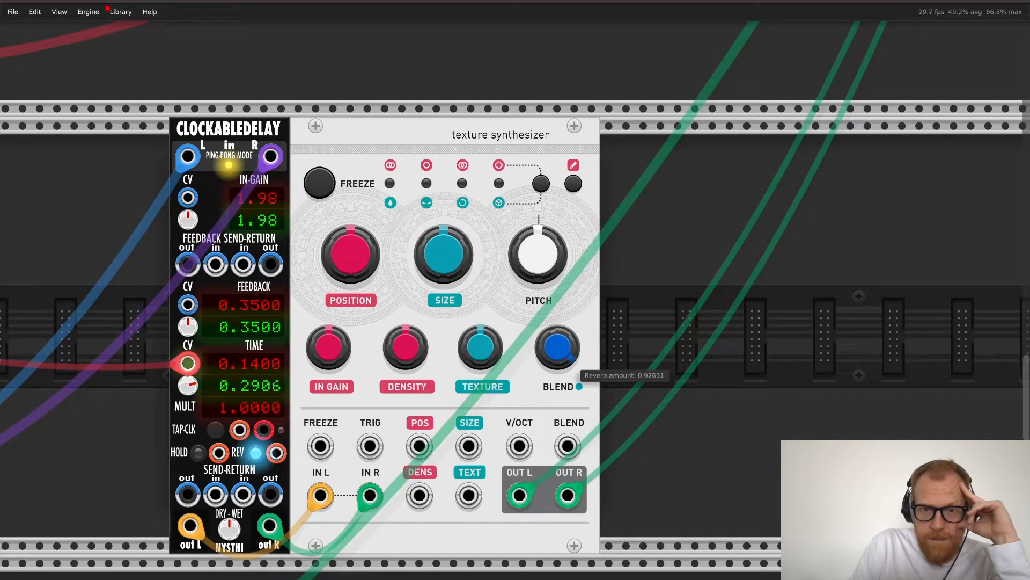
click(573, 183)
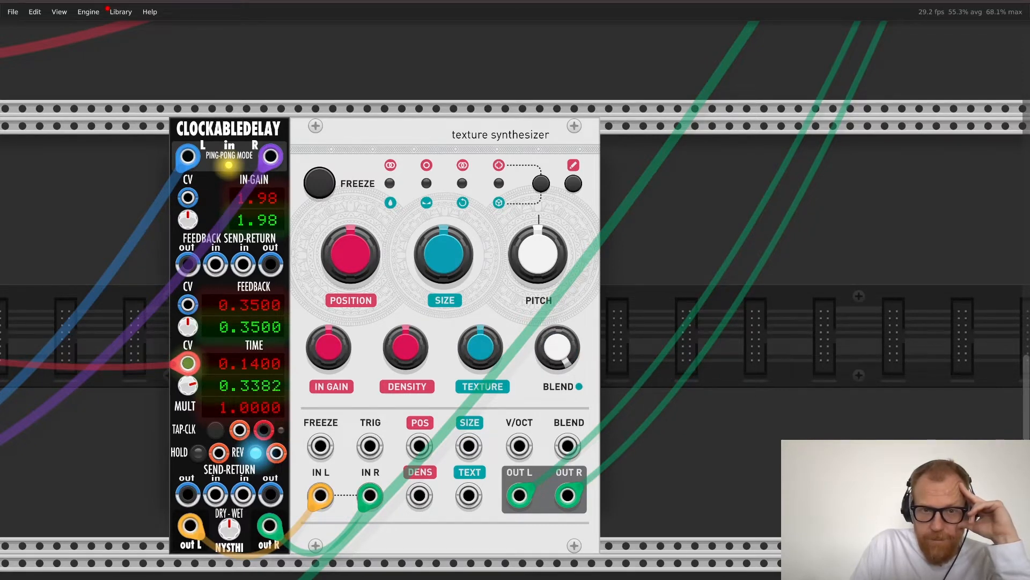
Step: Set the texture synthesizer's grain size to about 0.93 and raise its texture and input gain above their midpoints
drag(443, 254, 443, 226)
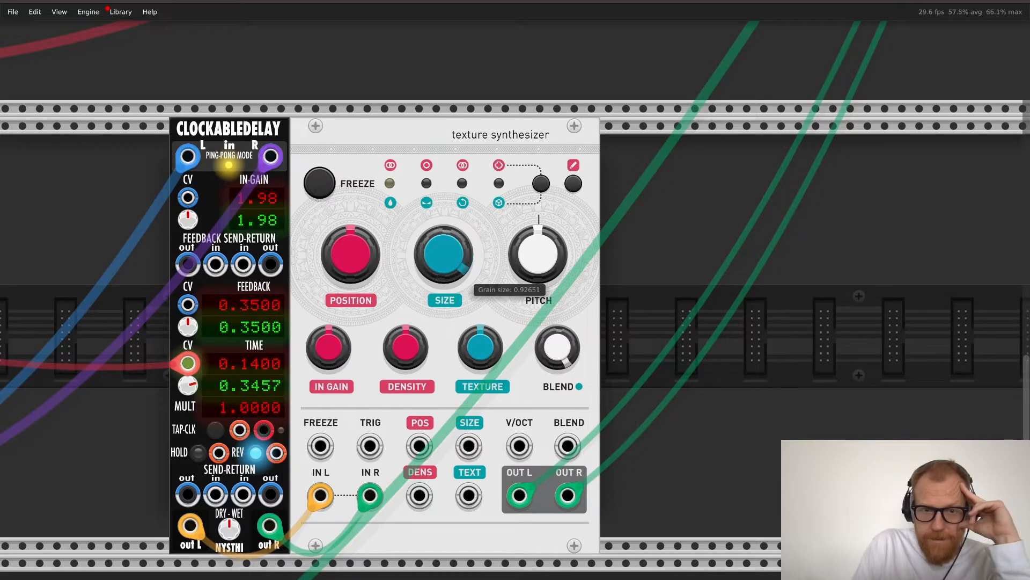
drag(480, 347, 481, 330)
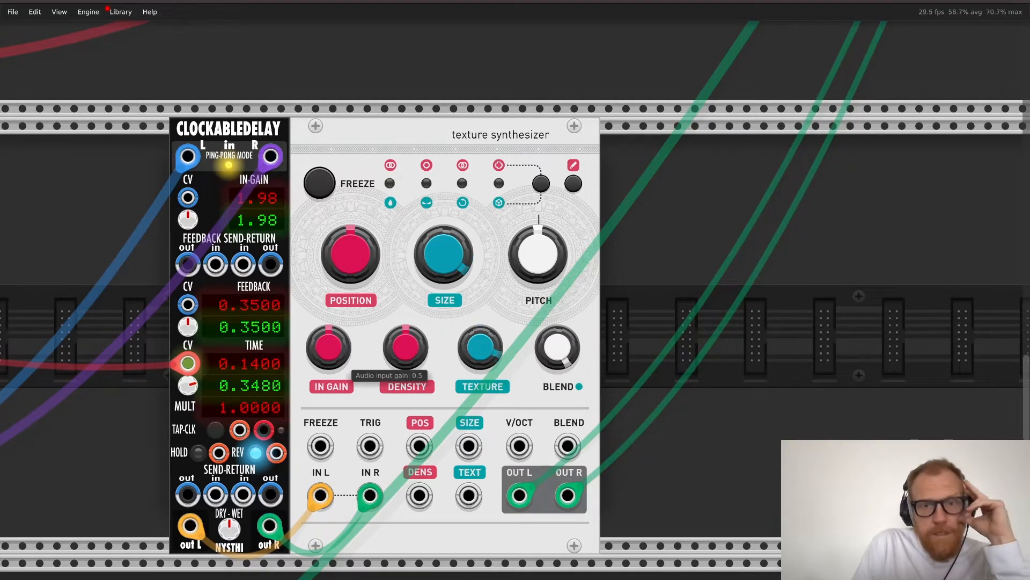
Step: Raise the texture synthesizer's stereo spread, and set its feedback amount to about 0.65 and reverb amount to about 0.9
click(541, 183)
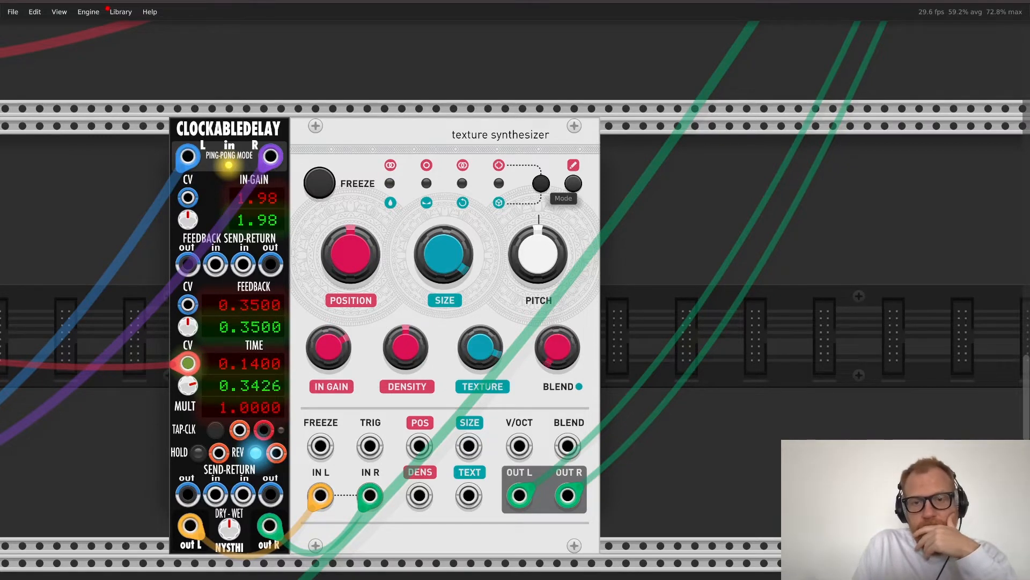
drag(557, 347, 557, 311)
click(540, 183)
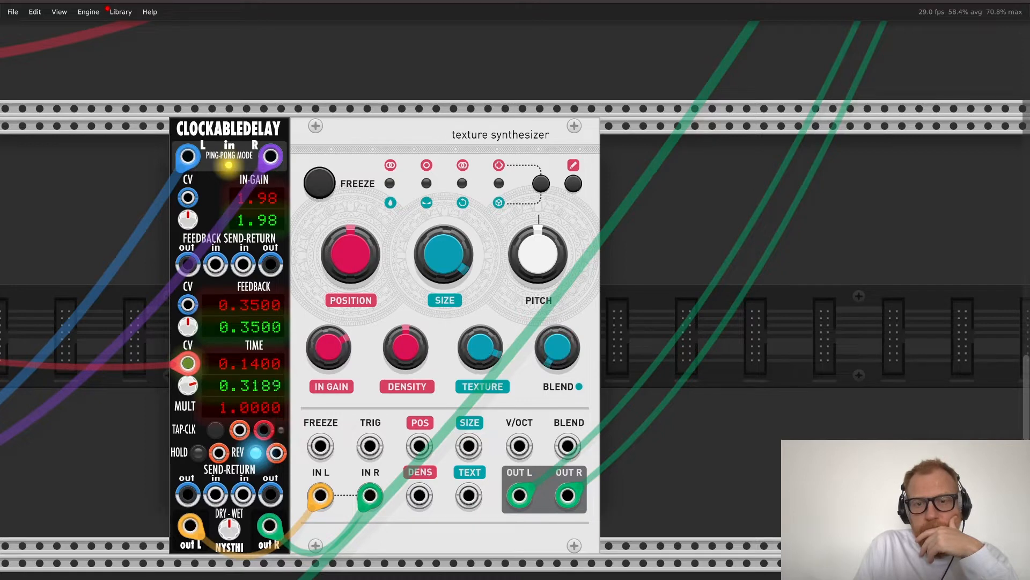
drag(557, 347, 557, 318)
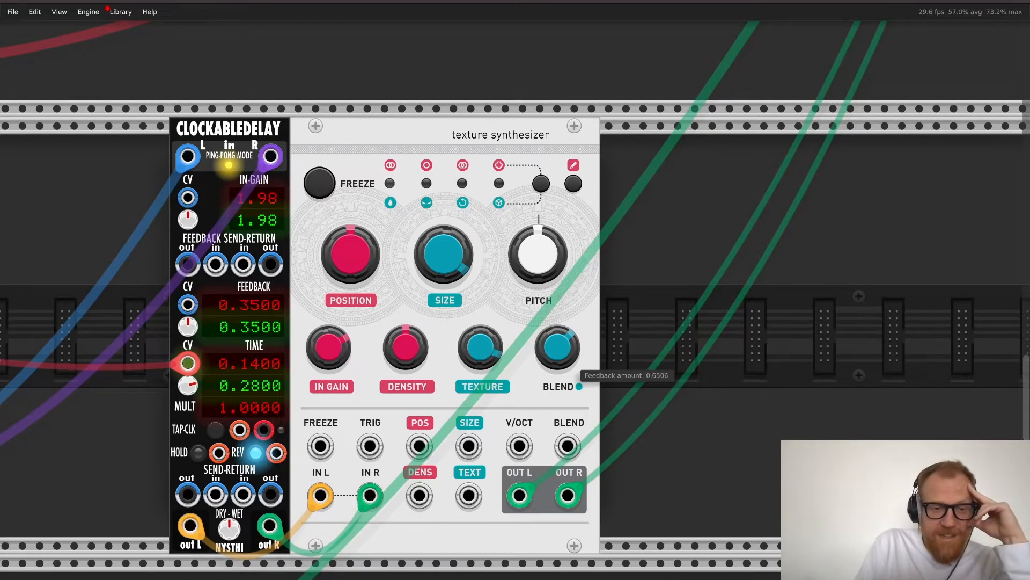
click(540, 183)
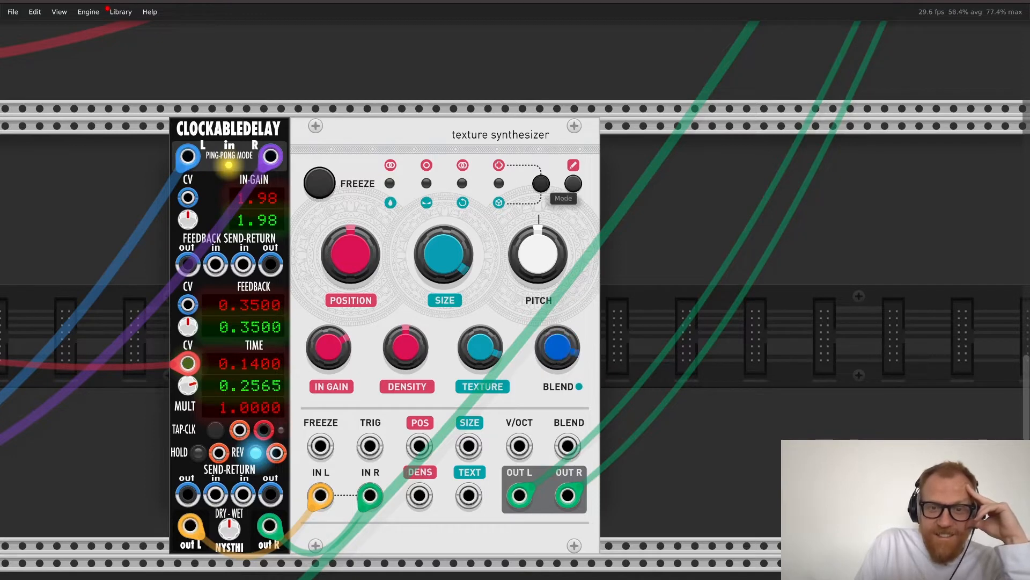
drag(557, 347, 557, 322)
Step: Raise the texture synthesizer's grain position above its midpoint and set its grain density to about 0.77
drag(351, 254, 350, 225)
drag(405, 348, 406, 315)
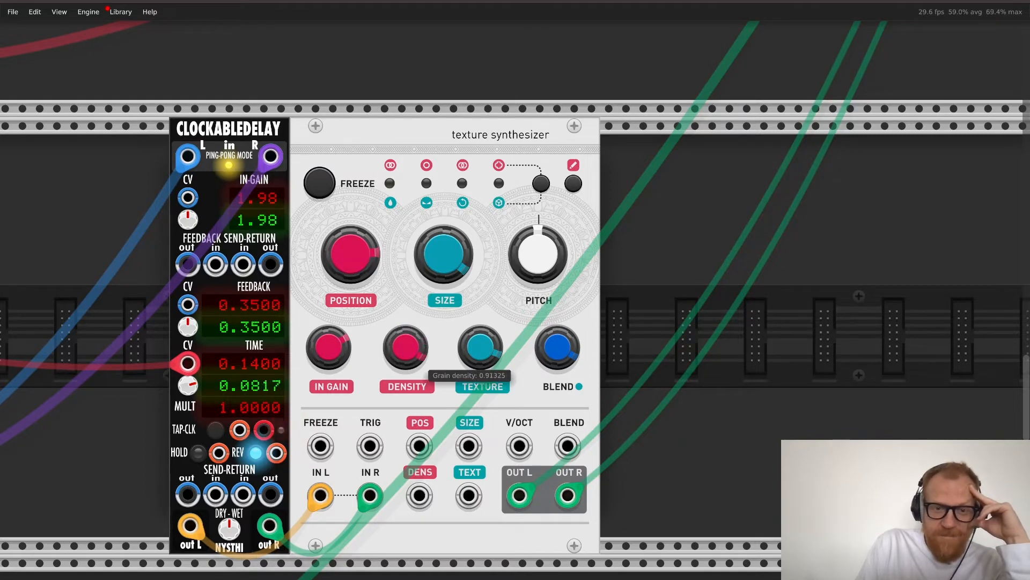
drag(351, 254, 350, 267)
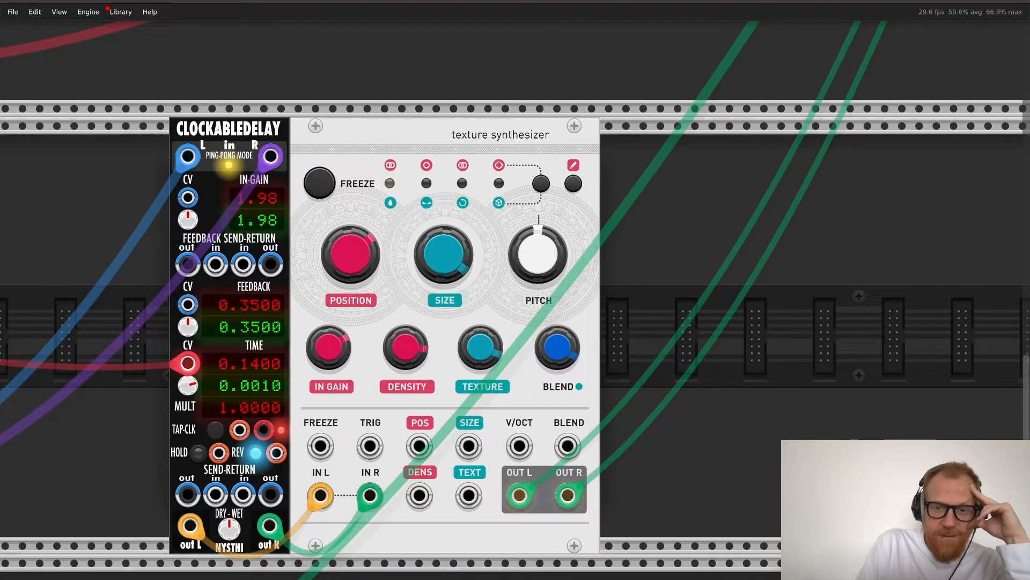
Step: Set the texture synthesizer's dry/wet blend to about 0.65
mouse_move(557, 347)
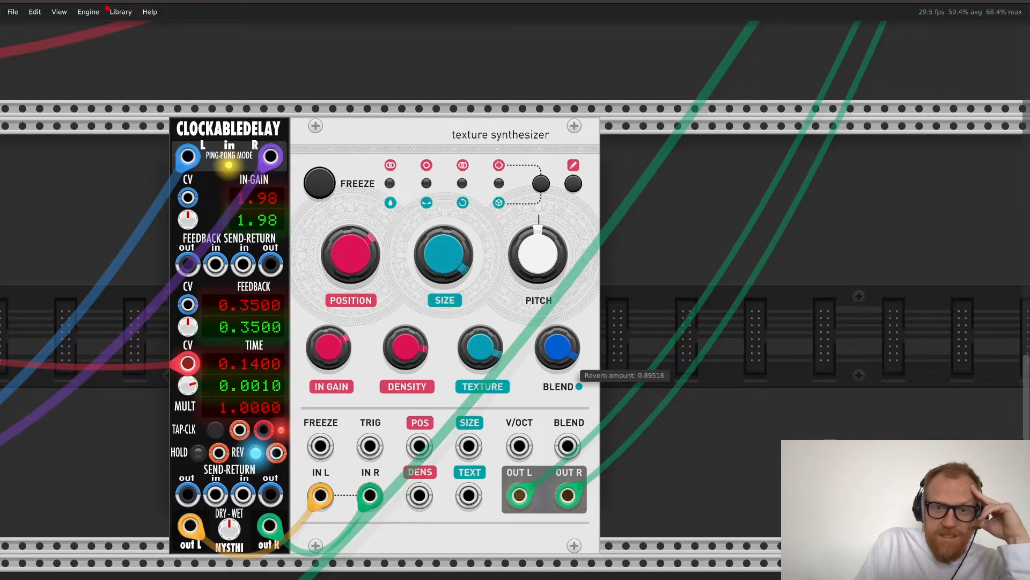
click(541, 183)
mouse_move(557, 347)
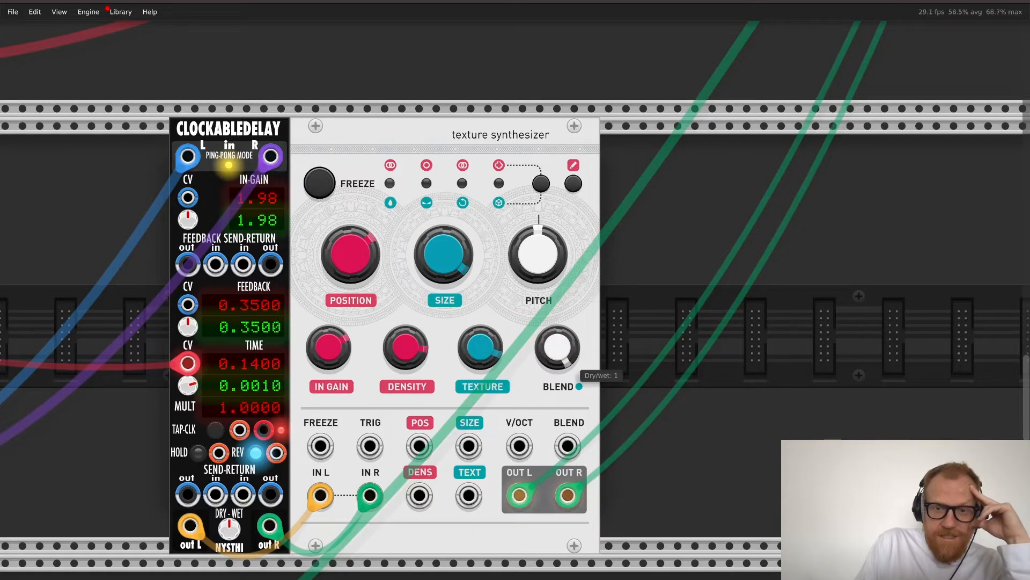
drag(558, 347, 558, 354)
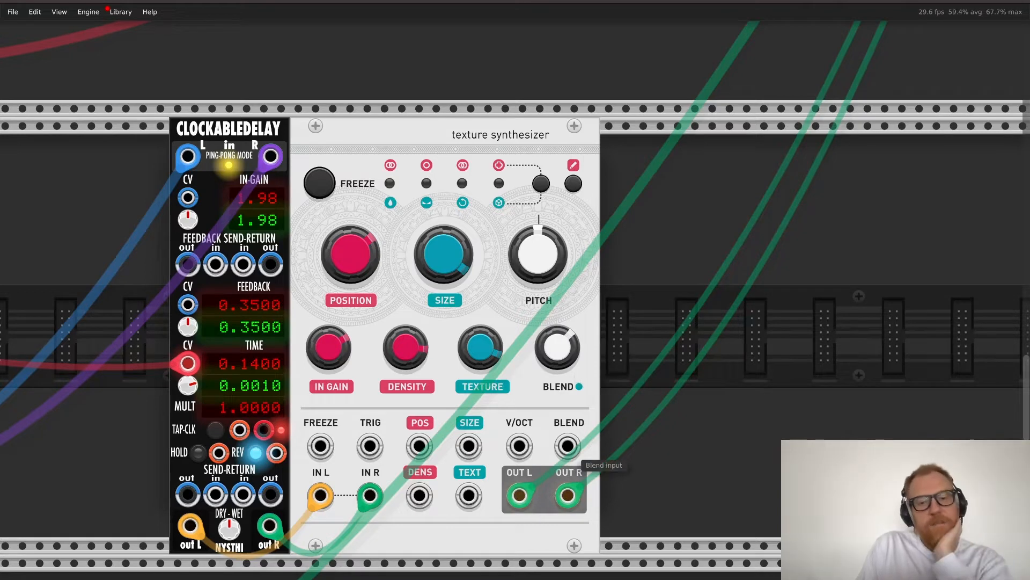
Step: Patch a modulation output from the upper rows into the texture synthesizer's BLEND input
drag(567, 445, 156, 336)
scroll(476, 414, down, 6)
scroll(515, 300, right, 10)
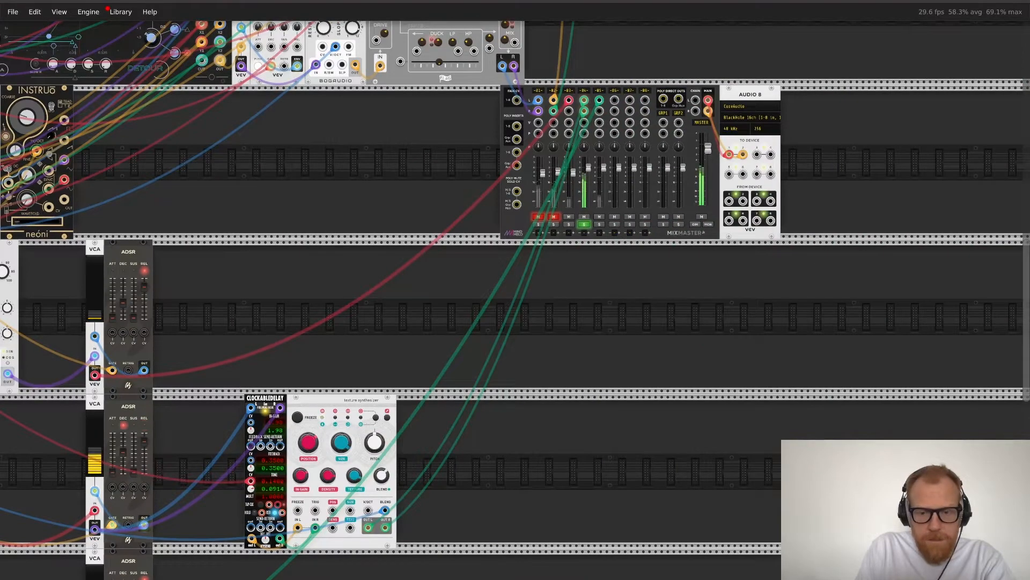
key(super+equal)
key(super+equal)
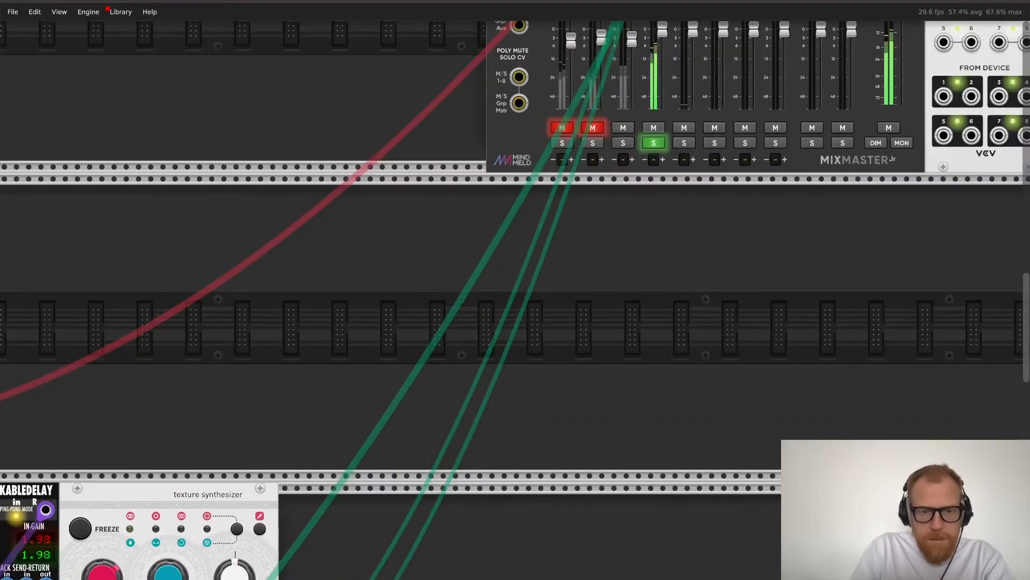
scroll(515, 299, down, 6)
scroll(515, 299, left, 3)
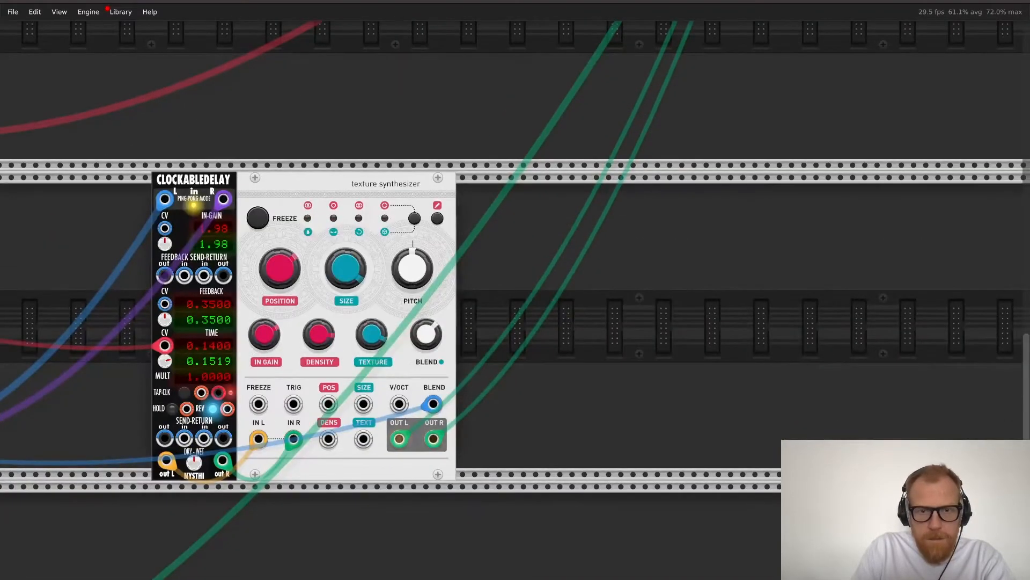
Step: Lower the texture synthesizer's dry/wet blend slightly and readjust its grain position to a little above the midpoint
mouse_move(427, 335)
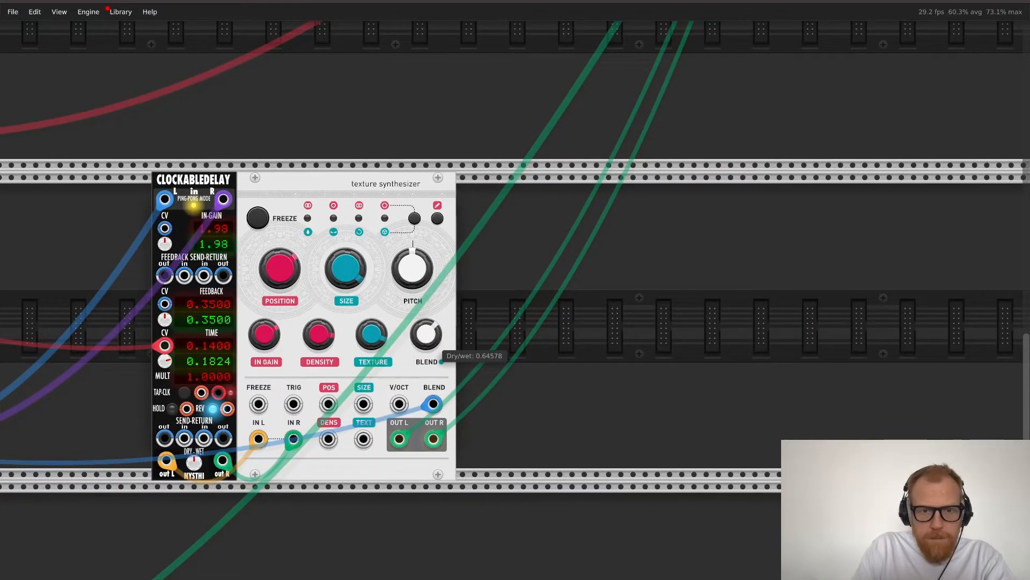
mouse_move(318, 334)
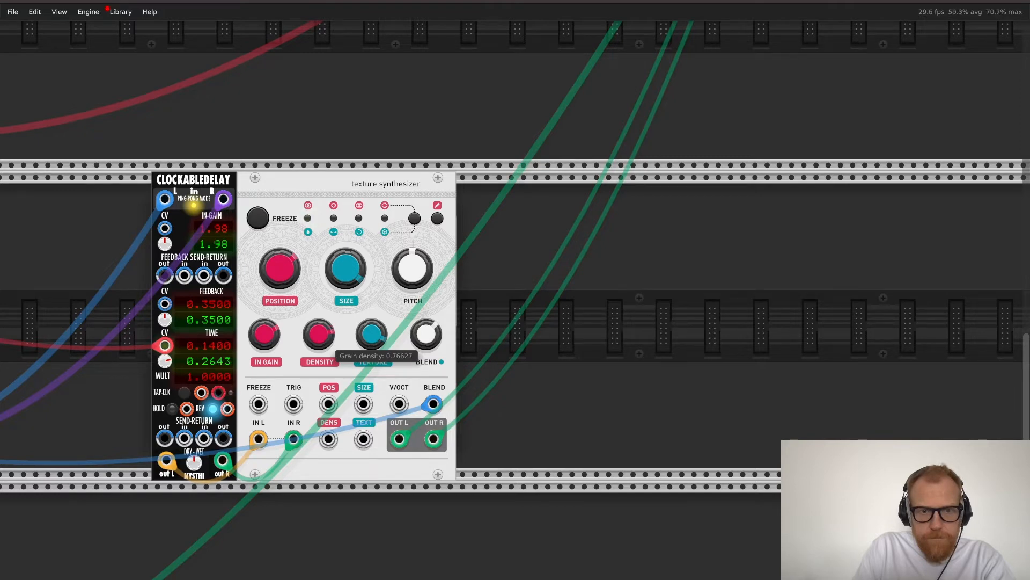
mouse_move(416, 271)
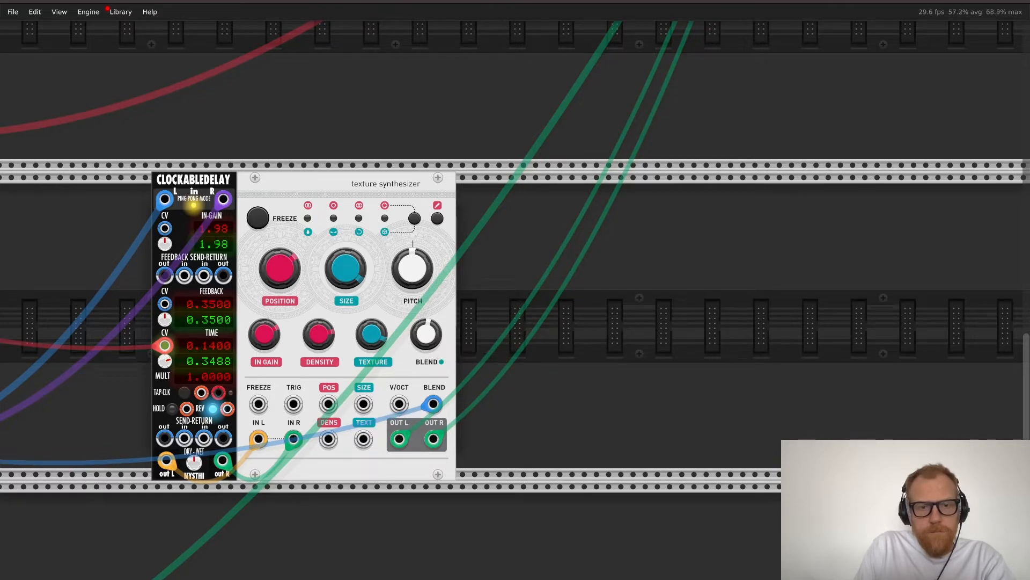
drag(280, 268, 279, 285)
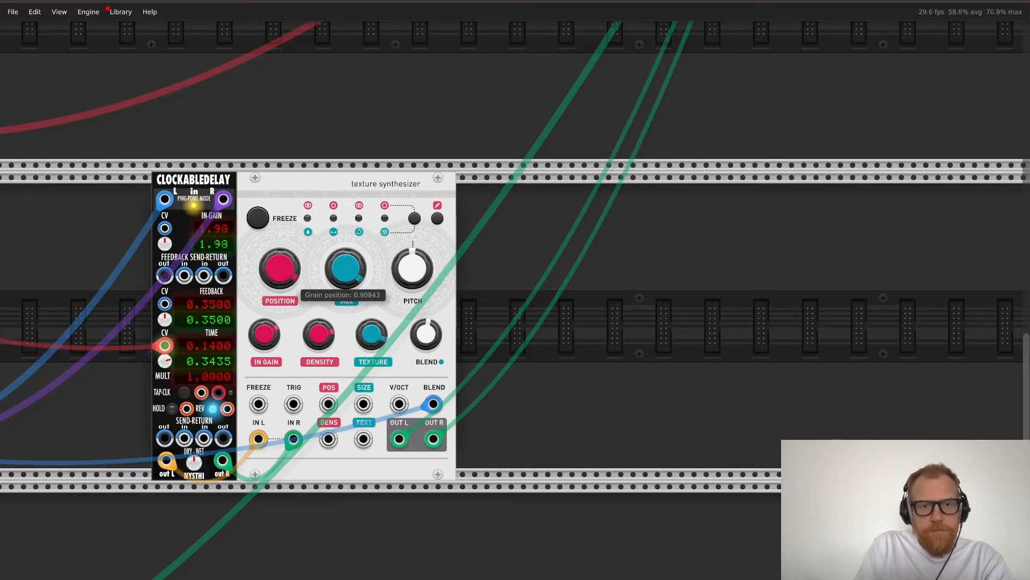
drag(280, 269, 280, 253)
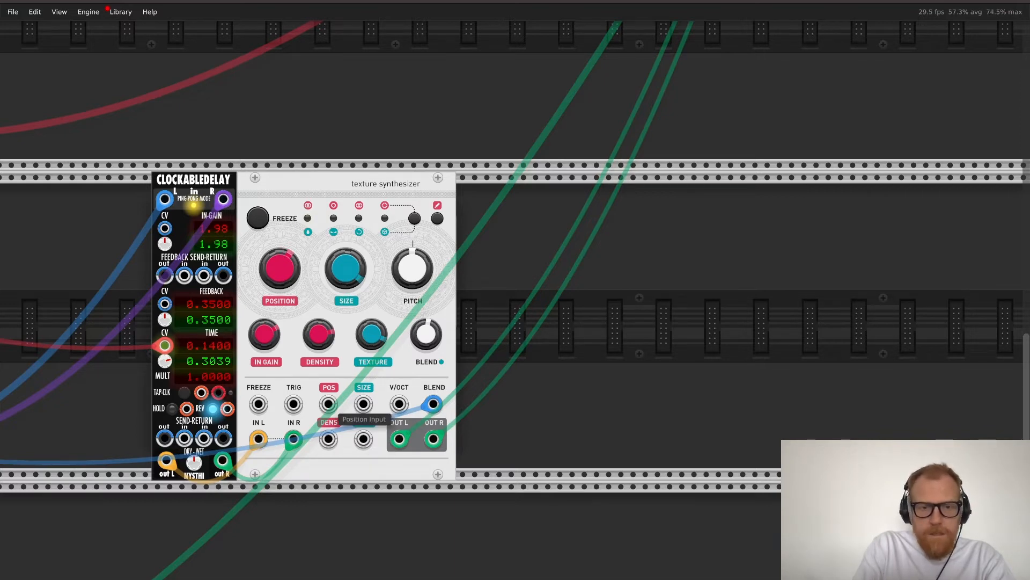
Step: Patch a modulation output from the upper rows into the texture synthesizer's POS input
key(ctrl+minus)
key(ctrl+minus)
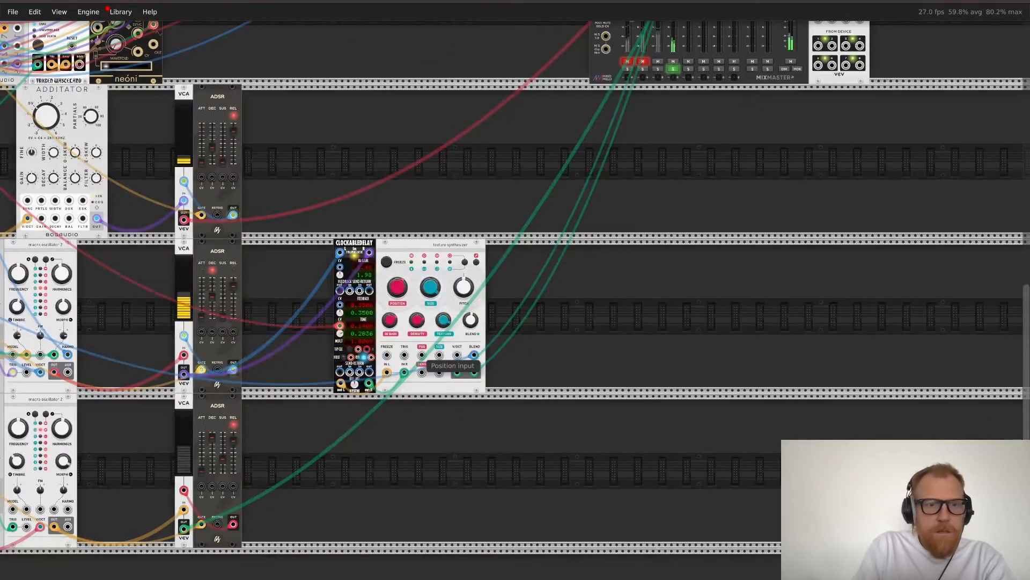
drag(421, 355, 381, 128)
scroll(387, 86, up, 2)
scroll(387, 86, up, 2)
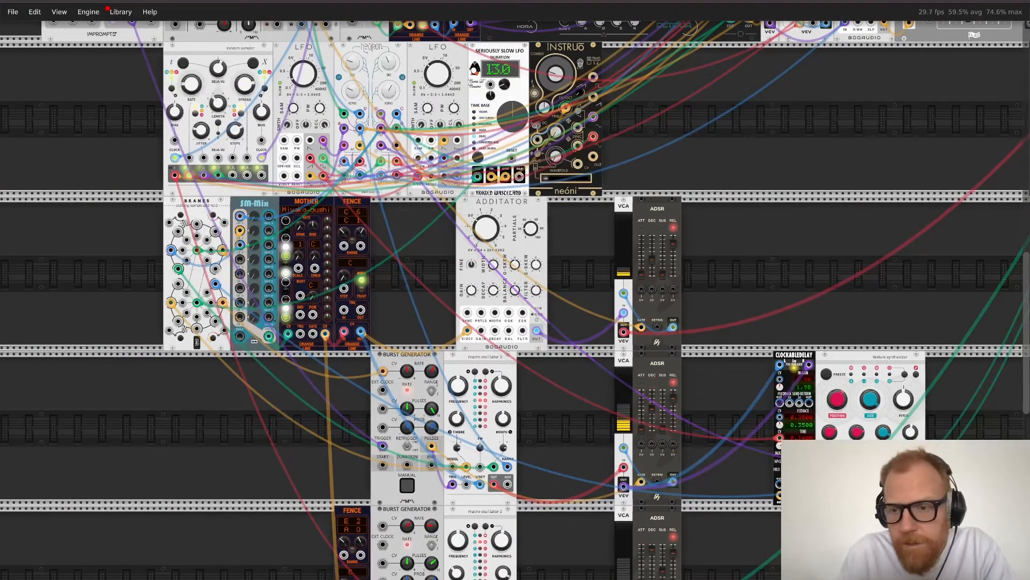
scroll(515, 298, right, 6)
scroll(516, 299, down, 2)
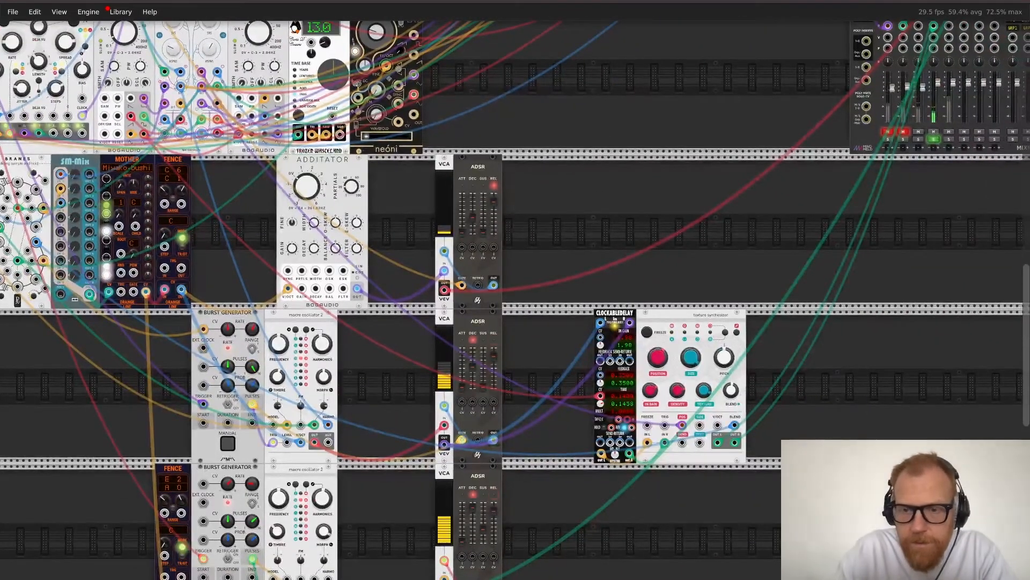
scroll(515, 303, up, 4)
scroll(516, 303, right, 8)
scroll(515, 303, down, 4)
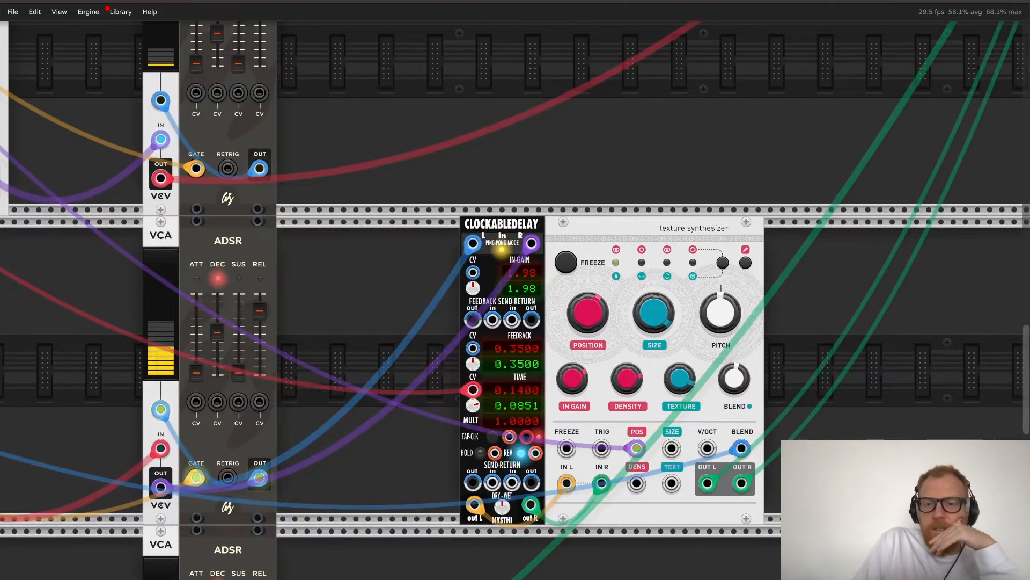
Step: Set the texture synthesizer's grain density to about 0.85 and grain position to about 0.81, and raise its dry/wet blend
scroll(515, 301, right, 4)
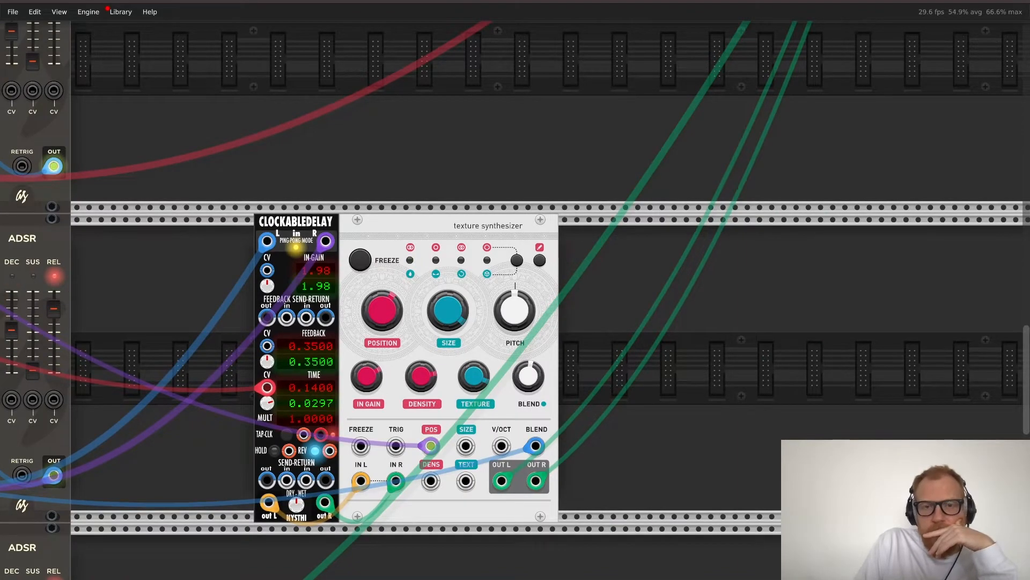
key(Return)
key(Escape)
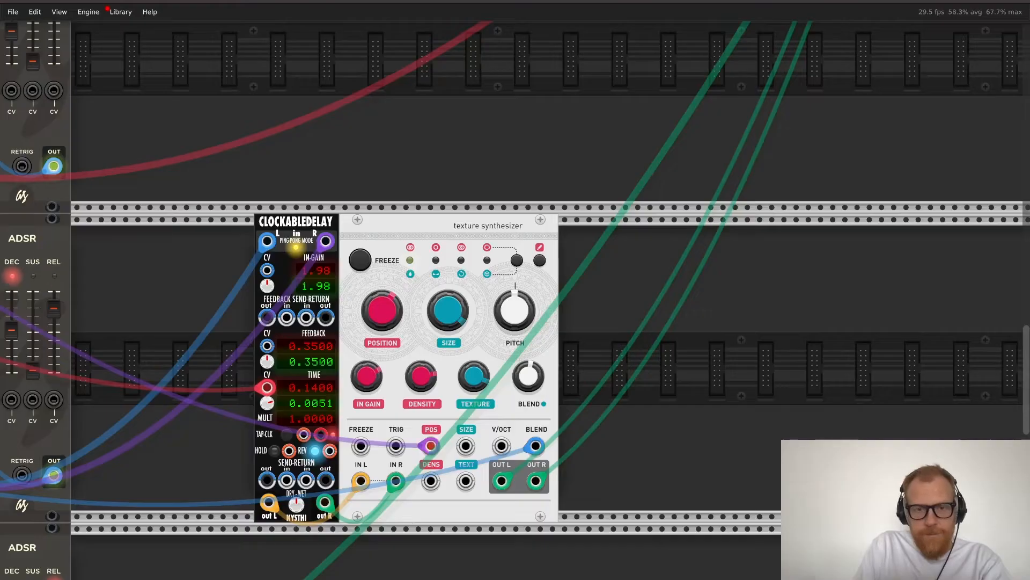
mouse_move(429, 383)
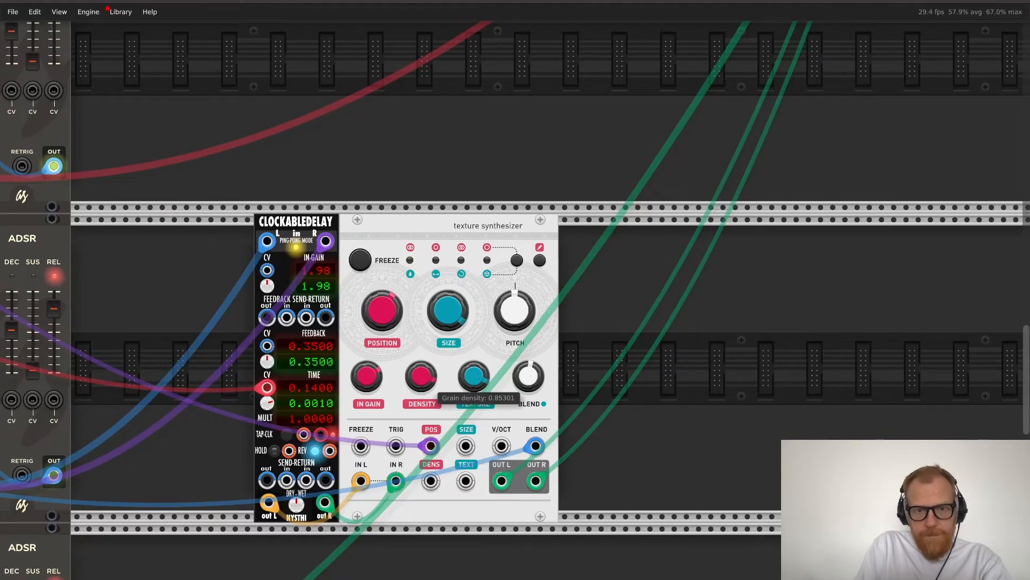
mouse_move(395, 323)
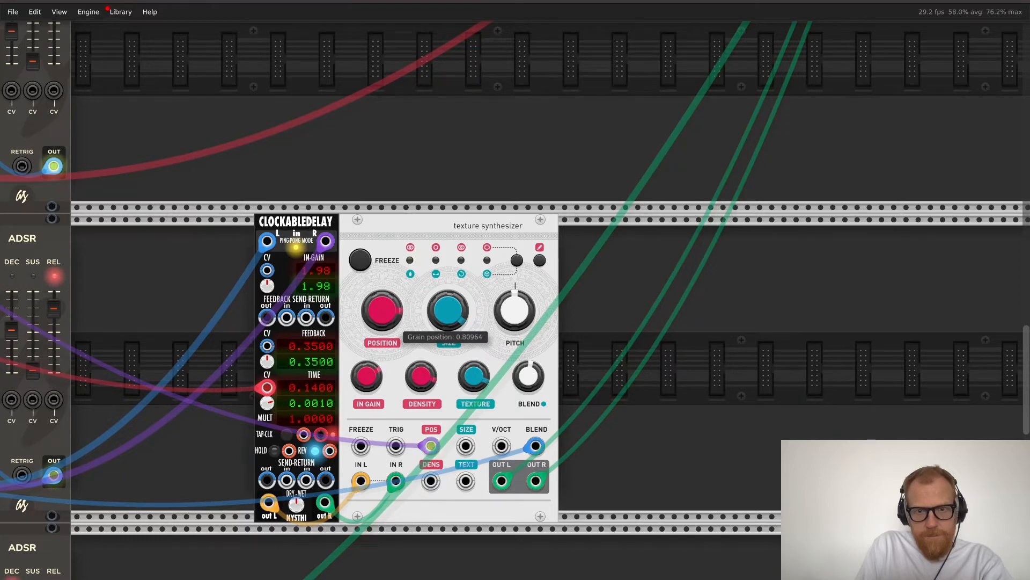
mouse_move(544, 404)
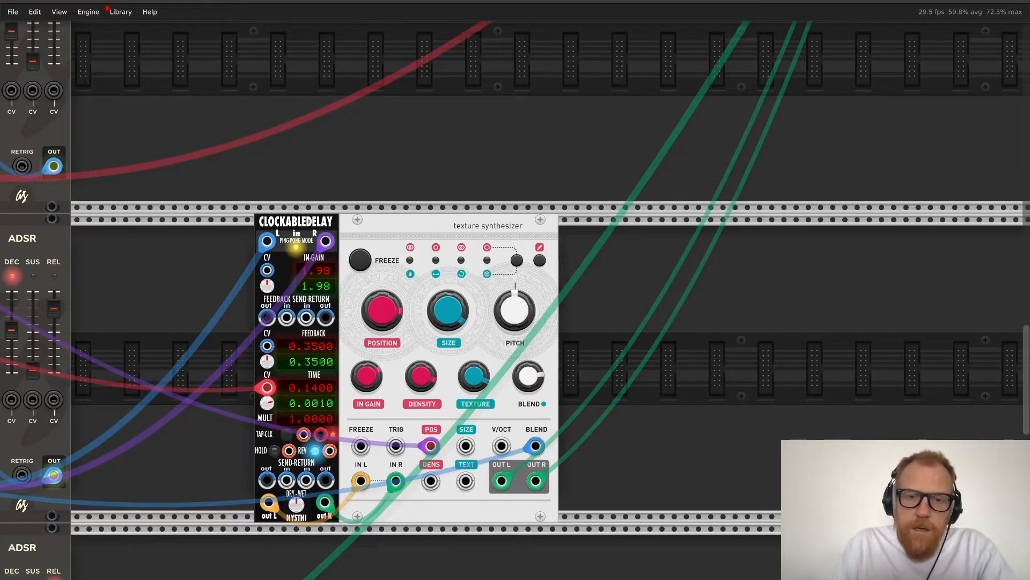
Step: Search the module library for "limit" and add the Bogaudio CLPR clipper beside the texture synthesizer
key(Return)
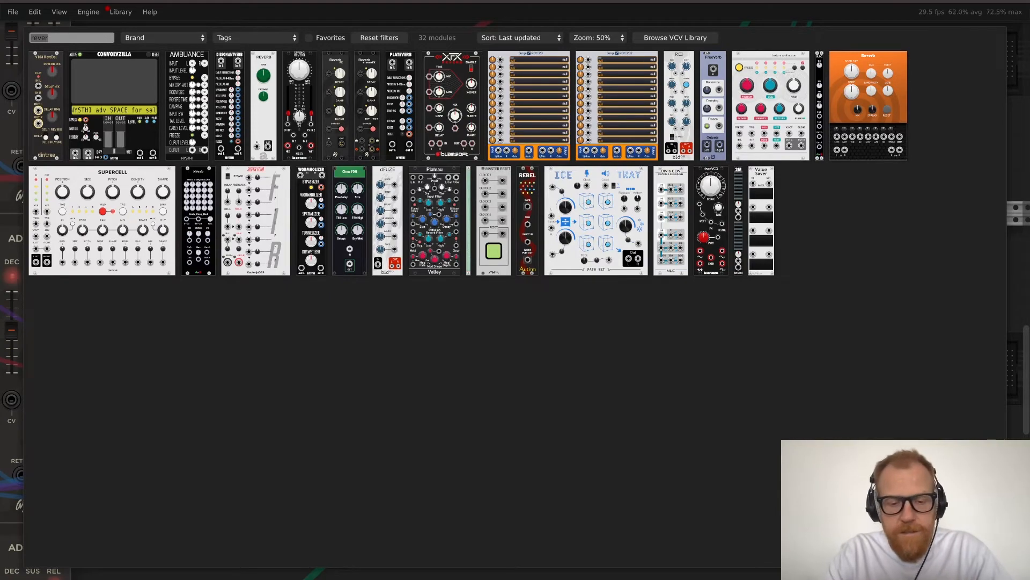
text(limt)
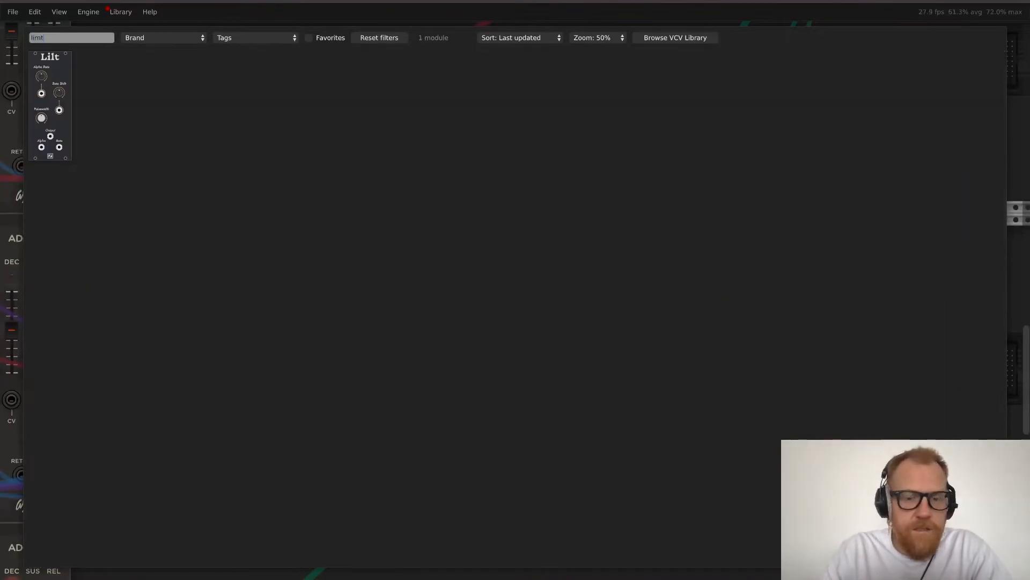
key(BackSpace)
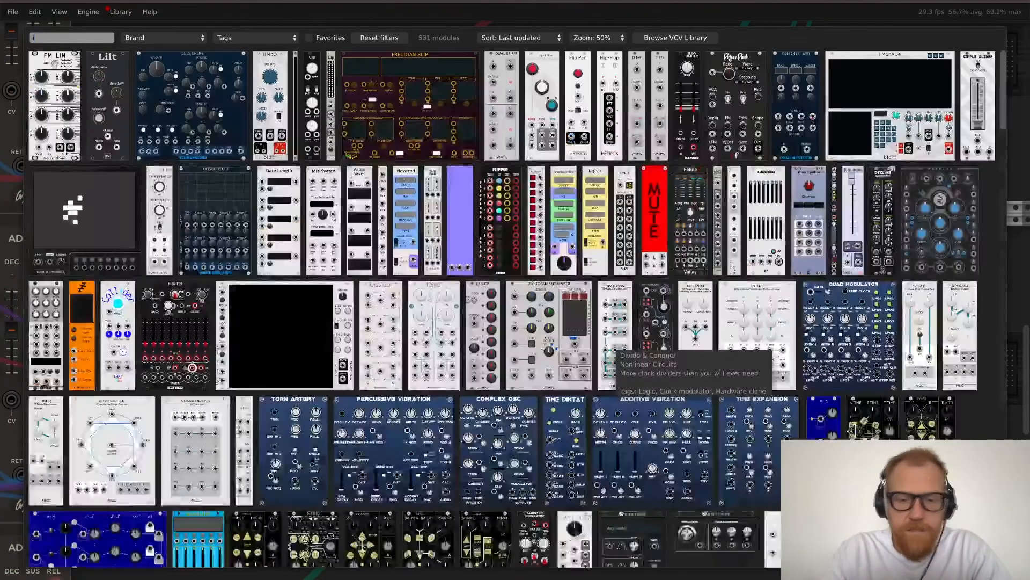
text(it)
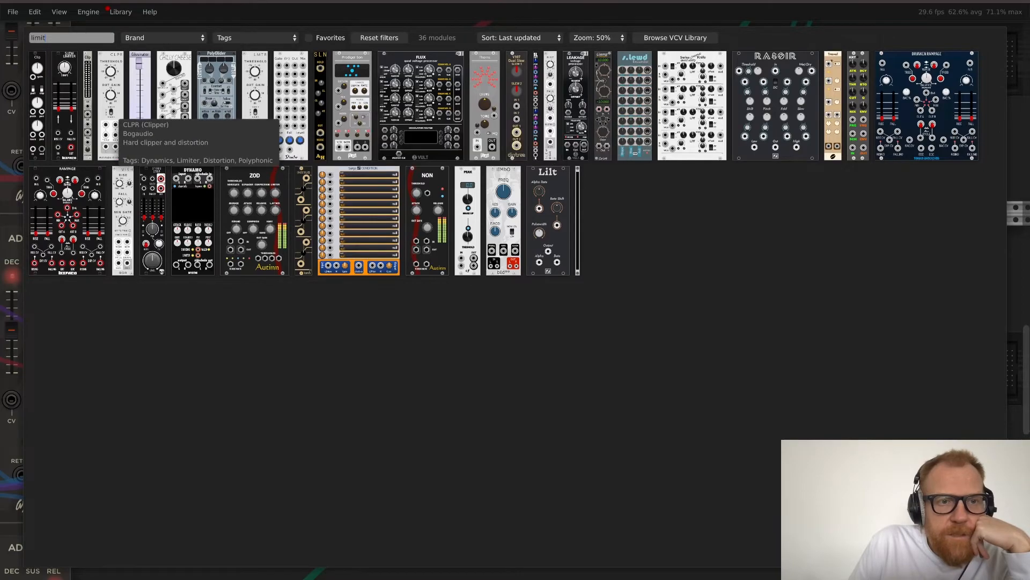
click(114, 117)
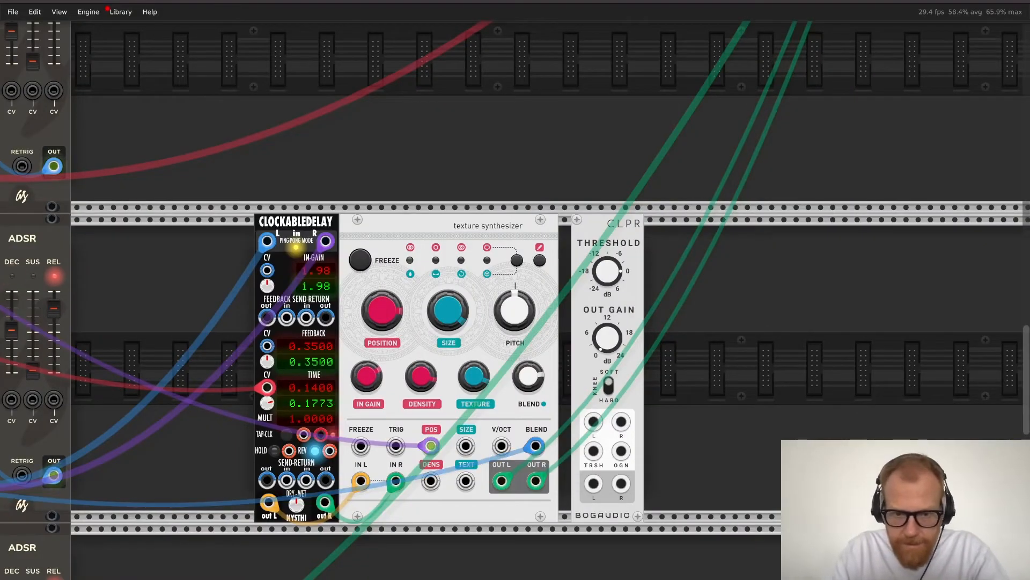
Step: Route the texture synthesizer's stereo output through CLPR to the mixer and set the clipper's threshold to about -11 dB
drag(502, 481, 621, 484)
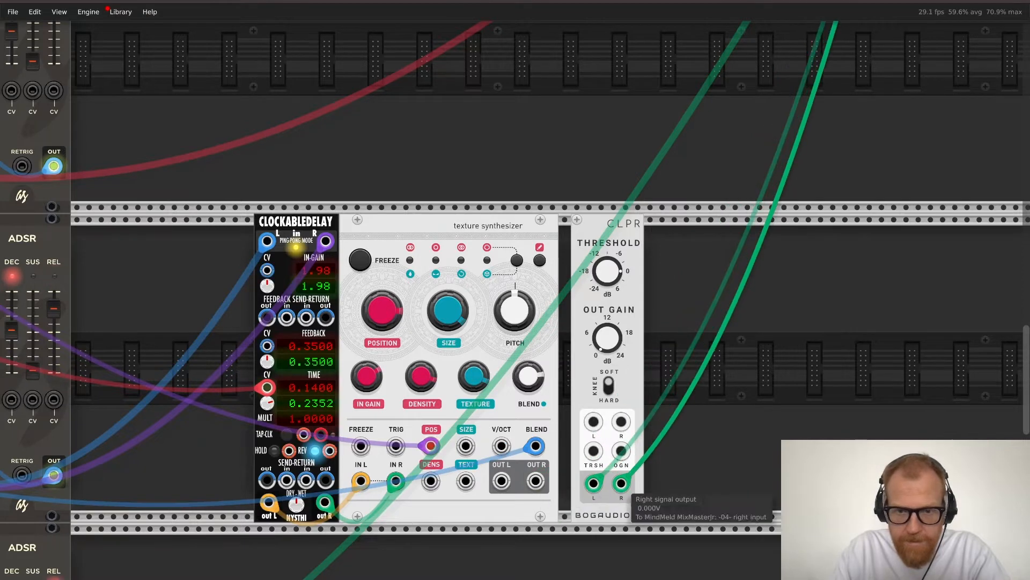
drag(593, 422, 622, 423)
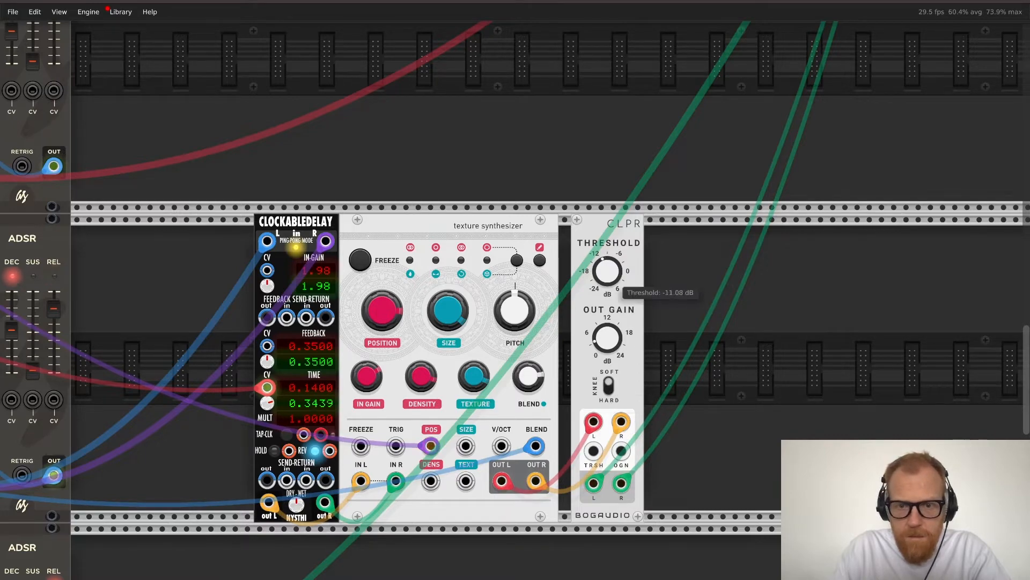
Step: Set the mixer's channel 3 level to about -3.4 dB and channel 4 level to about -4.3 dB
scroll(615, 279, up, 14)
scroll(615, 280, right, 18)
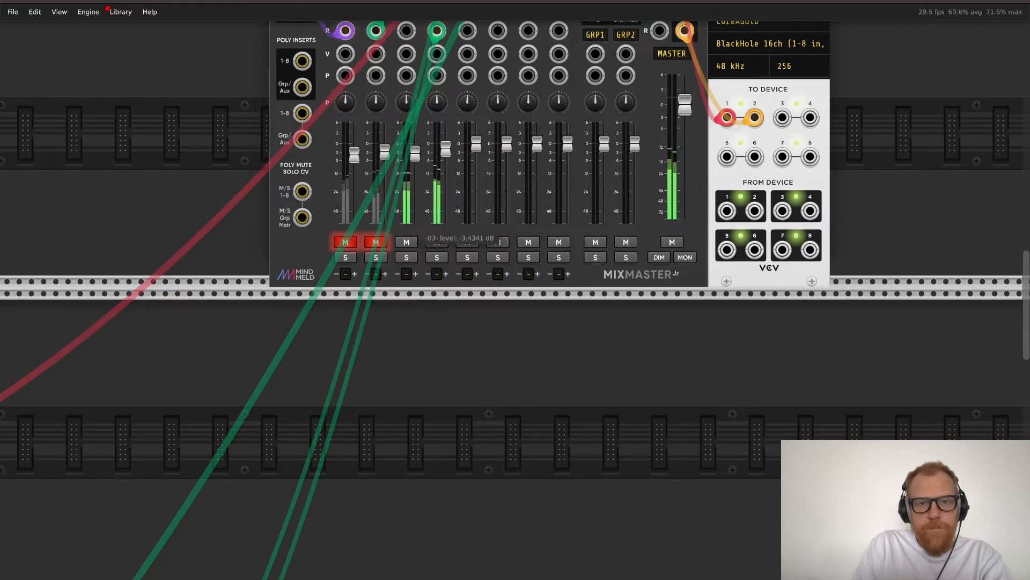
scroll(515, 290, down, 5)
scroll(516, 290, left, 6)
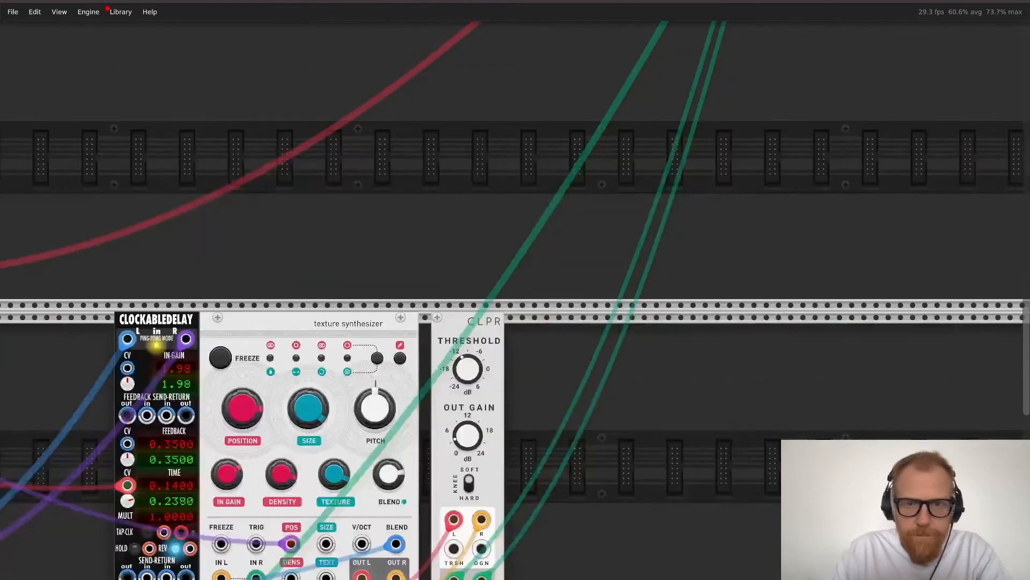
scroll(515, 290, up, 3)
scroll(516, 290, right, 2)
scroll(515, 290, up, 3)
scroll(516, 289, right, 3)
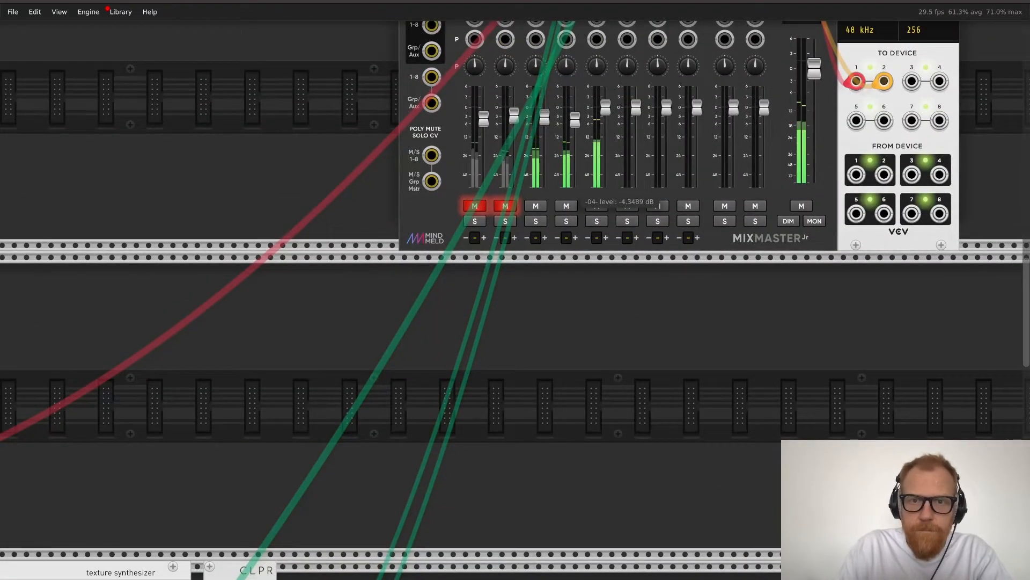
Step: Set the Additator's width to about -50% and patch two Branes outputs into its WIDTH and OSK inputs
scroll(515, 290, down, 4)
scroll(515, 290, left, 15)
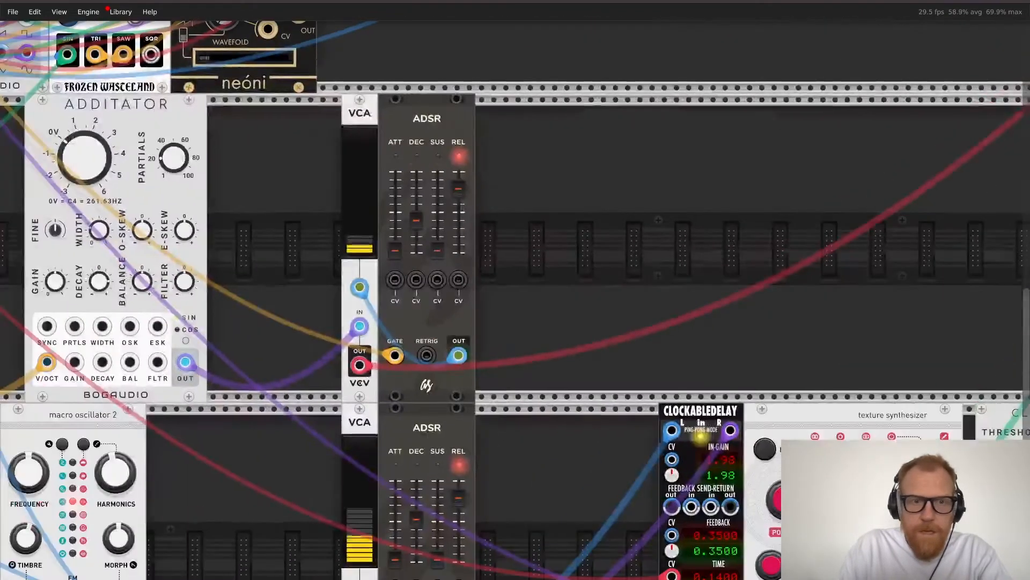
scroll(515, 289, down, 2)
scroll(515, 290, up, 2)
scroll(515, 290, left, 4)
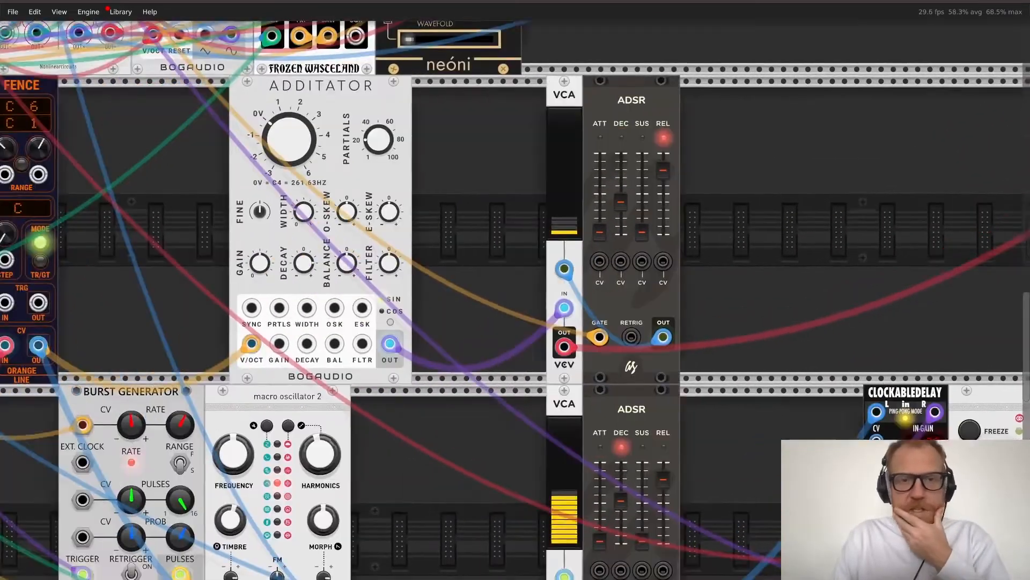
scroll(515, 290, left, 2)
drag(425, 93, 364, 94)
scroll(370, 305, down, 2)
scroll(370, 305, left, 1)
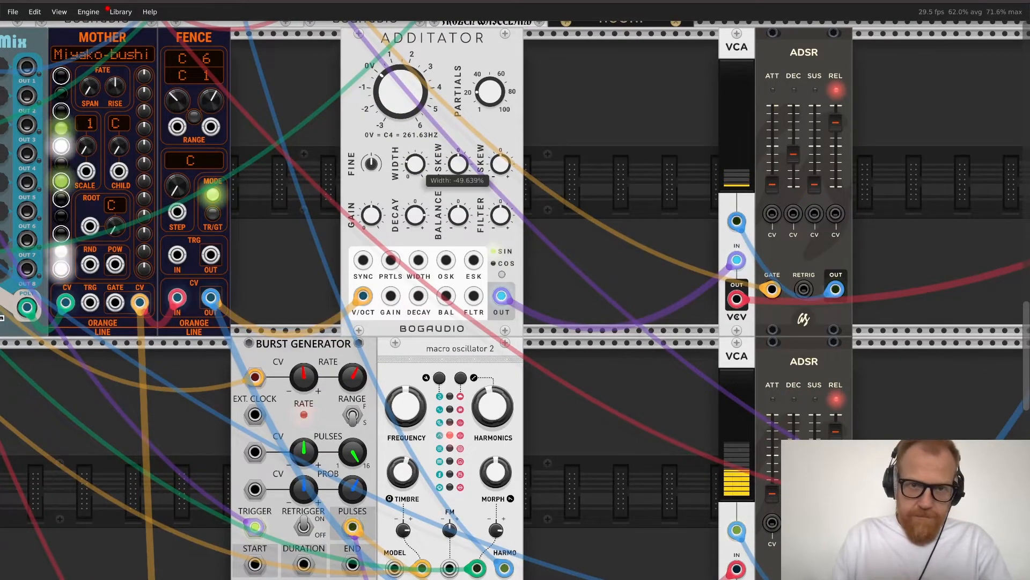
drag(418, 168, 134, 292)
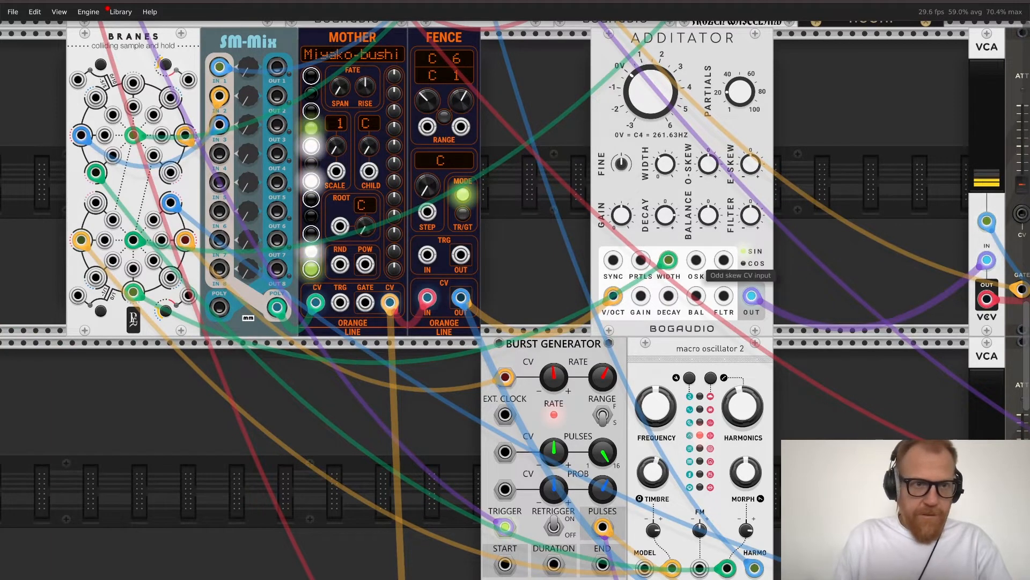
drag(696, 260, 170, 97)
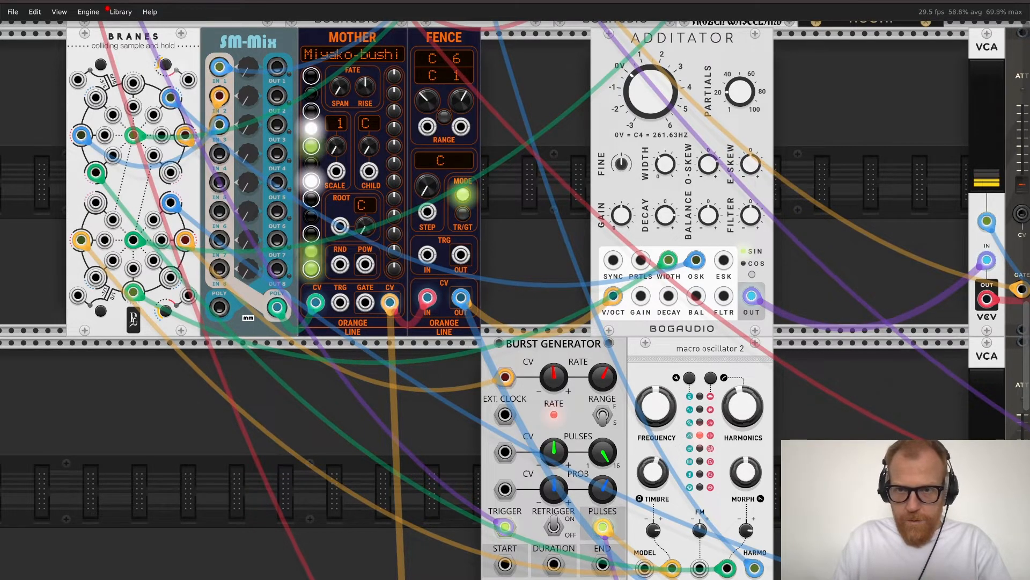
Step: Try the neóni's triangle output and other modulation outputs as sources for the Additator's ESK input
drag(724, 260, 926, 76)
scroll(707, 204, up, 5)
scroll(705, 206, up, 1)
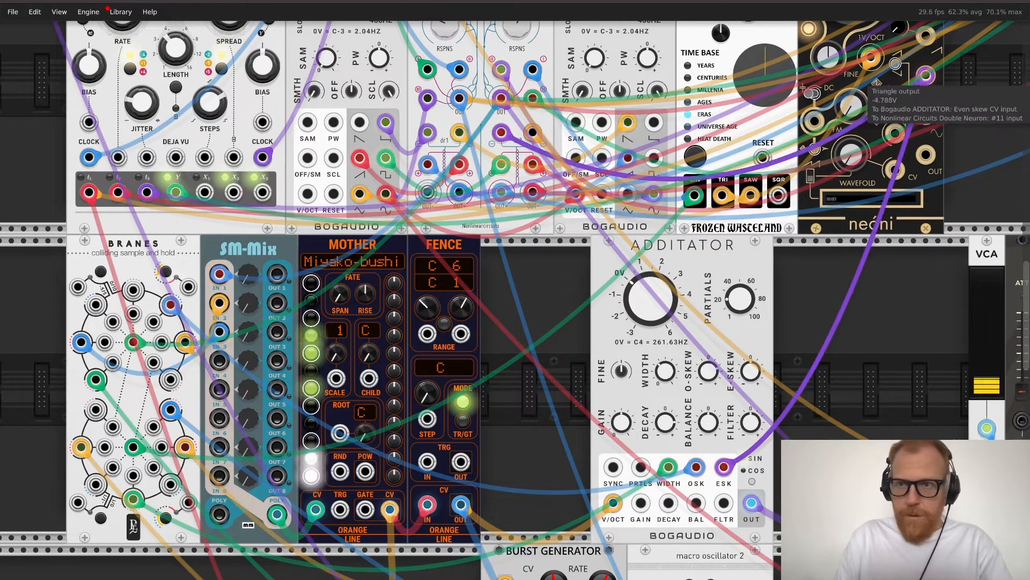
drag(924, 75, 632, 212)
drag(724, 467, 427, 192)
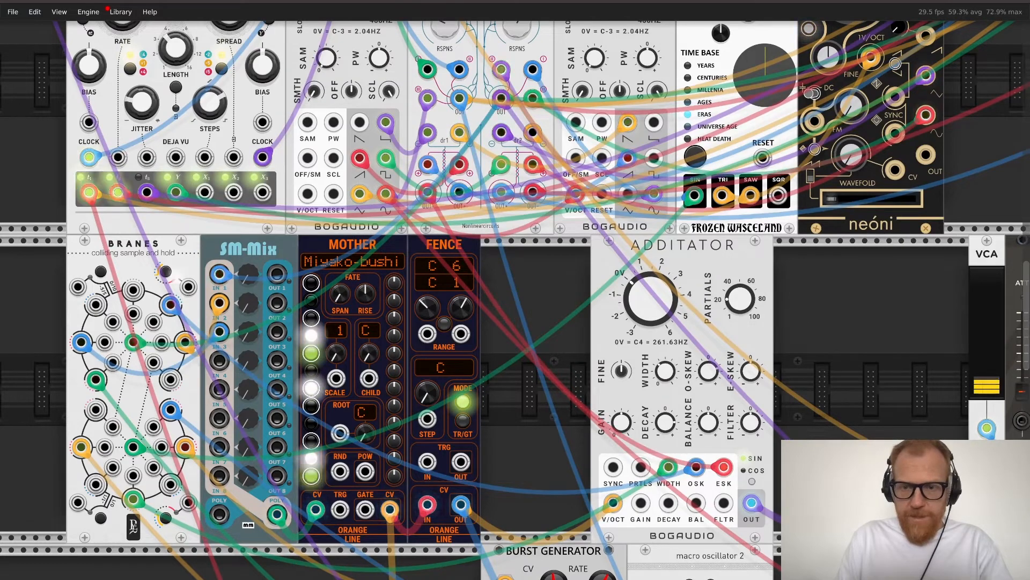
drag(724, 467, 721, 441)
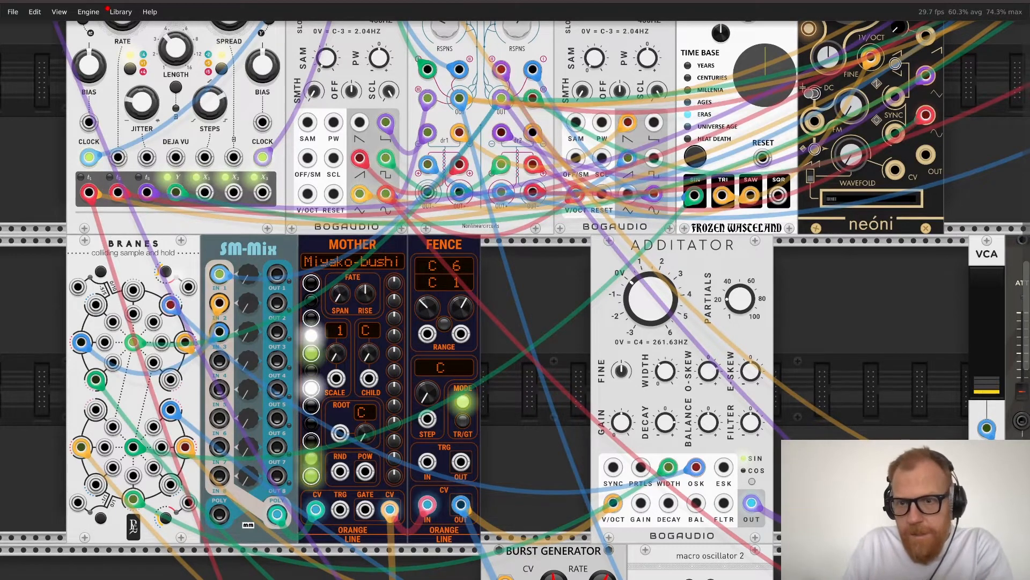
Step: Adjust the Additator's partials and even skew, and set its balance to about 50%
mouse_move(747, 308)
drag(748, 308, 747, 275)
mouse_move(752, 379)
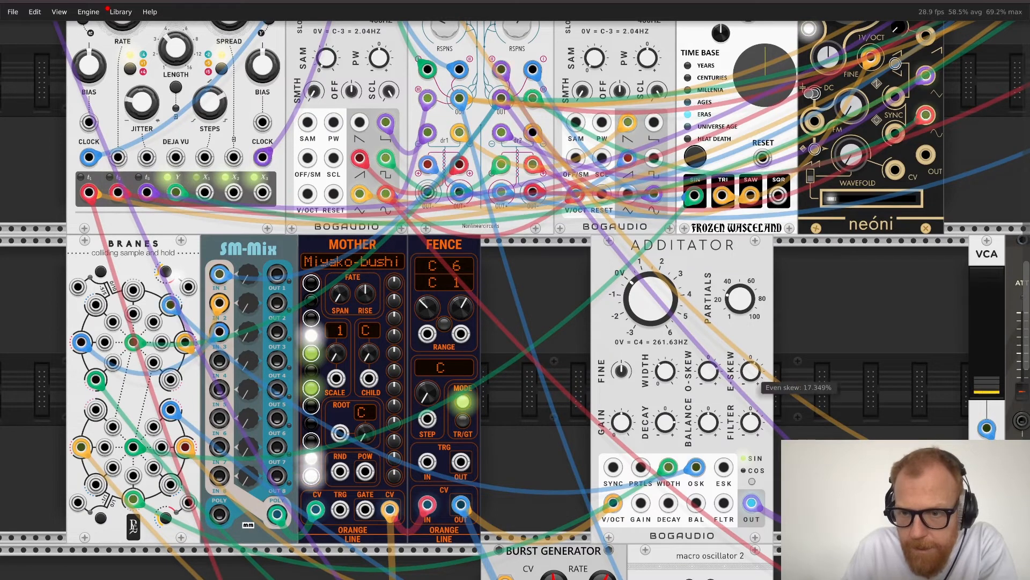
drag(753, 379, 711, 332)
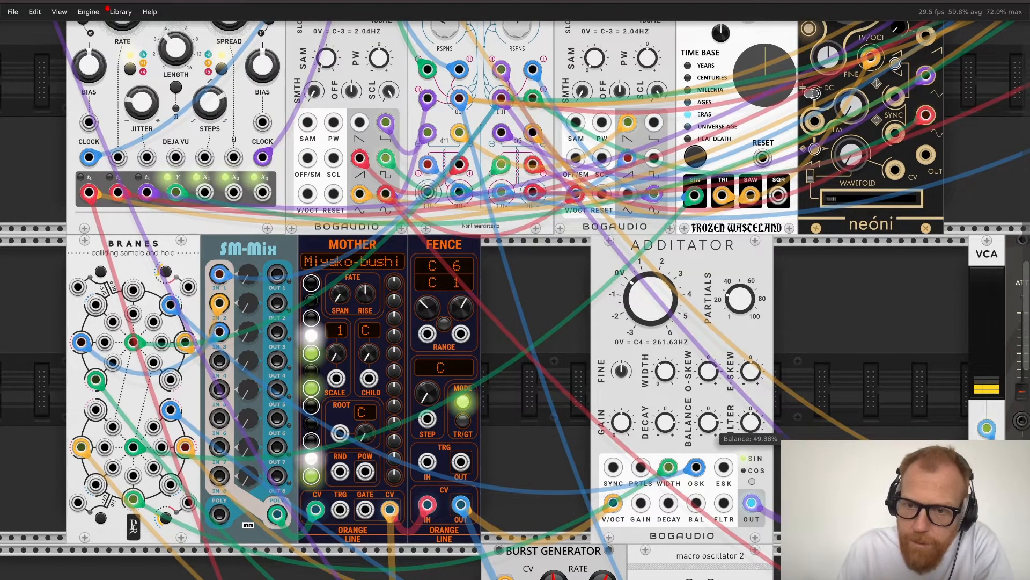
Step: Patch a modulation output into the Additator's FLTR input and the Double Neuron's #5 output into its DECAY input
drag(708, 423, 428, 273)
scroll(428, 272, down, 4)
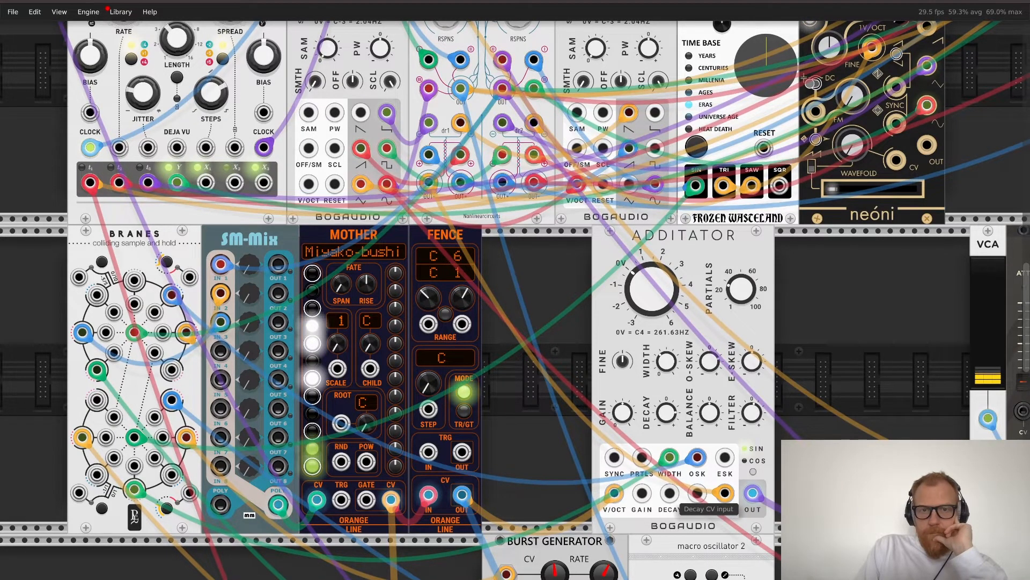
drag(671, 494, 482, 185)
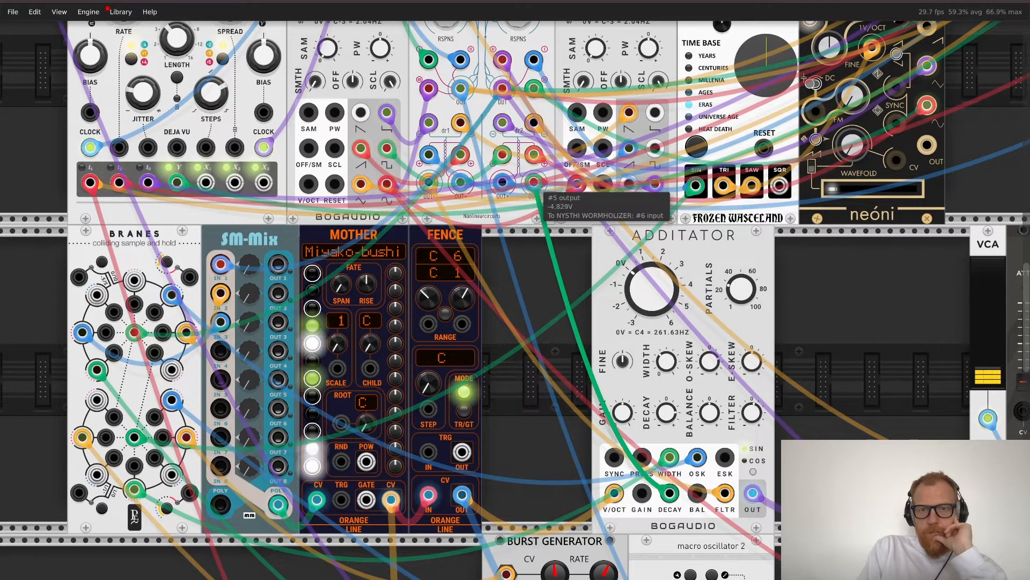
drag(535, 183, 535, 183)
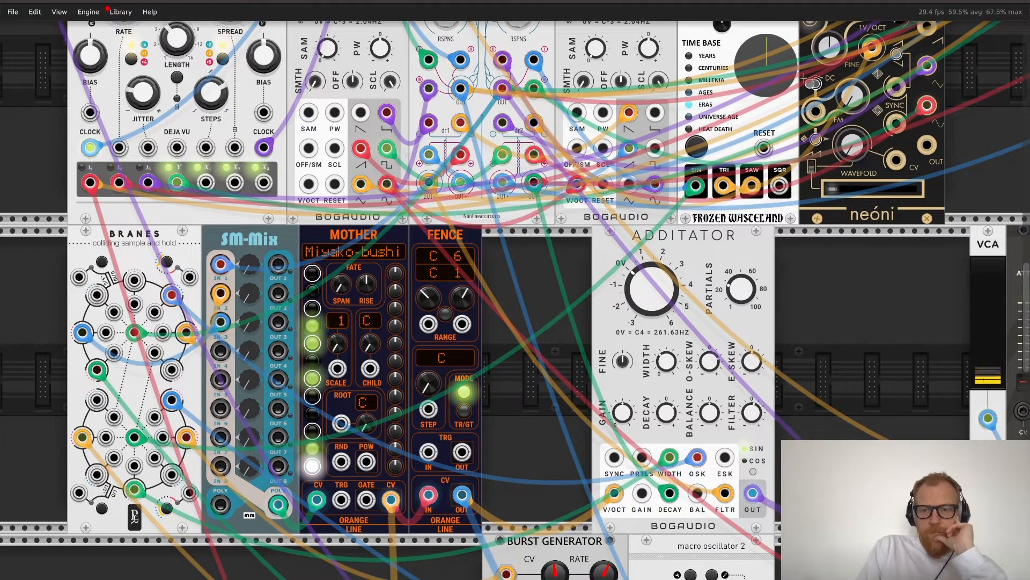
Step: Search the module library for "reverb" and add the Valley Plateau beside the Additator voice's ADSR
scroll(515, 299, right, 8)
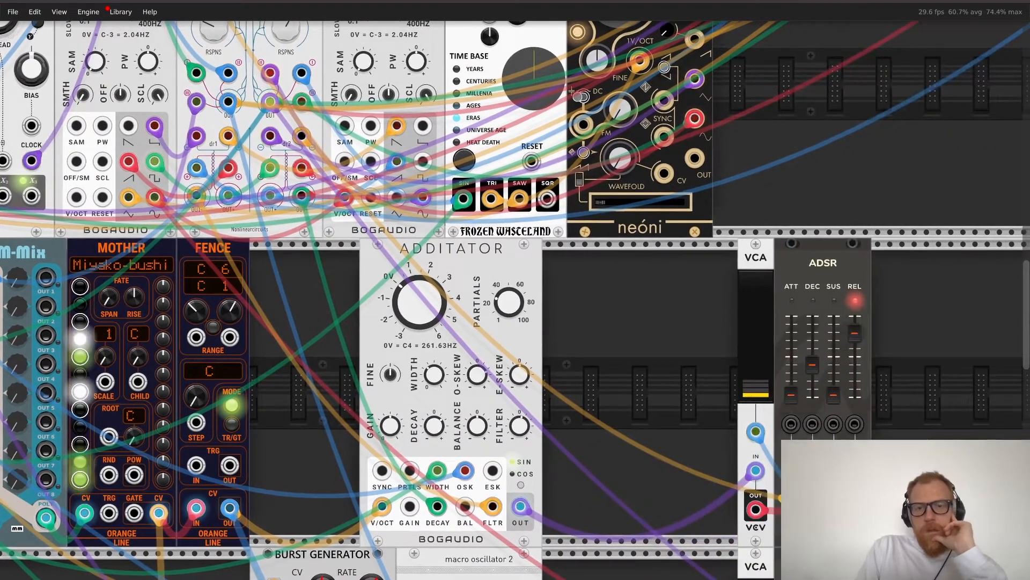
scroll(515, 300, right, 14)
scroll(515, 300, left, 3)
key(Return)
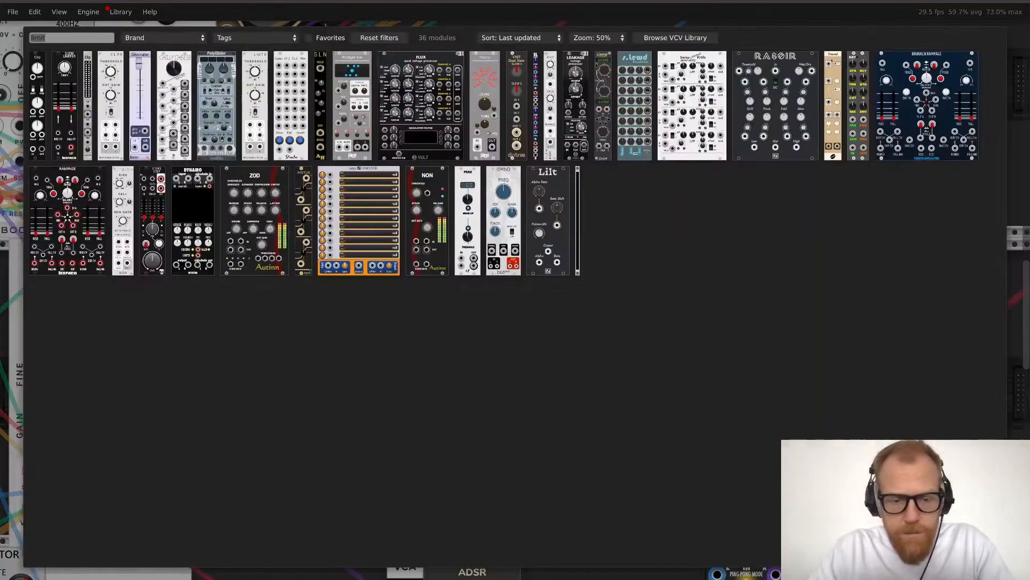
text(reverb)
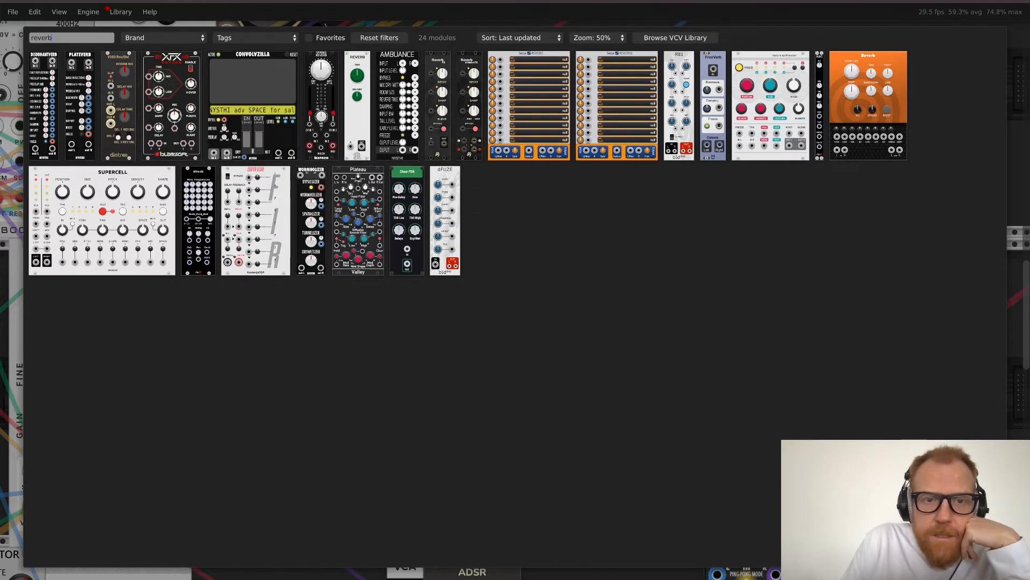
click(358, 223)
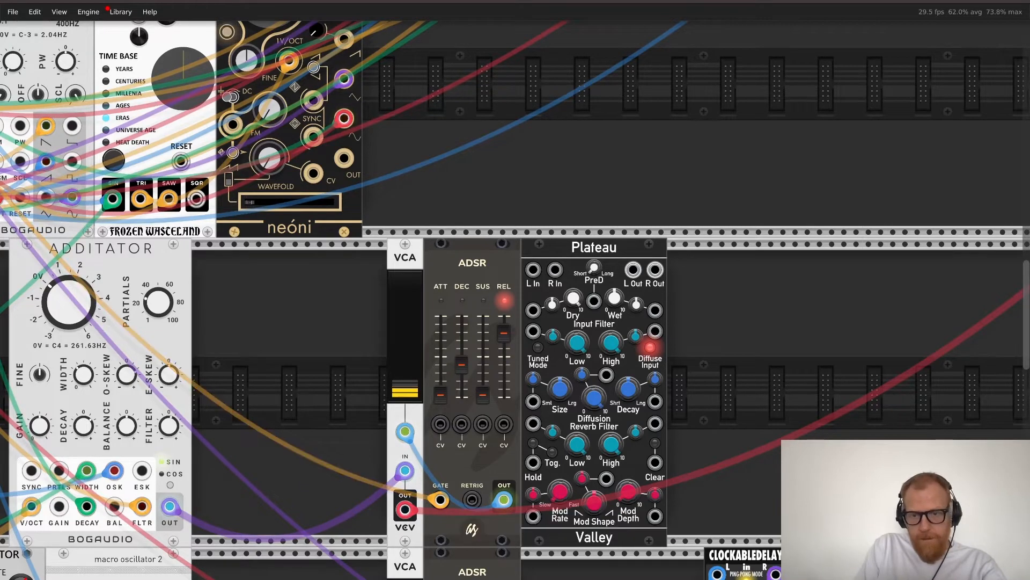
Step: Route the Additator voice's VCA output through Plateau's left input and stereo outputs into mixer channel 3, and adjust the reverb's controls
drag(405, 509, 812, 173)
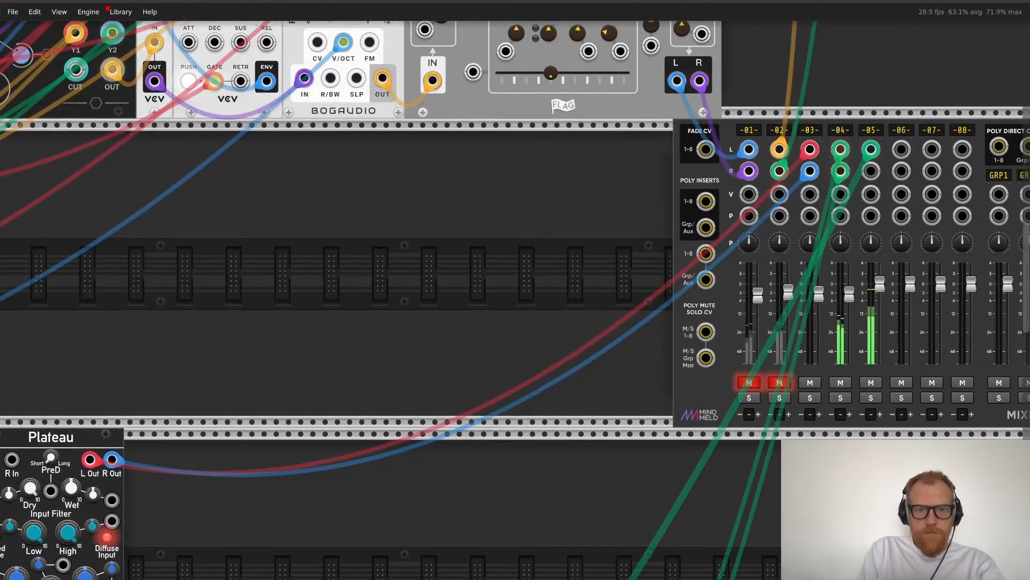
scroll(516, 300, left, 13)
scroll(515, 301, down, 7)
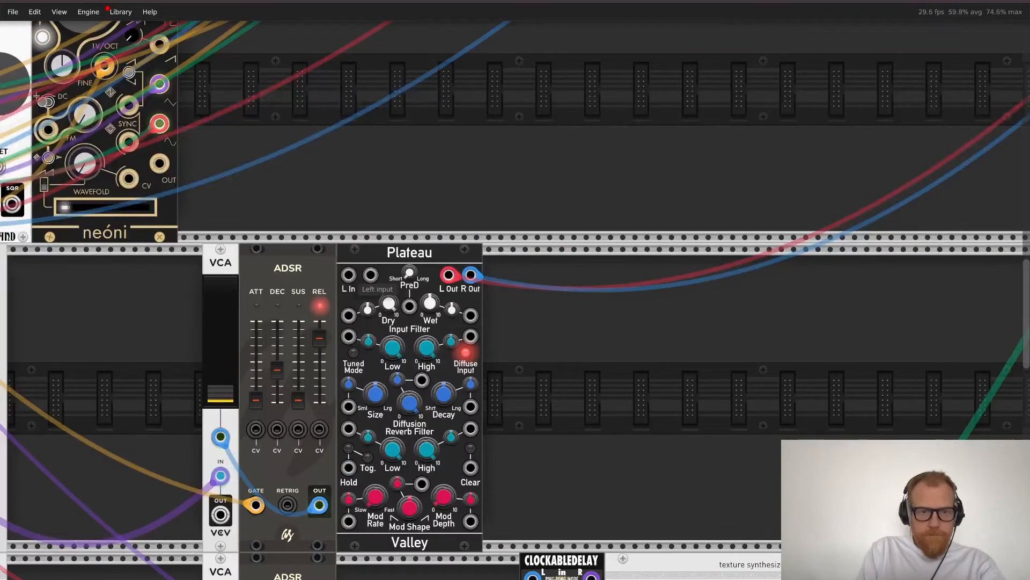
drag(348, 274, 220, 514)
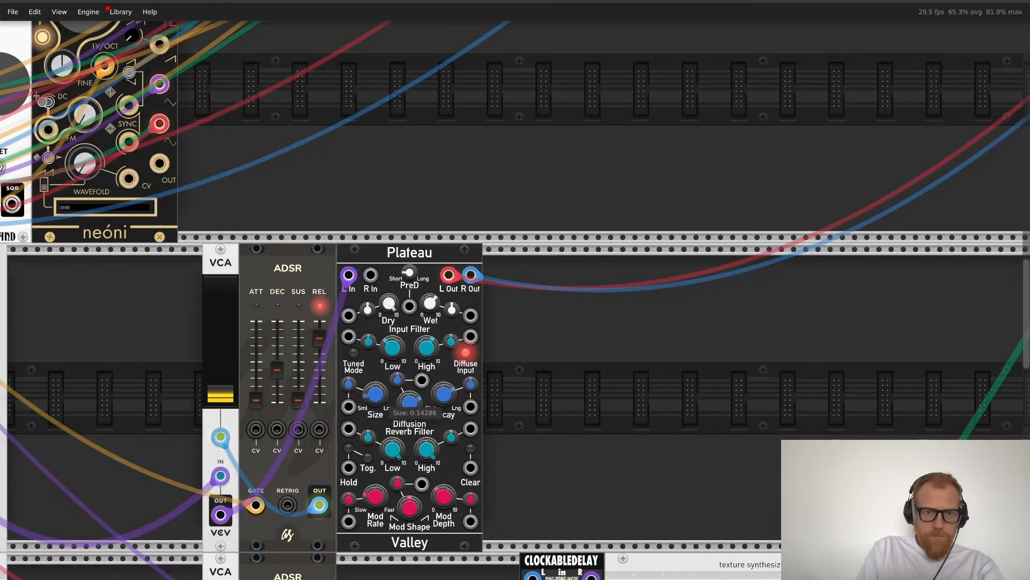
drag(409, 400, 409, 399)
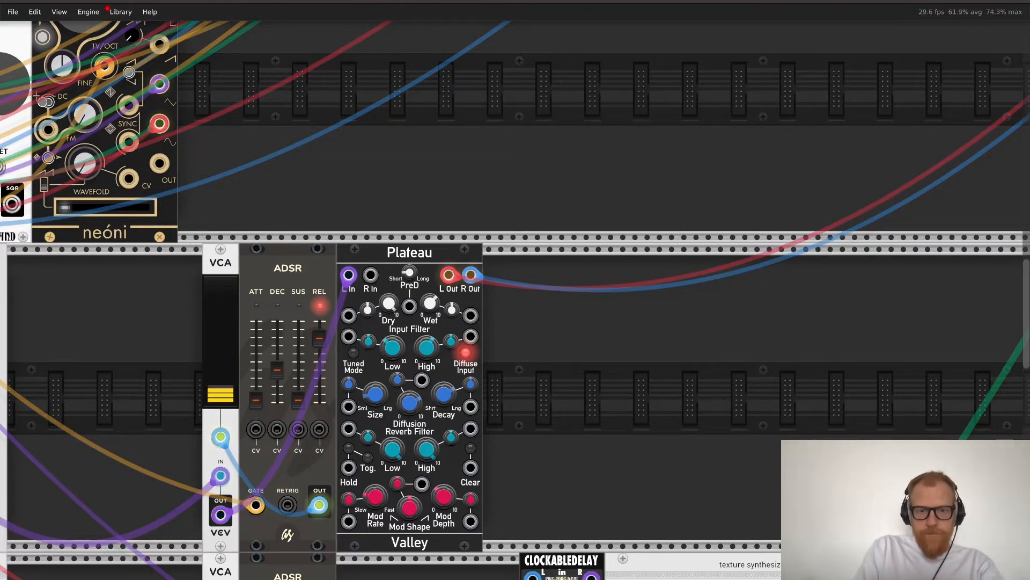
Step: Move the three voices' VCA and ADSR modules together so they sit directly beside the Additator and macro oscillators
key(ctrl+minus)
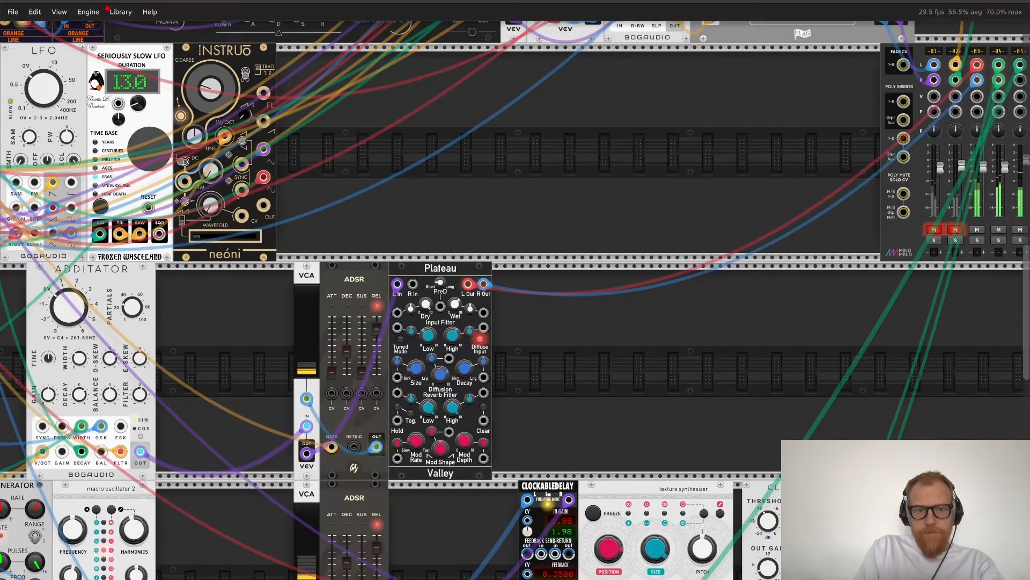
scroll(515, 301, down, 6)
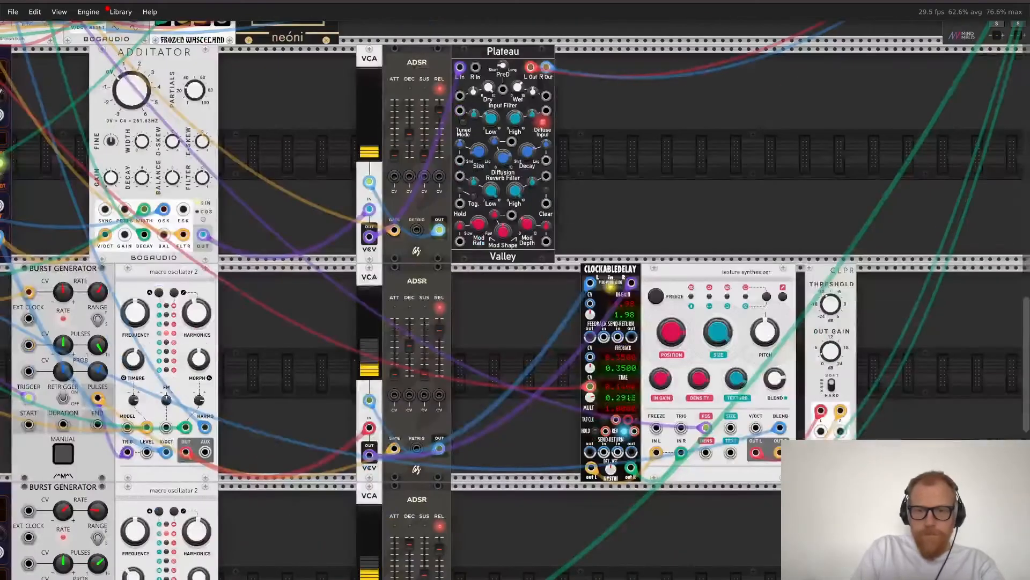
key(ctrl+minus)
scroll(516, 301, down, 2)
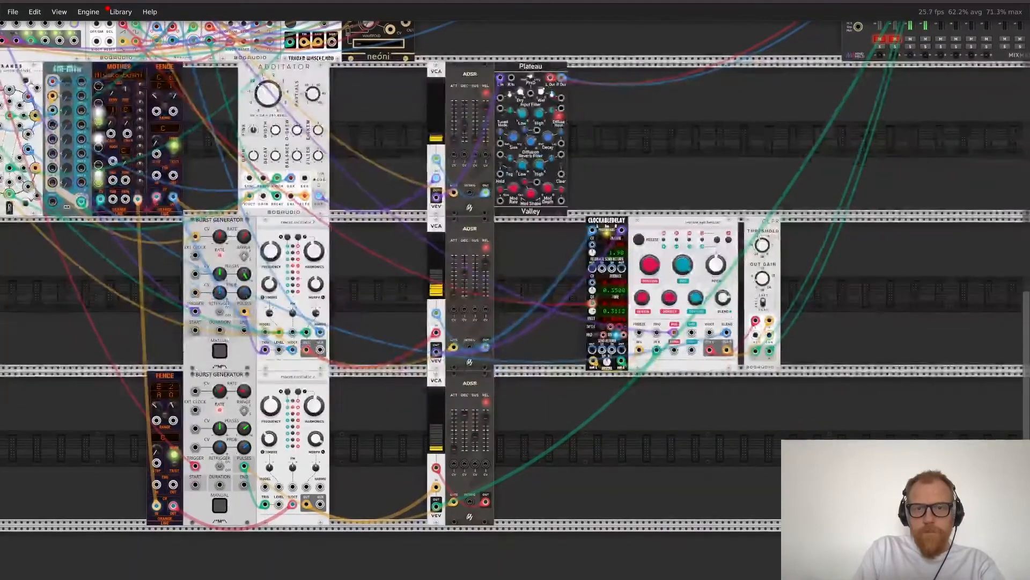
drag(401, 81, 473, 530)
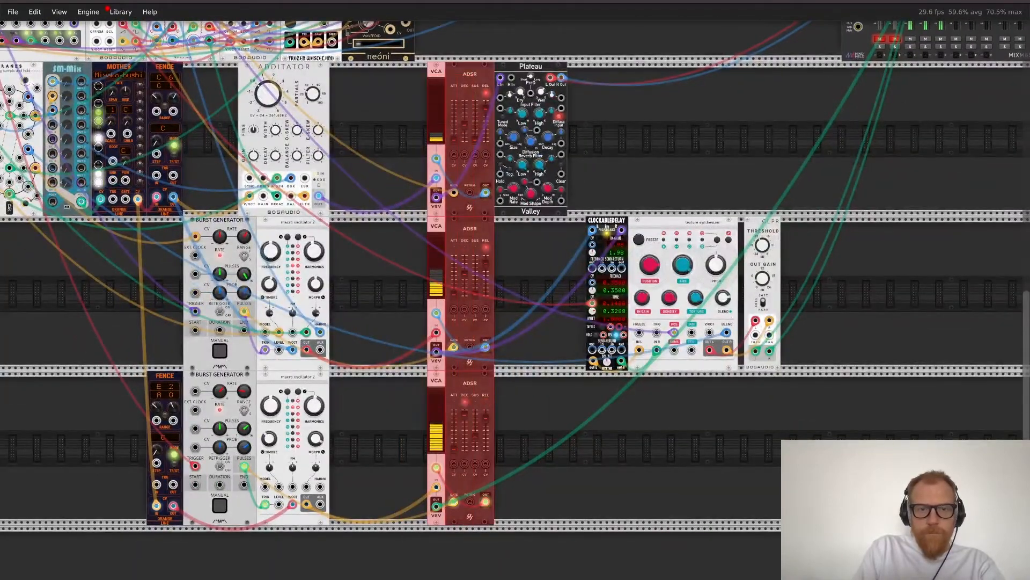
drag(471, 376, 372, 375)
click(446, 376)
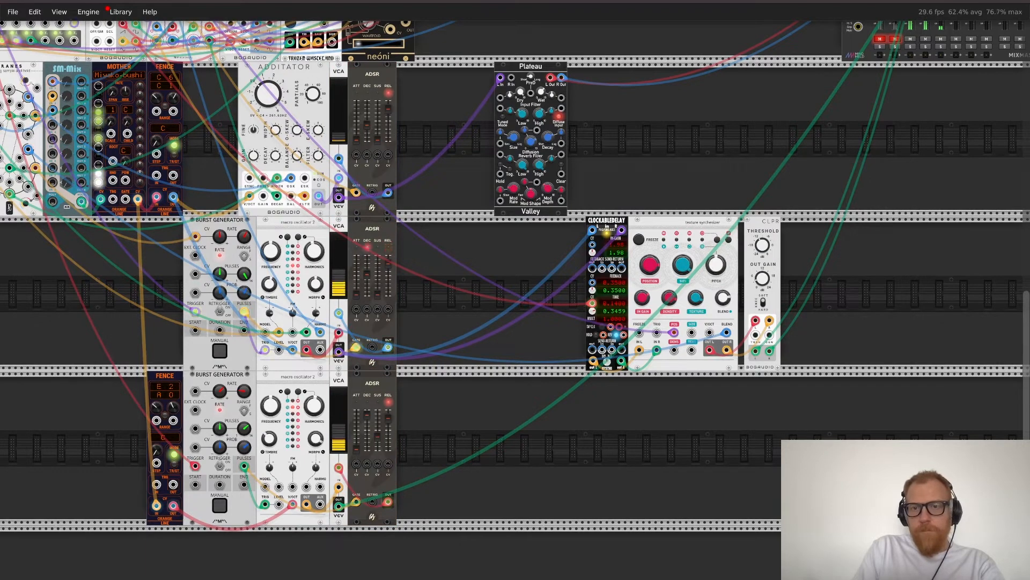
Step: Move the Plateau, ClockableDelay, texture synthesizer and clipper together against the voices' ADSR modules
drag(552, 231, 576, 304)
click(609, 312)
drag(536, 211, 439, 211)
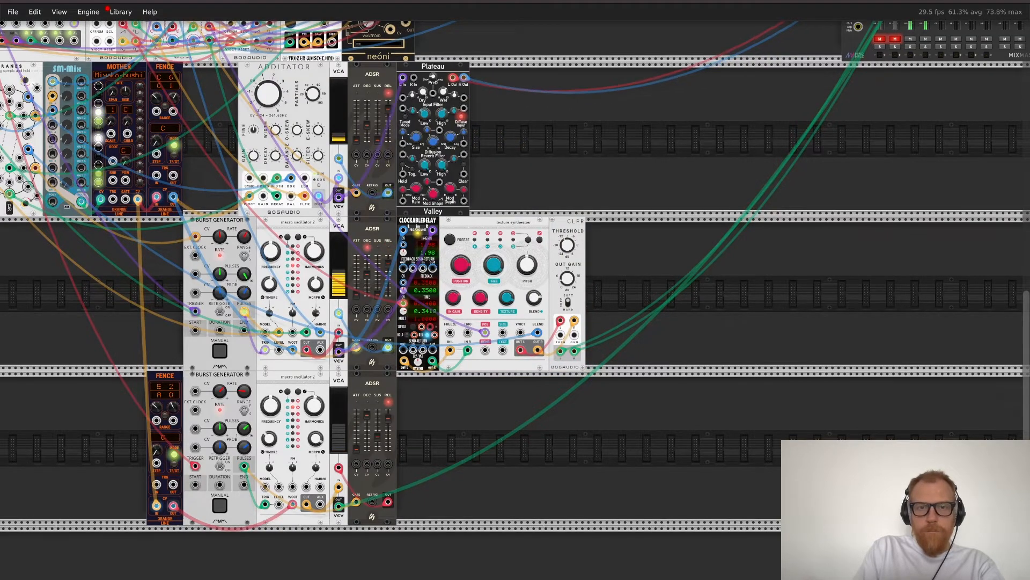
Step: Unmute channels 1 and 2 on the MixMaster mixer and solo channel 1
scroll(439, 210, up, 6)
scroll(439, 210, left, 3)
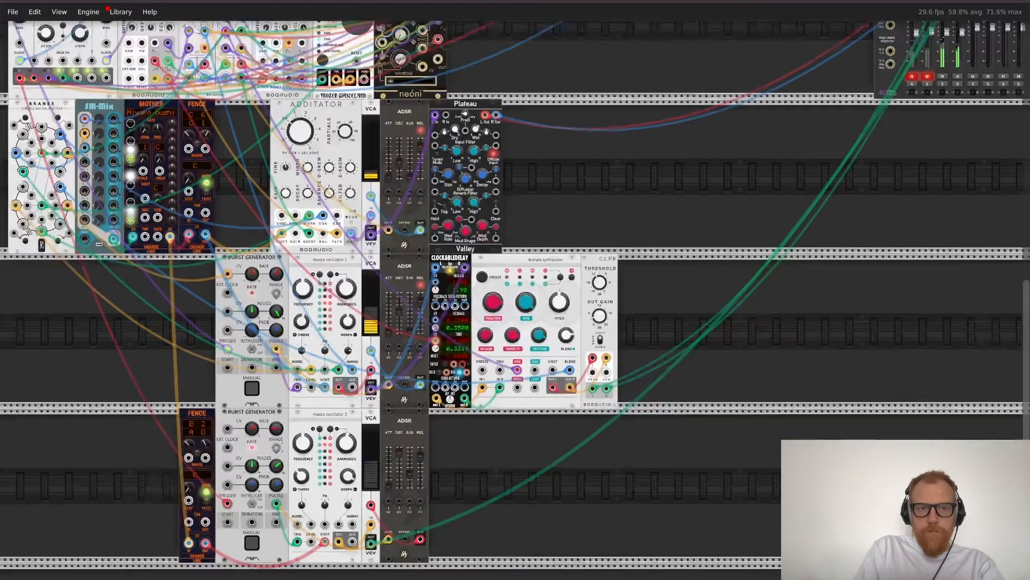
scroll(515, 300, up, 11)
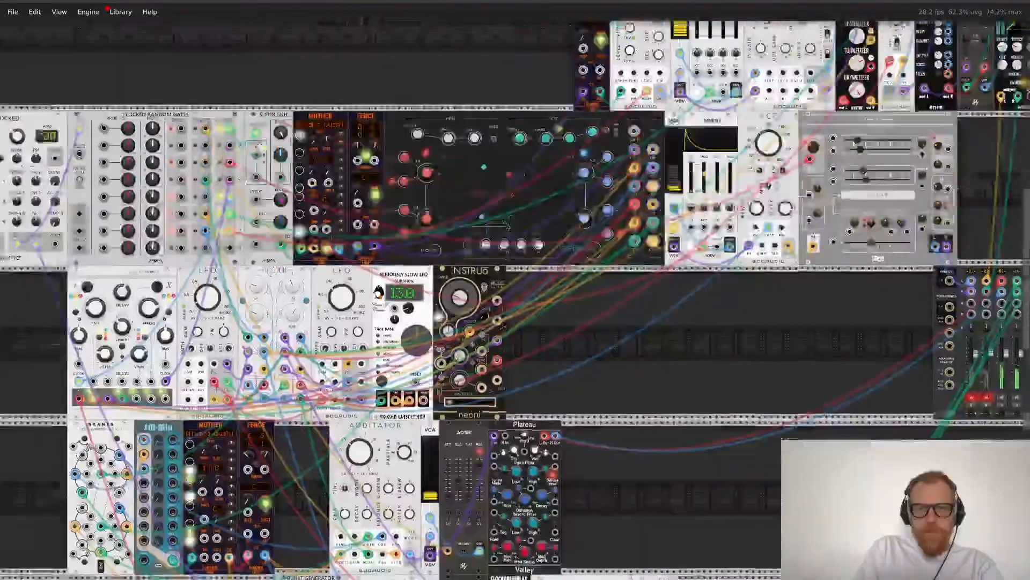
scroll(515, 301, right, 10)
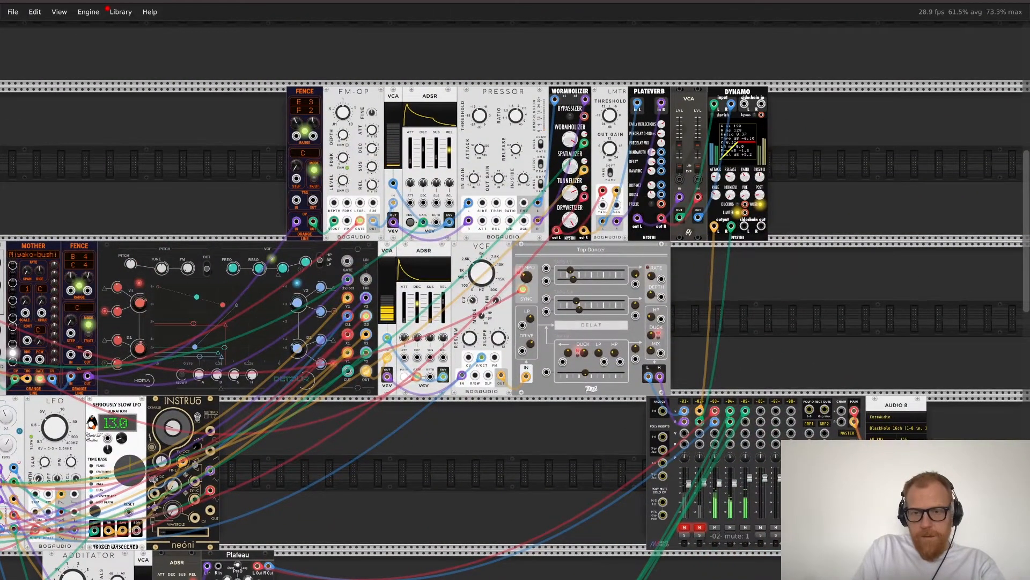
click(685, 528)
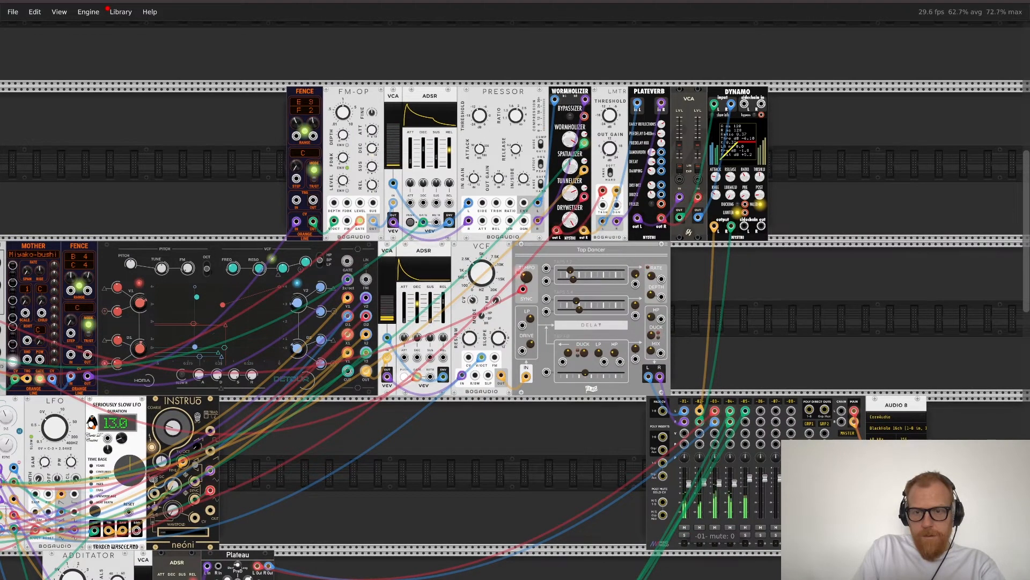
click(699, 528)
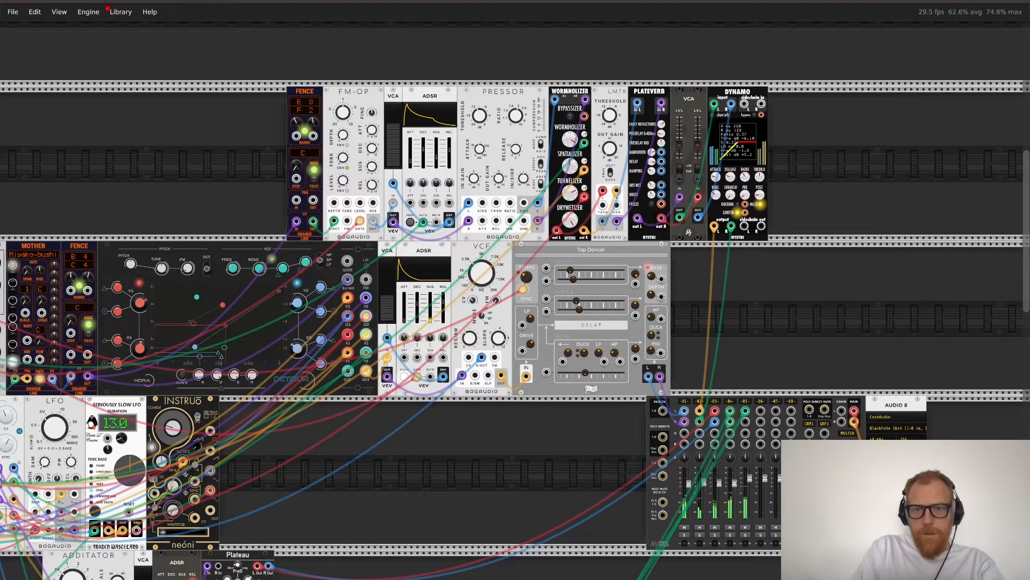
click(684, 535)
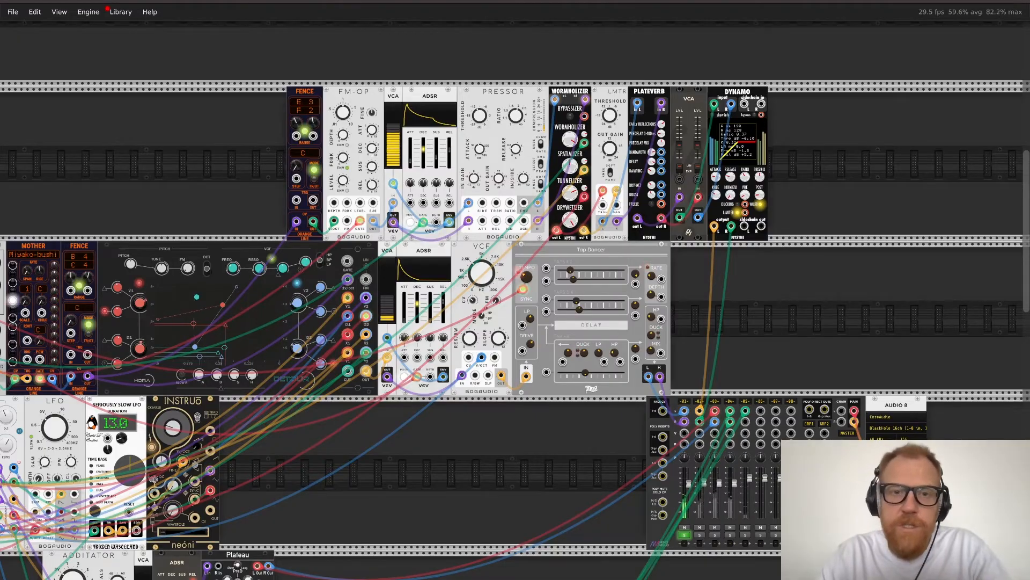
Step: Add the NYSTHI Ambuance Reverb beside Tap Dancer and route the delay's stereo outputs through it into mixer channel 1
key(Return)
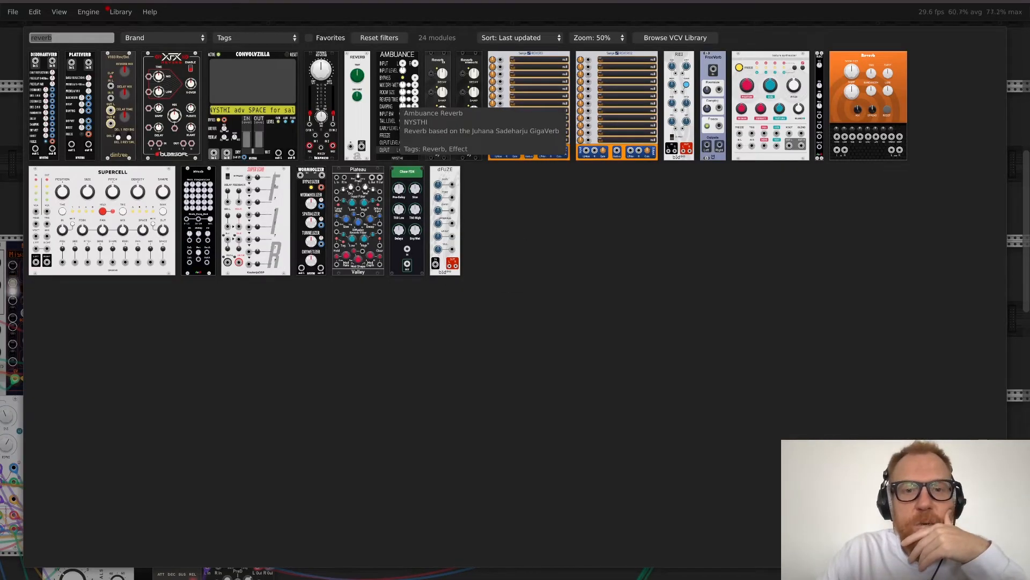
key(Escape)
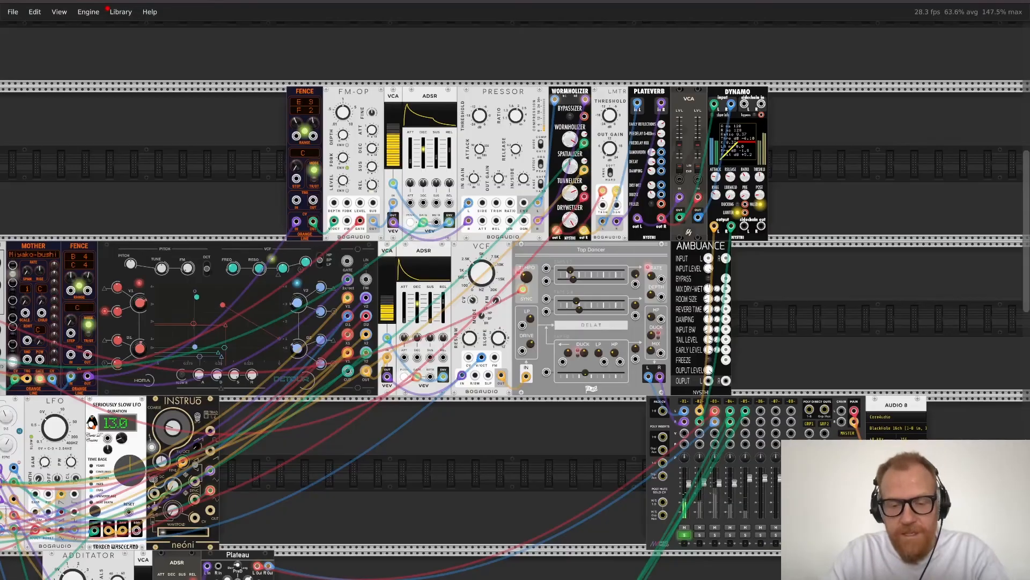
key(super+equal)
key(super+equal)
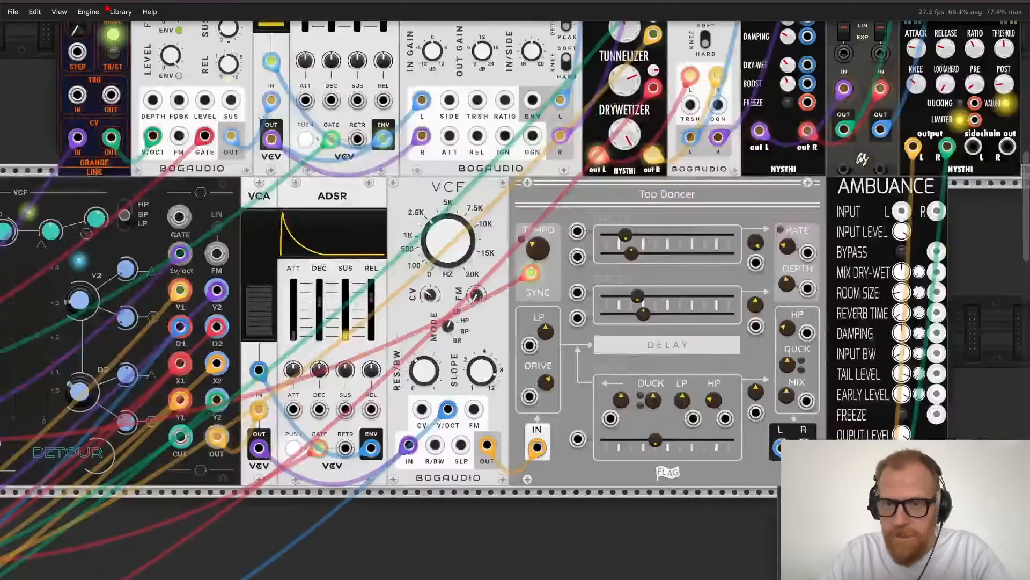
scroll(515, 301, right, 4)
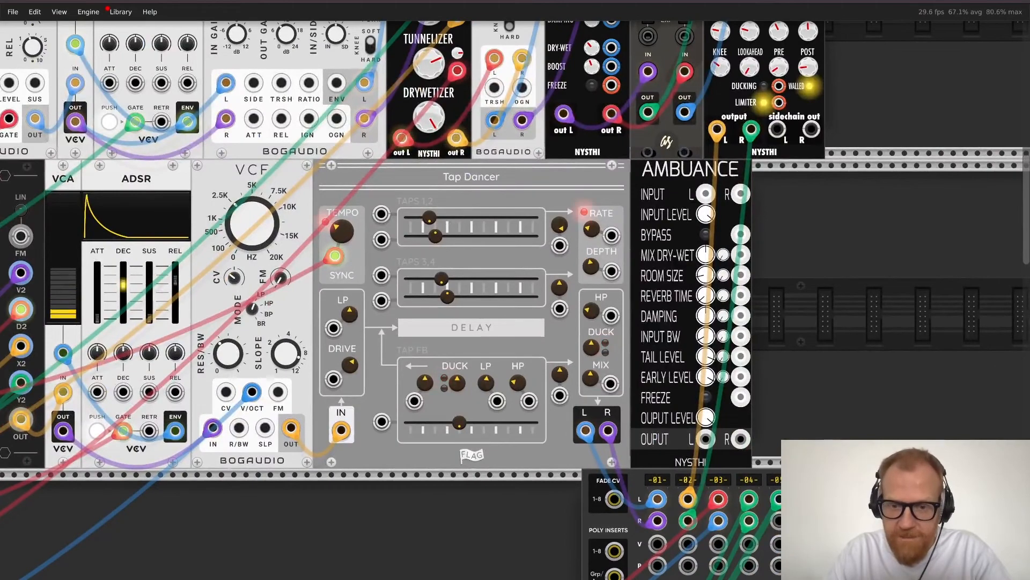
drag(585, 429, 706, 436)
drag(608, 431, 740, 439)
drag(586, 430, 608, 430)
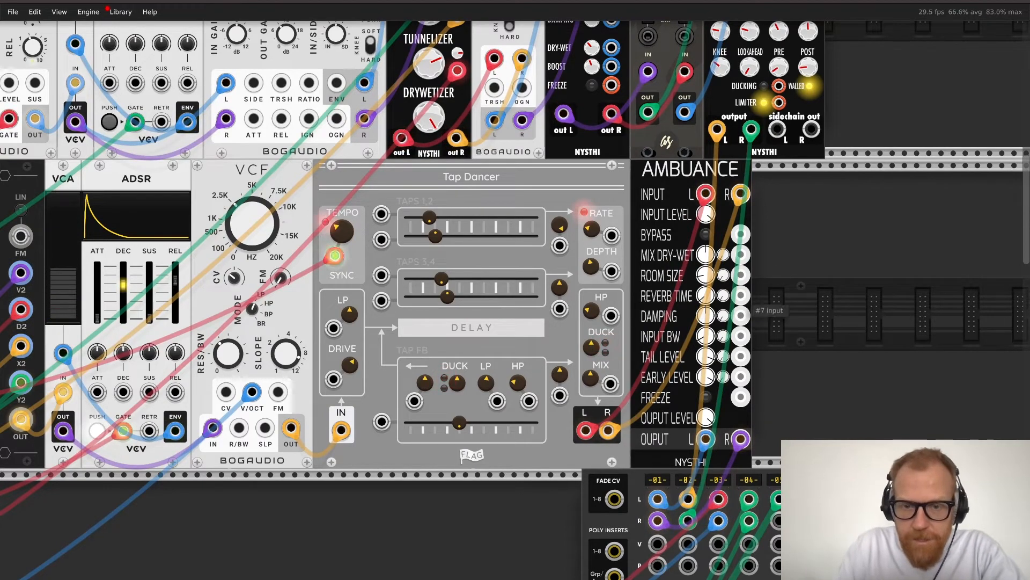
Step: Set the Ambuance's reverb time to about 221 s and adjust its room size
scroll(515, 299, right, 5)
scroll(515, 299, down, 1)
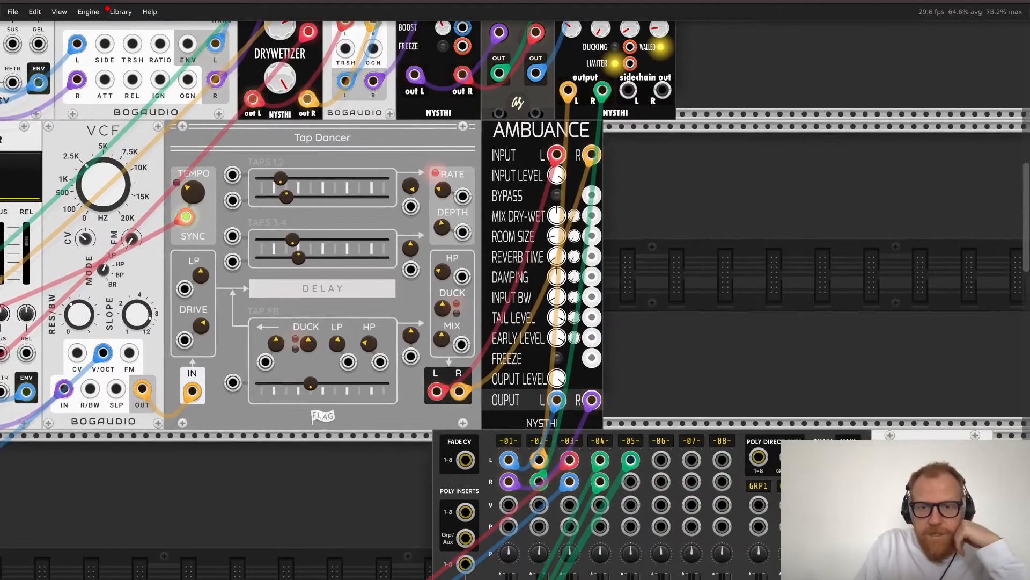
mouse_move(574, 256)
drag(574, 257, 574, 257)
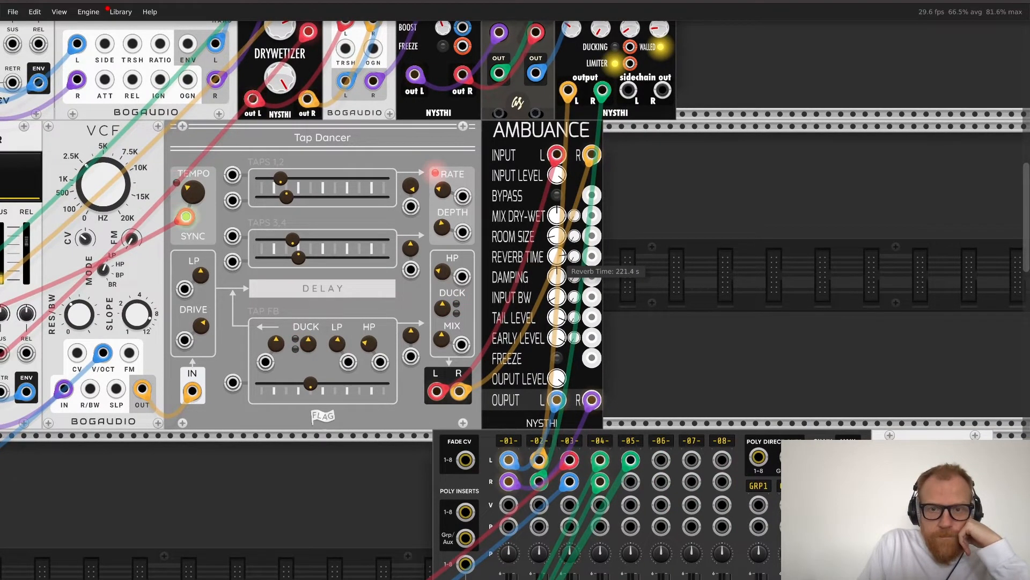
mouse_move(575, 236)
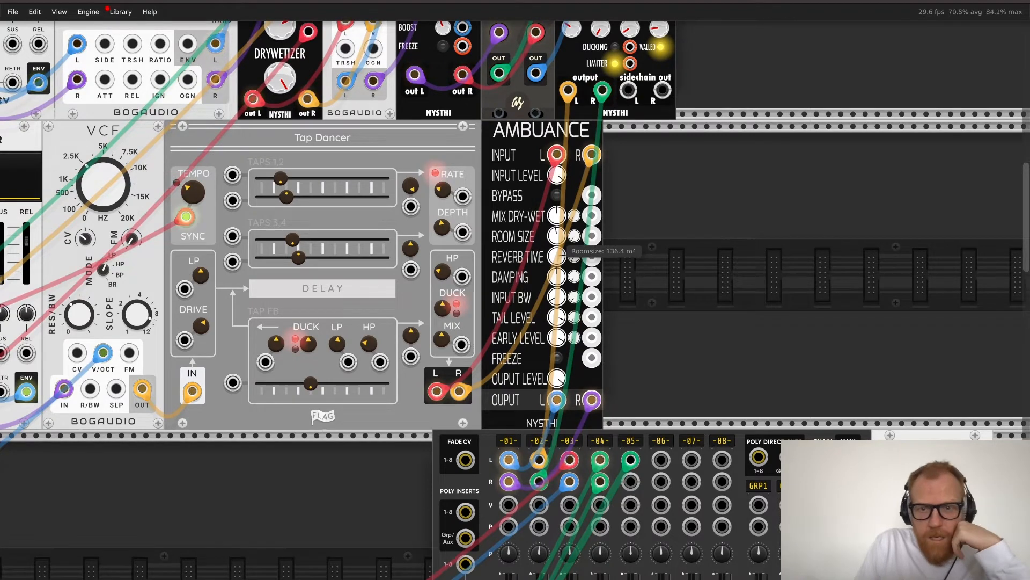
drag(557, 236, 557, 248)
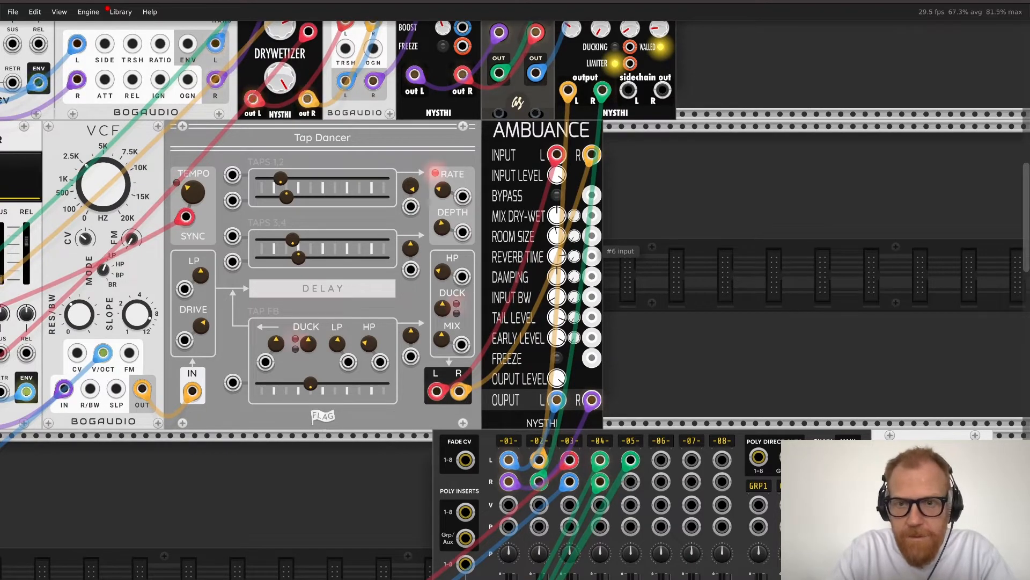
Step: Patch a Double Neuron output into the Ambuance's room size CV input
scroll(604, 248, down, 5)
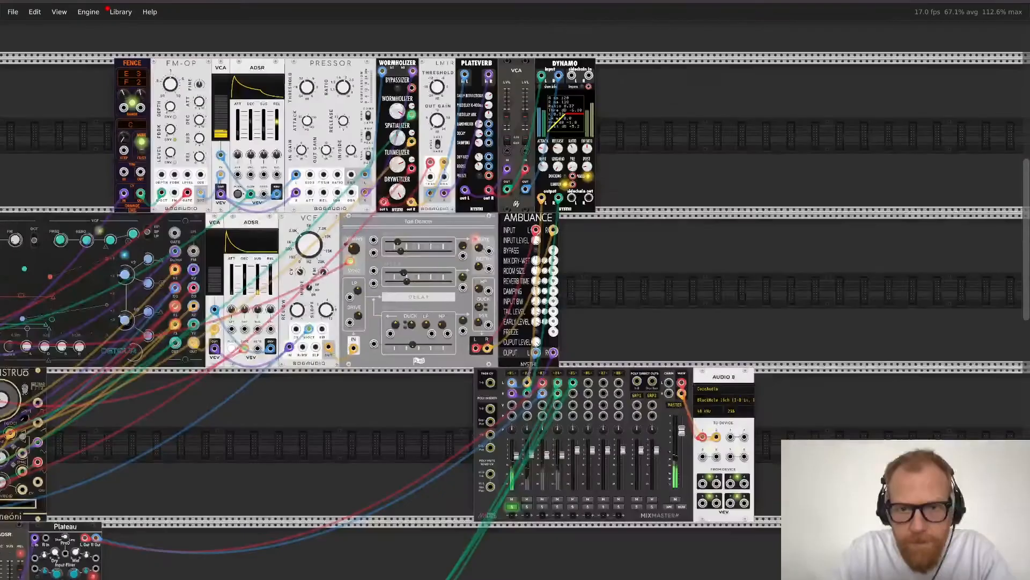
scroll(546, 286, down, 2)
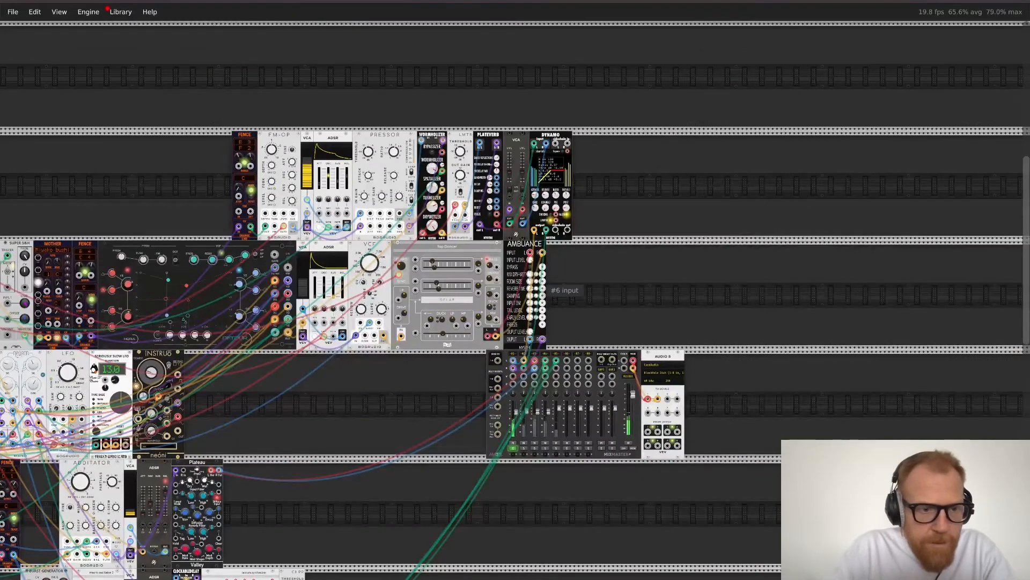
scroll(8, 547, left, 1)
drag(9, 567, 203, 411)
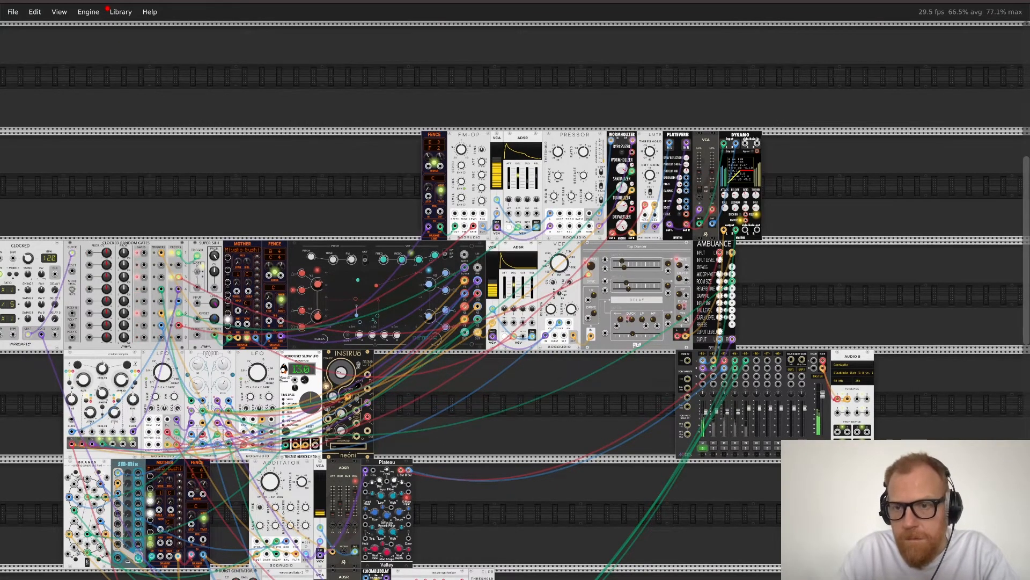
Step: Set the Ambuance's room size CV amount to about 0.45 and adjust its dry-wet mix
key(super+equal)
key(super+equal)
scroll(685, 288, right, 8)
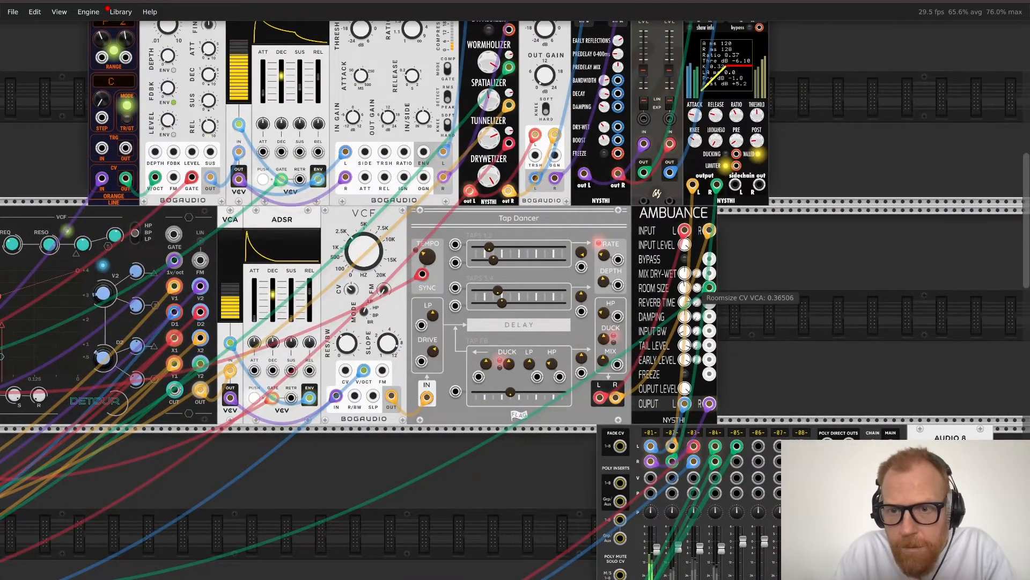
drag(697, 288, 697, 246)
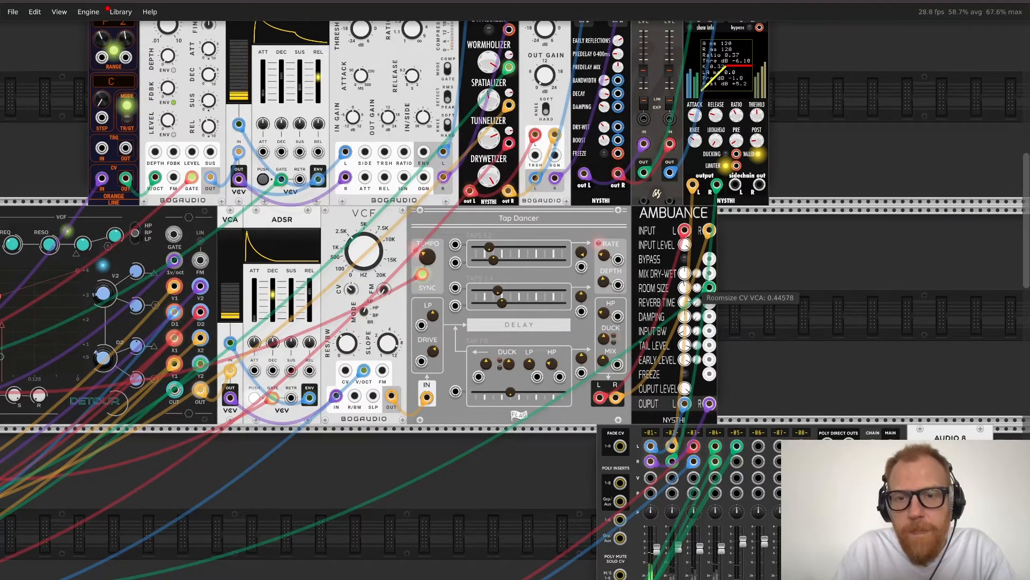
drag(685, 274, 685, 270)
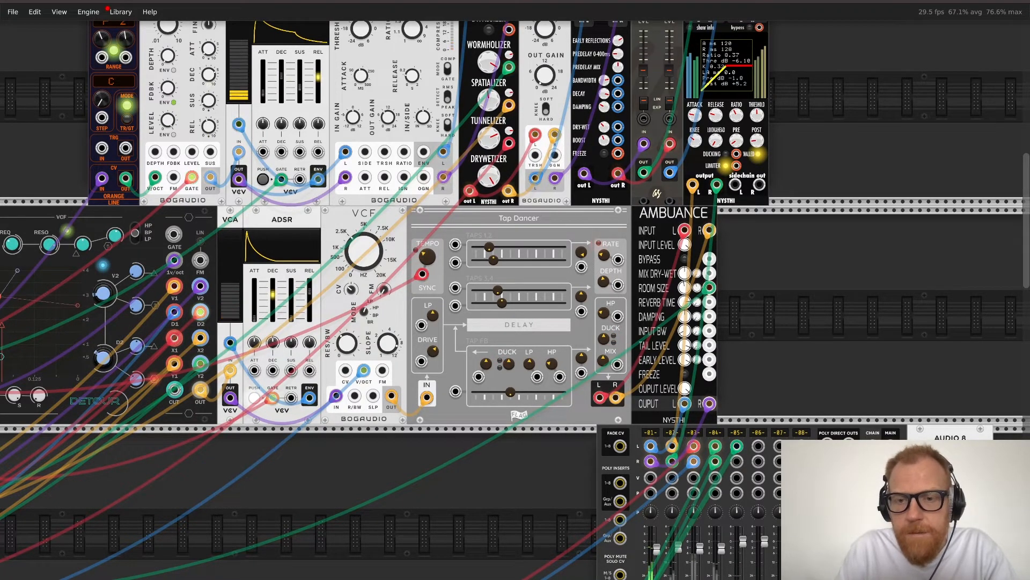
Step: Patch the Clocked Random Gates' channel 7 gate output into the Ambuance's freeze input
scroll(515, 299, down, 4)
scroll(516, 300, right, 4)
scroll(515, 299, up, 2)
scroll(515, 300, left, 2)
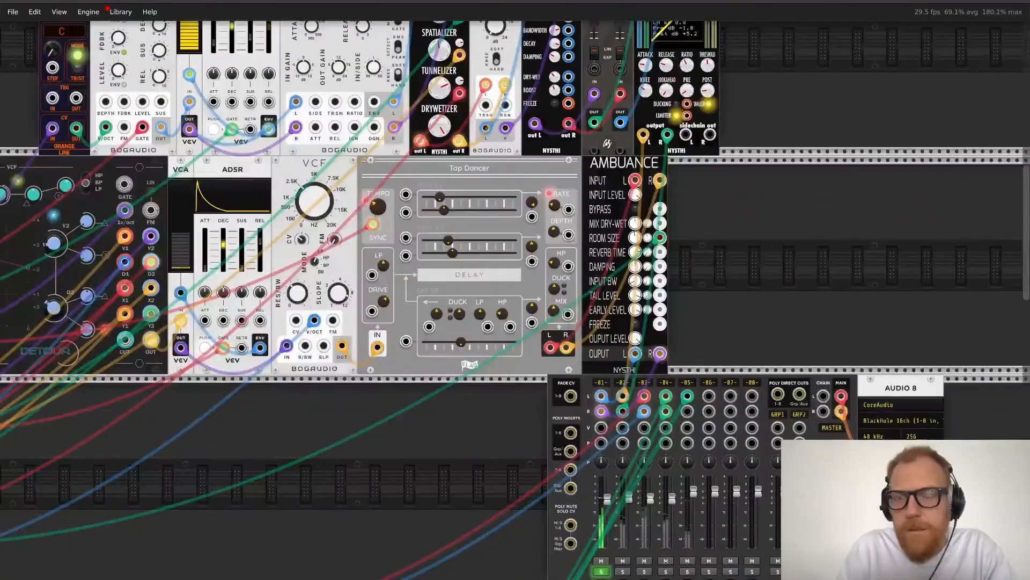
scroll(515, 300, right, 3)
scroll(515, 300, down, 1)
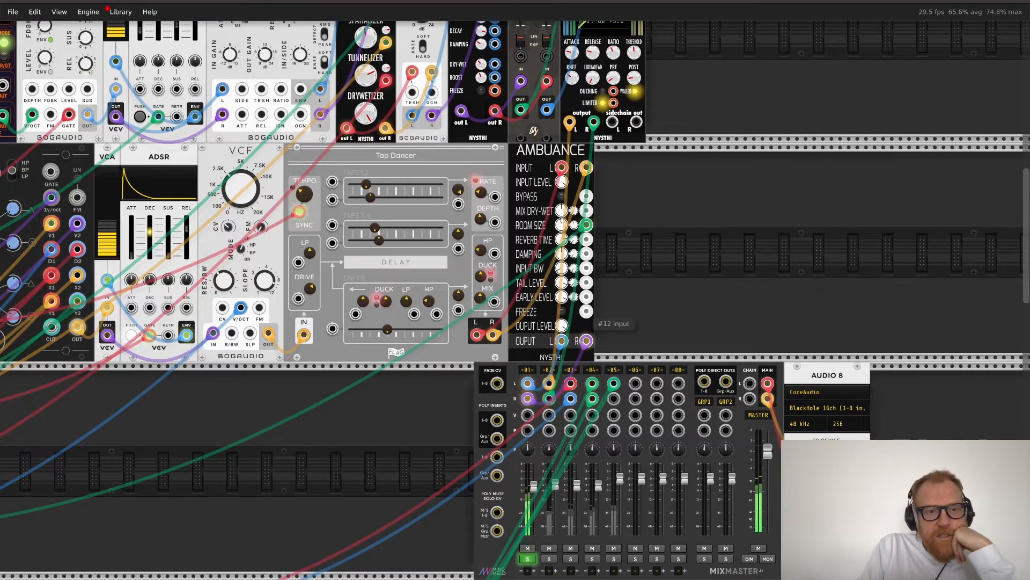
drag(586, 312, 65, 312)
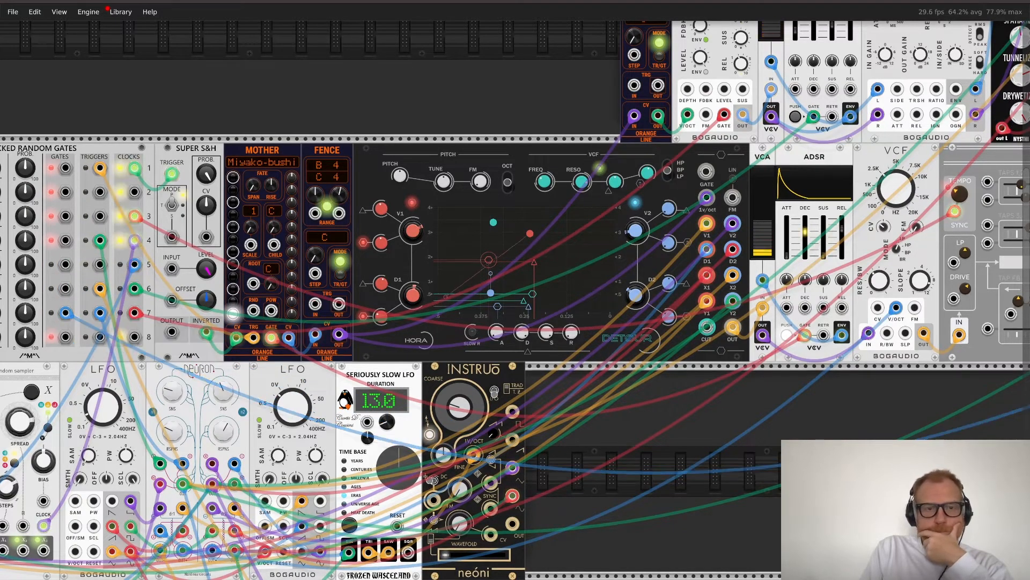
scroll(515, 299, right, 20)
scroll(515, 299, left, 2)
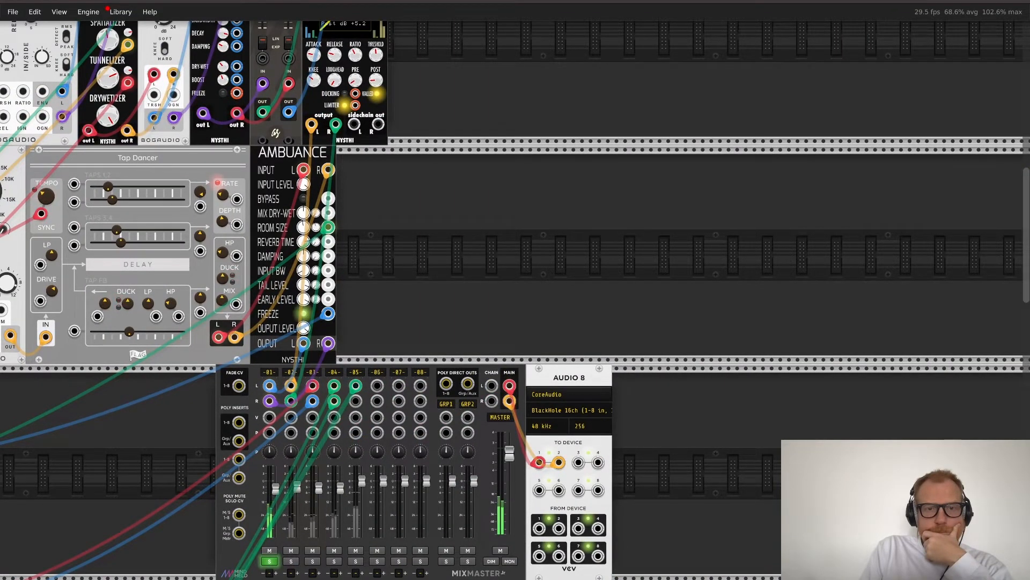
Step: Repatch the Ambuance's freeze input to the Clocked Random Gates' channel 3 trigger output
scroll(515, 299, left, 8)
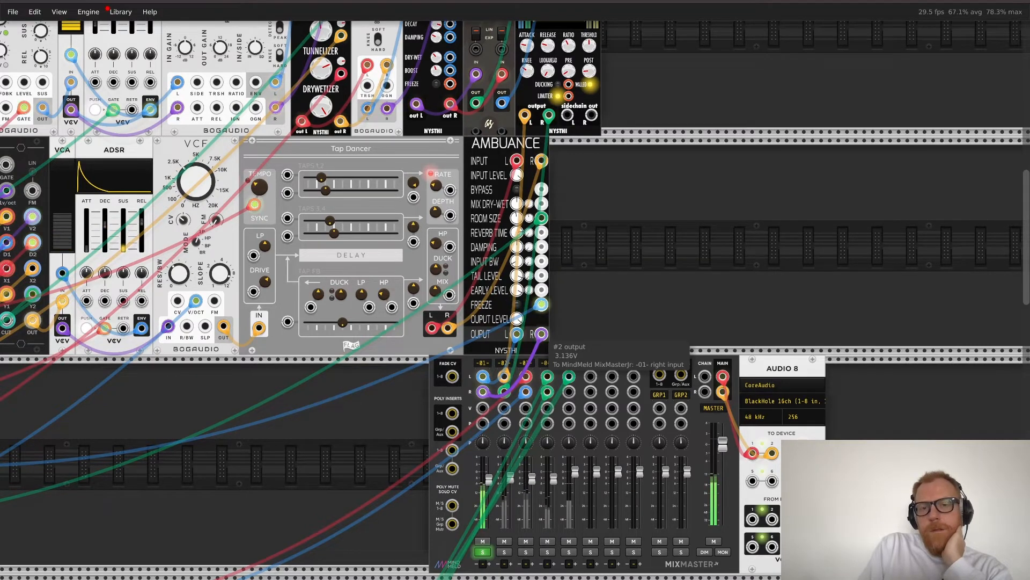
drag(540, 304, 579, 298)
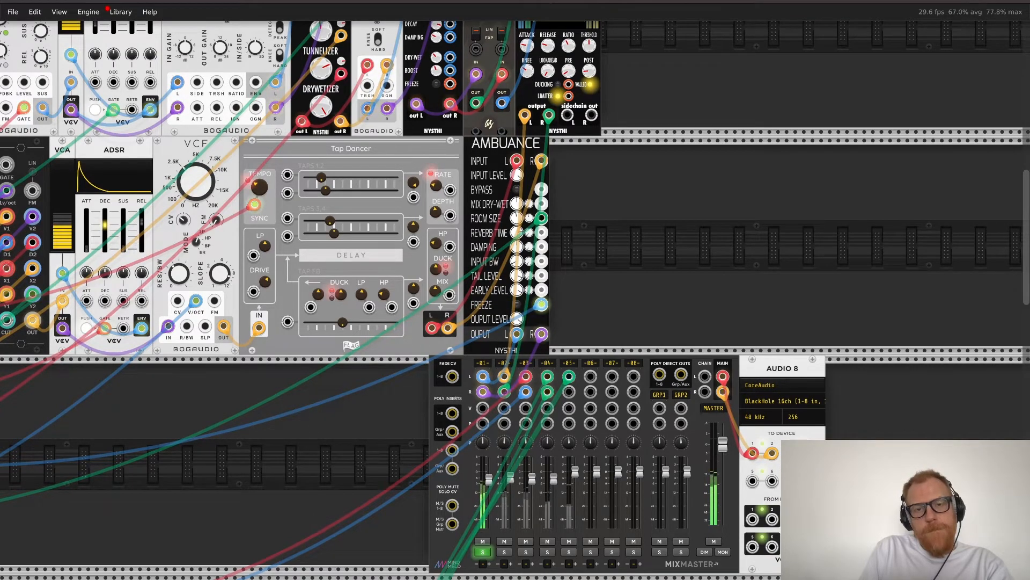
scroll(515, 299, left, 20)
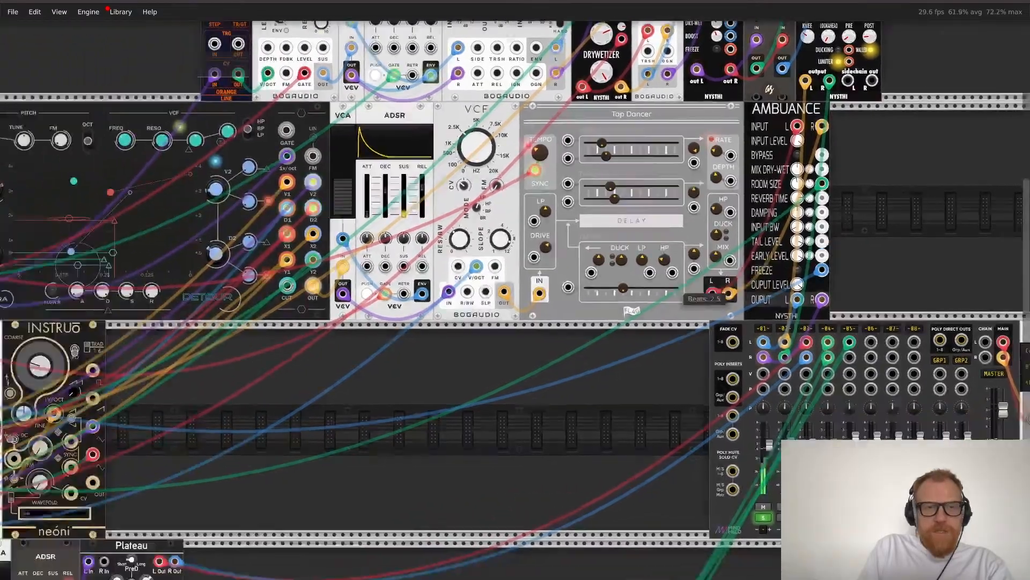
scroll(515, 299, up, 2)
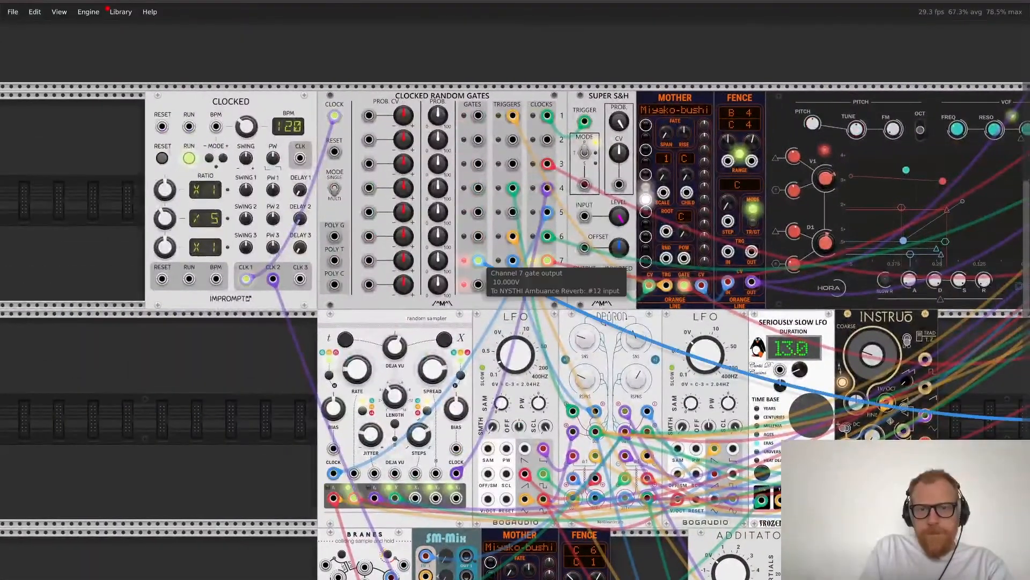
drag(524, 187, 513, 163)
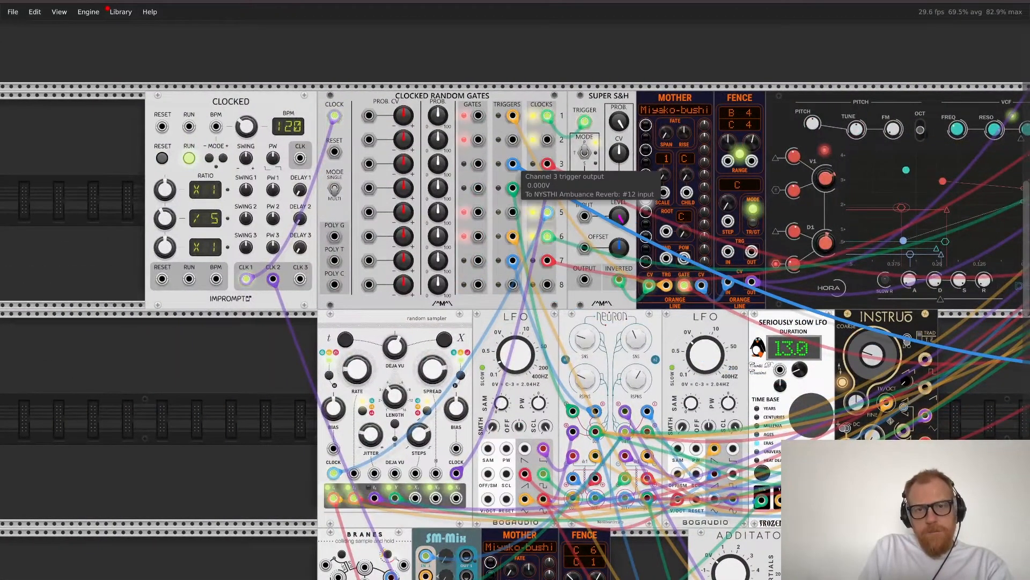
scroll(515, 299, right, 20)
scroll(515, 300, down, 4)
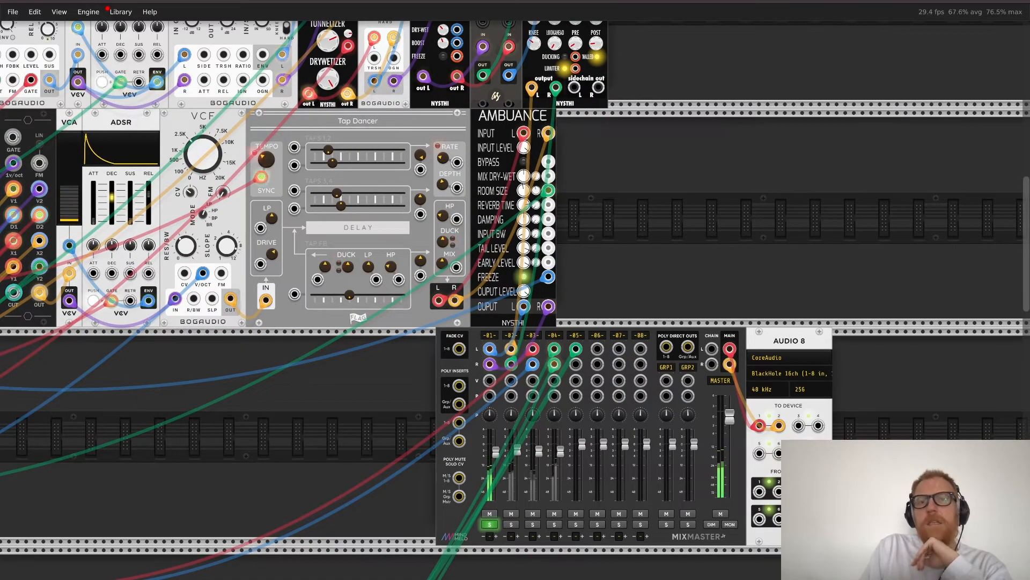
Step: Move the Ambuance's freeze cable to the Clocked Random Gates' channel 6 gate output
scroll(515, 299, left, 20)
scroll(515, 300, up, 5)
scroll(572, 237, right, 1)
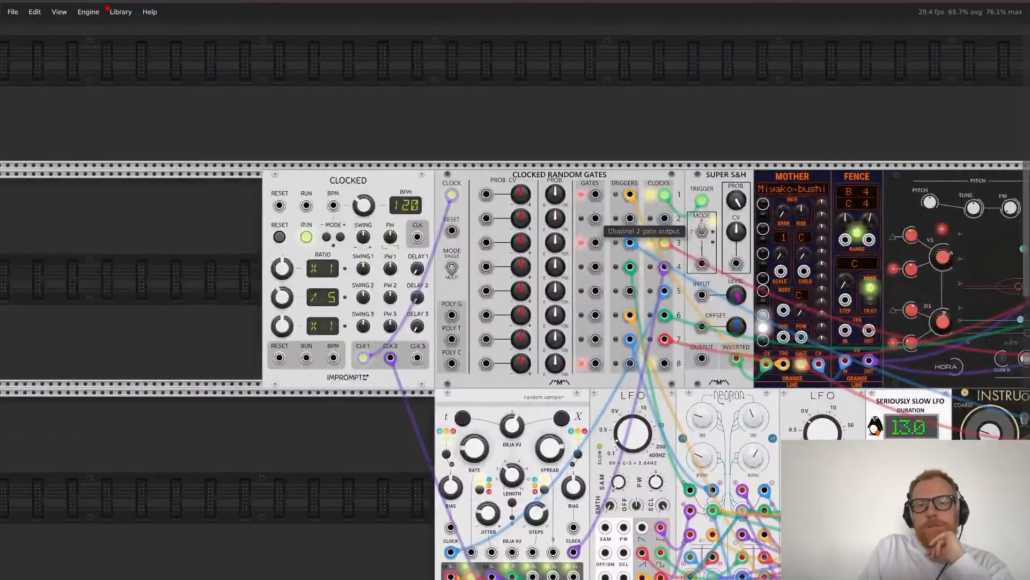
mouse_move(630, 242)
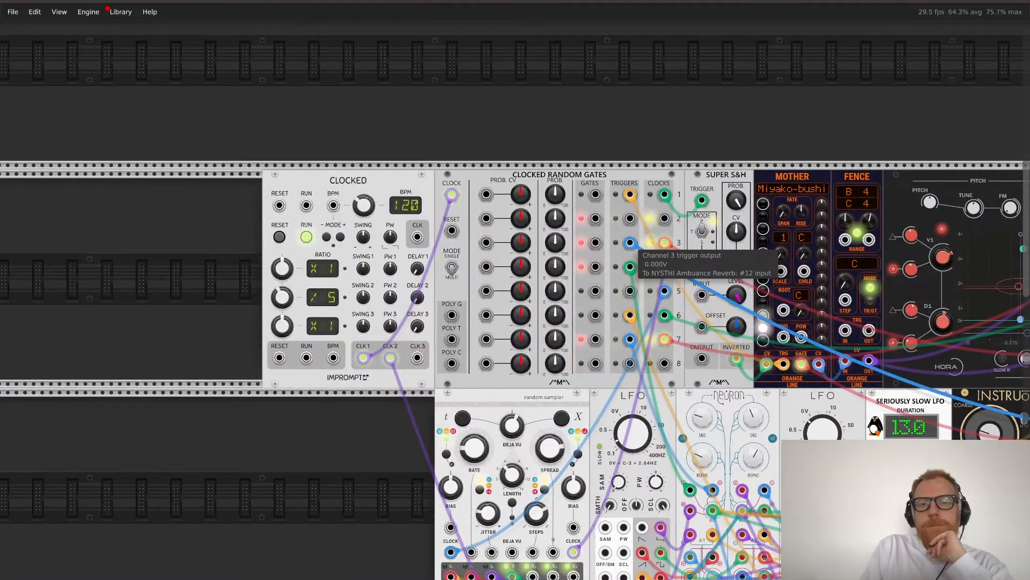
drag(630, 243, 596, 315)
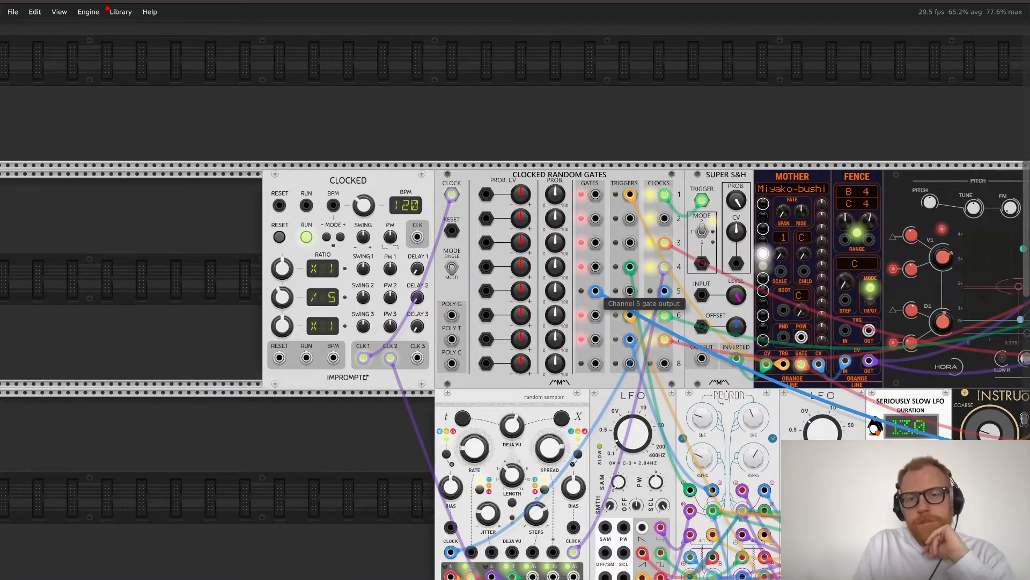
Step: Turn off the solo on MixMaster channel 1 and set channel 5's level to about 2.1 dB
scroll(515, 300, right, 15)
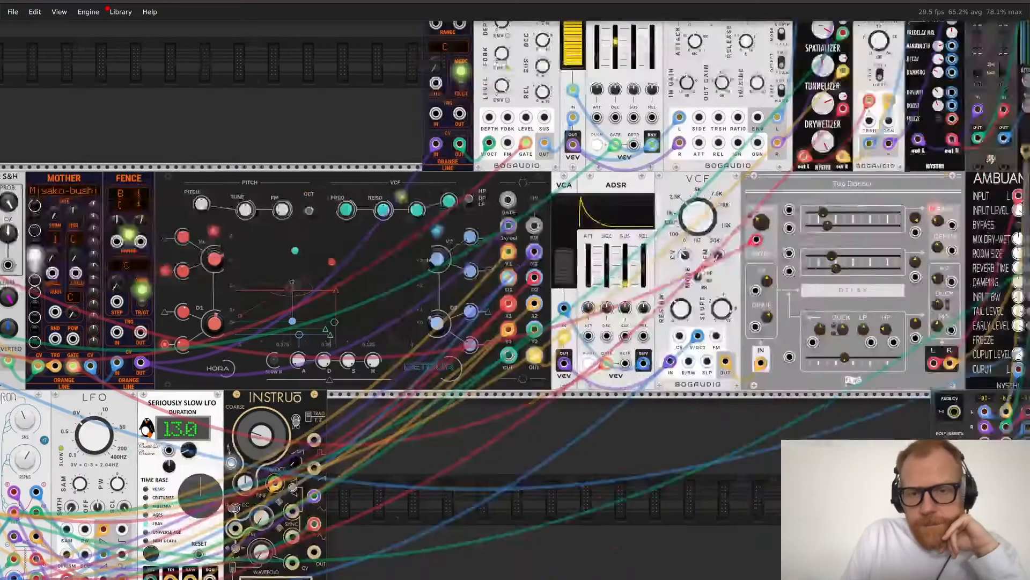
scroll(515, 300, down, 5)
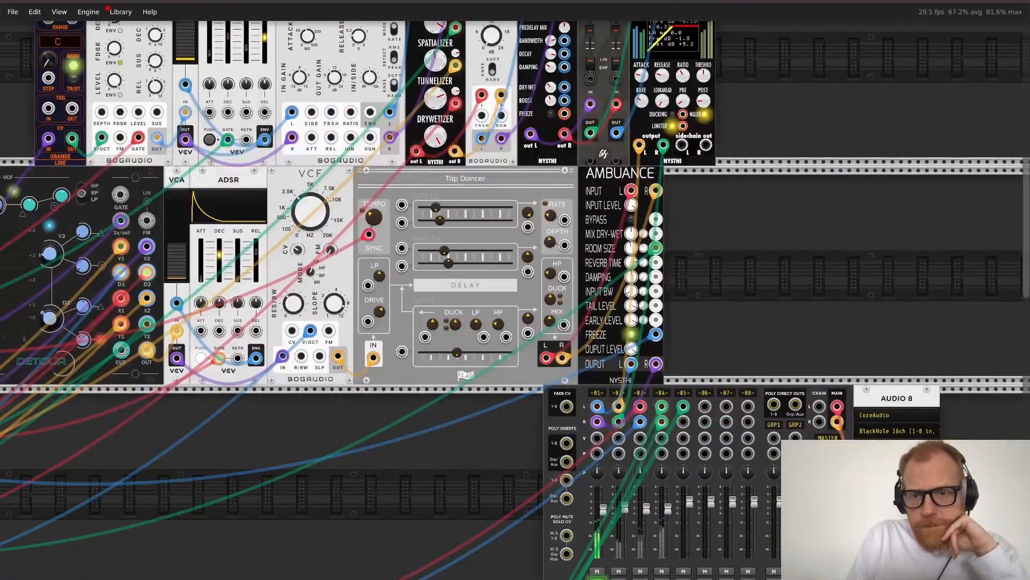
scroll(515, 299, down, 1)
scroll(515, 299, up, 3)
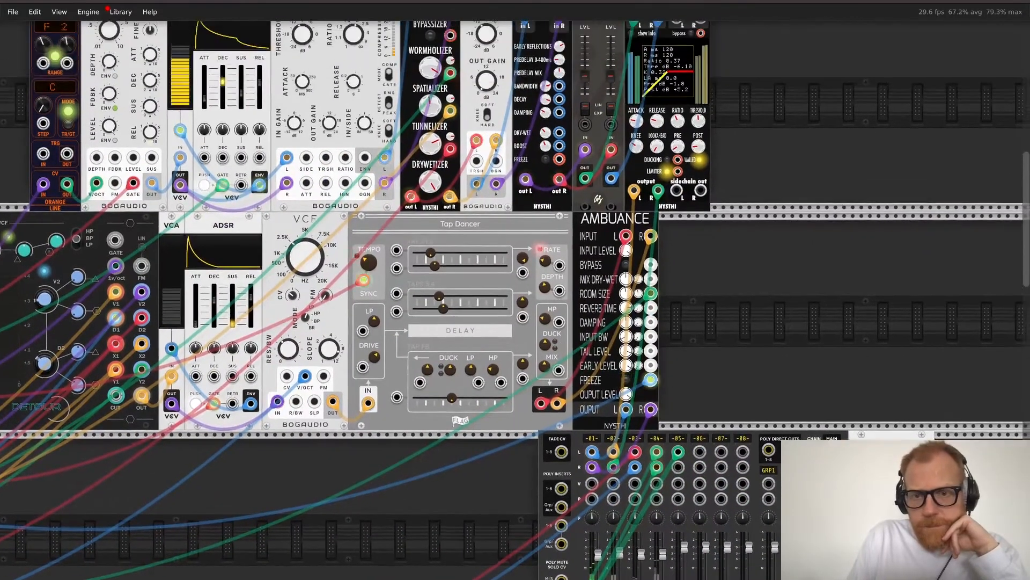
scroll(651, 380, down, 1)
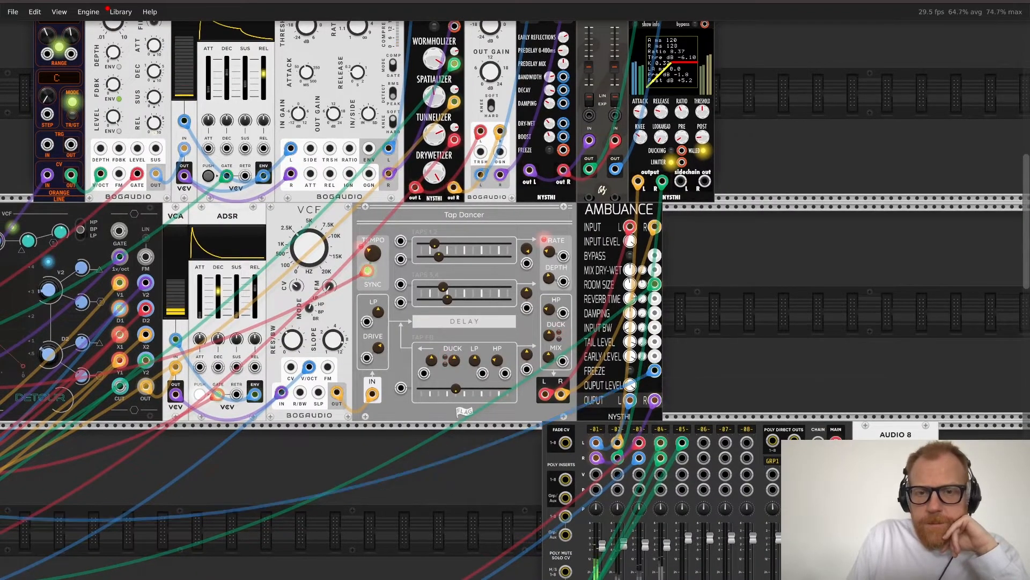
scroll(654, 375, down, 10)
scroll(655, 376, right, 5)
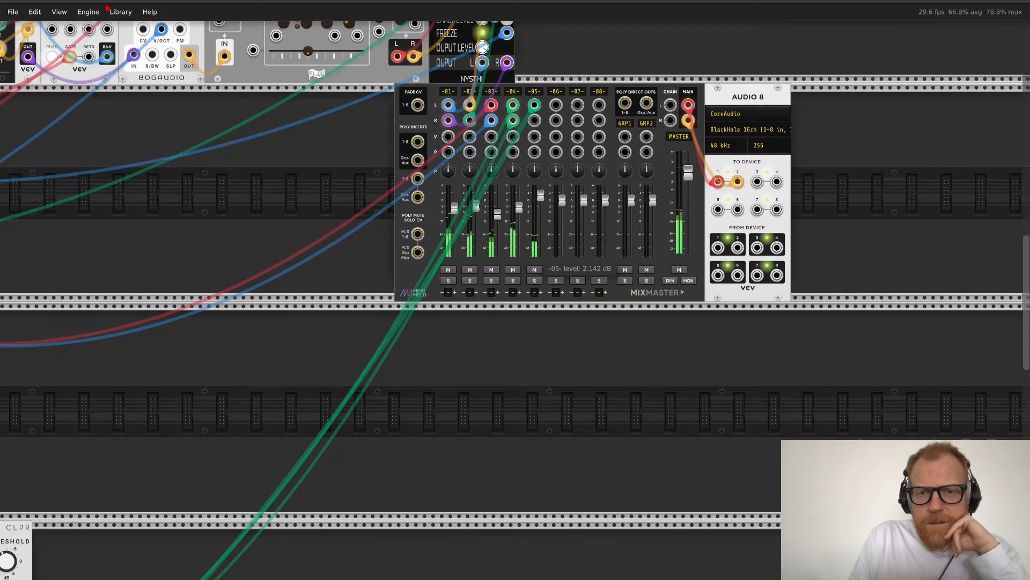
Step: Solo channel 5 on the MixMaster
scroll(515, 300, down, 10)
scroll(515, 301, left, 13)
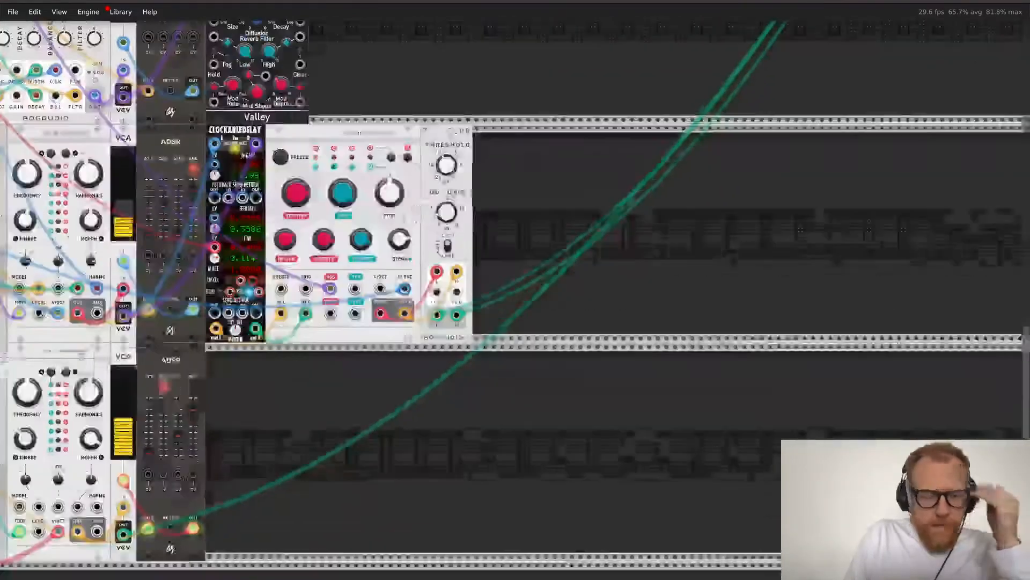
scroll(515, 300, right, 14)
scroll(515, 300, up, 8)
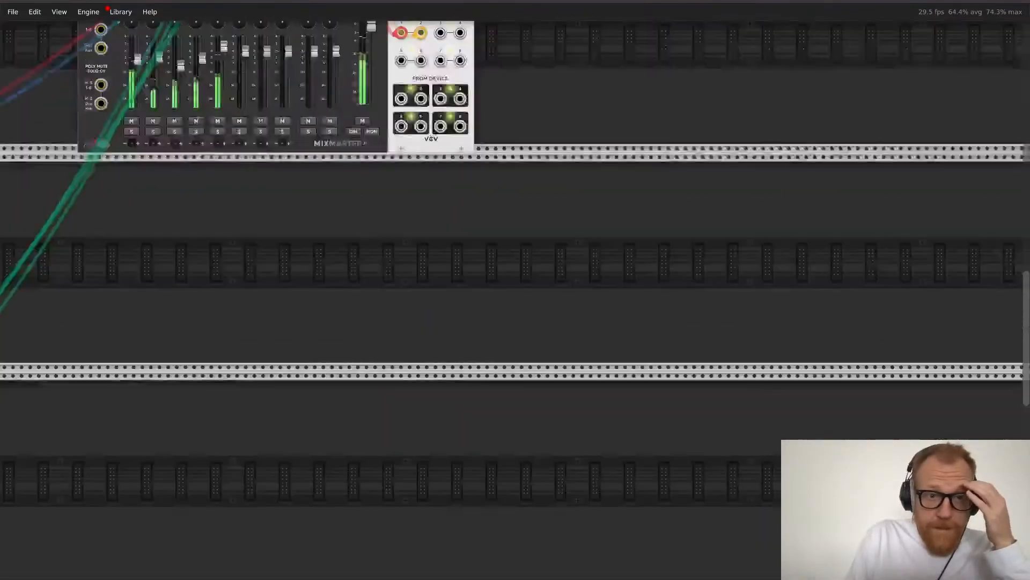
scroll(515, 301, left, 1)
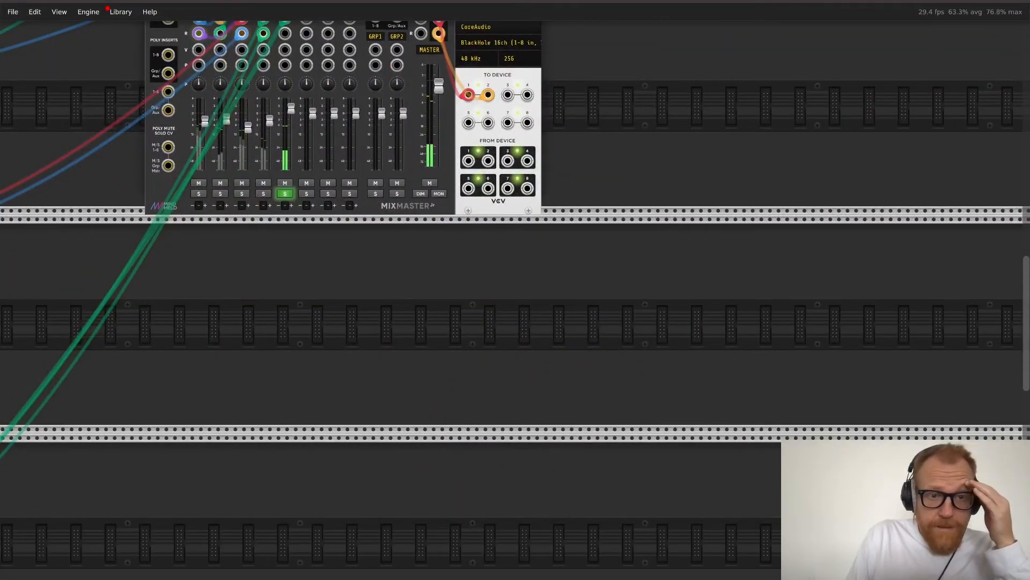
Step: Move the source of the lower Burst Generator's trigger cable from the random sampler to Clocked's clock 3 output
scroll(516, 300, down, 8)
scroll(516, 301, left, 13)
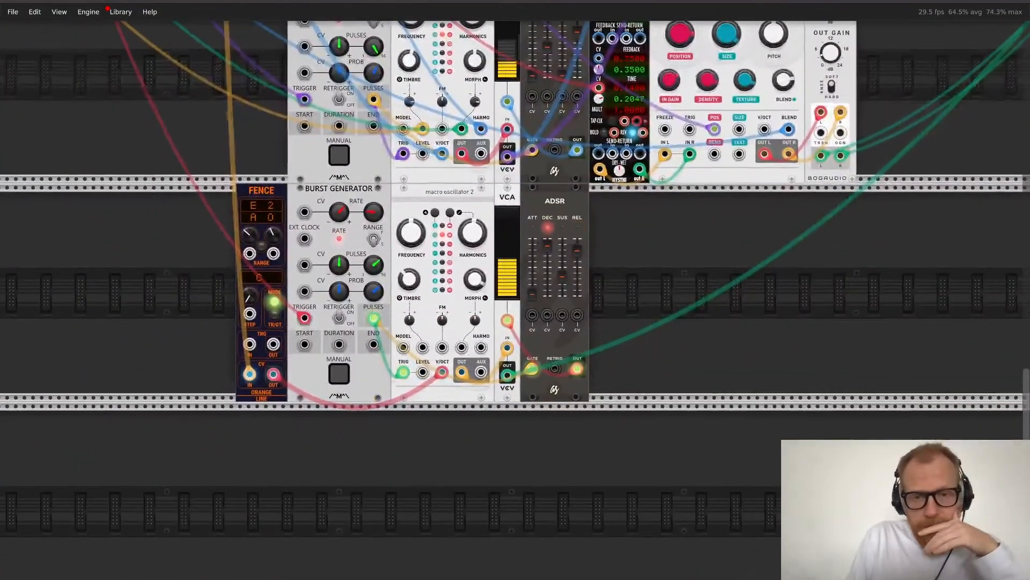
scroll(515, 300, left, 4)
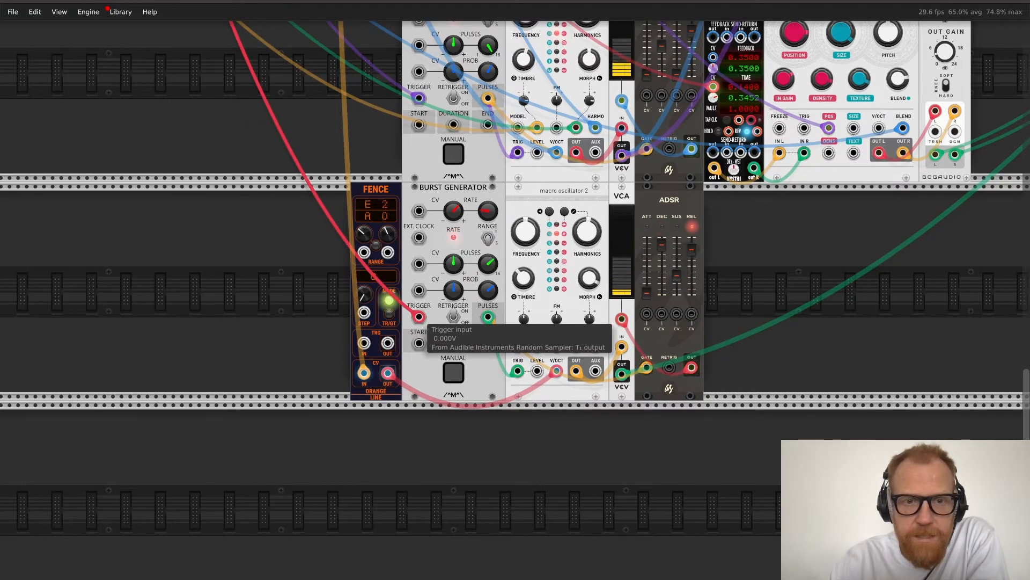
scroll(419, 316, up, 15)
scroll(420, 317, left, 6)
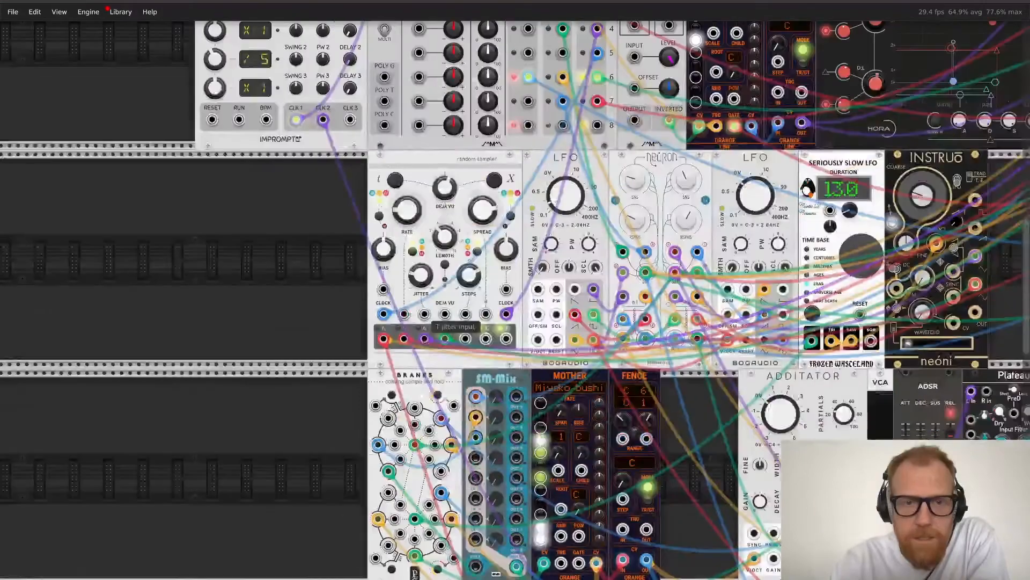
scroll(424, 319, down, 3)
drag(373, 267, 339, 49)
scroll(340, 54, up, 7)
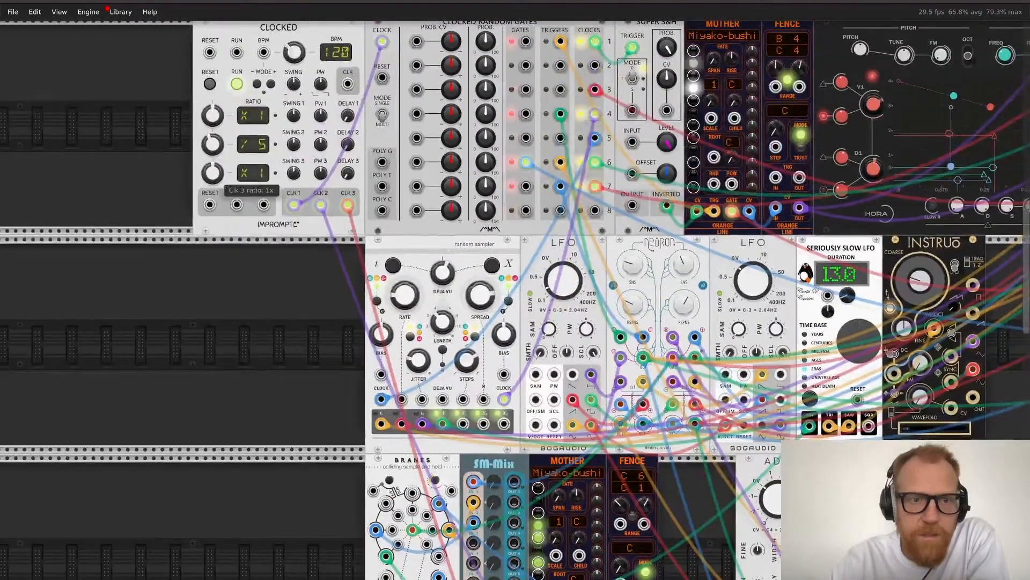
drag(212, 173, 211, 200)
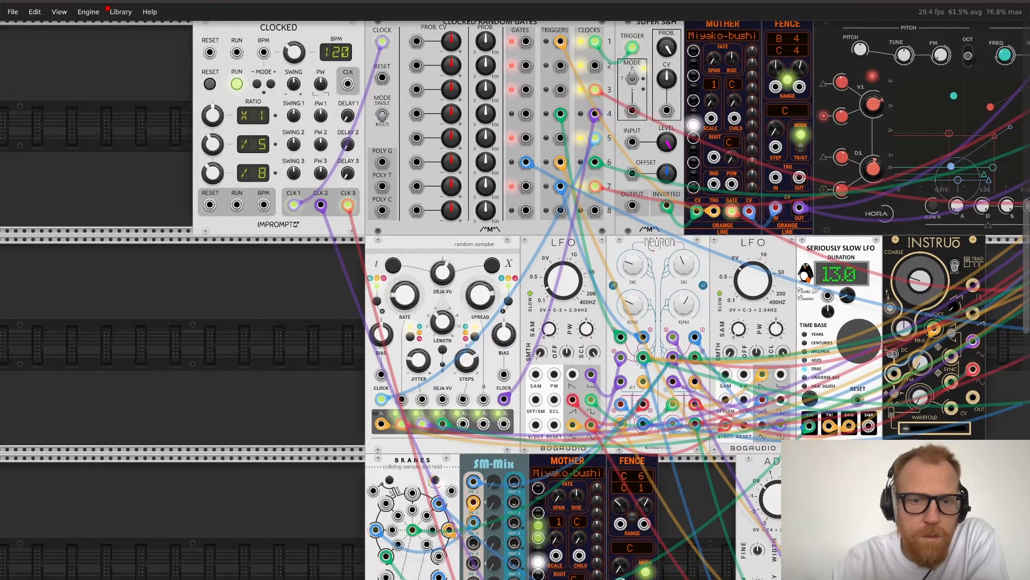
Step: Lower the lower Burst Generator's rate and adjust its rate CV amount
scroll(515, 300, down, 20)
scroll(515, 301, right, 8)
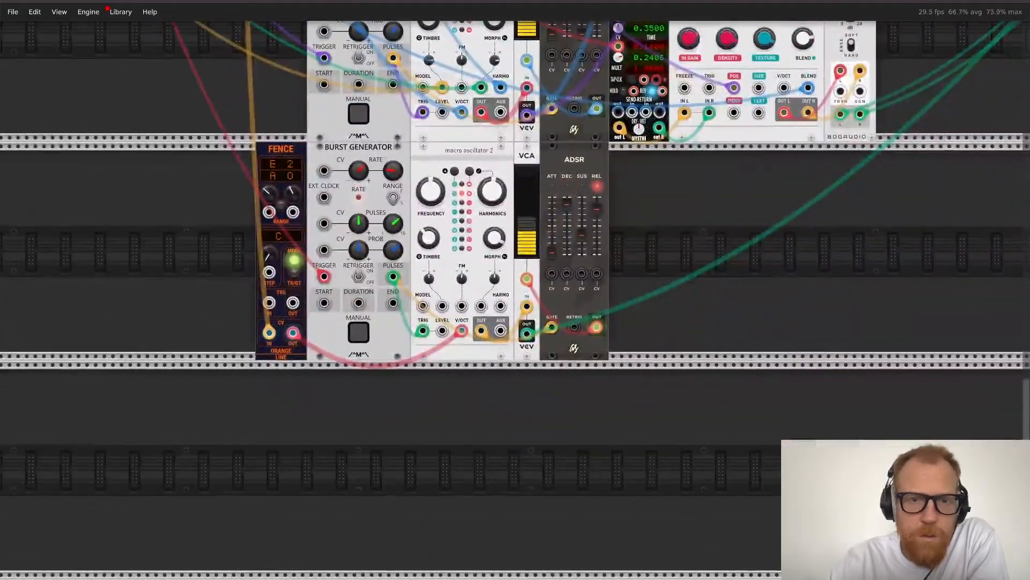
drag(393, 170, 358, 214)
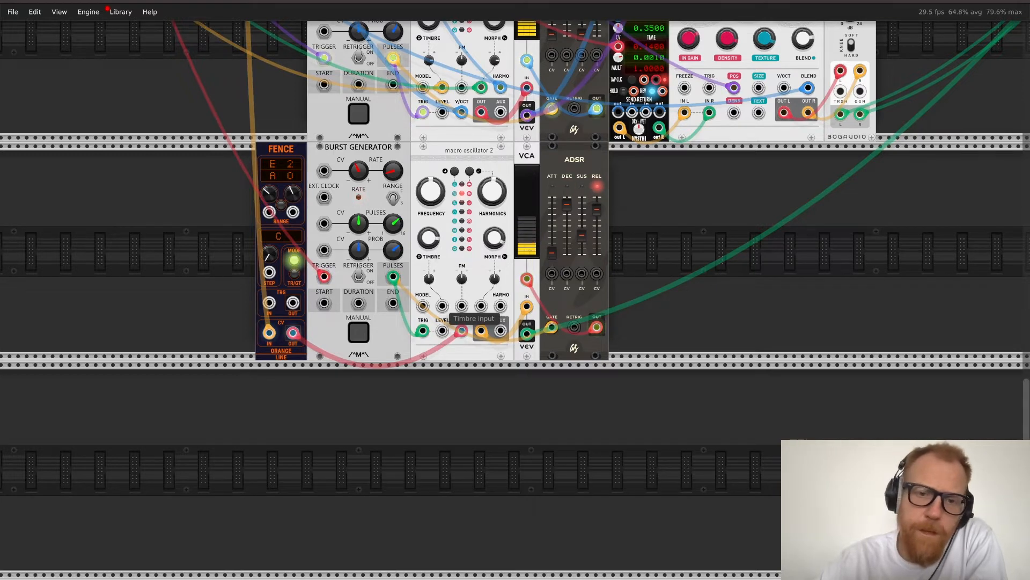
Step: Patch the Double Neuron's #1 output into the lower Macro Oscillator 2's timbre input and adjust its timbre CV amount
drag(442, 306, 388, 149)
scroll(388, 149, up, 2)
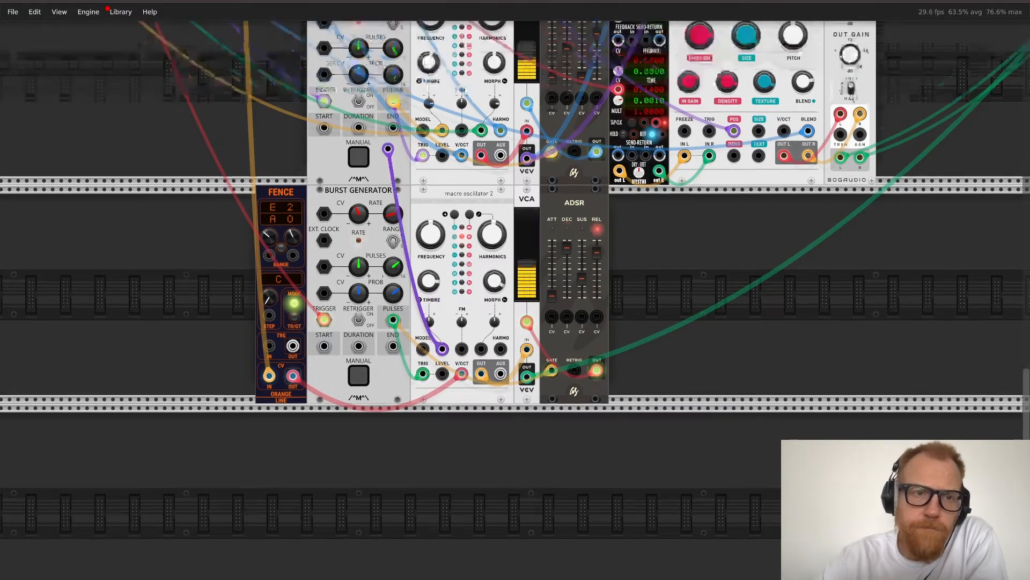
scroll(388, 148, up, 5)
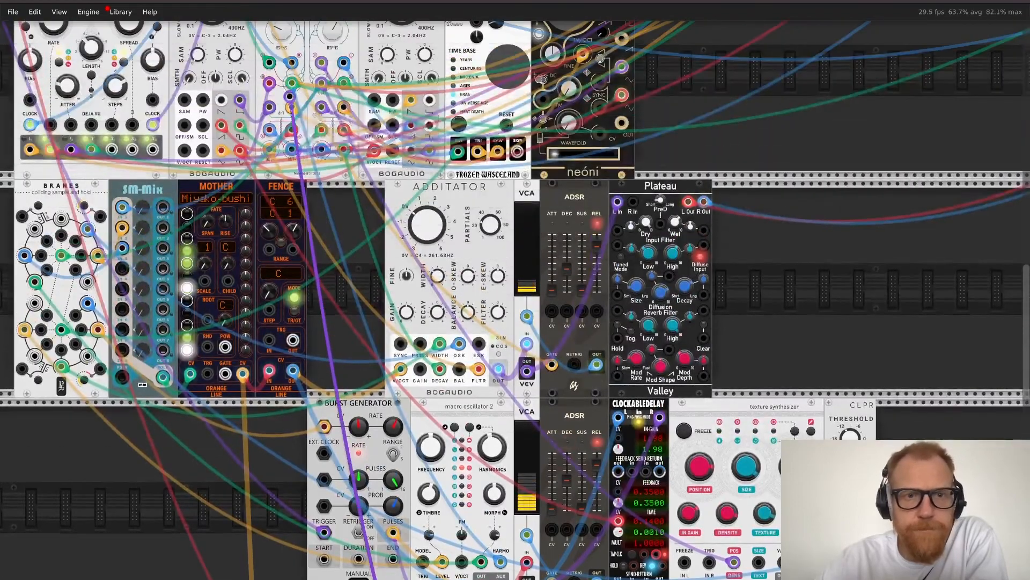
drag(290, 96, 292, 83)
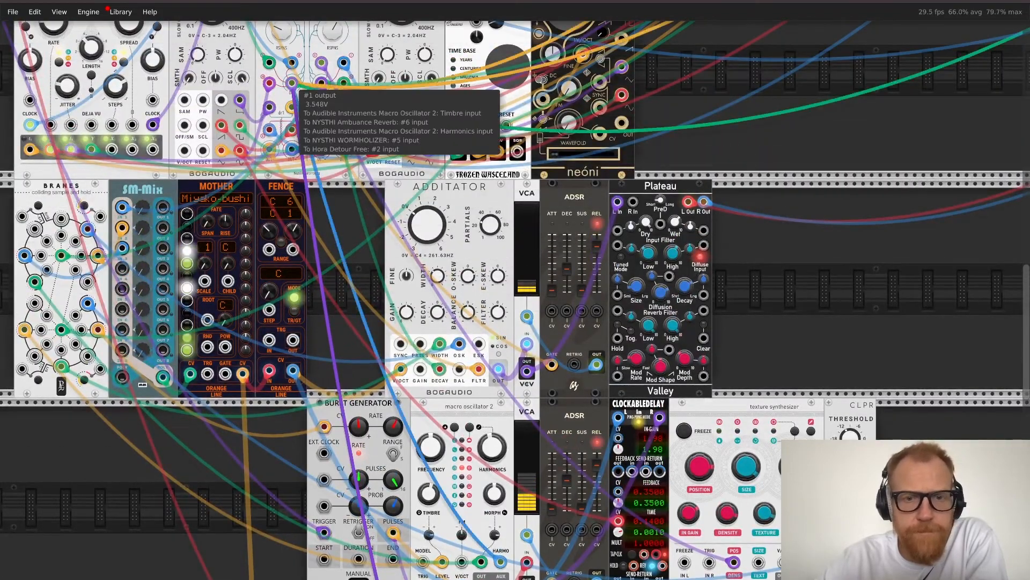
scroll(291, 83, down, 8)
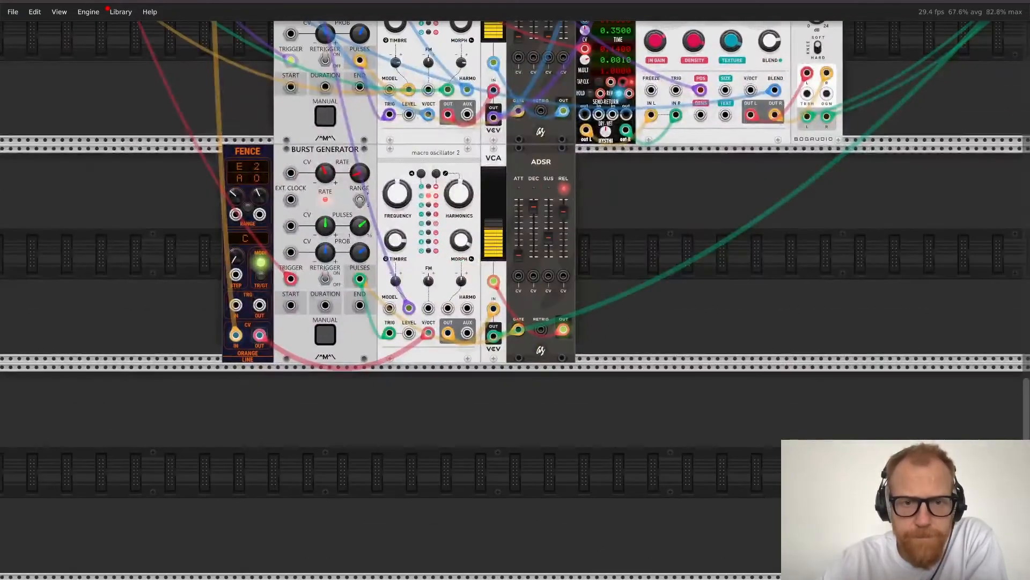
drag(395, 281, 395, 215)
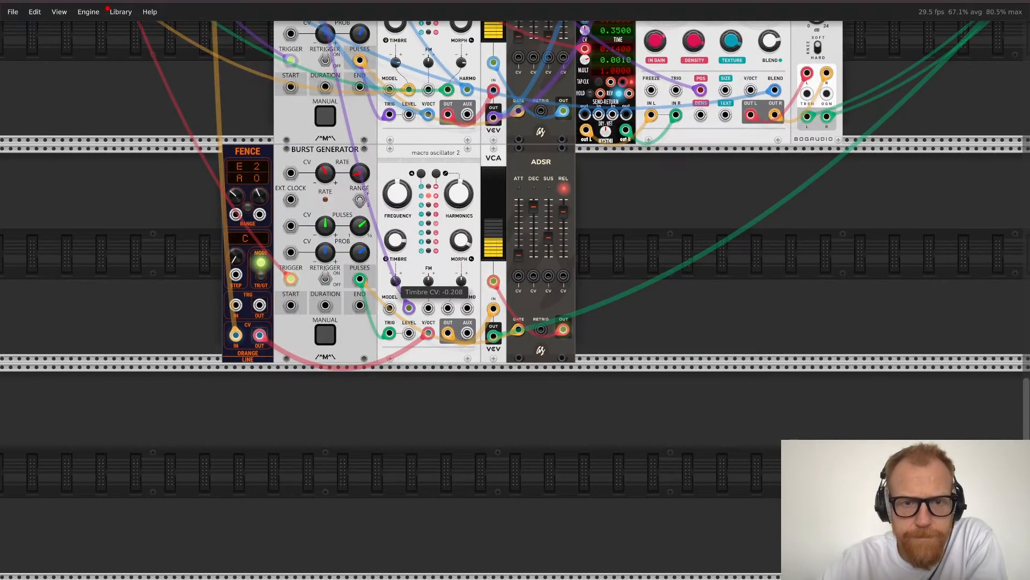
drag(396, 281, 395, 257)
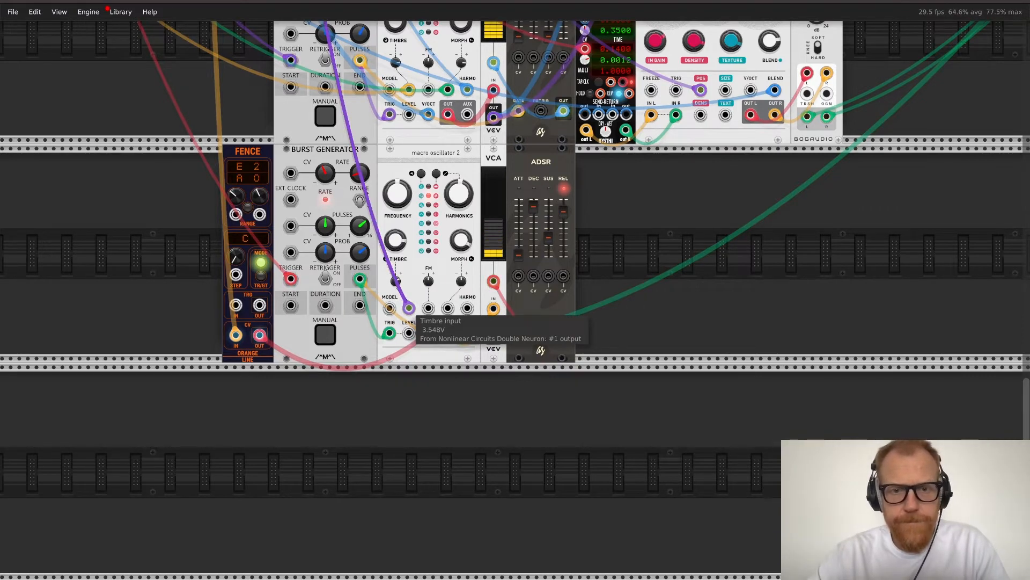
Step: Patch a Double Neuron output into the lower Macro Oscillator 2's morph input and set its morph CV amount to about -0.6
drag(409, 308, 461, 301)
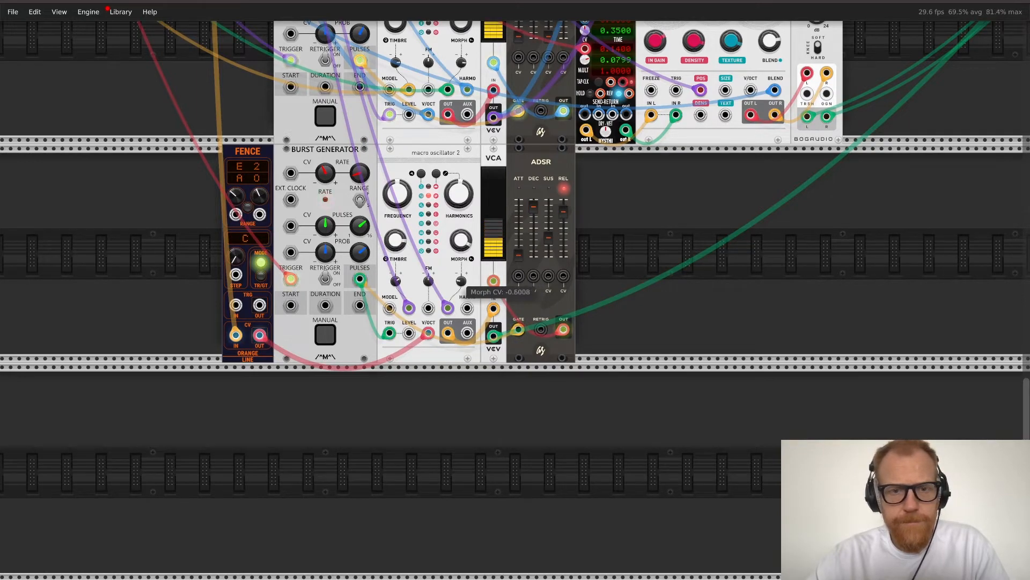
scroll(515, 279, up, 5)
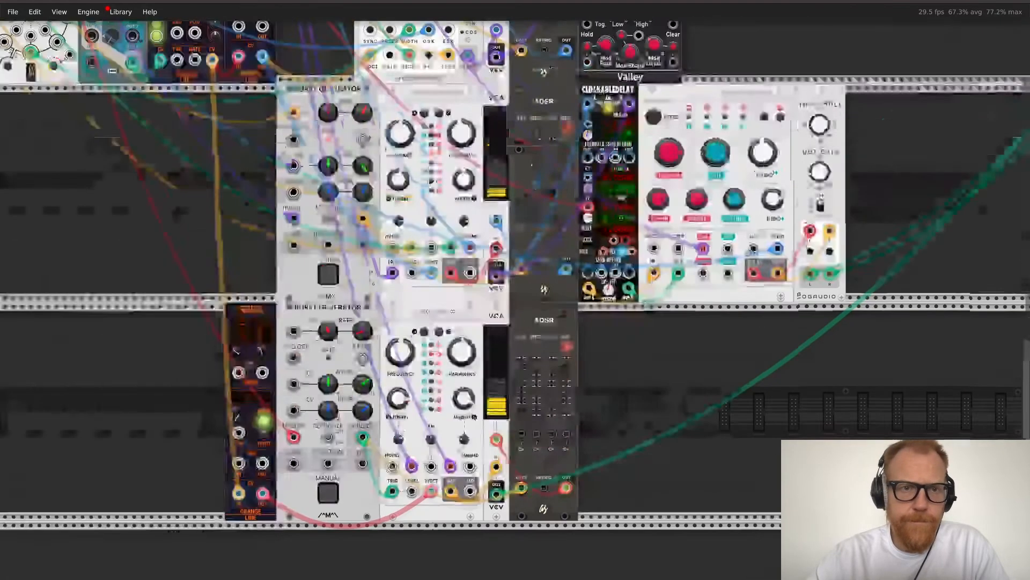
scroll(306, 182, up, 4)
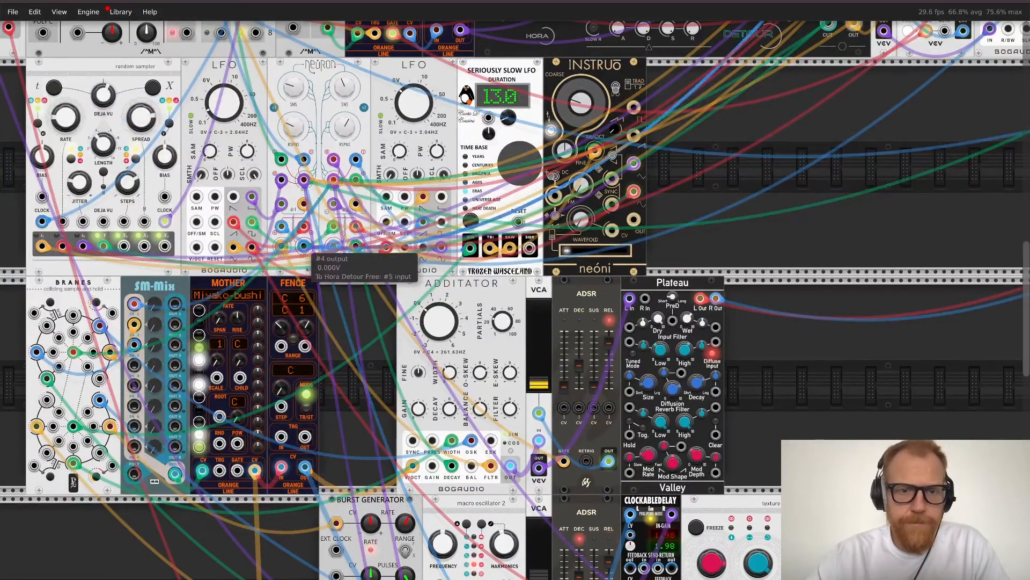
scroll(305, 246, down, 10)
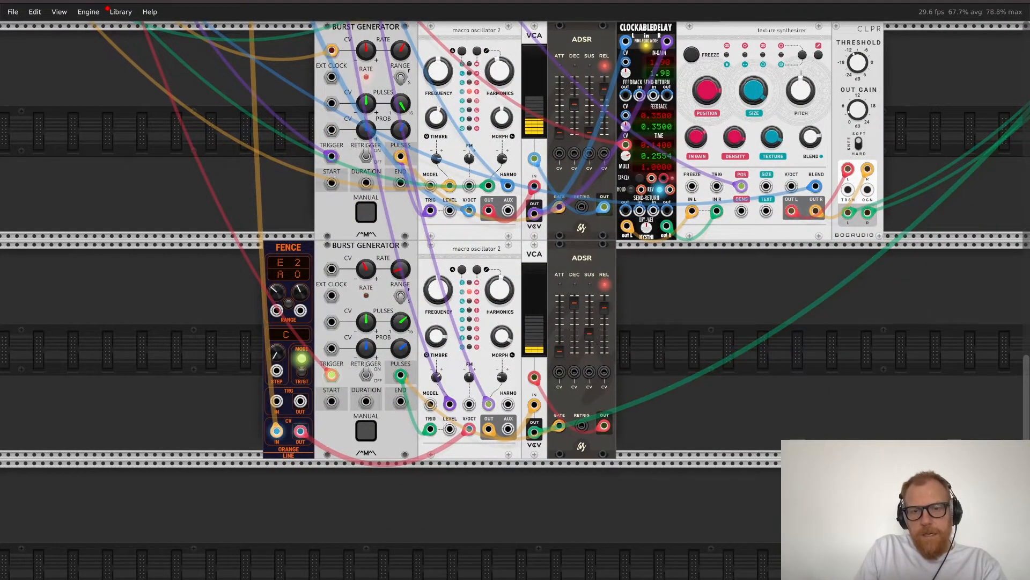
Step: Add the NYSTHI Ambuance reverb from the module library and place it directly beside the lower ADSR
scroll(515, 290, right, 3)
scroll(515, 290, up, 1)
key(Return)
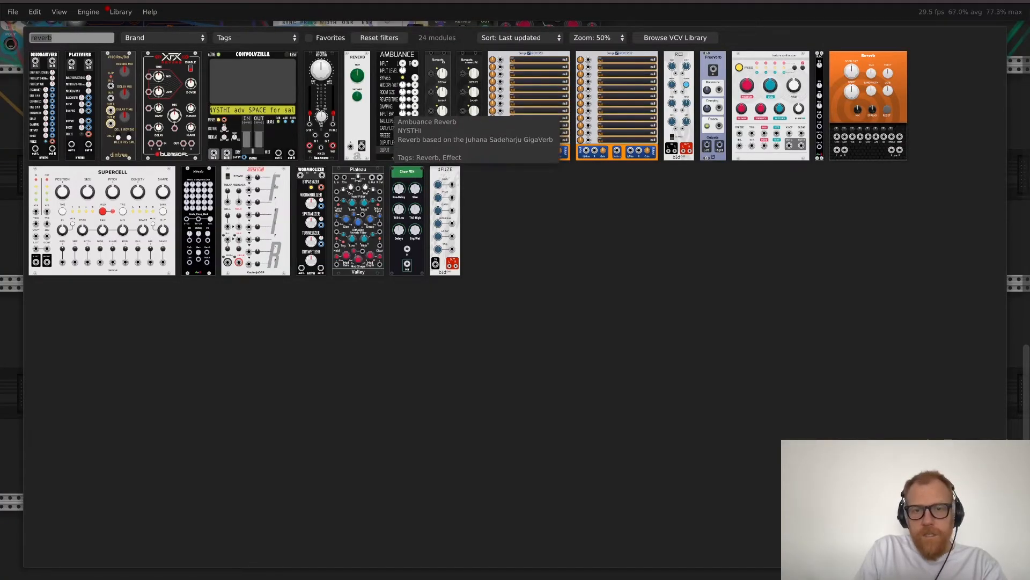
click(392, 113)
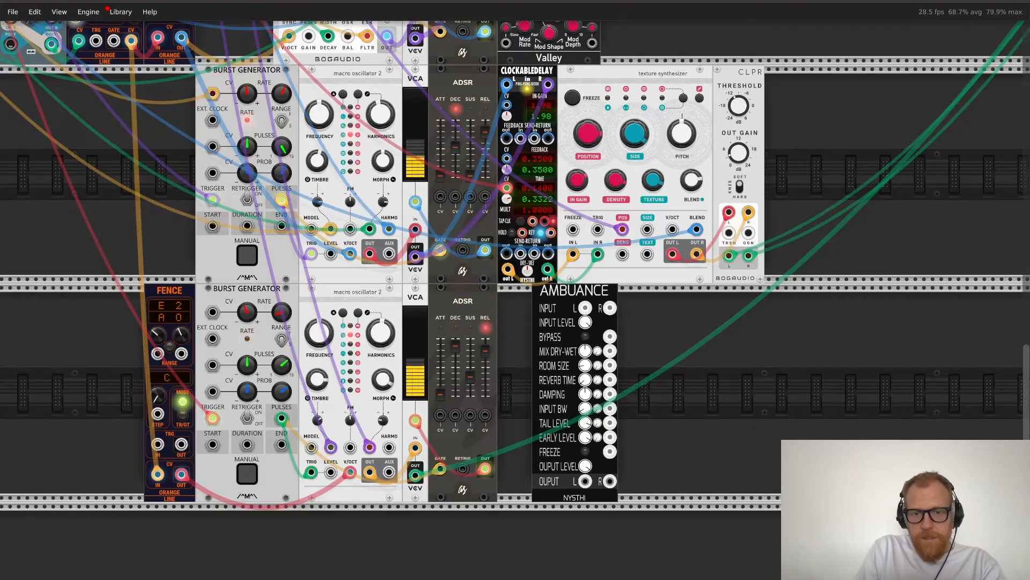
drag(550, 490, 515, 490)
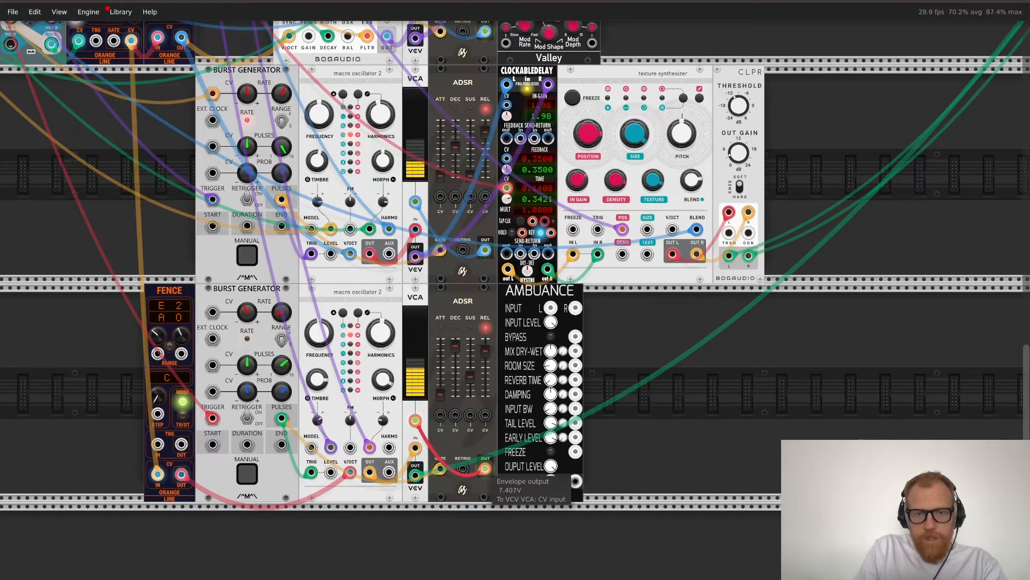
Step: Route the lower VCA's output into both Ambuance inputs and Ambuance's left and right outputs to the voice's mixer channel
drag(416, 475, 888, 140)
scroll(888, 139, down, 10)
scroll(887, 140, left, 7)
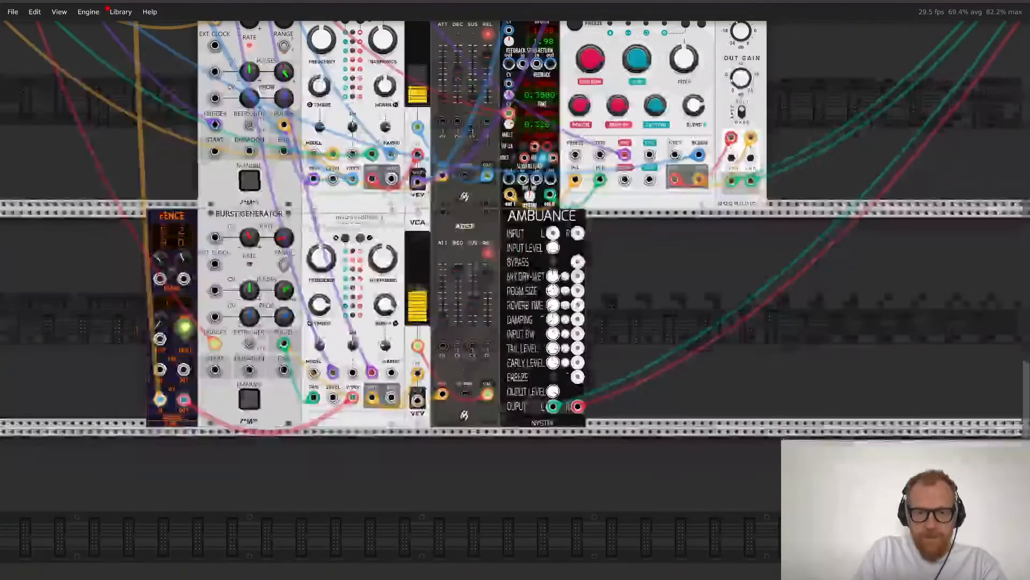
scroll(515, 289, up, 1)
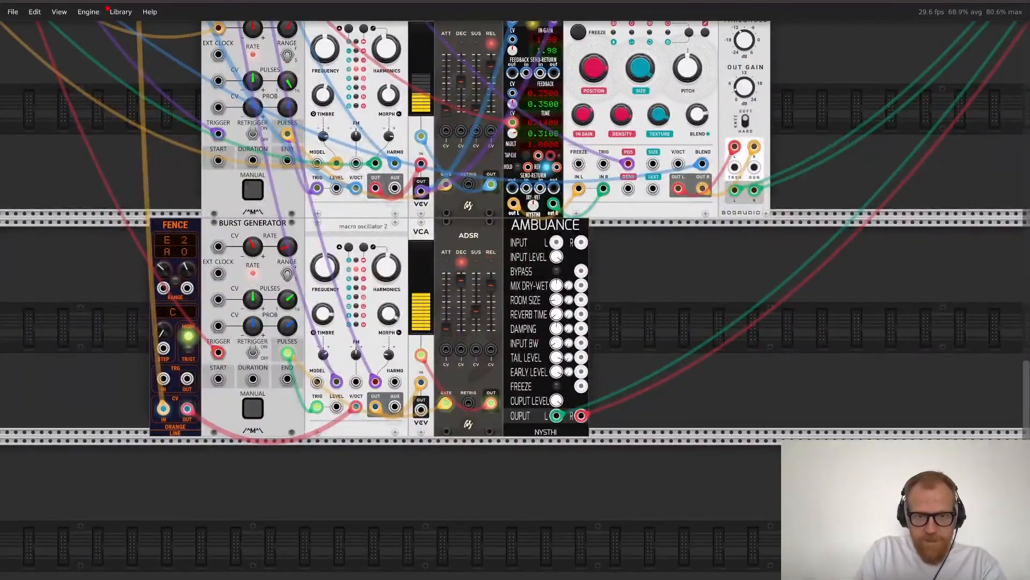
mouse_move(420, 410)
mouse_down()
mouse_move(519, 250)
mouse_move(557, 243)
mouse_move(483, 375)
mouse_move(417, 431)
mouse_move(421, 410)
mouse_up()
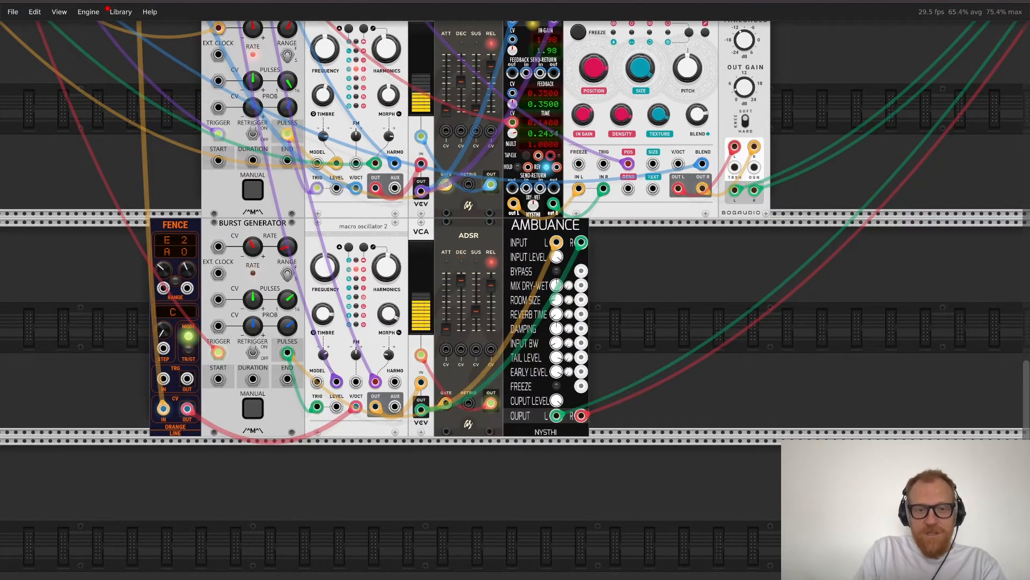
Step: Raise Ambuance's reverb time and set its room size to about 294.8 m²
scroll(515, 301, right, 4)
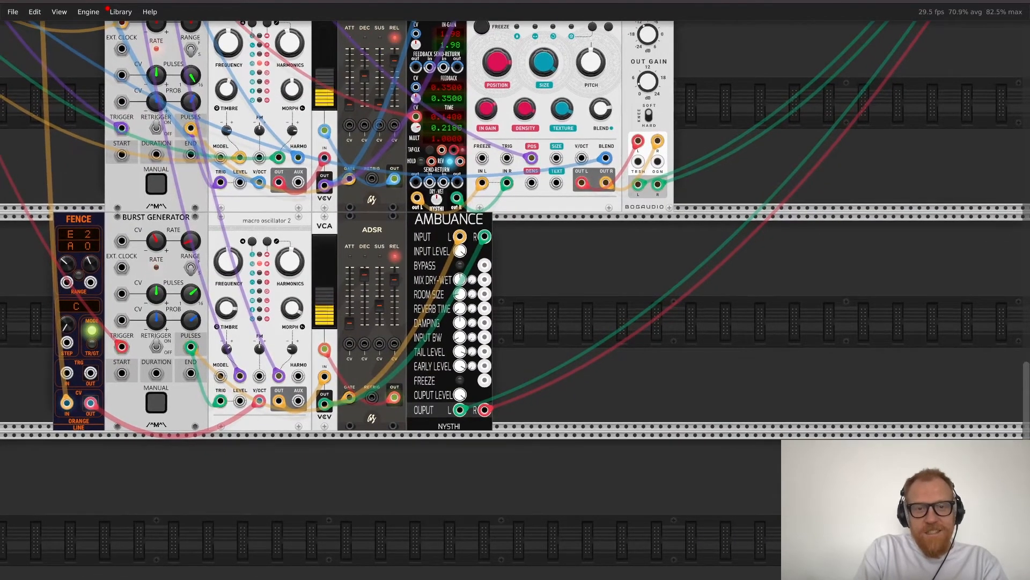
scroll(515, 304, up, 2)
scroll(515, 304, up, 2)
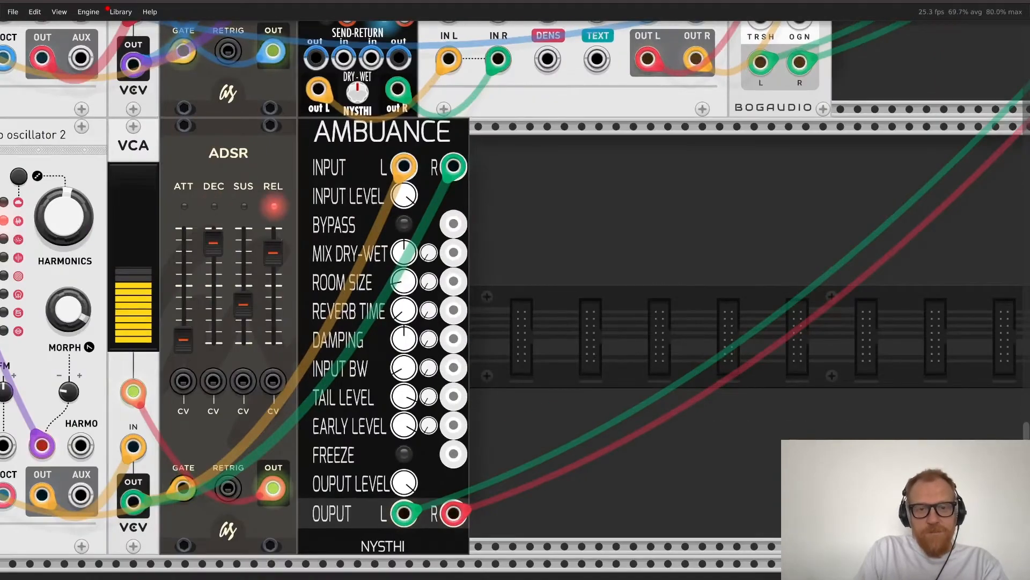
drag(410, 317, 410, 238)
drag(407, 283, 406, 175)
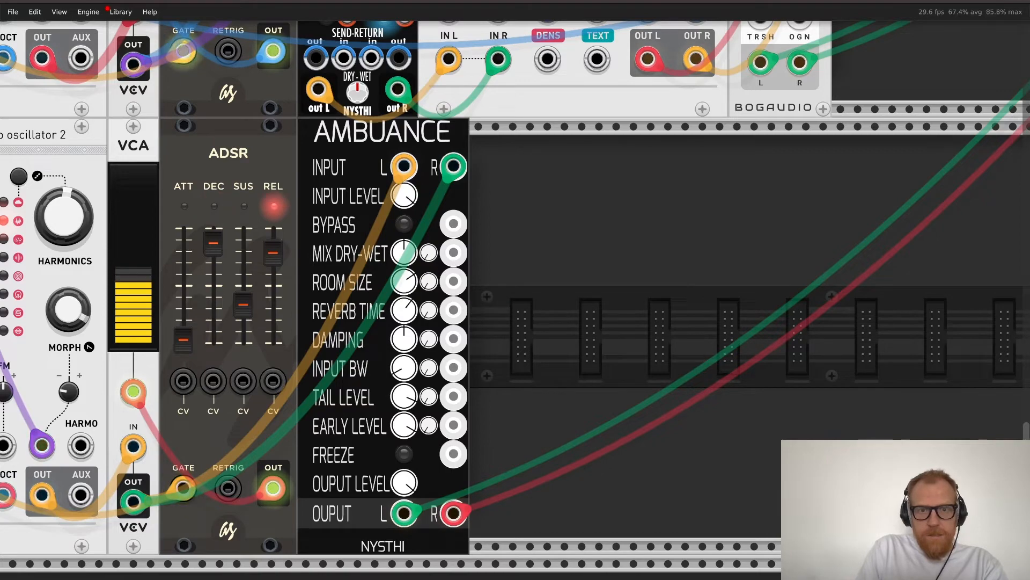
scroll(524, 281, left, 7)
scroll(524, 280, right, 3)
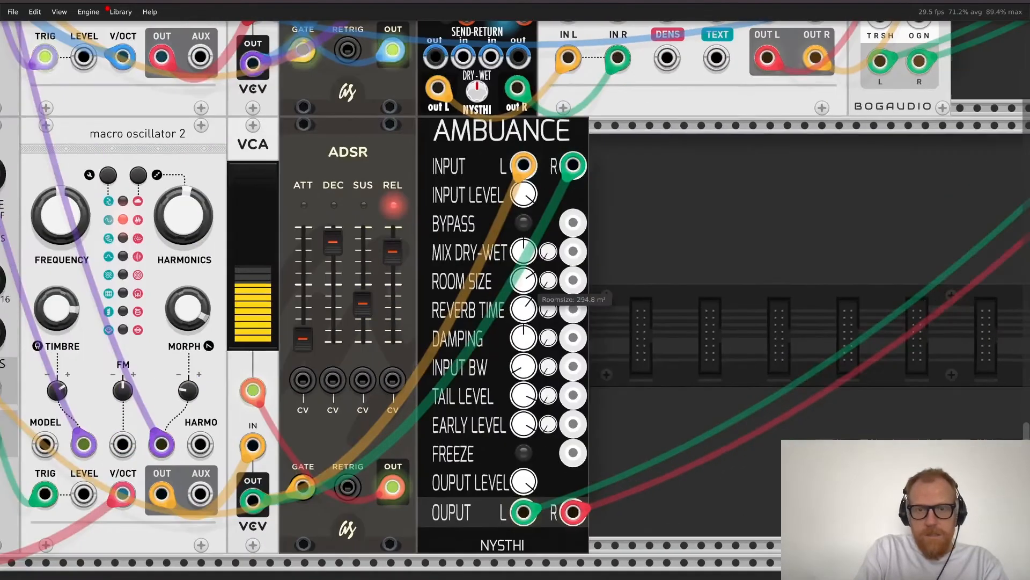
Step: Add a Bogaudio LFO beside the lower Fence and patch one of its outputs into Ambuance's room size CV input
scroll(553, 499, down, 4)
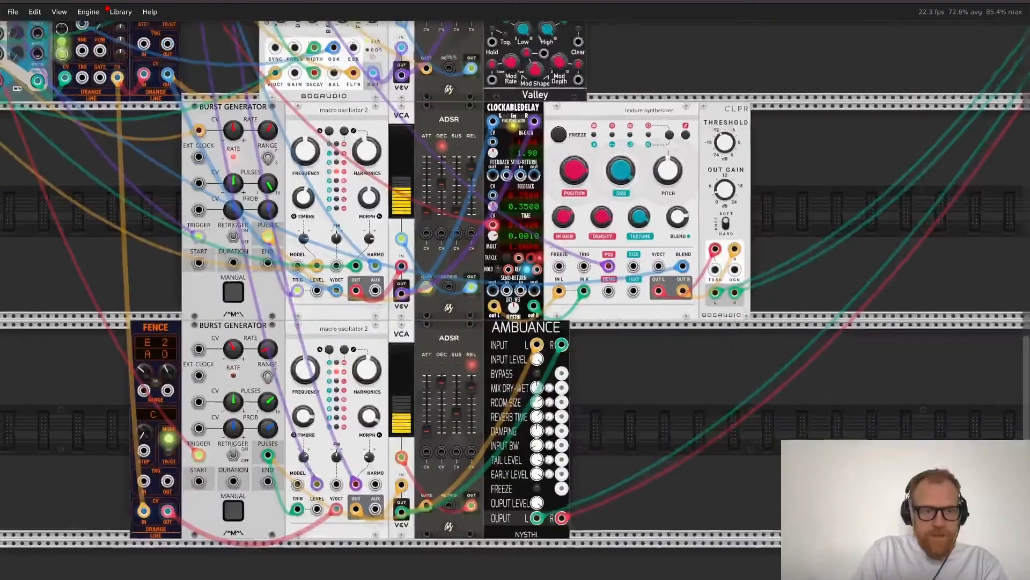
key(Return)
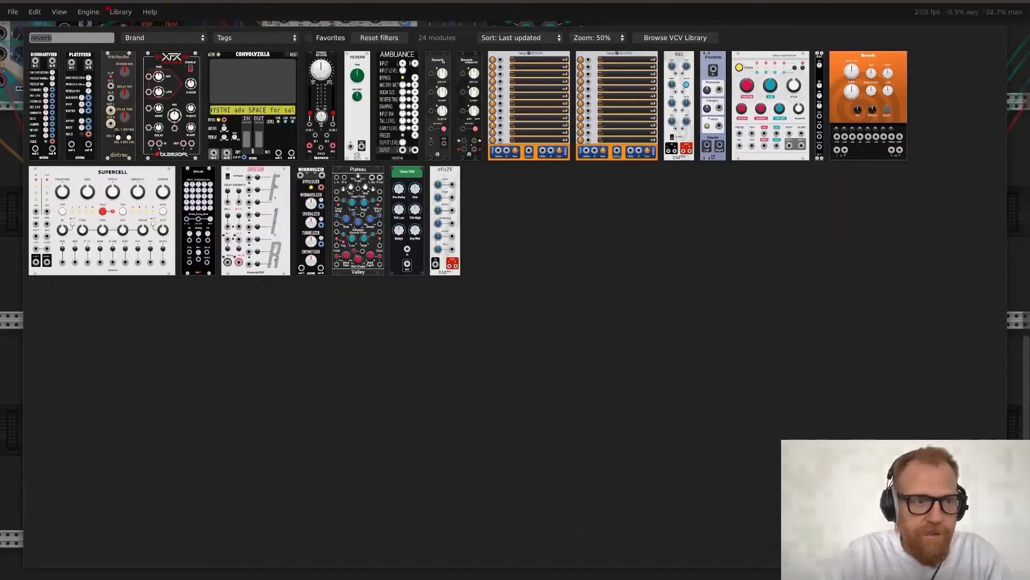
text(lfo)
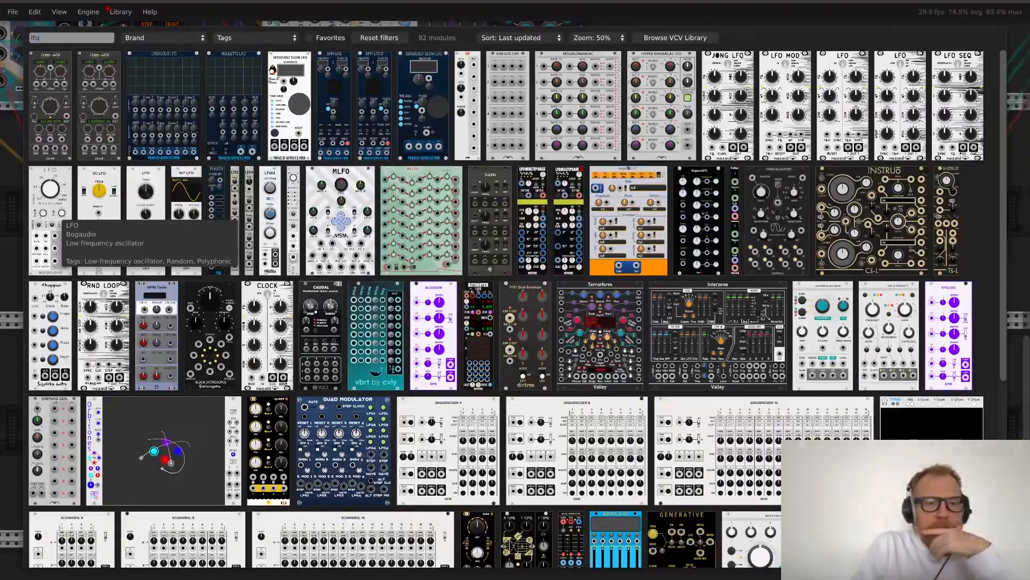
click(53, 211)
drag(70, 338, 88, 339)
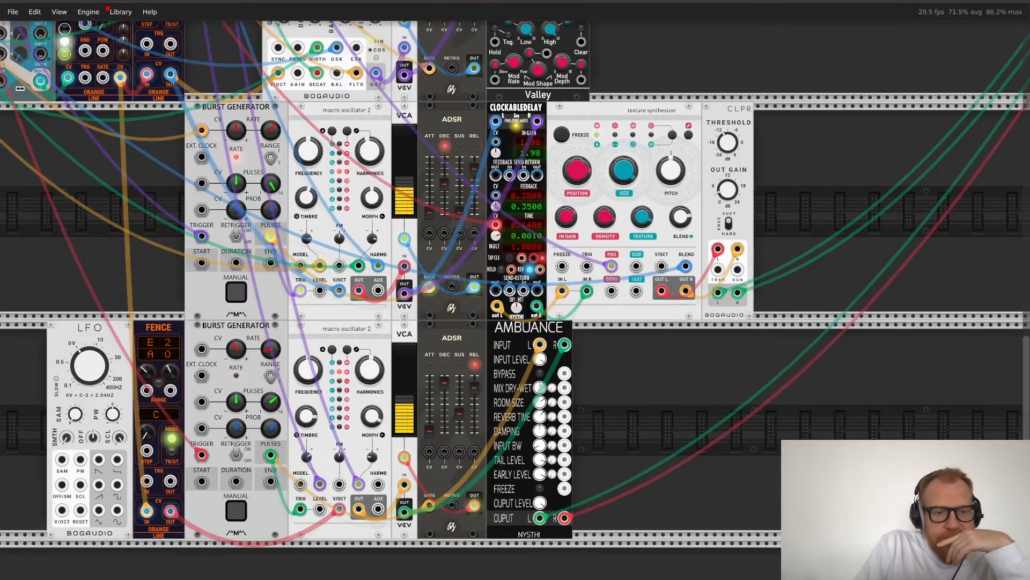
drag(117, 509, 552, 430)
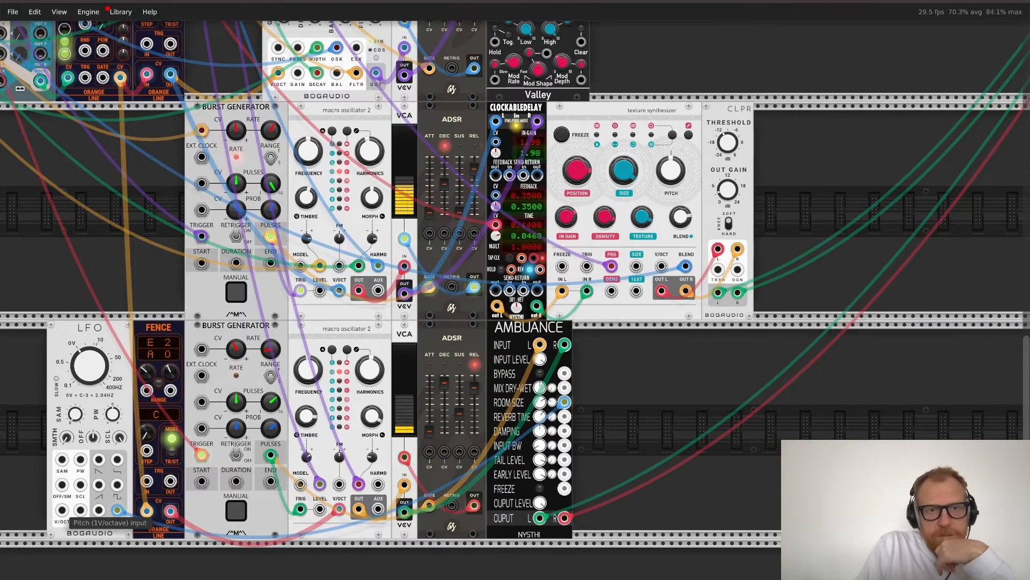
Step: Patch the Instruō neóni's sine output into the new LFO's V/Oct input
scroll(116, 510, up, 10)
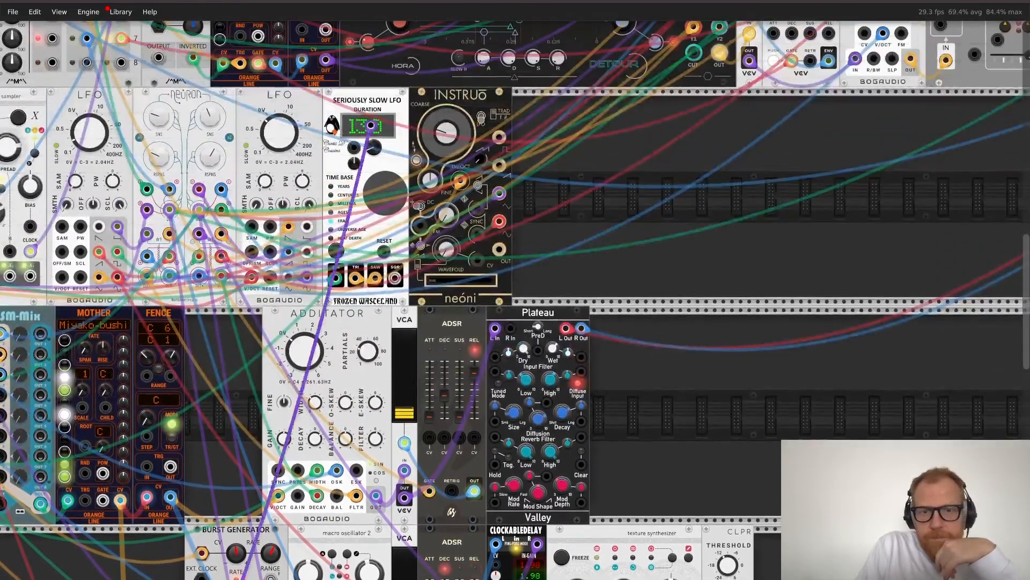
drag(371, 125, 499, 221)
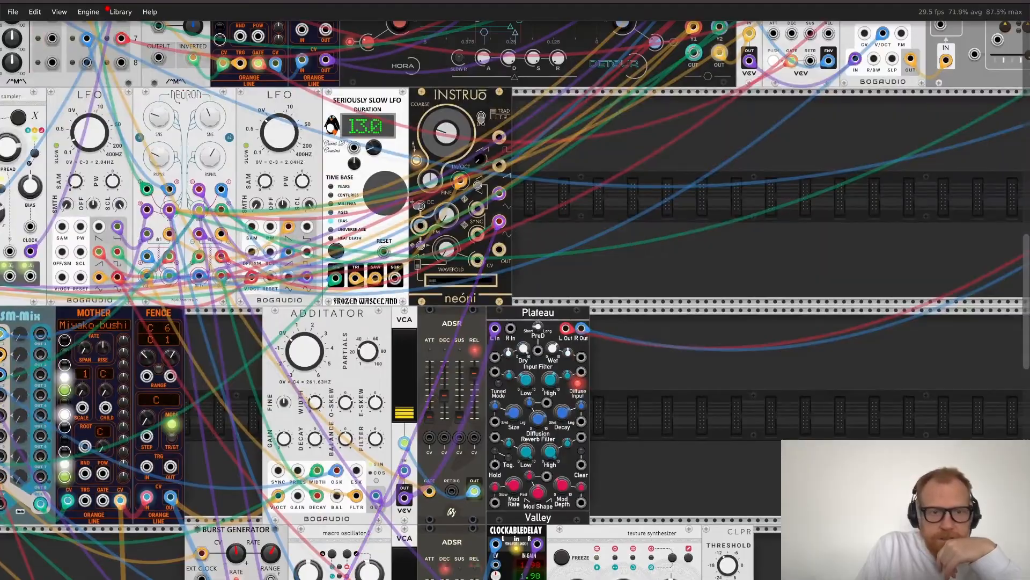
scroll(199, 322, down, 11)
scroll(199, 322, left, 2)
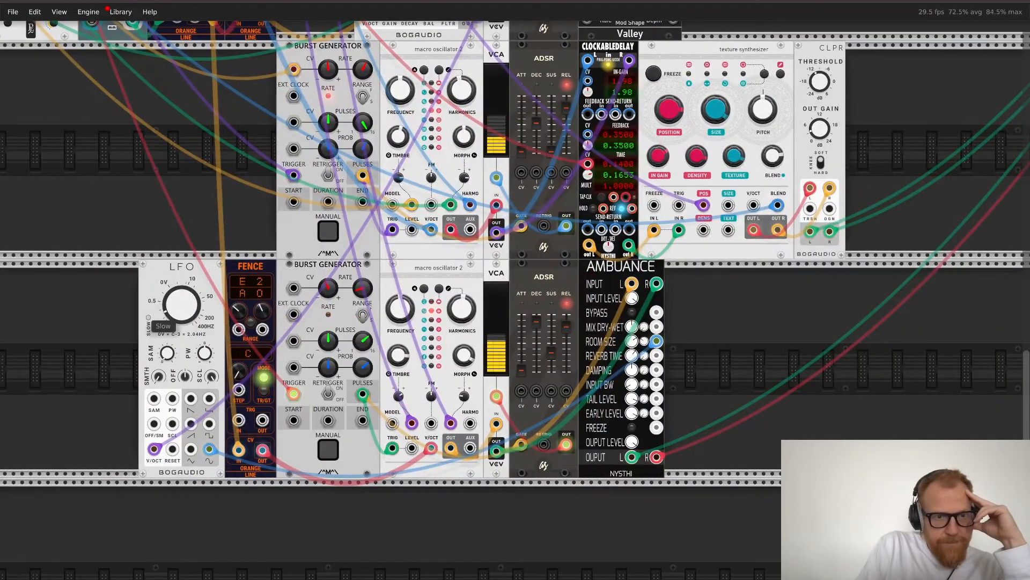
Step: Switch the new LFO to slow mode, adjust its frequency and set Ambuance's room size CV amount to about 0.61
click(149, 318)
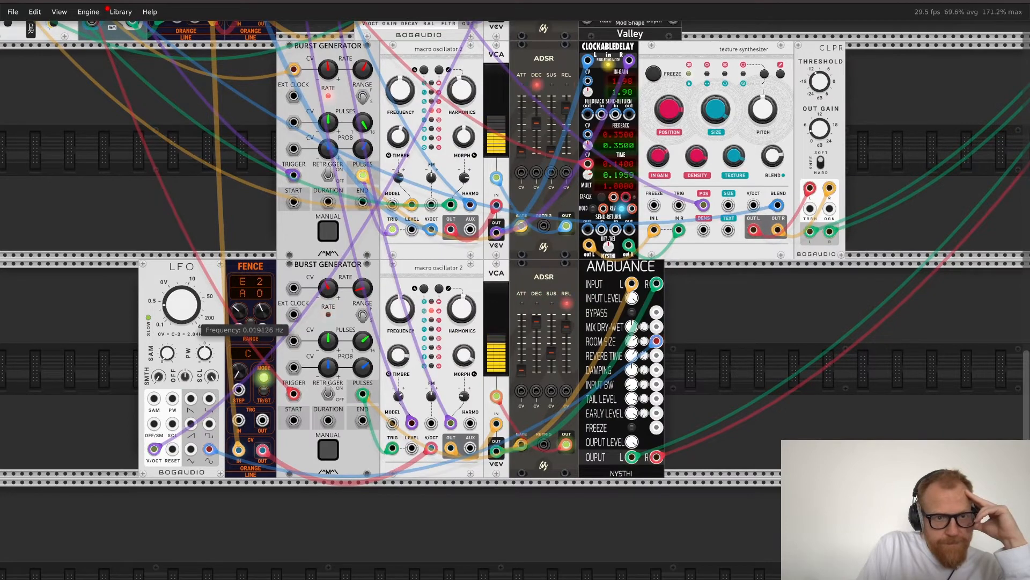
drag(200, 322, 199, 314)
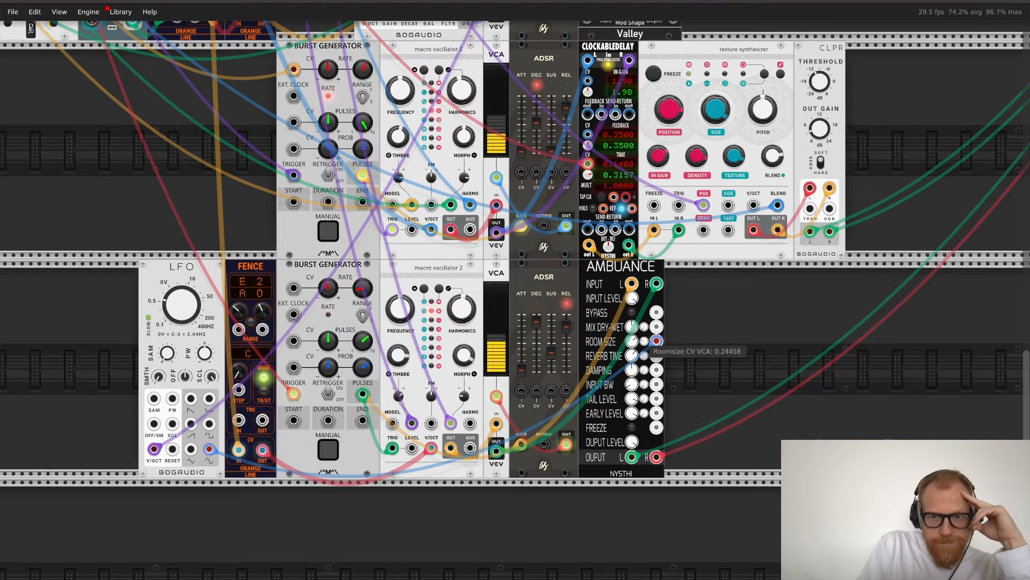
drag(644, 341, 644, 328)
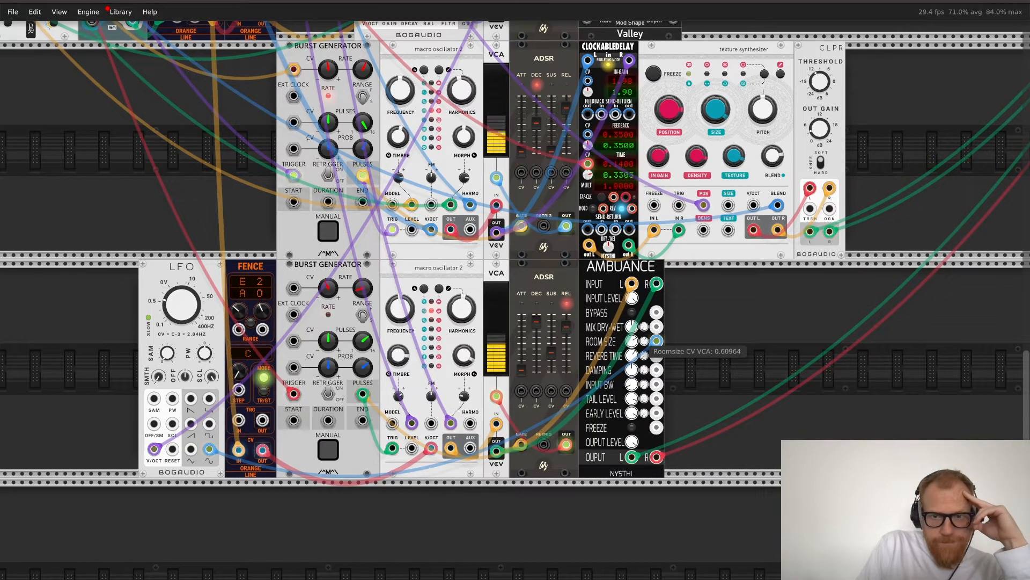
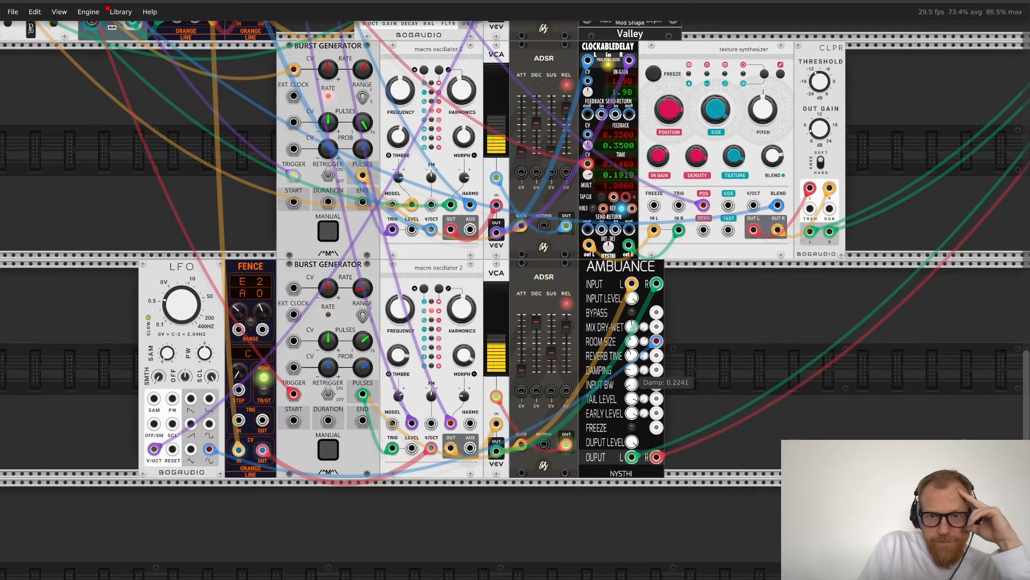
Step: Turn Ambuance's freeze on and off again and set its dry-wet mix to about 0.75
click(632, 428)
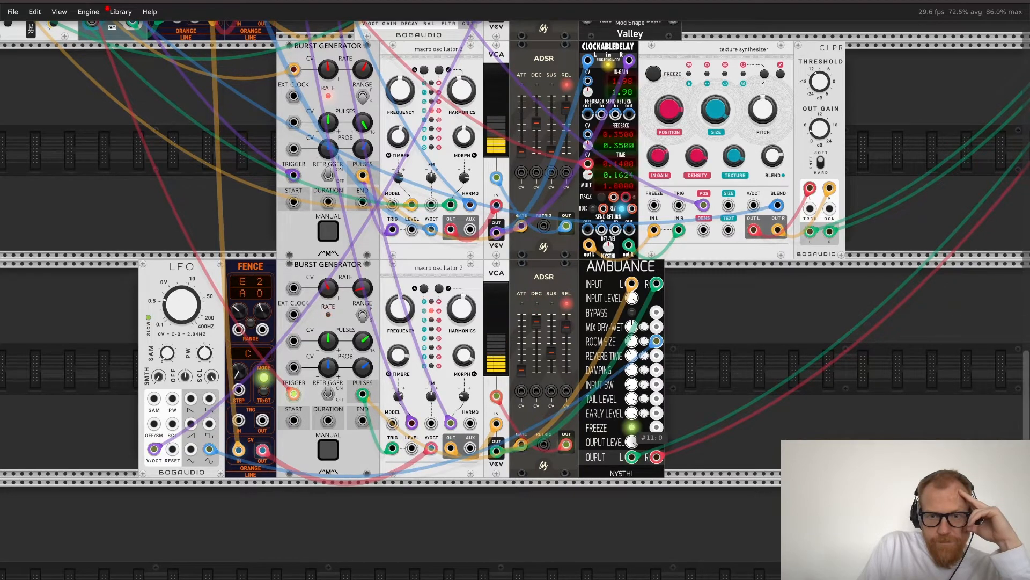
click(632, 428)
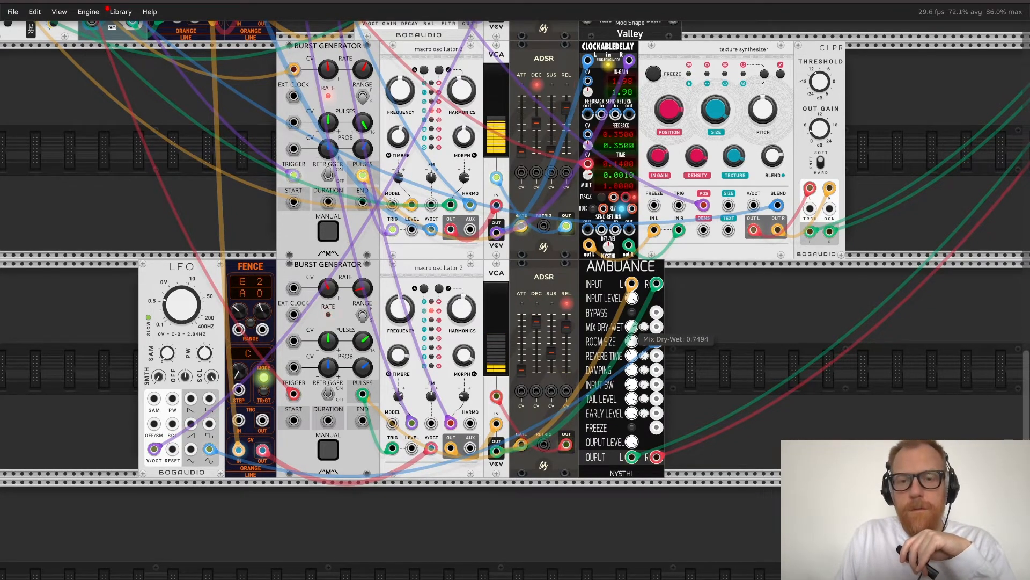
drag(632, 326, 632, 326)
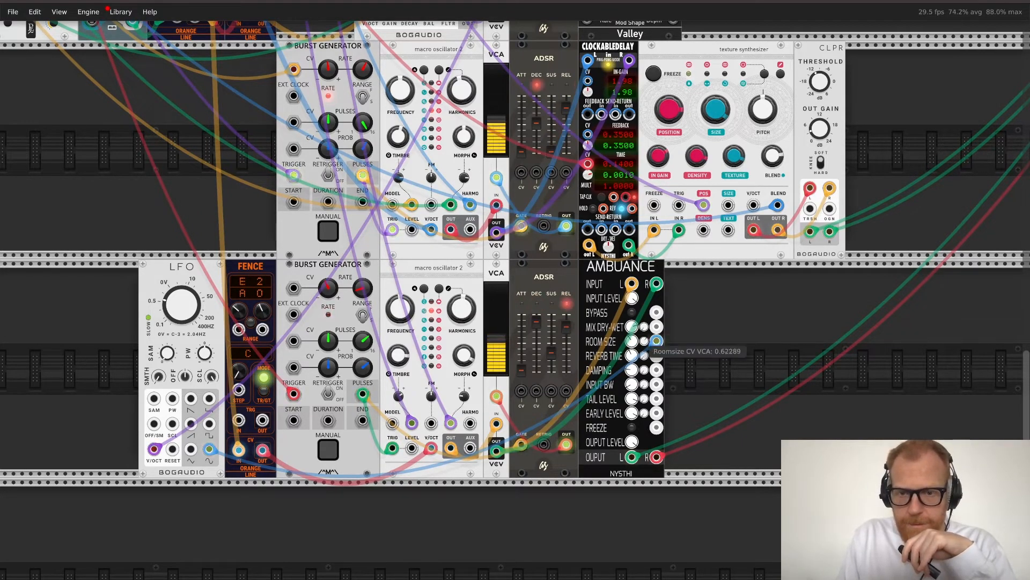
Step: Fine-tune Ambuance's room size CV amount to about 0.62 and set the new LFO's frequency to about 0.18 Hz
drag(644, 341, 644, 342)
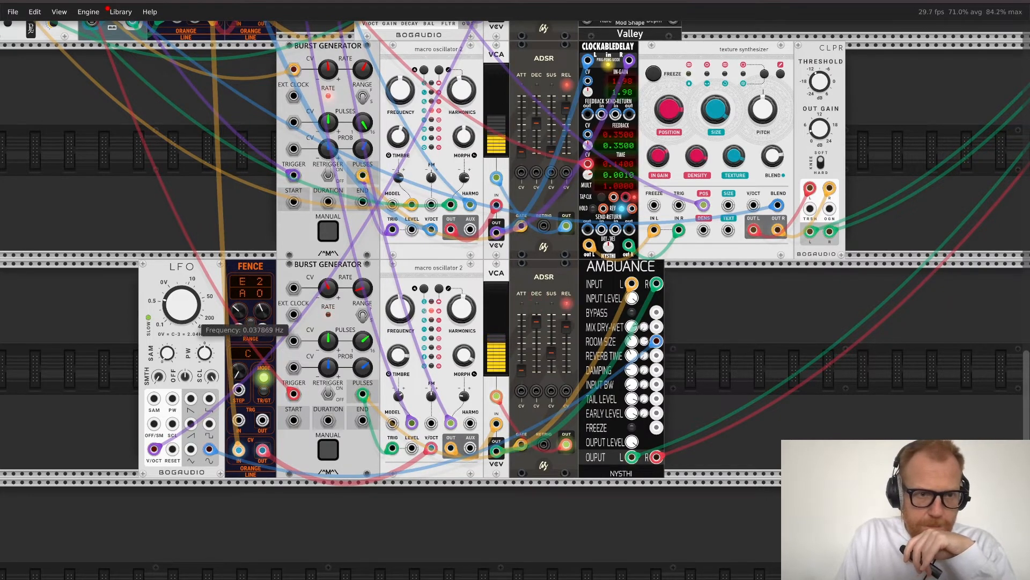
drag(181, 304, 182, 307)
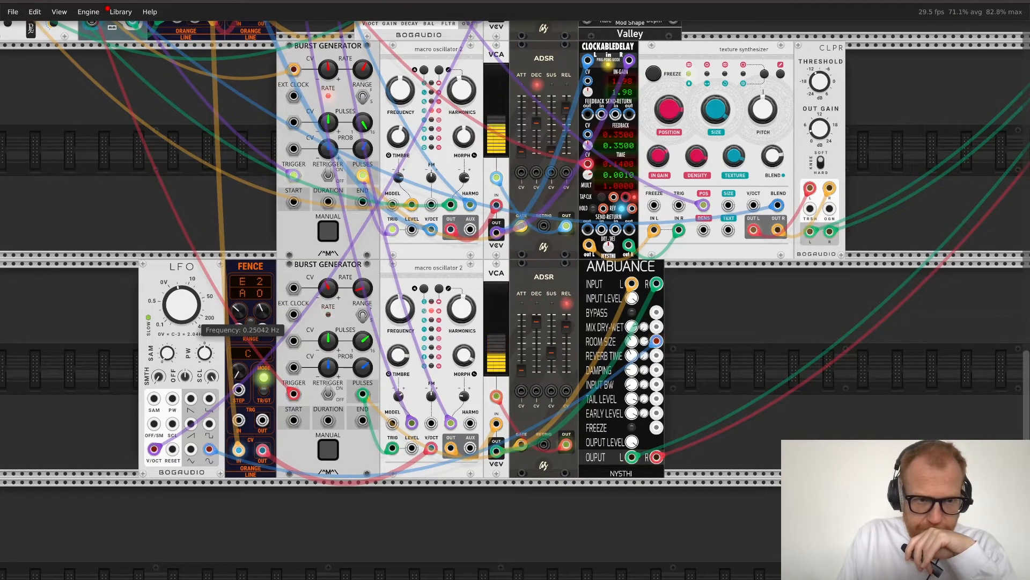
drag(181, 304, 181, 308)
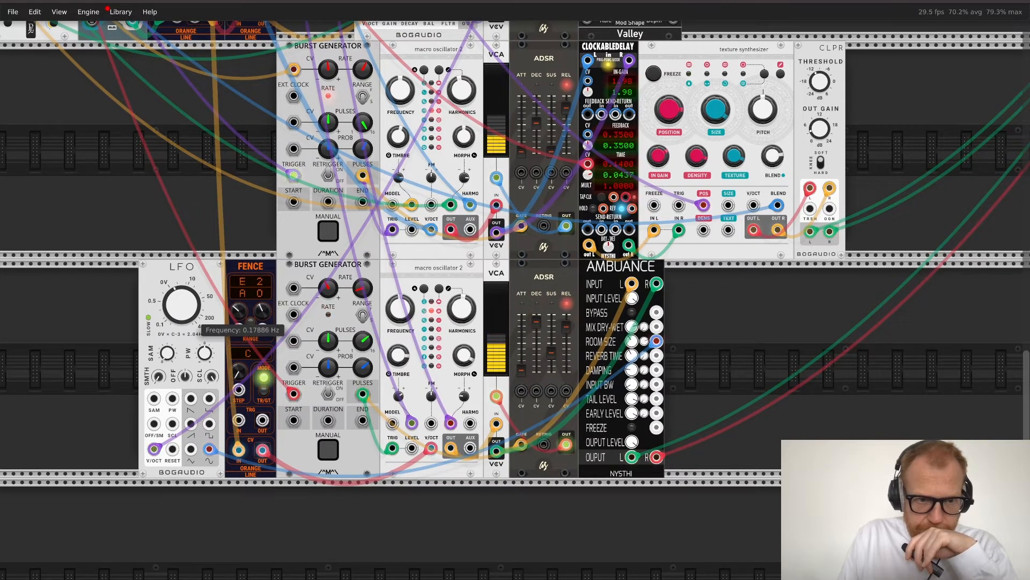
Step: Move the source of the new LFO's V/Oct cable from neóni's sine output to a Double Neuron output
scroll(181, 305, up, 10)
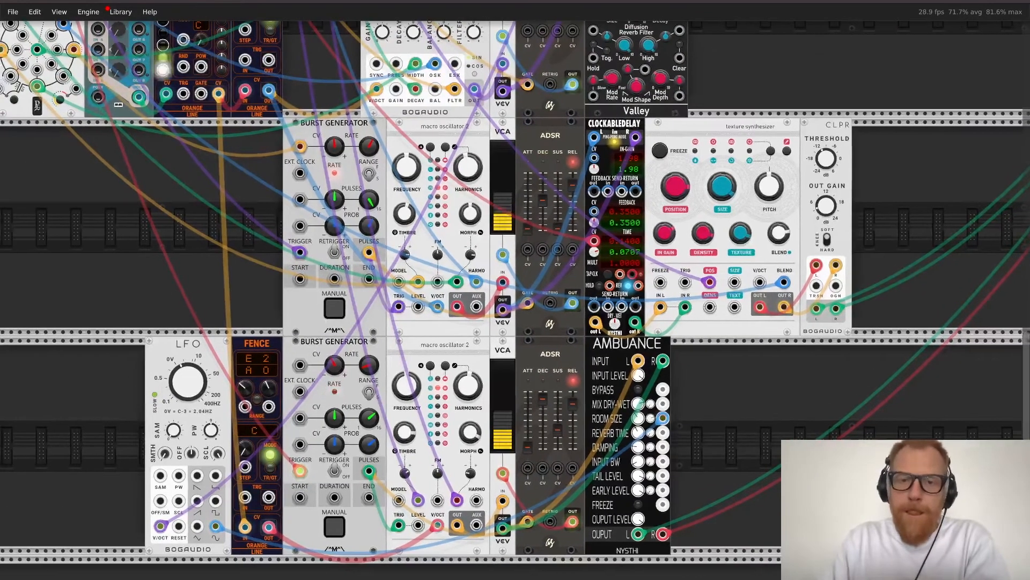
scroll(182, 304, down, 2)
scroll(182, 304, up, 5)
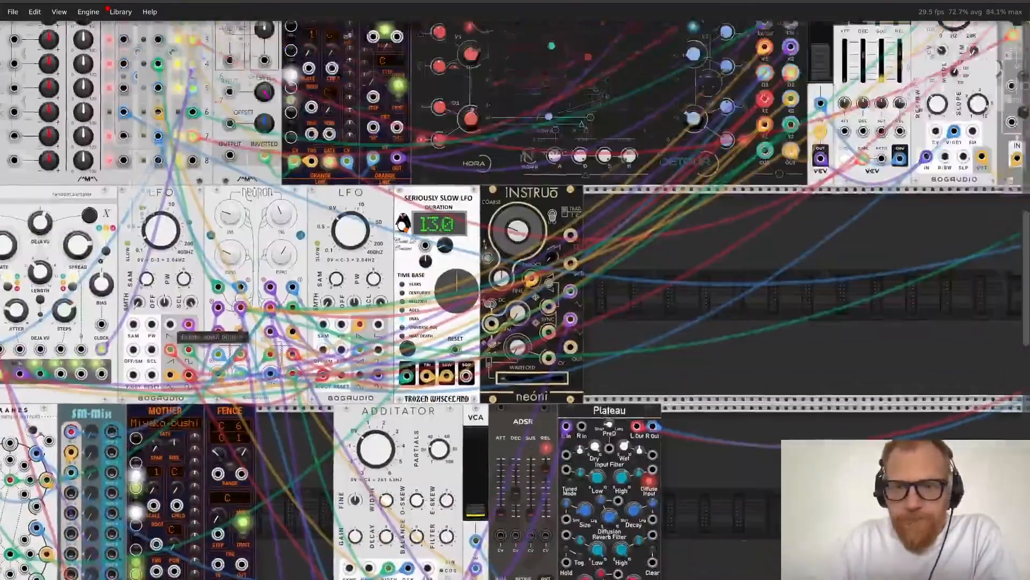
scroll(181, 305, down, 12)
scroll(502, 289, up, 12)
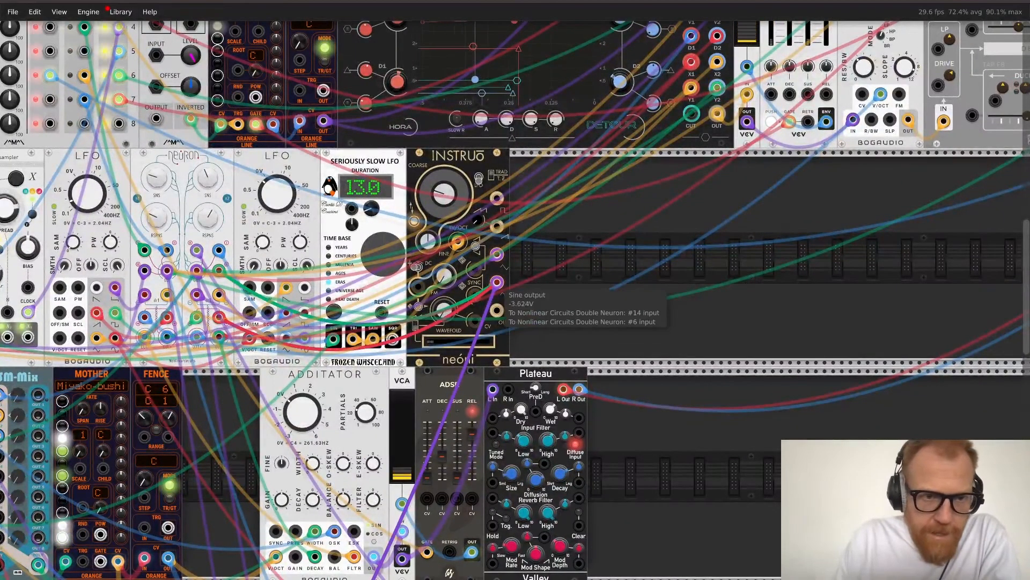
drag(222, 353, 167, 270)
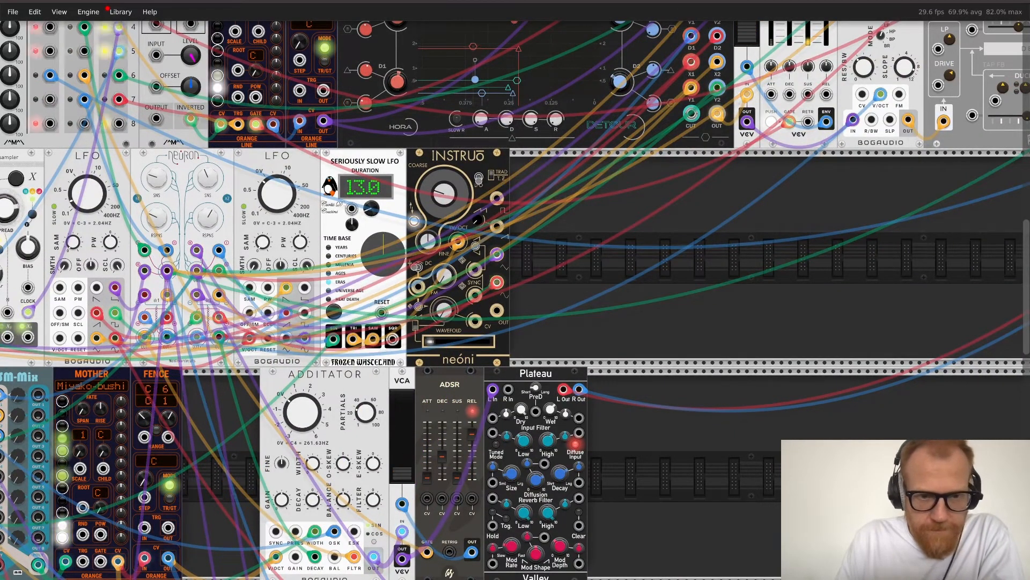
Step: Duplicate the sm-mix module next to the original
scroll(175, 282, down, 18)
scroll(174, 282, left, 8)
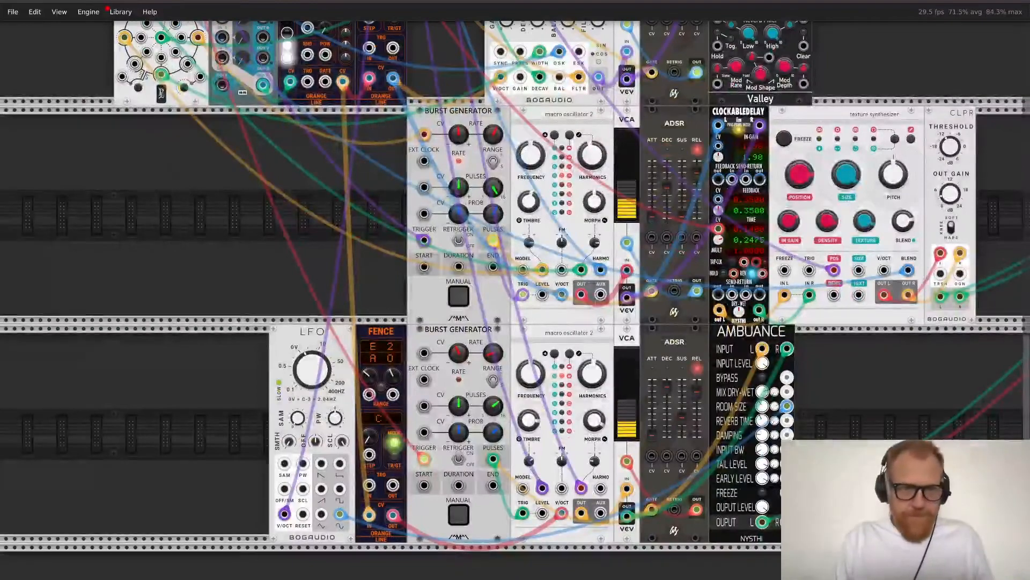
scroll(515, 290, up, 3)
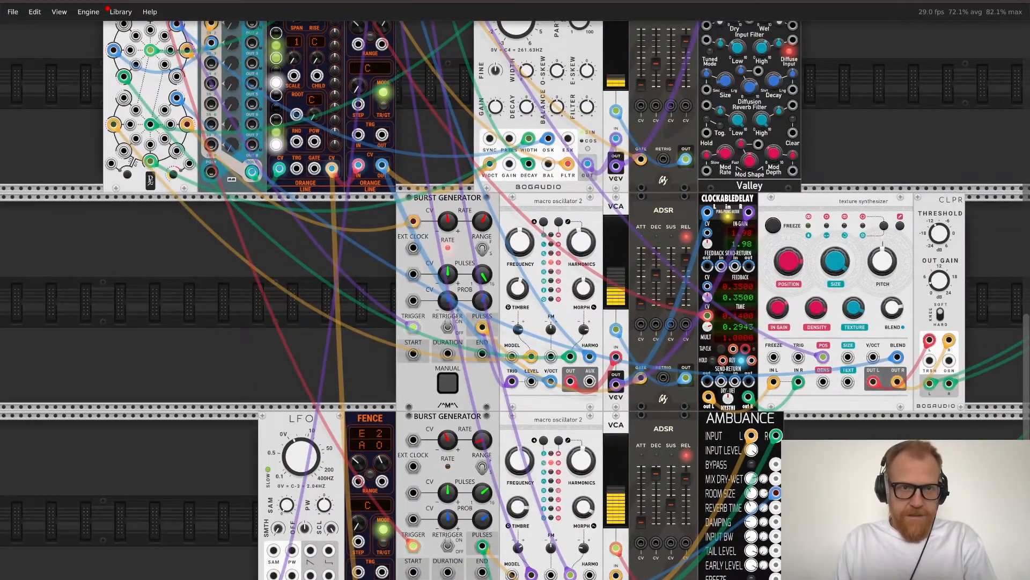
key(ctrl+d)
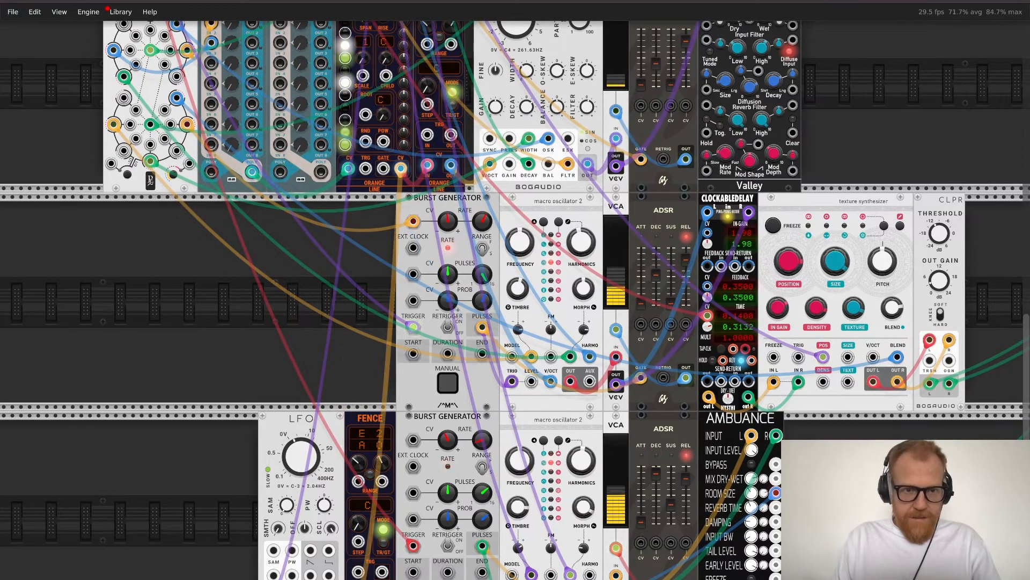
Step: Place the duplicated sm-mix beside the new LFO and move the Double Neuron cable from the LFO's V/Oct to the mixer's first input
drag(301, 179, 222, 542)
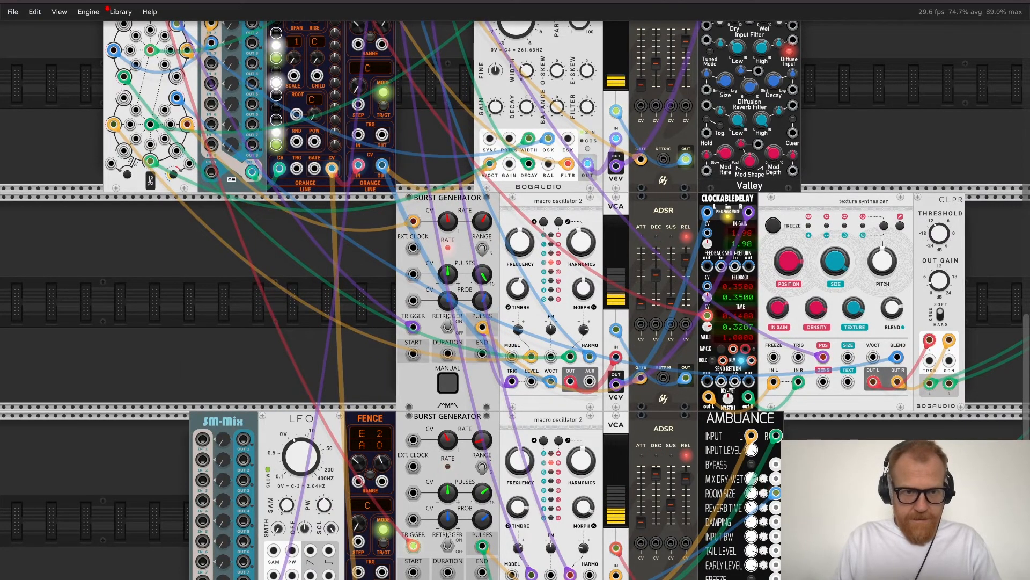
scroll(289, 409, down, 7)
drag(289, 409, 218, 247)
scroll(218, 247, up, 4)
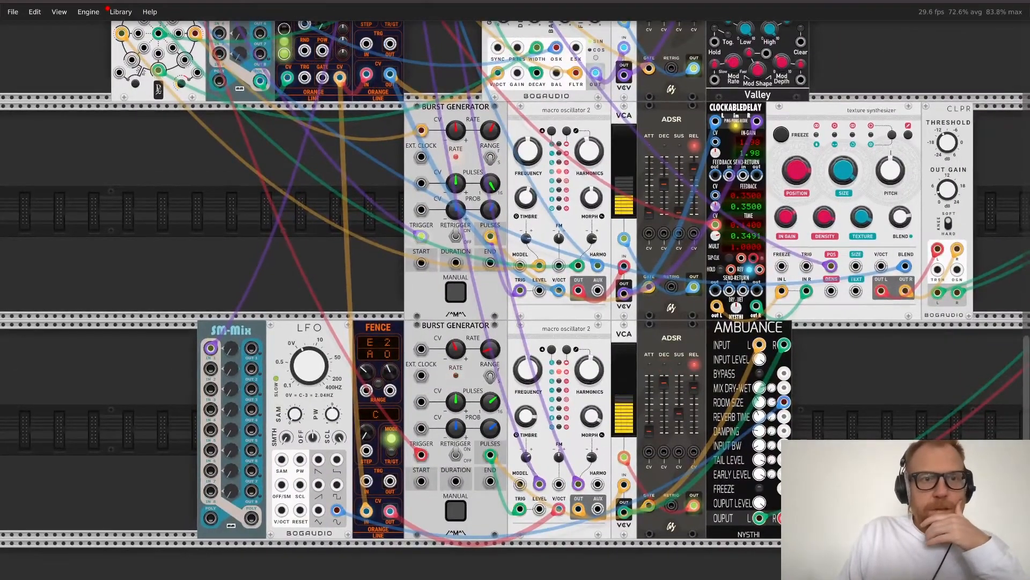
Step: Patch two Branes outputs into the new sm-mix's second and third inputs and its poly output into the LFO's V/Oct input
drag(184, 59, 210, 368)
scroll(210, 368, up, 7)
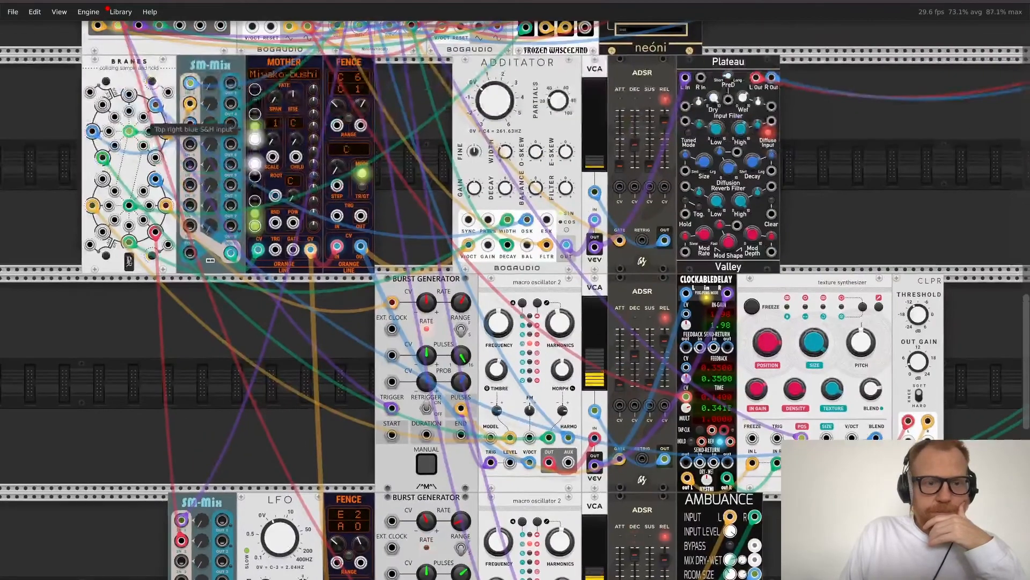
scroll(210, 368, down, 3)
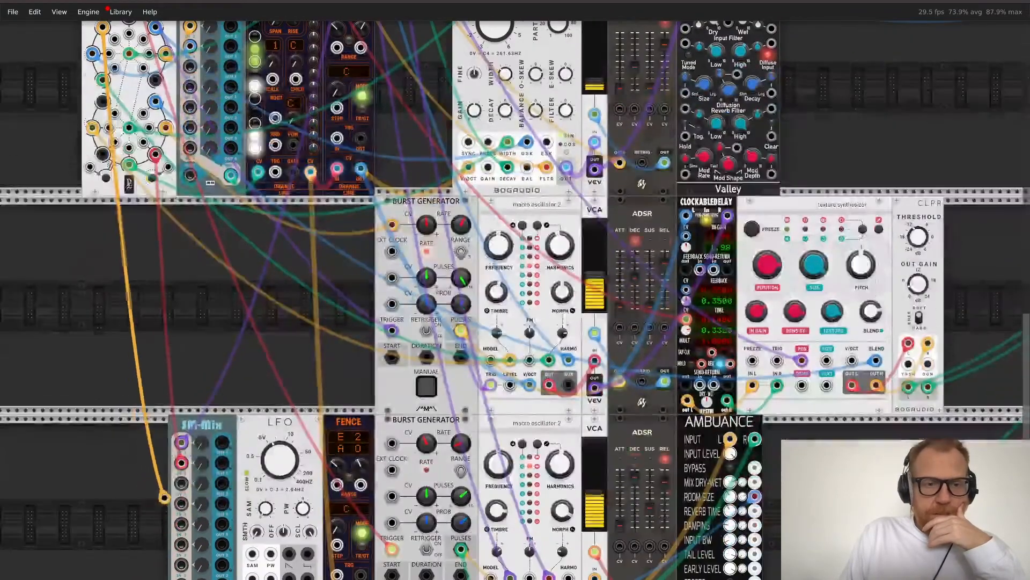
scroll(516, 301, down, 5)
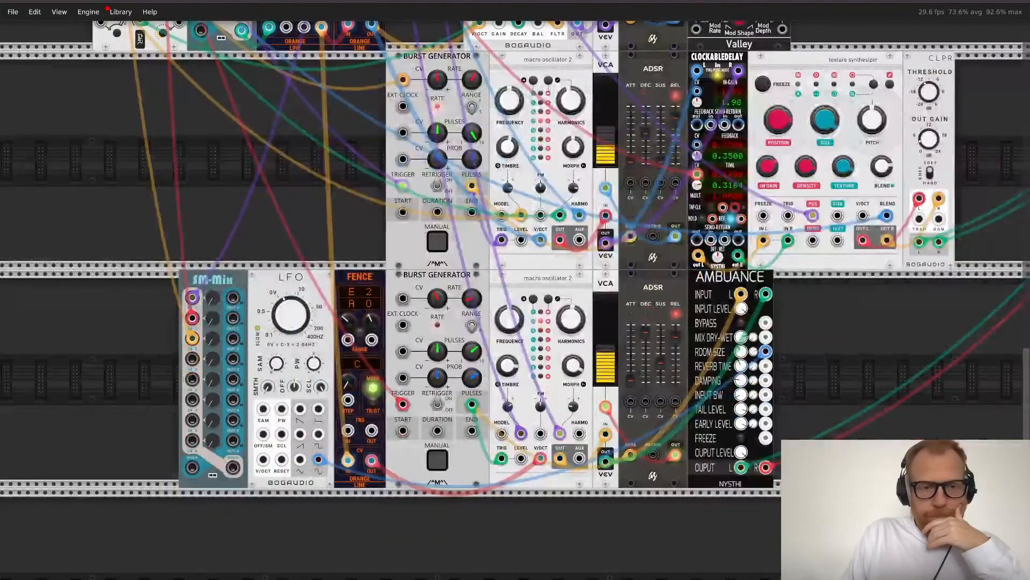
drag(257, 463, 263, 460)
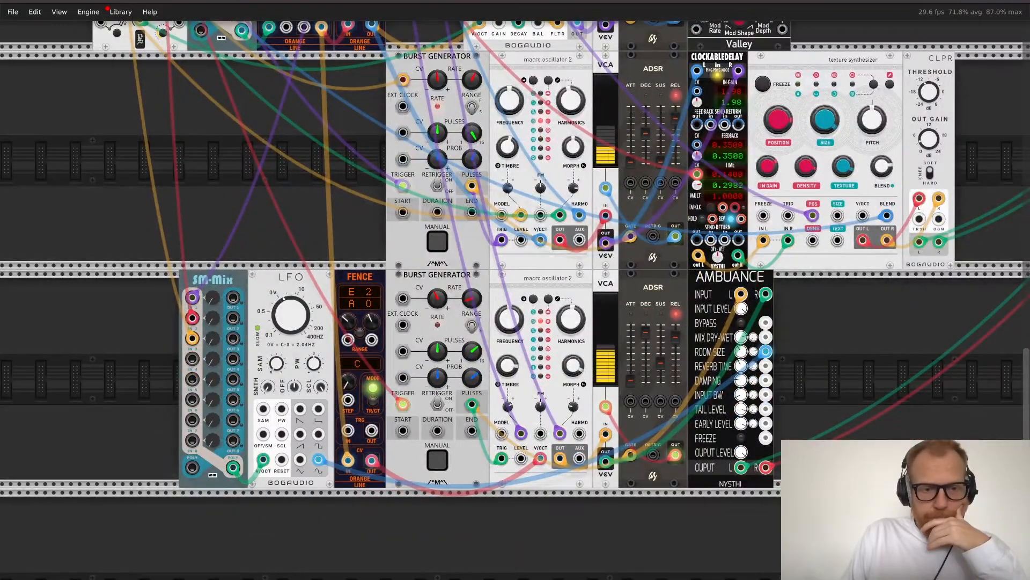
mouse_move(290, 315)
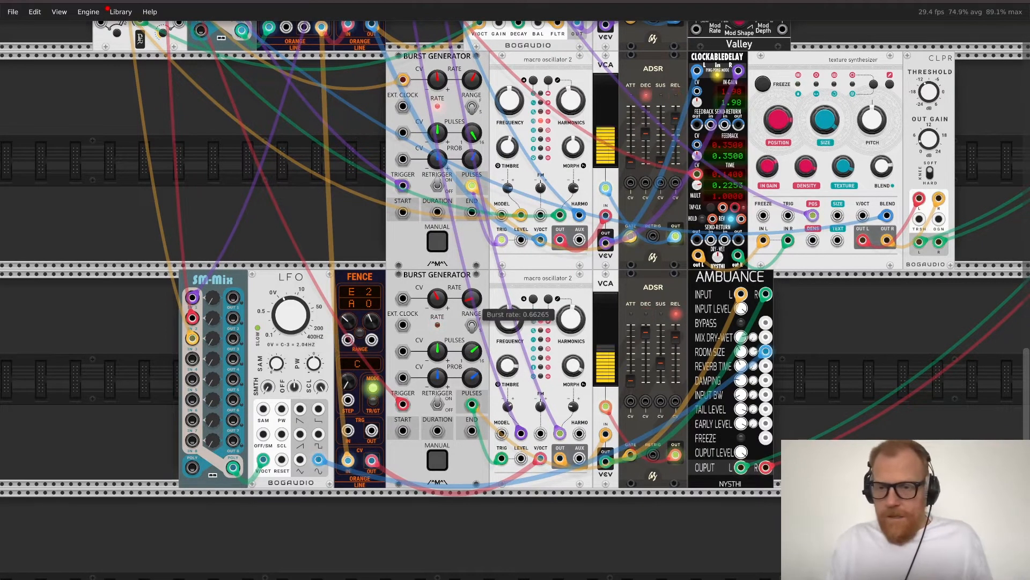
Step: Search the module browser for "pres" and add a Bogaudio PRESSOR compressor beside Ambuance
right_click(819, 353)
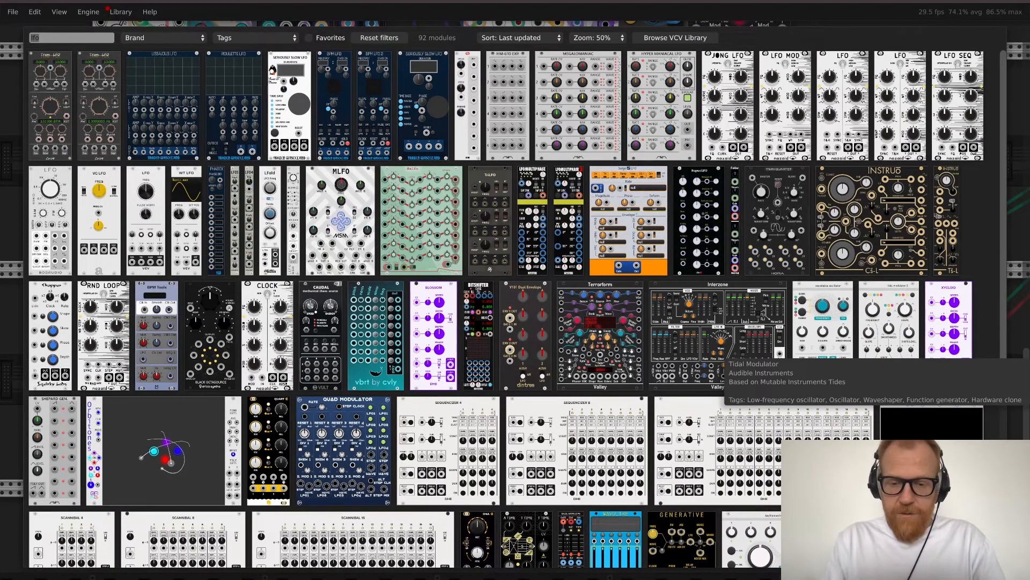
text(pres)
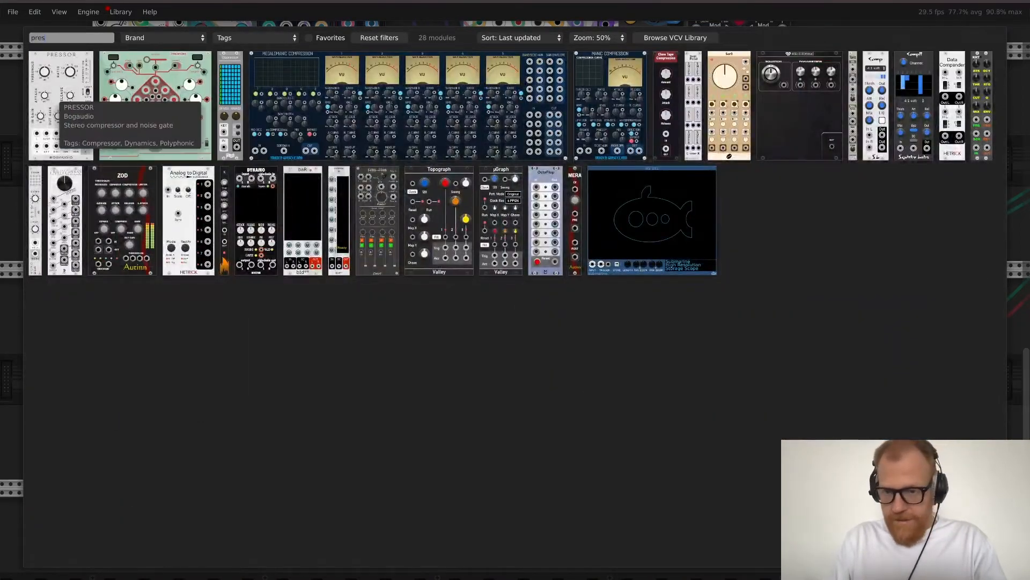
click(55, 94)
scroll(869, 405, right, 3)
scroll(870, 405, down, 1)
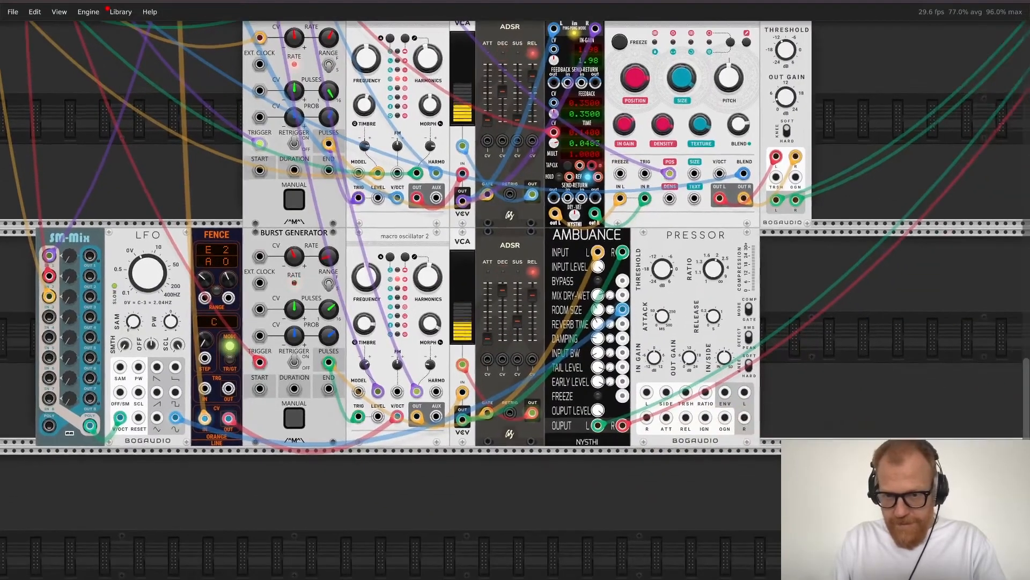
Step: Insert PRESSOR between Ambuance's stereo outputs and the mixer by rerouting the mixer cables and connecting both of its signal inputs
drag(624, 425, 745, 418)
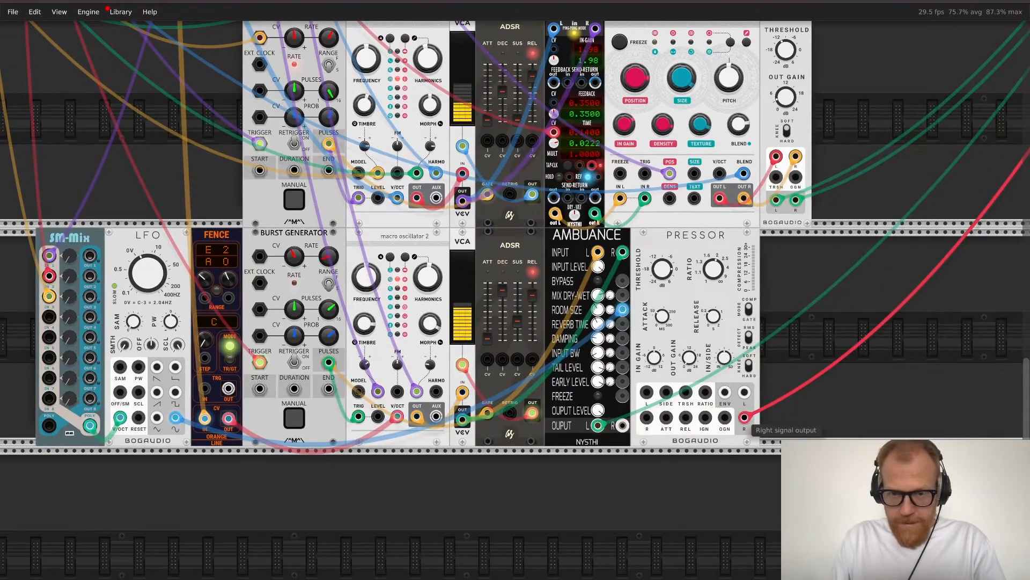
drag(598, 426, 745, 392)
drag(646, 392, 621, 425)
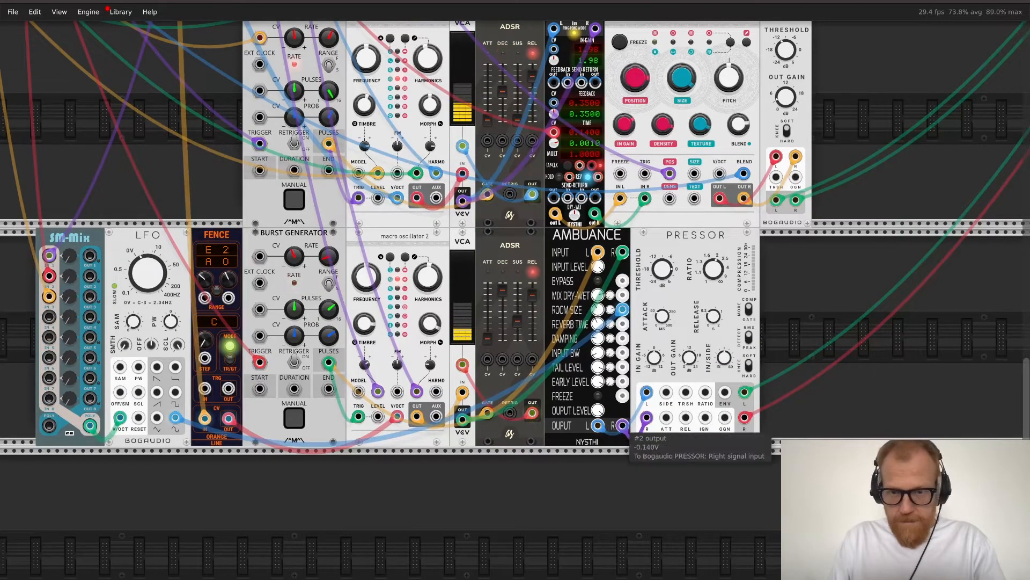
Step: Set PRESSOR's threshold to about -8.2 dB, lower its ratio and set its output gain to about 3.3 dB
drag(662, 269, 662, 322)
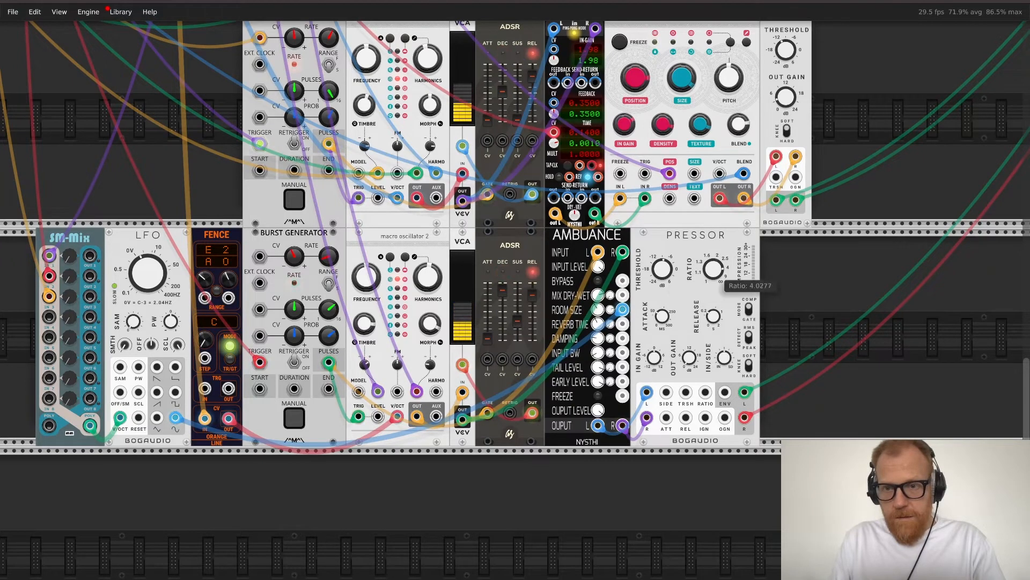
drag(713, 269, 714, 272)
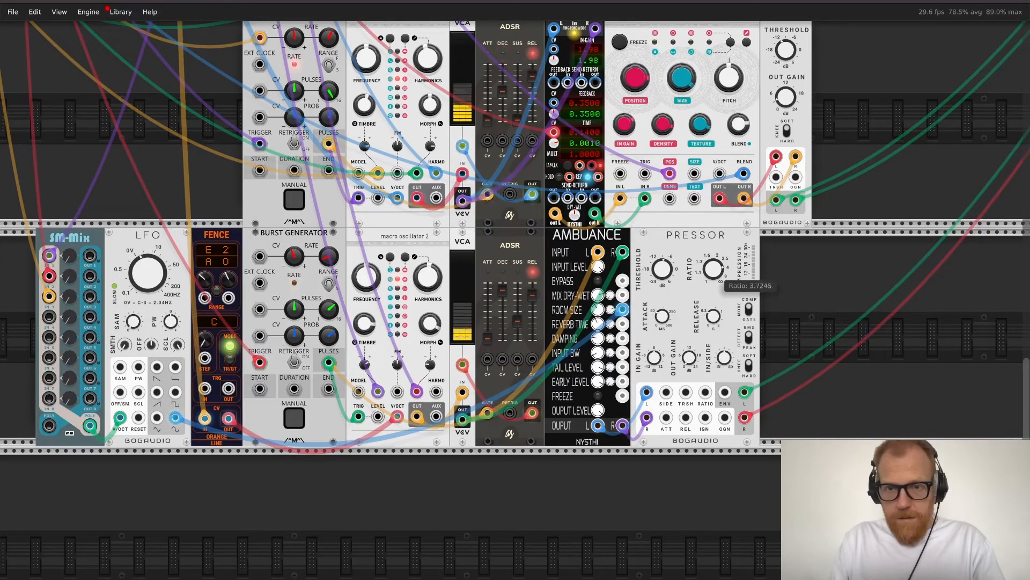
drag(713, 272, 713, 275)
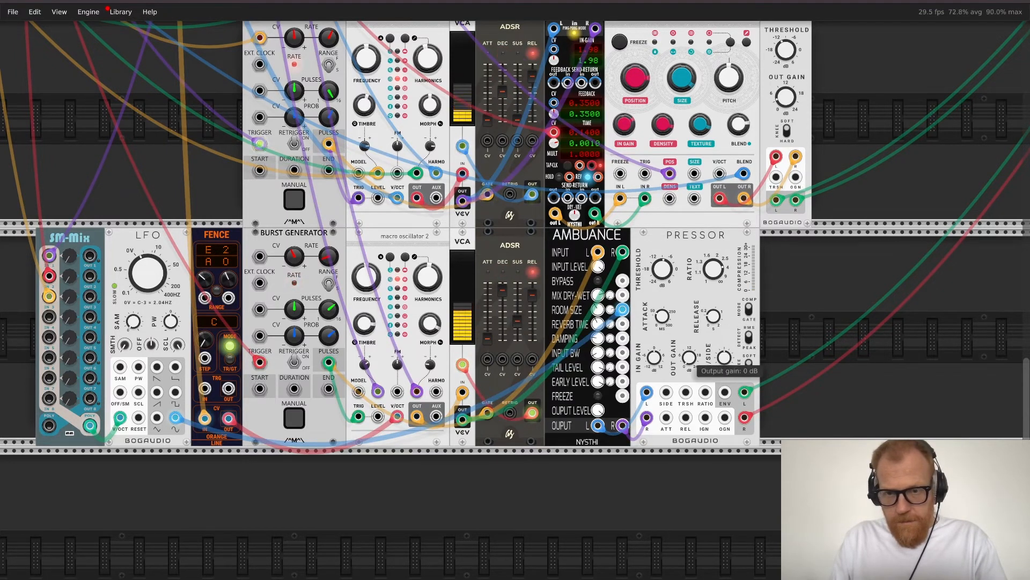
drag(689, 357, 689, 349)
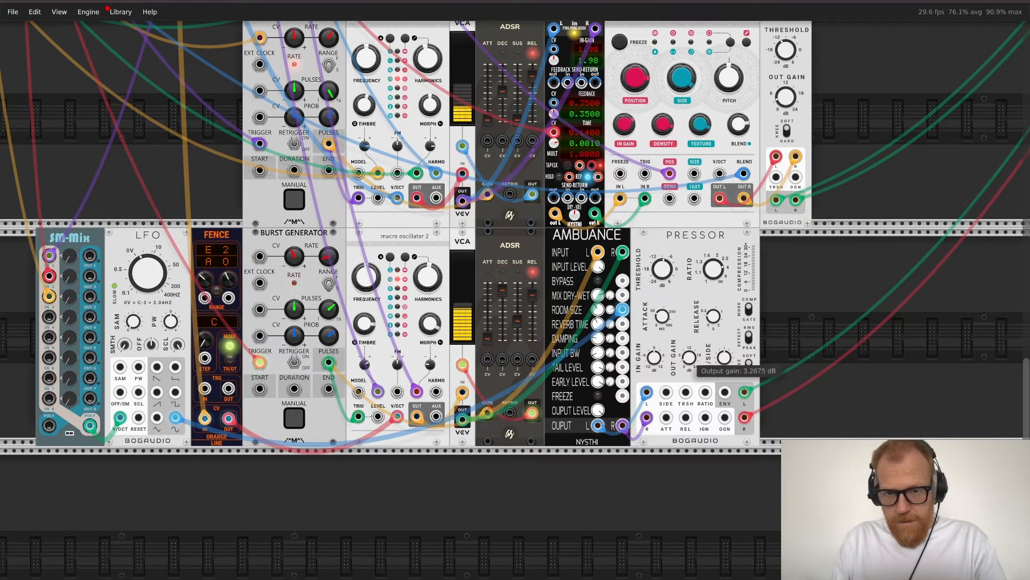
Step: Check the compressed voice's level on MixMaster channel 5 and fine-tune PRESSOR's threshold
scroll(692, 344, right, 14)
scroll(693, 343, up, 8)
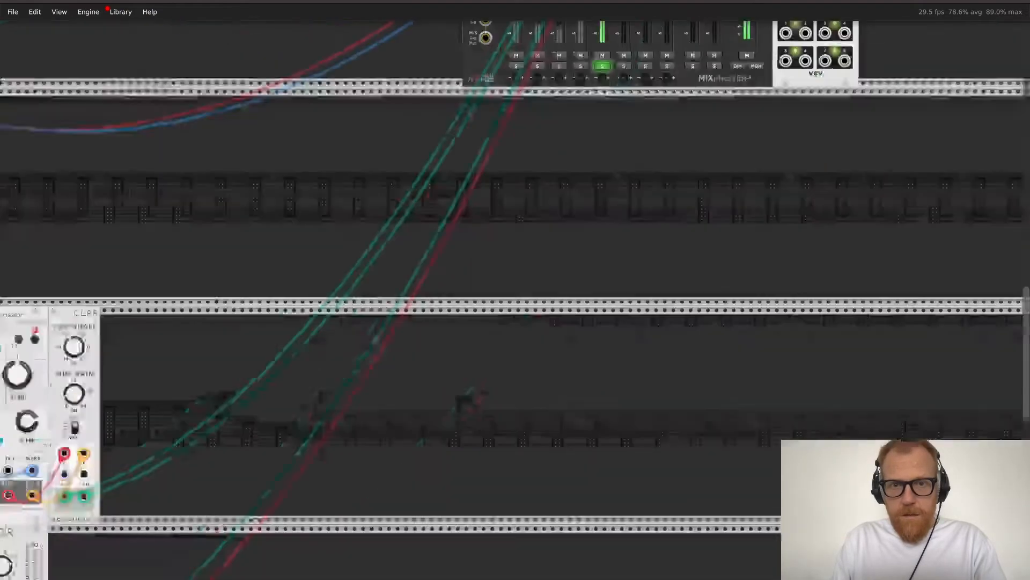
scroll(692, 343, up, 2)
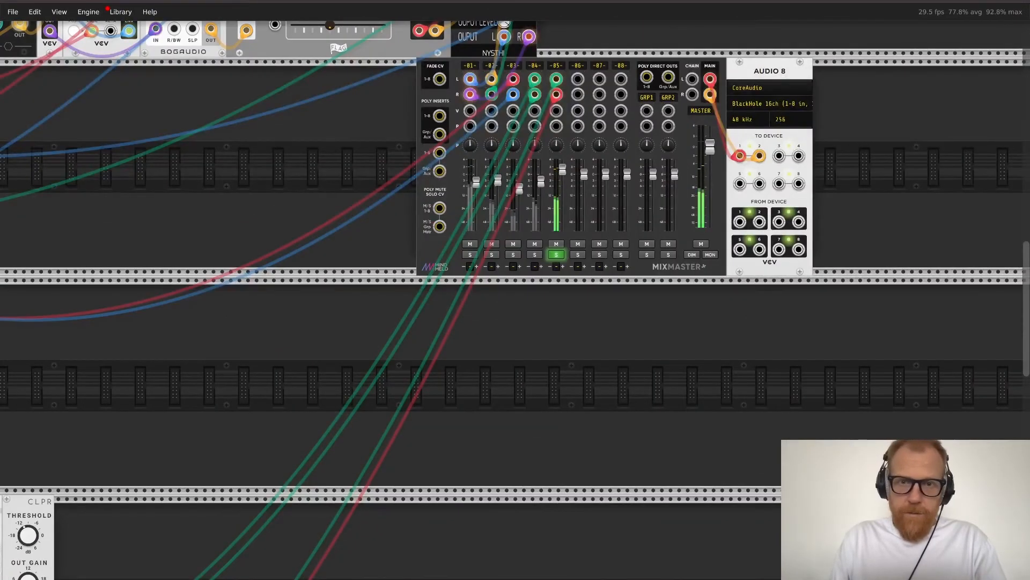
scroll(692, 343, down, 3)
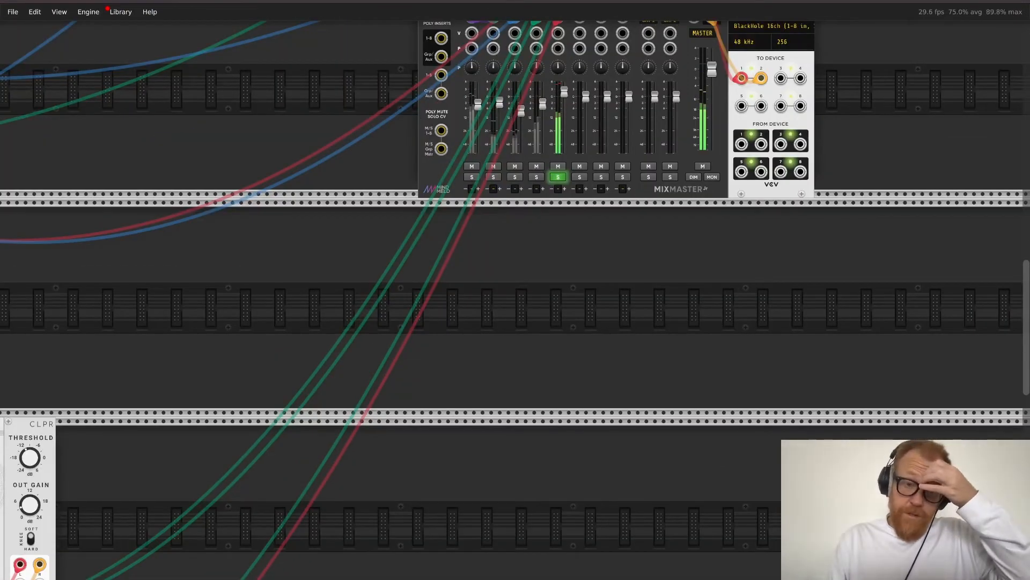
scroll(515, 301, left, 5)
scroll(515, 300, down, 4)
scroll(515, 300, left, 9)
scroll(515, 301, down, 9)
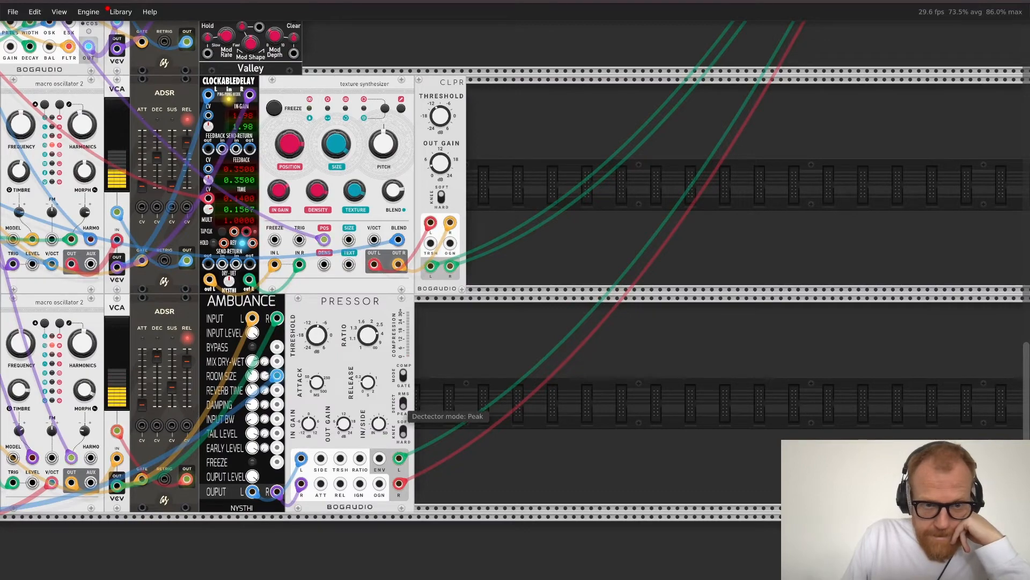
scroll(328, 276, down, 3)
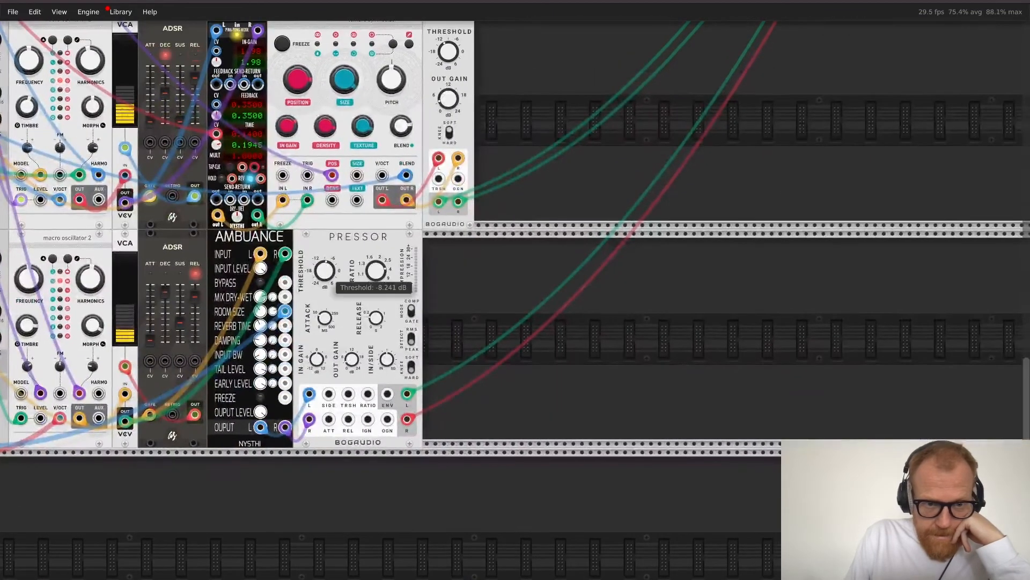
drag(328, 274, 328, 269)
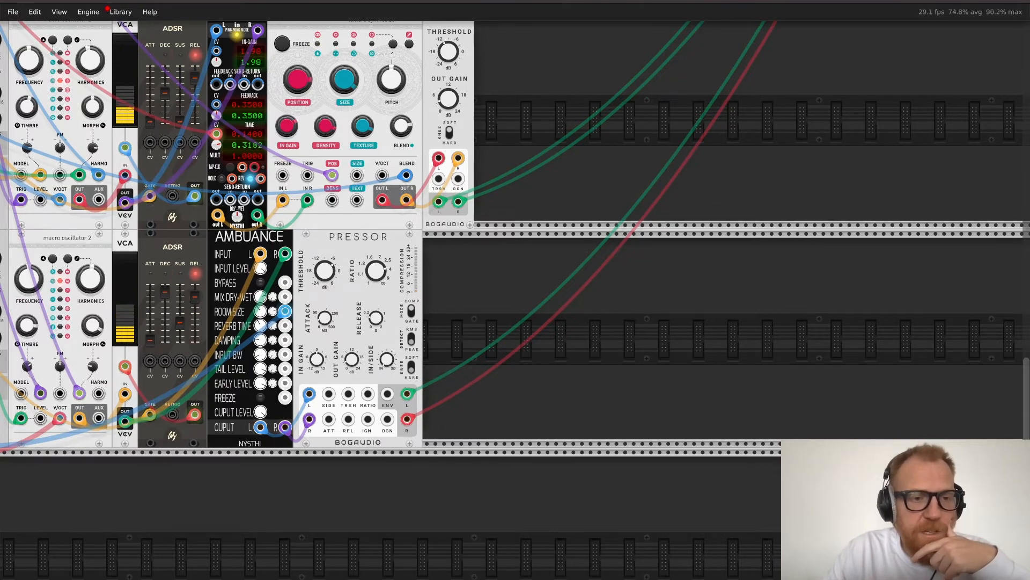
Step: Set the frequency of the Macro Oscillator 2 in the Ambuance voice to 36 semitones
scroll(515, 290, left, 4)
scroll(515, 290, down, 2)
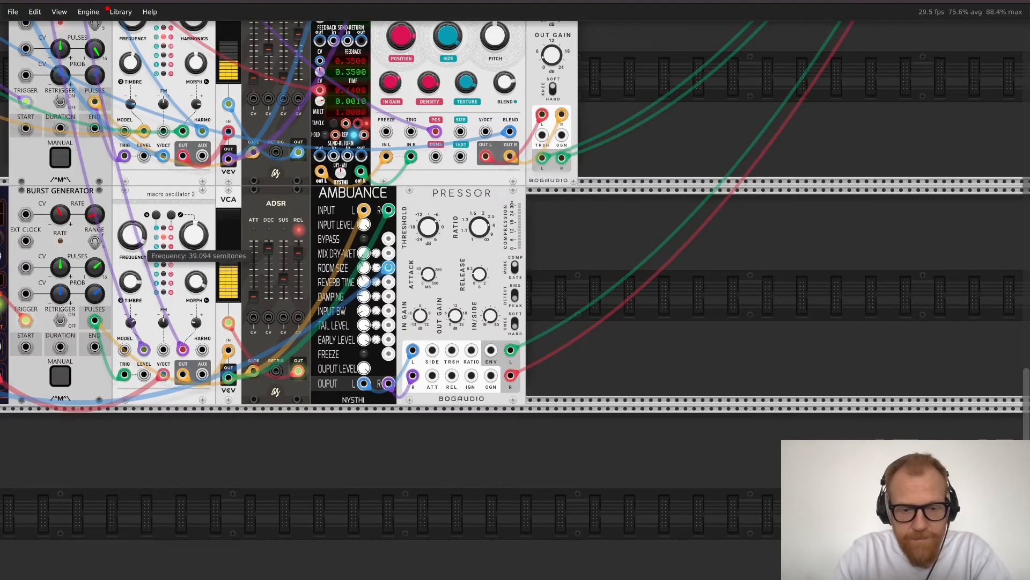
right_click(132, 236)
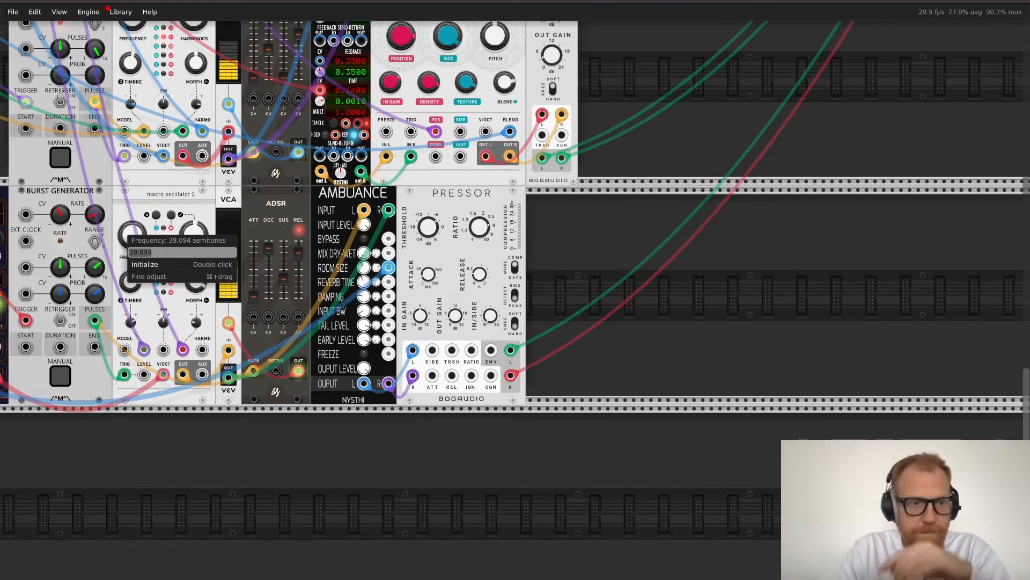
text(36)
key(Return)
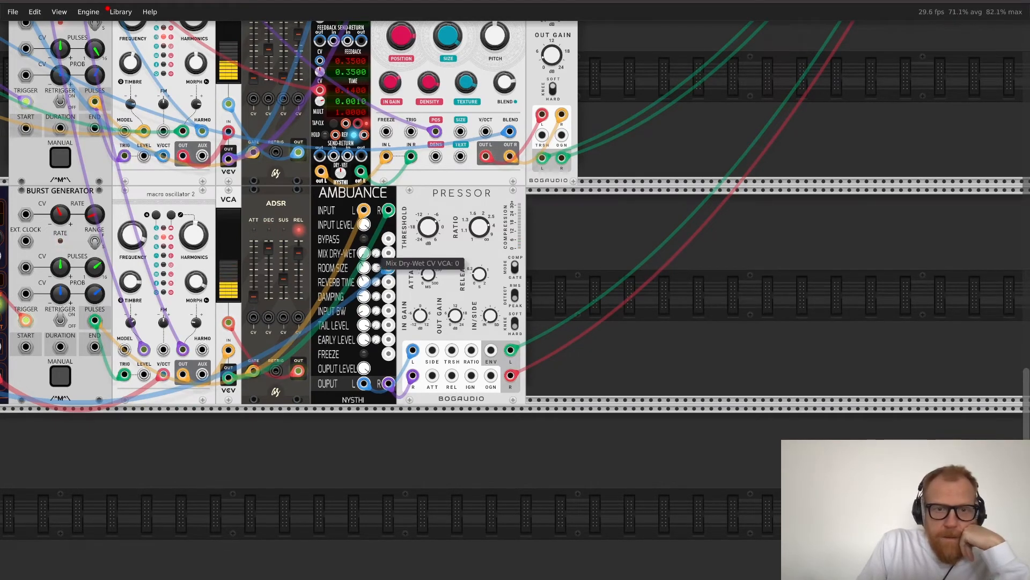
Step: Raise Ambuance's damping and fine-tune its tail level
mouse_move(366, 253)
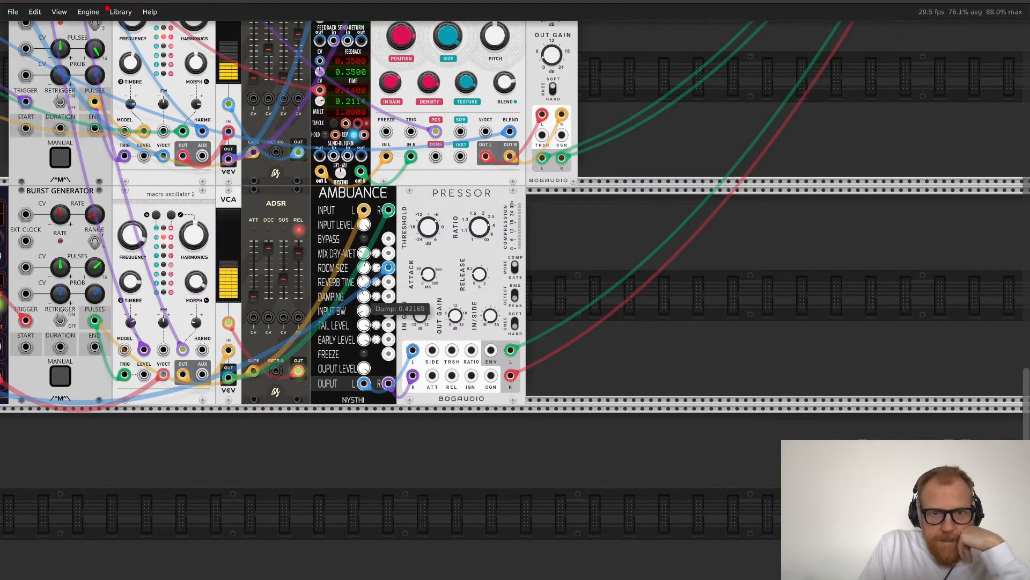
drag(363, 296, 363, 288)
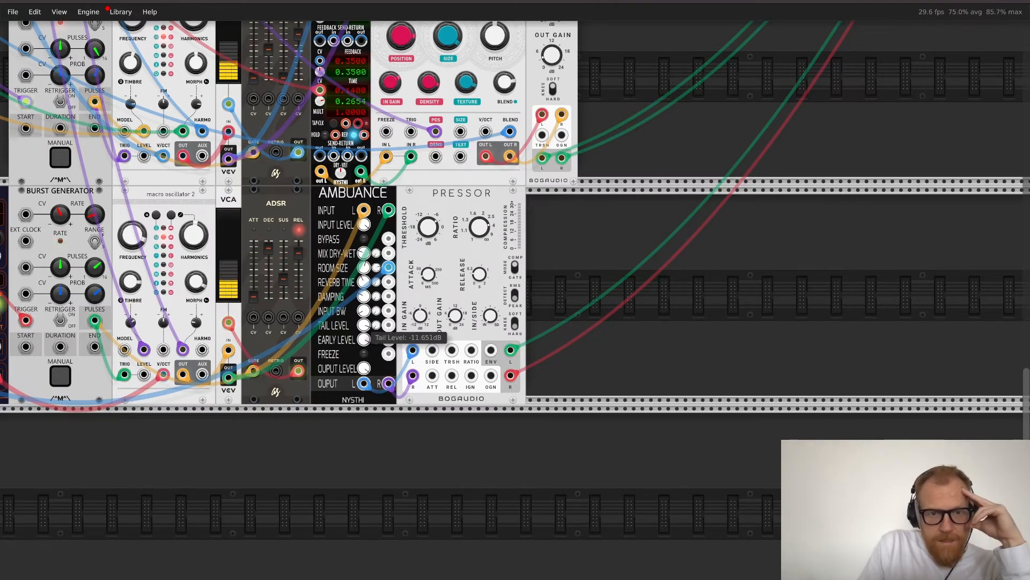
drag(363, 325, 363, 320)
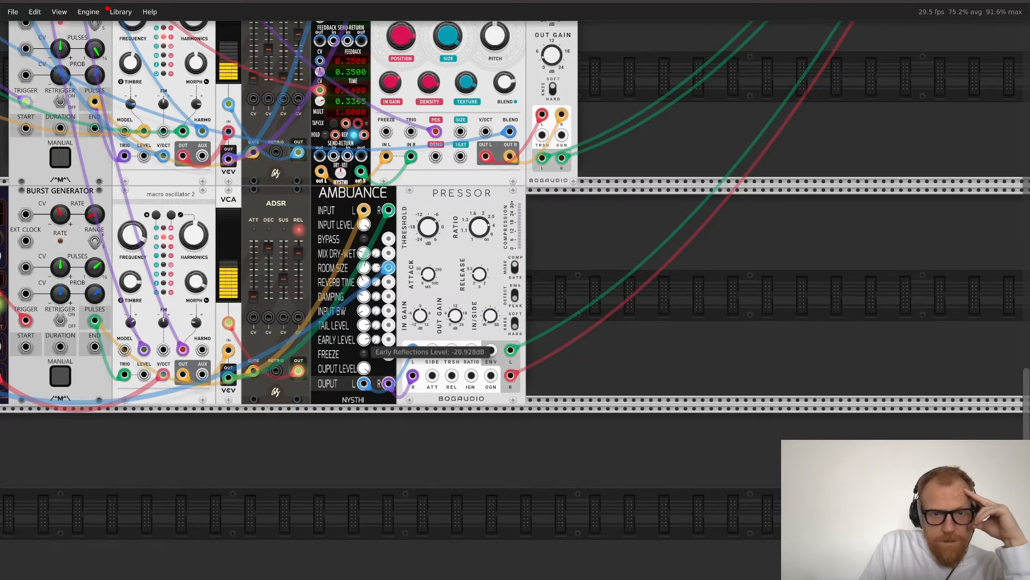
mouse_move(364, 325)
mouse_down()
mouse_move(364, 258)
mouse_move(364, 327)
mouse_up()
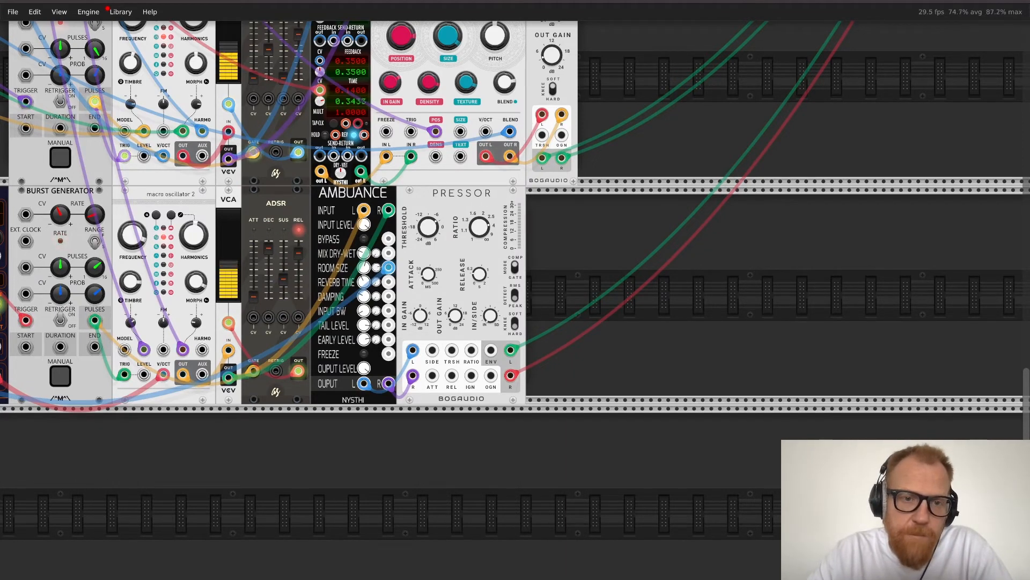
Step: Move Ambuance and PRESSOR aside together and add an Alright Devices Chronoblob delay directly after the voice's ADSR
drag(558, 231, 475, 249)
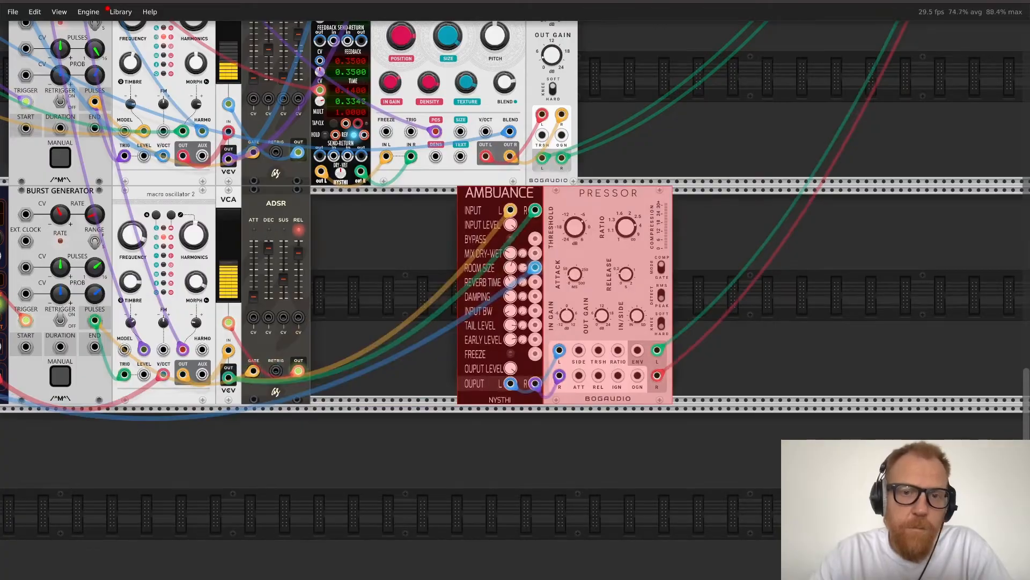
right_click(367, 232)
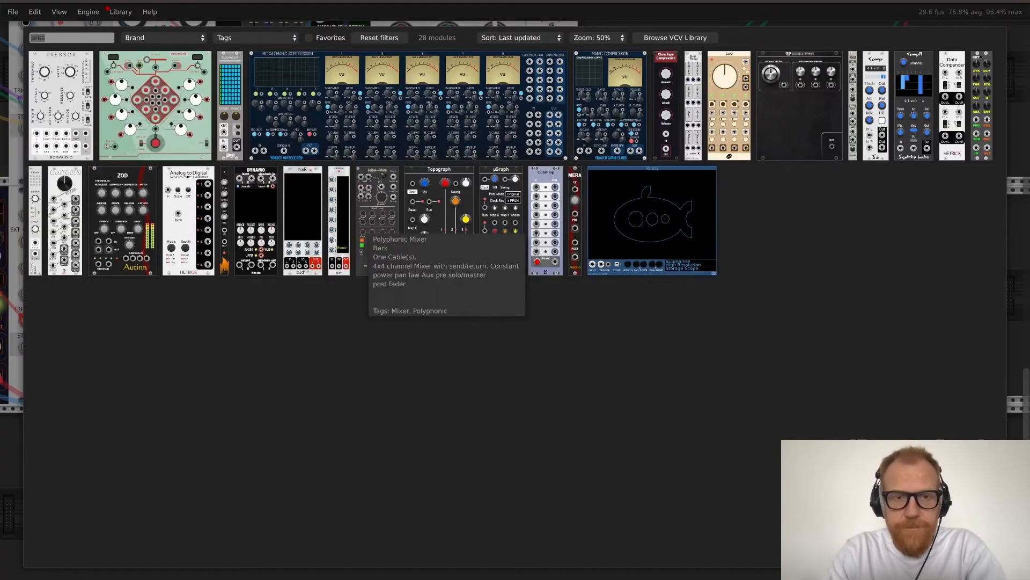
text(delay)
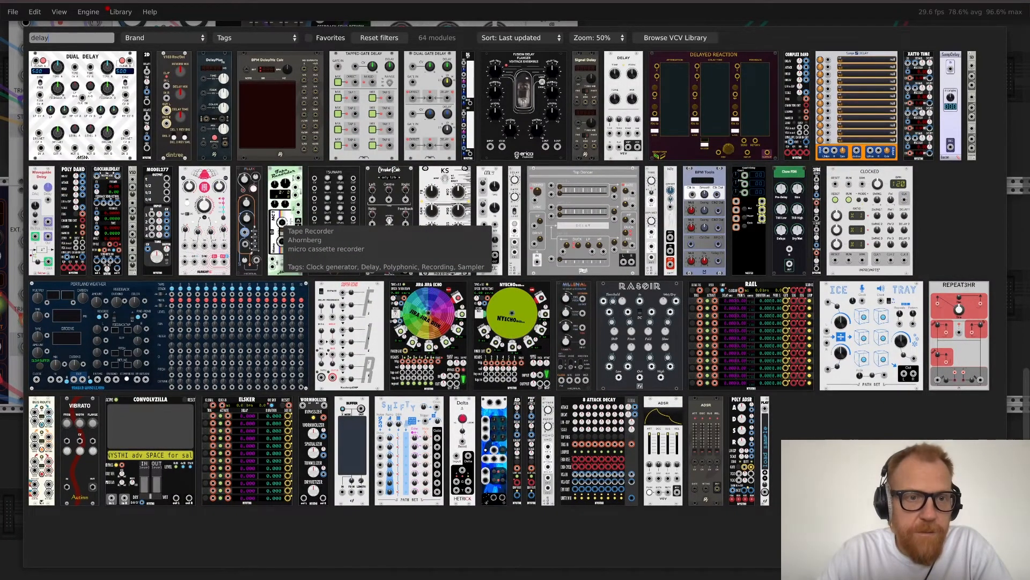
click(212, 223)
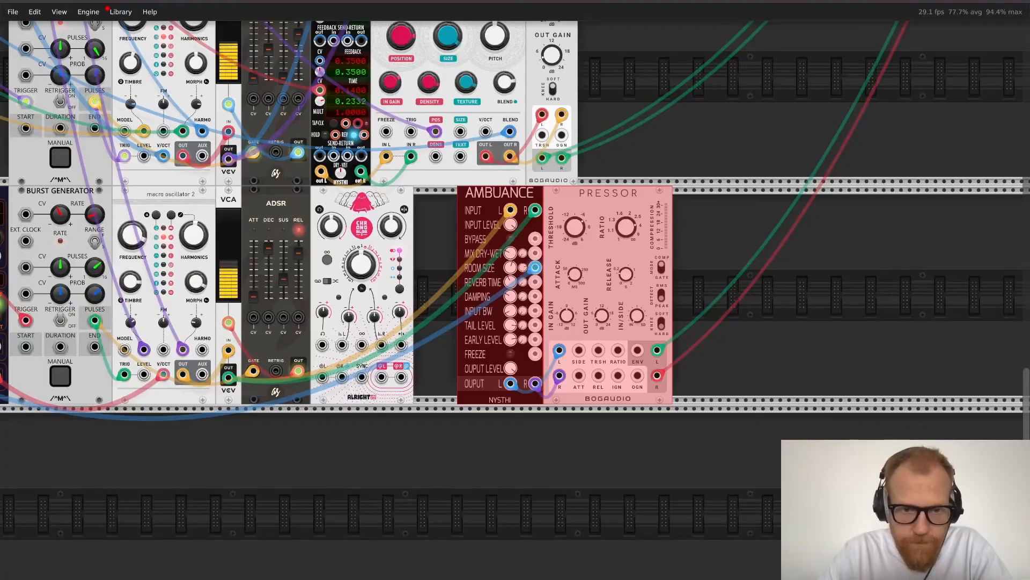
click(473, 456)
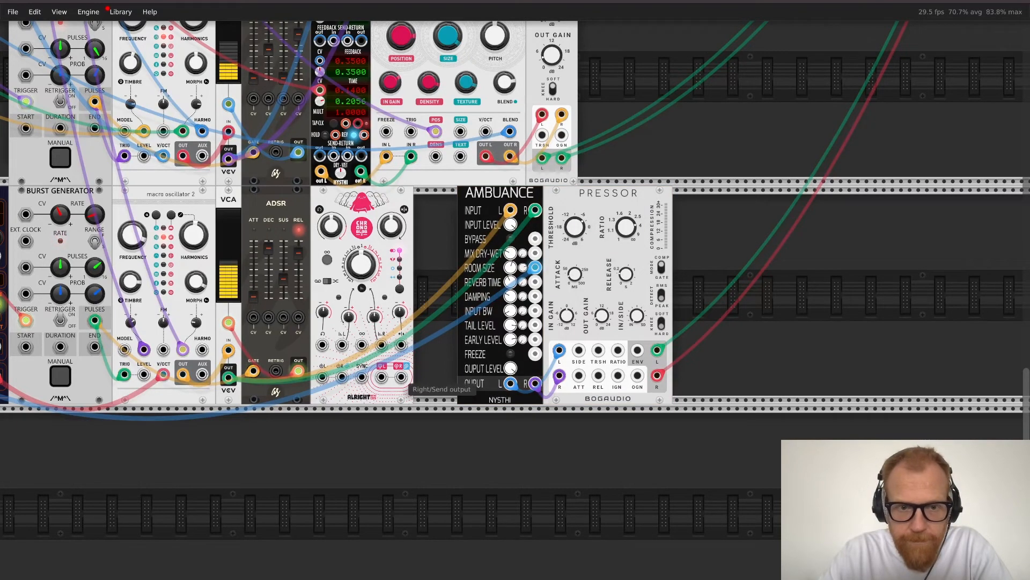
Step: Feed the VCA's stereo signal into Chronoblob's left and right inputs and patch Chronoblob's left and right outputs into Ambuance's inputs
drag(510, 209, 322, 377)
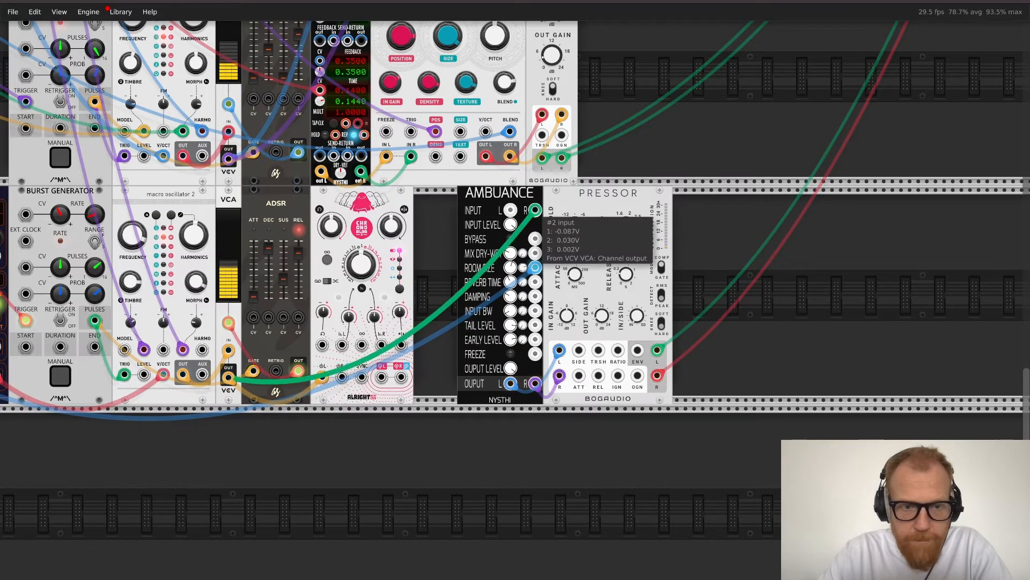
drag(534, 210, 510, 210)
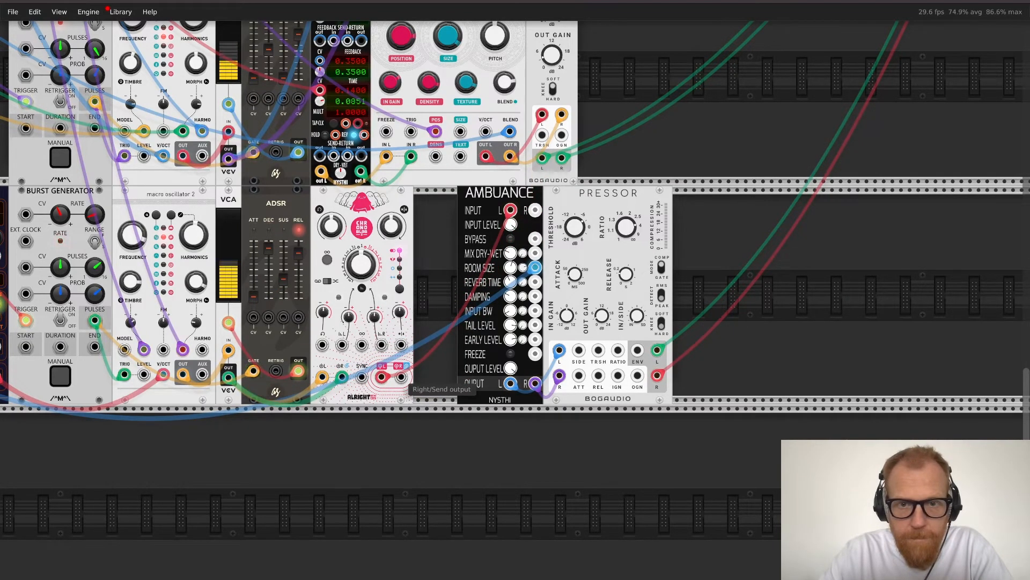
drag(401, 376, 535, 209)
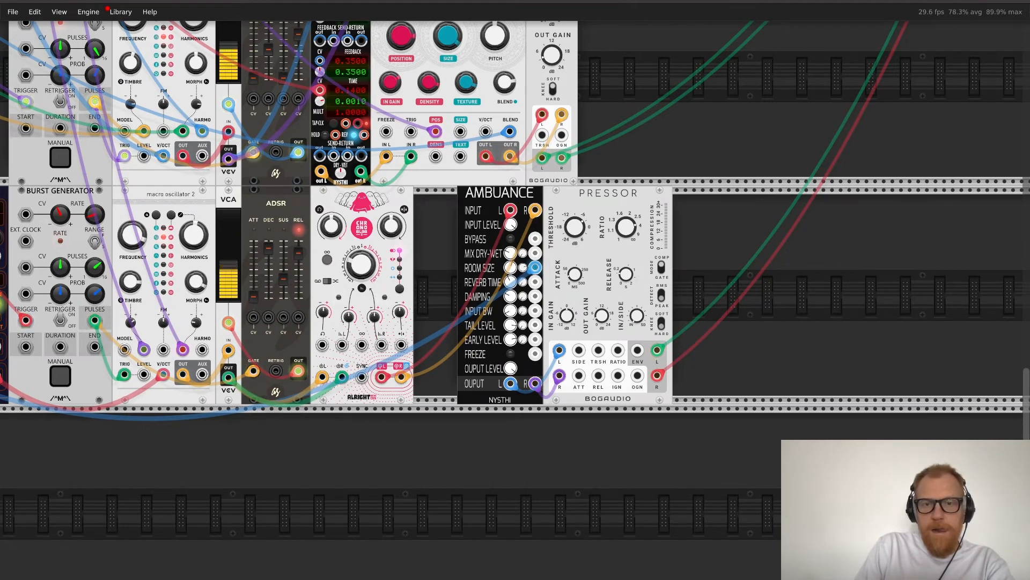
Step: Adjust Ambuance's room size CV amount and move Ambuance and PRESSOR together flush against the Chronoblob
mouse_move(522, 267)
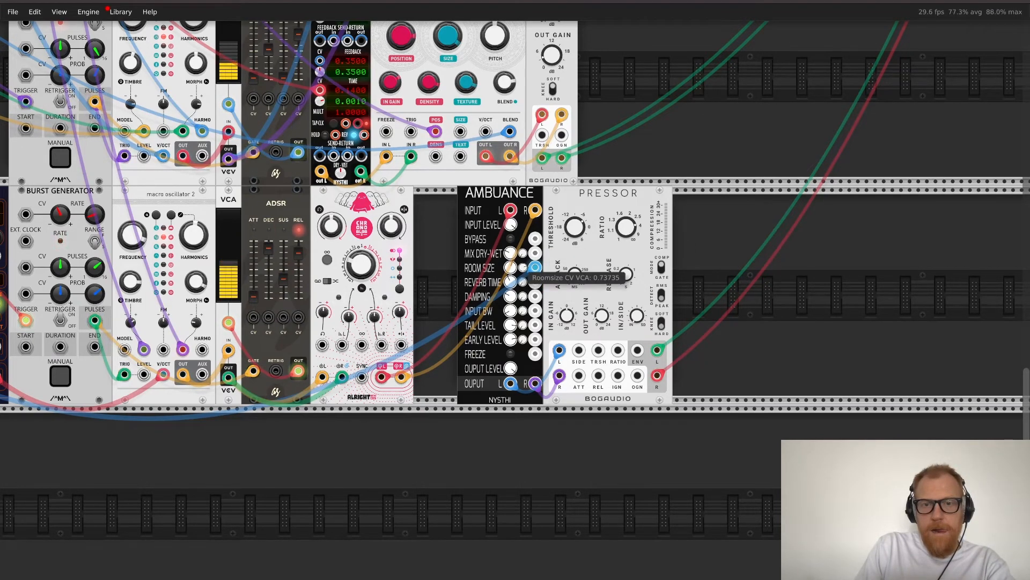
drag(522, 266, 522, 261)
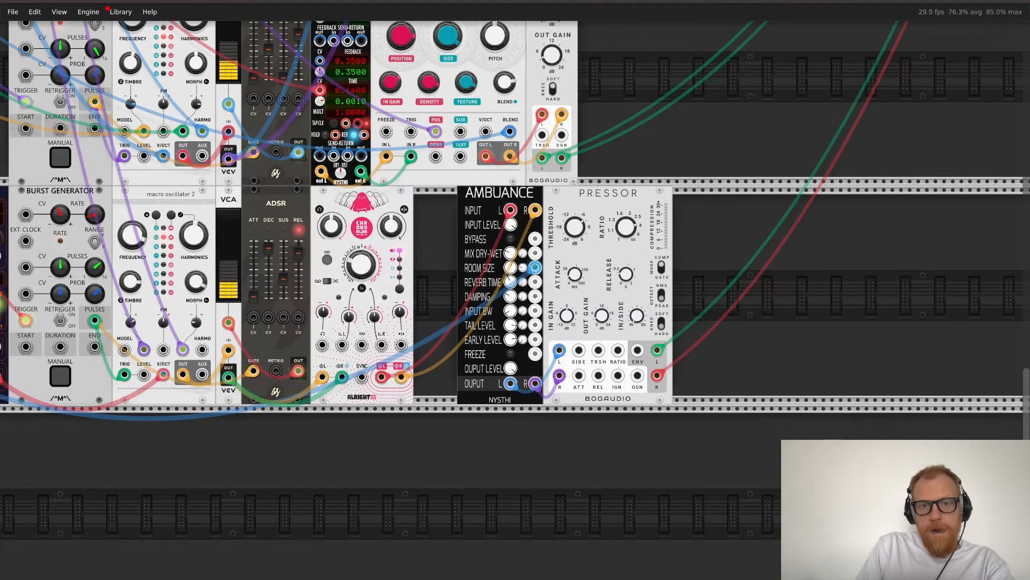
drag(706, 213, 483, 223)
Step: Patch SM-Mix's mix output into Chronoblob's left delay time CV input and adjust that input's modulation amount
scroll(483, 224, left, 4)
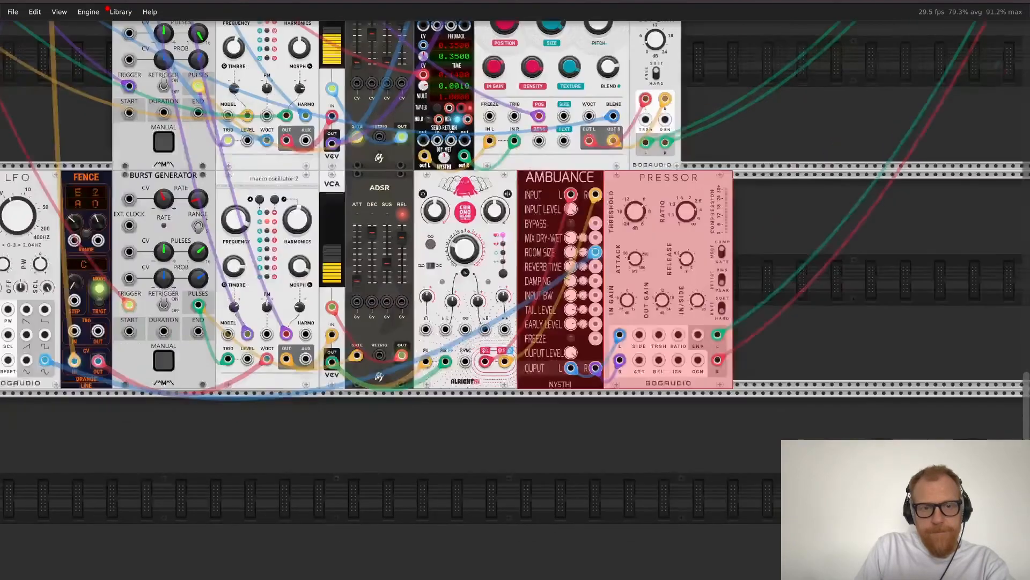
scroll(482, 223, left, 4)
scroll(483, 223, up, 1)
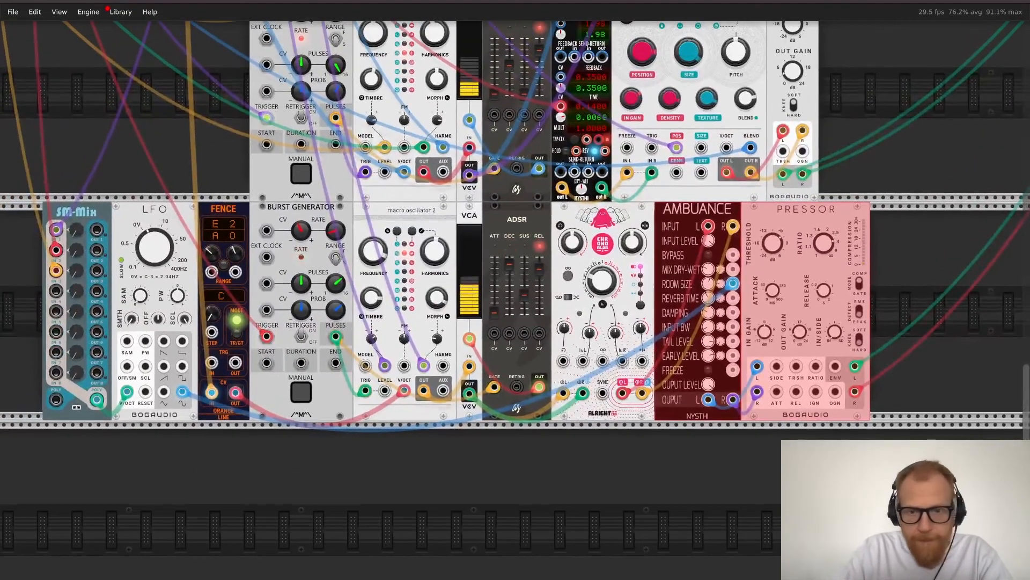
drag(97, 400, 590, 499)
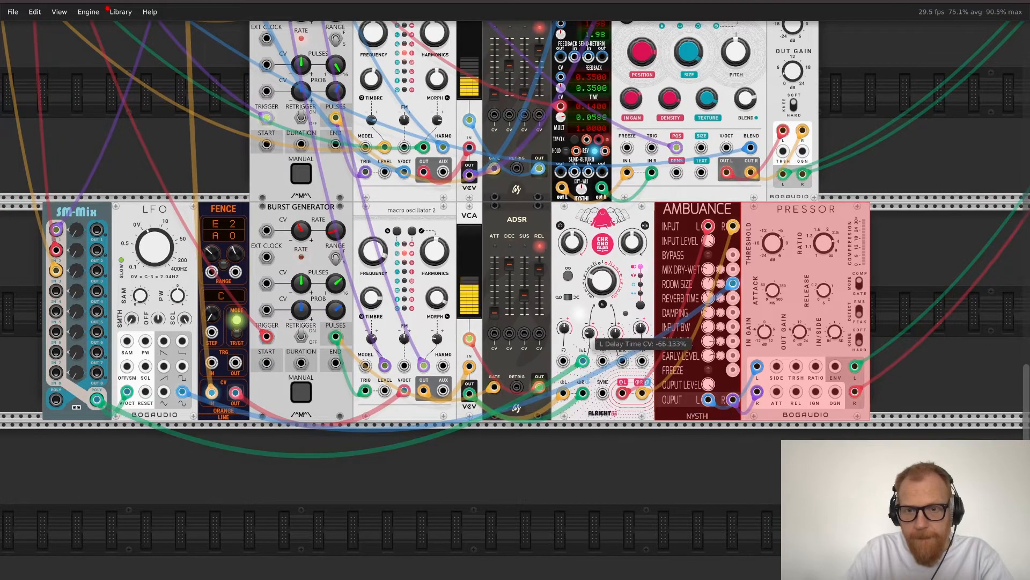
drag(589, 333, 590, 328)
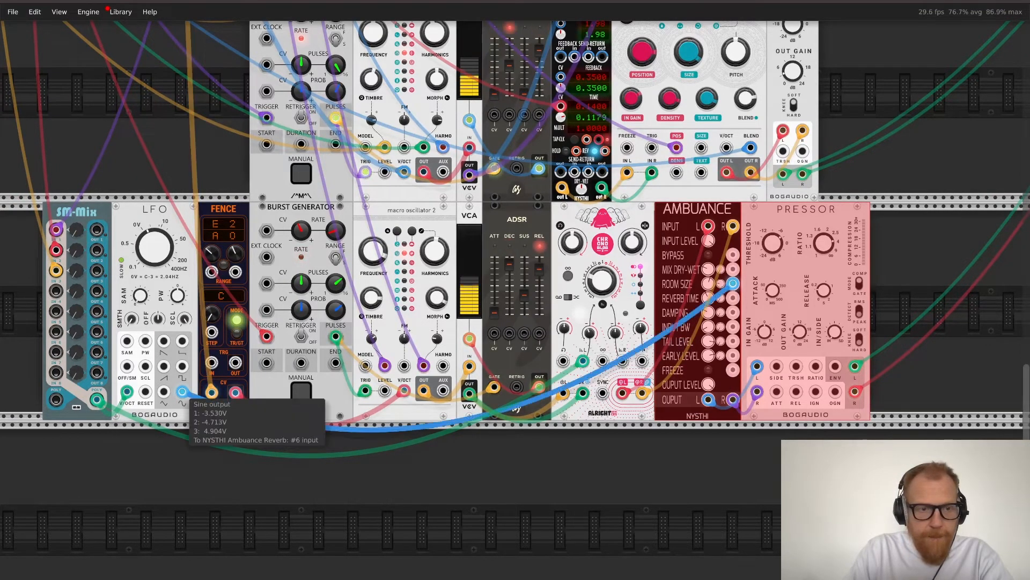
Step: Modulate Chronoblob's right delay time with the LFO's sine output and sync the delay to the lower Burst Generator's pulses
drag(182, 391, 614, 305)
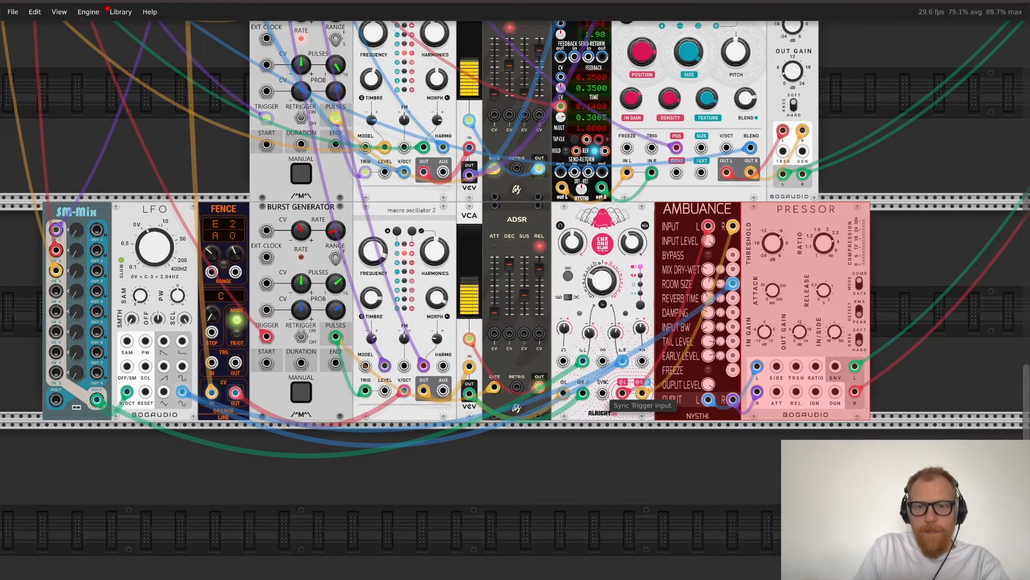
drag(603, 393, 336, 337)
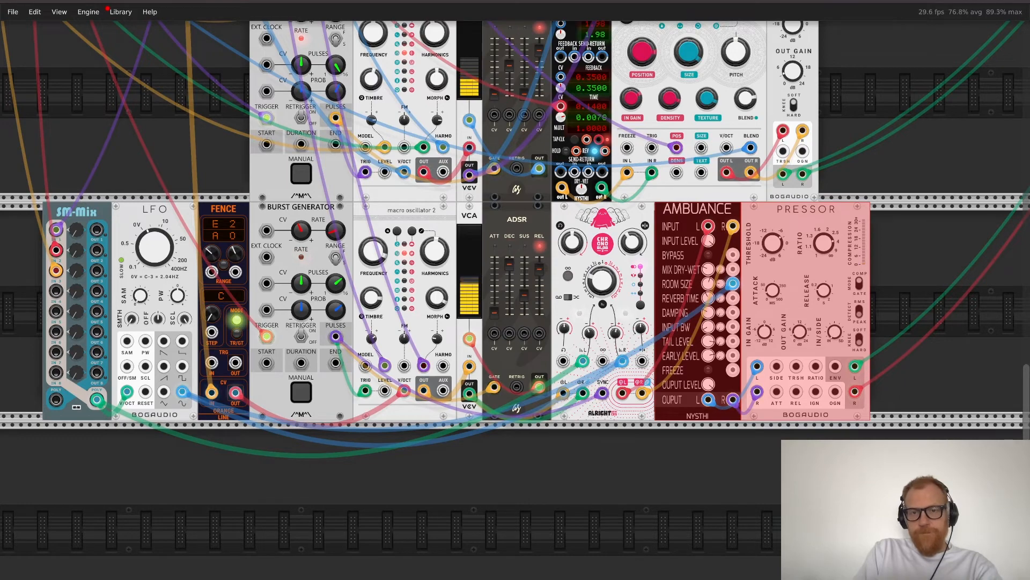
click(590, 472)
Step: Lower MixMaster channel 5's level to about -0.94 dB
scroll(515, 301, right, 10)
scroll(515, 300, up, 10)
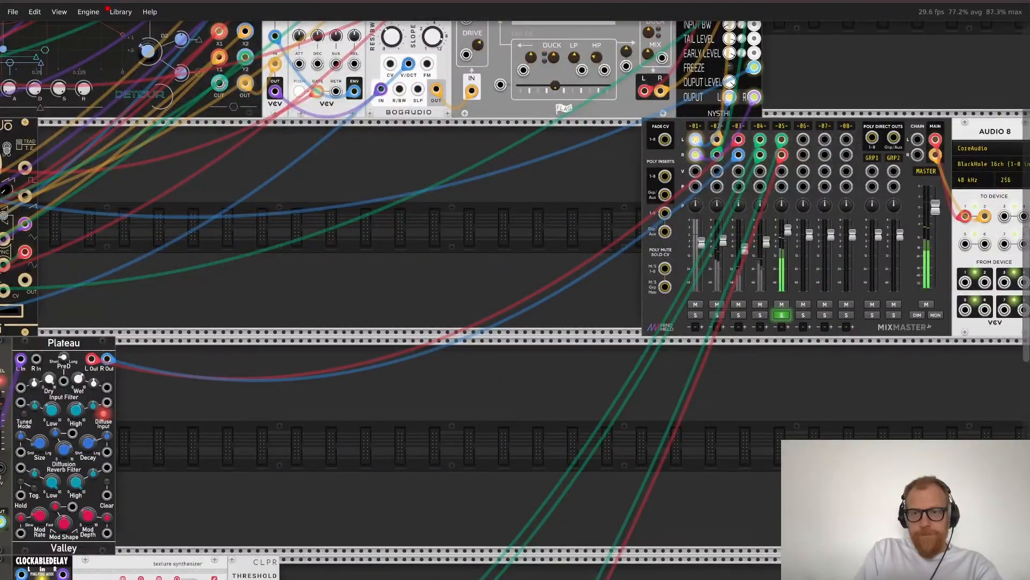
drag(787, 229, 787, 236)
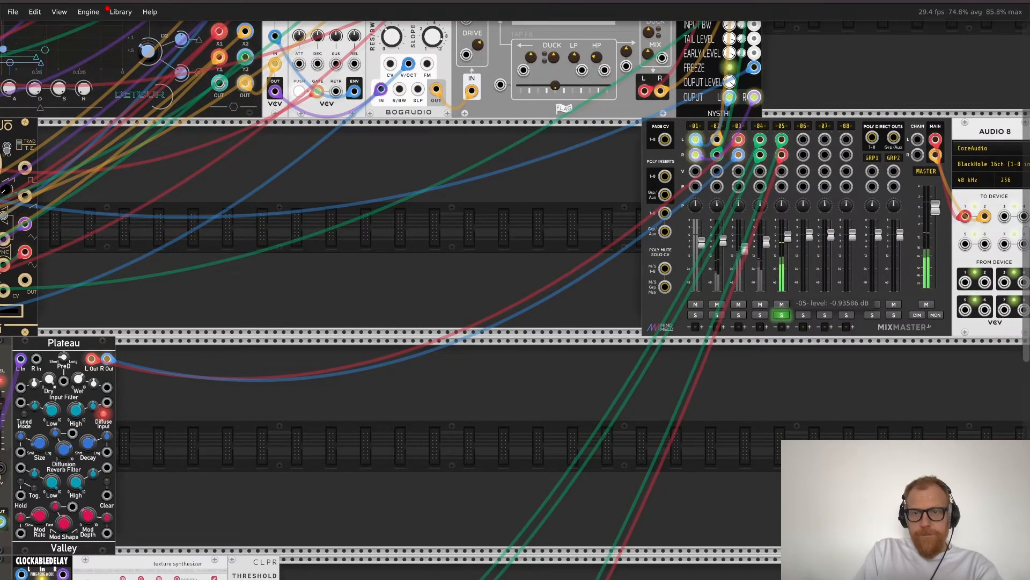
Step: Search the module library for "rev" and add a NYSTHI Plateverb to the row beyond PRESSOR
scroll(788, 237, down, 3)
scroll(515, 289, down, 18)
scroll(515, 290, left, 6)
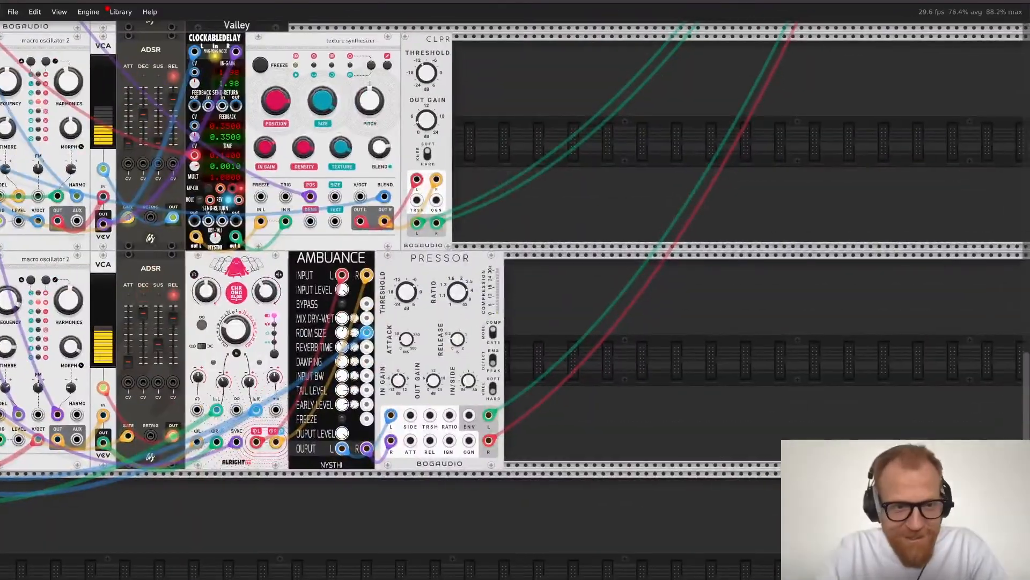
right_click(575, 321)
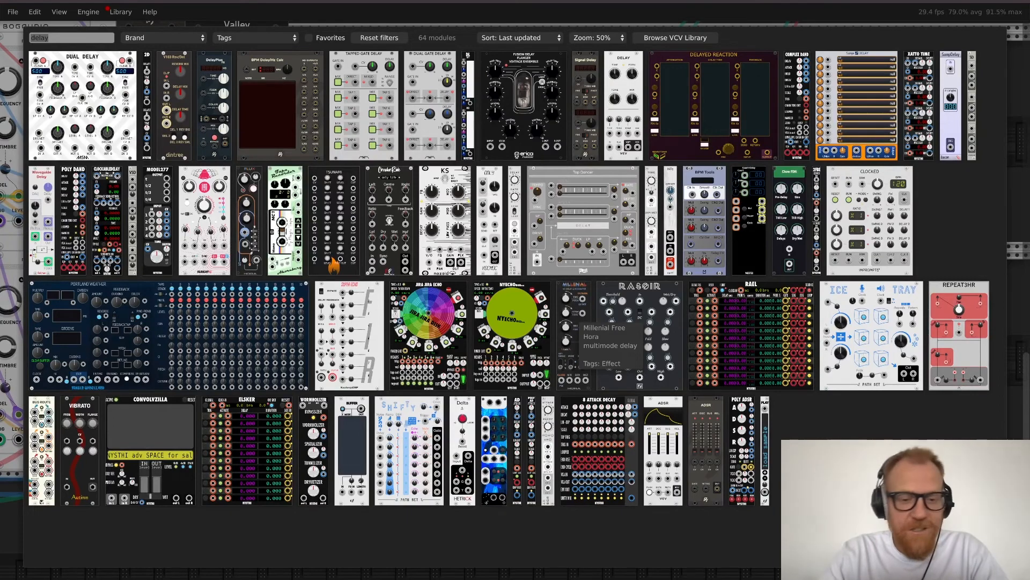
text(re)
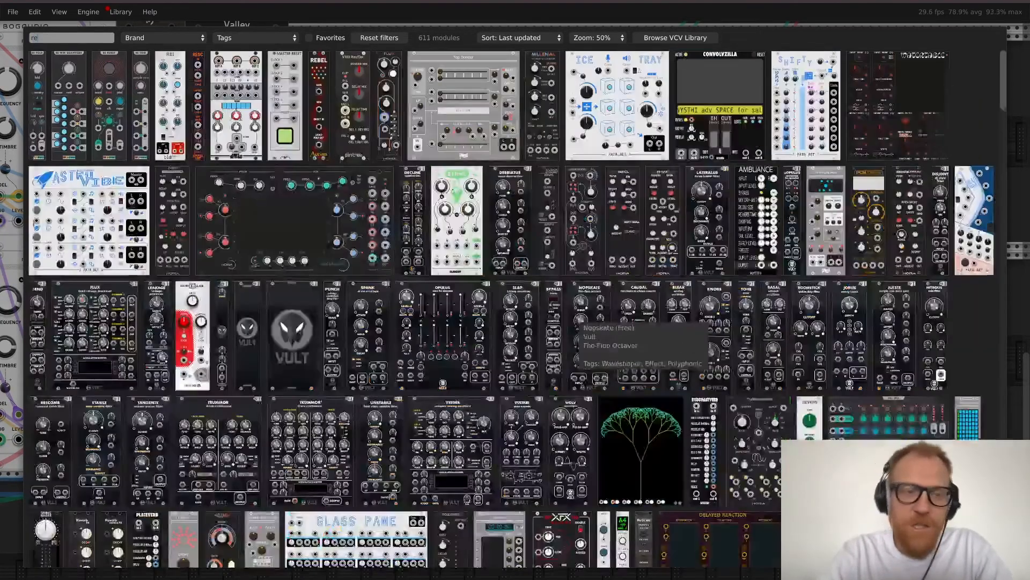
text(v)
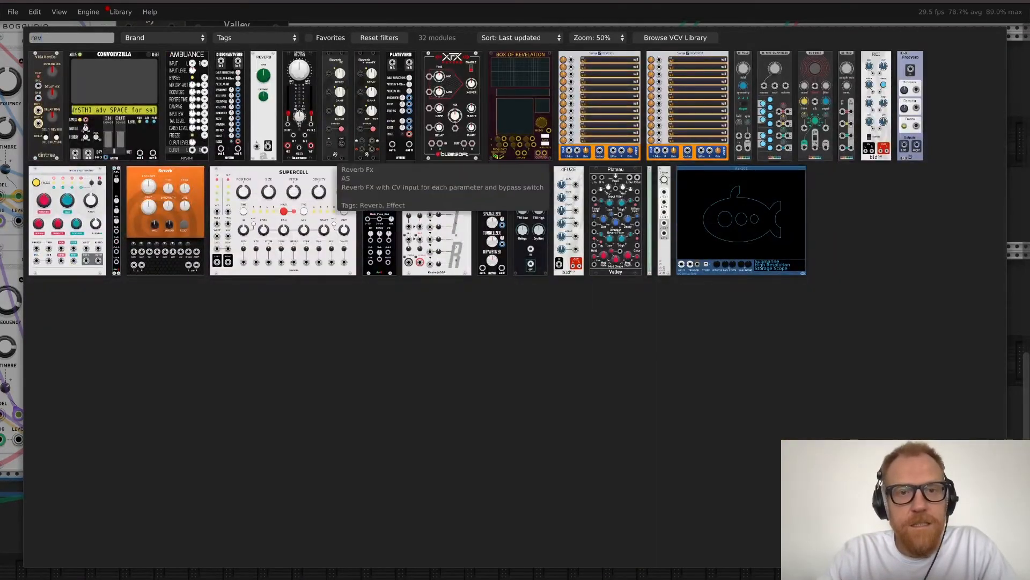
click(403, 145)
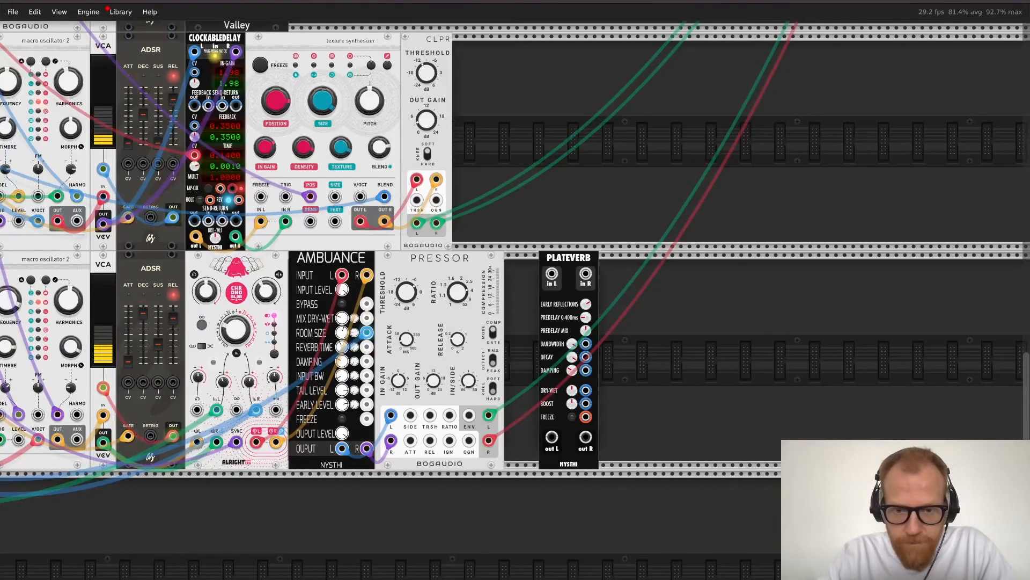
Step: Insert Plateverb after PRESSOR by moving the mixer cables to Plateverb's outputs and patching PRESSOR's left and right outputs into its inputs
drag(488, 415, 552, 437)
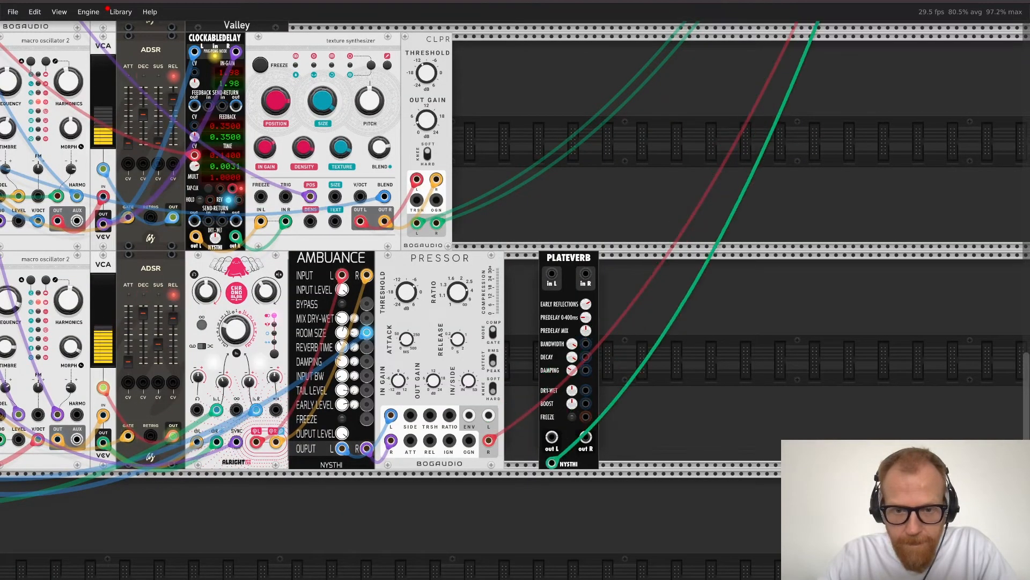
drag(488, 440, 585, 436)
drag(488, 414, 552, 274)
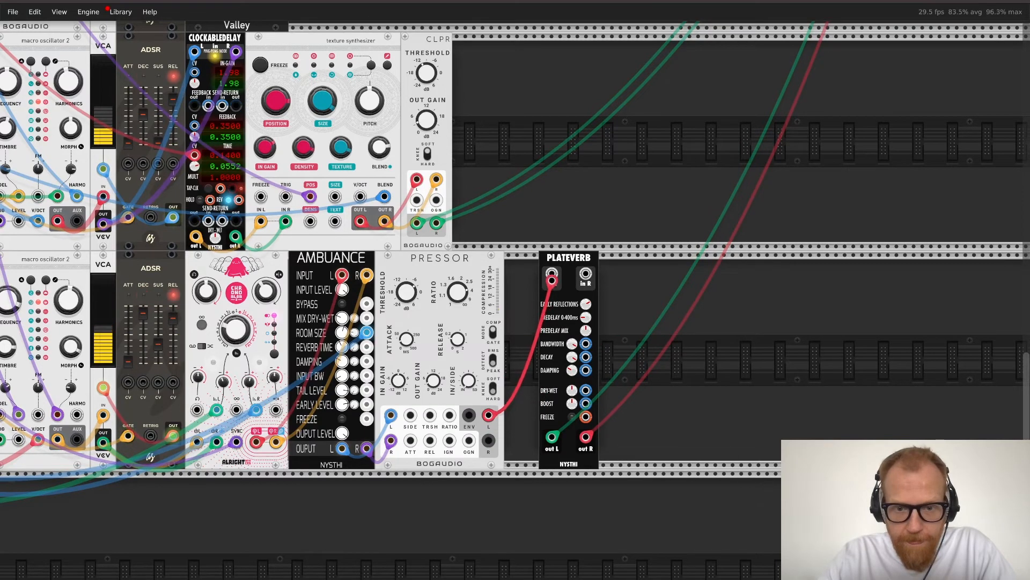
drag(488, 440, 585, 275)
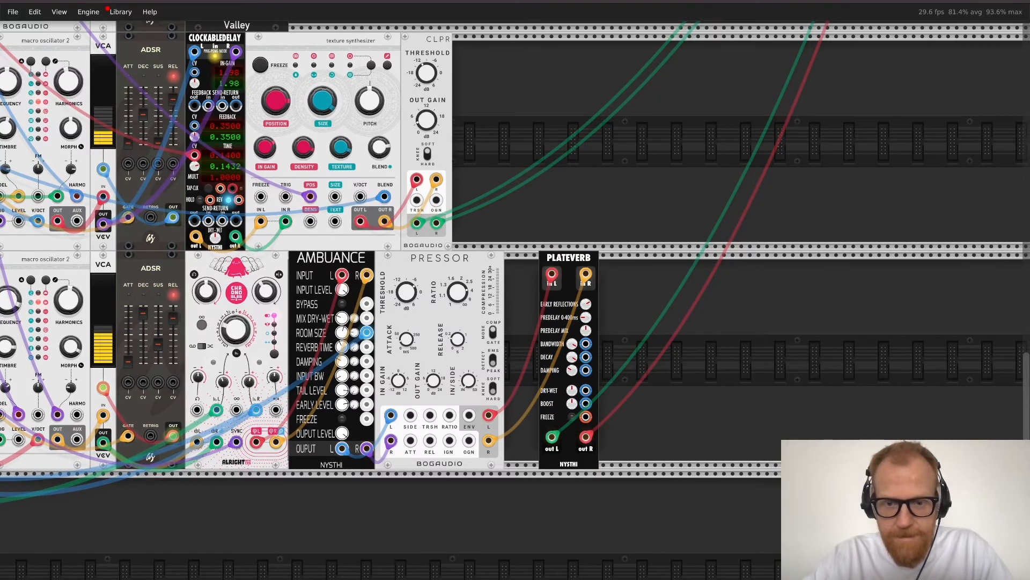
Step: Adjust Plateverb's predelay and move the module flush against PRESSOR
mouse_move(572, 403)
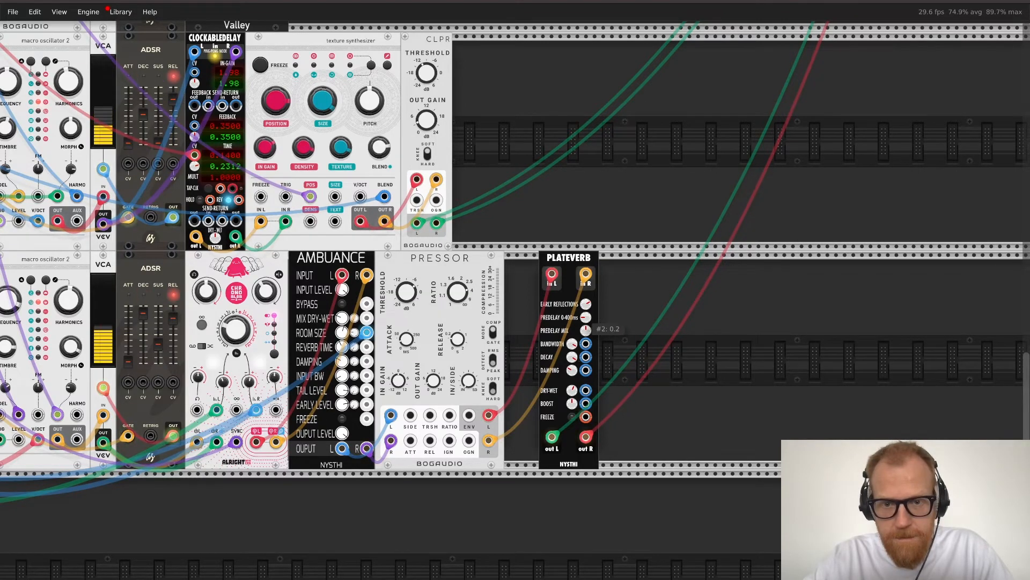
drag(586, 317, 585, 324)
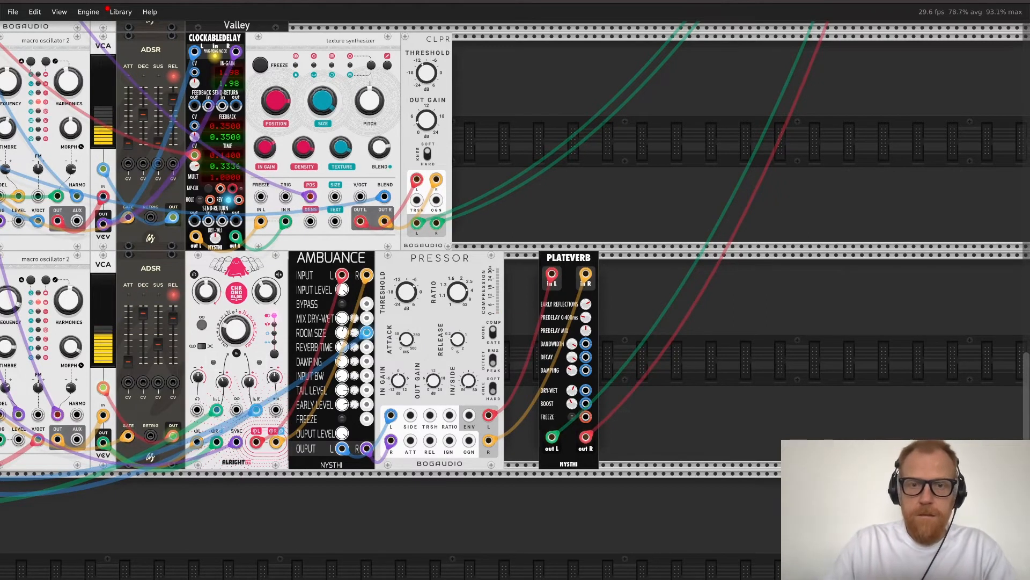
drag(569, 438, 534, 437)
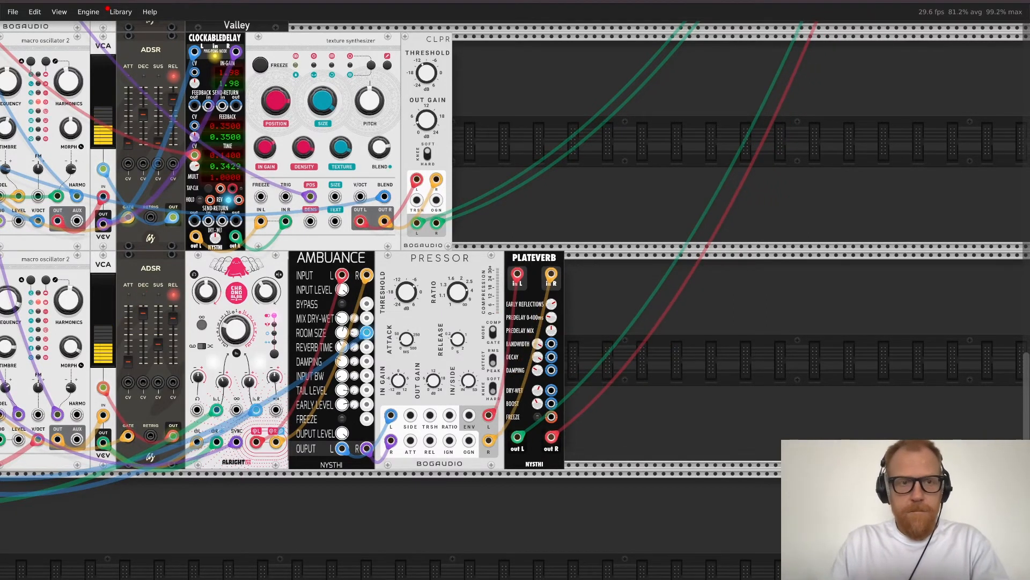
key(Return)
text(vca)
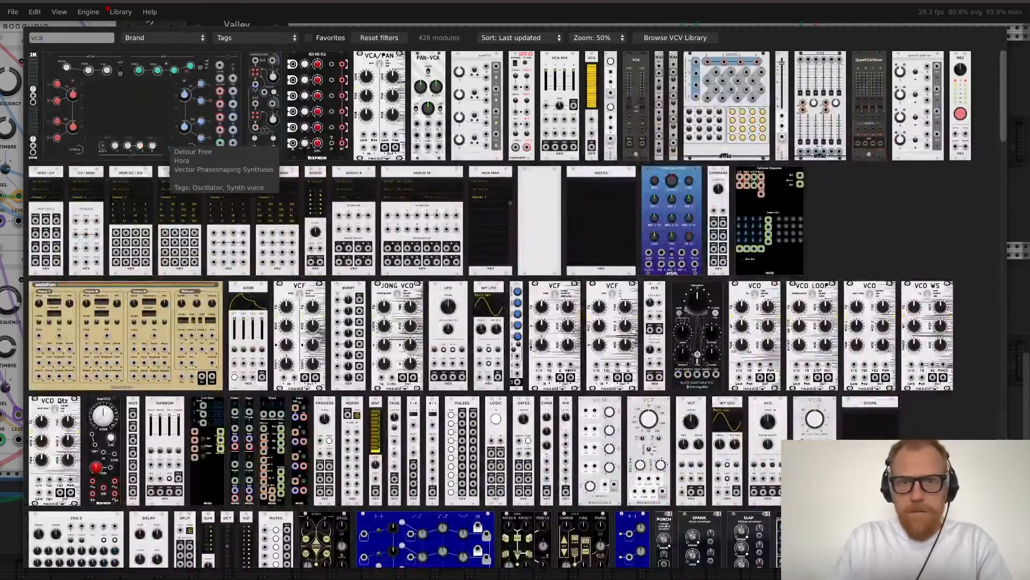
key(Escape)
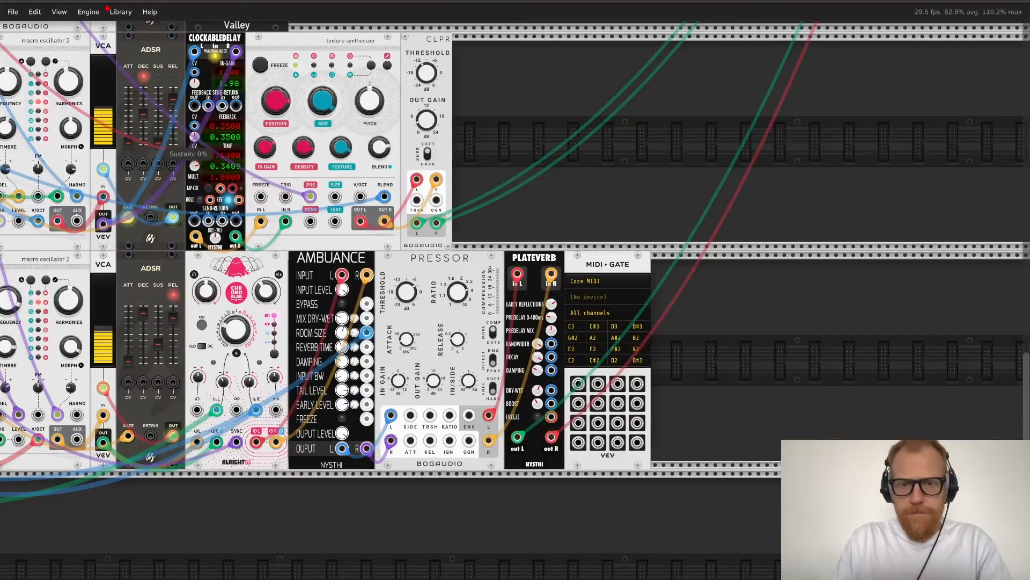
key(Delete)
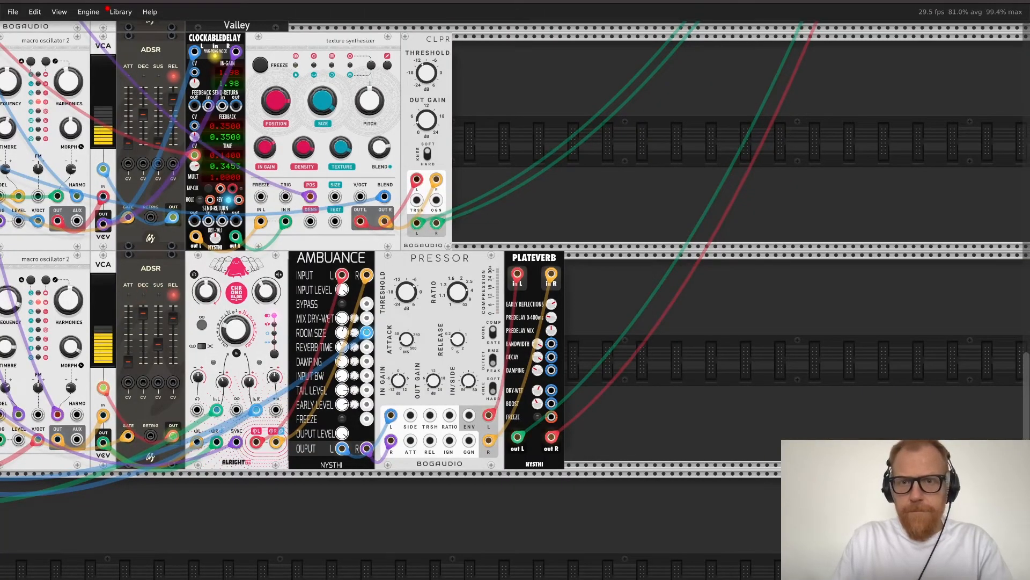
Step: Add an AS dual VCA beside Plateverb and route Plateverb's left and right outputs through its two channels to the mixer
key(Return)
scroll(642, 67, up, 3)
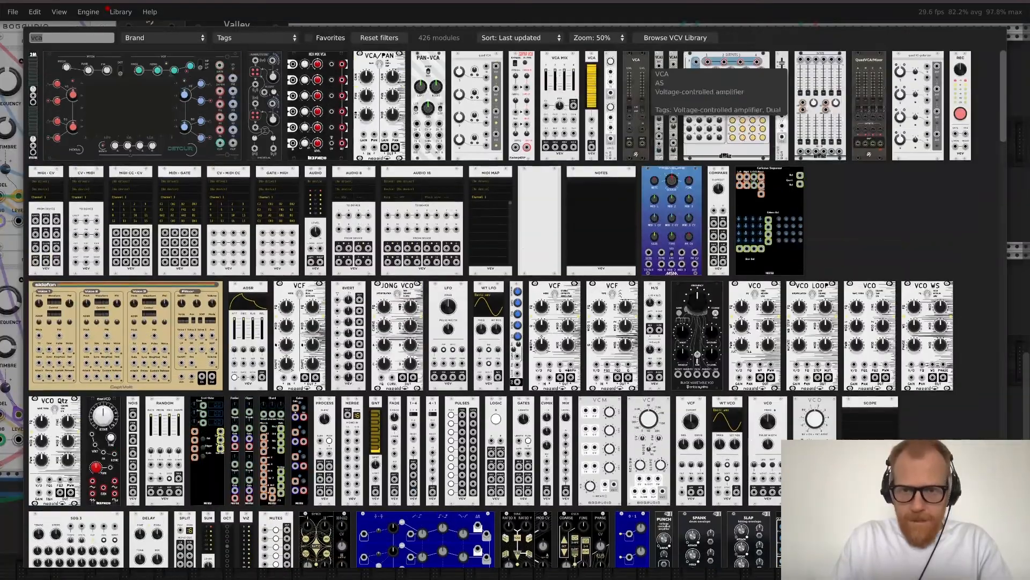
click(643, 62)
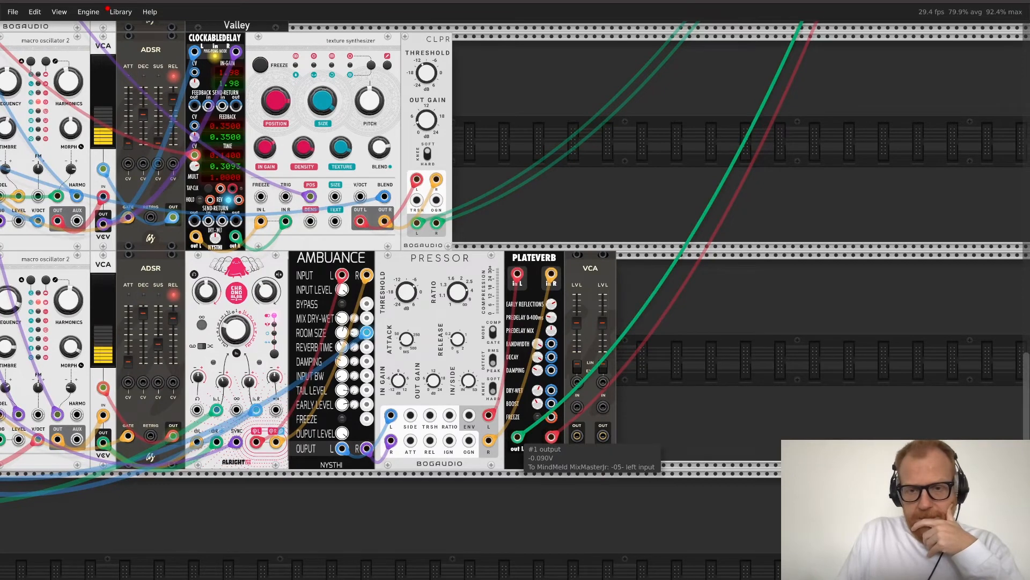
drag(517, 436, 603, 436)
drag(516, 436, 603, 408)
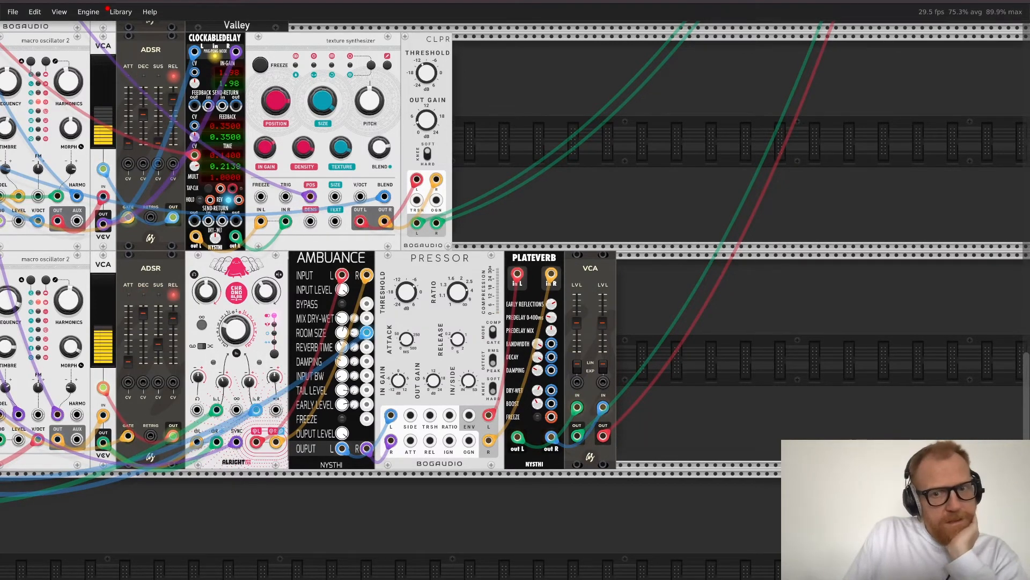
Step: Take MixMaster channel 5 off solo and audition channels 1 and 2, keeping only channel 2 soloed
scroll(515, 301, right, 10)
scroll(515, 301, up, 6)
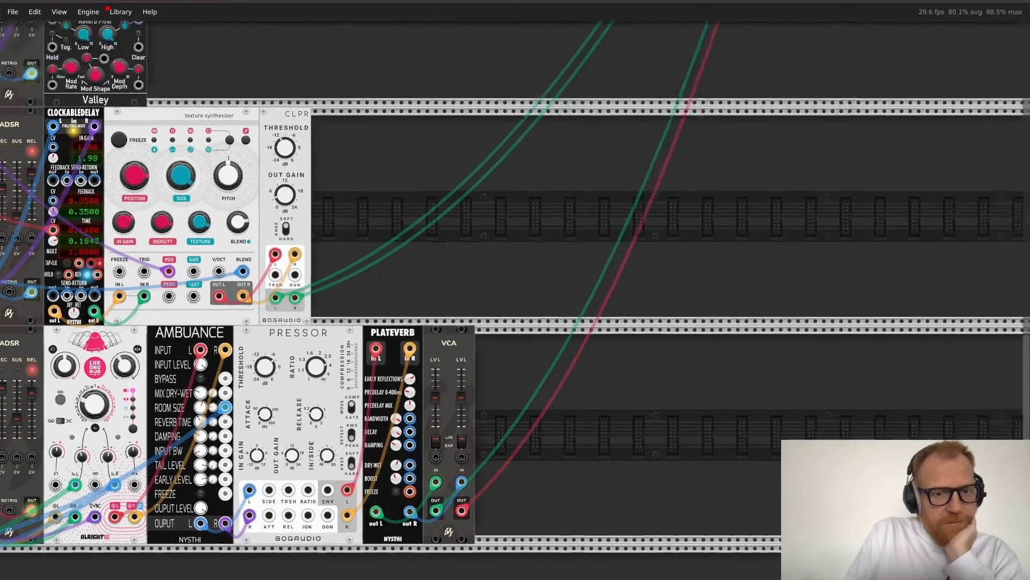
scroll(515, 300, down, 13)
scroll(515, 301, left, 12)
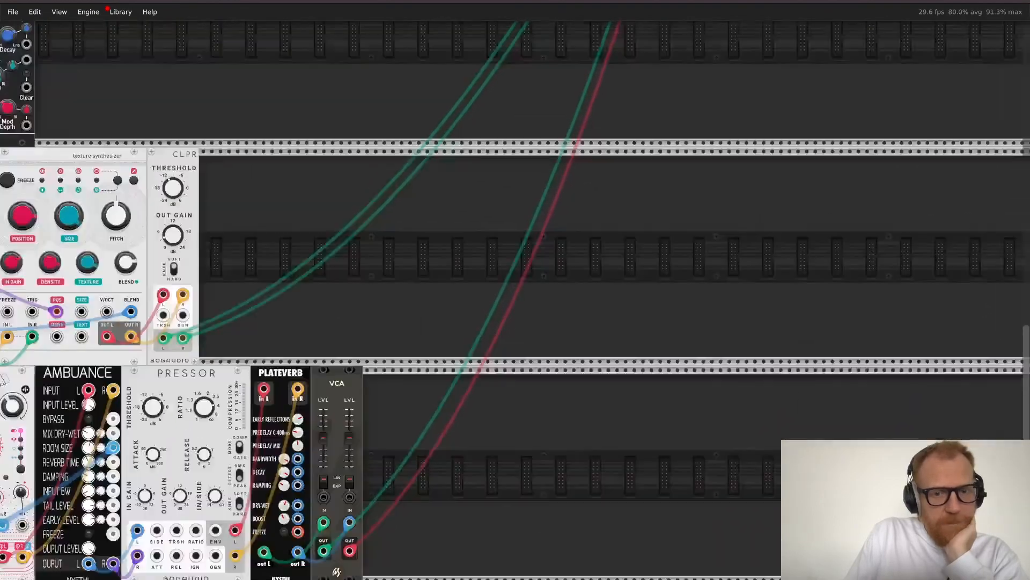
scroll(515, 300, down, 1)
scroll(515, 300, left, 1)
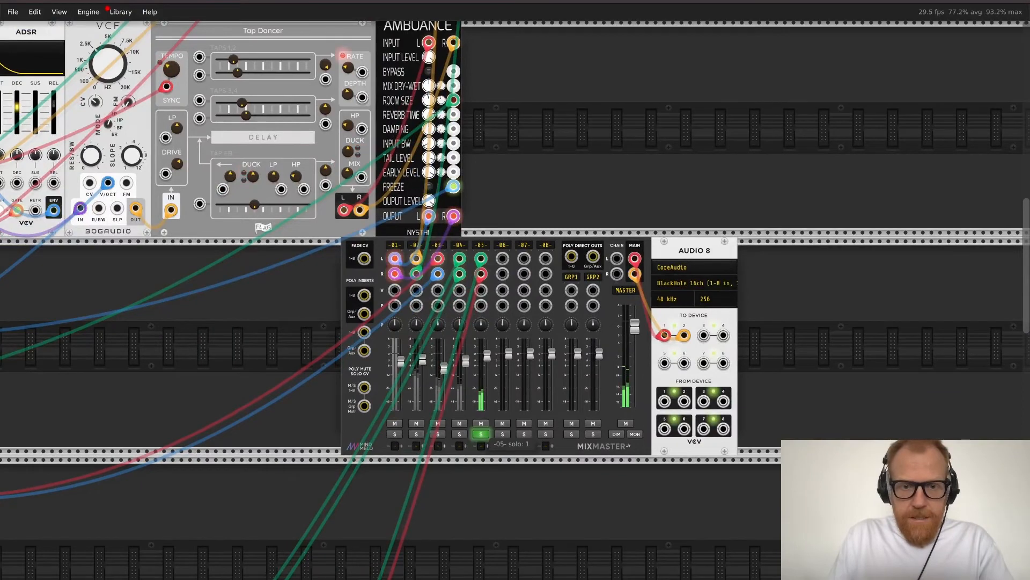
click(482, 434)
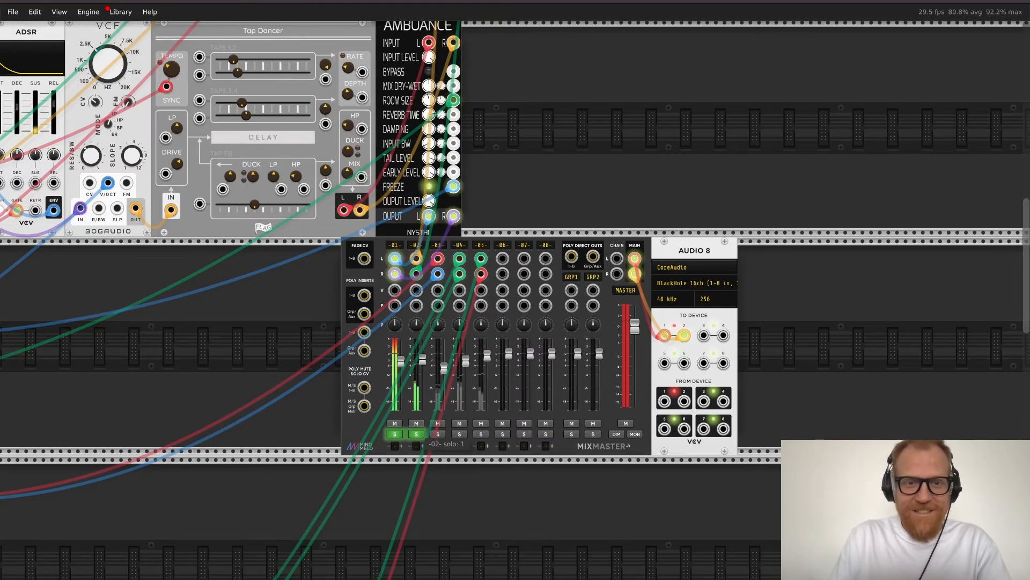
click(394, 434)
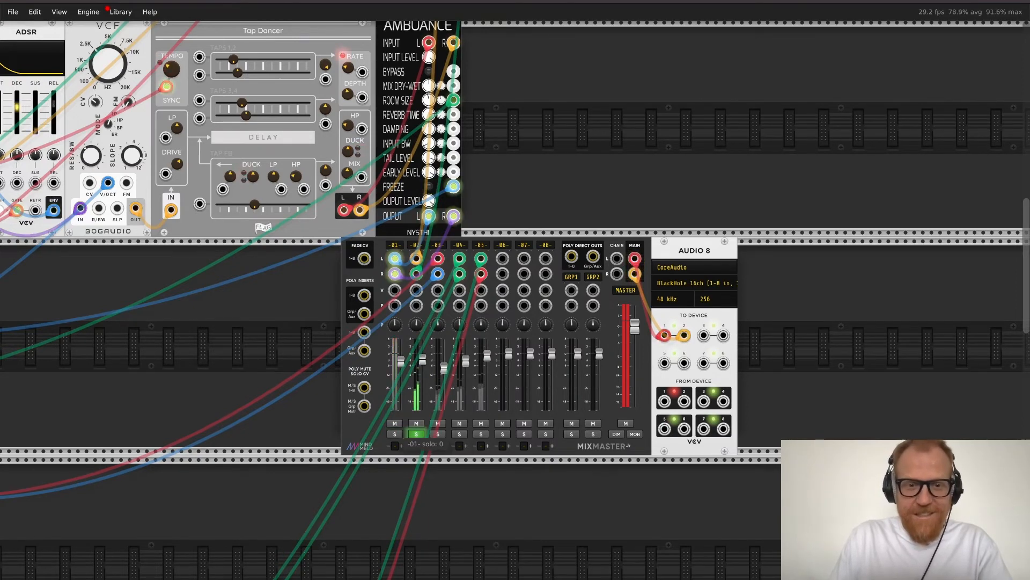
Step: Patch the Clocked module's reset output into the reset input of Clocked Random Gates
scroll(395, 433, up, 5)
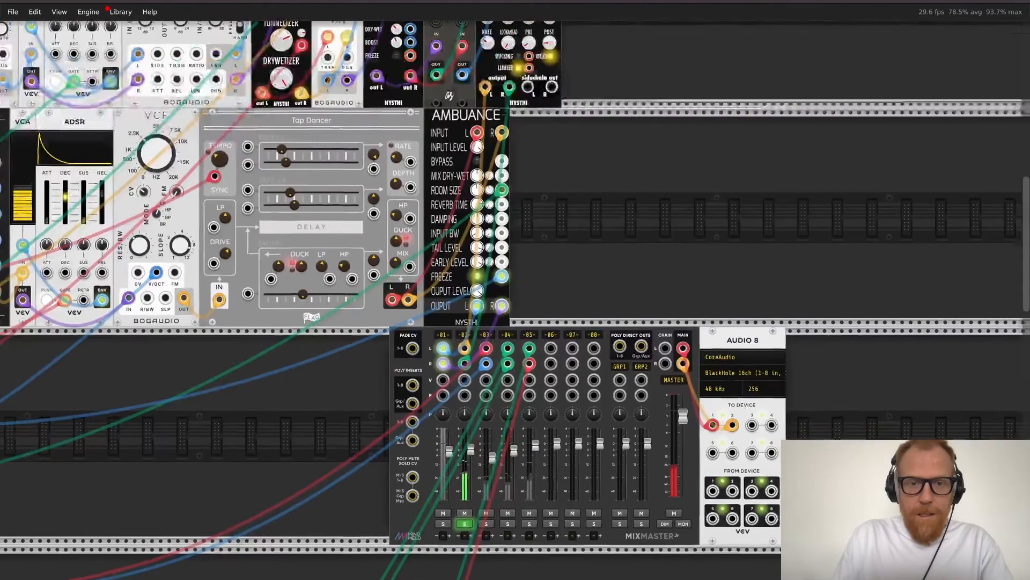
scroll(515, 299, left, 10)
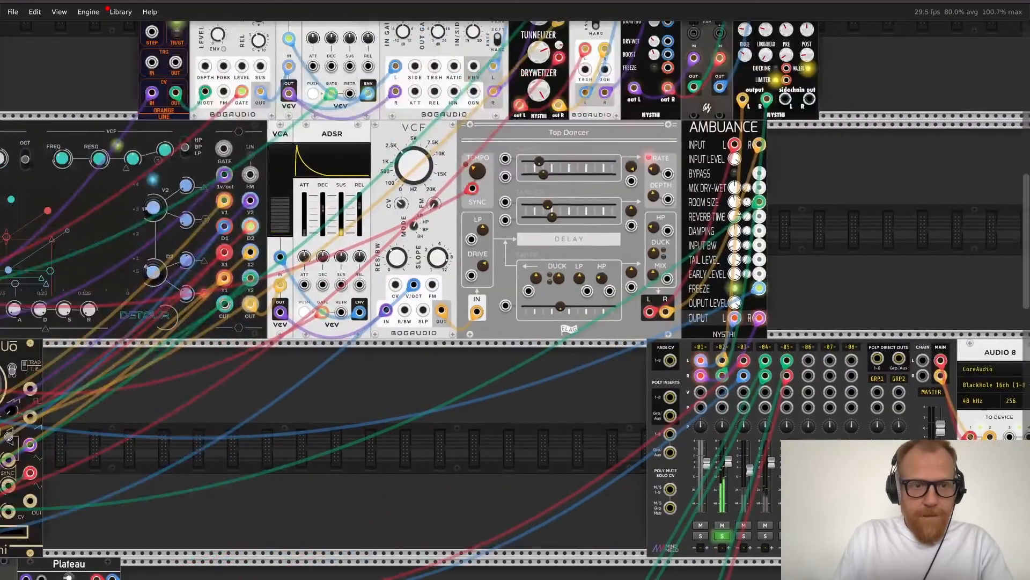
scroll(515, 300, left, 10)
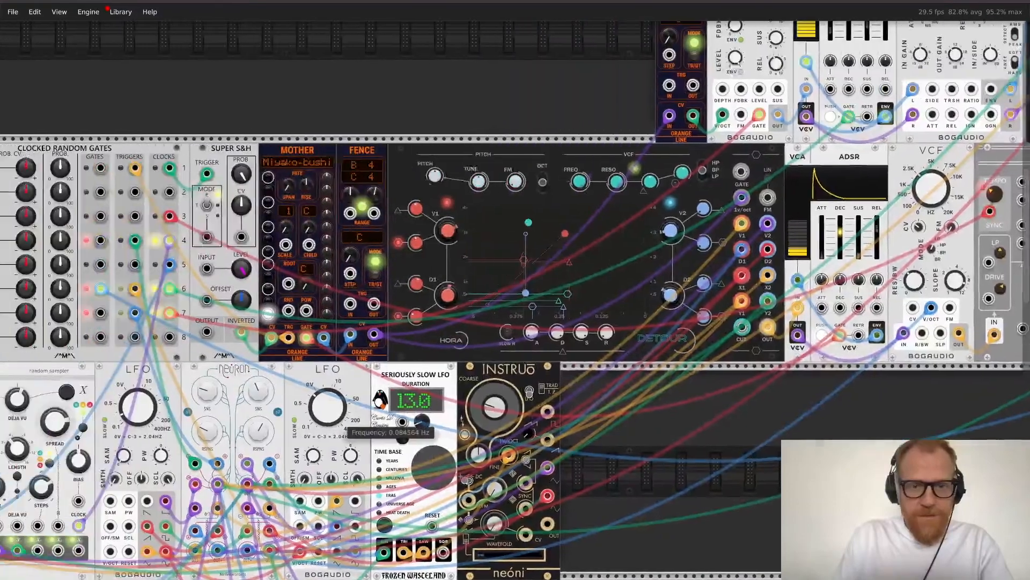
scroll(515, 300, left, 2)
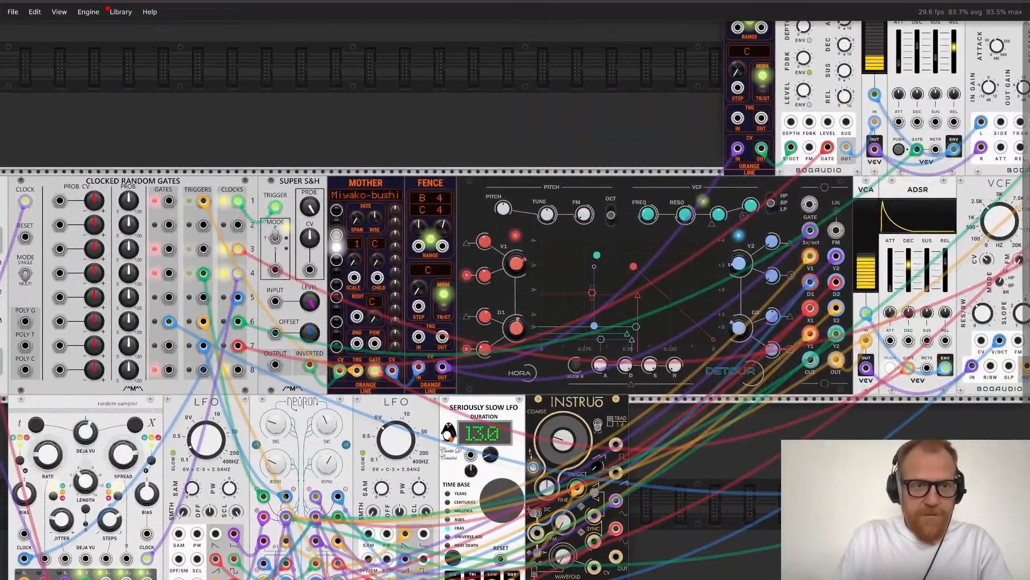
scroll(515, 300, left, 6)
scroll(148, 180, left, 2)
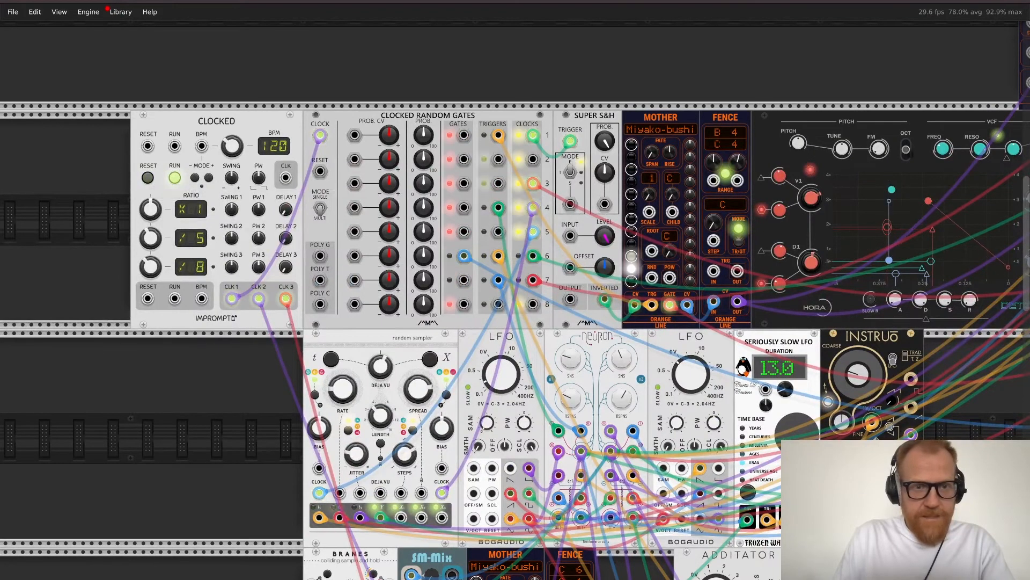
drag(147, 298, 320, 172)
Step: Mute MixMaster channel 1, which carries the Tap Dancer and Ambuance voice
scroll(515, 299, down, 5)
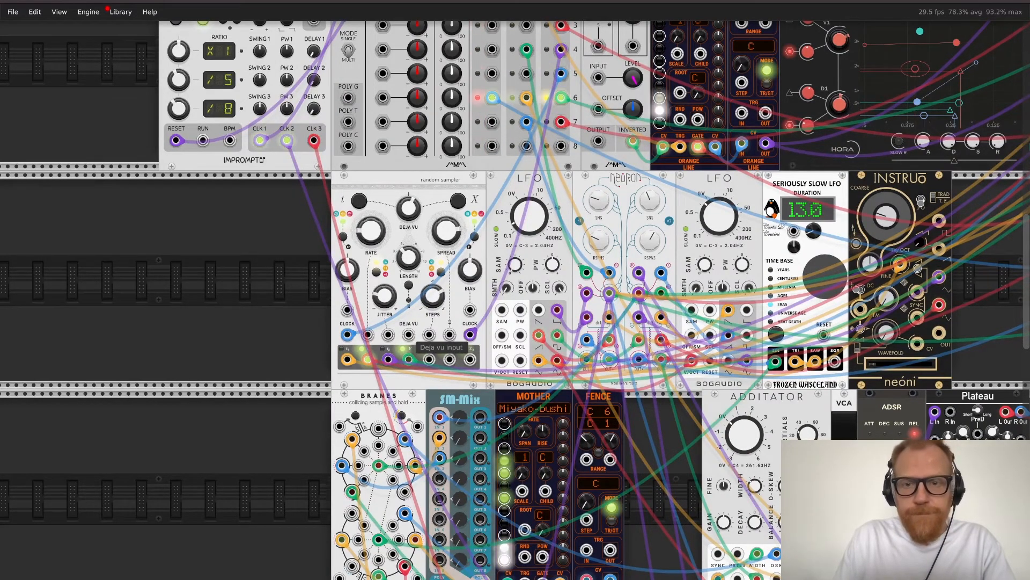
scroll(515, 300, right, 16)
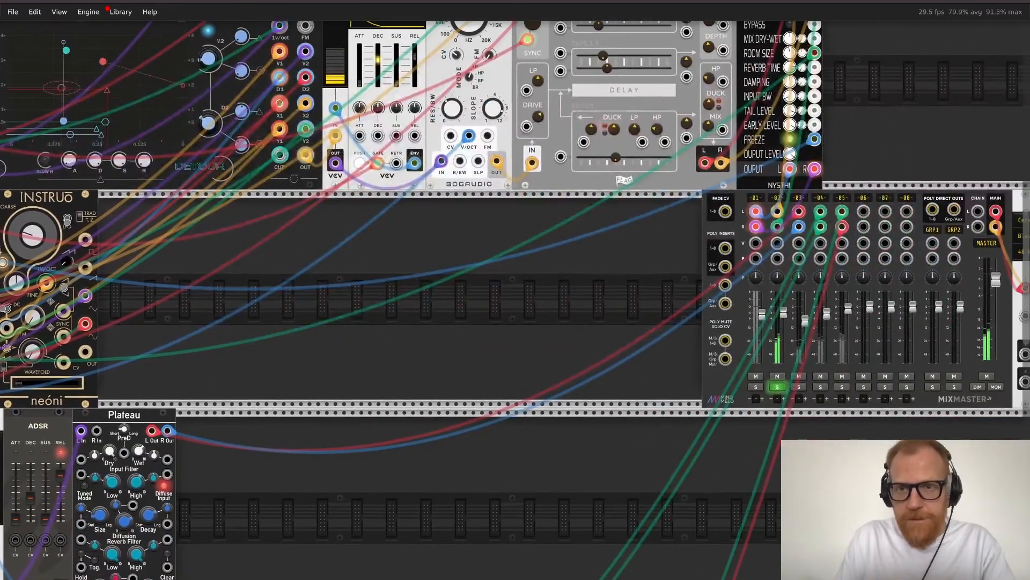
scroll(687, 351, up, 2)
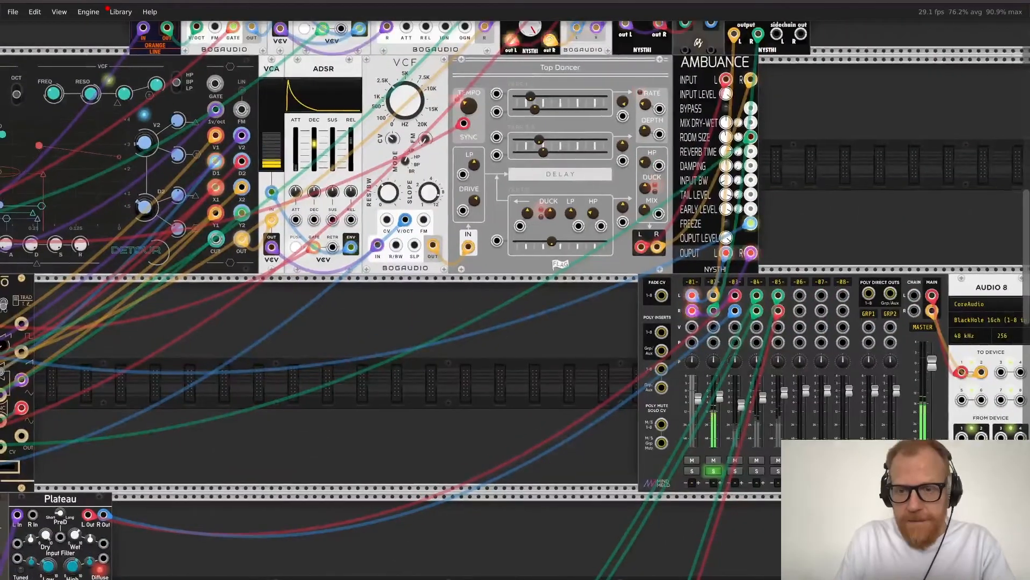
click(713, 471)
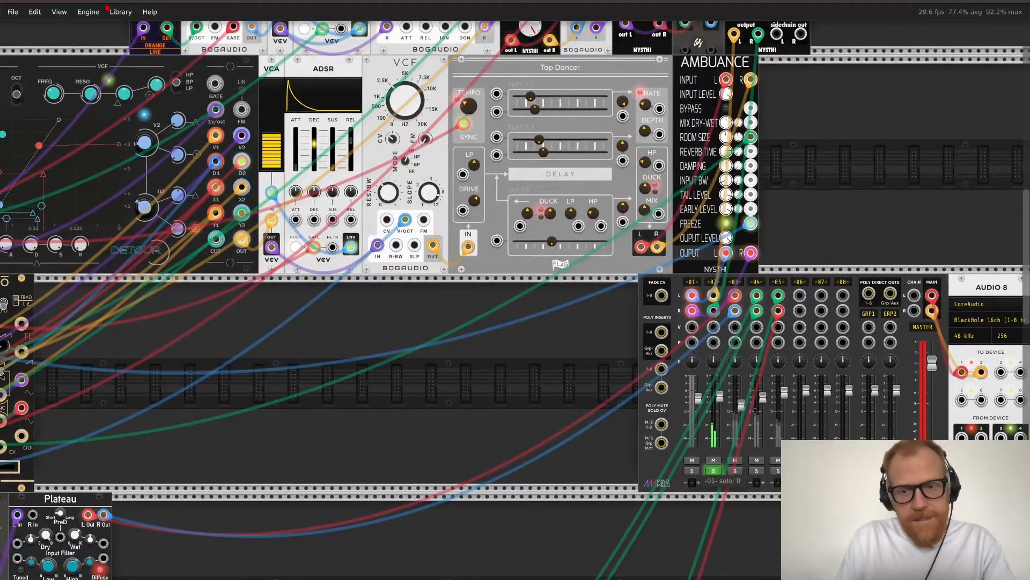
click(692, 460)
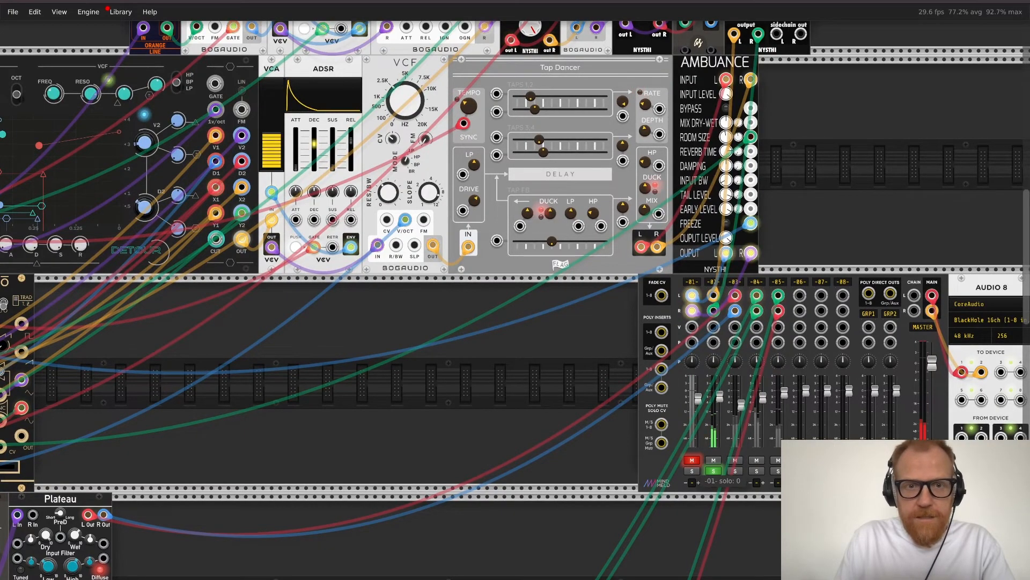
Step: Move Ambuance away from Tap Dancer and try bypassing it by patching Tap Dancer's left and right outputs directly into MixMaster channel 1
scroll(692, 460, up, 1)
scroll(691, 460, up, 2)
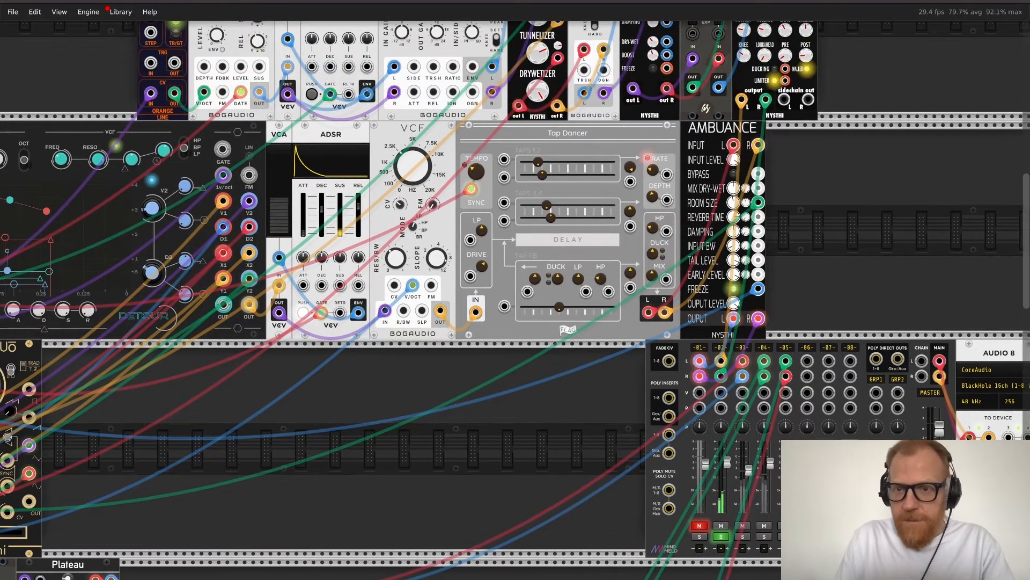
drag(721, 129, 808, 128)
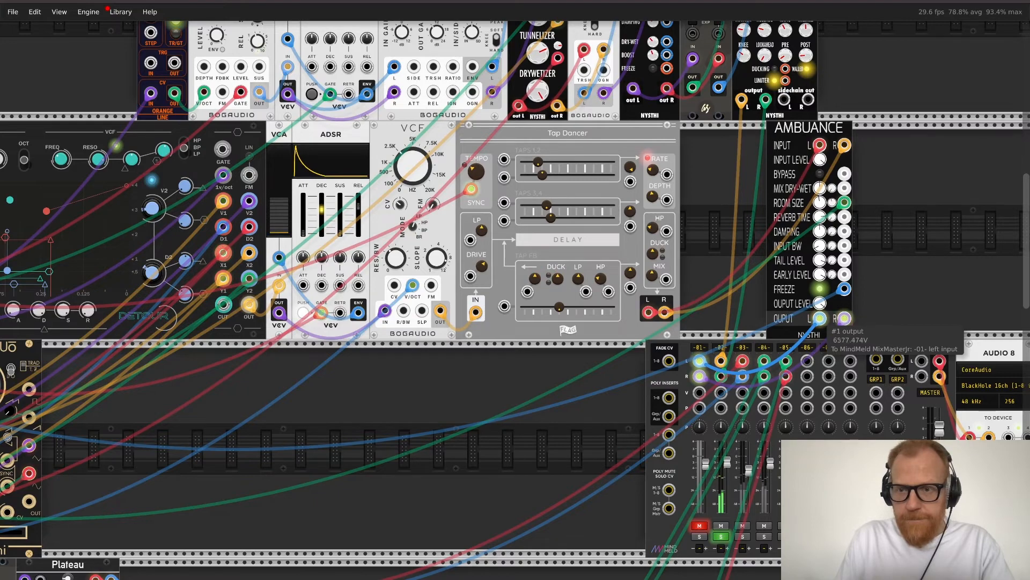
drag(820, 318, 872, 332)
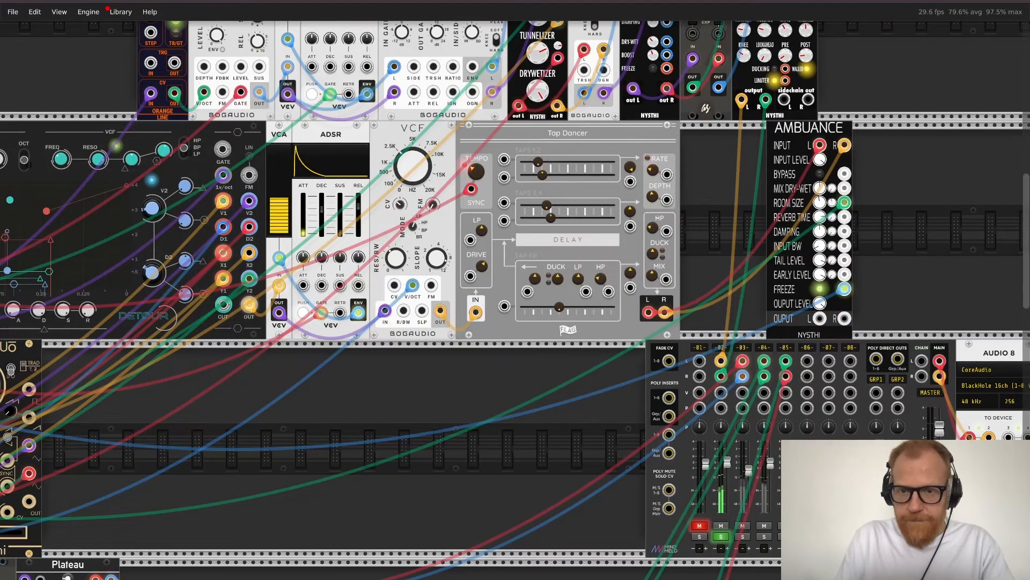
drag(664, 311, 651, 352)
drag(688, 501, 664, 312)
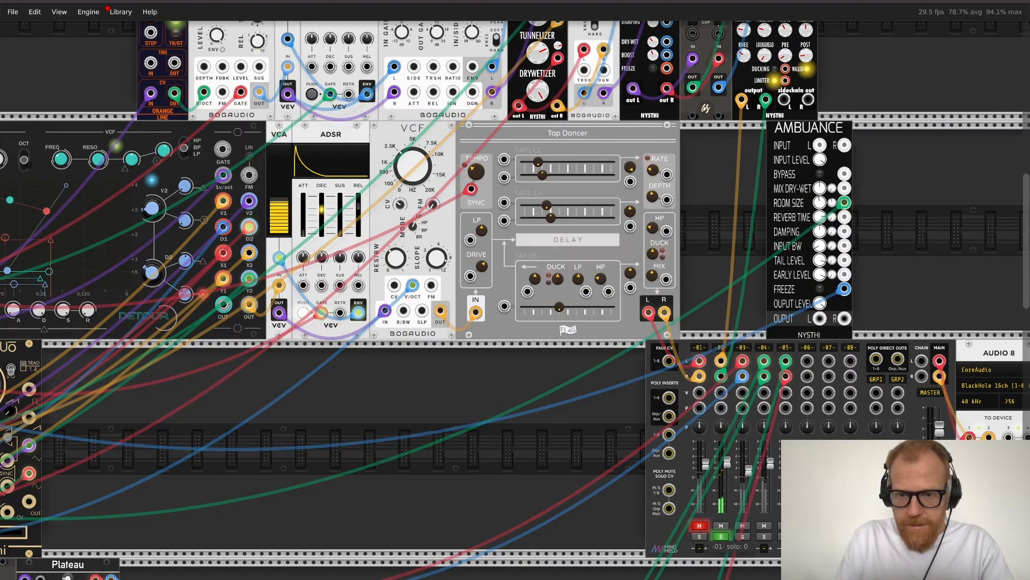
Step: Unmute and solo channel 1 to audition the bypassed voice, and try disconnecting Ambuance's Freeze cable
click(699, 526)
click(699, 536)
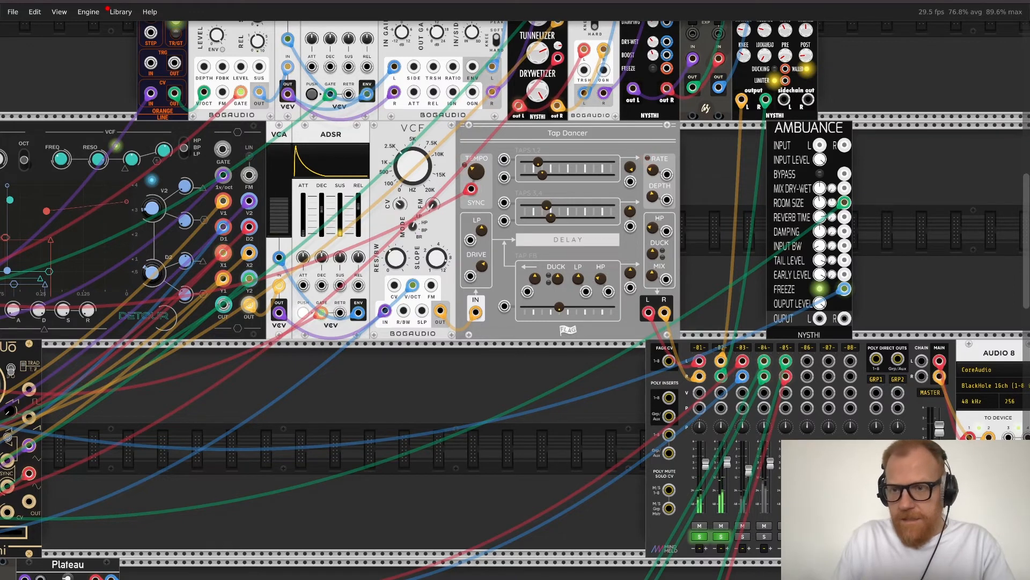
drag(844, 289, 826, 311)
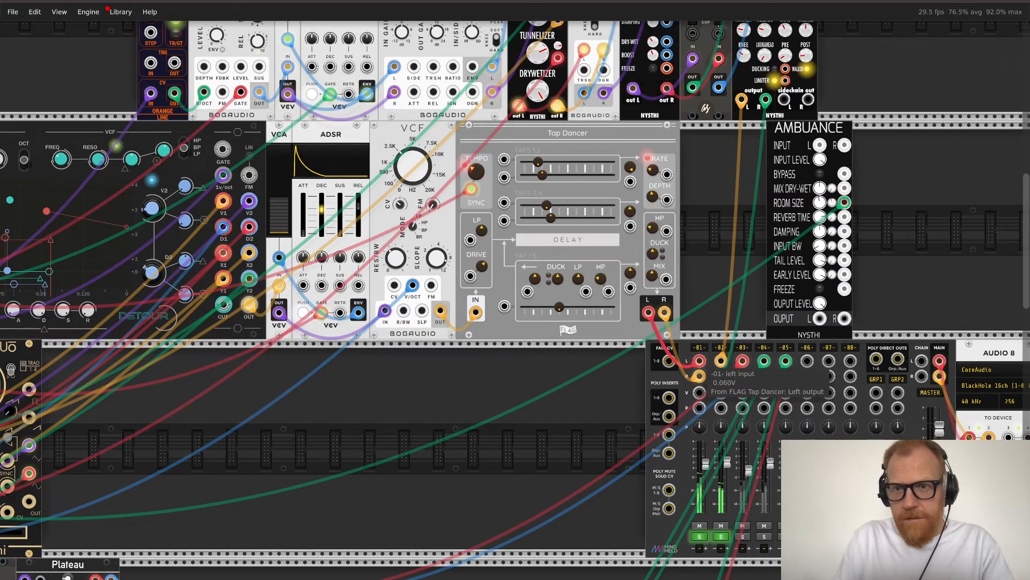
drag(699, 360, 758, 177)
Step: Undo the recent cable and channel 1 changes until Ambuance is patched between Tap Dancer and the mixer again
key(super+z)
key(super+z)
key(super+z)
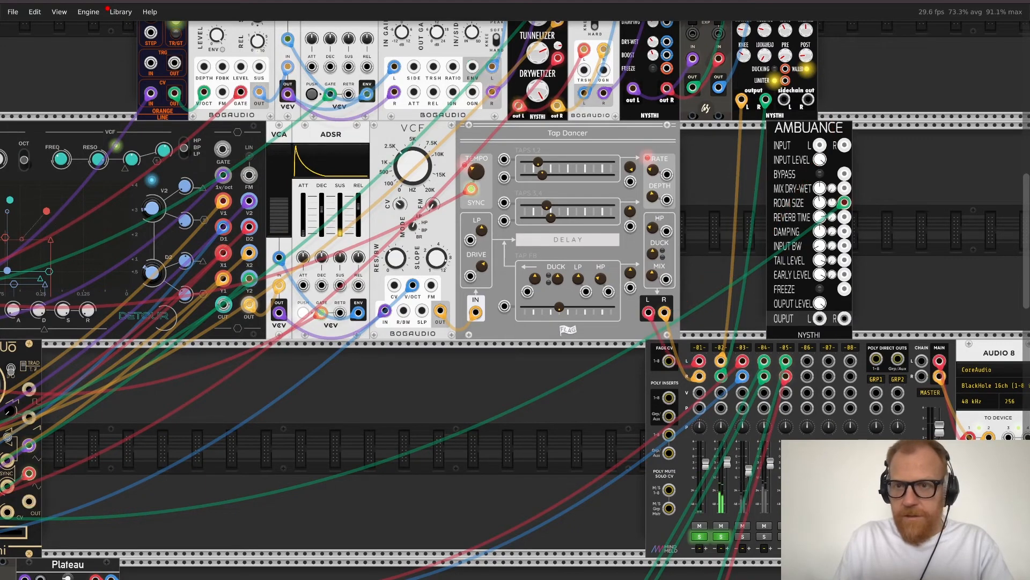
key(super+z)
key(super+z)
key(super+z)
key(super+z)
key(super+z)
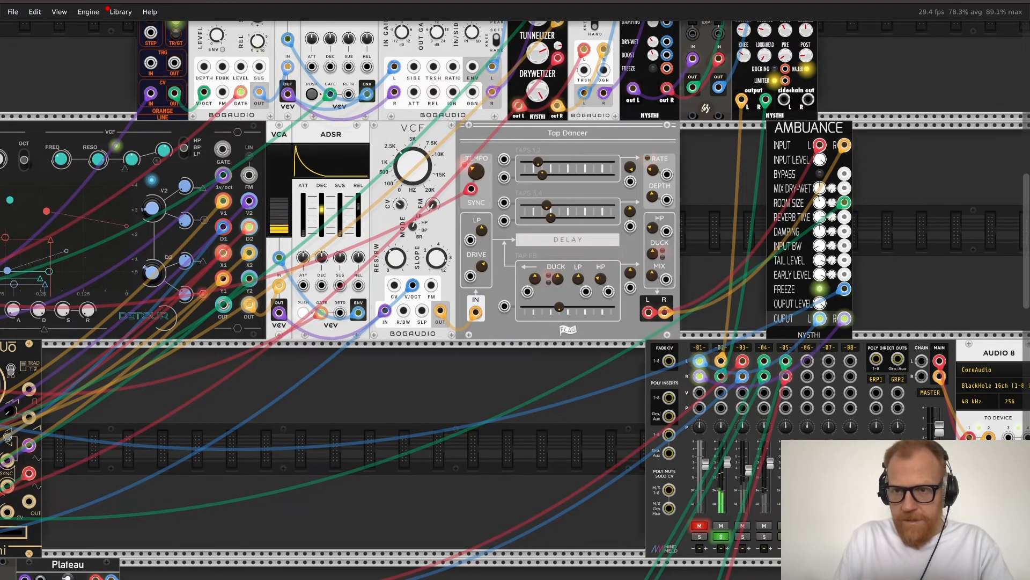
Step: Delete Ambuance with its cables and patch Tap Dancer's left and right outputs directly into MixMaster channel 1
drag(844, 289, 876, 294)
click(820, 289)
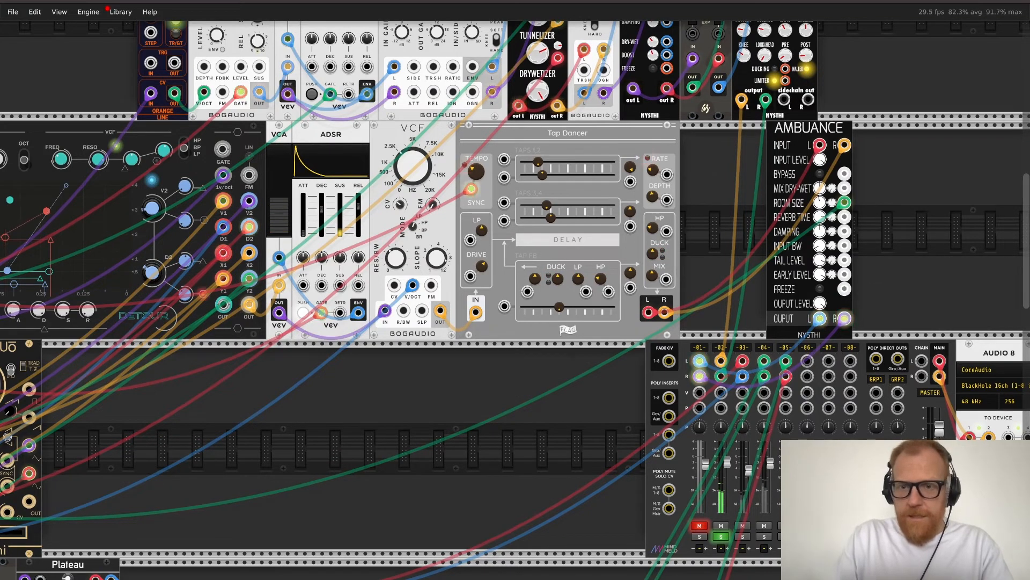
key(Delete)
drag(648, 312, 699, 361)
drag(664, 312, 700, 376)
Step: Unmute channel 1, take channel 2 off solo, and raise channel 2's level slightly
click(699, 526)
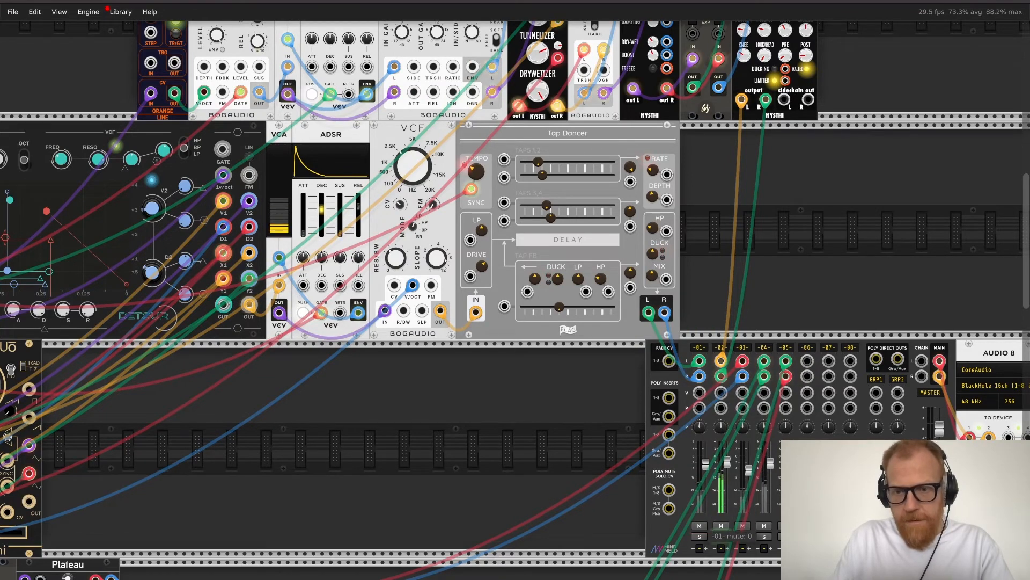
click(721, 536)
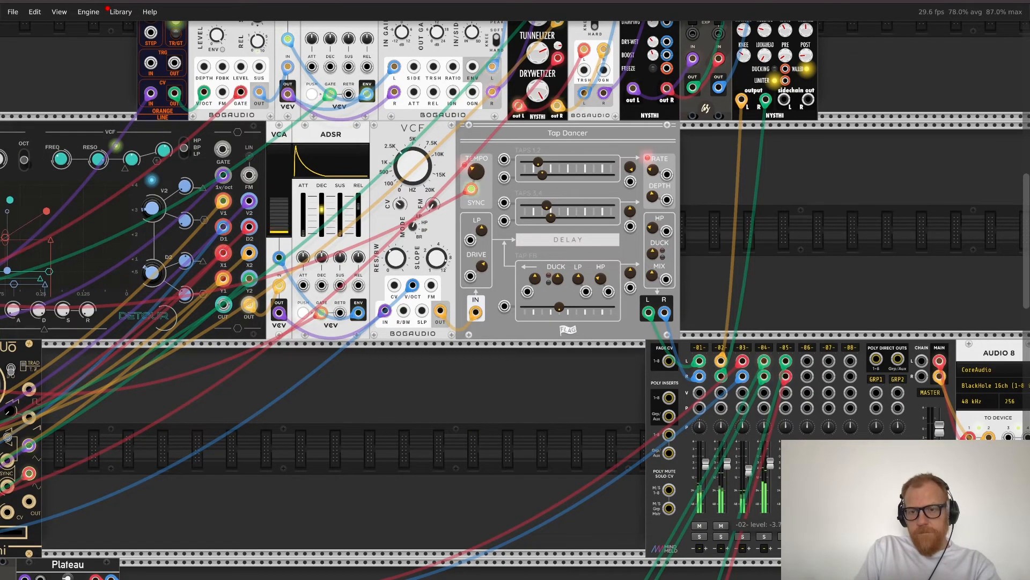
drag(727, 462, 727, 452)
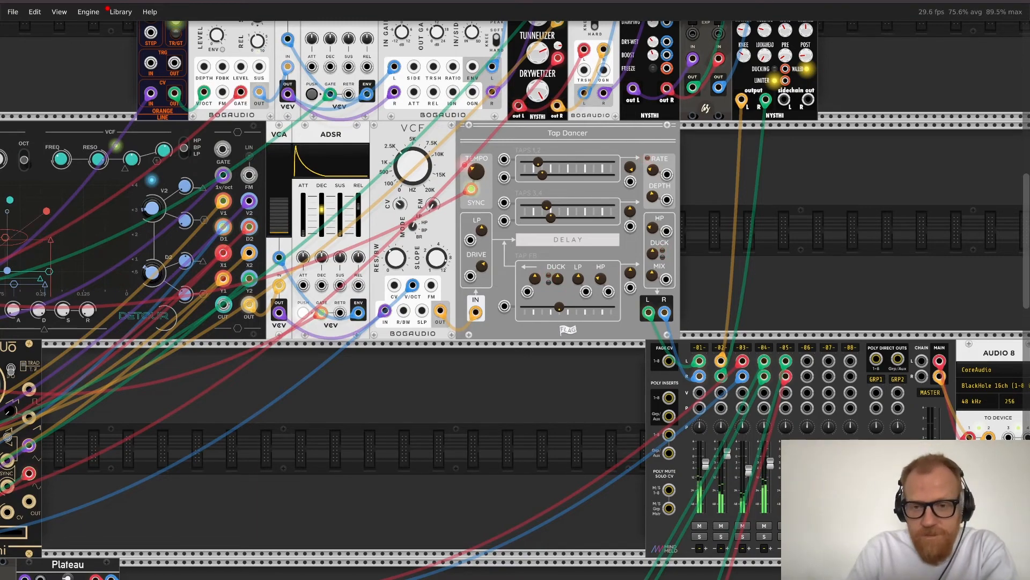
scroll(515, 299, right, 8)
scroll(515, 300, down, 2)
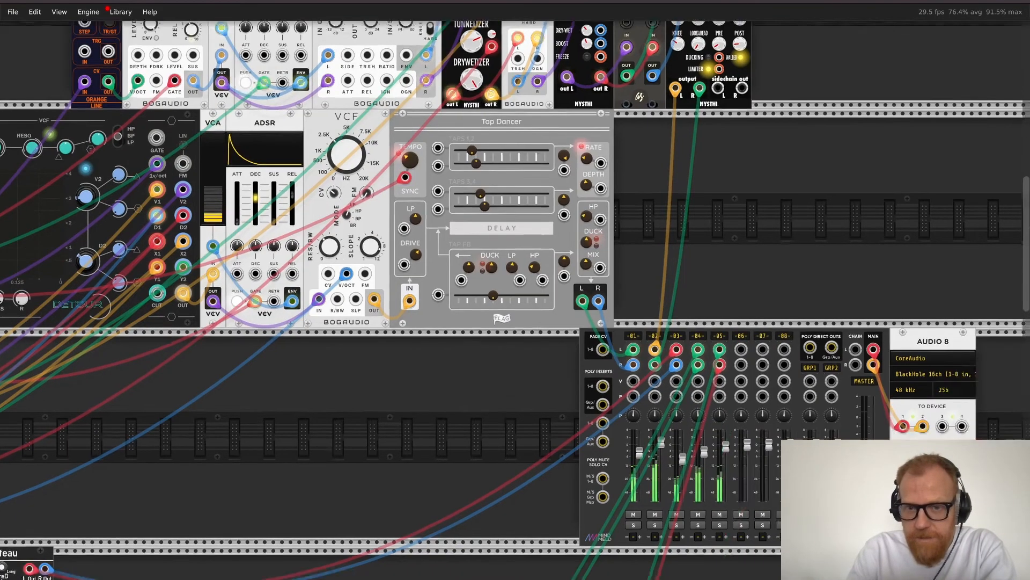
drag(848, 322, 732, 408)
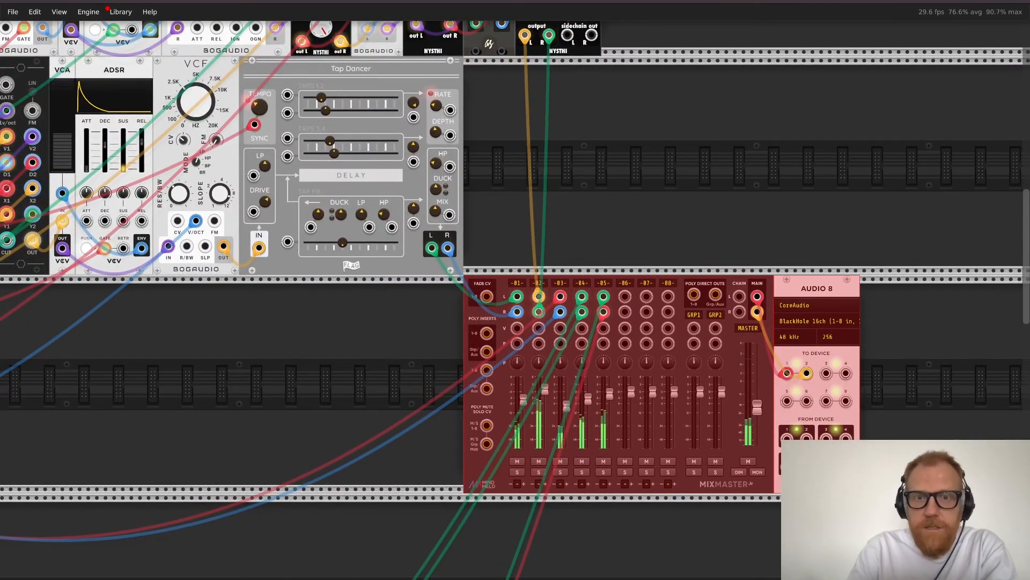
click(411, 339)
Step: Raise MixMaster's master level
scroll(411, 339, up, 5)
scroll(411, 339, right, 1)
scroll(515, 299, down, 4)
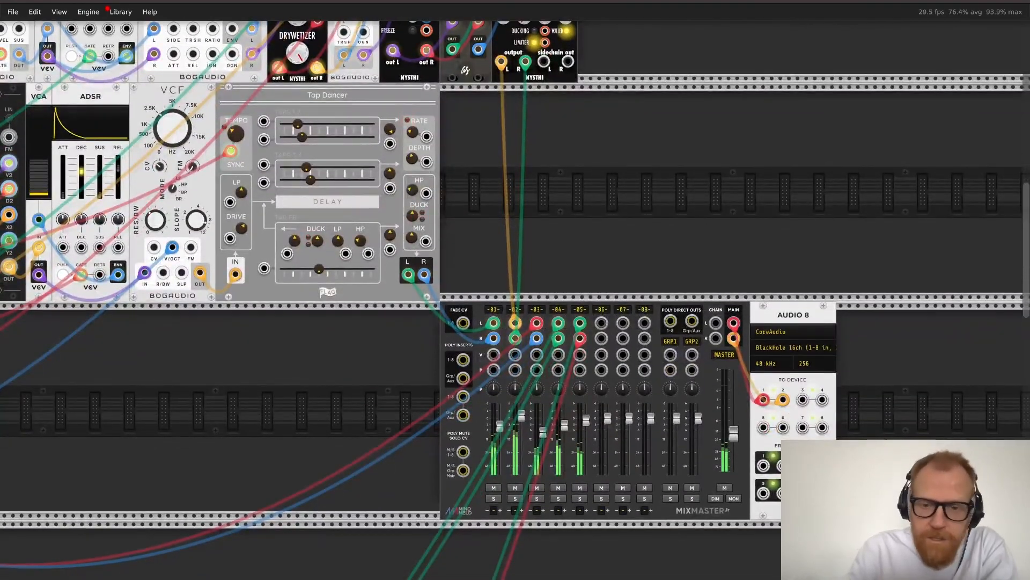
scroll(515, 299, left, 2)
scroll(515, 300, up, 1)
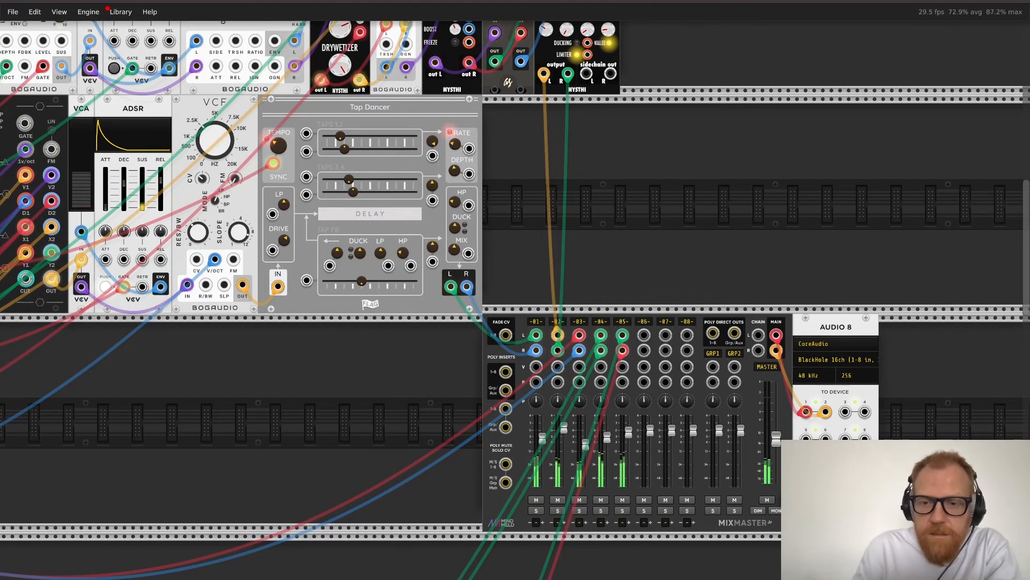
drag(776, 438, 776, 405)
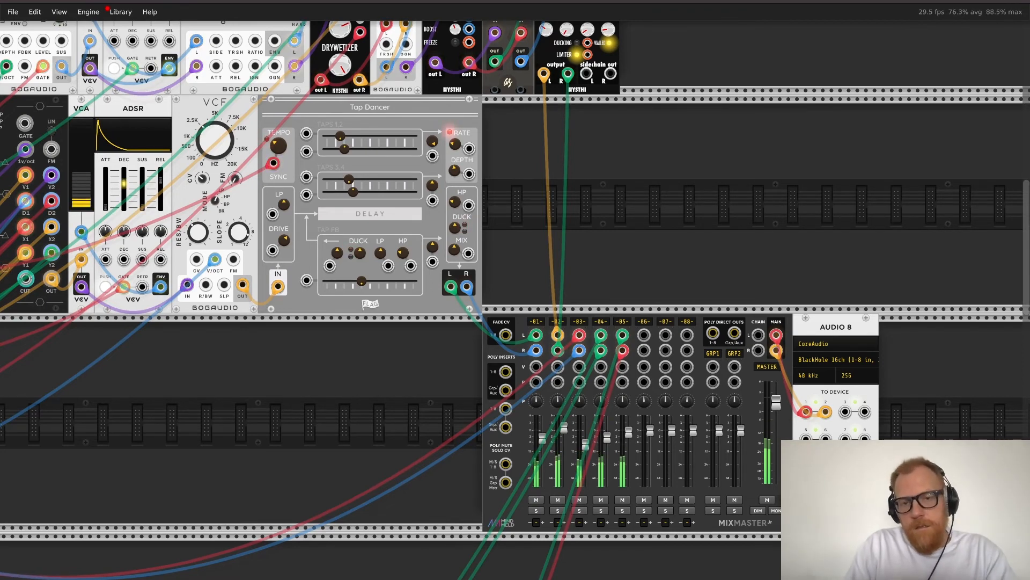
Step: Nudge the neóni oscillator's coarse tuning up and lower the frequency of the LFO beside the Seriously Slow LFO
scroll(515, 300, left, 10)
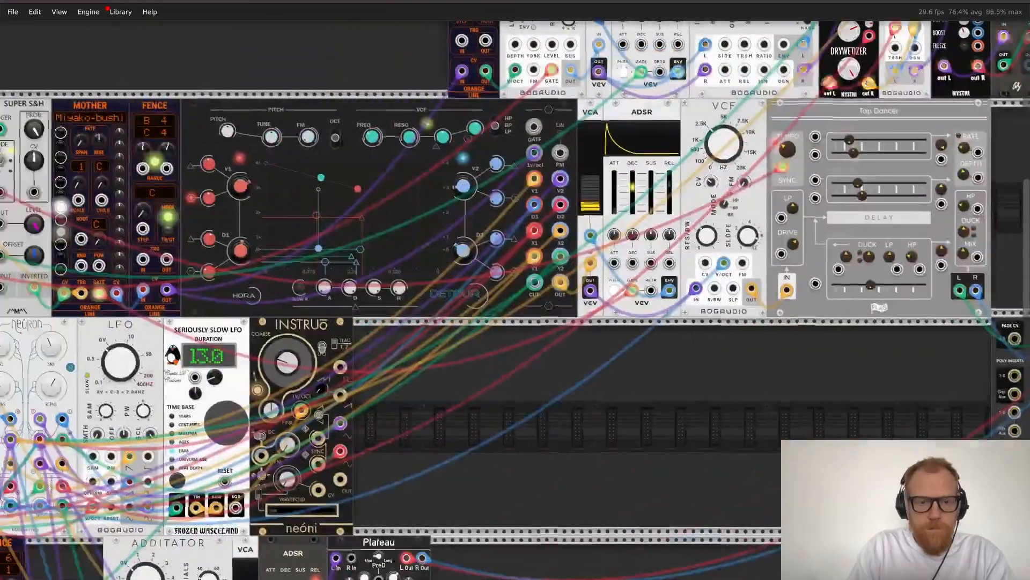
scroll(515, 300, left, 9)
scroll(516, 300, up, 2)
scroll(515, 300, down, 3)
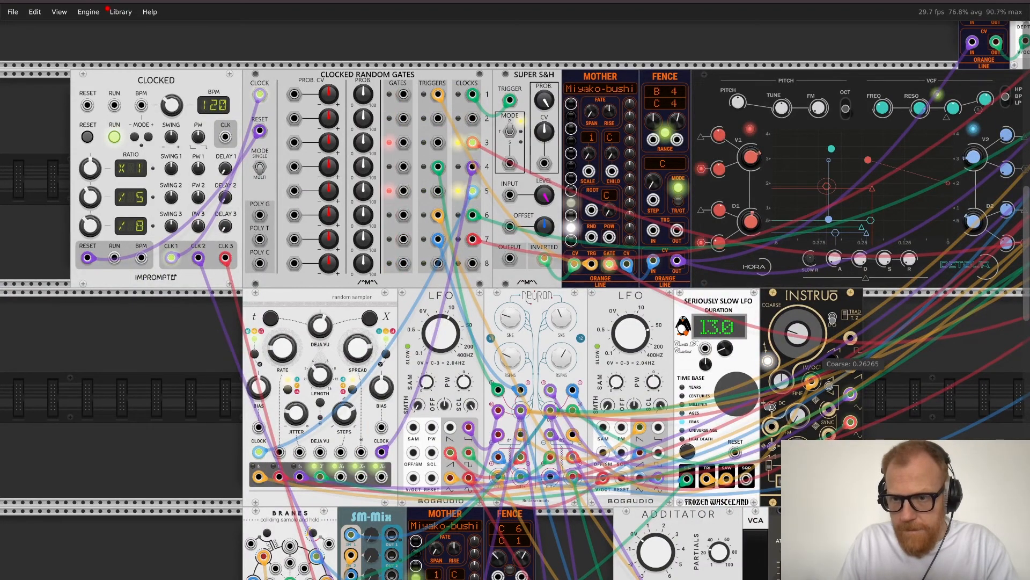
mouse_move(798, 333)
mouse_down()
mouse_move(798, 290)
mouse_move(798, 324)
mouse_up()
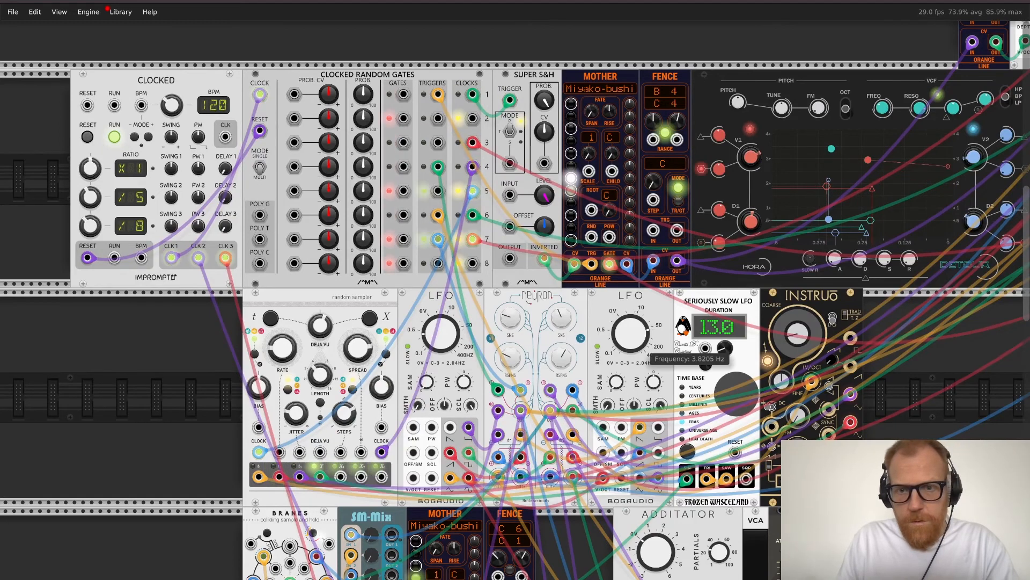
drag(631, 333, 630, 397)
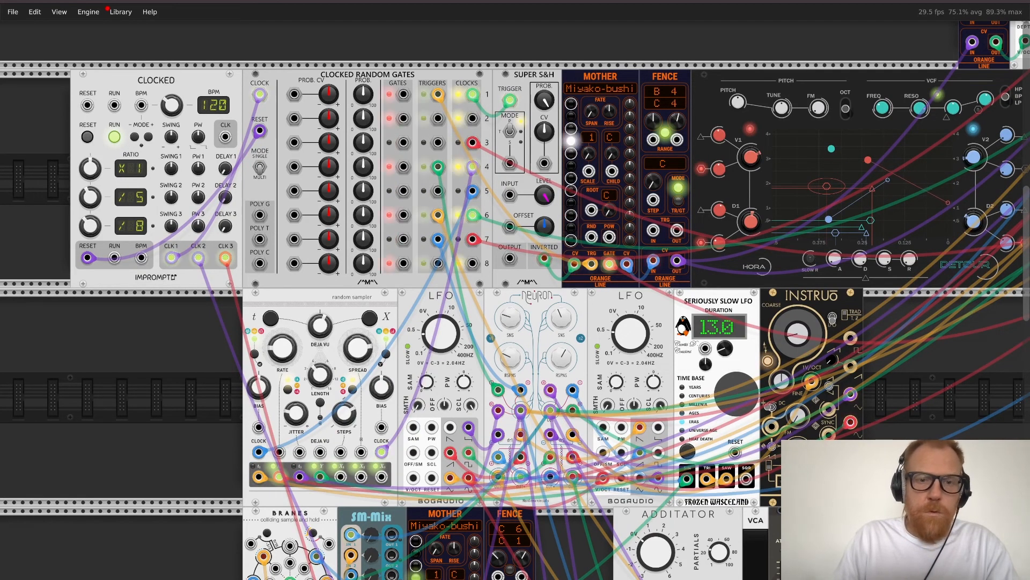
Step: Fade MixMaster's master level down and bring it back up
scroll(515, 301, down, 12)
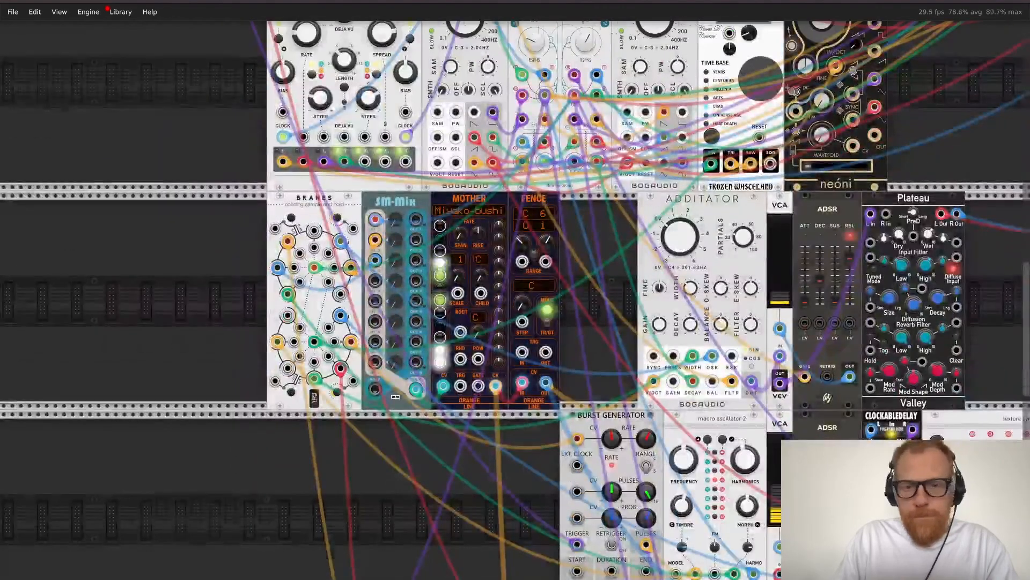
scroll(515, 301, right, 7)
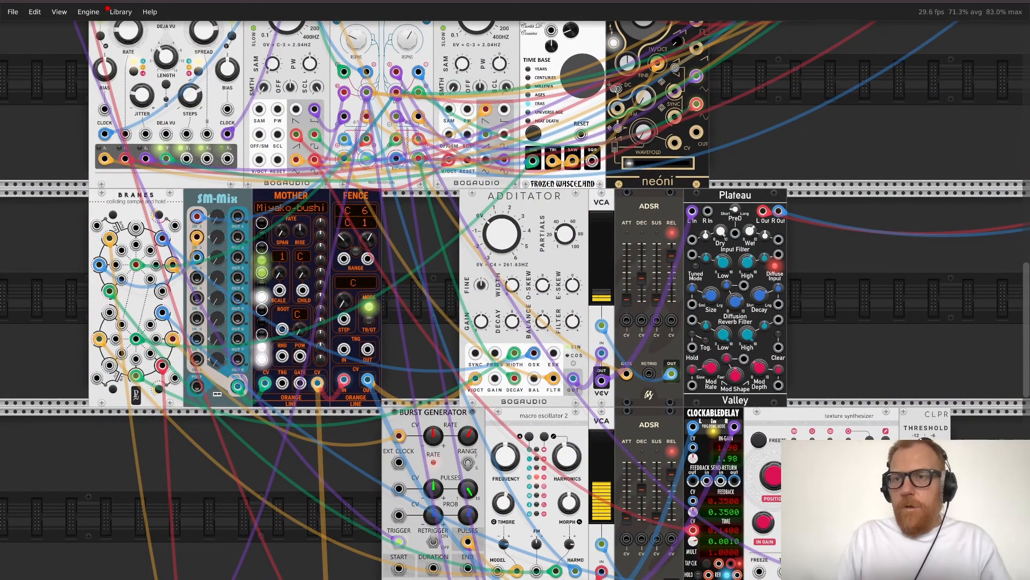
scroll(515, 300, right, 15)
scroll(515, 300, up, 5)
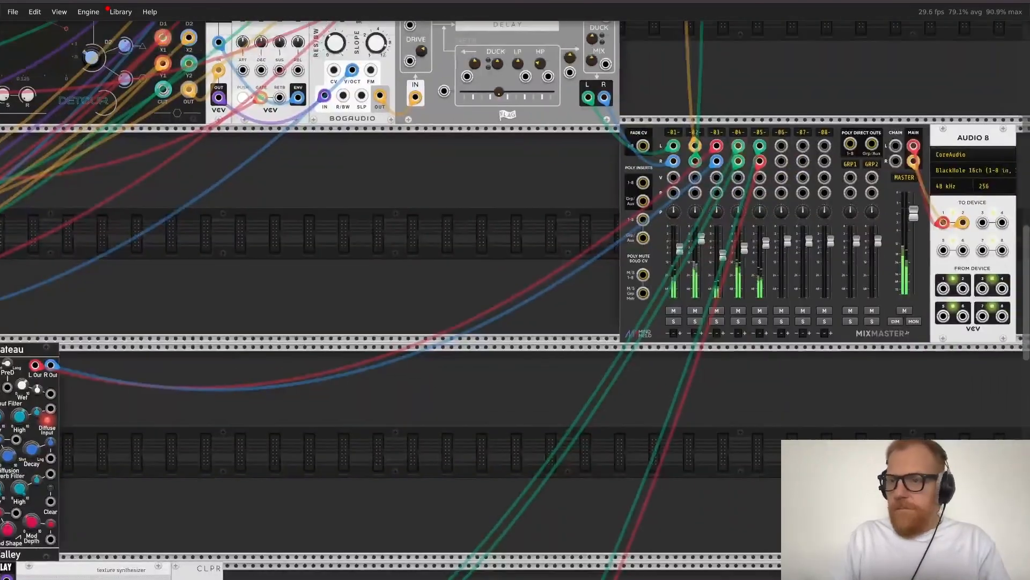
drag(914, 213, 913, 252)
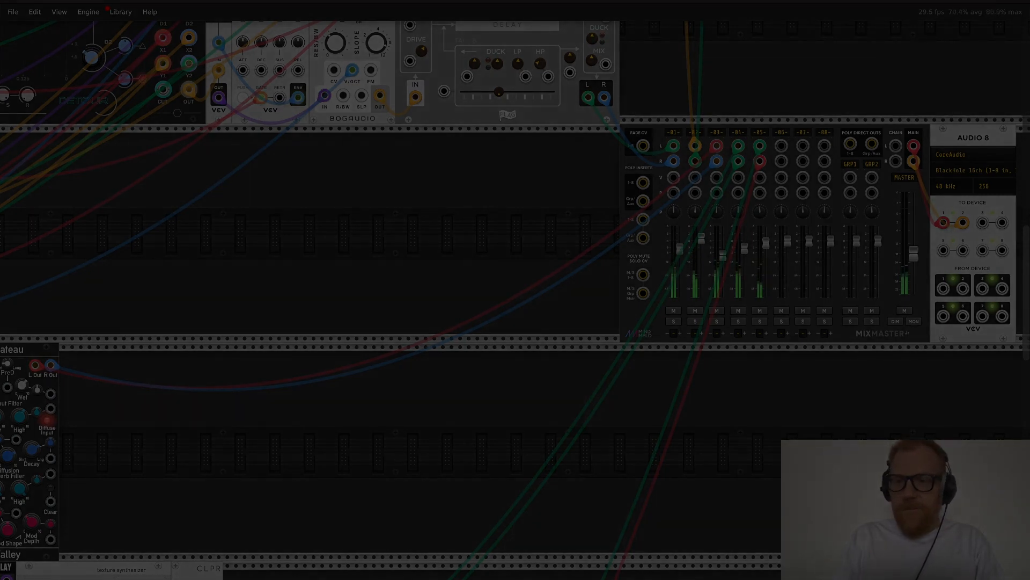
drag(913, 252, 914, 217)
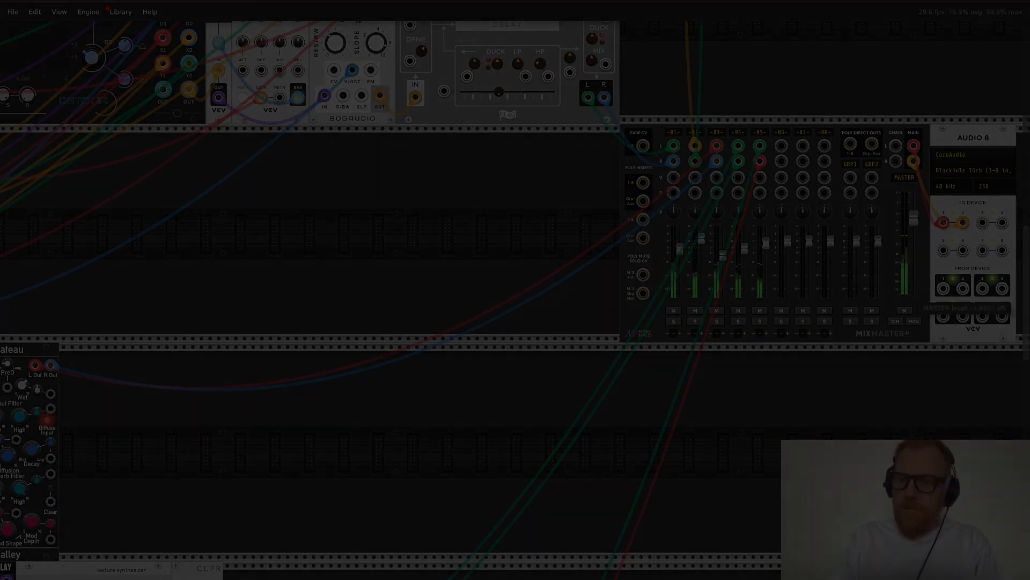